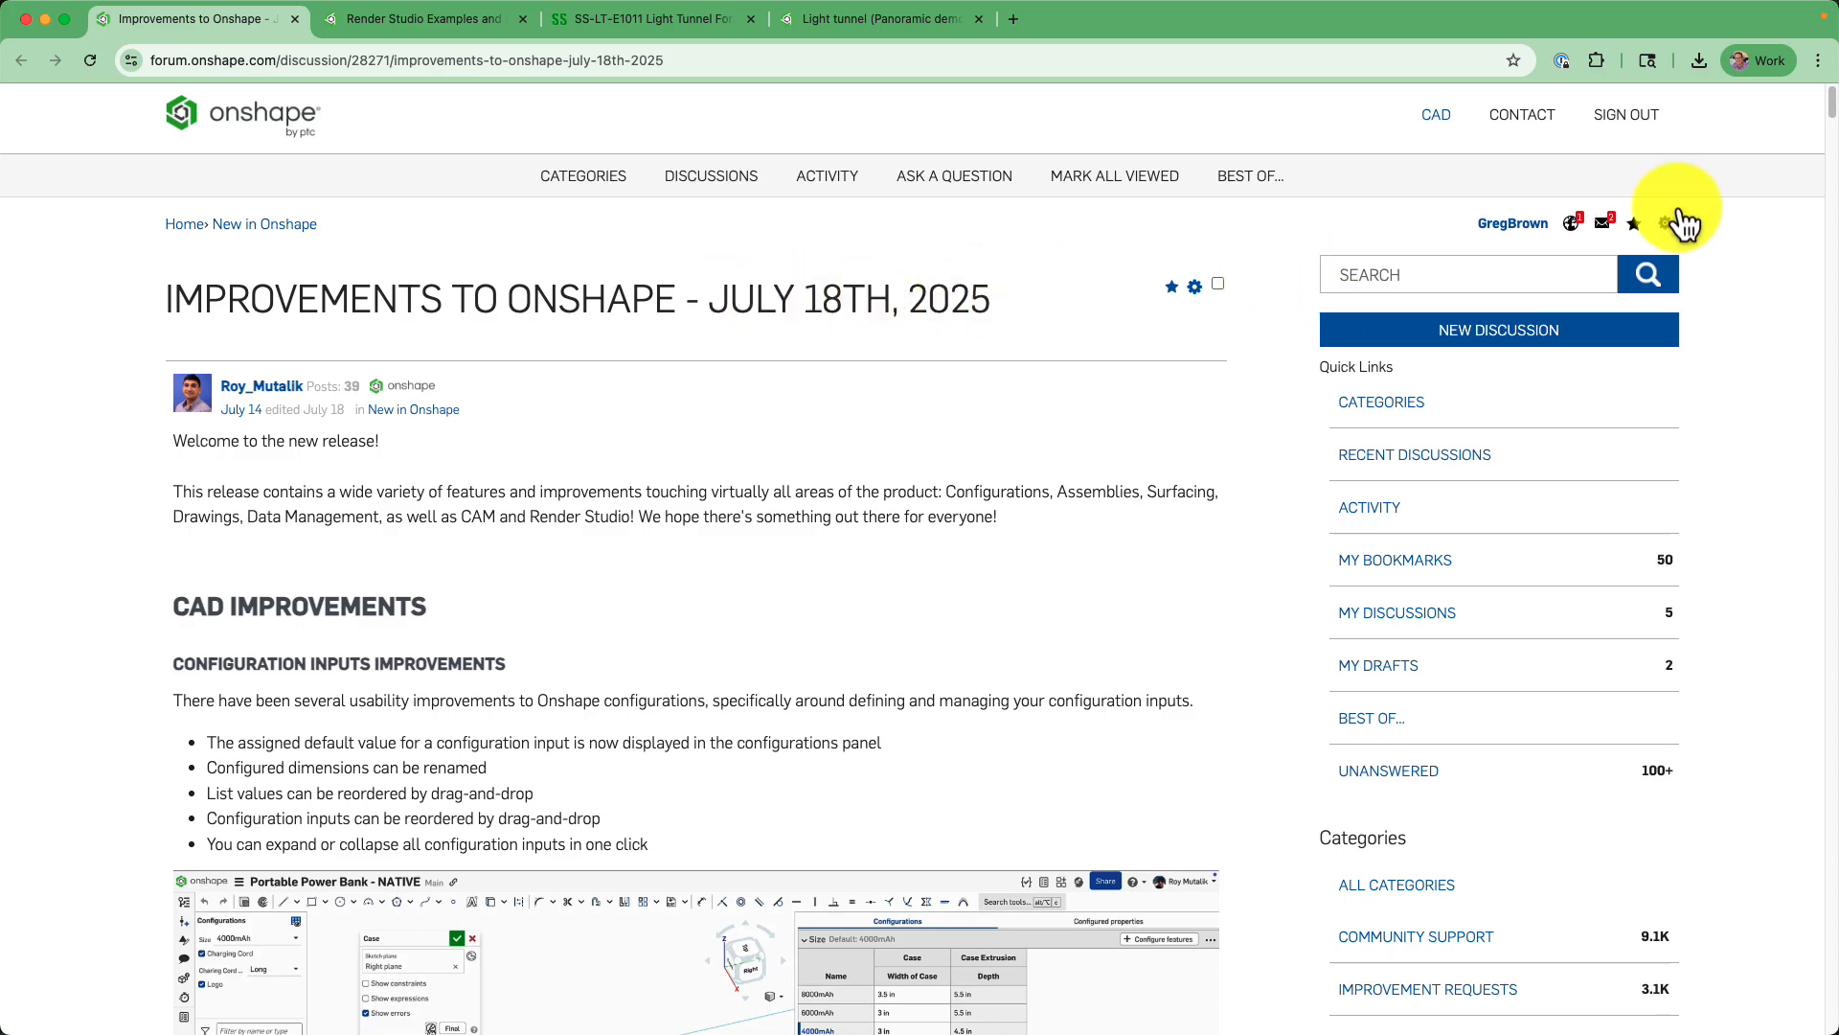
# Find the Panoramic and Stereo Rendering release note and review the help topic on creating a panoramic output file (EXR/HDR).
pyautogui.moveTo(1832, 107); pyautogui.dragTo(1812, 588)
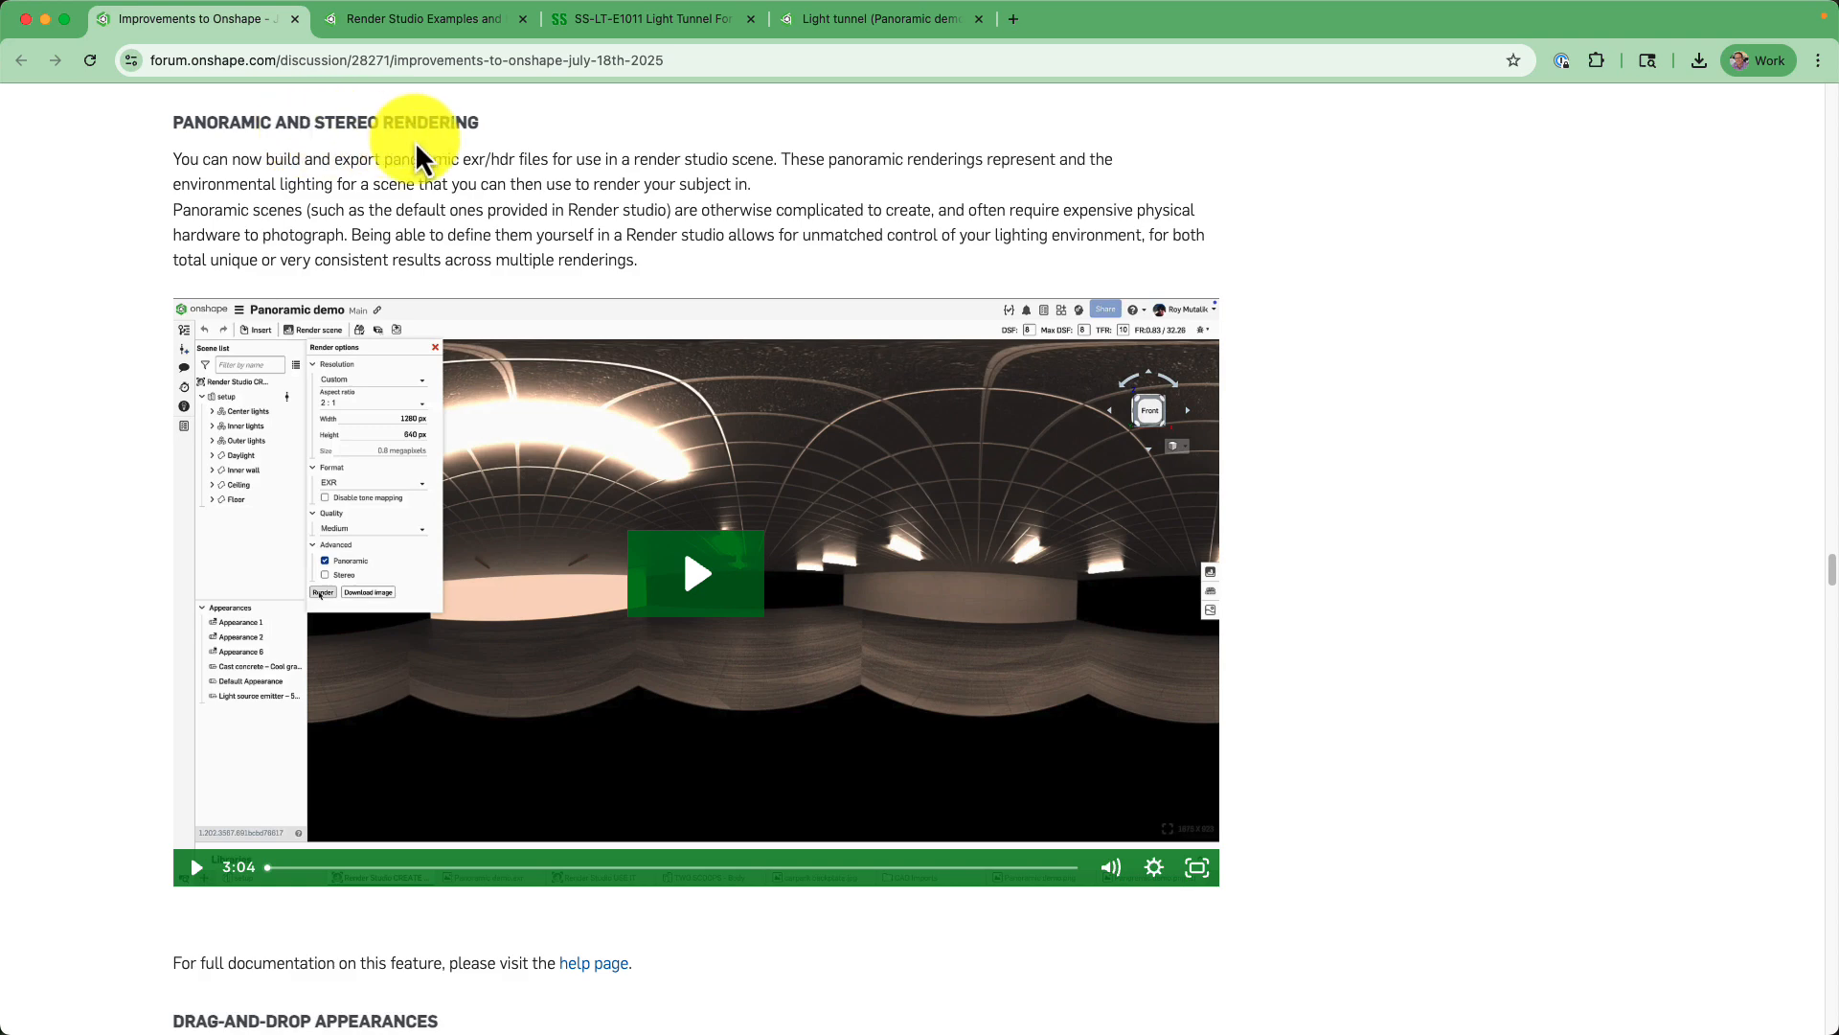
pyautogui.click(410, 19)
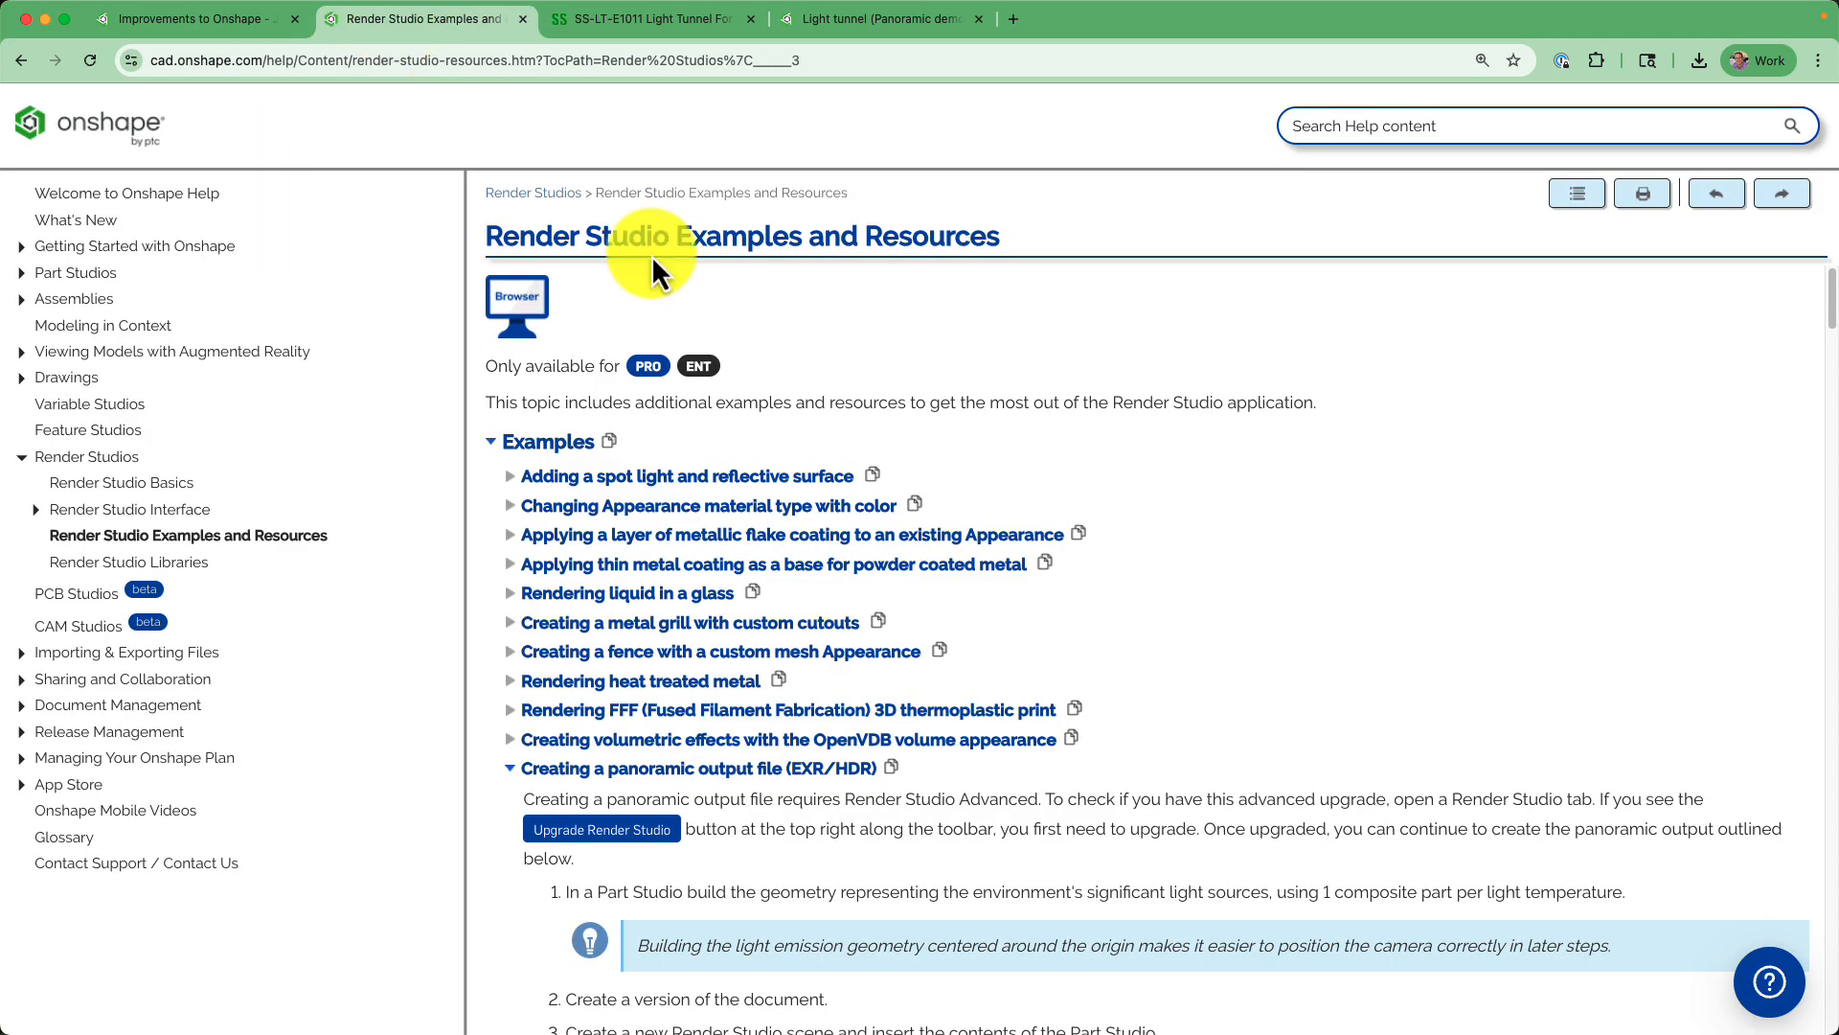
pyautogui.scroll(-1, 1262, 624)
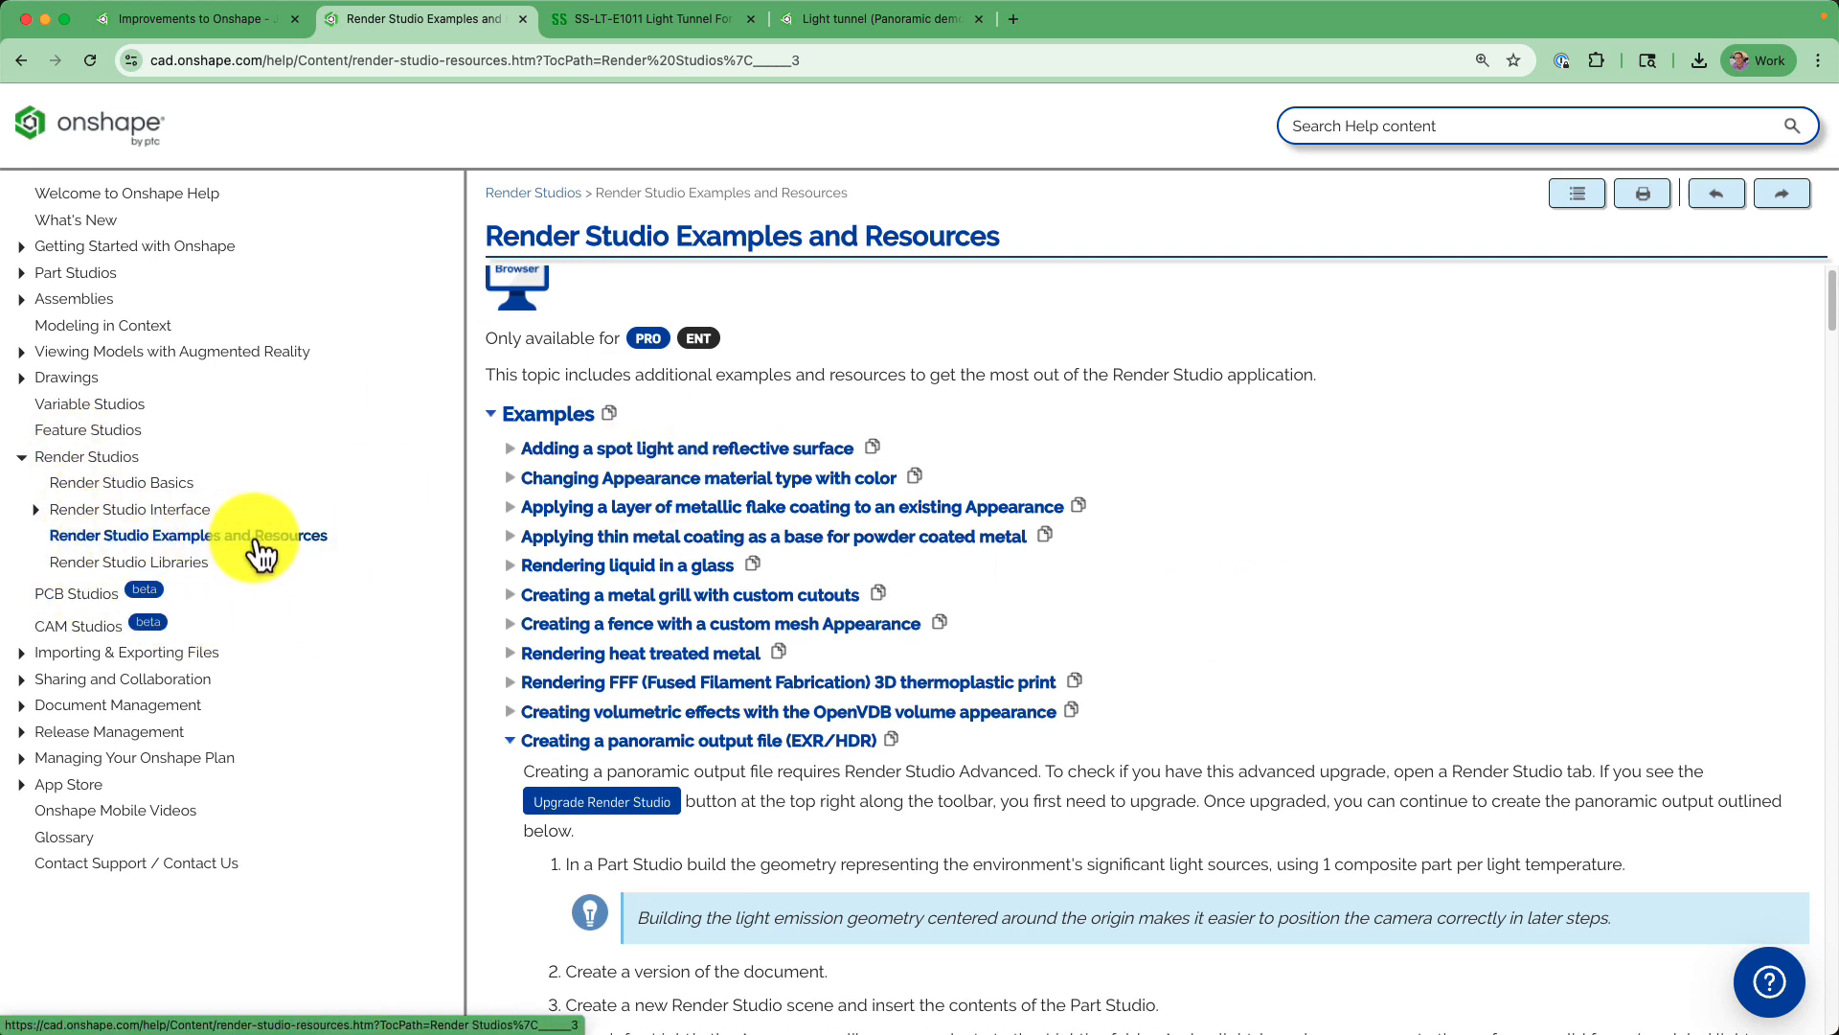
pyautogui.scroll(-5, 1249, 676)
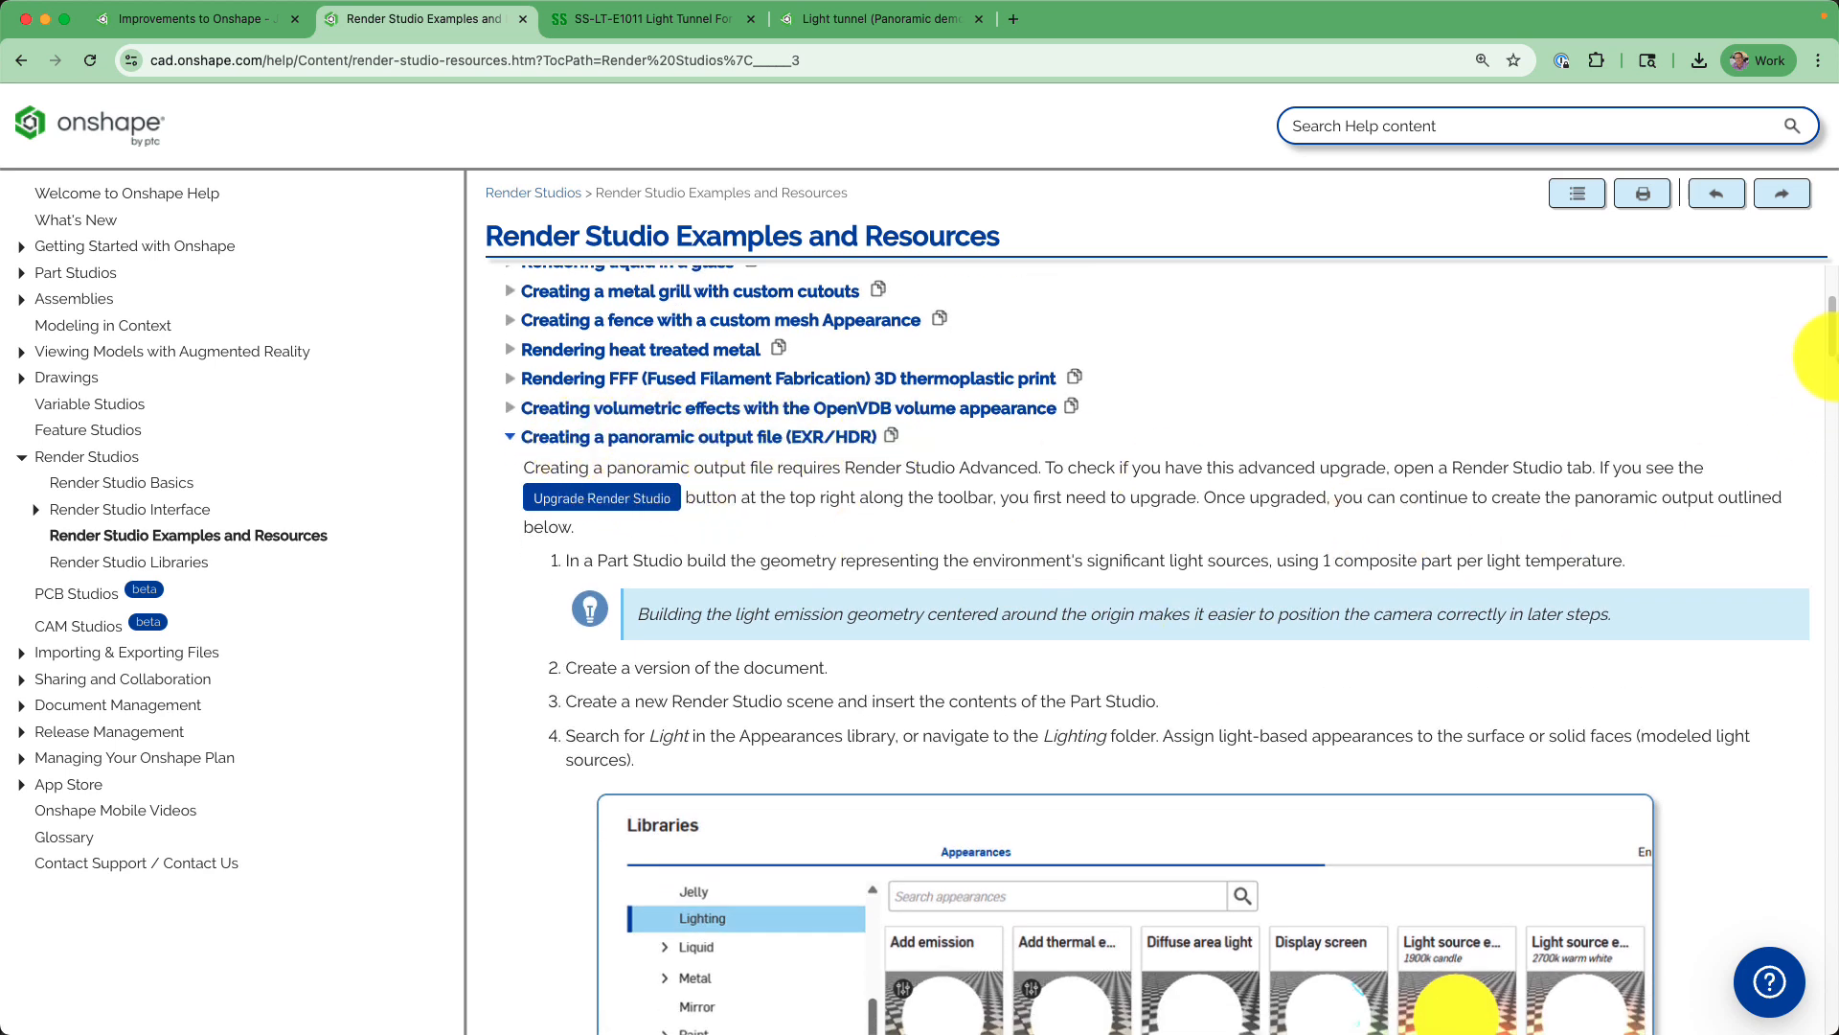
pyautogui.moveTo(1830, 337); pyautogui.dragTo(1833, 293)
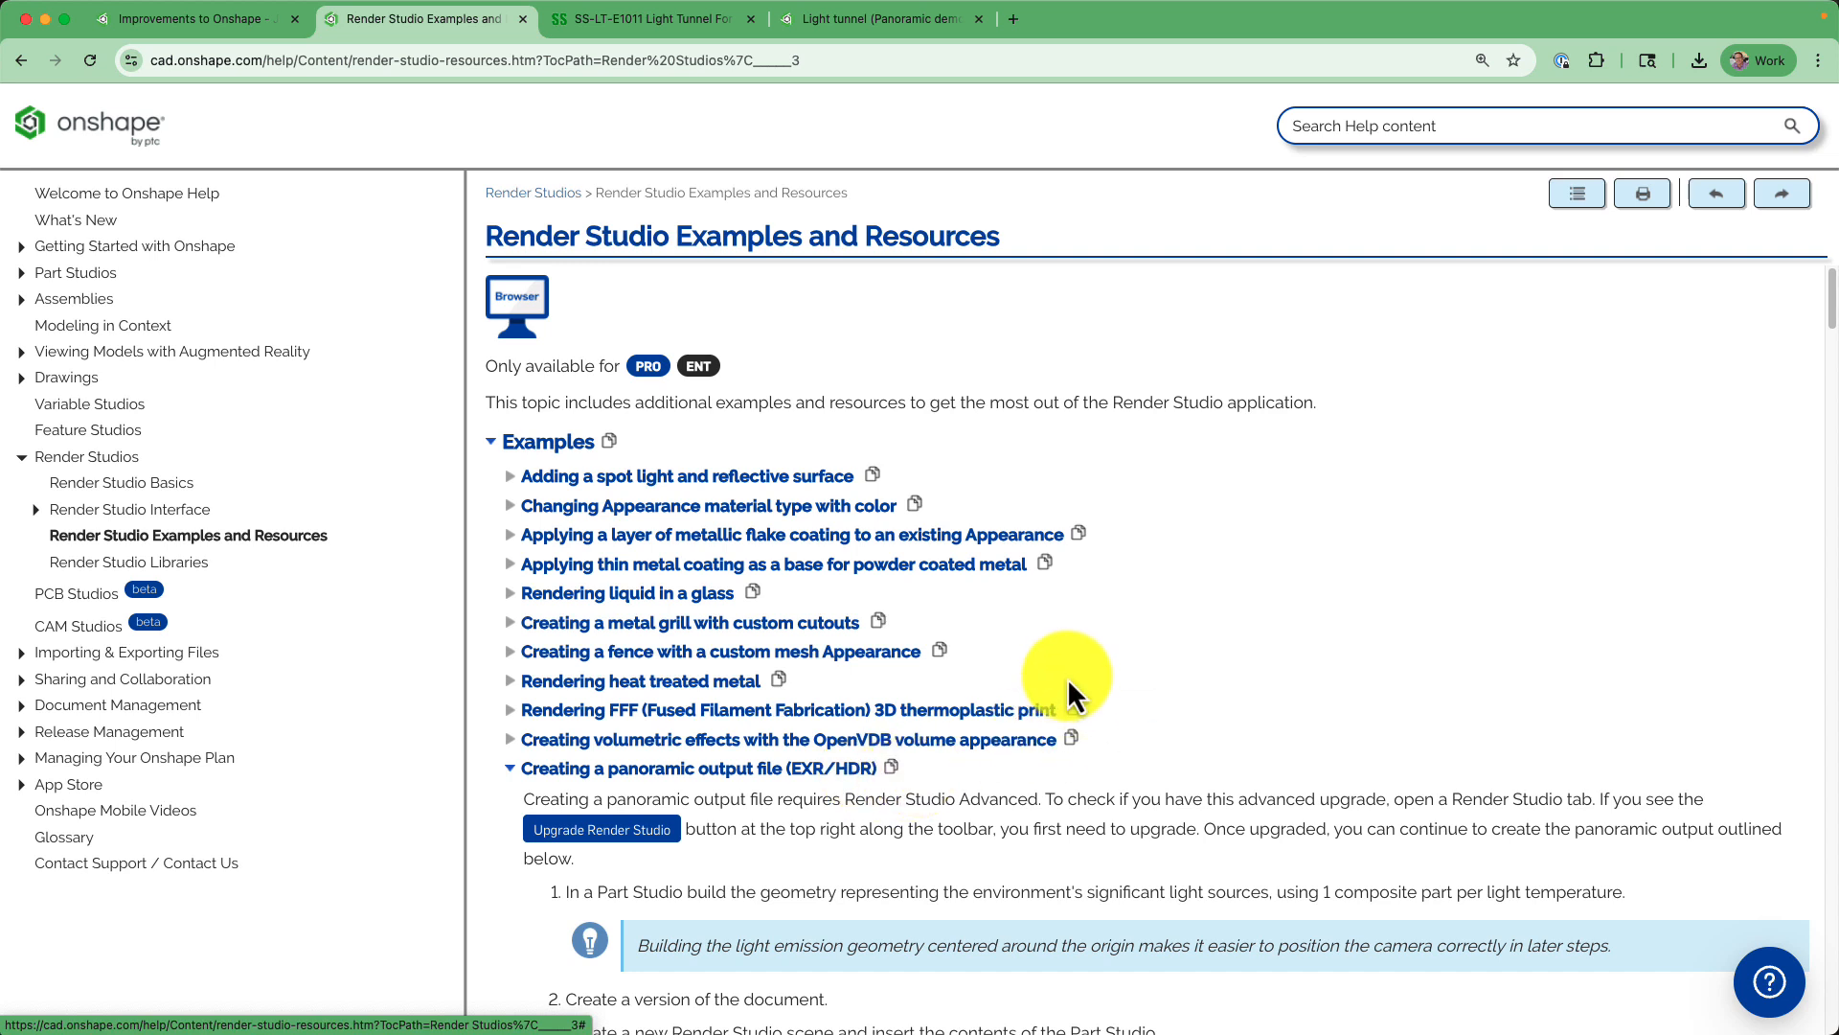
# Read the panoramic output instructions, examining the recommended render options for resolution, aspect ratio, format, tone mapping and the example scene.
pyautogui.scroll(-3, 1126, 654)
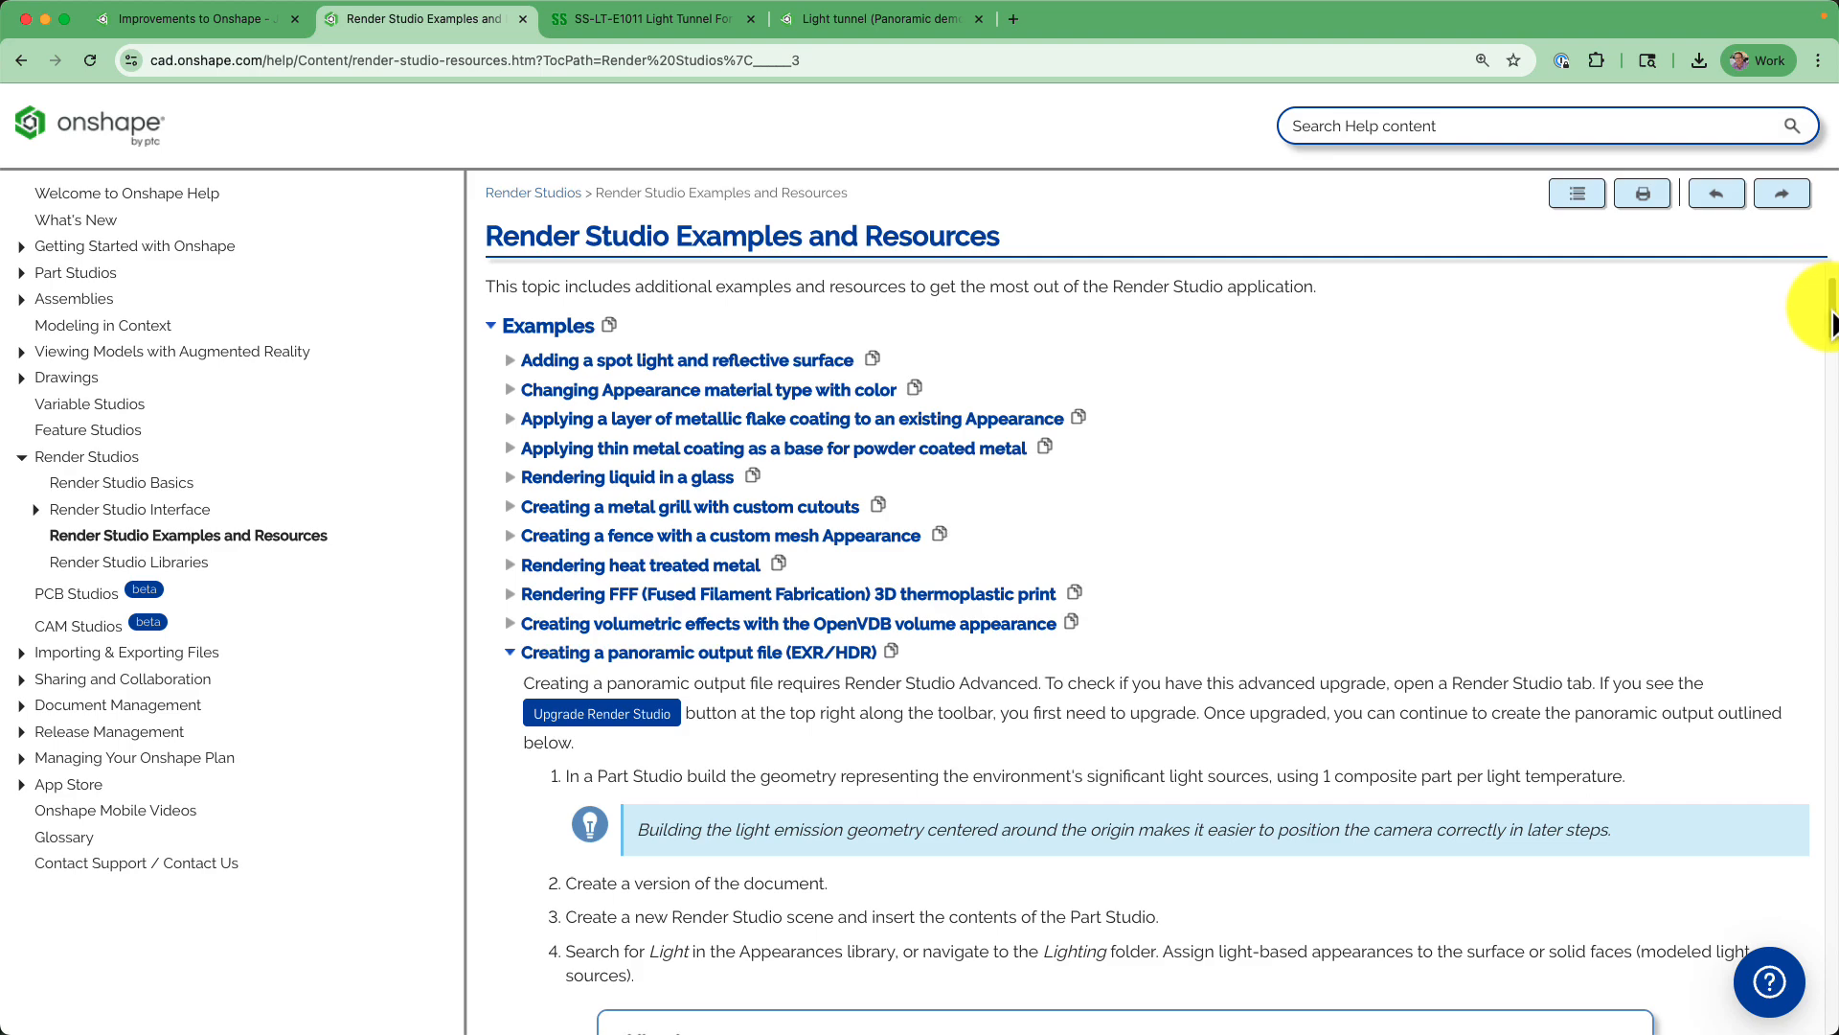
pyautogui.scroll(2, 1825, 287)
pyautogui.moveTo(1828, 282); pyautogui.dragTo(1830, 604)
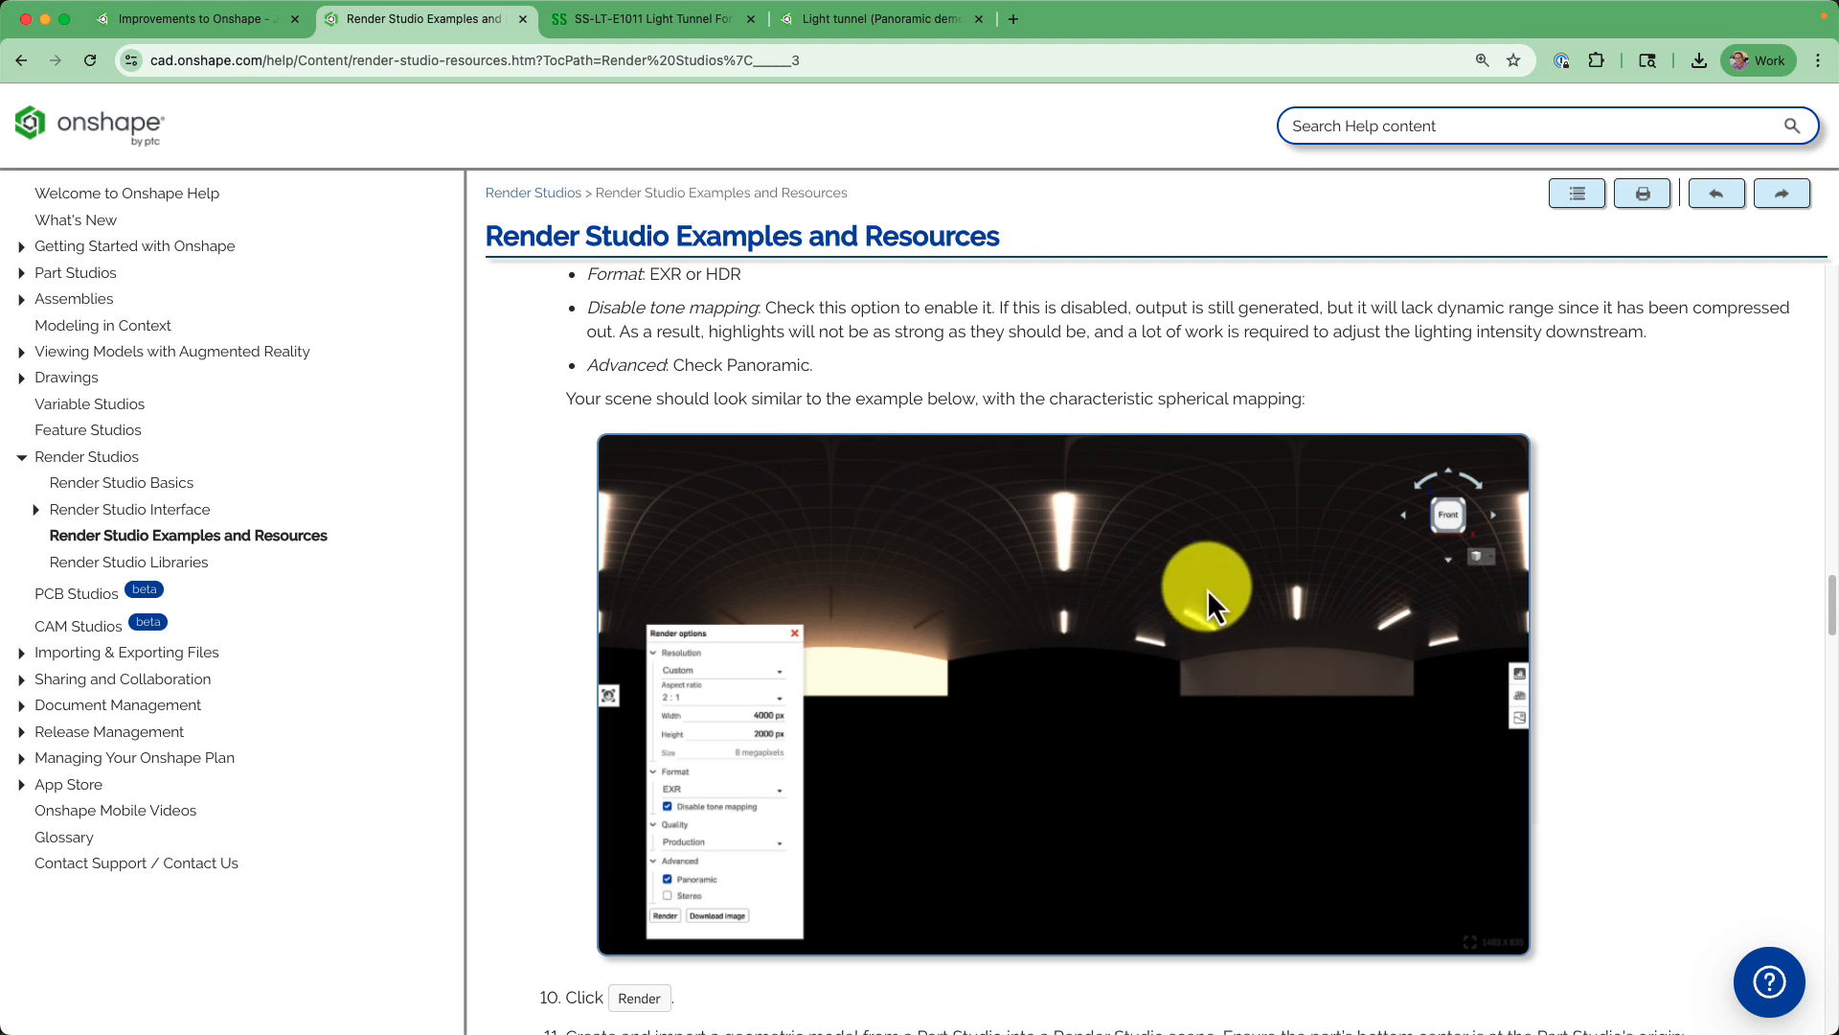
pyautogui.scroll(3, 797, 559)
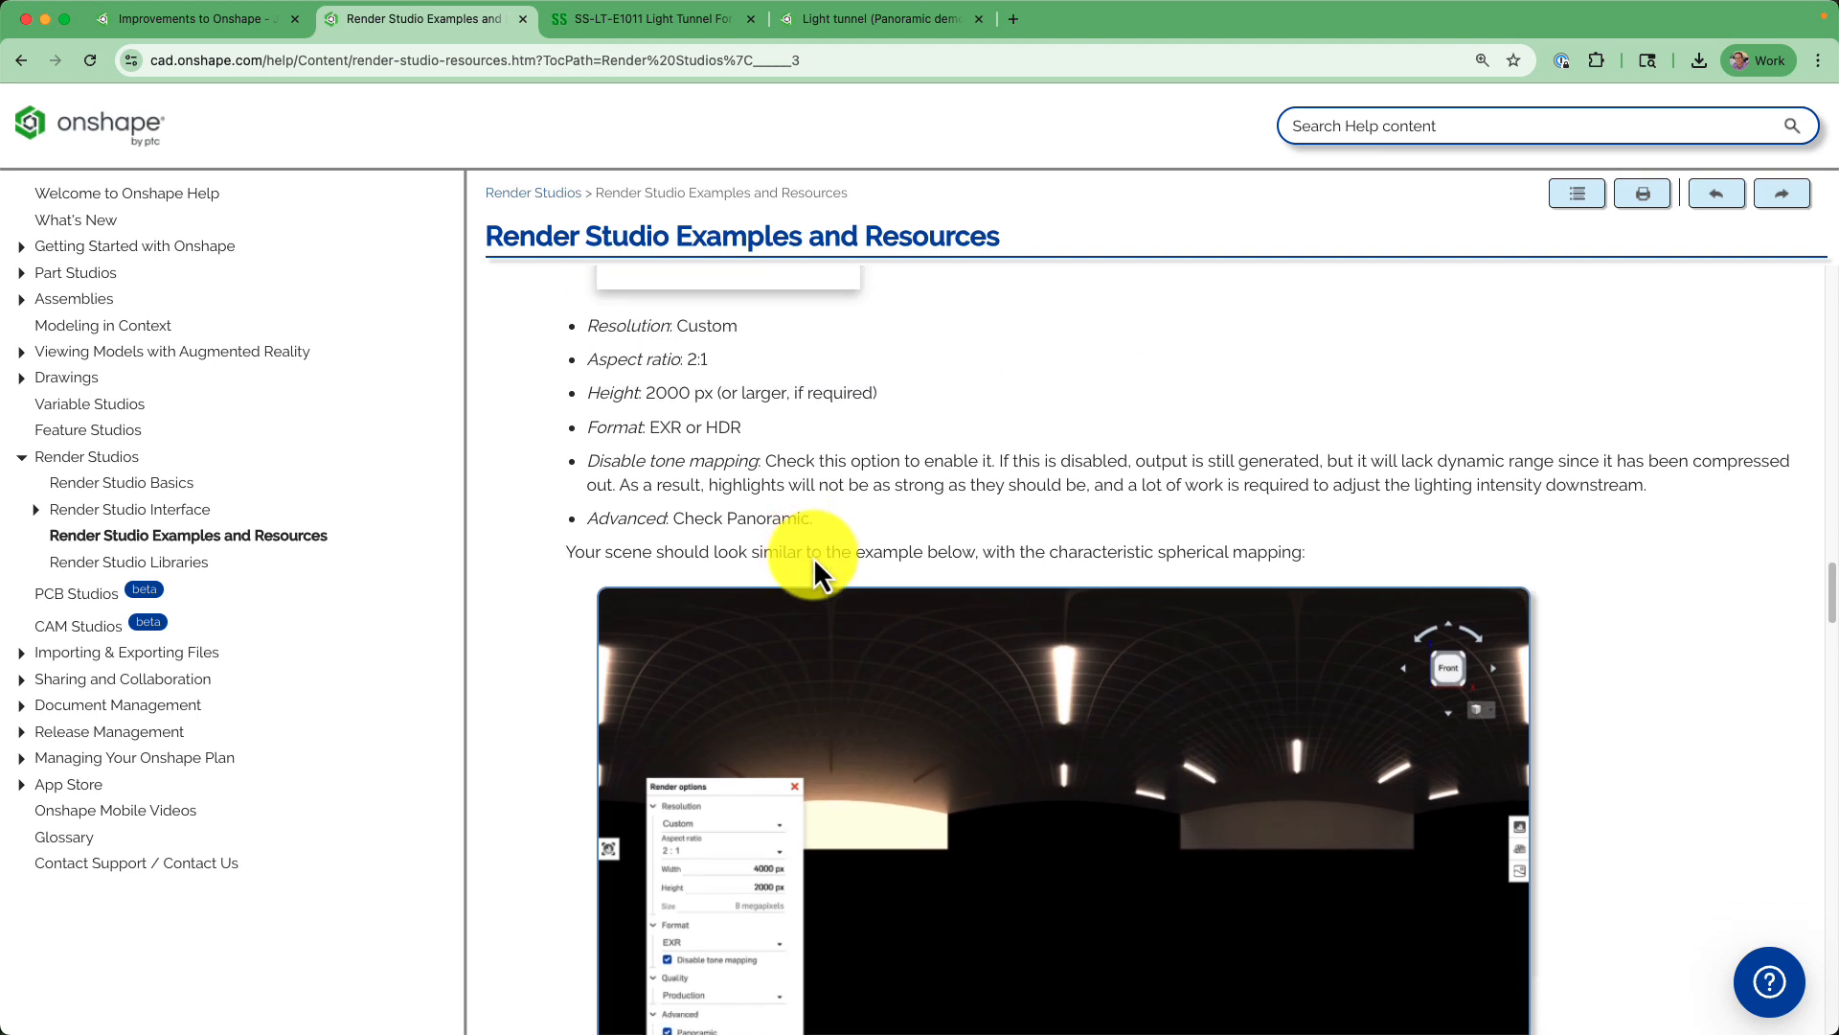
pyautogui.scroll(-3, 819, 599)
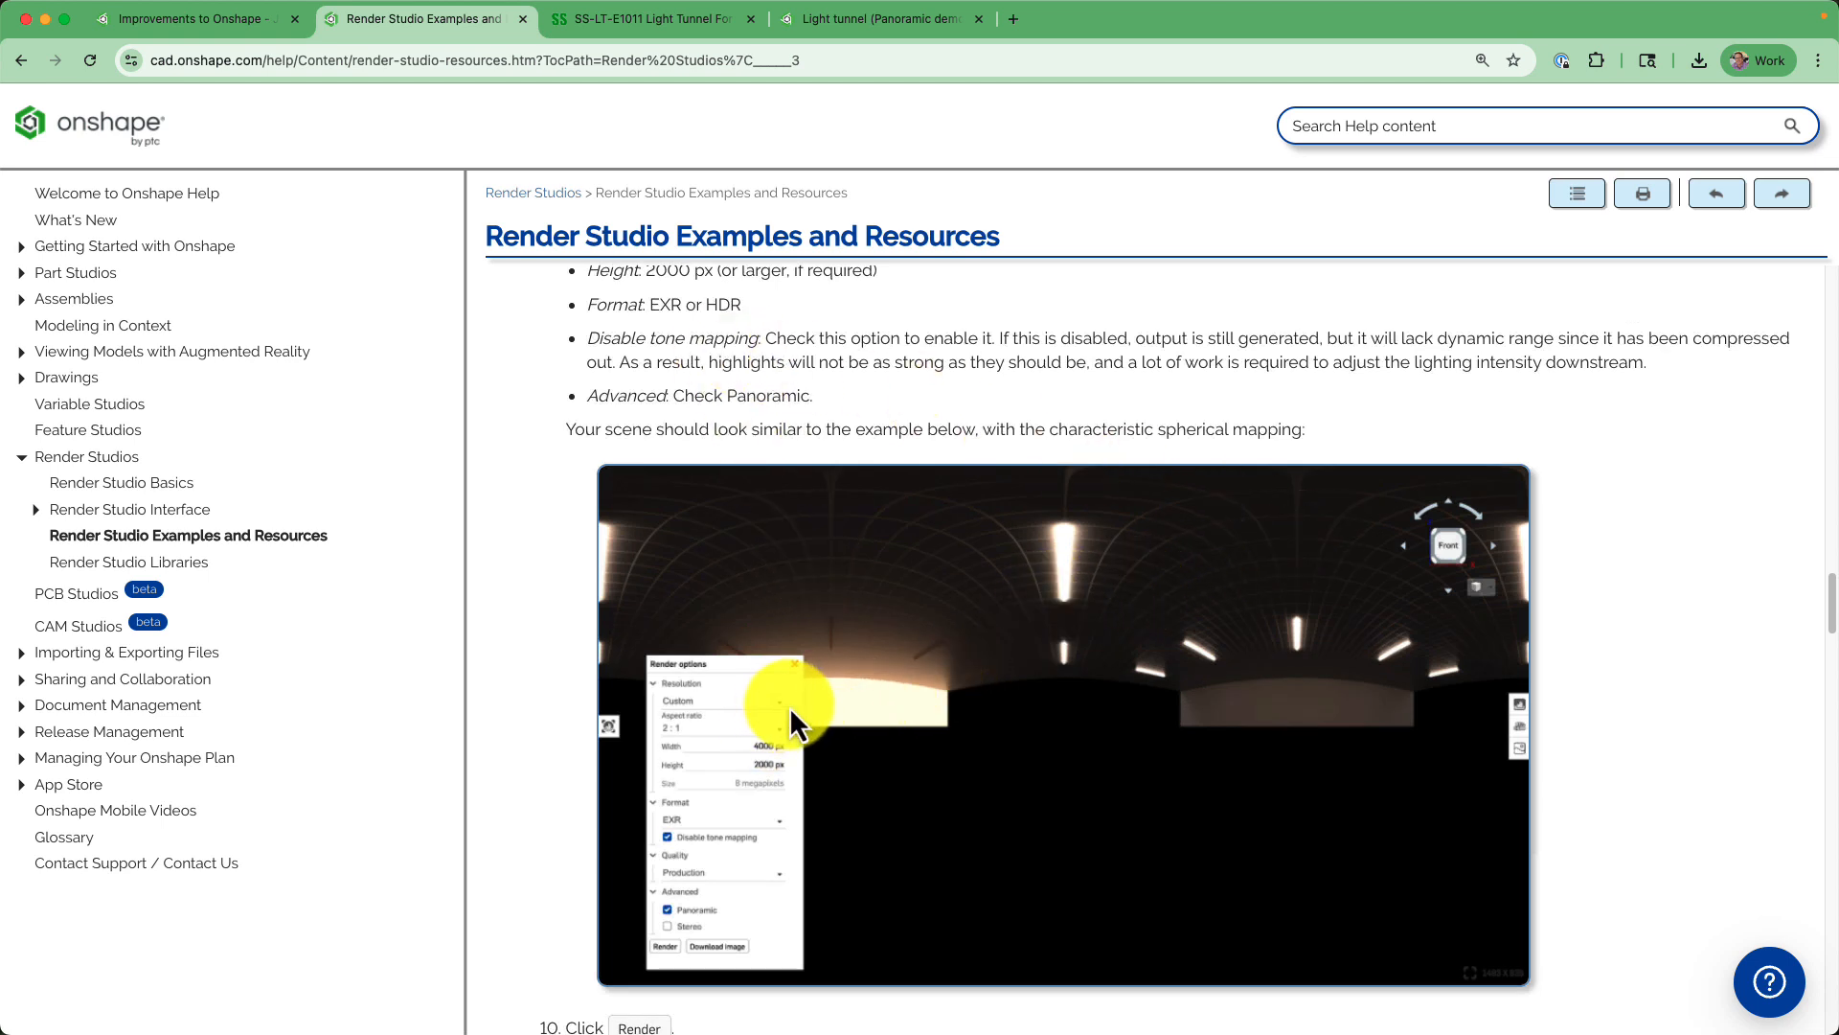
pyautogui.scroll(-1, 1240, 740)
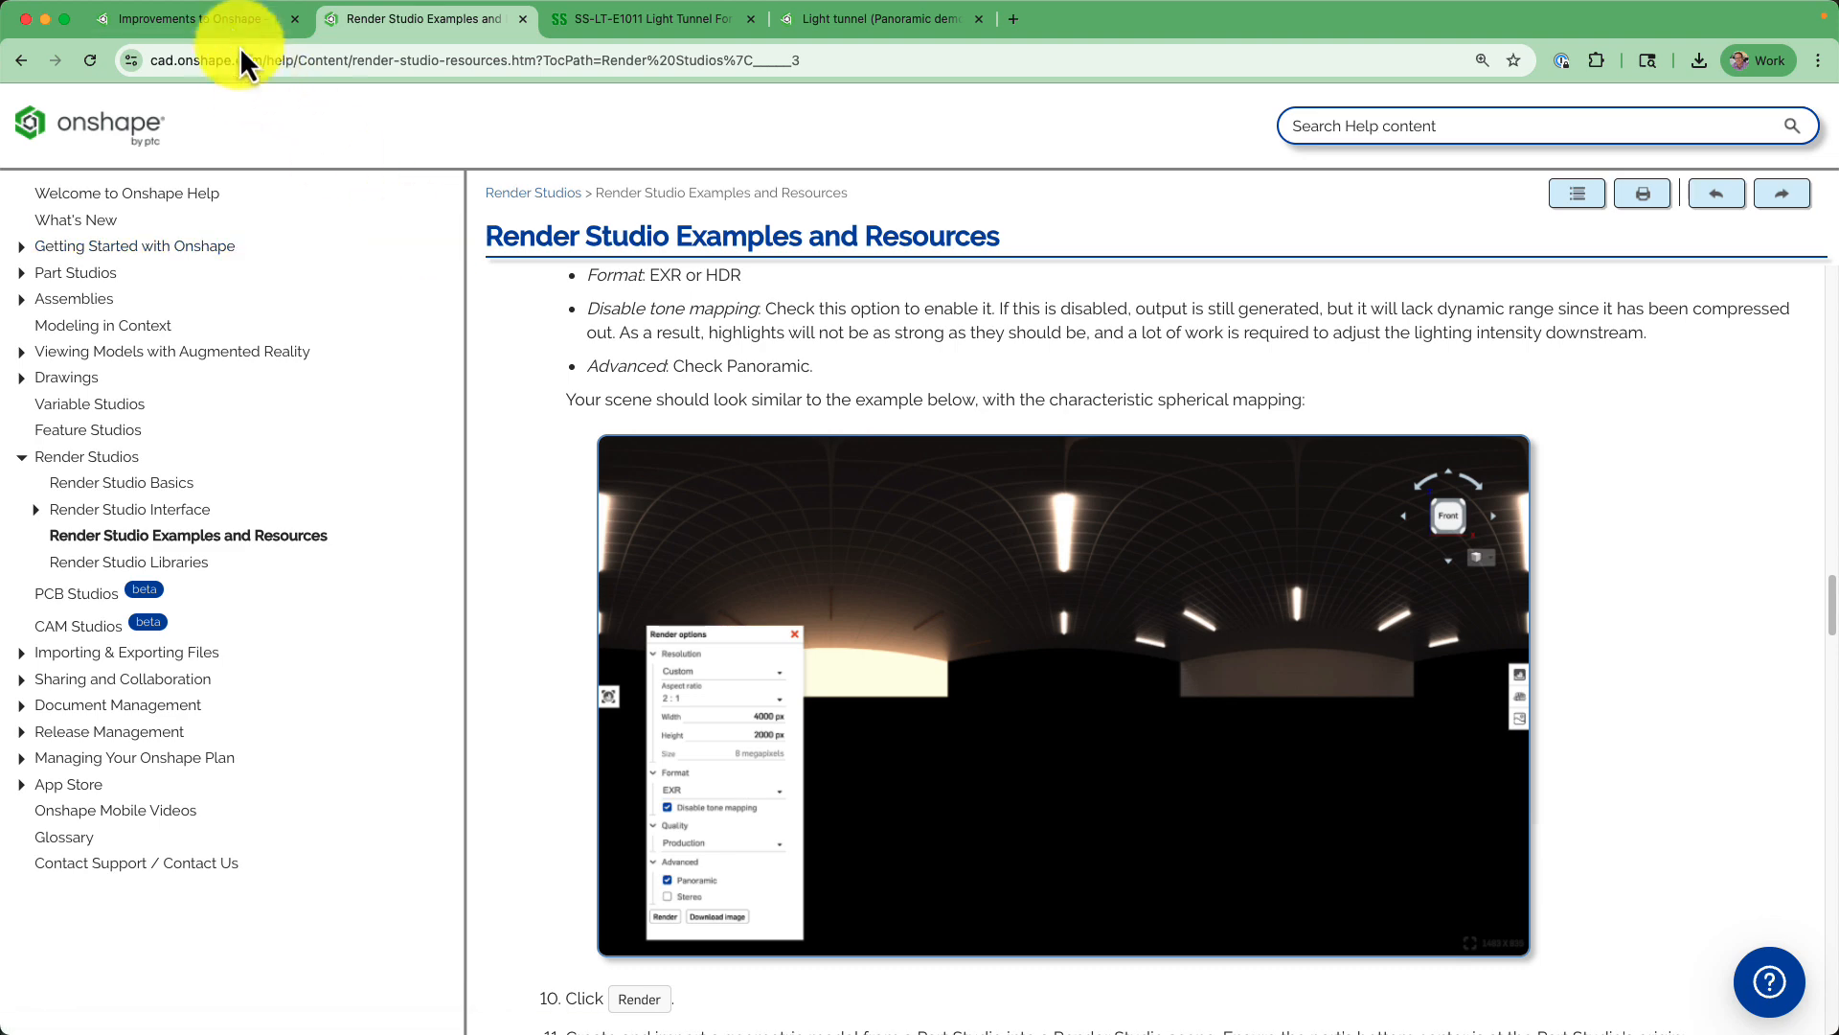
# Revisit the release note, examine the SS-LT-E1011 light tunnel photos and dimension drawing, and open the SS-LT-E1015 product page.
pyautogui.click(220, 19)
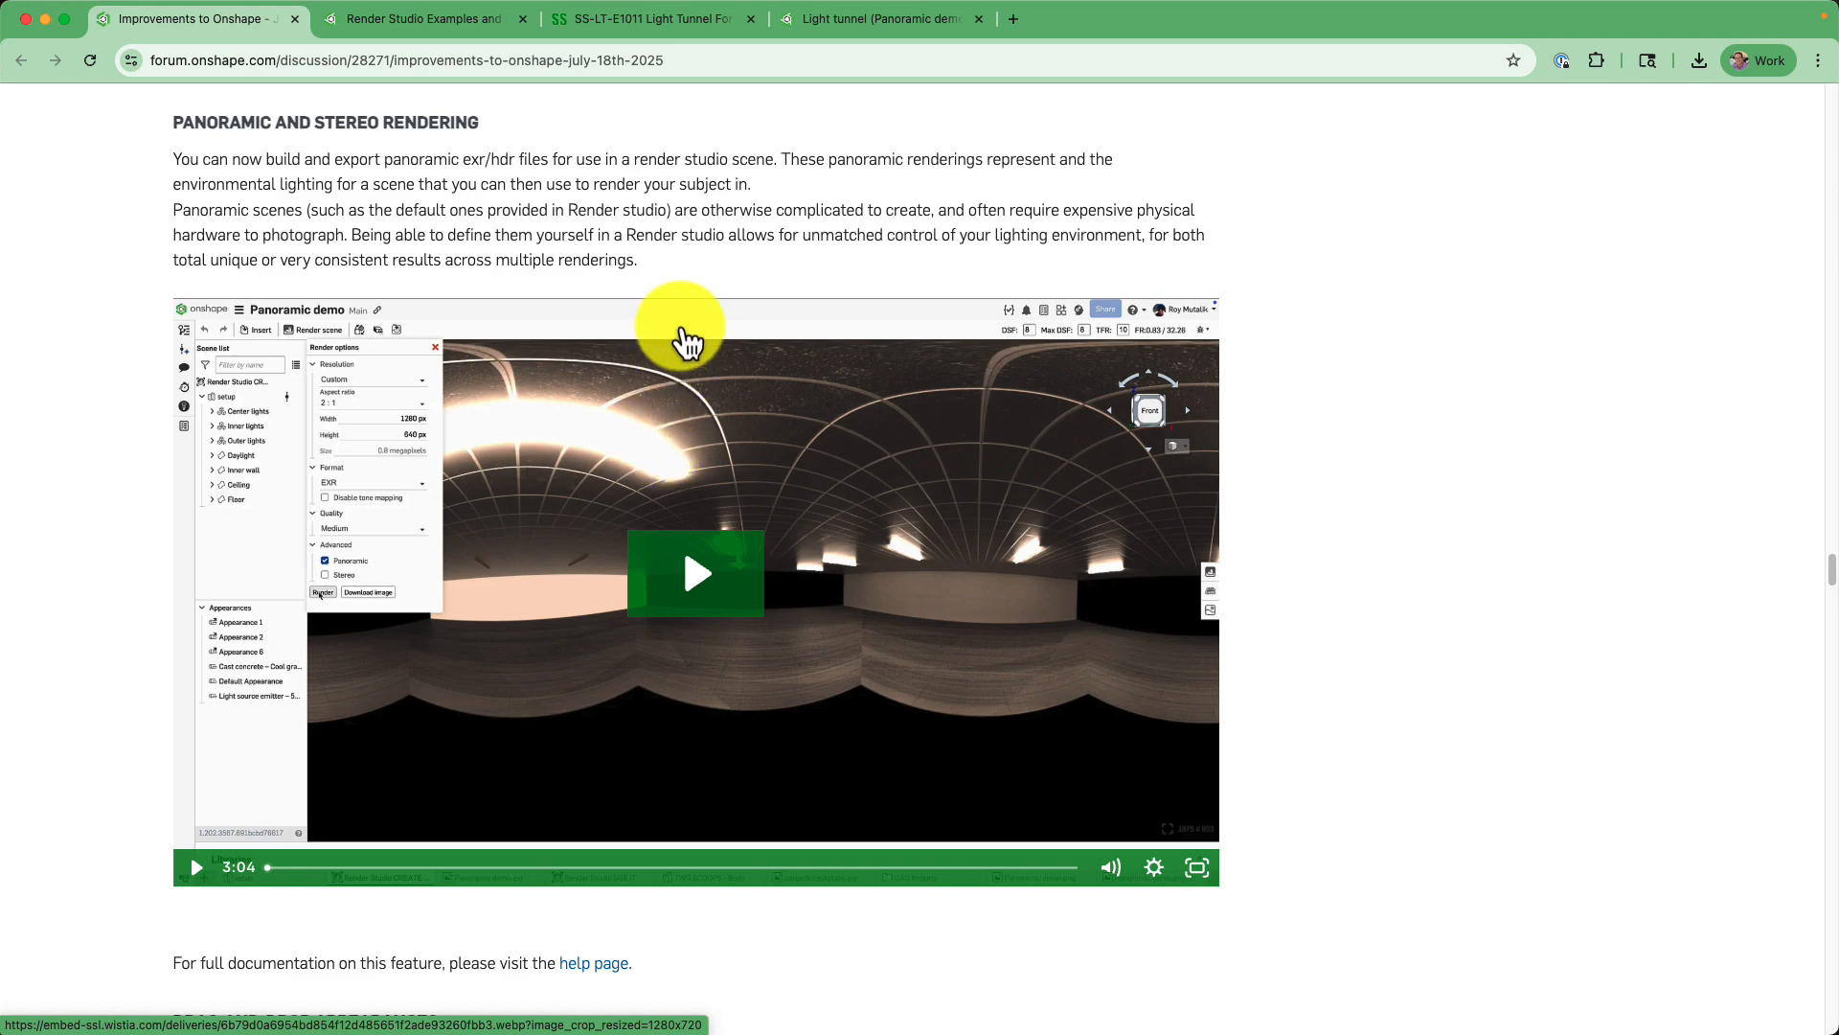
pyautogui.click(675, 27)
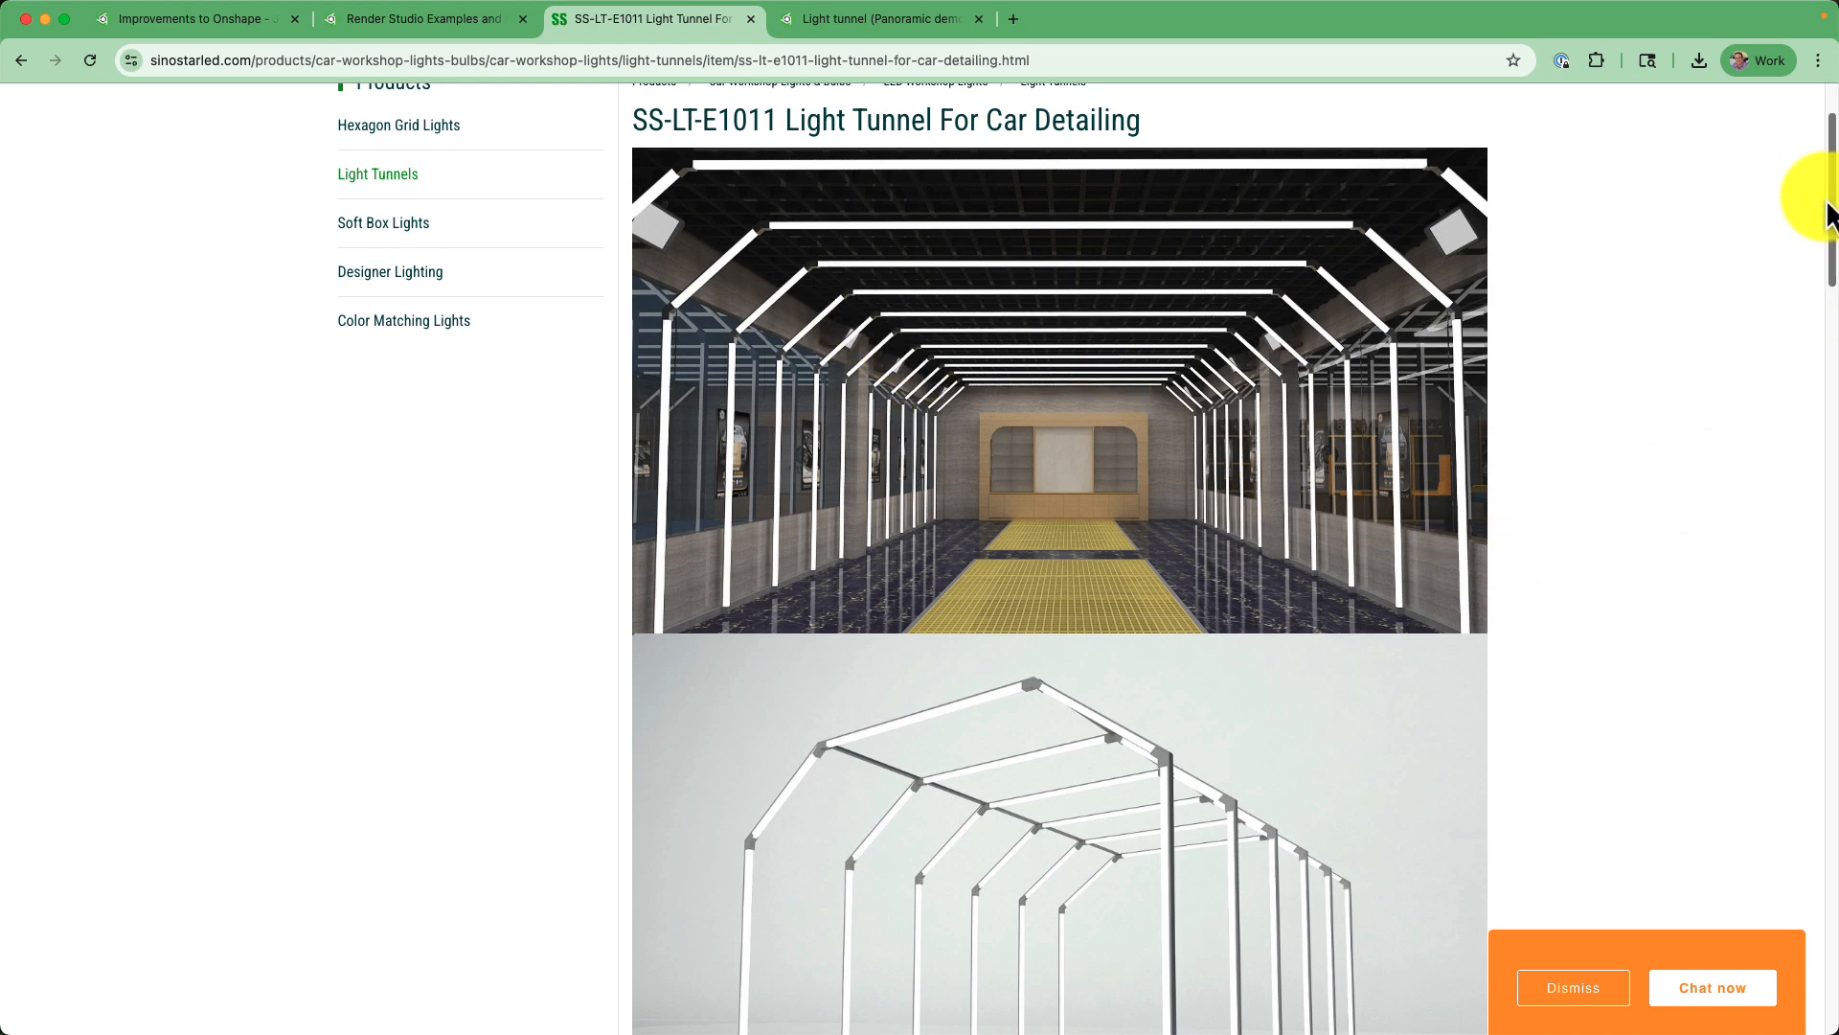
pyautogui.moveTo(1829, 215)
pyautogui.mouseDown()
pyautogui.moveTo(1831, 184)
pyautogui.moveTo(1832, 204)
pyautogui.mouseUp()
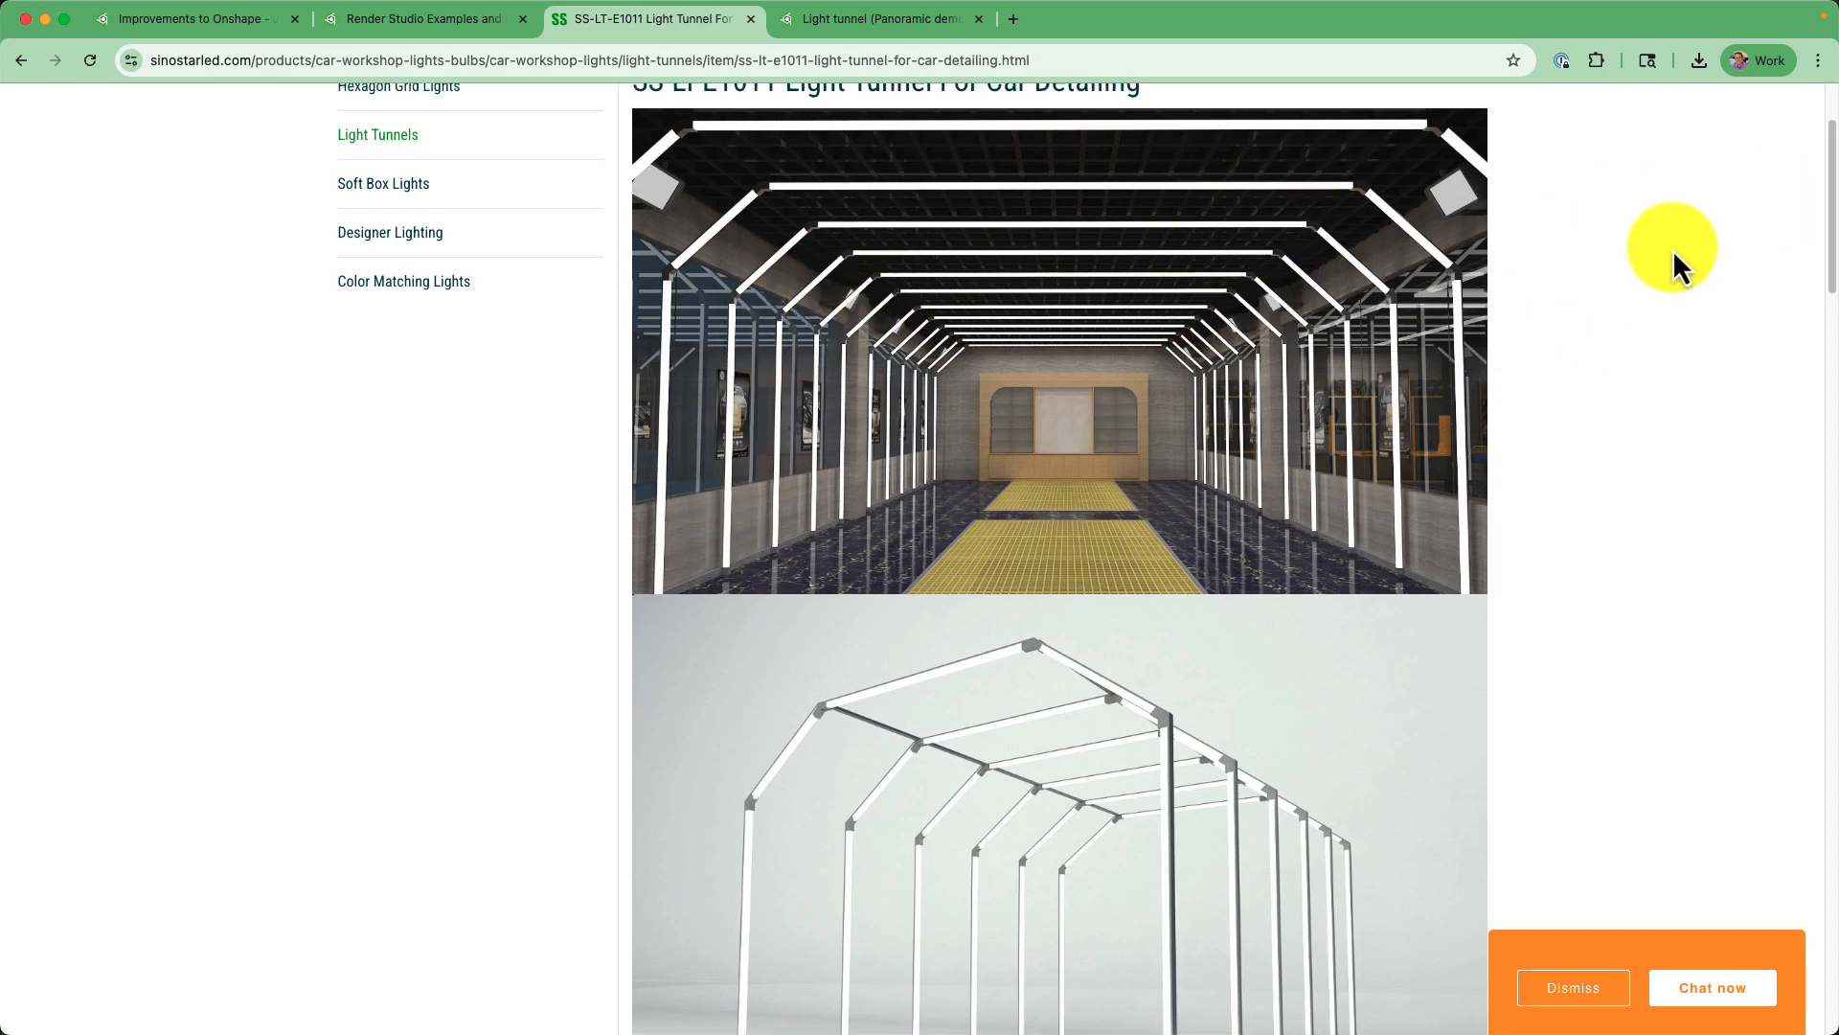
pyautogui.moveTo(1835, 201); pyautogui.dragTo(1823, 415)
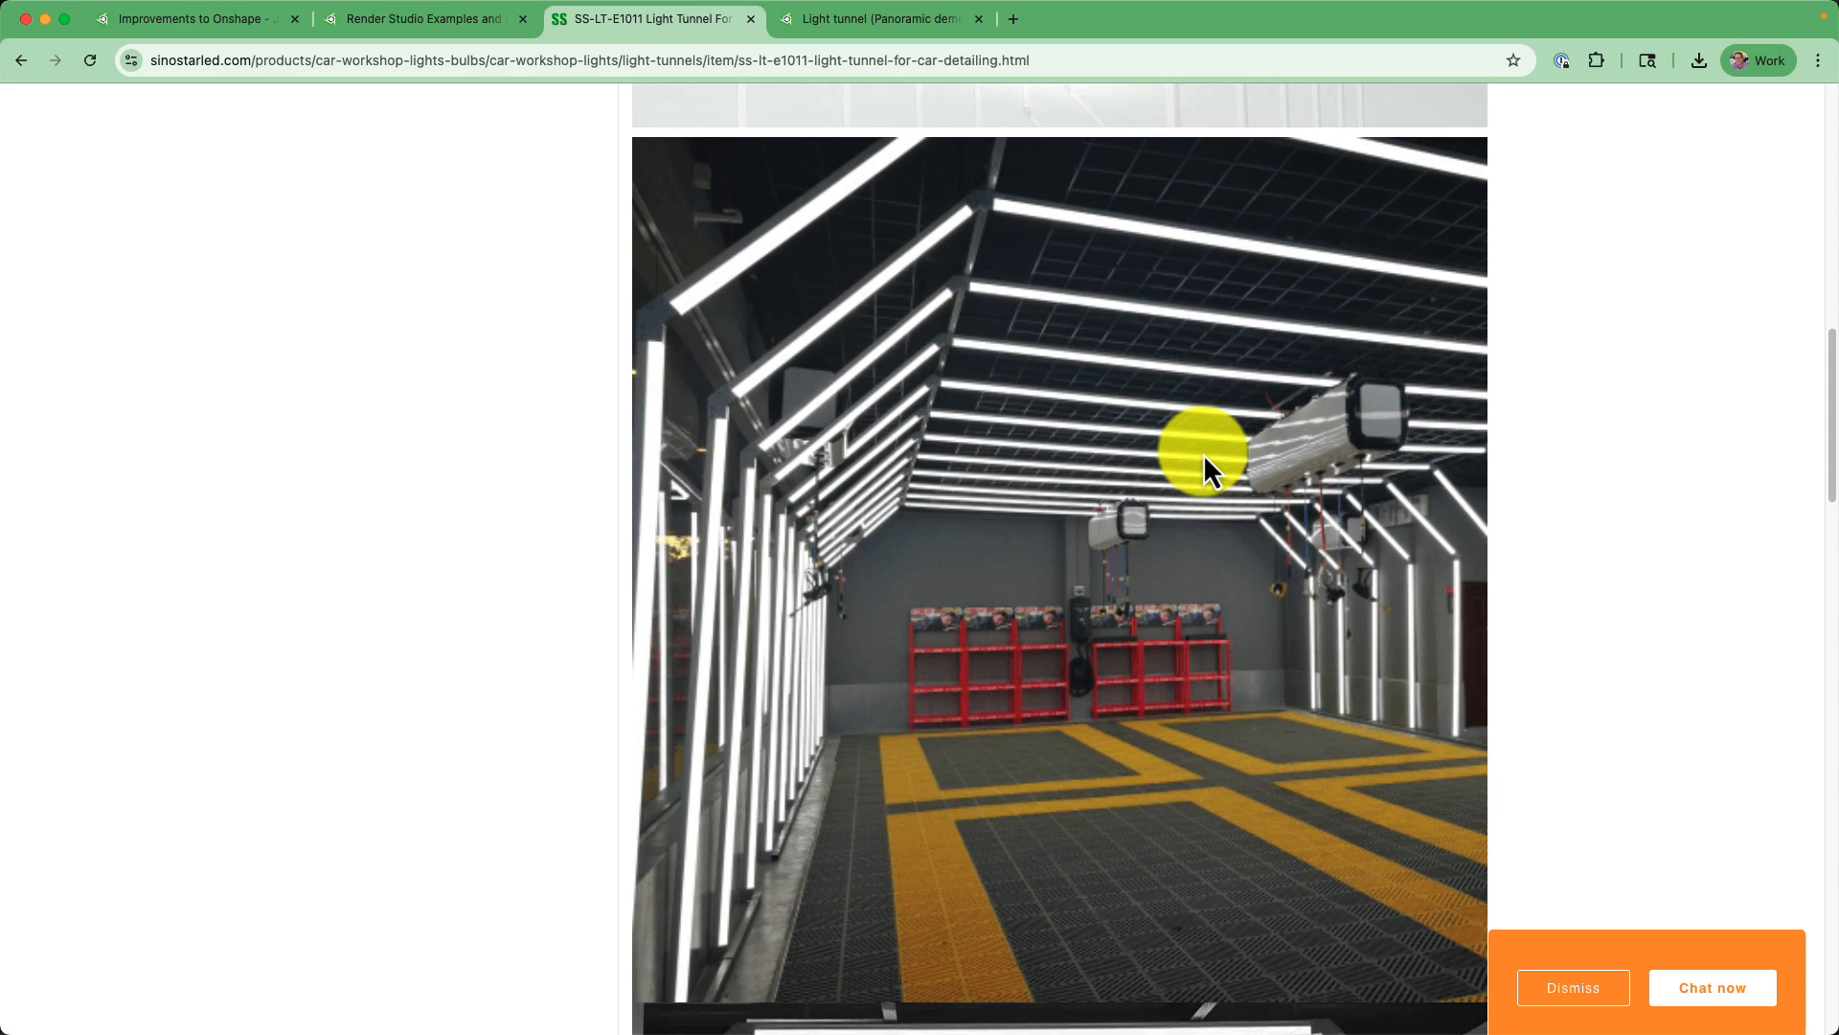
pyautogui.moveTo(1835, 410); pyautogui.dragTo(1830, 534)
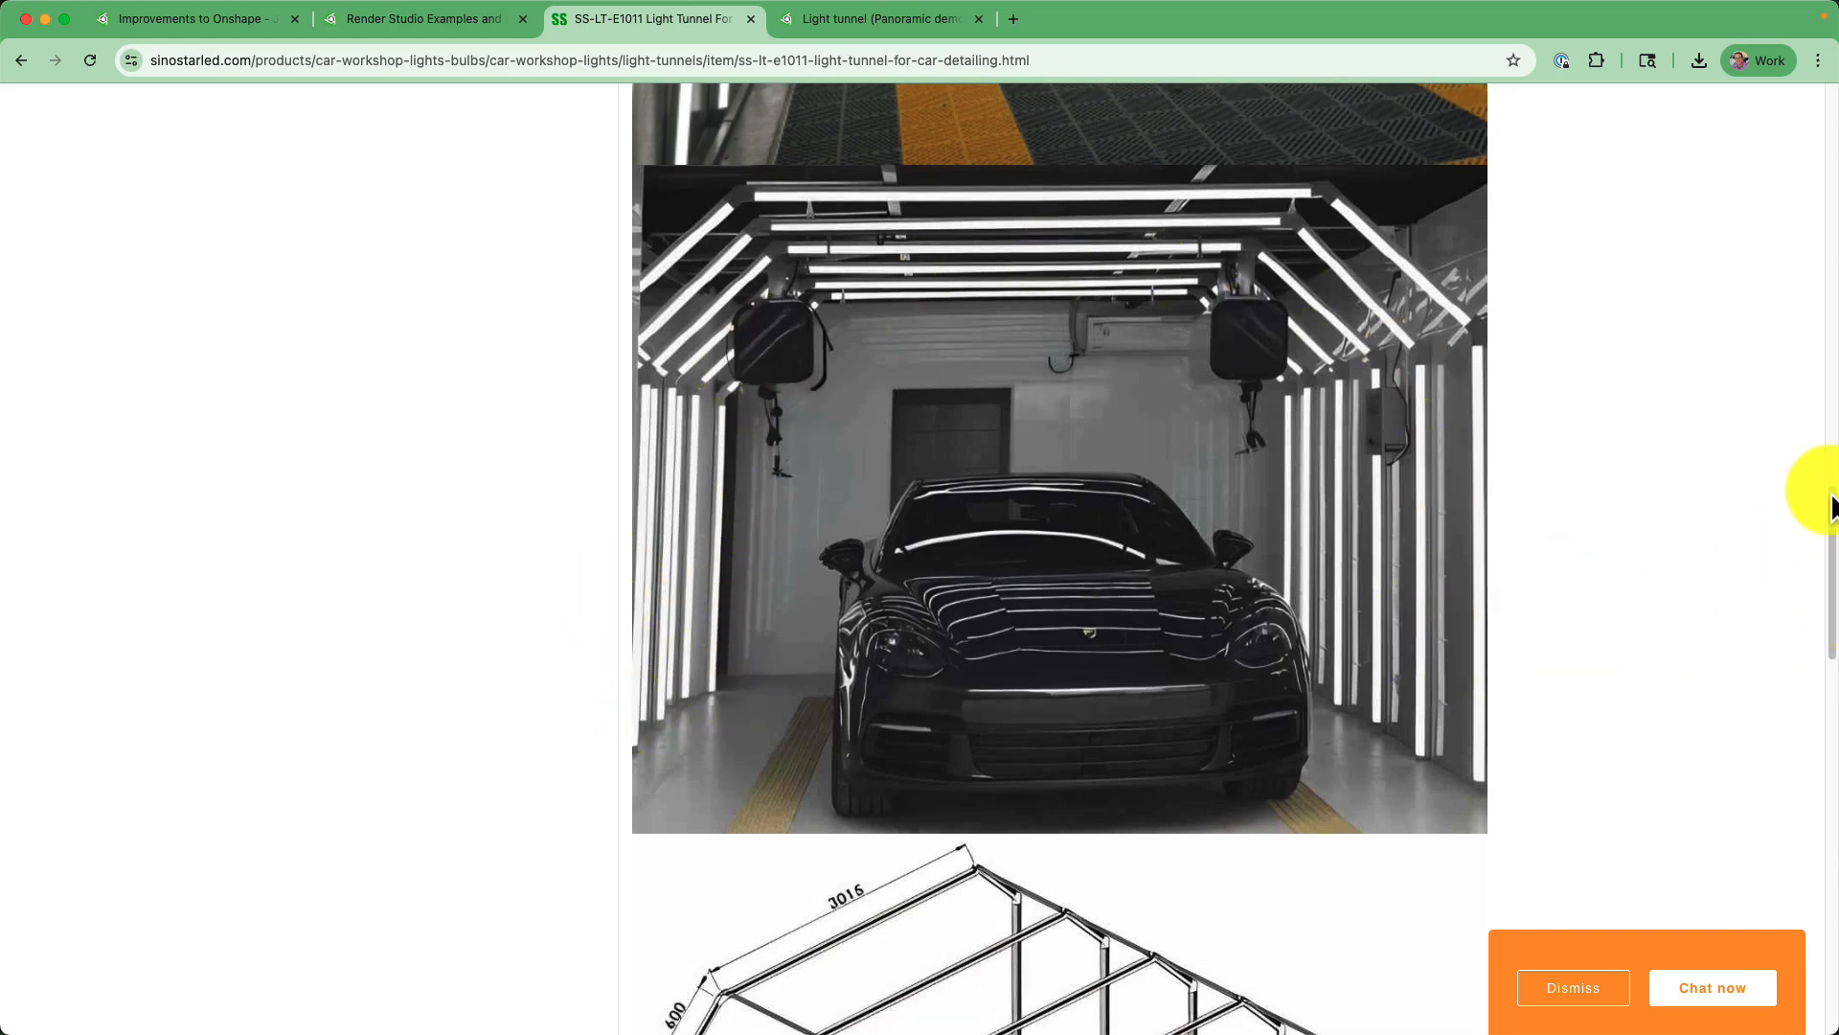
pyautogui.moveTo(1831, 522); pyautogui.dragTo(1832, 798)
pyautogui.click(704, 799)
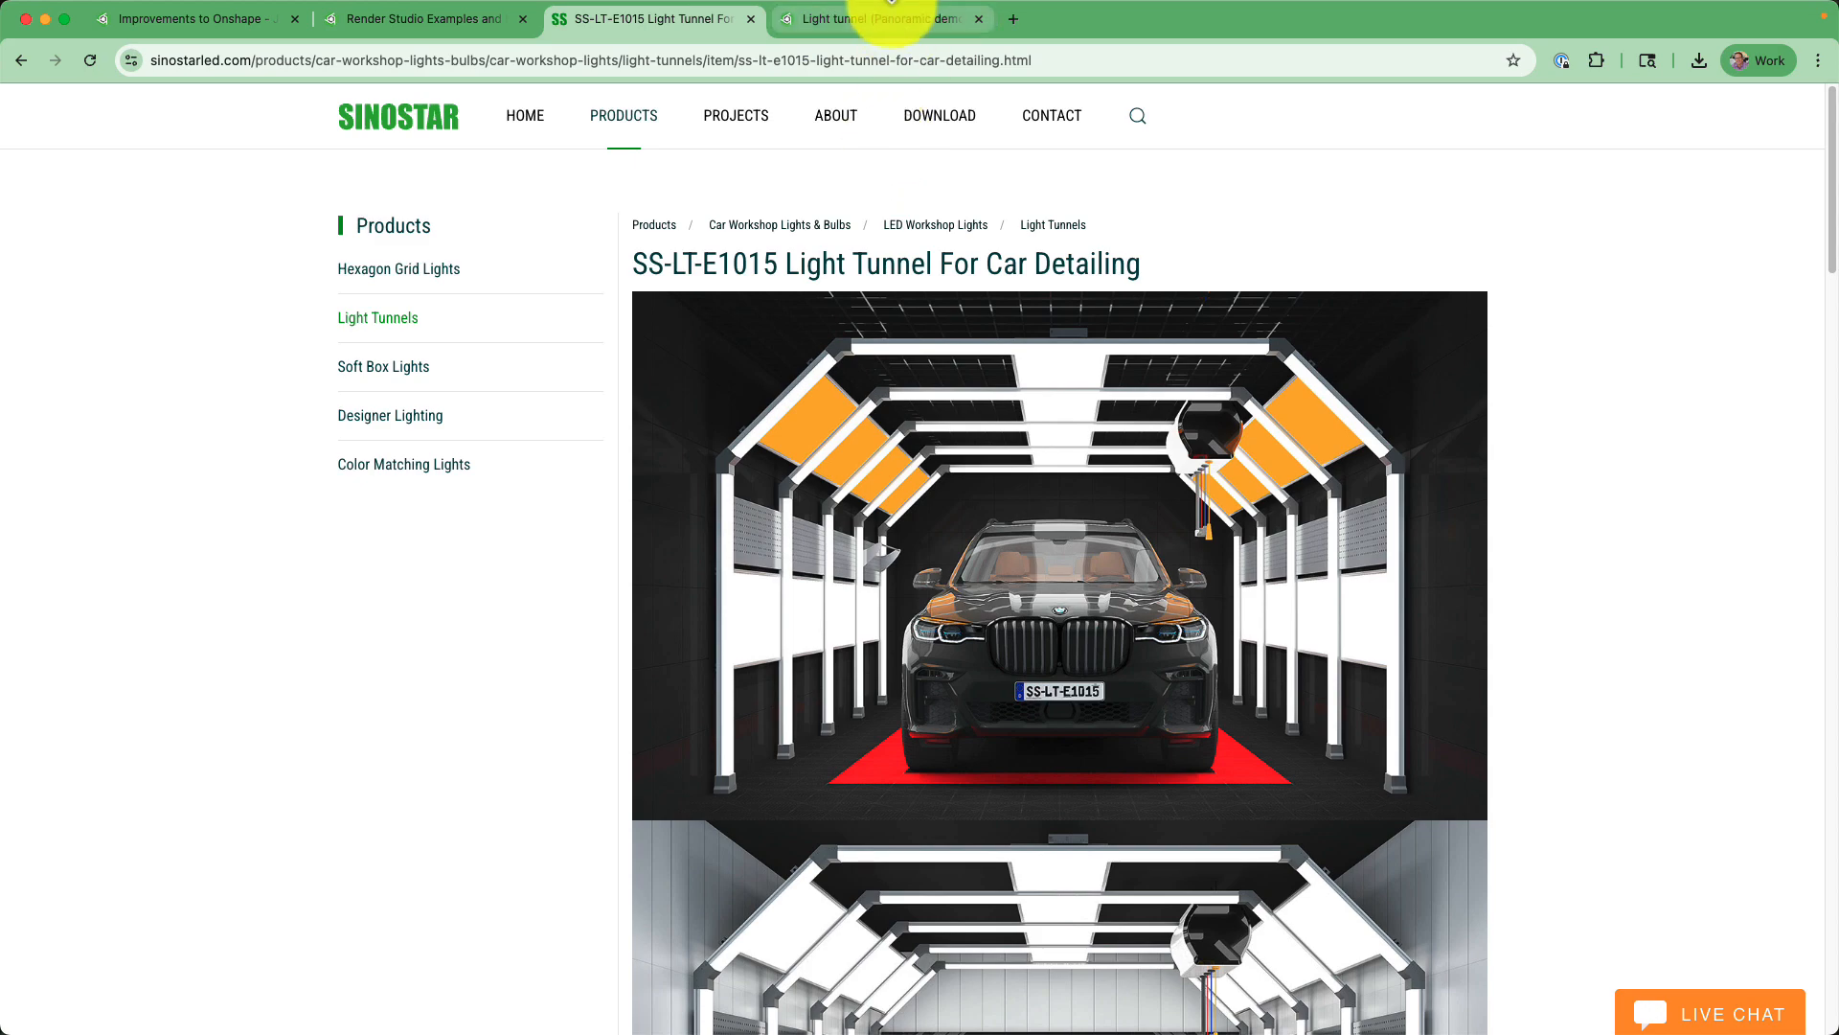
# Switch to the Onshape document Light tunnel (Panoramic demo) and inspect the tunnel assembly's frames and panels from the front.
pyautogui.click(876, 19)
pyautogui.moveTo(841, 477)
pyautogui.mouseDown(button='right')
pyautogui.moveTo(904, 412)
pyautogui.moveTo(1015, 425)
pyautogui.moveTo(855, 431)
pyautogui.moveTo(845, 448)
pyautogui.mouseUp(button='right')
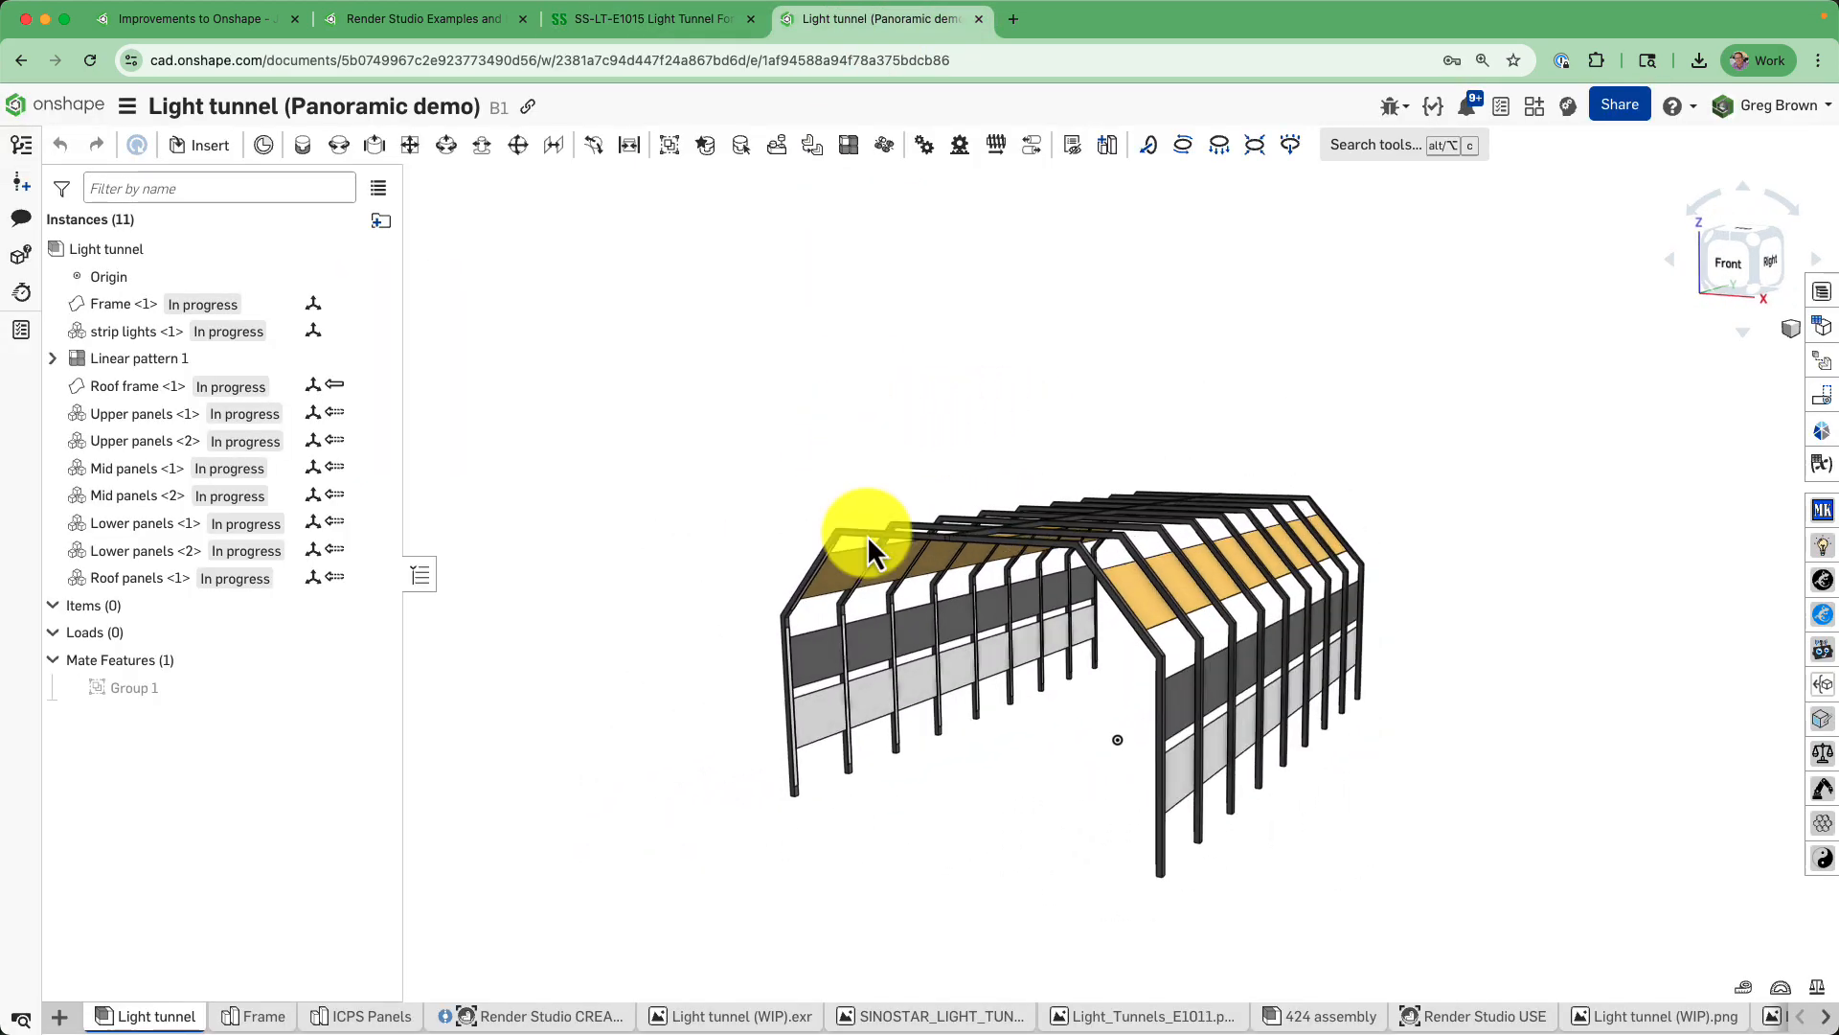
pyautogui.scroll(5, 927, 732)
pyautogui.moveTo(927, 732); pyautogui.dragTo(521, 801, button='right')
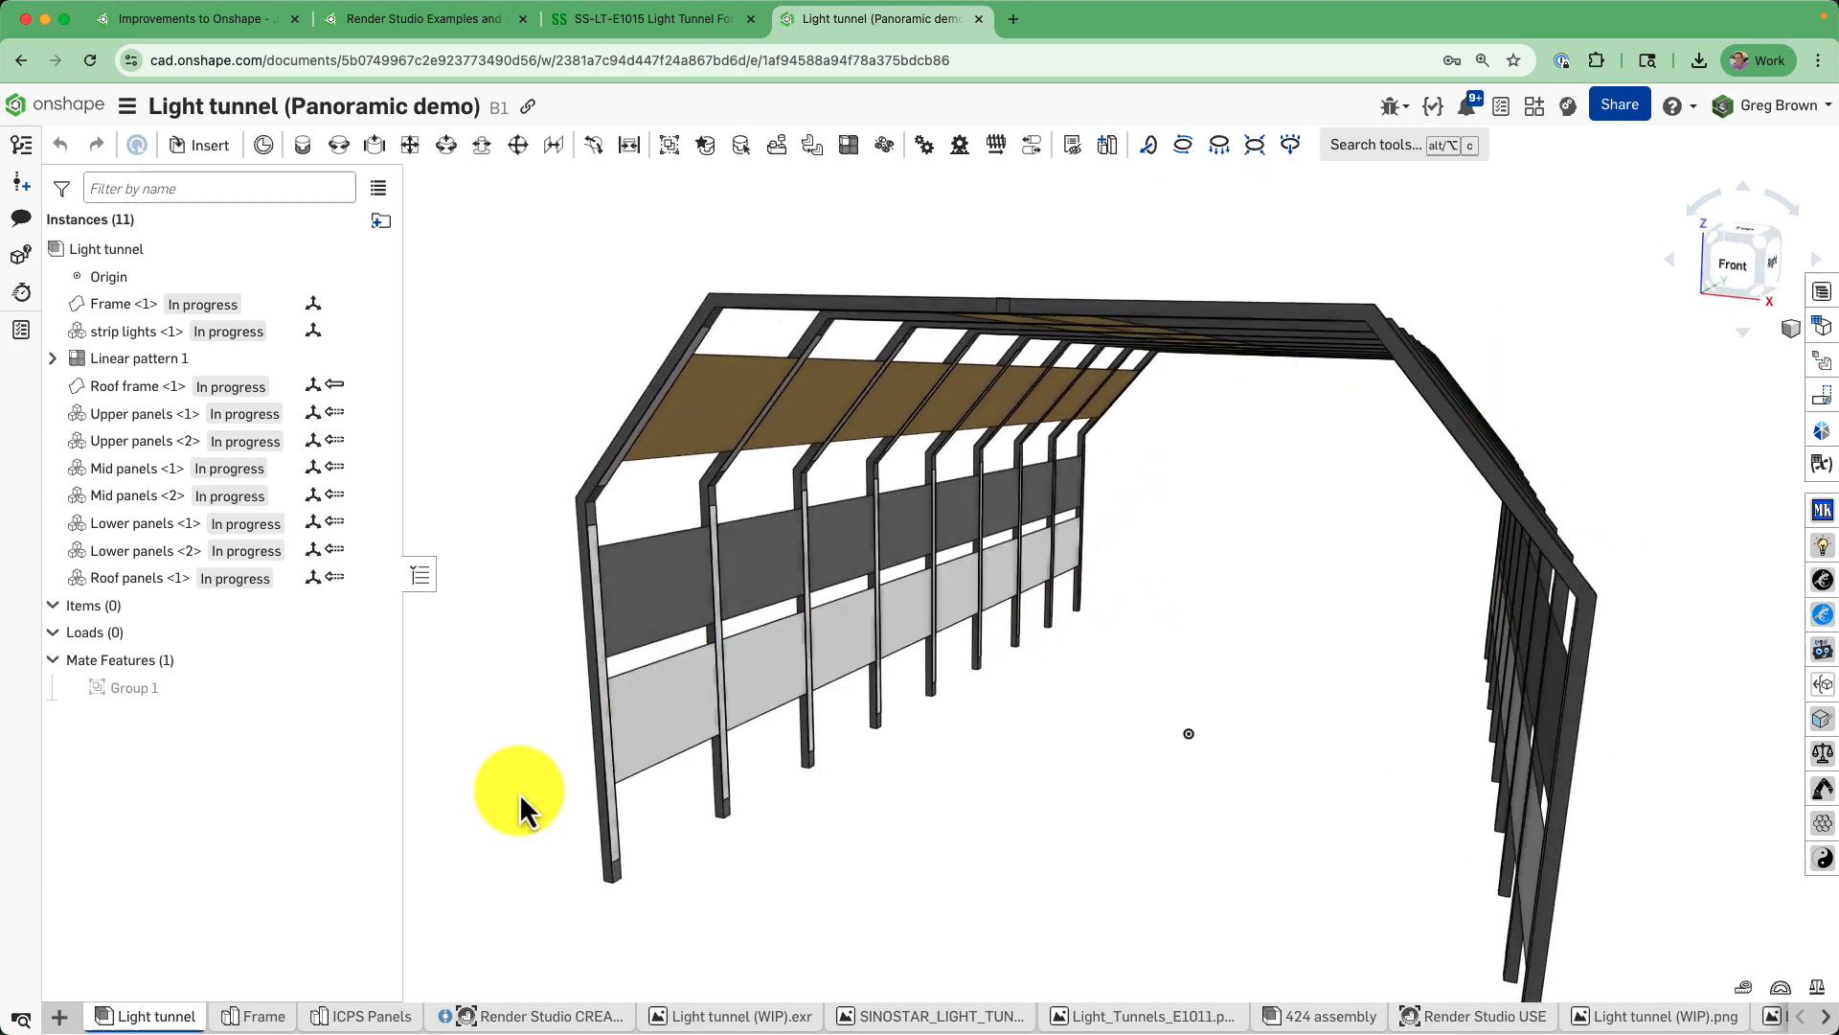
# Open the Frame part studio and examine the light strip surfaces along the inside of the arch.
pyautogui.click(240, 1014)
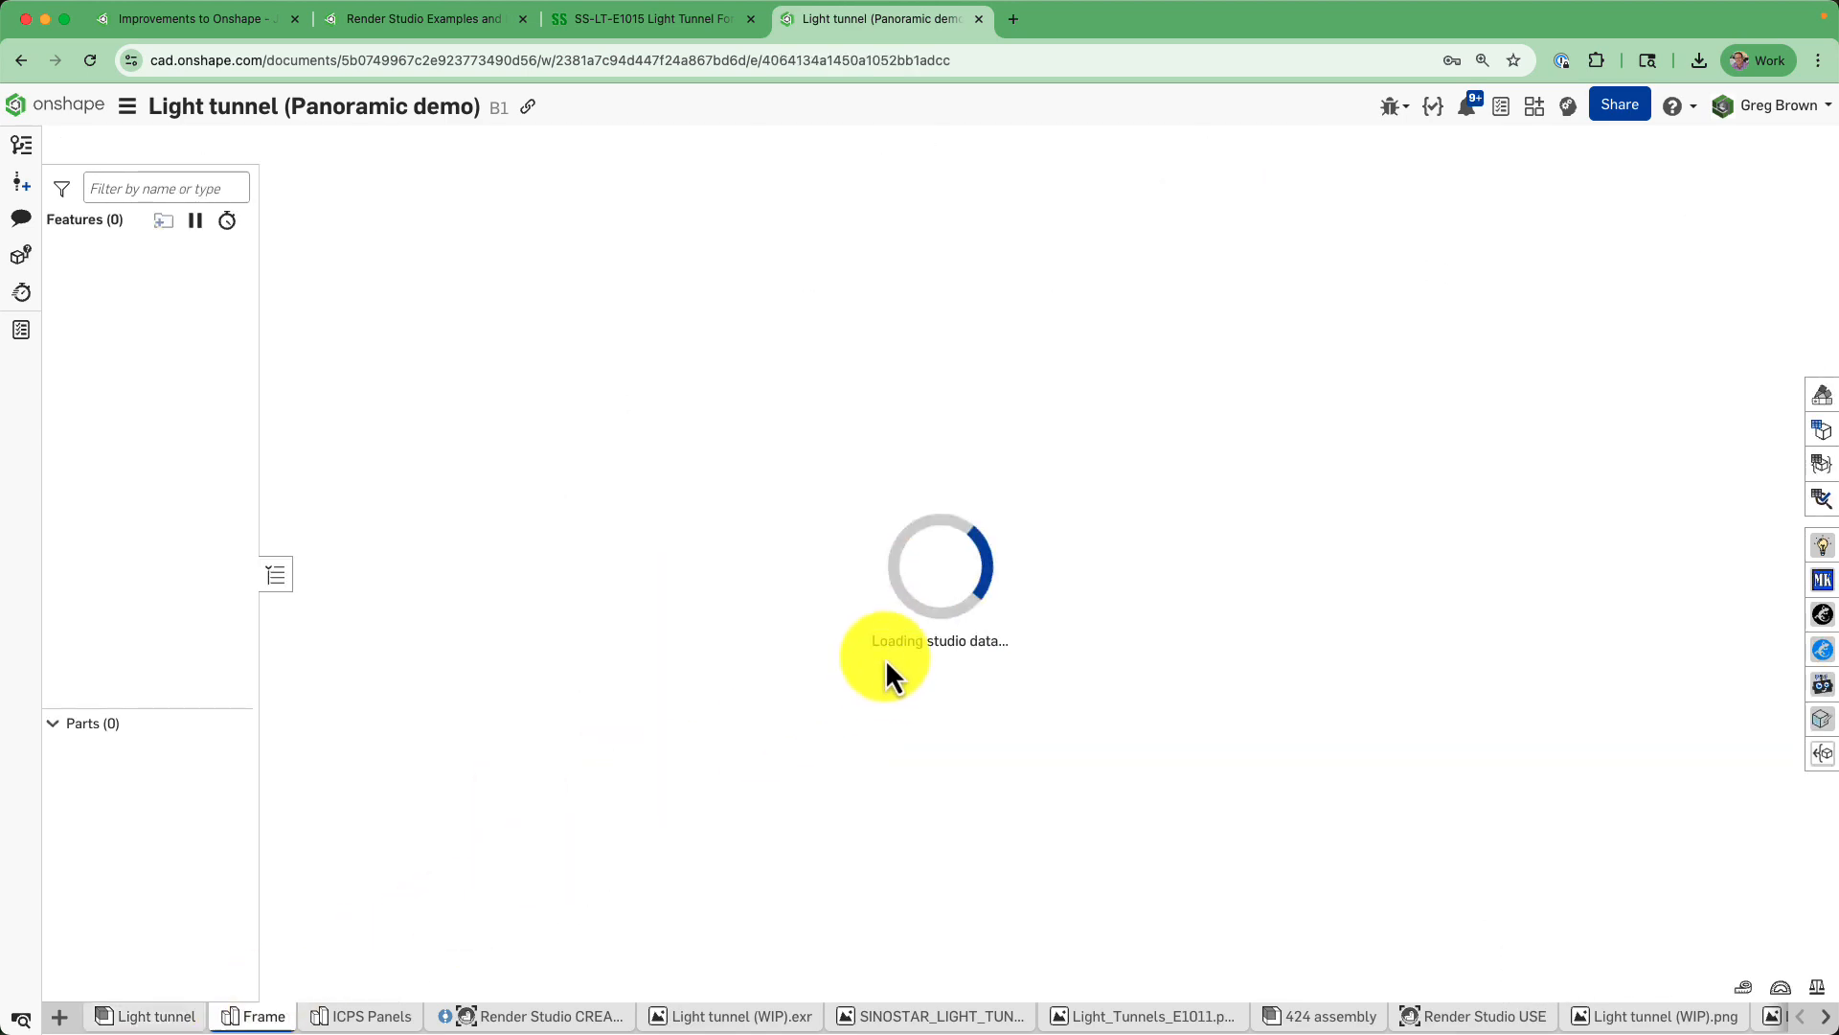
pyautogui.moveTo(893, 633); pyautogui.dragTo(739, 610, button='right')
pyautogui.scroll(3, 715, 612)
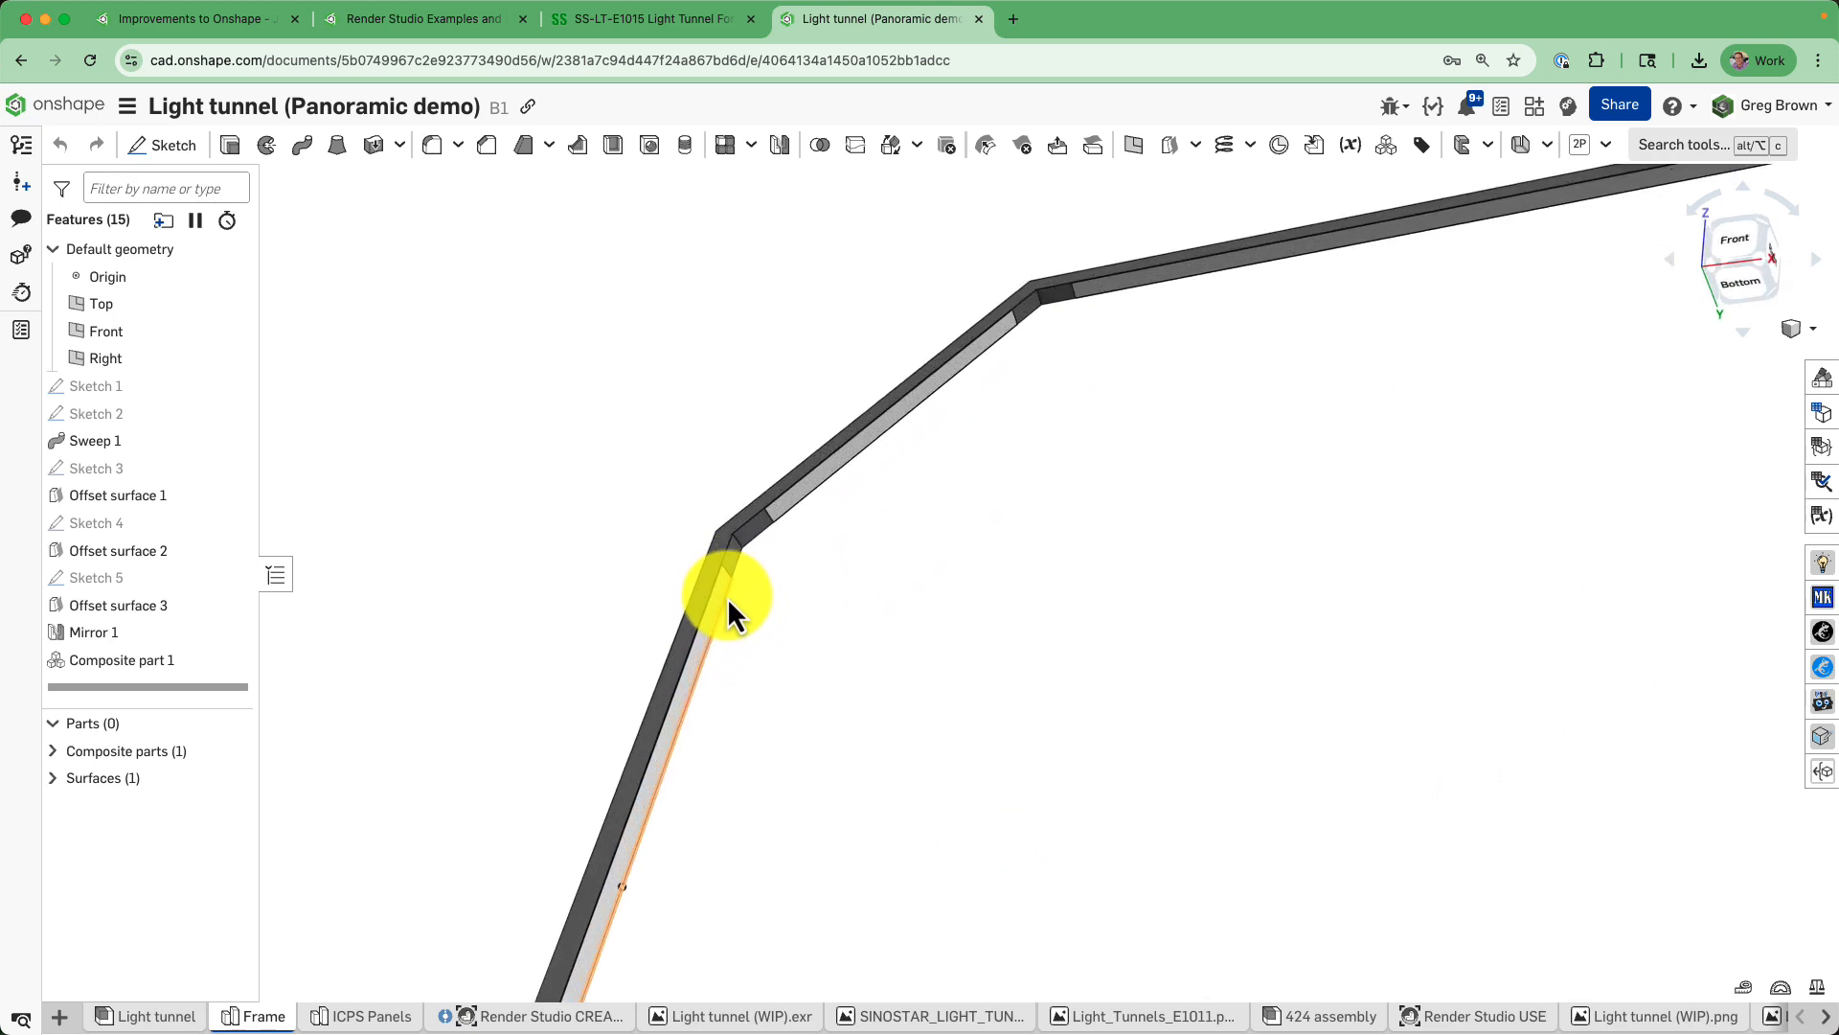
pyautogui.scroll(2, 724, 592)
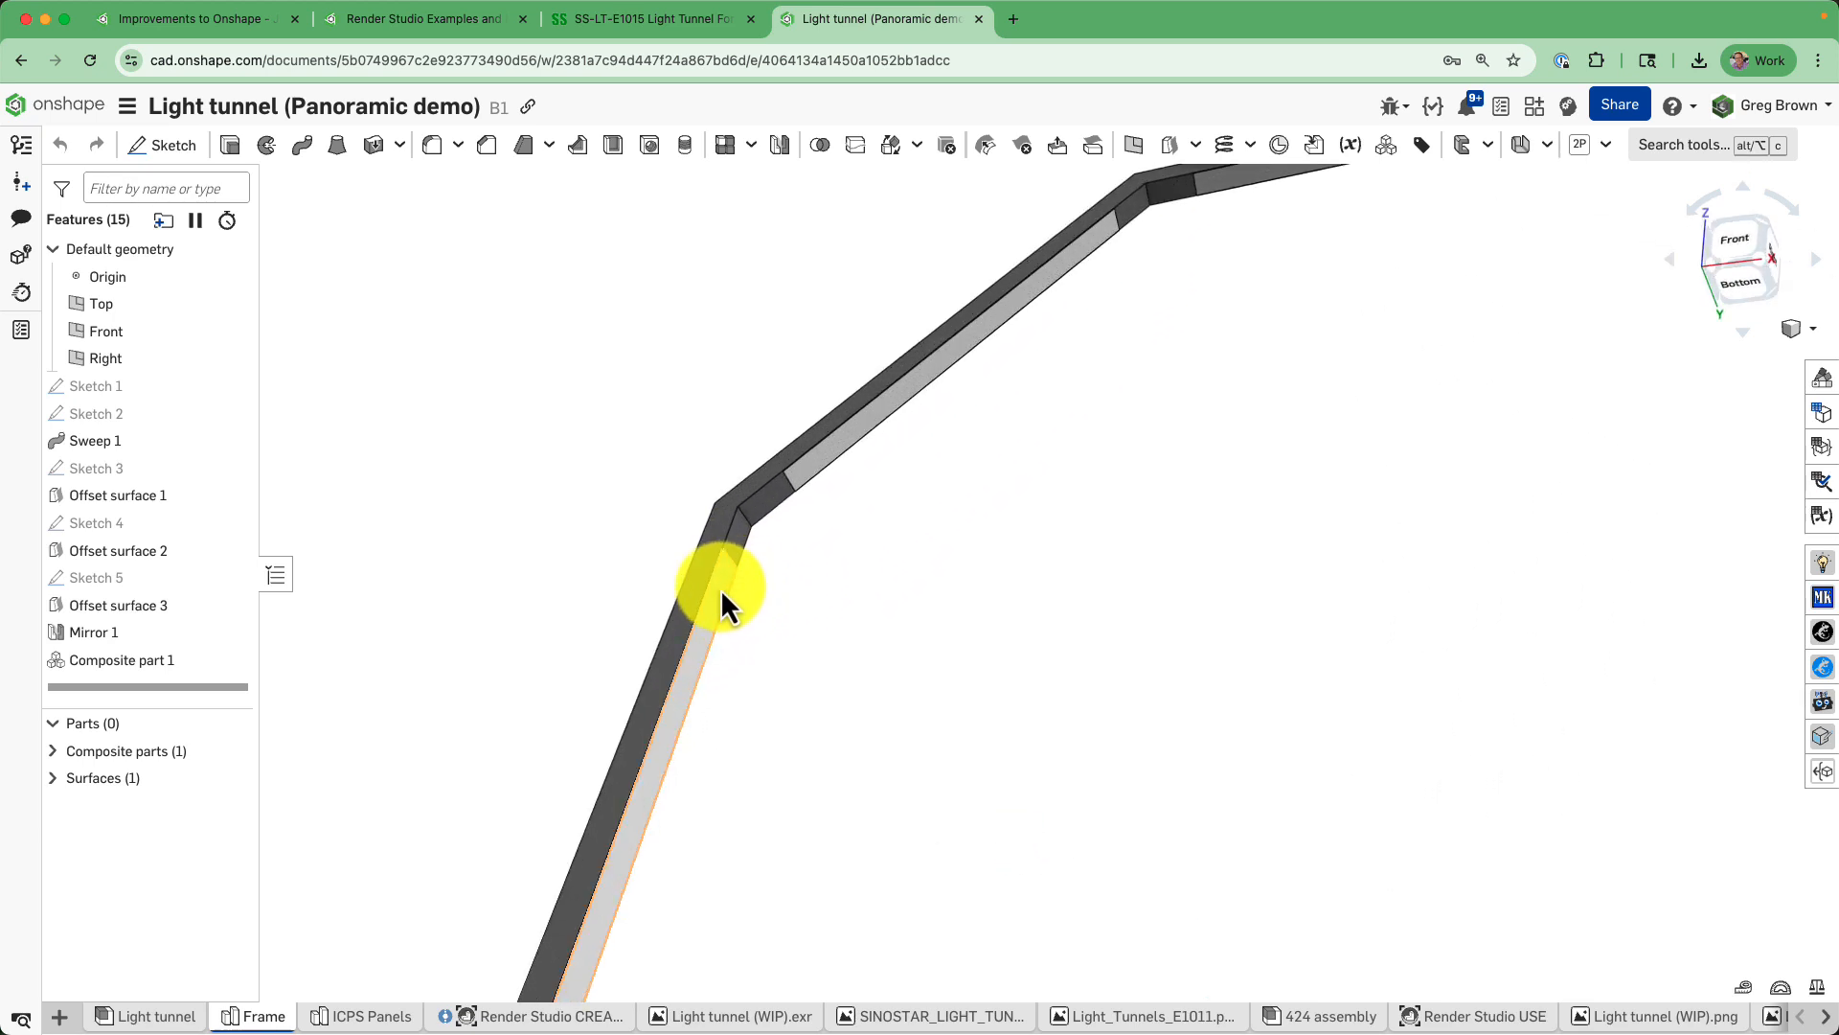
pyautogui.moveTo(720, 602); pyautogui.dragTo(721, 551, button='right')
pyautogui.scroll(-5, 682, 542)
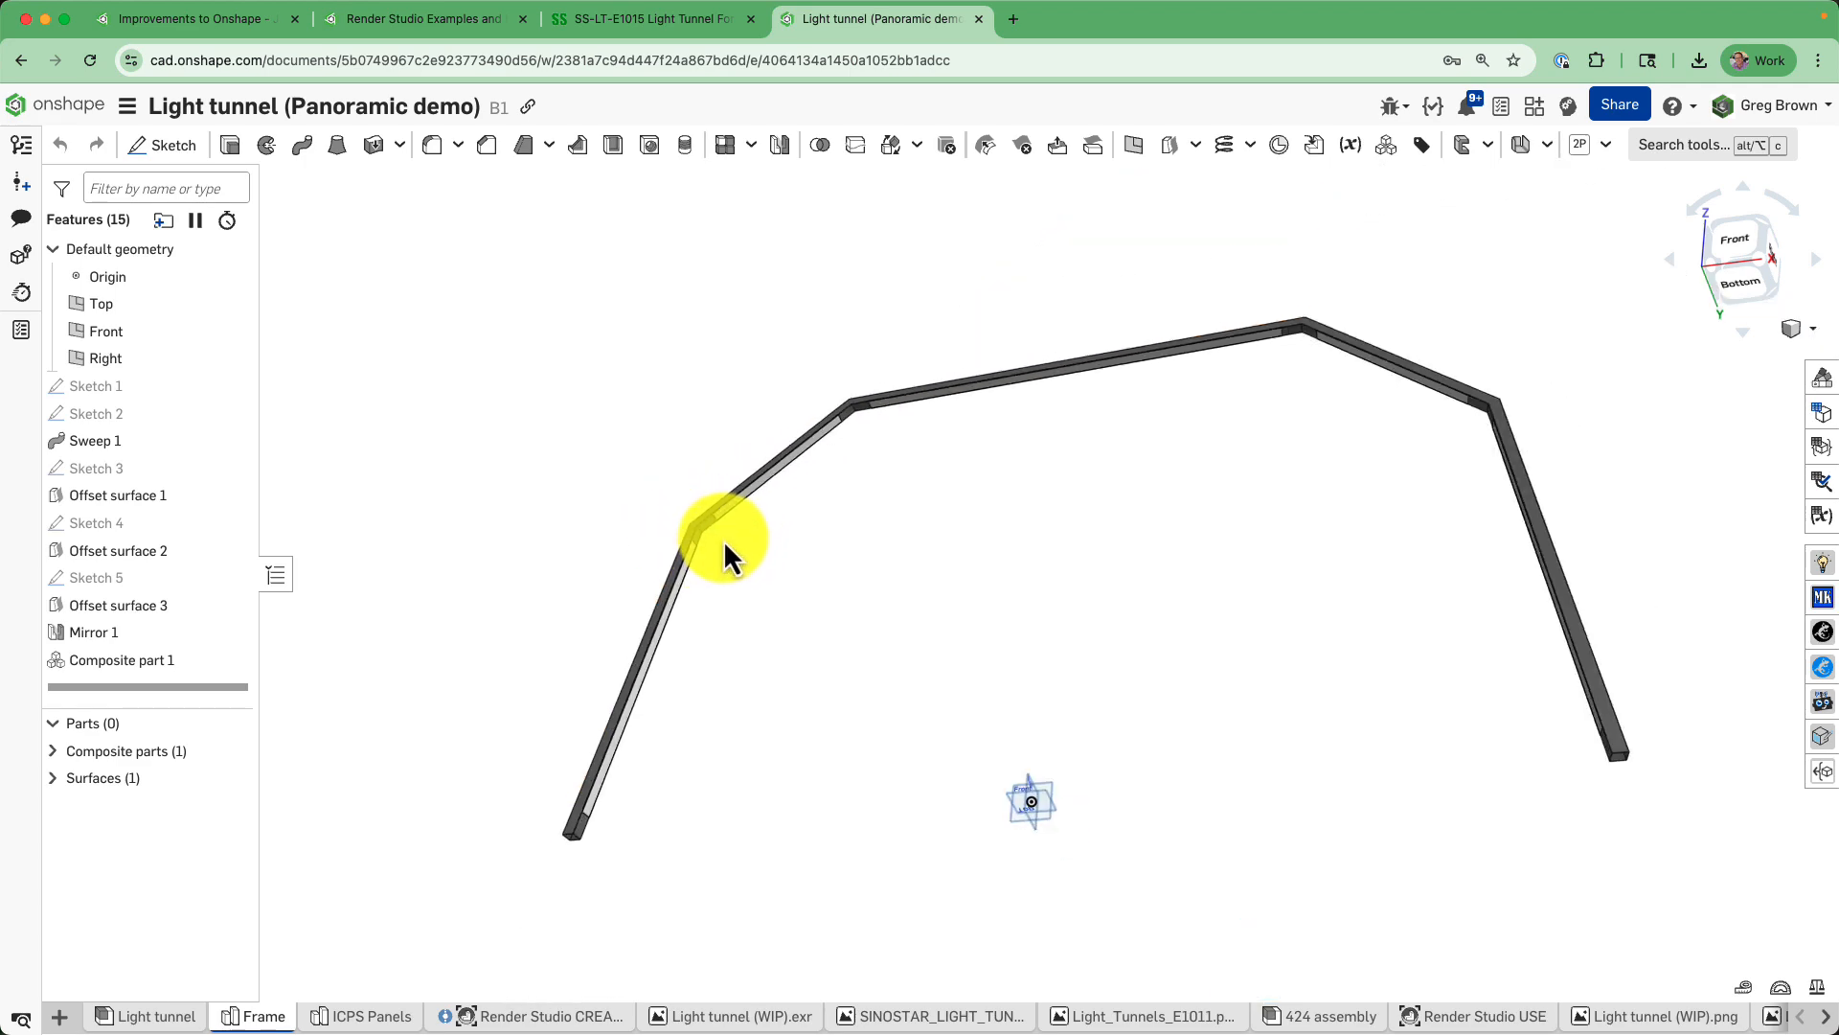
pyautogui.moveTo(987, 536); pyautogui.dragTo(890, 594, button='right')
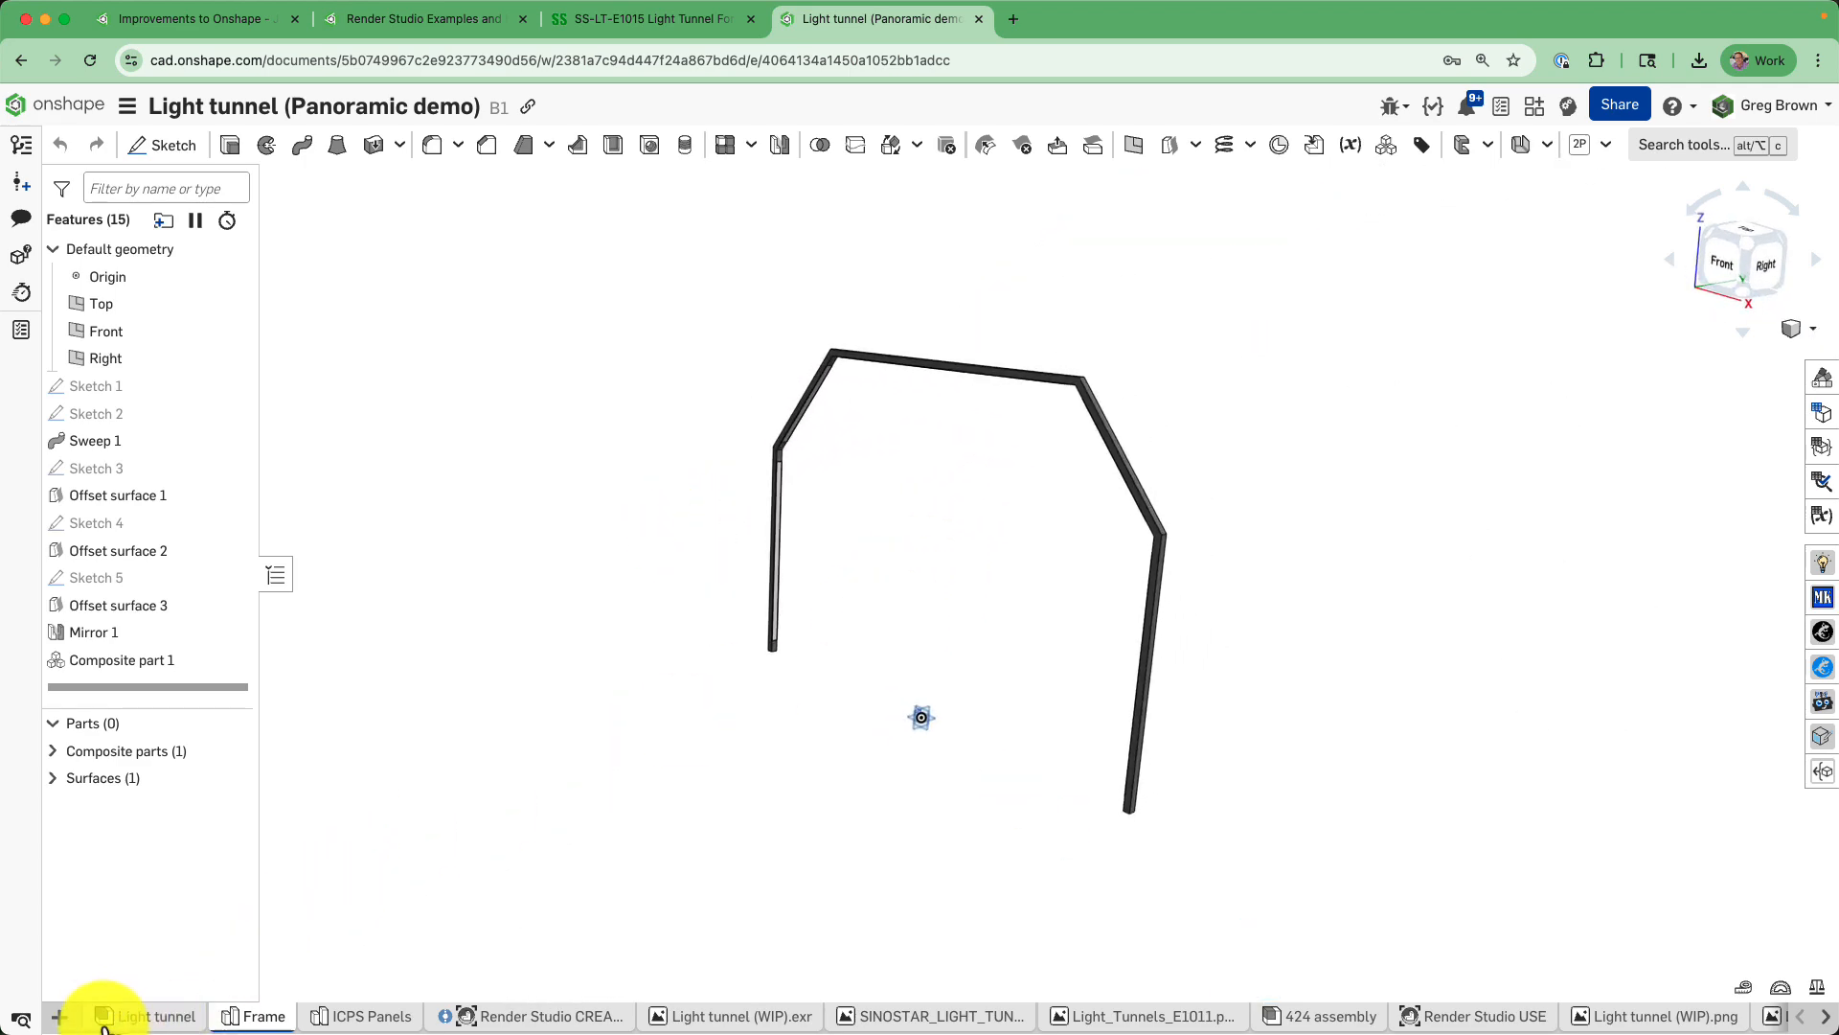
# Return to the Light tunnel assembly and inspect the panels between the arches from both sides.
pyautogui.click(146, 1014)
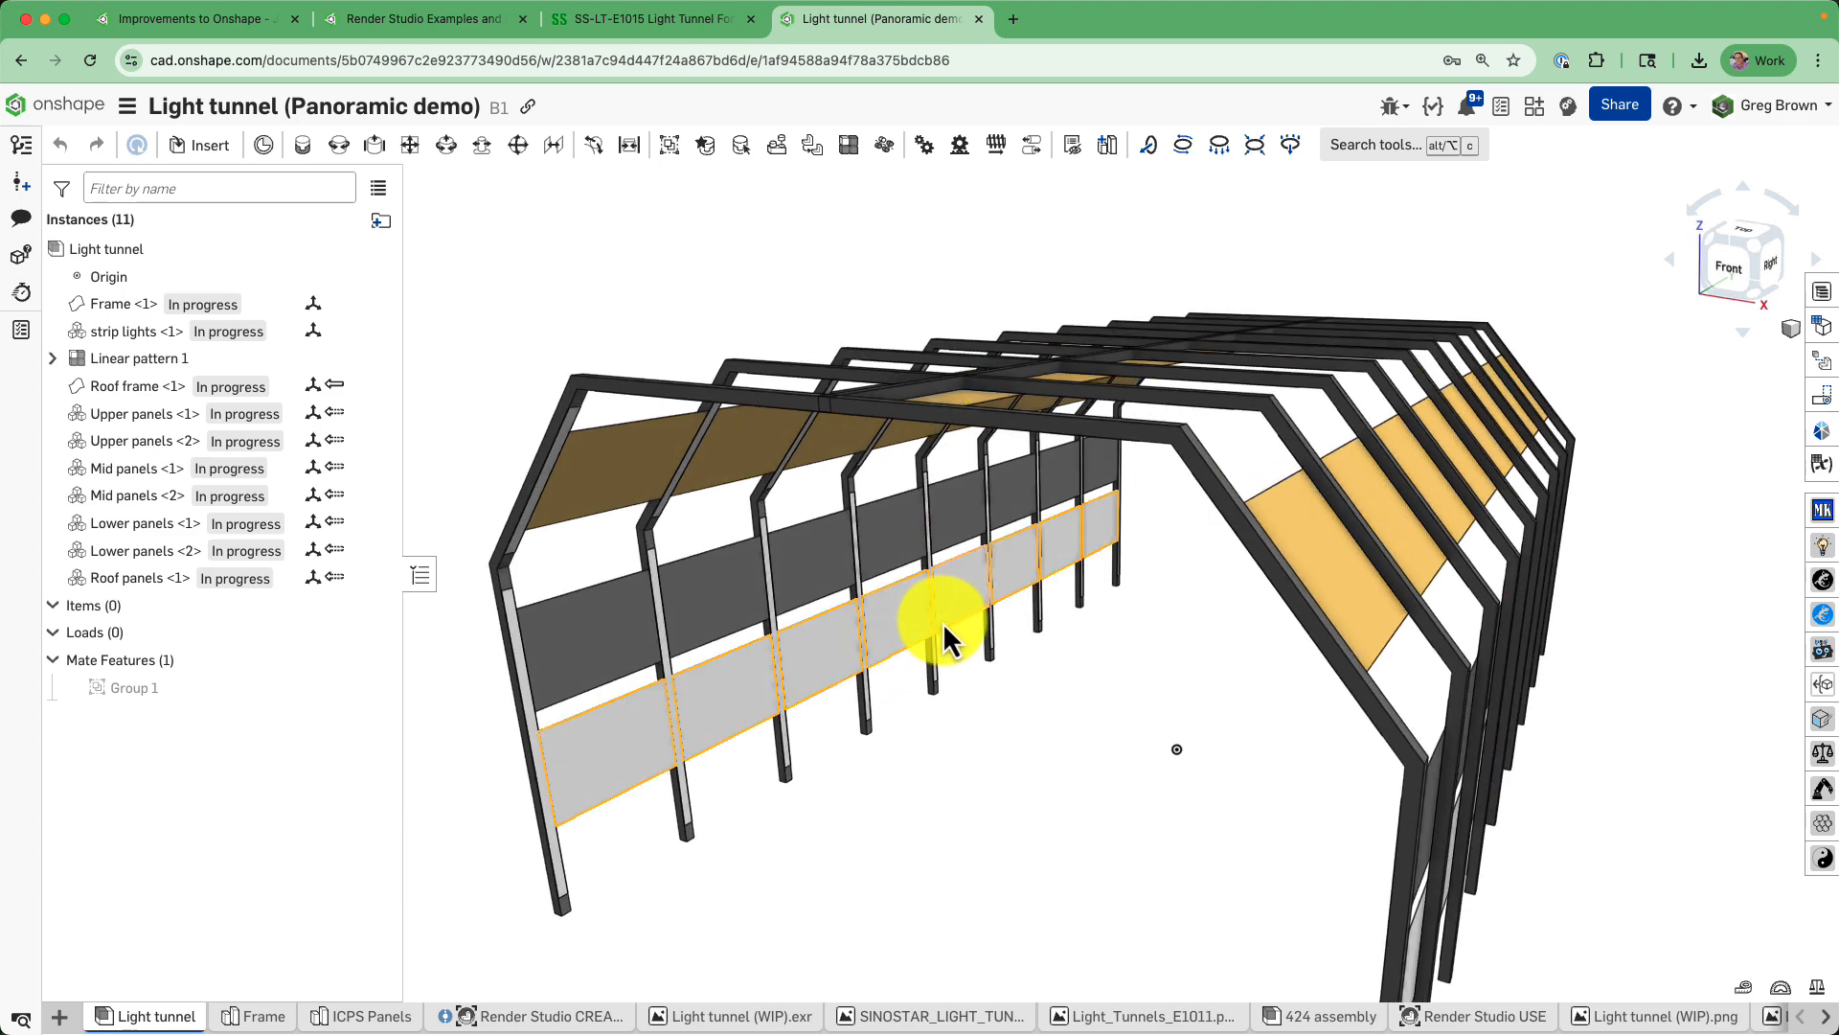
pyautogui.moveTo(943, 623); pyautogui.dragTo(1660, 567, button='right')
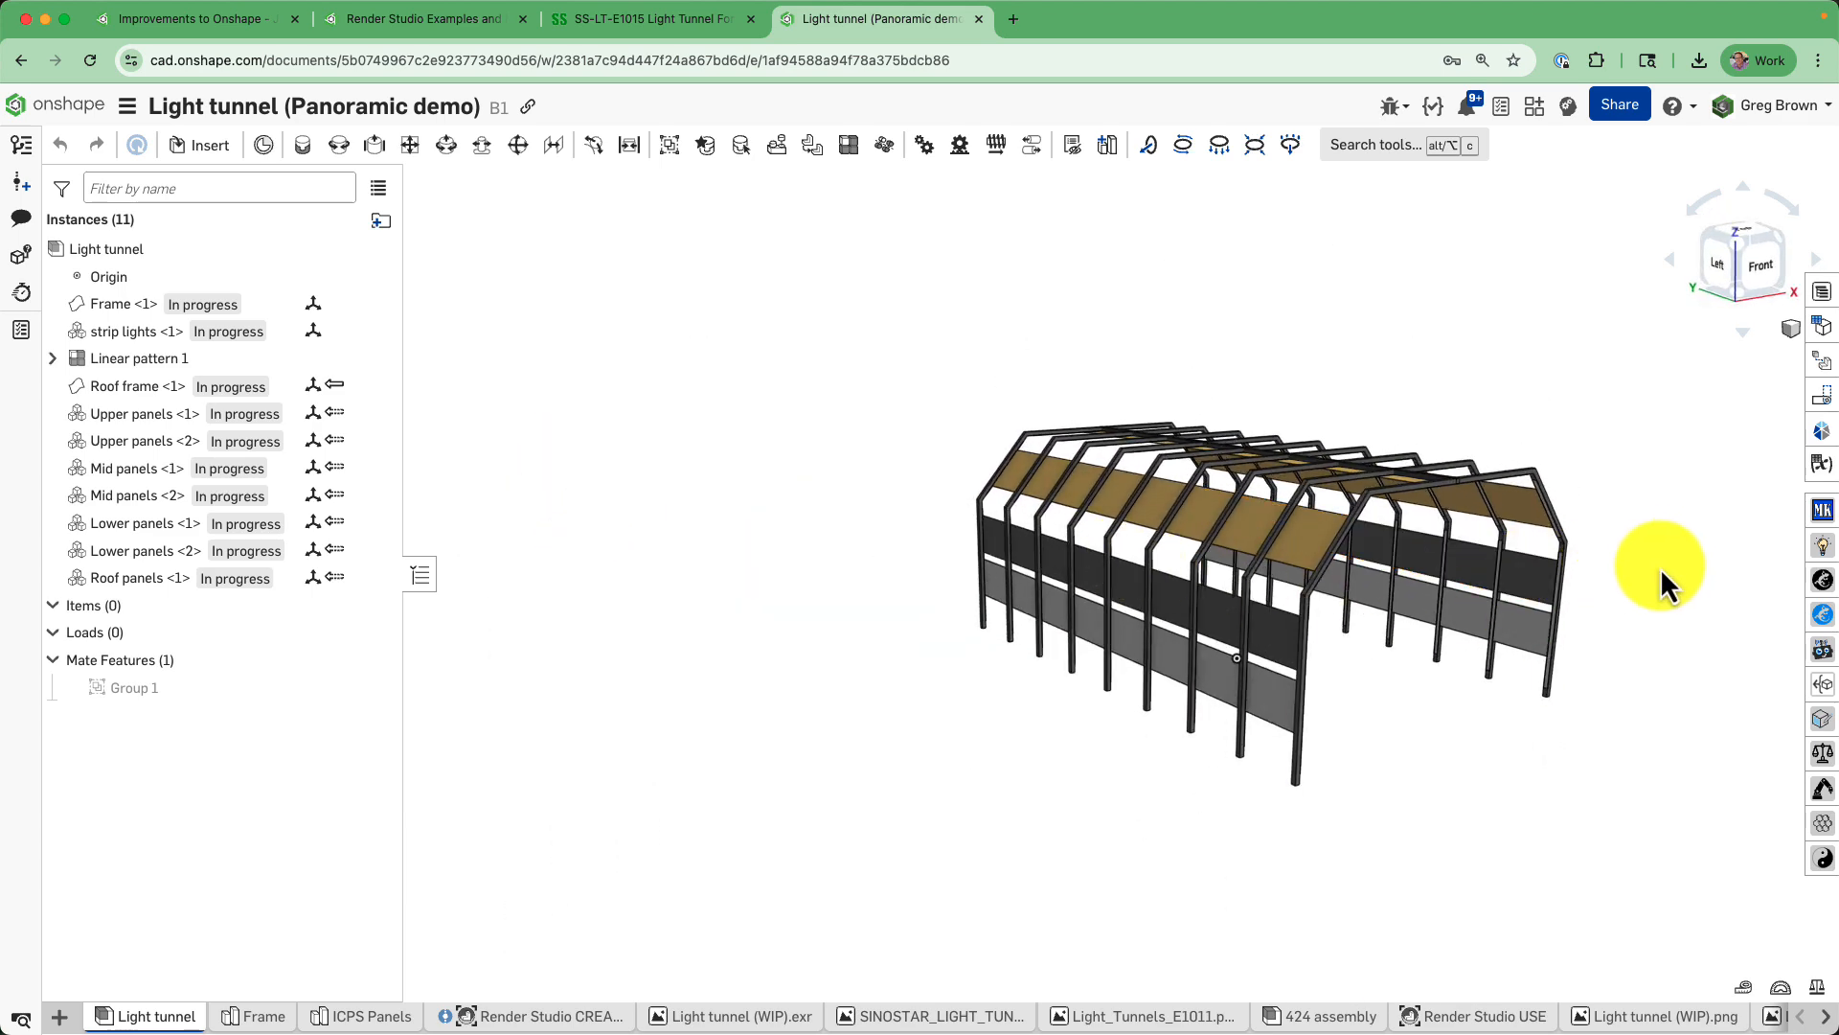
pyautogui.scroll(6, 1657, 568)
pyautogui.moveTo(1331, 625); pyautogui.dragTo(1226, 623, button='right')
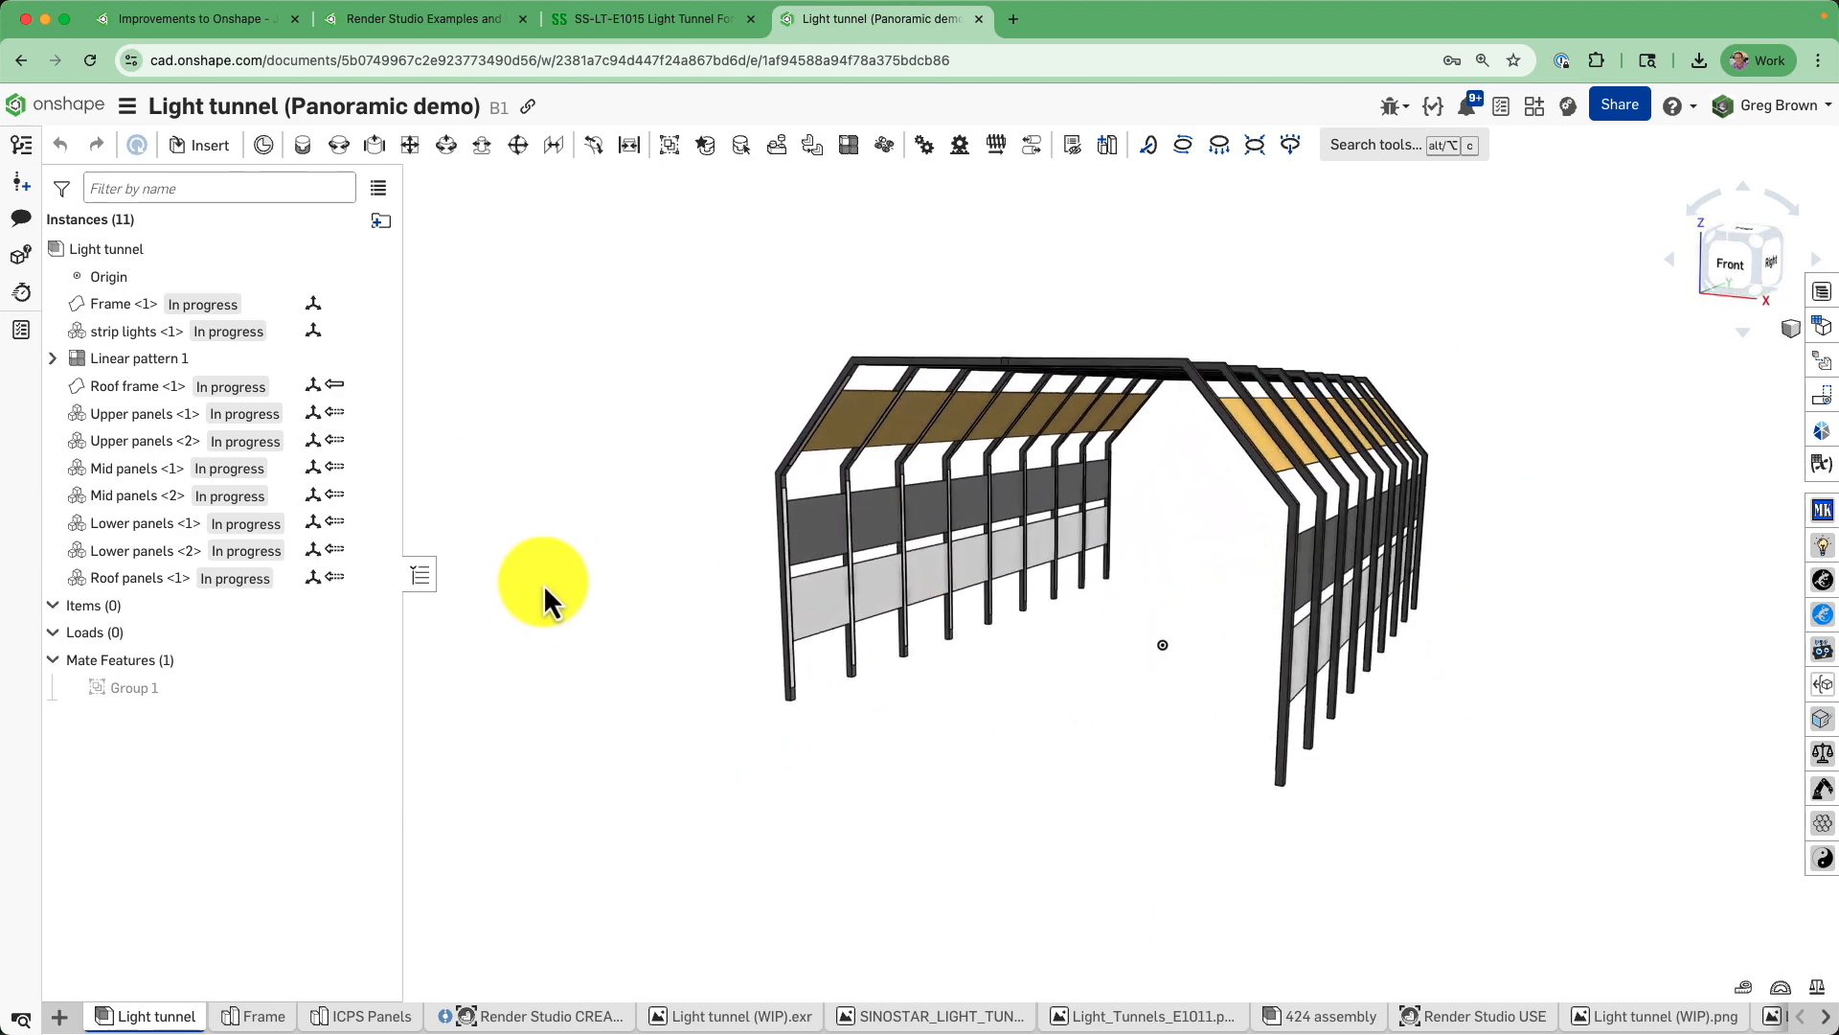
# Highlight the lower and mid panel instances in the assembly, checking each lower panel composite separately.
pyautogui.click(131, 549)
pyautogui.keyDown('shift'); pyautogui.click(133, 526); pyautogui.keyUp('shift')
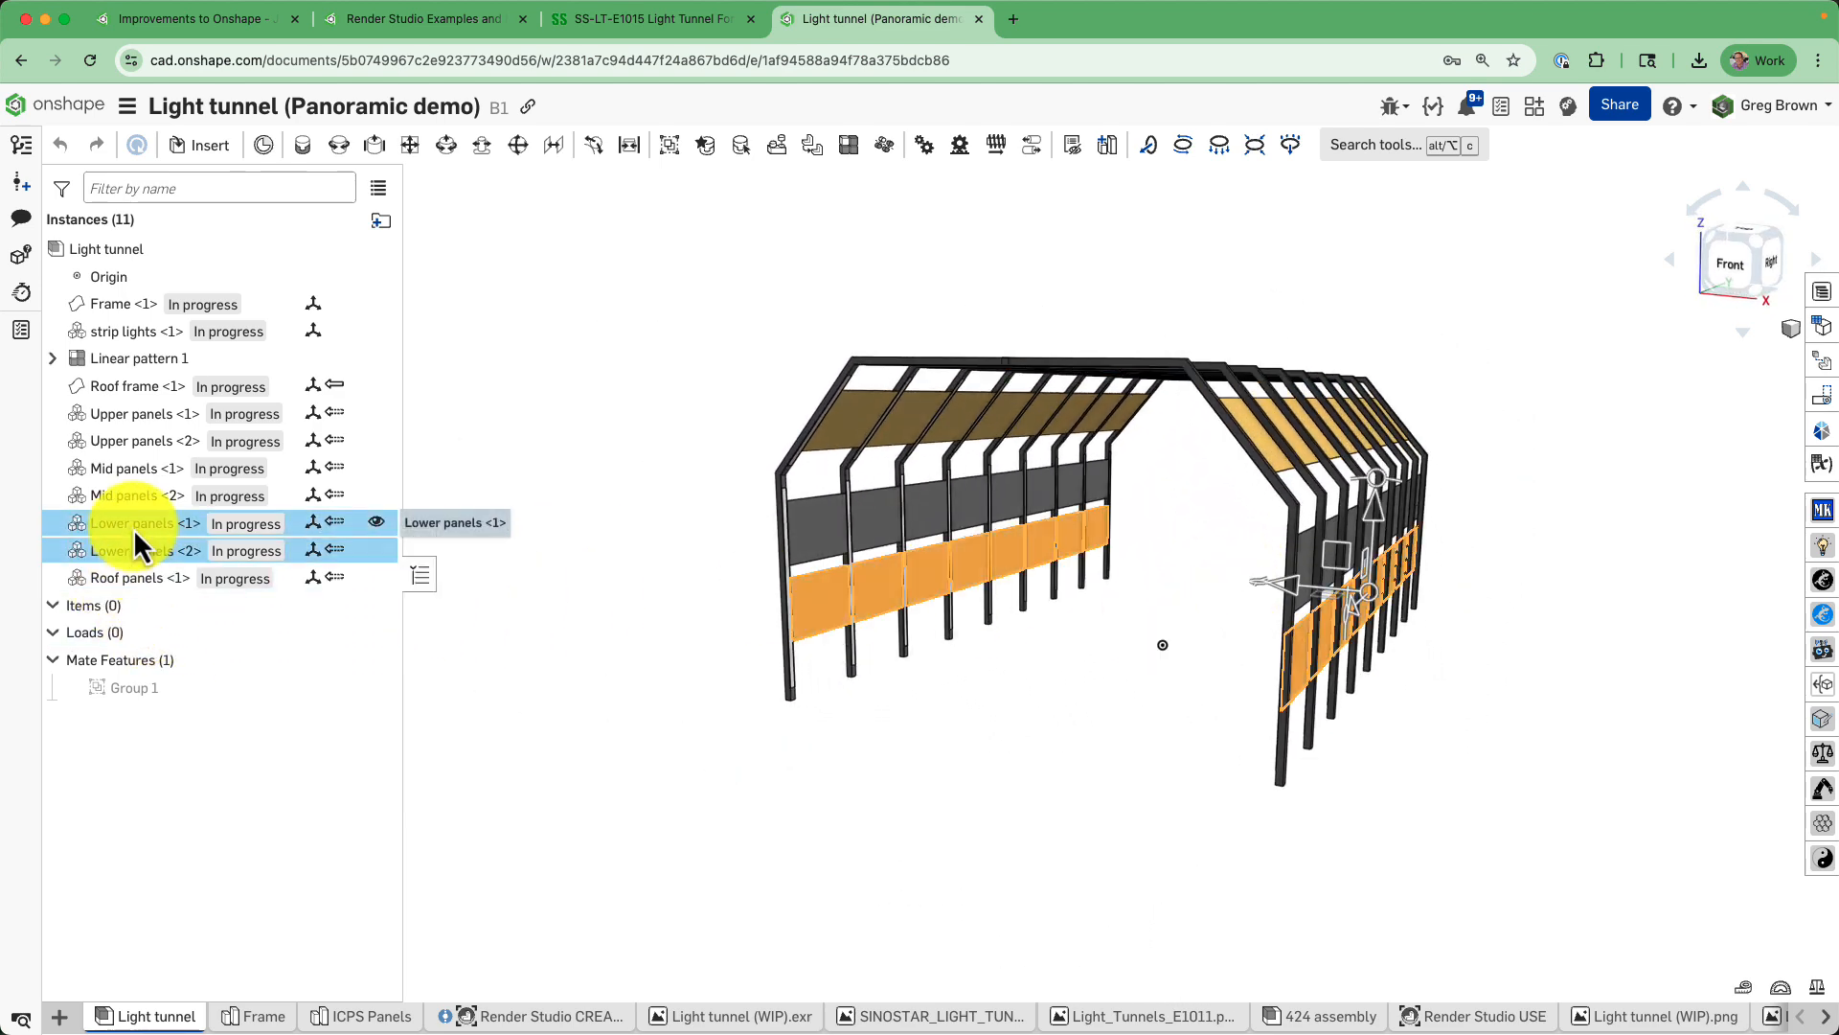
pyautogui.keyDown('shift'); pyautogui.click(130, 473); pyautogui.keyUp('shift')
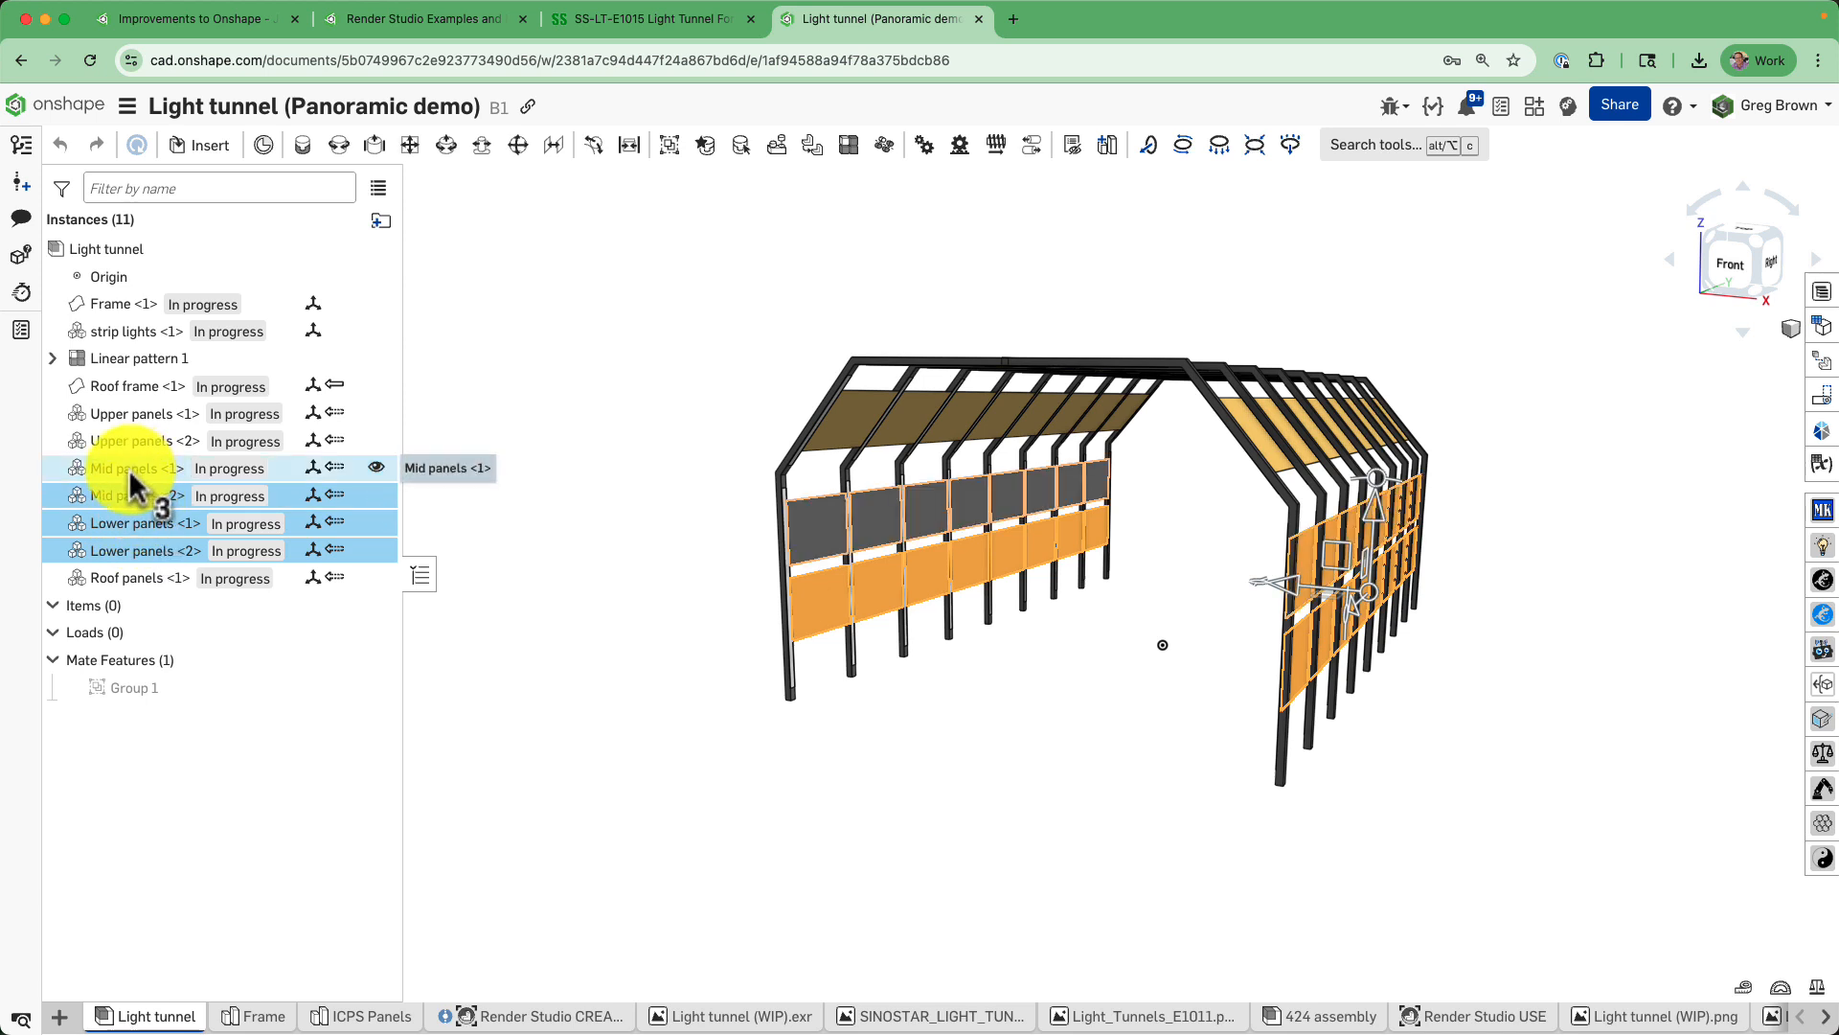
pyautogui.click(997, 759)
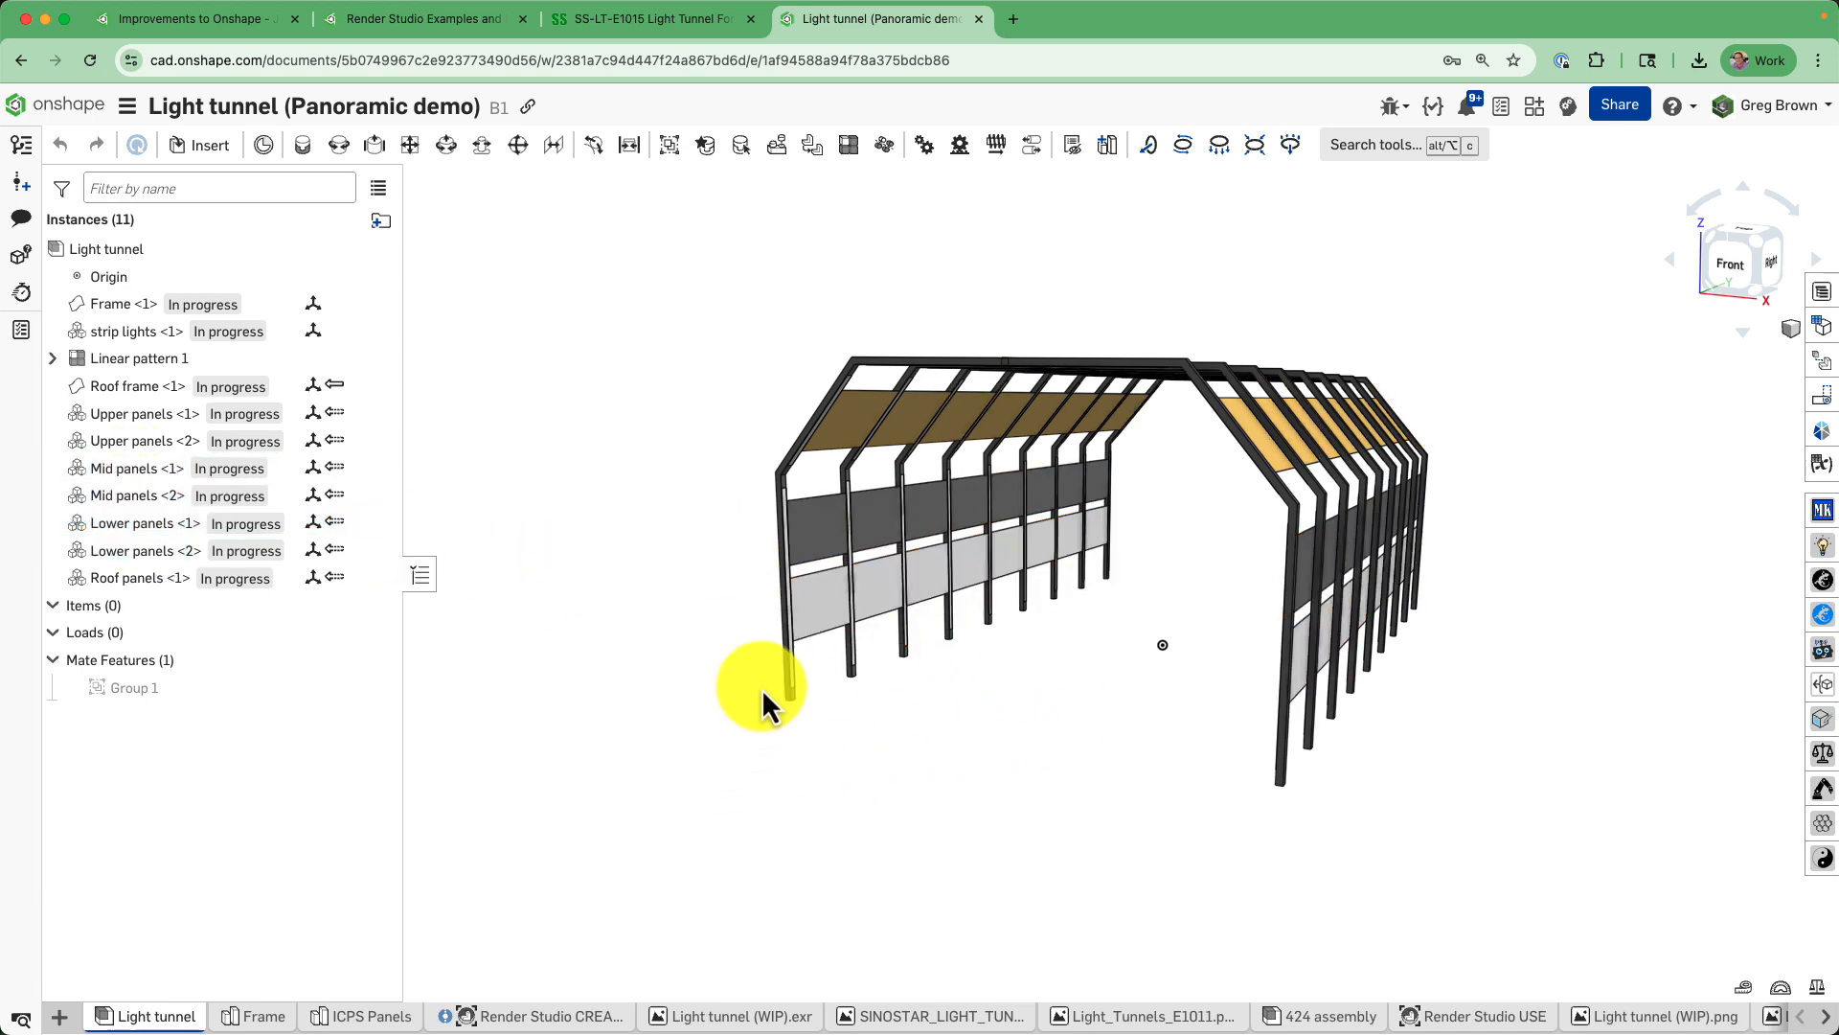
pyautogui.click(137, 553)
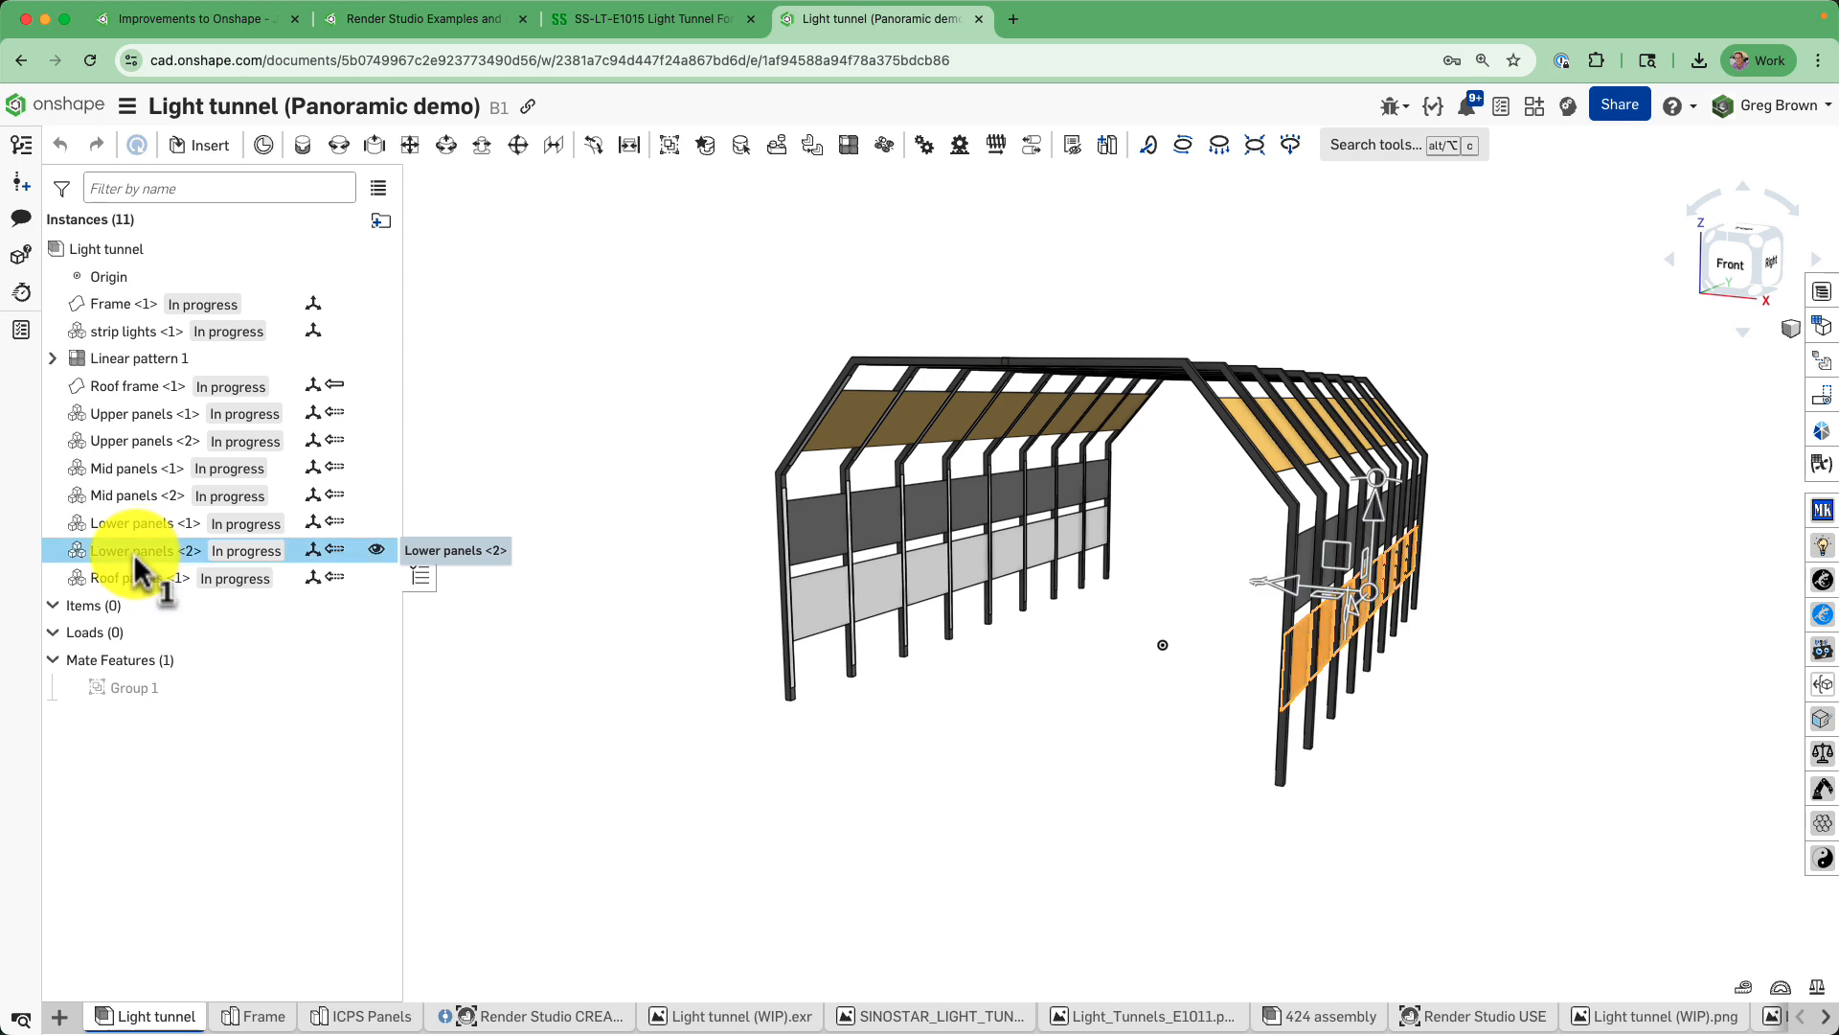
pyautogui.click(139, 523)
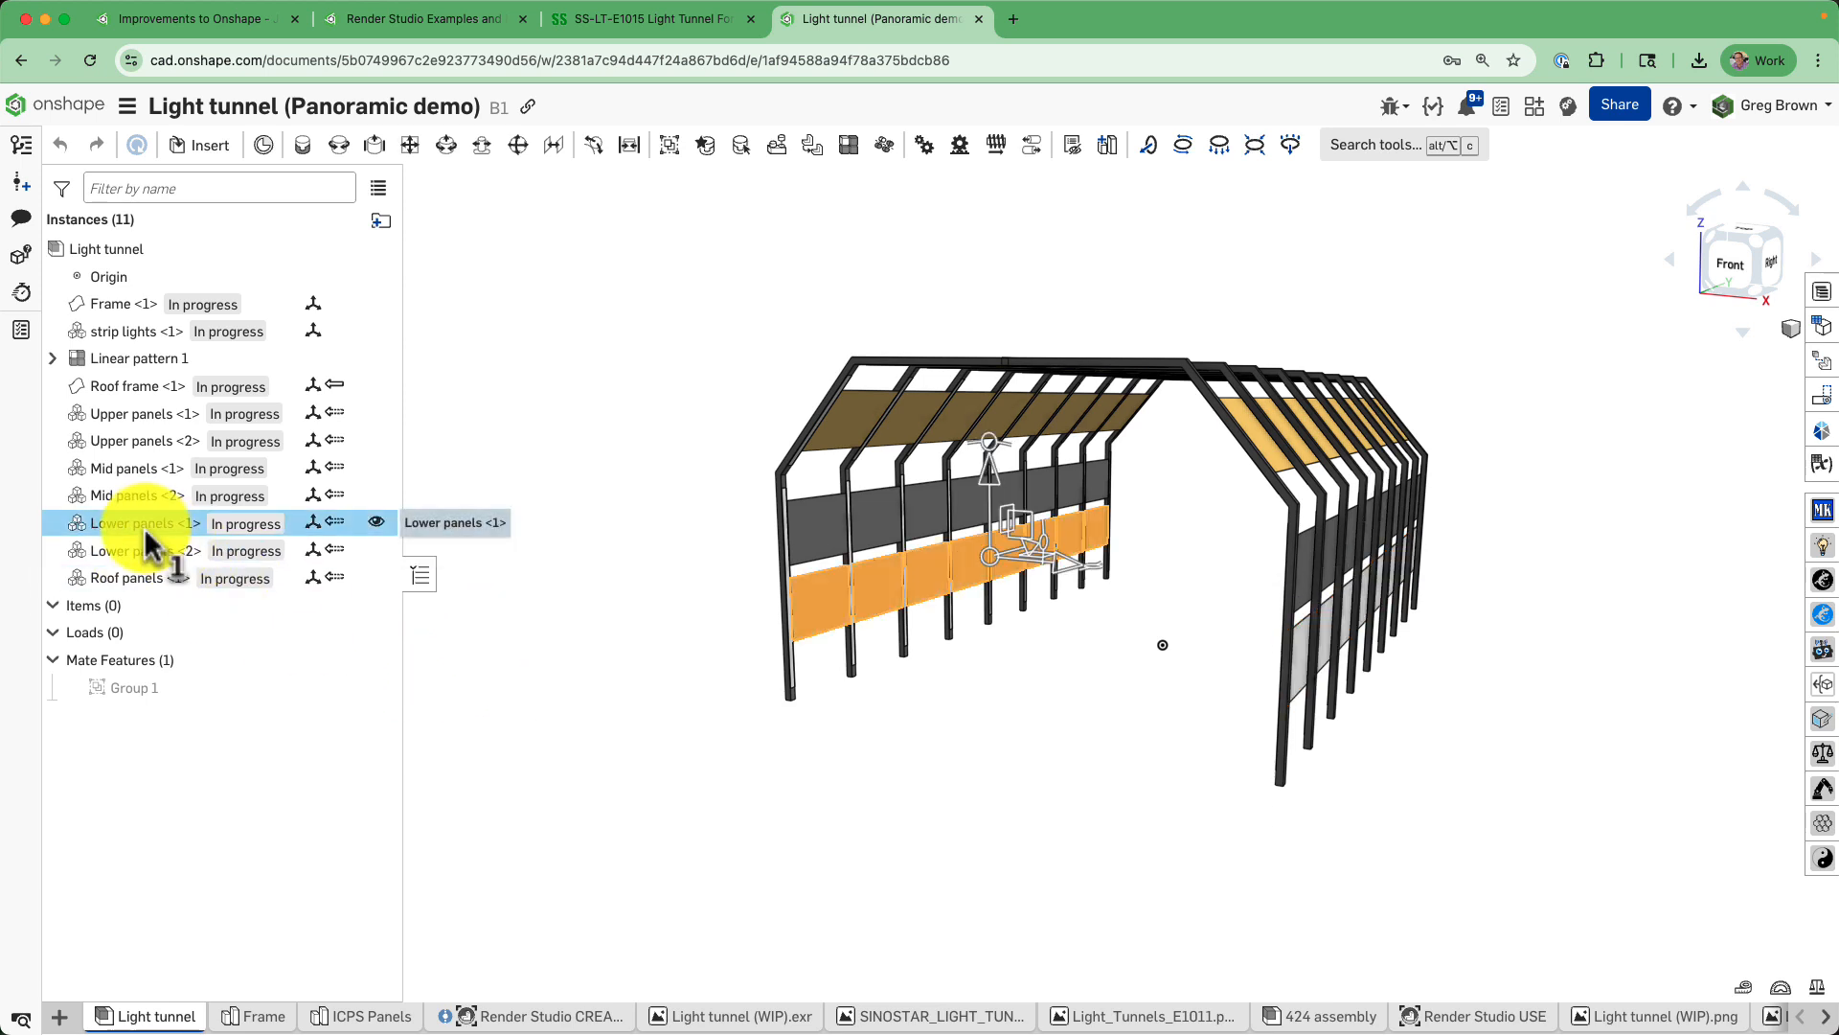
pyautogui.click(603, 659)
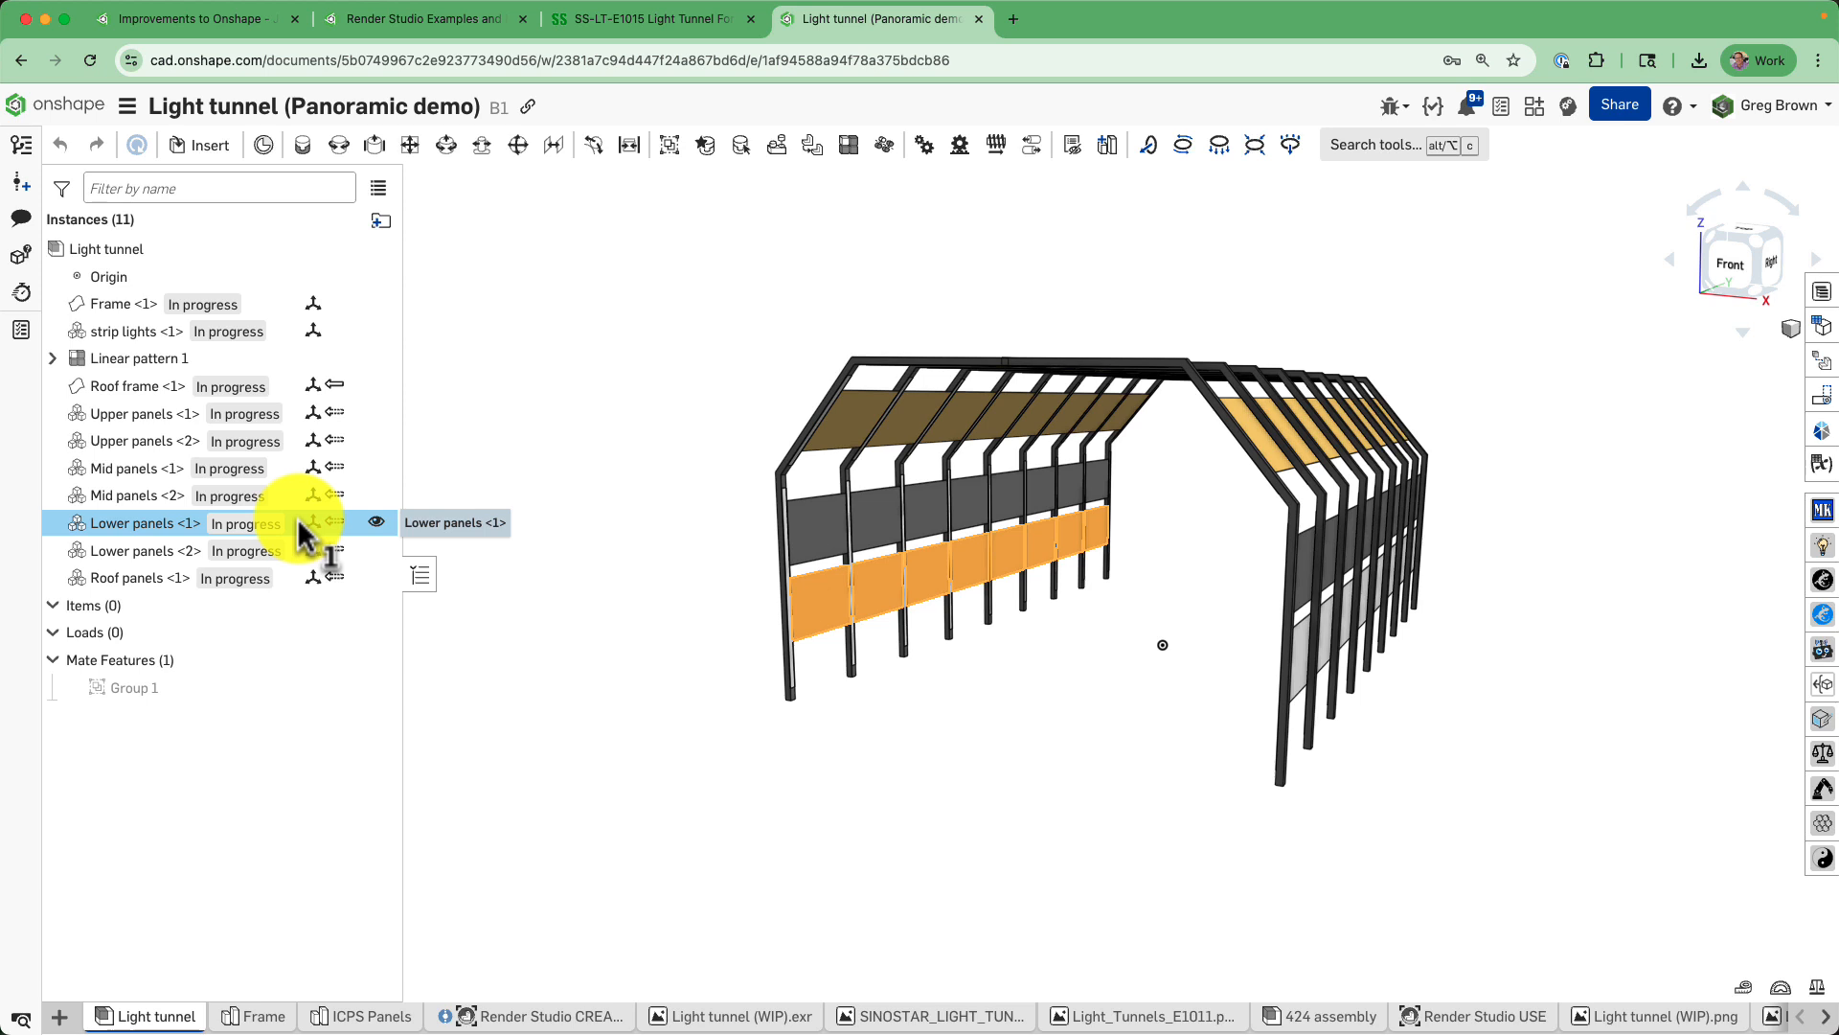
# Open the document's first Render Studio scene and expand the Light tunnel assembly in the scene list.
pyautogui.scroll(4, 1159, 531)
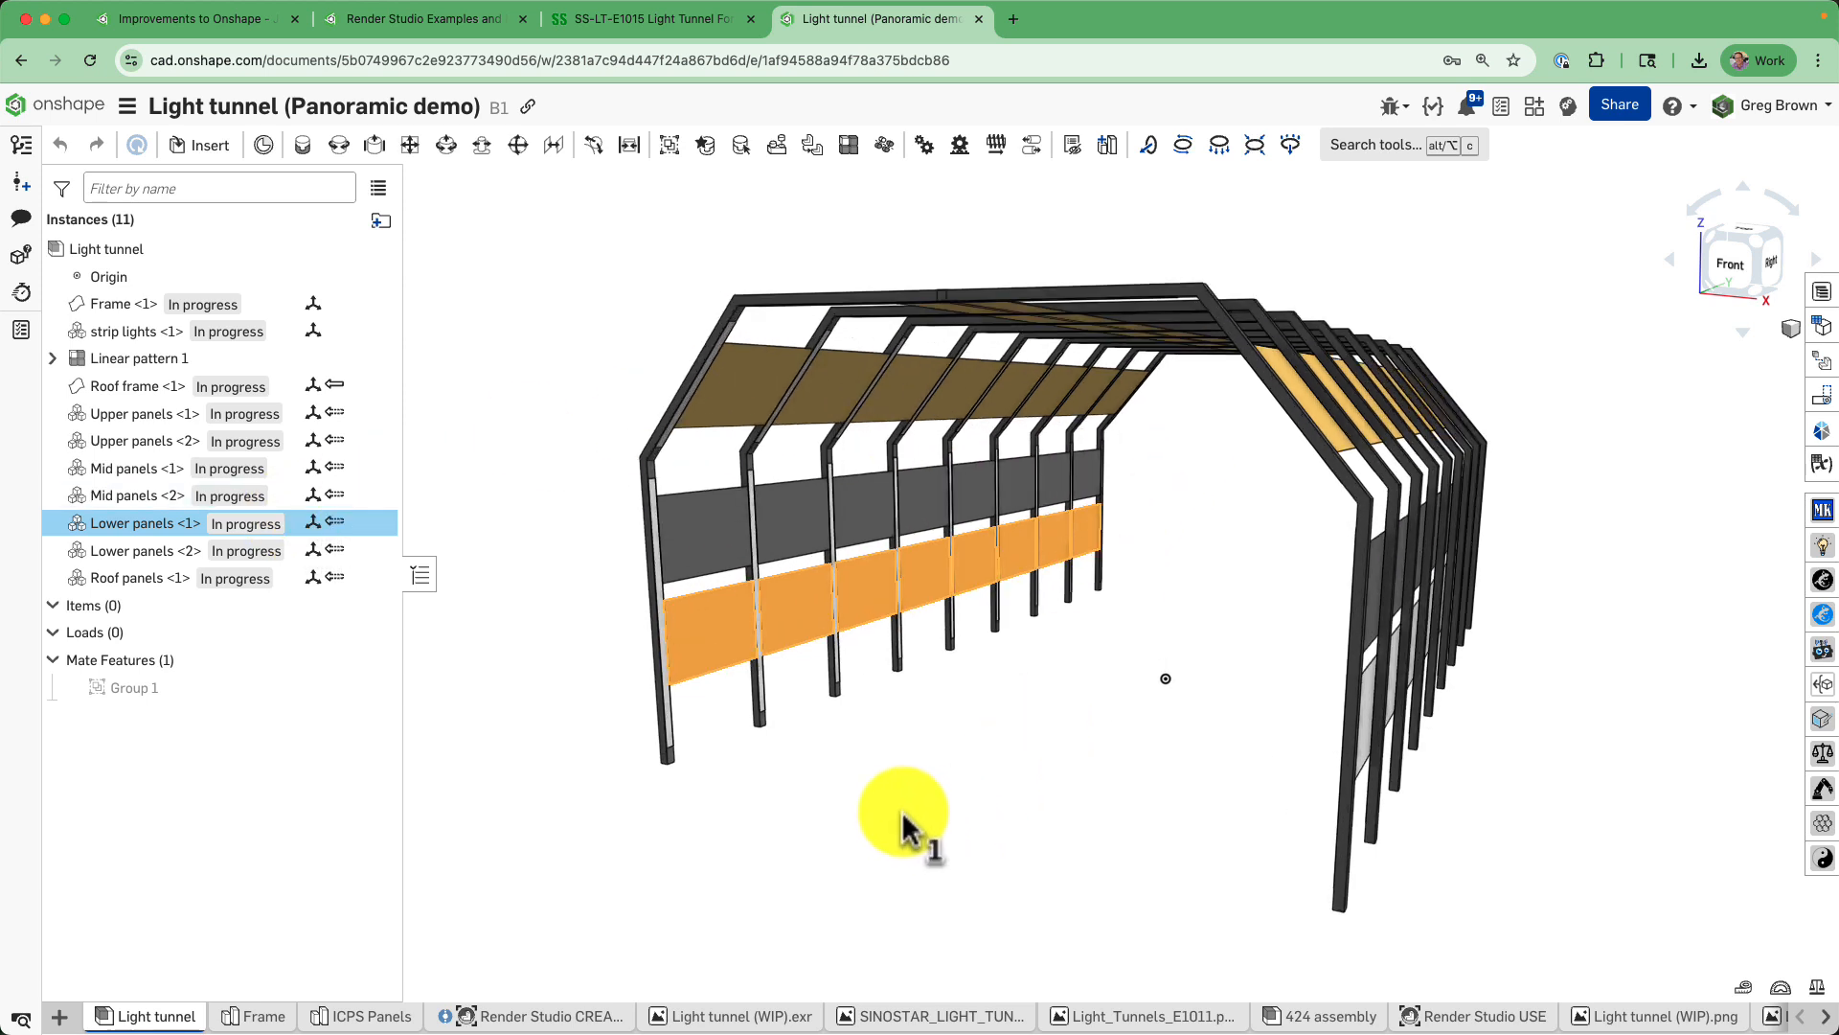
pyautogui.click(498, 1013)
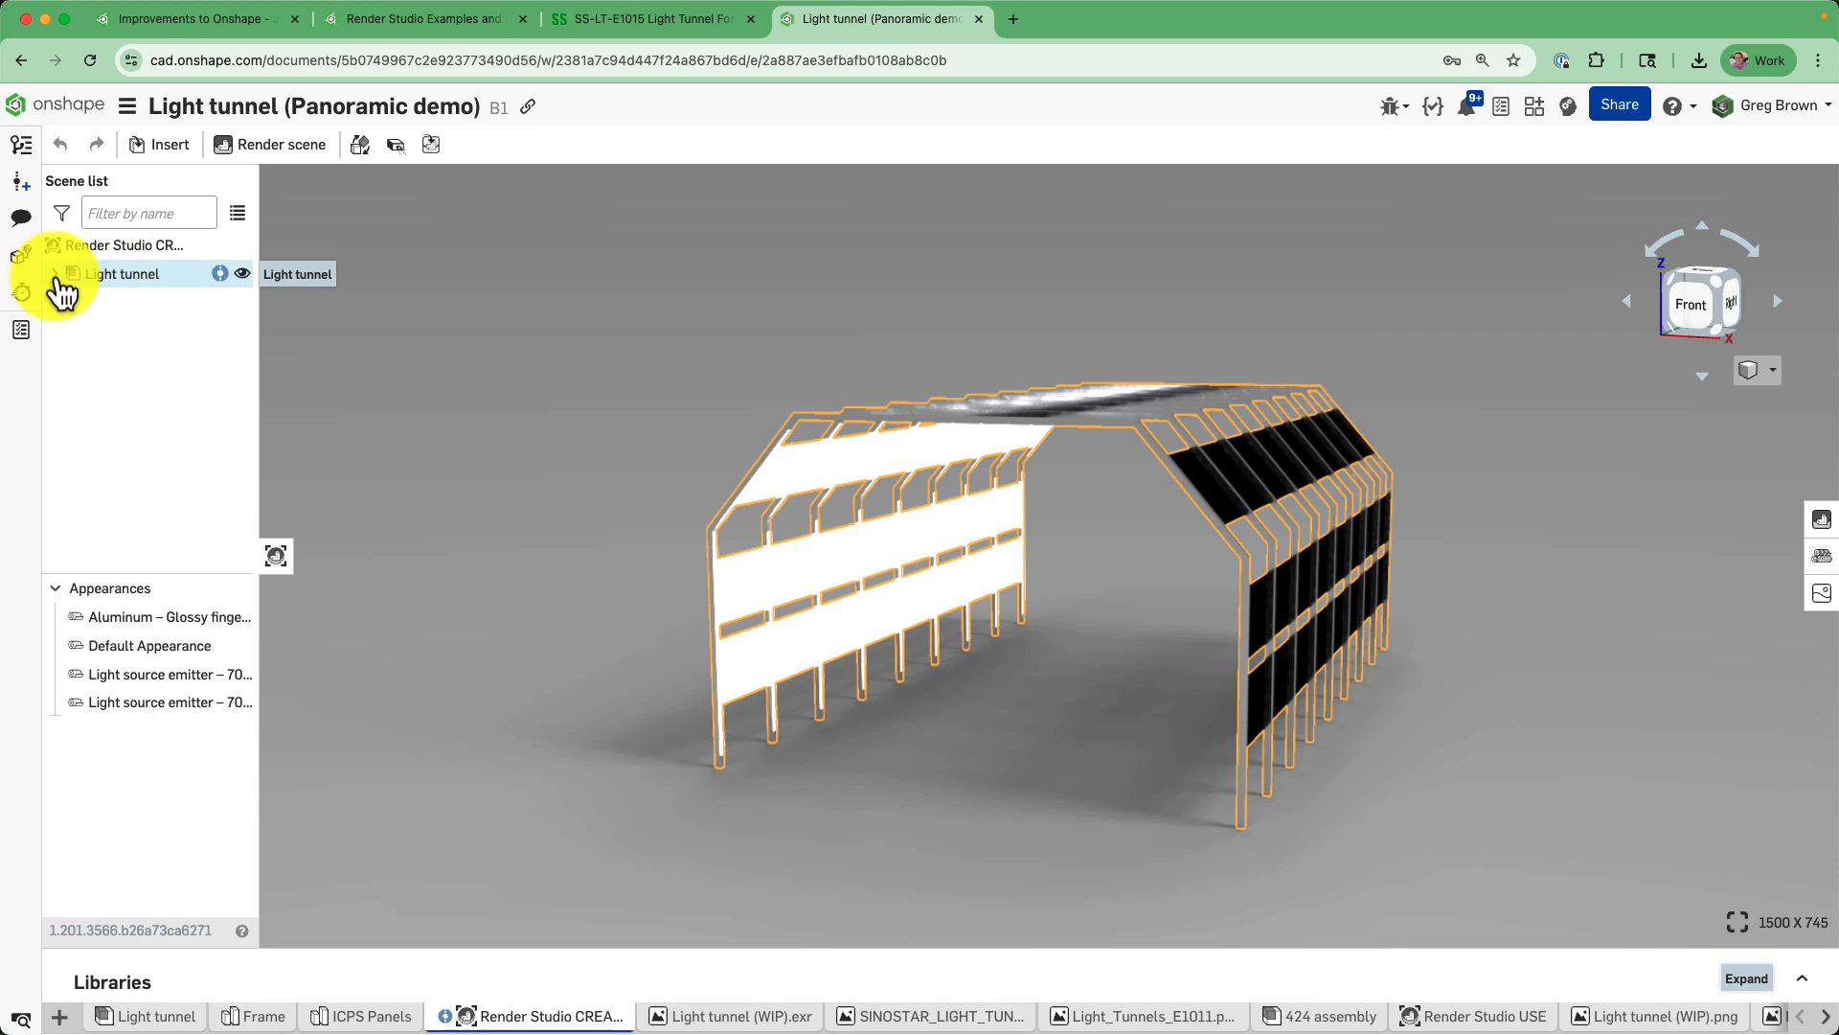
pyautogui.click(54, 275)
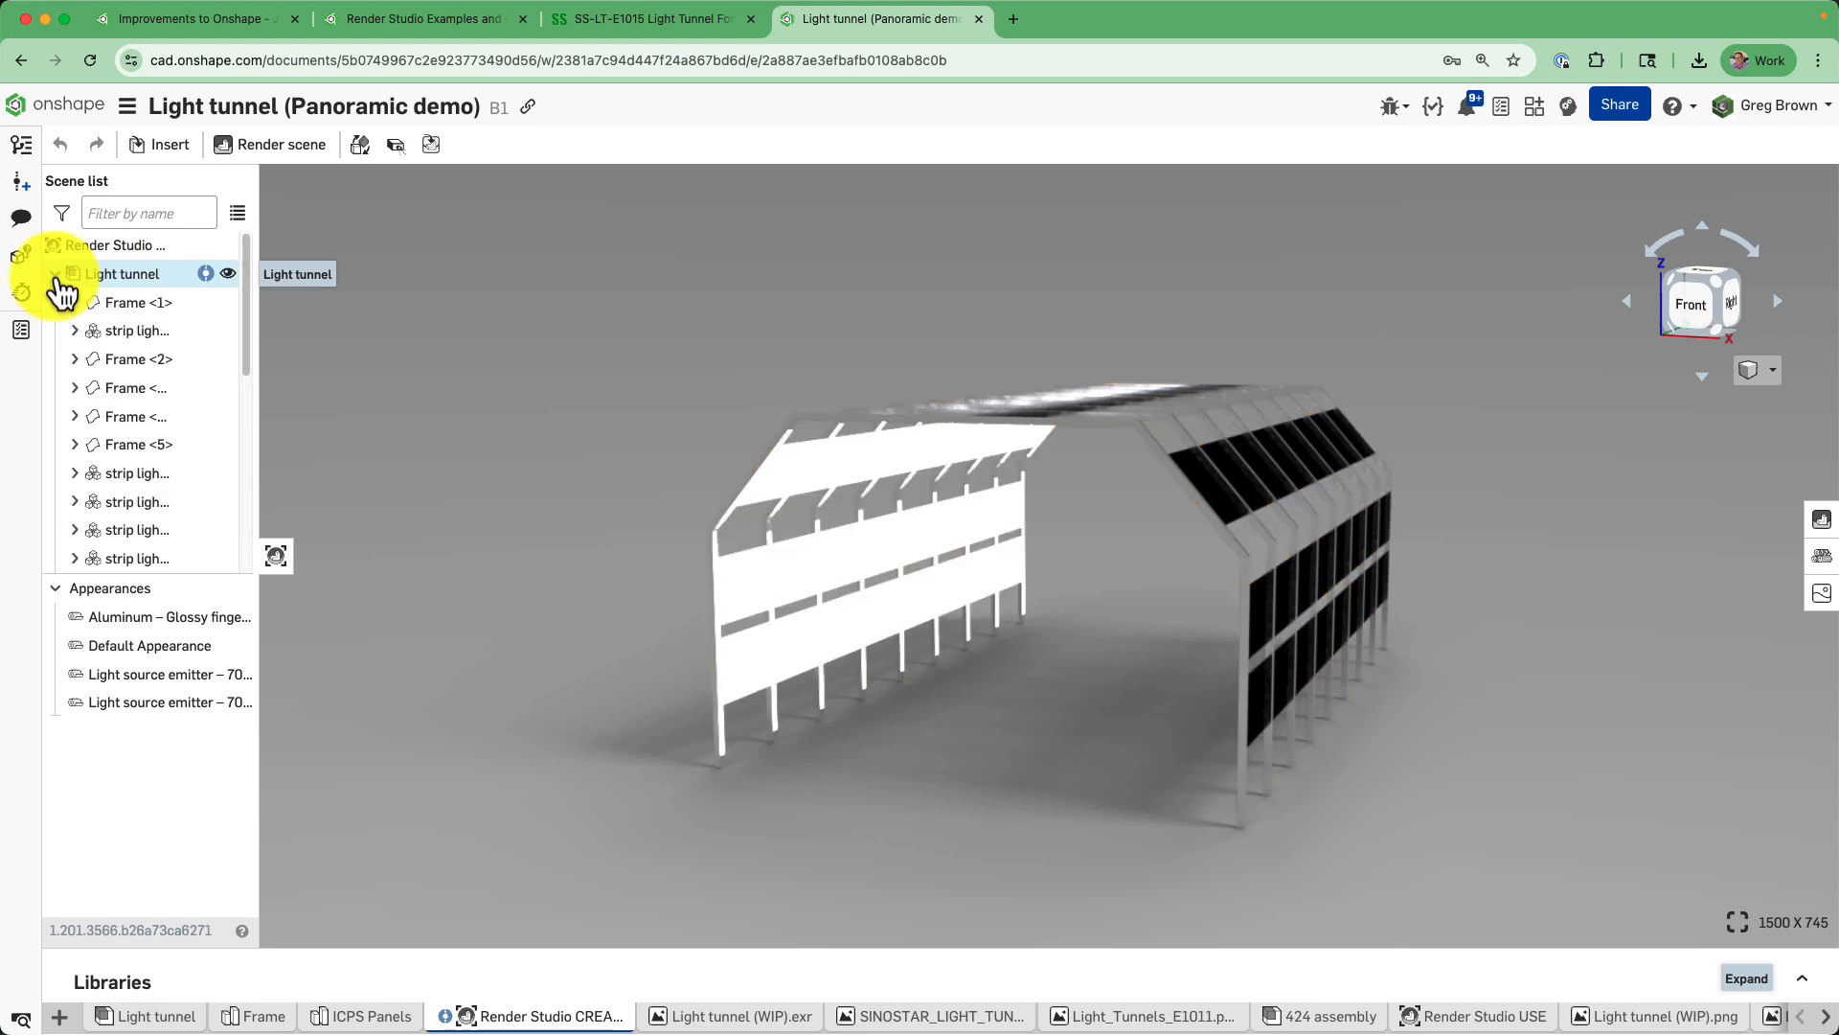
# Collapse the Light tunnel in the scene list and examine the light strips and panels inside the tunnel along with their appearances.
pyautogui.click(56, 276)
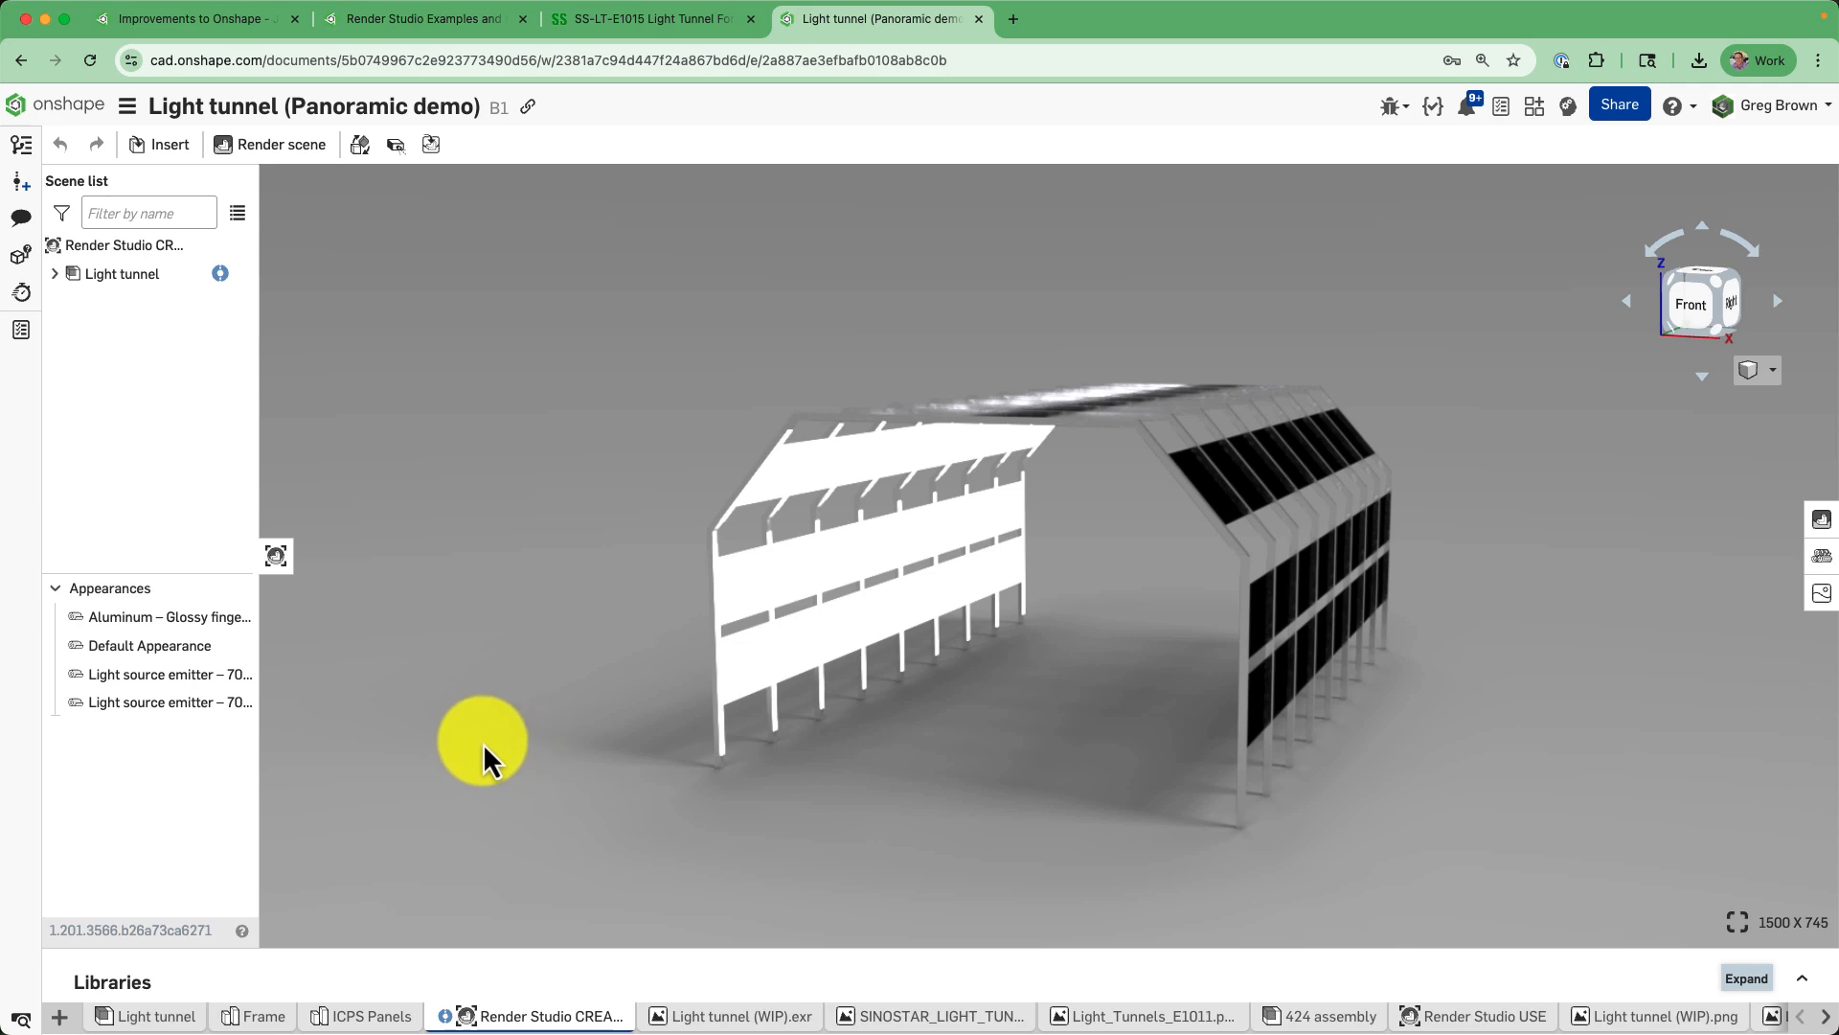
pyautogui.moveTo(187, 707)
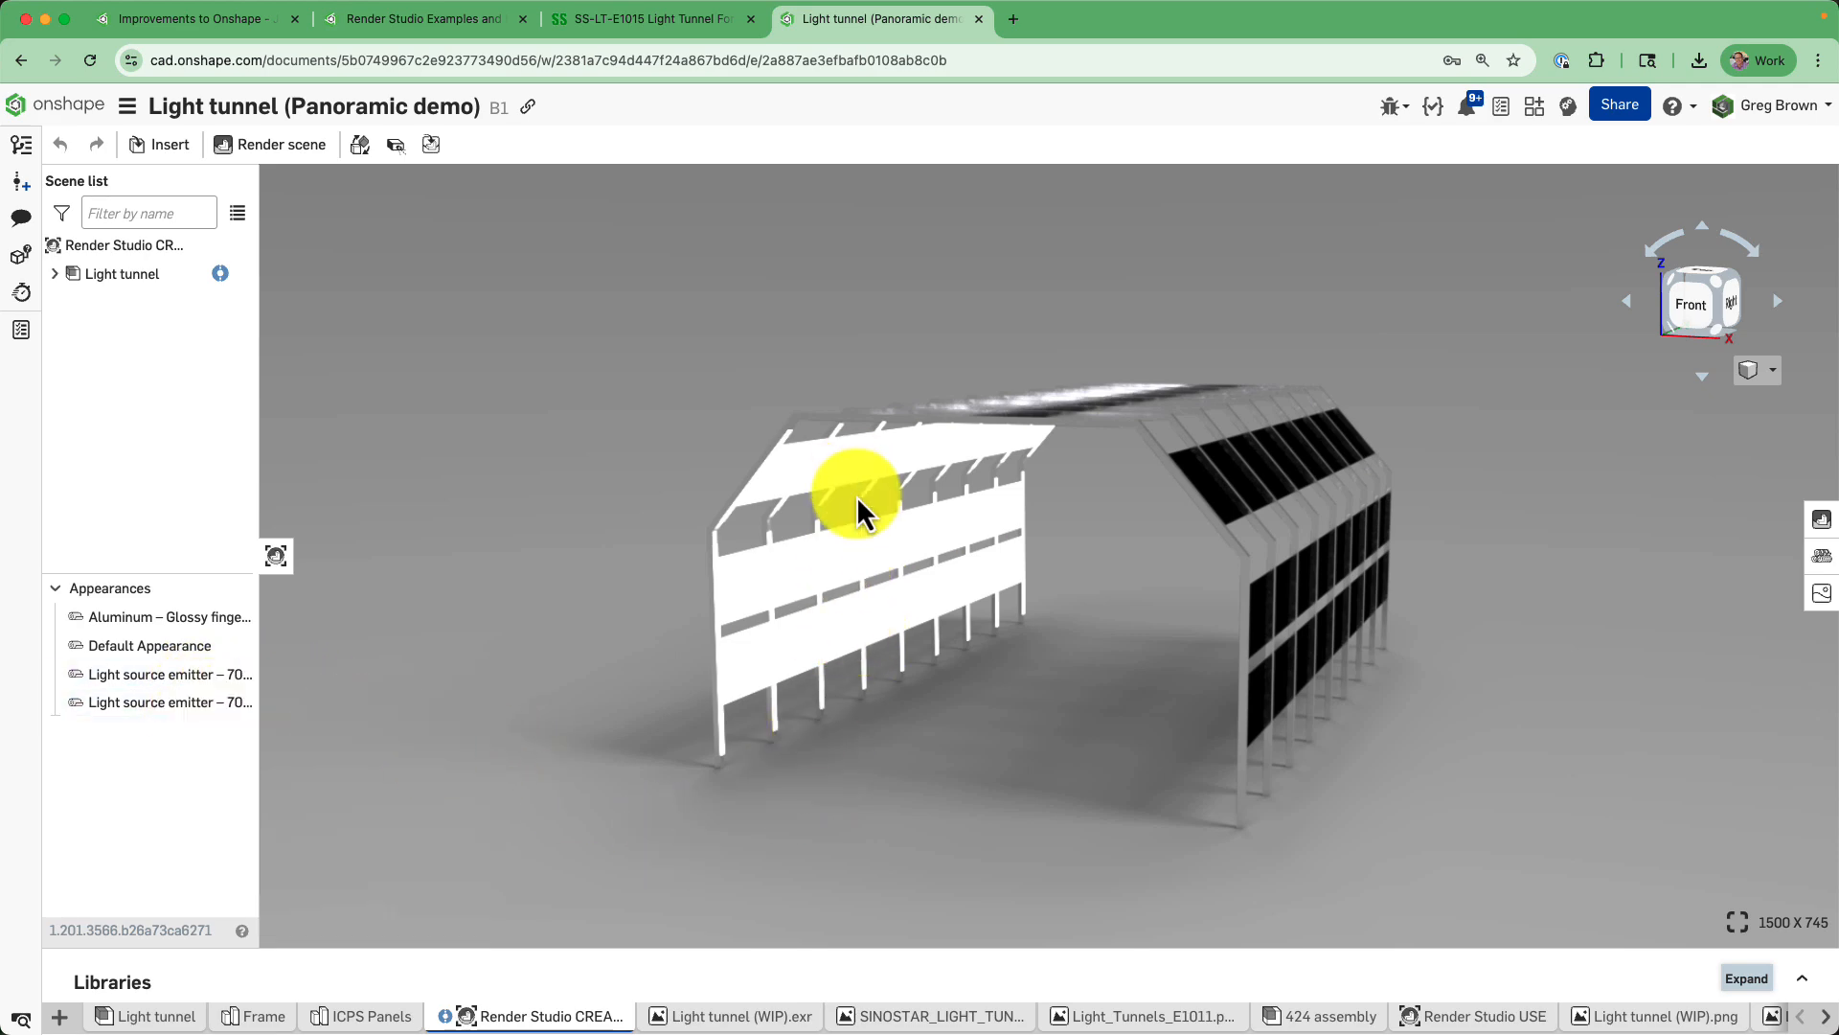
pyautogui.scroll(4, 874, 498)
pyautogui.scroll(3, 870, 498)
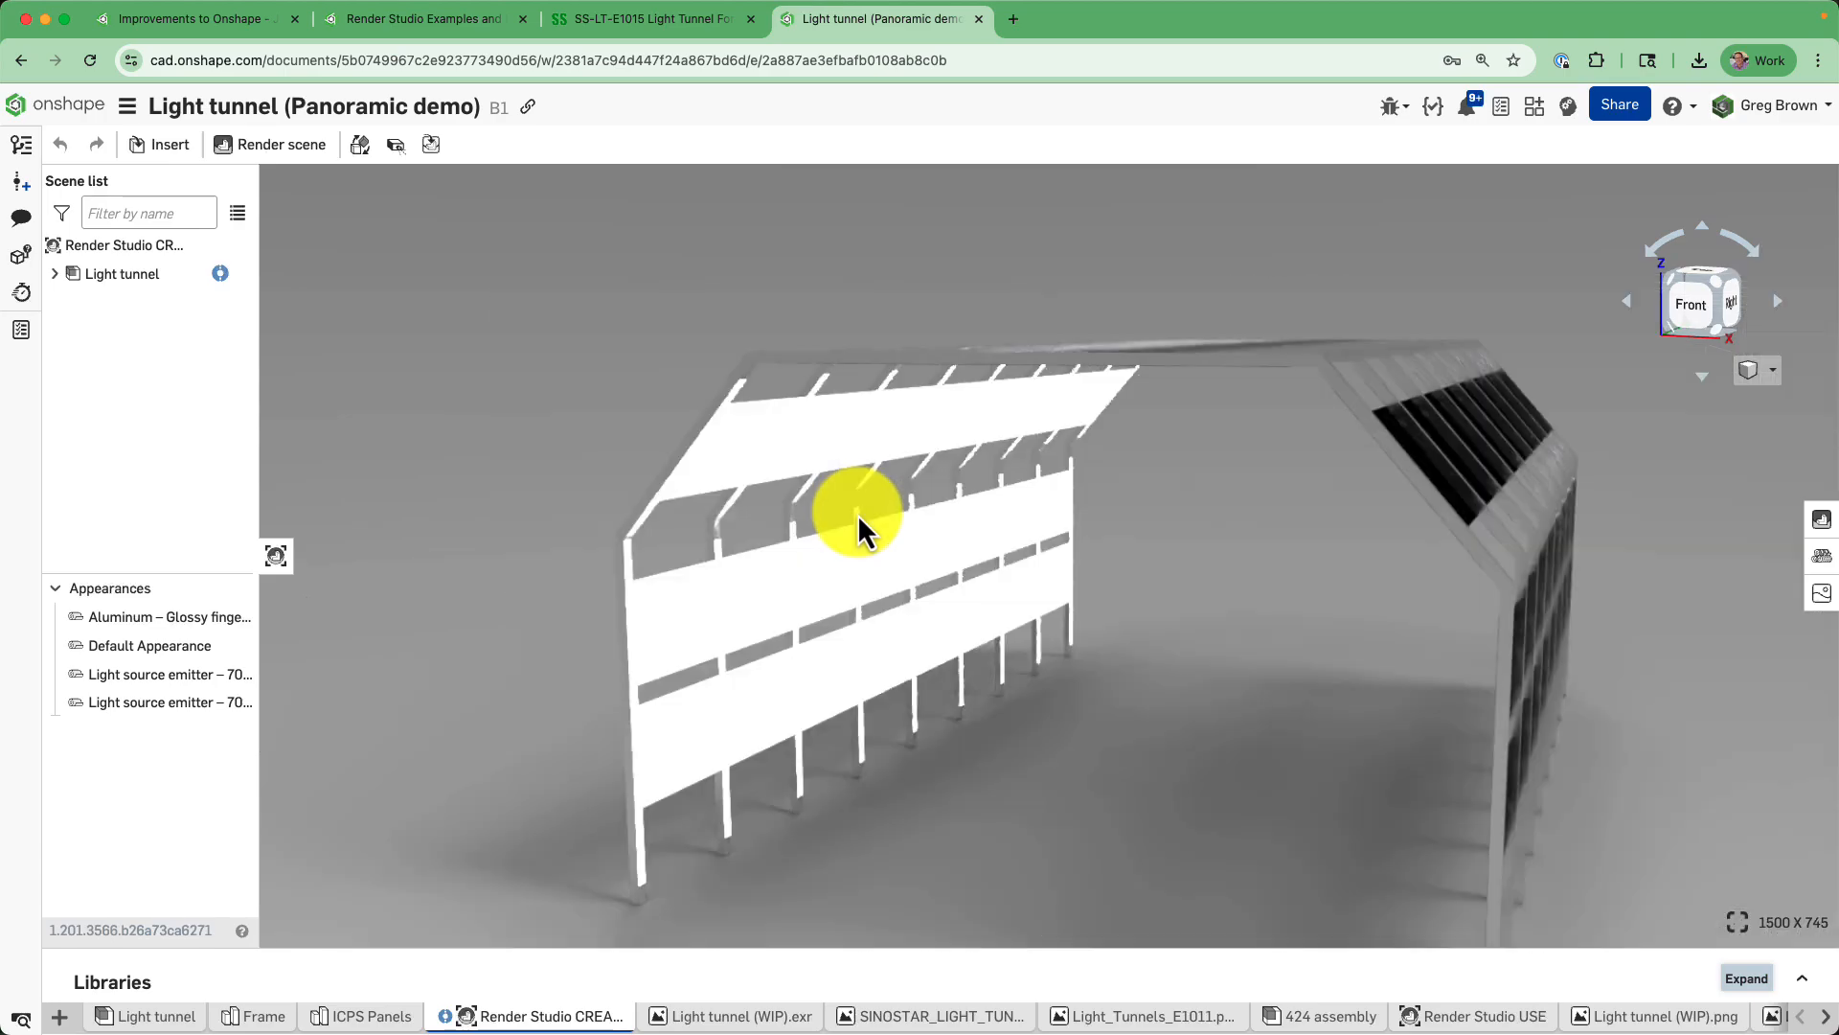
pyautogui.scroll(3, 843, 526)
pyautogui.moveTo(818, 514); pyautogui.dragTo(615, 492, button='right')
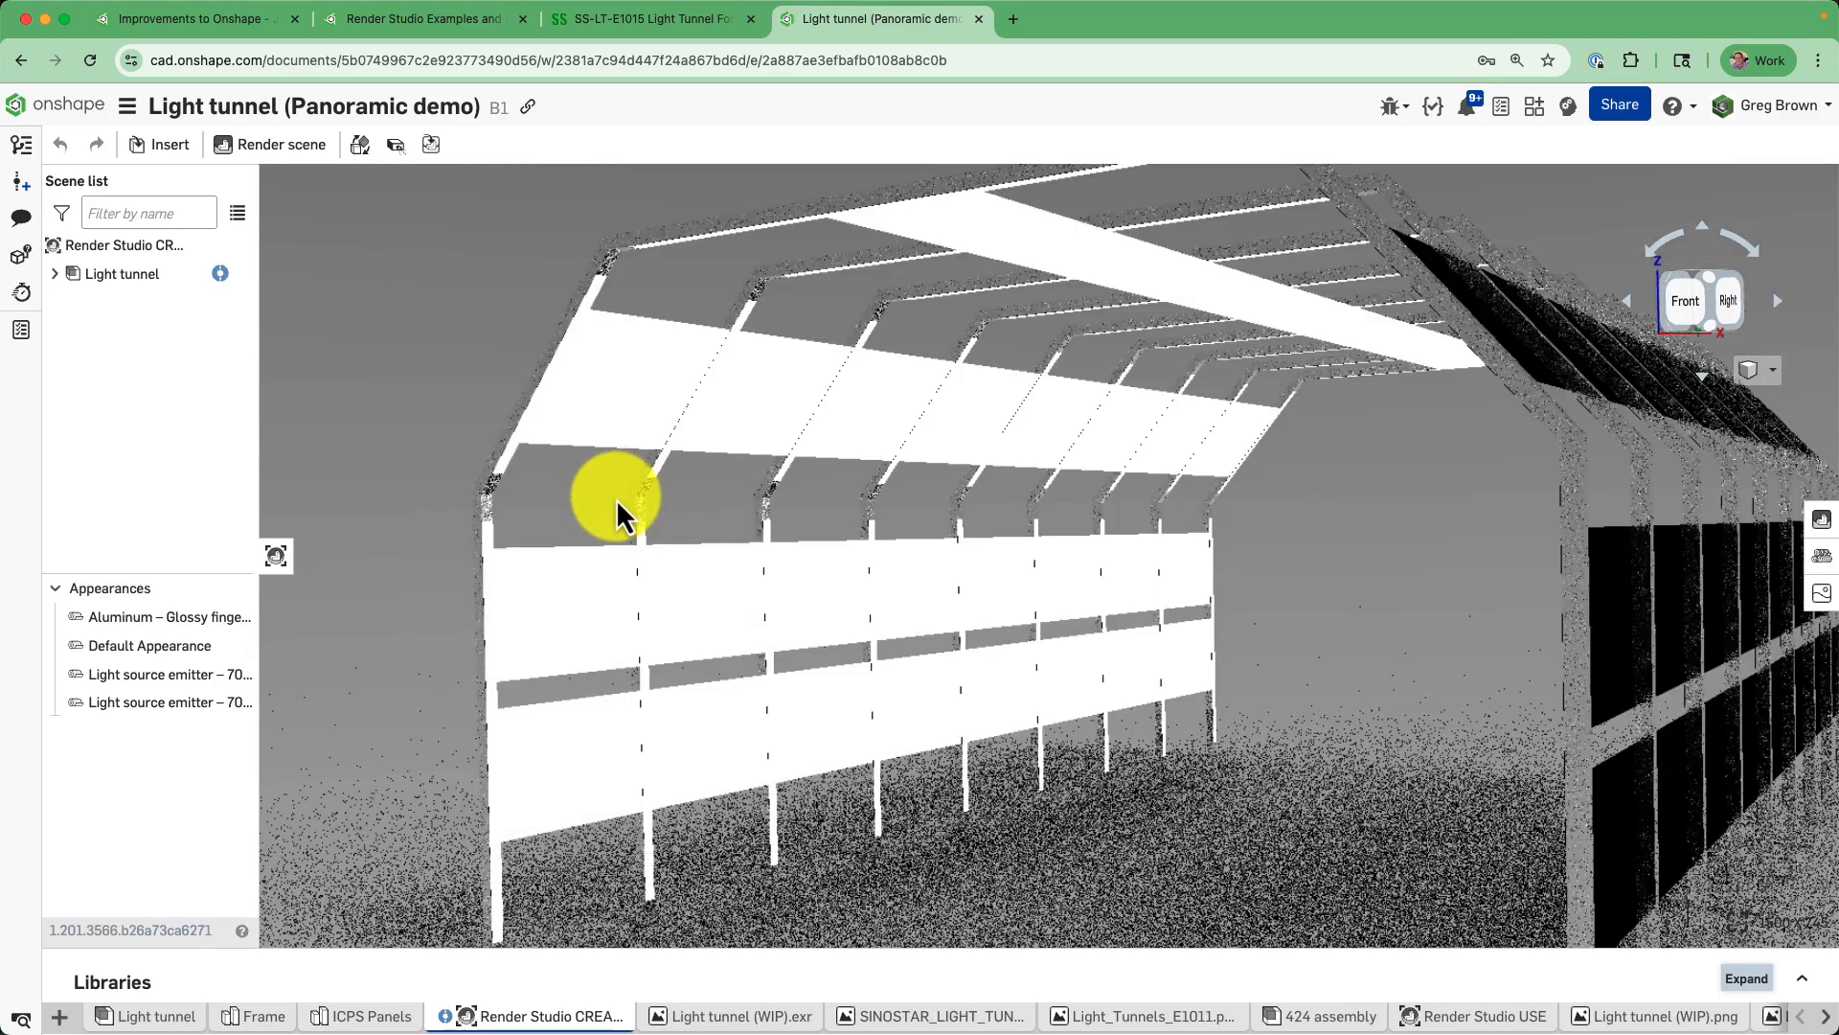
pyautogui.scroll(2, 642, 594)
pyautogui.moveTo(617, 517); pyautogui.dragTo(642, 537, button='right')
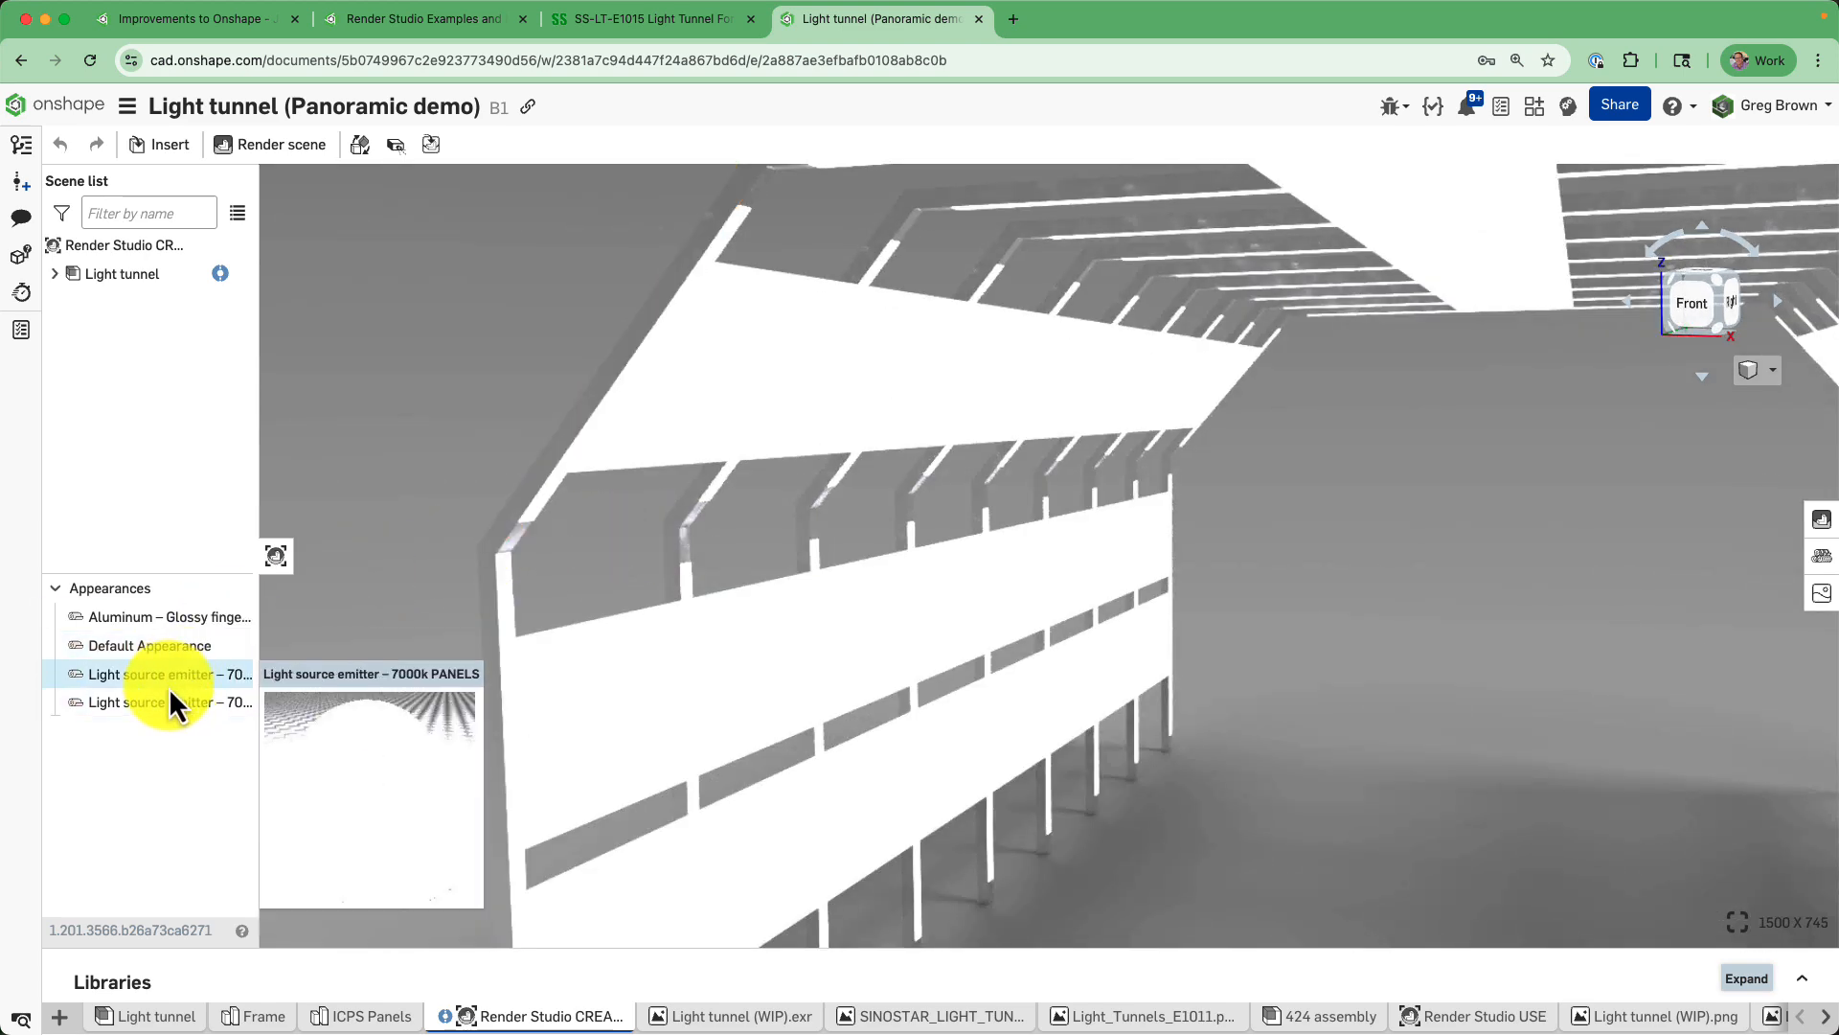
pyautogui.moveTo(181, 621)
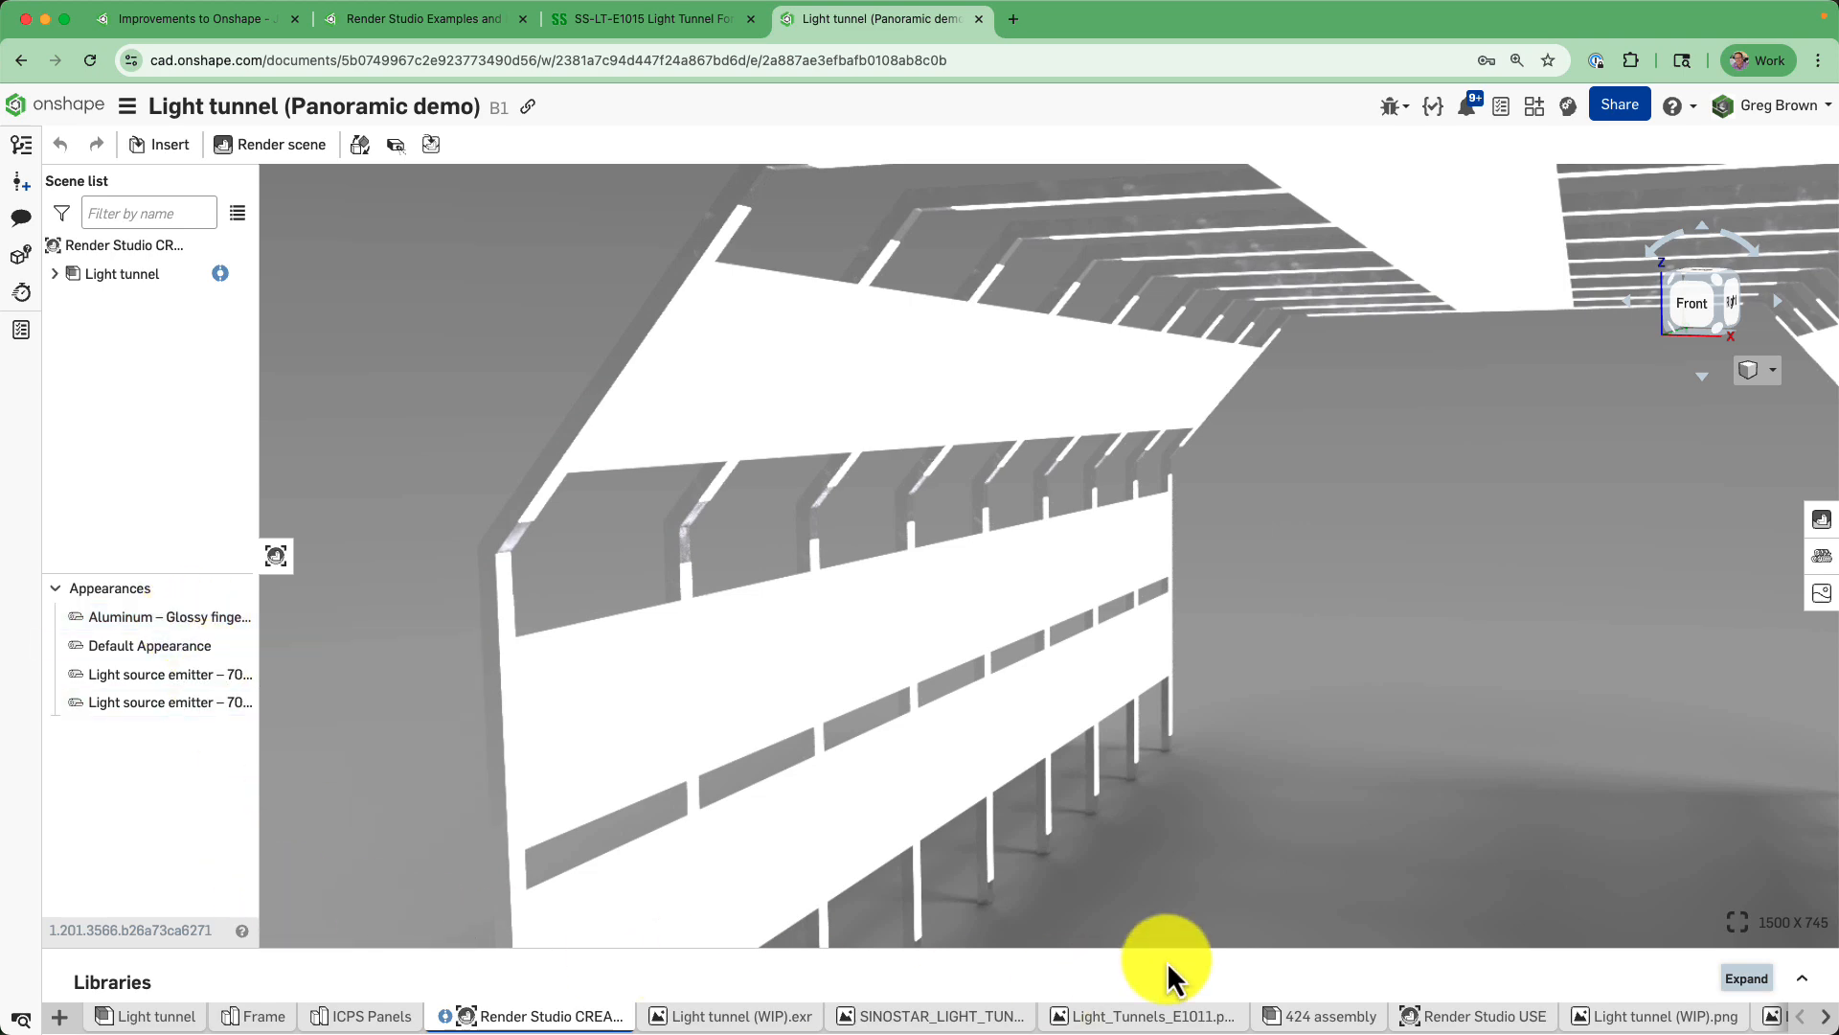
# Expand the libraries area and search the appearance library for aluminum, browsing through the whole range of finishes.
pyautogui.moveTo(1444, 948); pyautogui.dragTo(1475, 772)
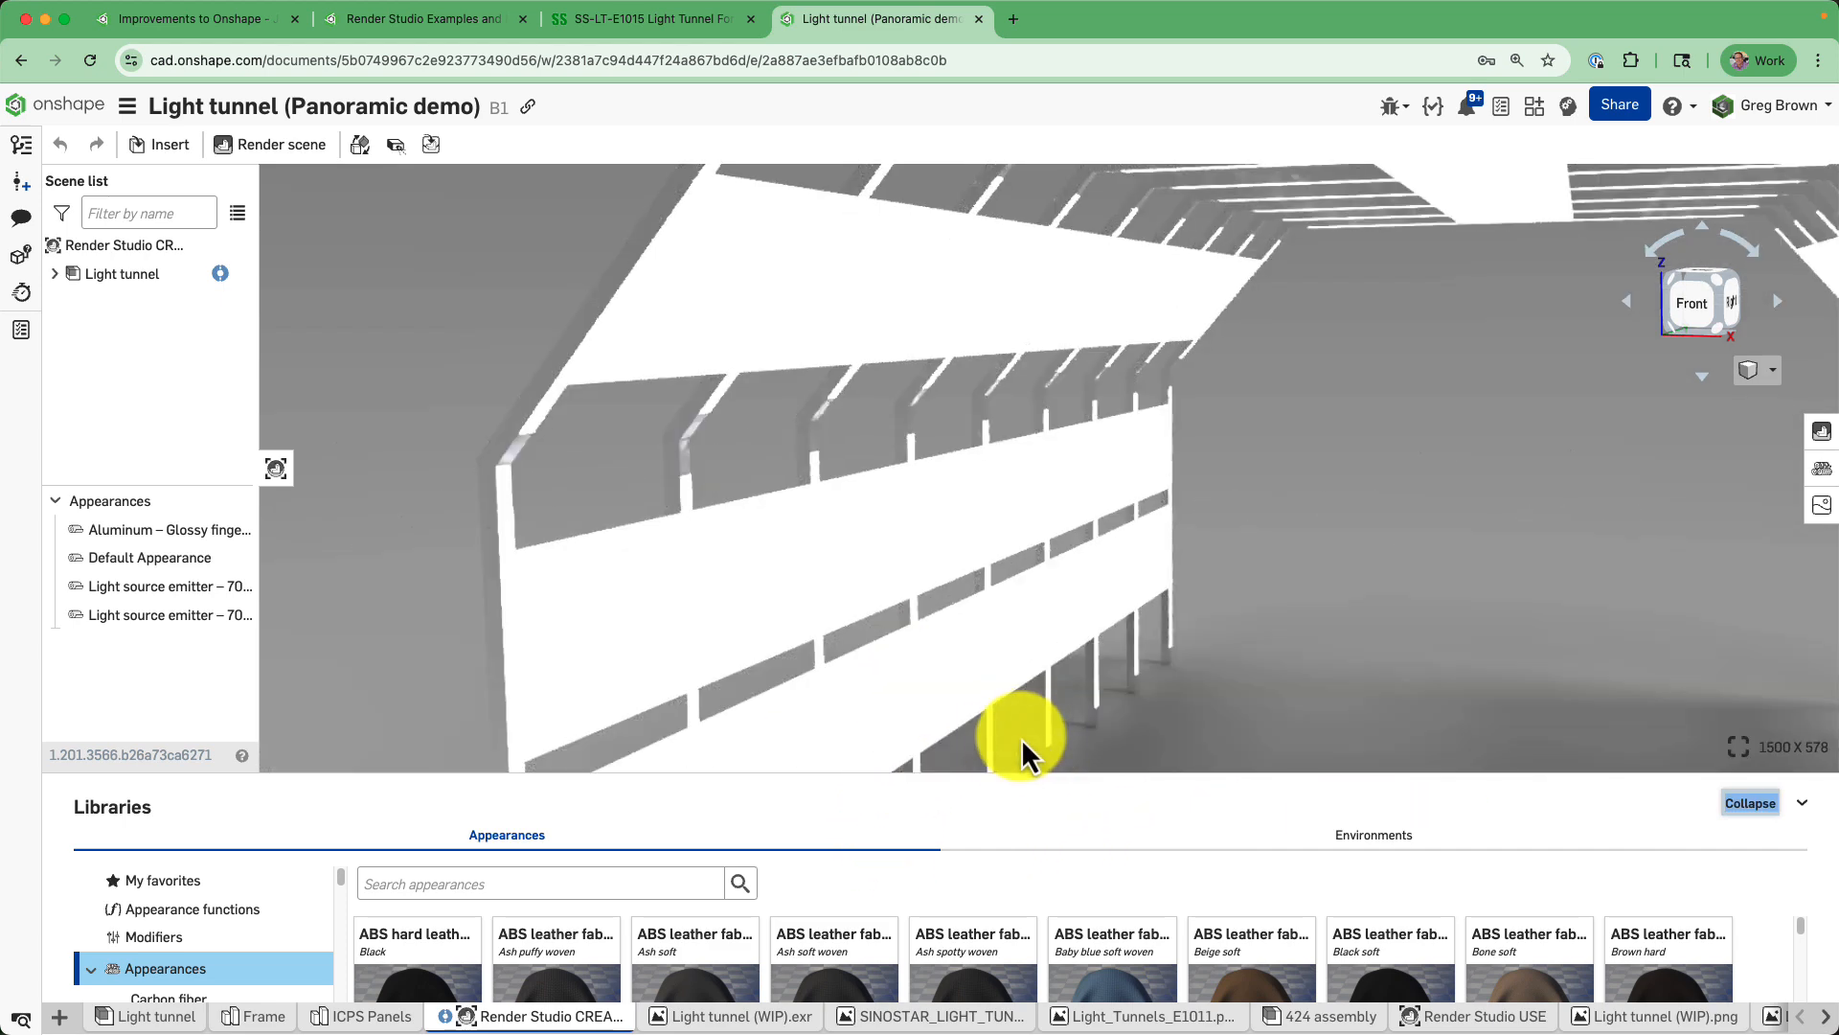
pyautogui.moveTo(1015, 771); pyautogui.dragTo(958, 661)
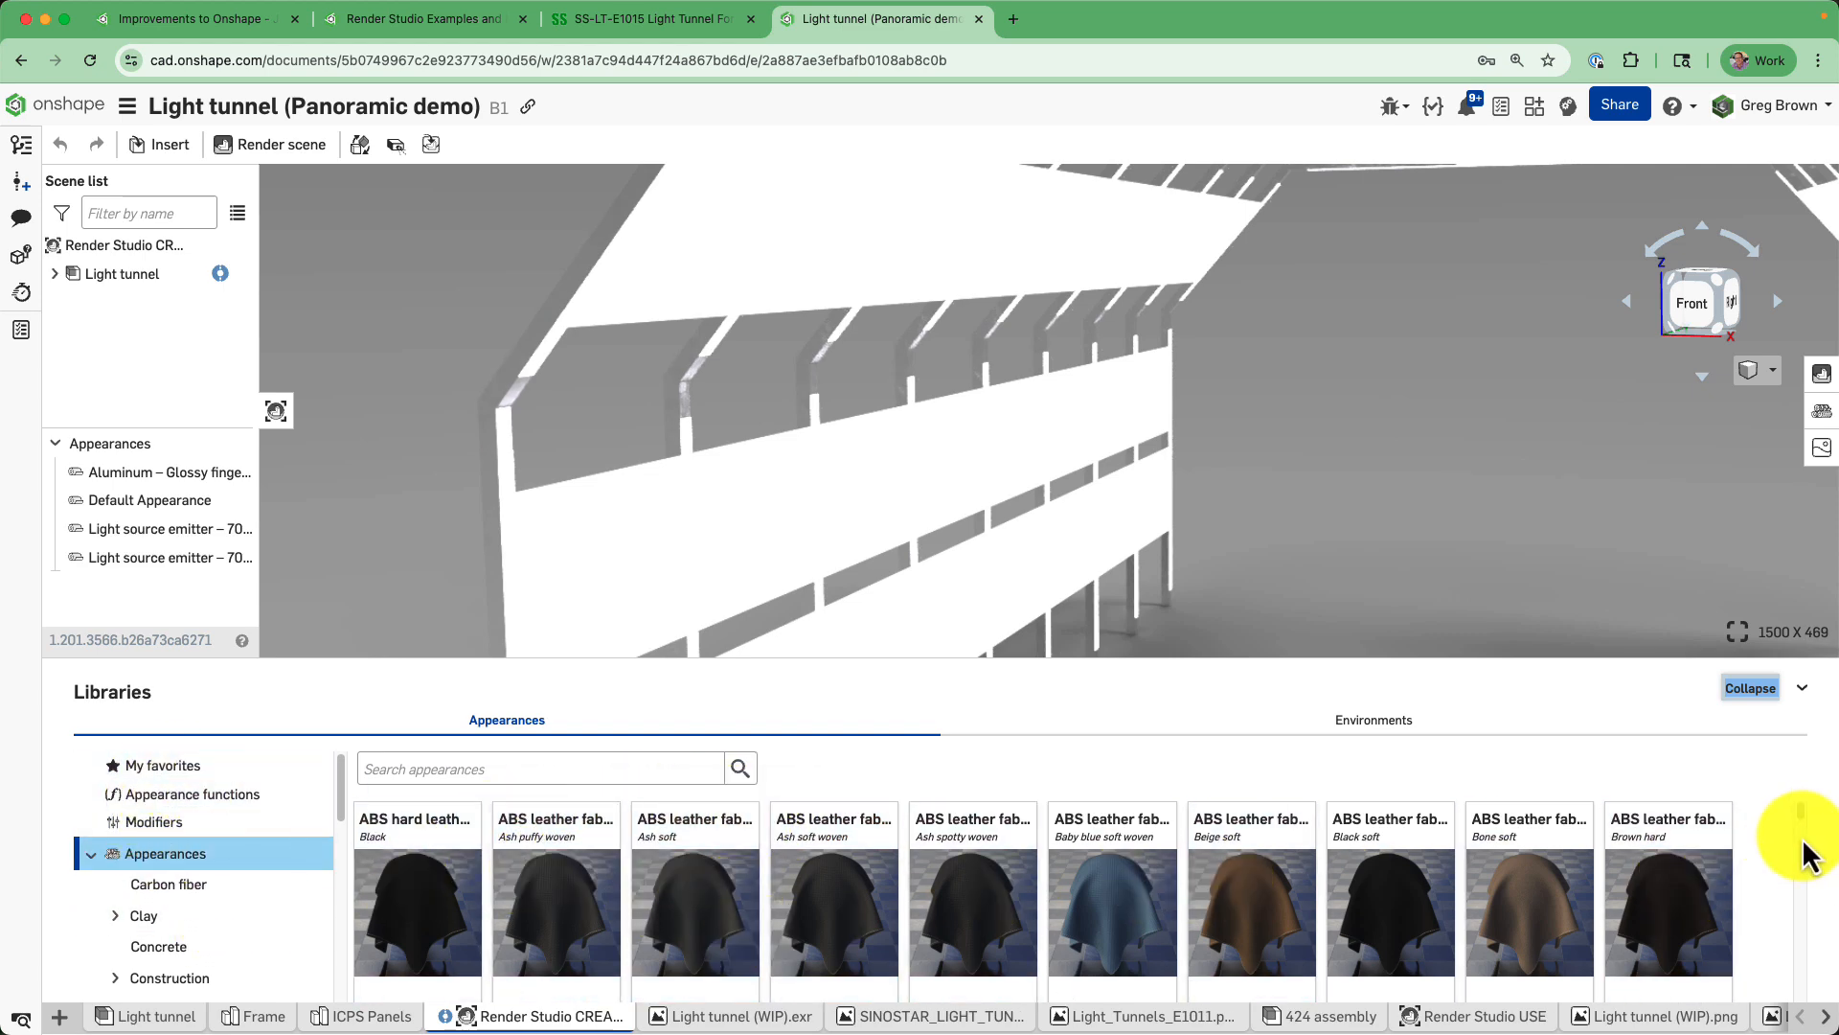
pyautogui.moveTo(1801, 831); pyautogui.dragTo(1803, 786)
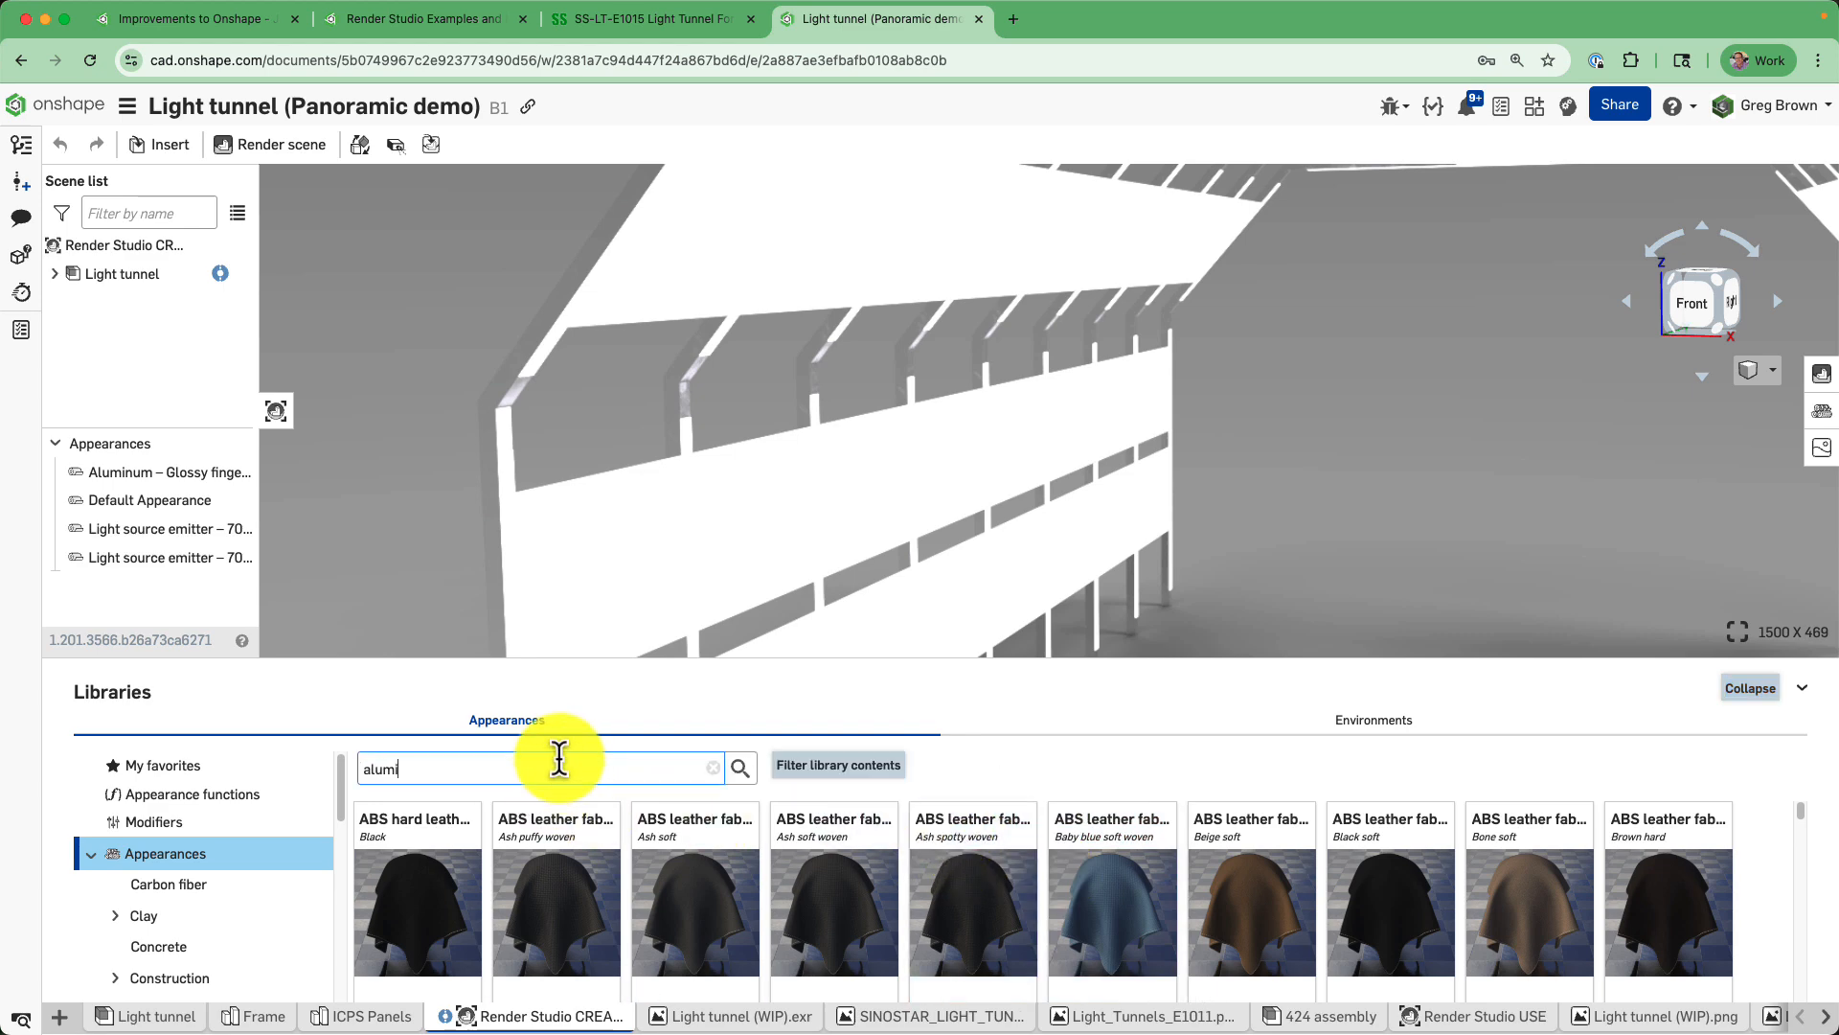
pyautogui.press('Return')
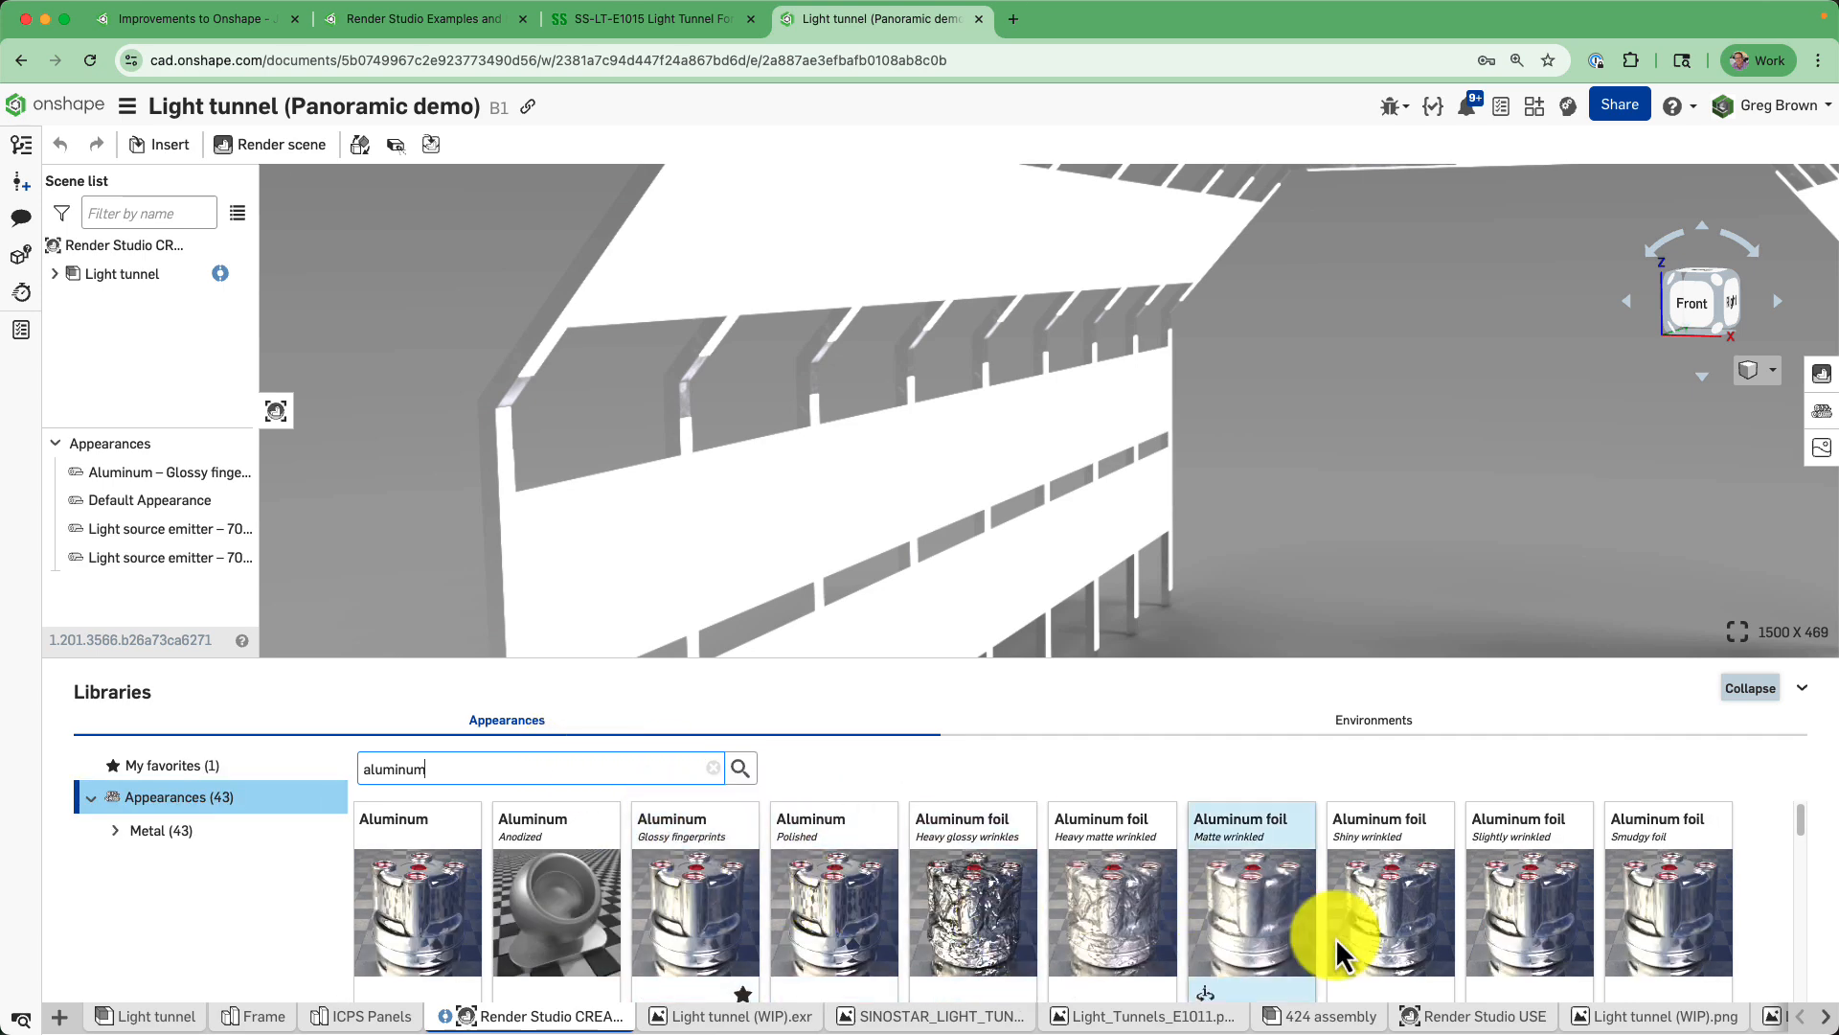
pyautogui.scroll(-3, 958, 886)
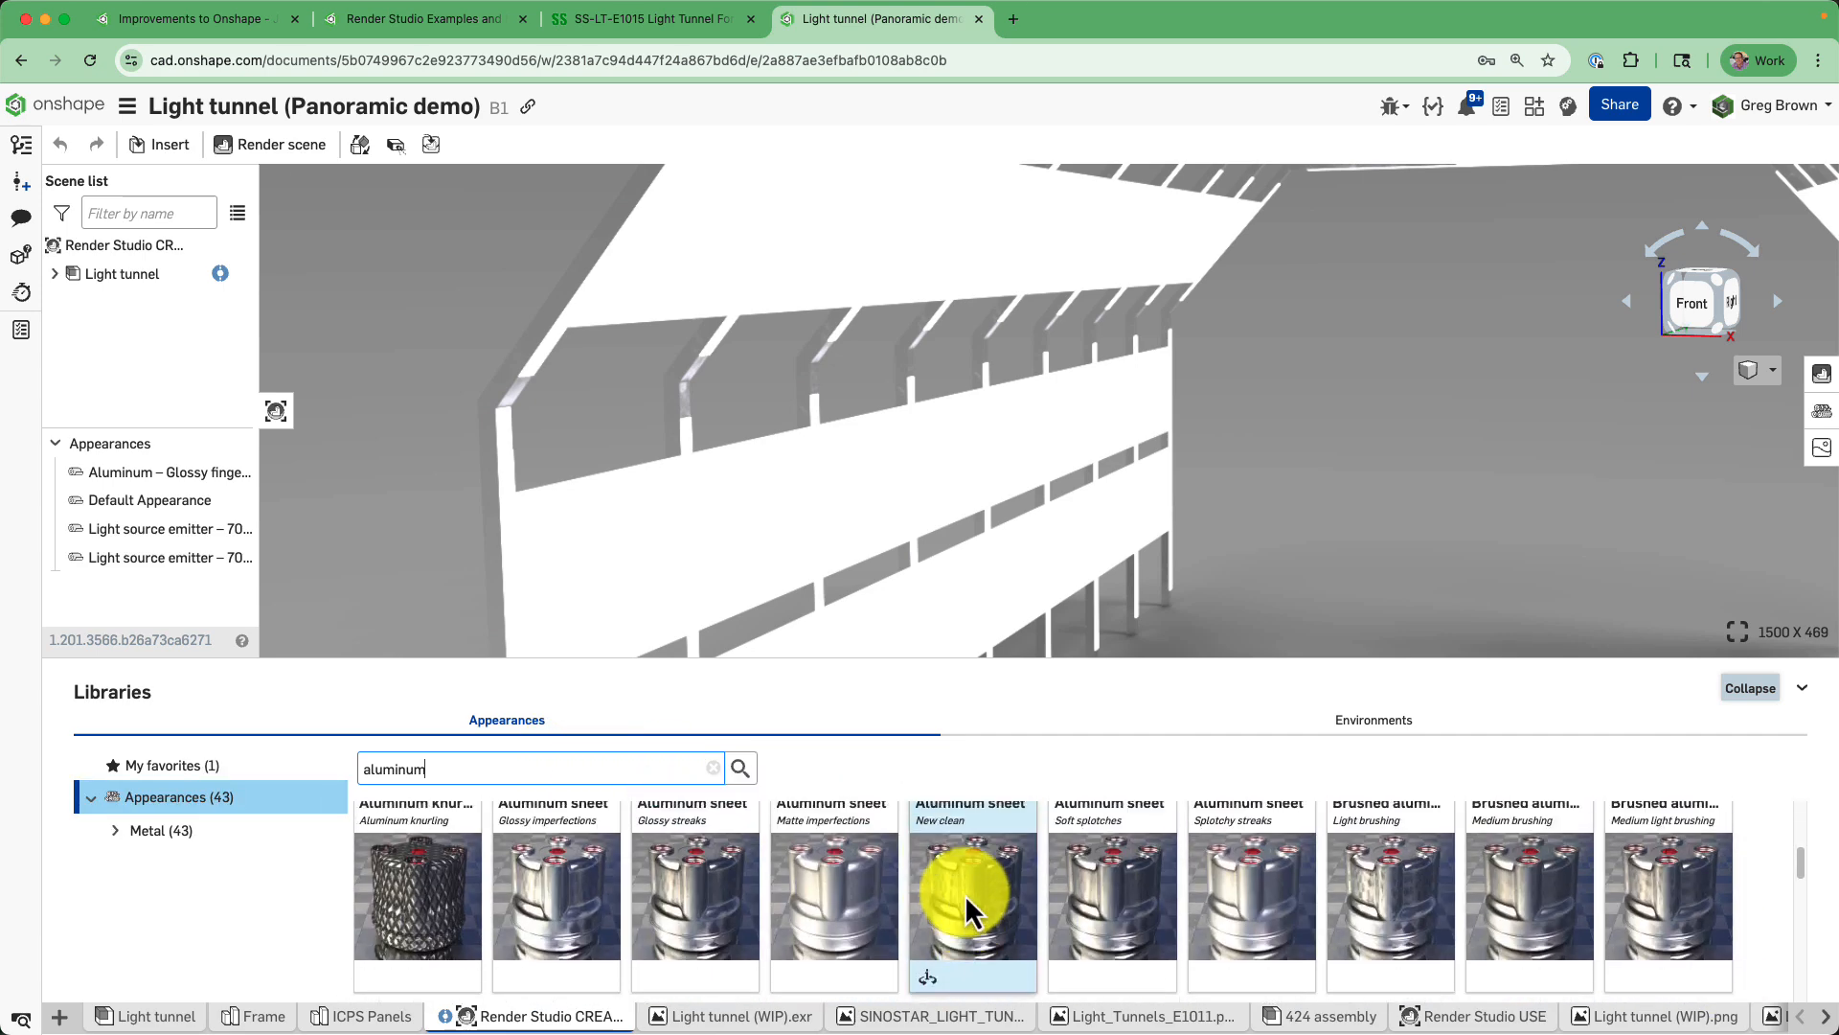
pyautogui.scroll(-5, 958, 920)
pyautogui.scroll(10, 854, 911)
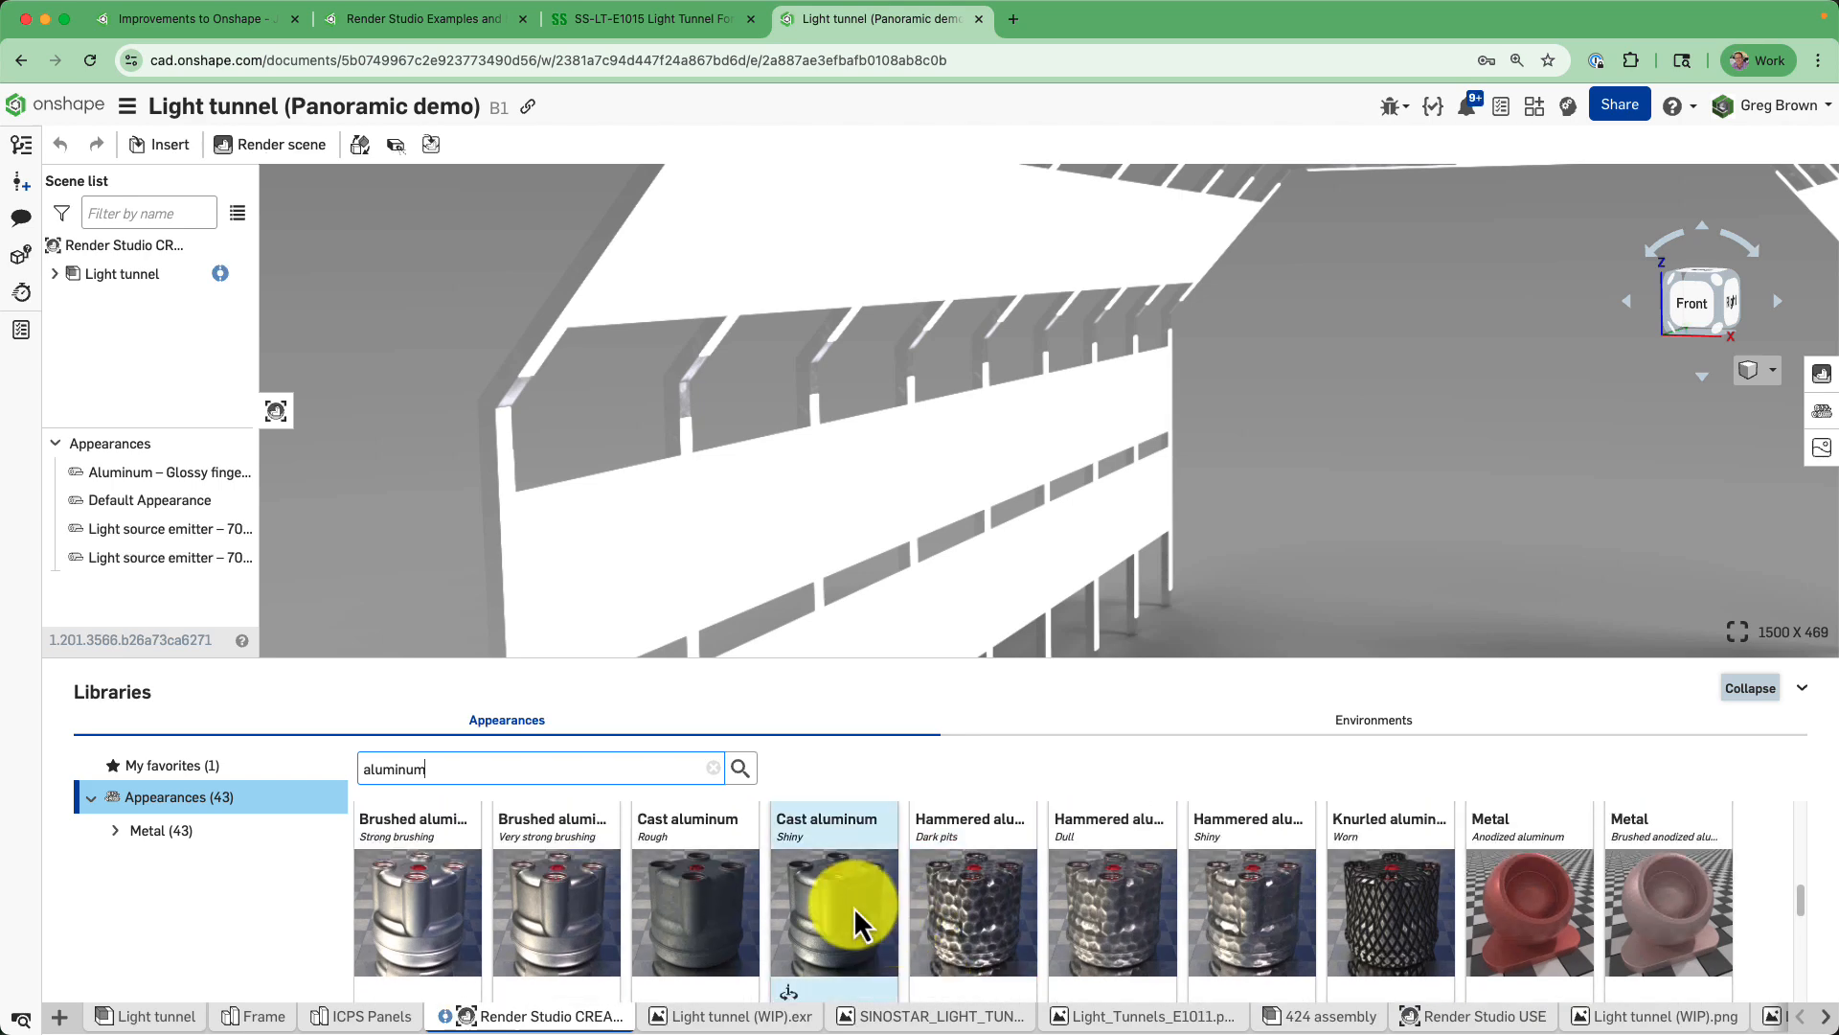
pyautogui.scroll(2, 761, 886)
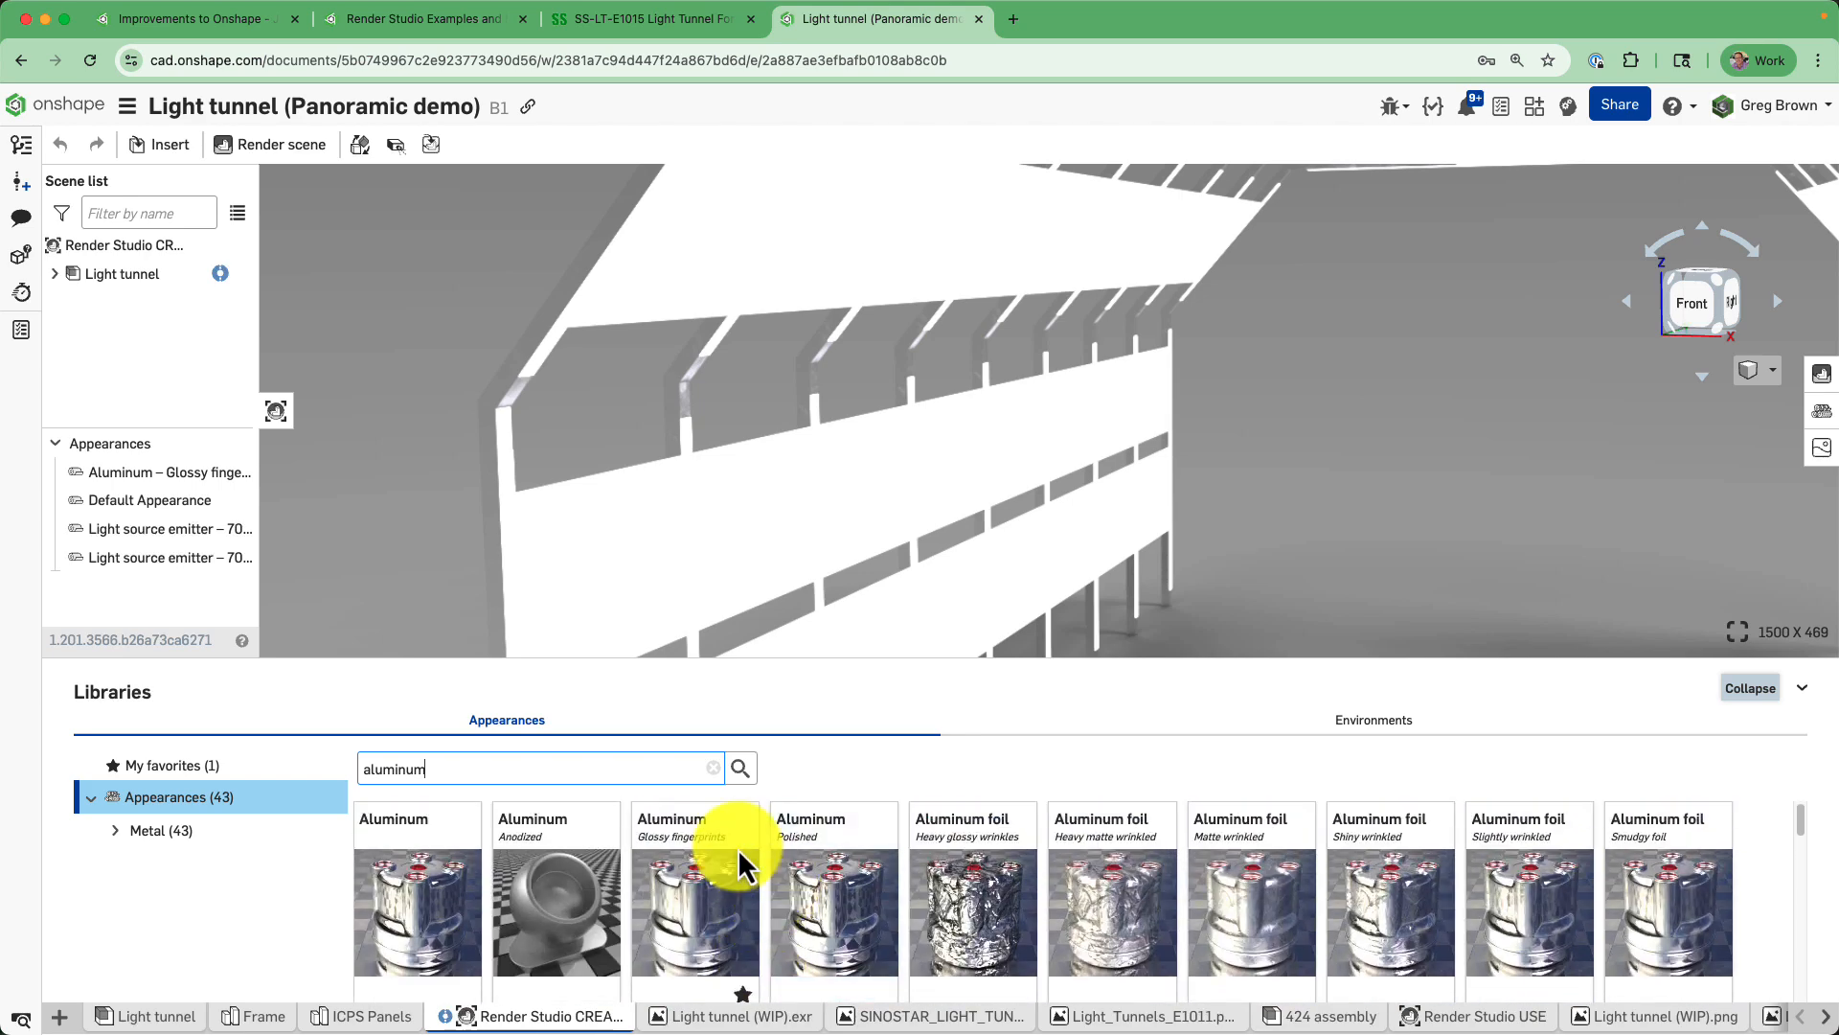
# Clear the library search and apply the Aluminum Glossy fingerprints appearance from My favorites to the tunnel's front arch frame.
pyautogui.click(714, 768)
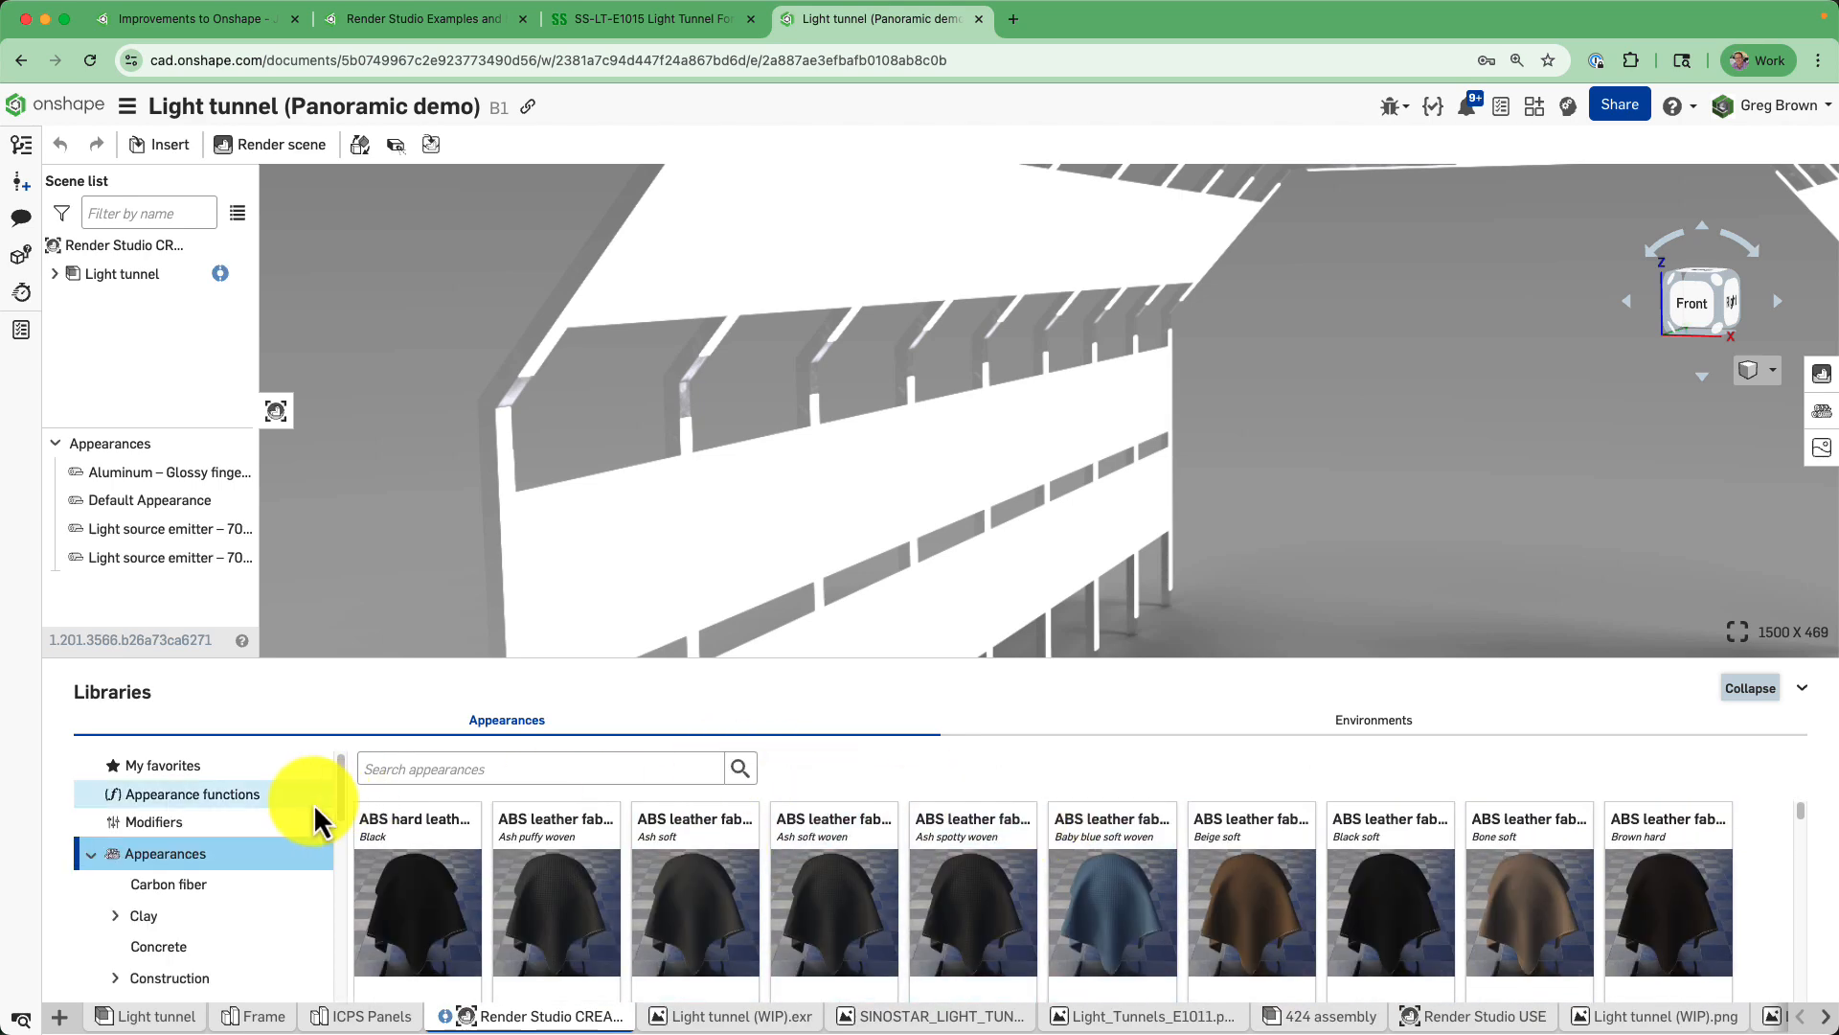
pyautogui.rightClick(686, 887)
pyautogui.click(767, 910)
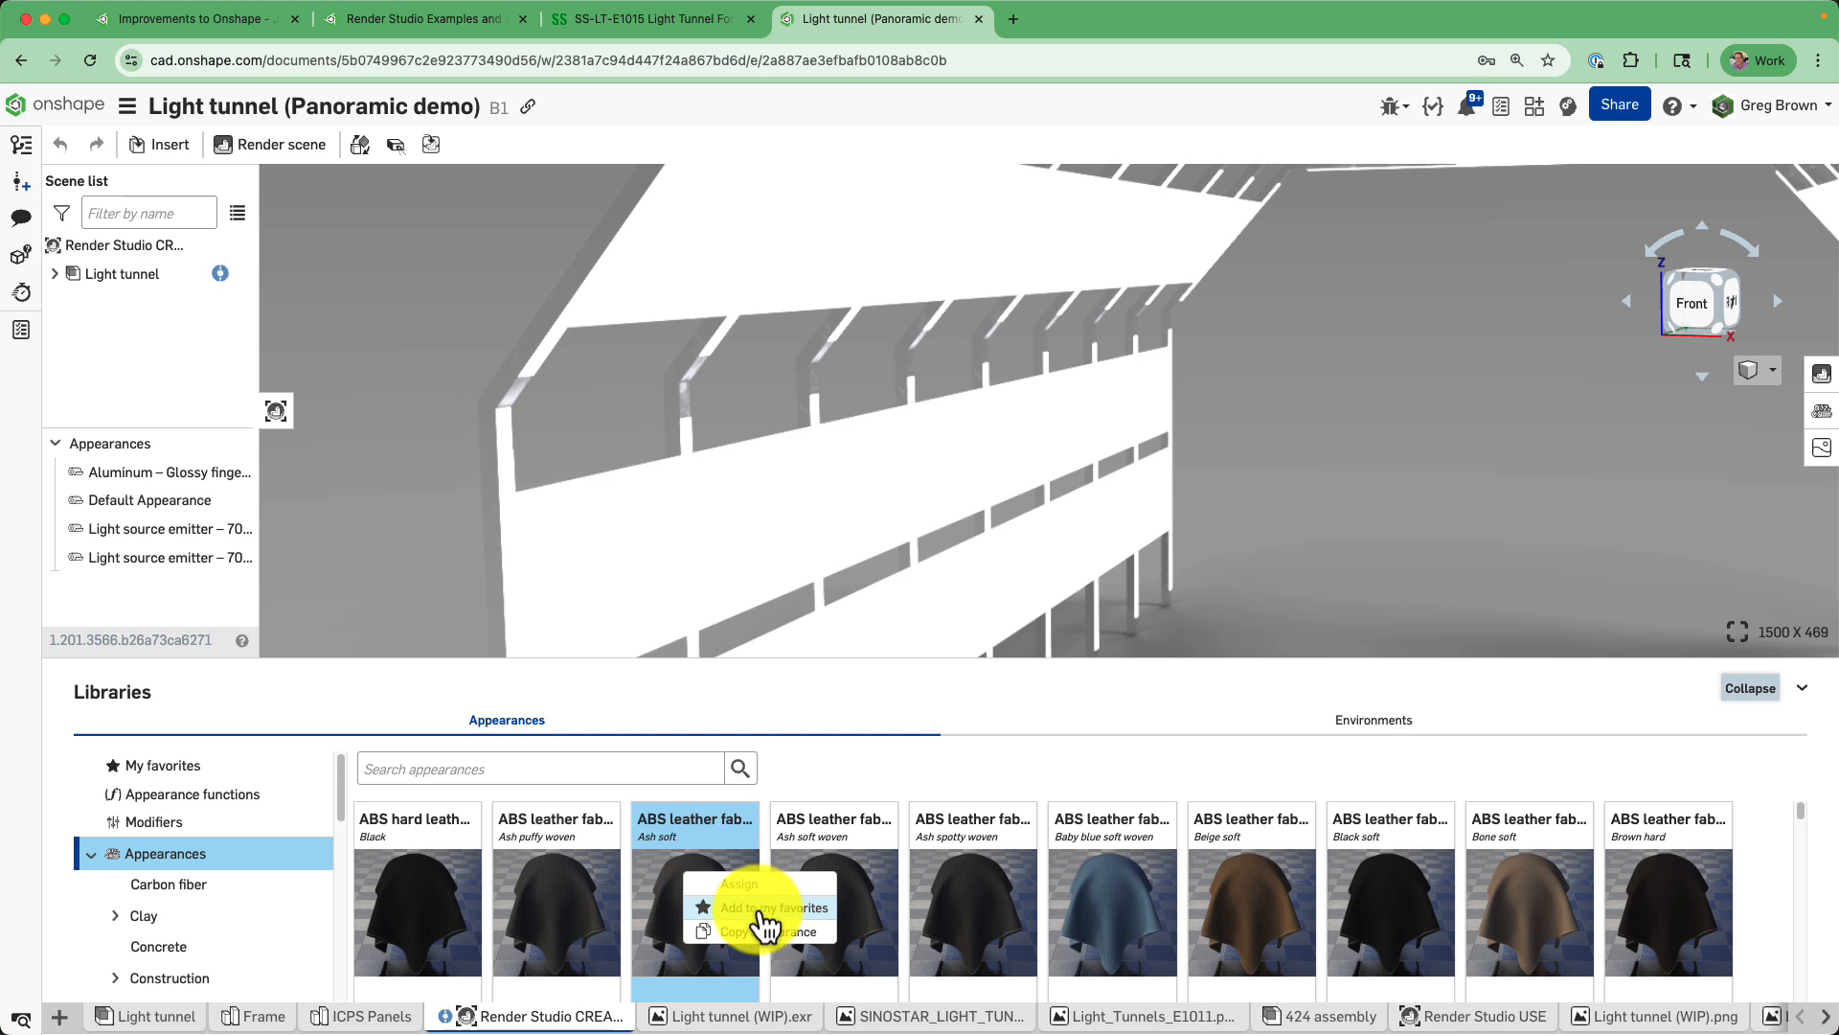
pyautogui.click(155, 772)
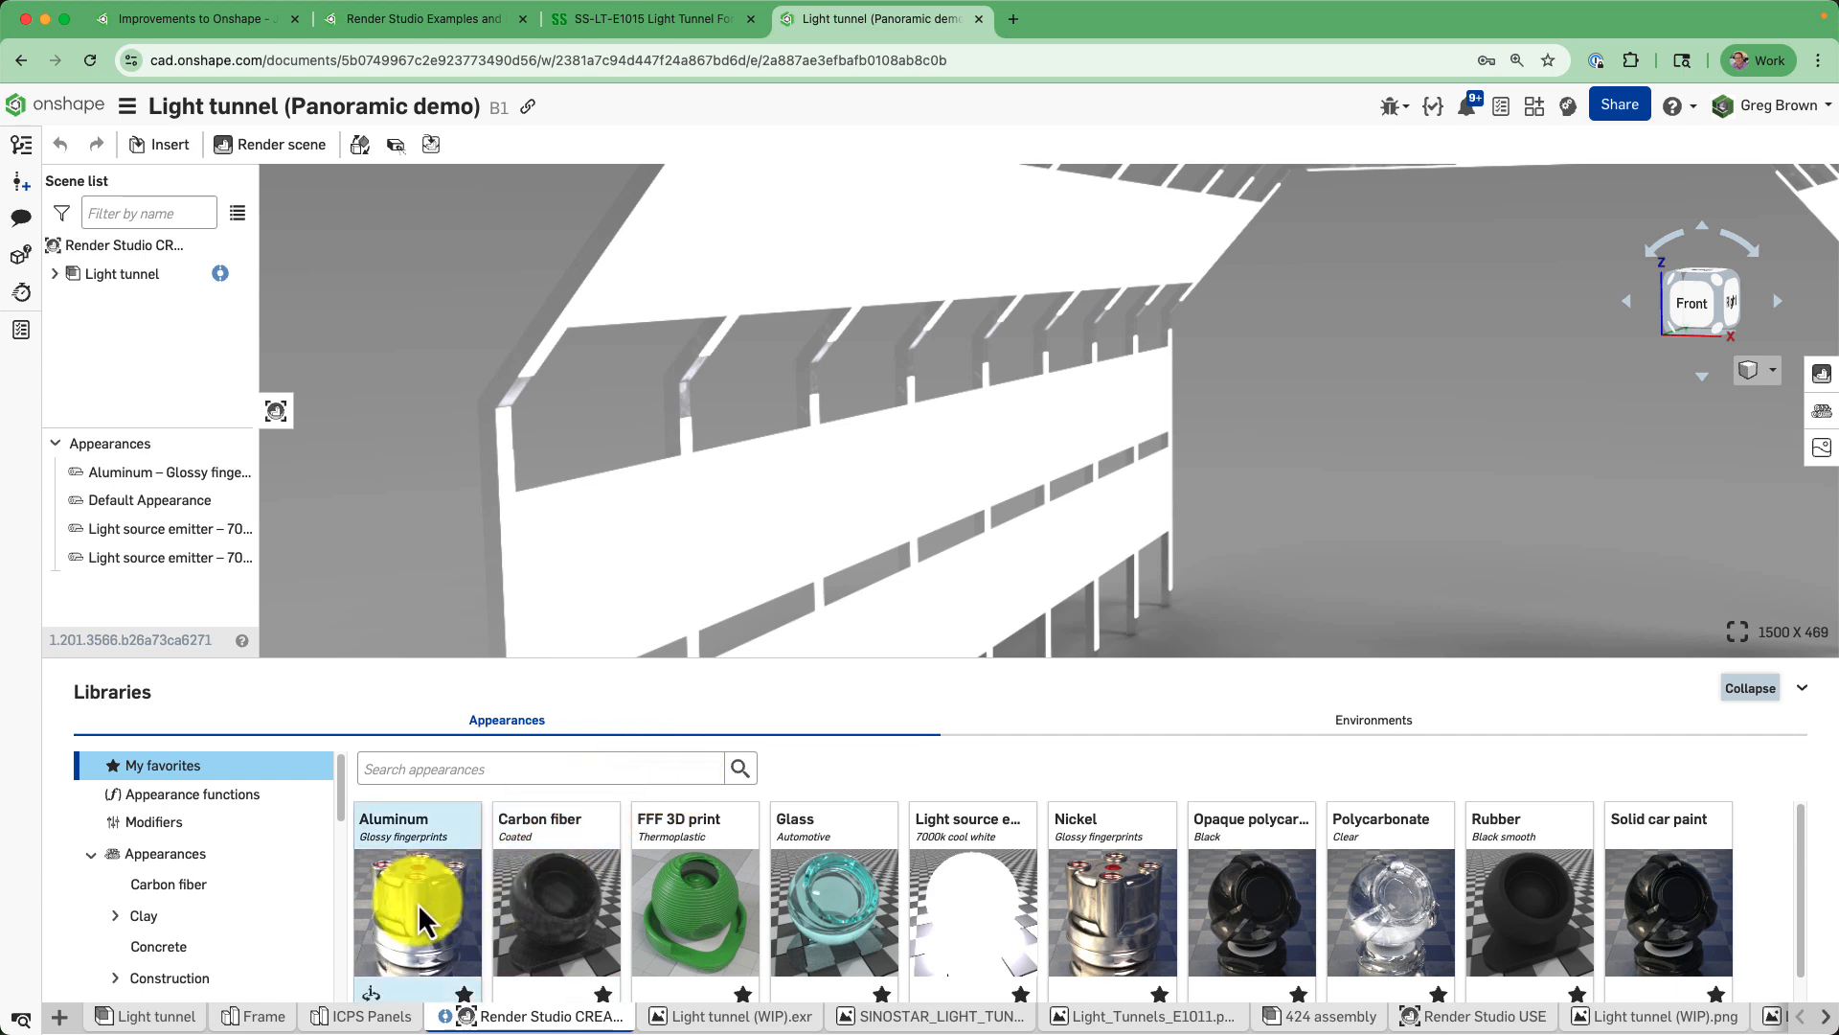
pyautogui.moveTo(431, 905); pyautogui.dragTo(501, 412)
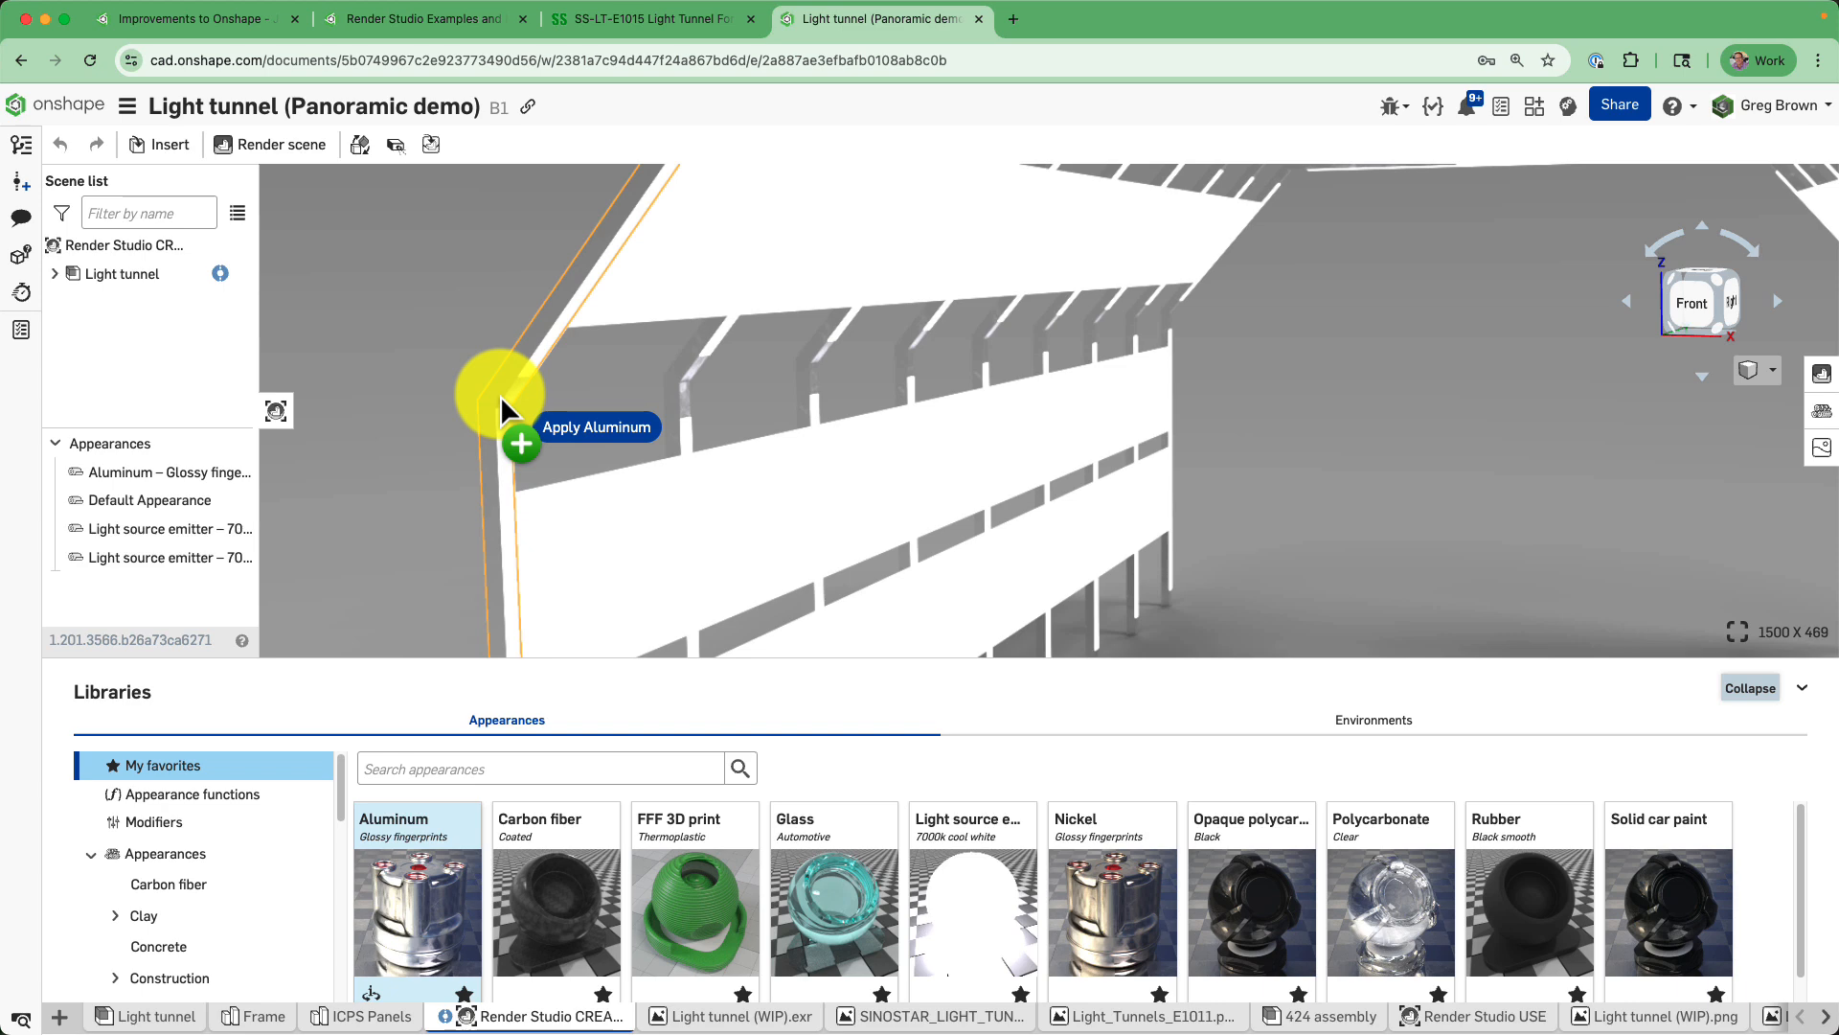
pyautogui.moveTo(502, 412)
pyautogui.mouseDown()
pyautogui.moveTo(411, 492)
pyautogui.moveTo(497, 427)
pyautogui.mouseUp()
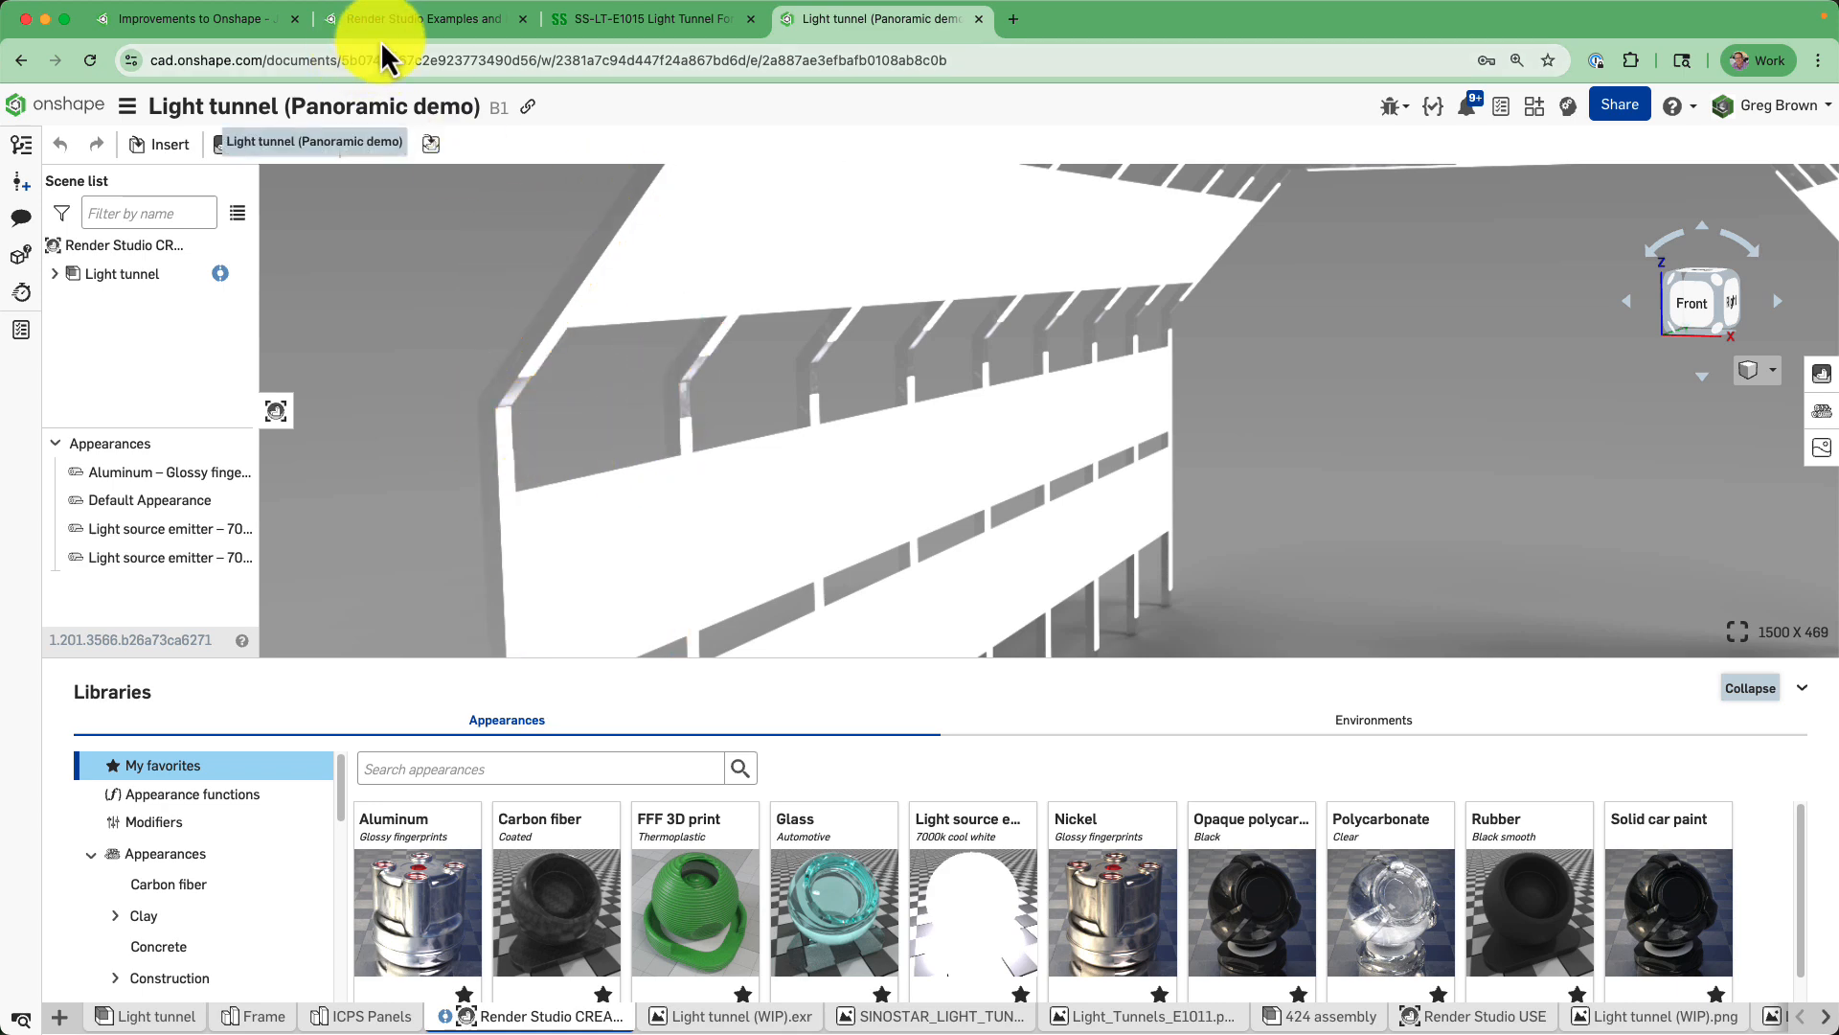
# Read the drag-and-drop appearances section of the Onshape July 18th 2025 improvements post, then return to the Light tunnel document.
pyautogui.click(255, 21)
pyautogui.scroll(-5, 575, 349)
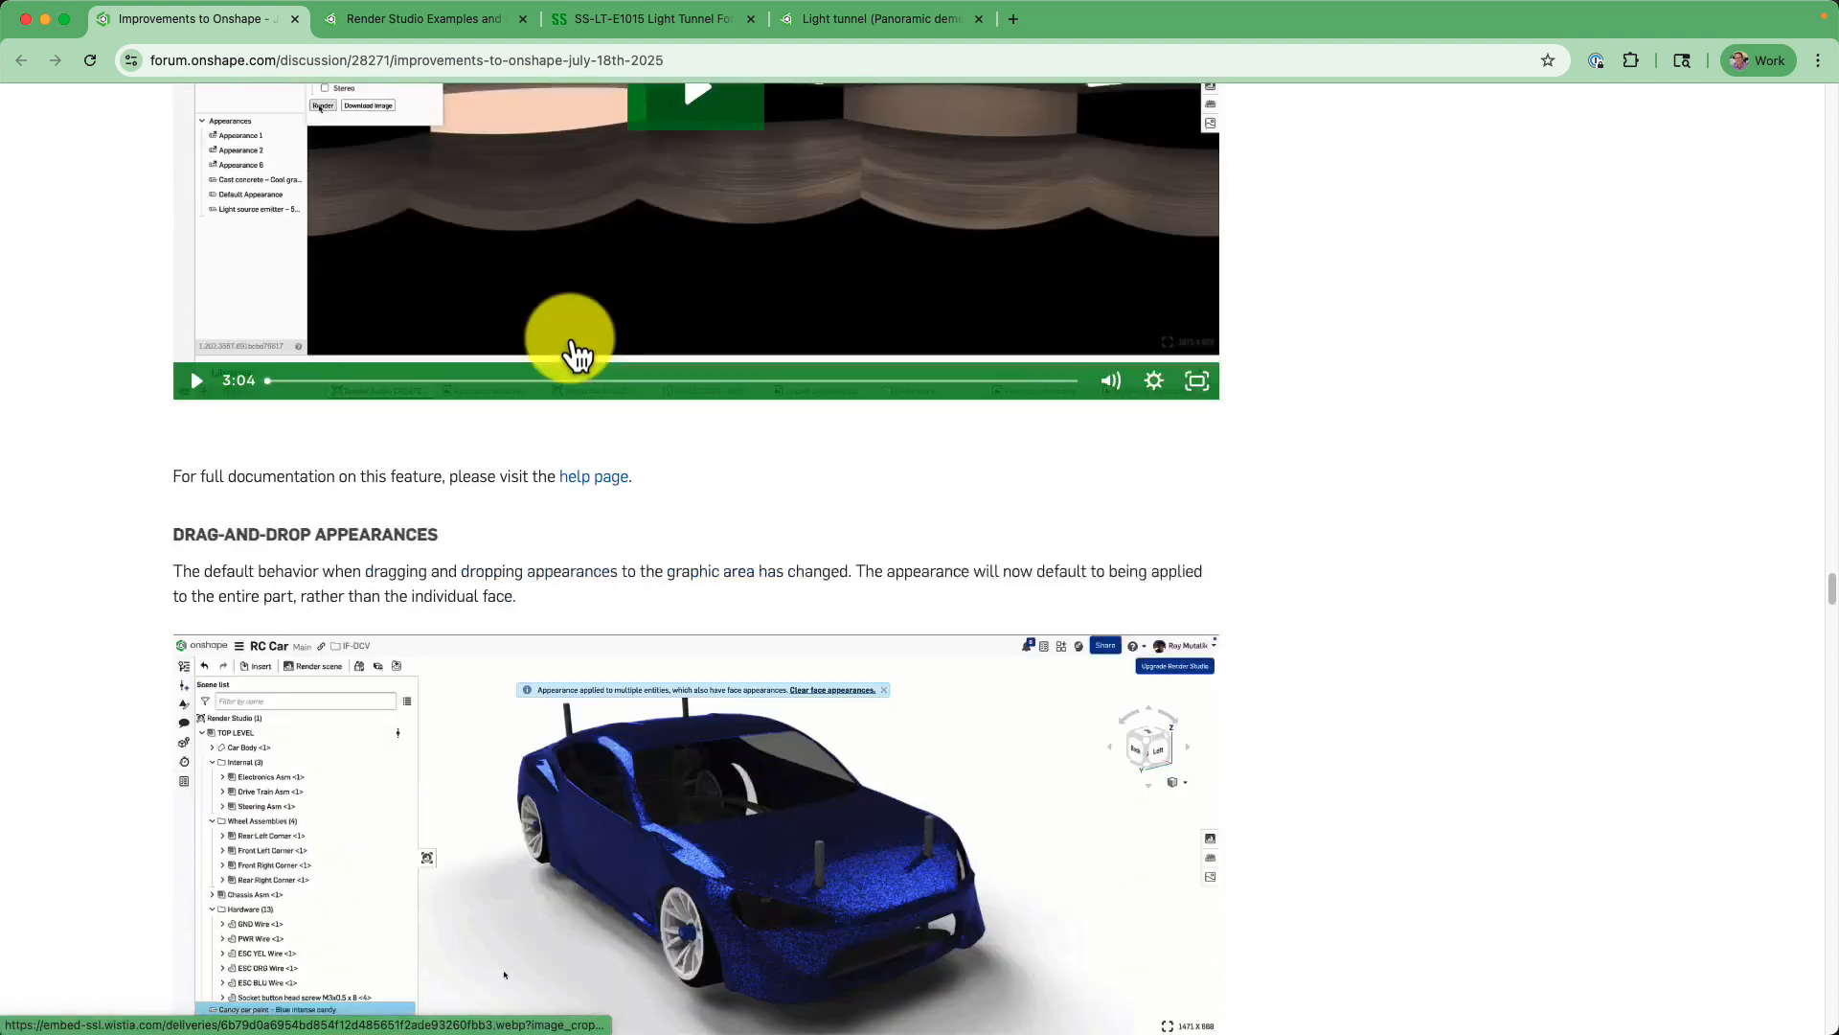
pyautogui.scroll(-1, 575, 355)
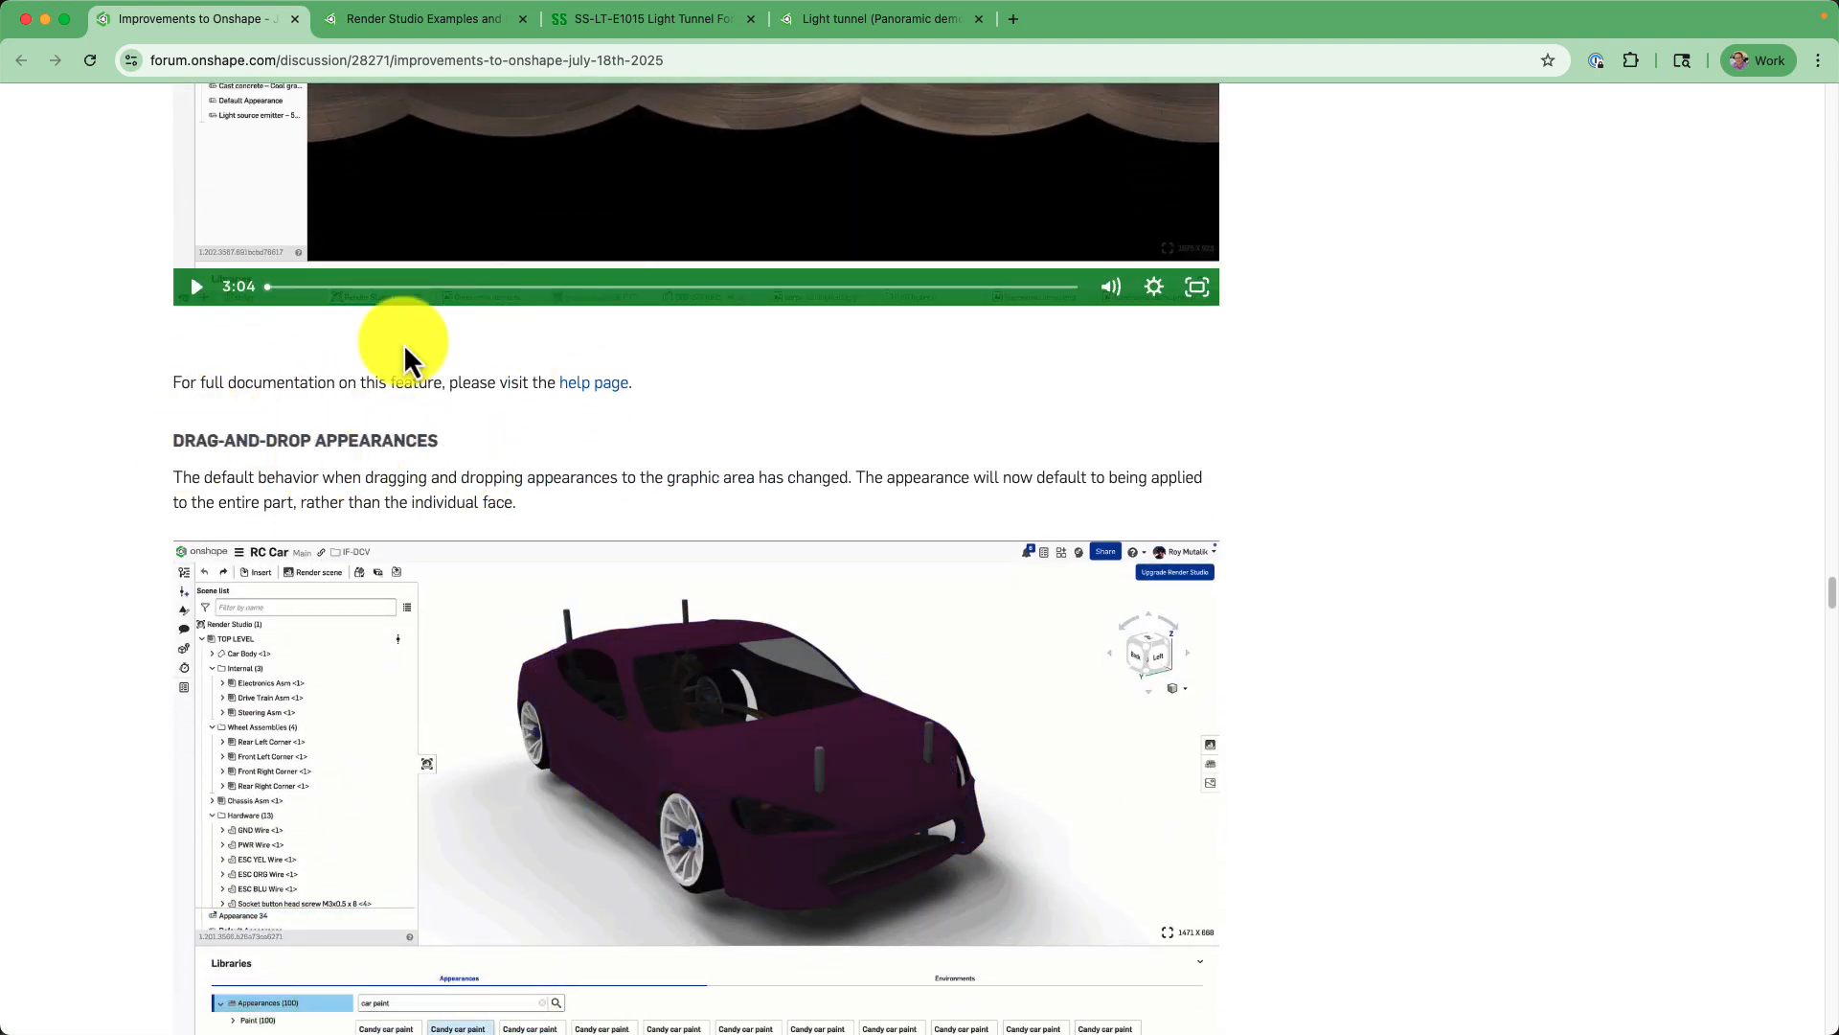
pyautogui.click(867, 29)
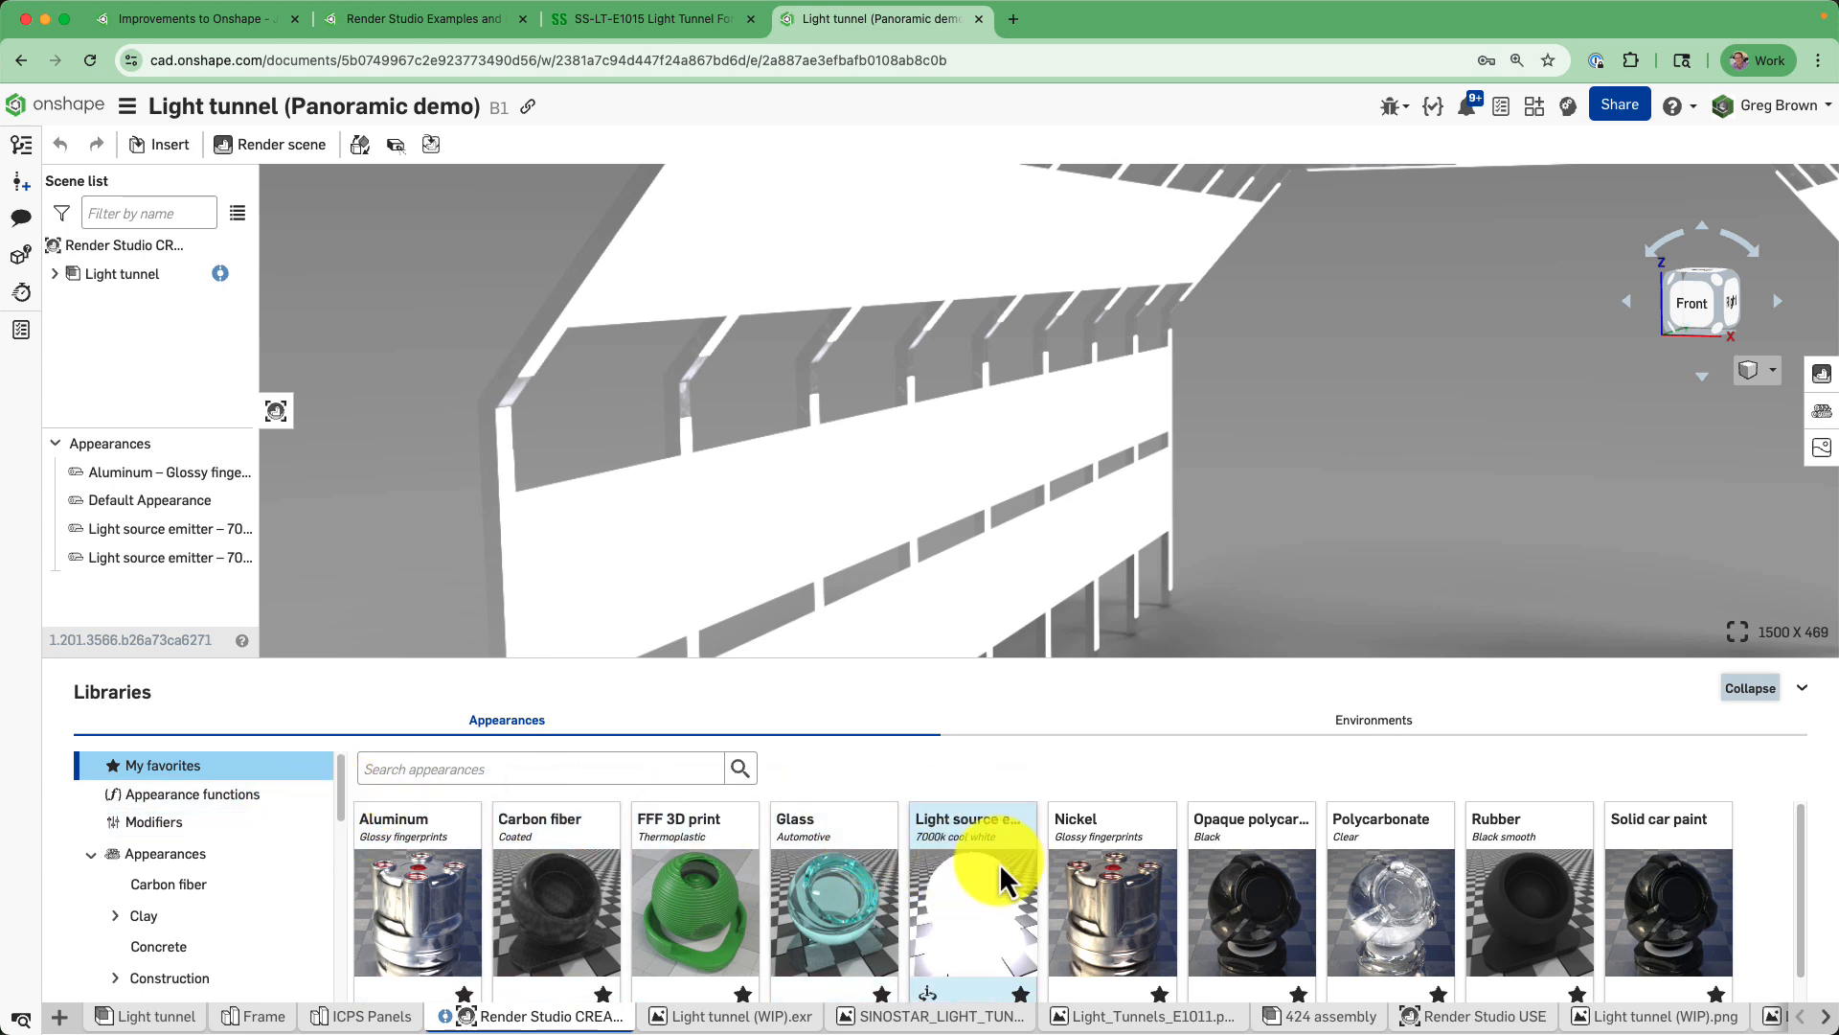
# Examine the light source emitters in the Lighting category of the appearance library, then go back to My favorites.
pyautogui.moveTo(340, 830); pyautogui.dragTo(341, 931)
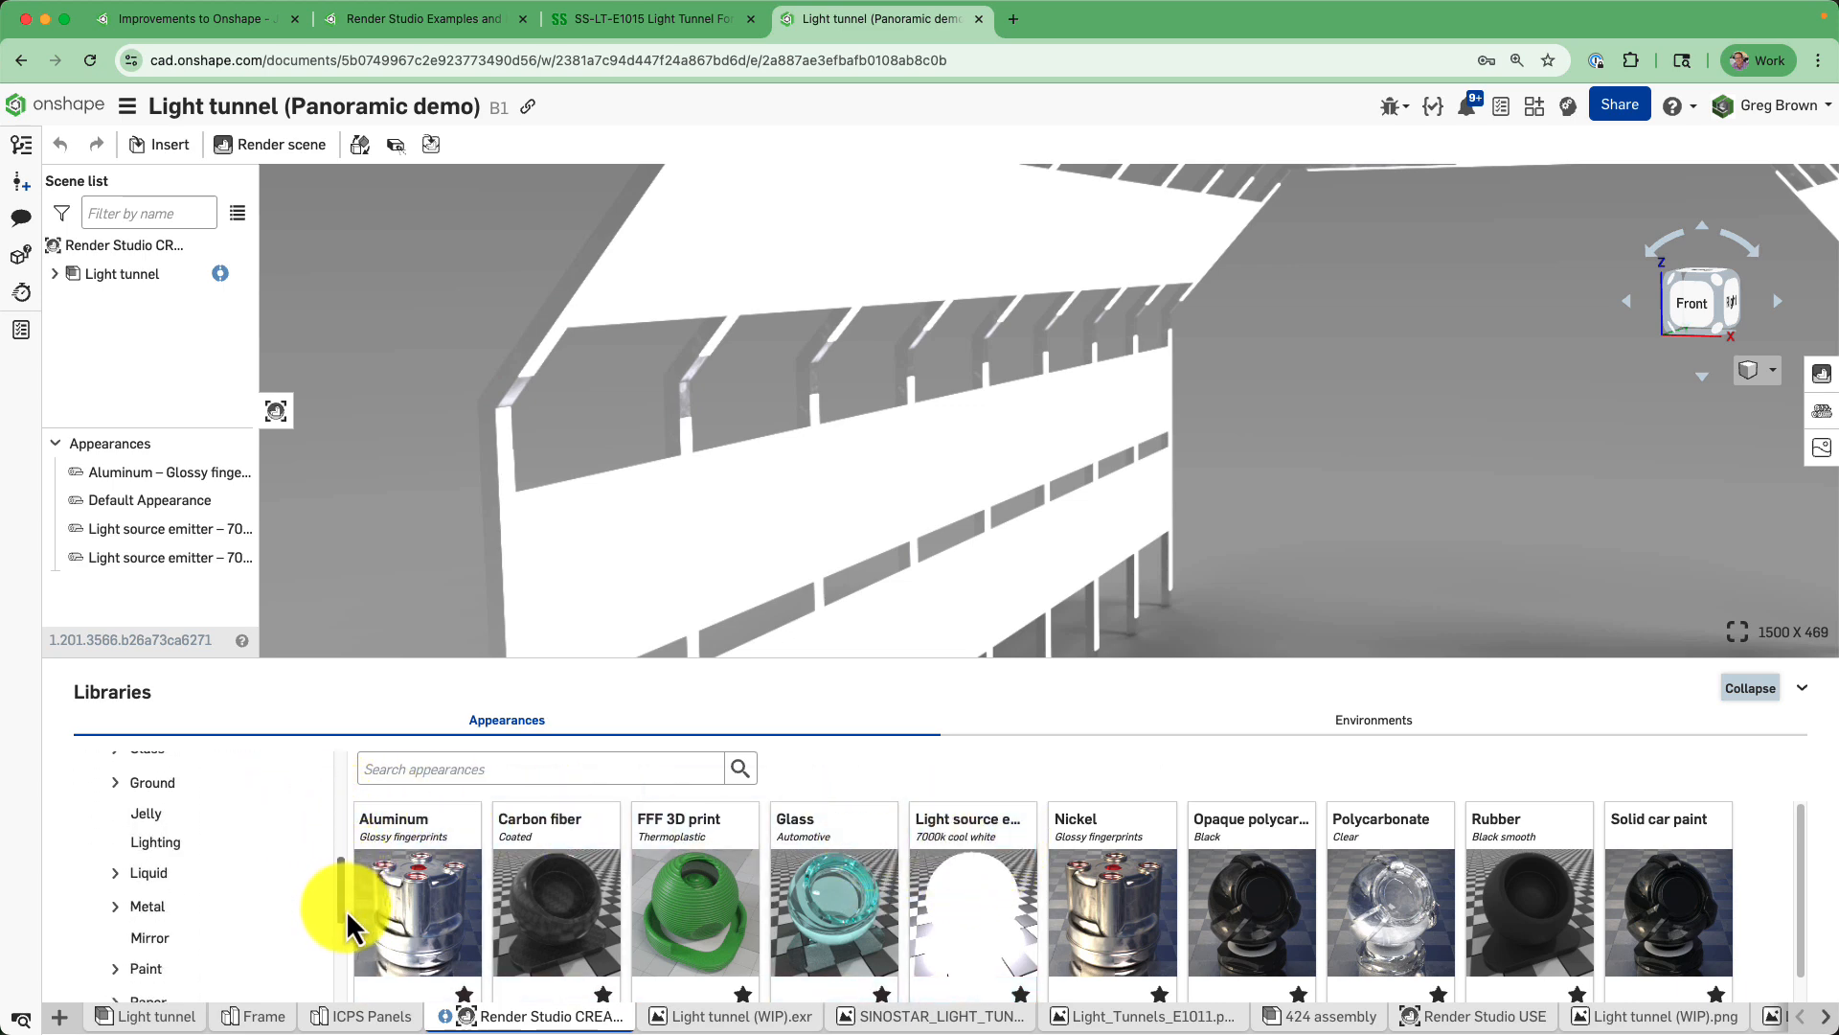
pyautogui.click(158, 855)
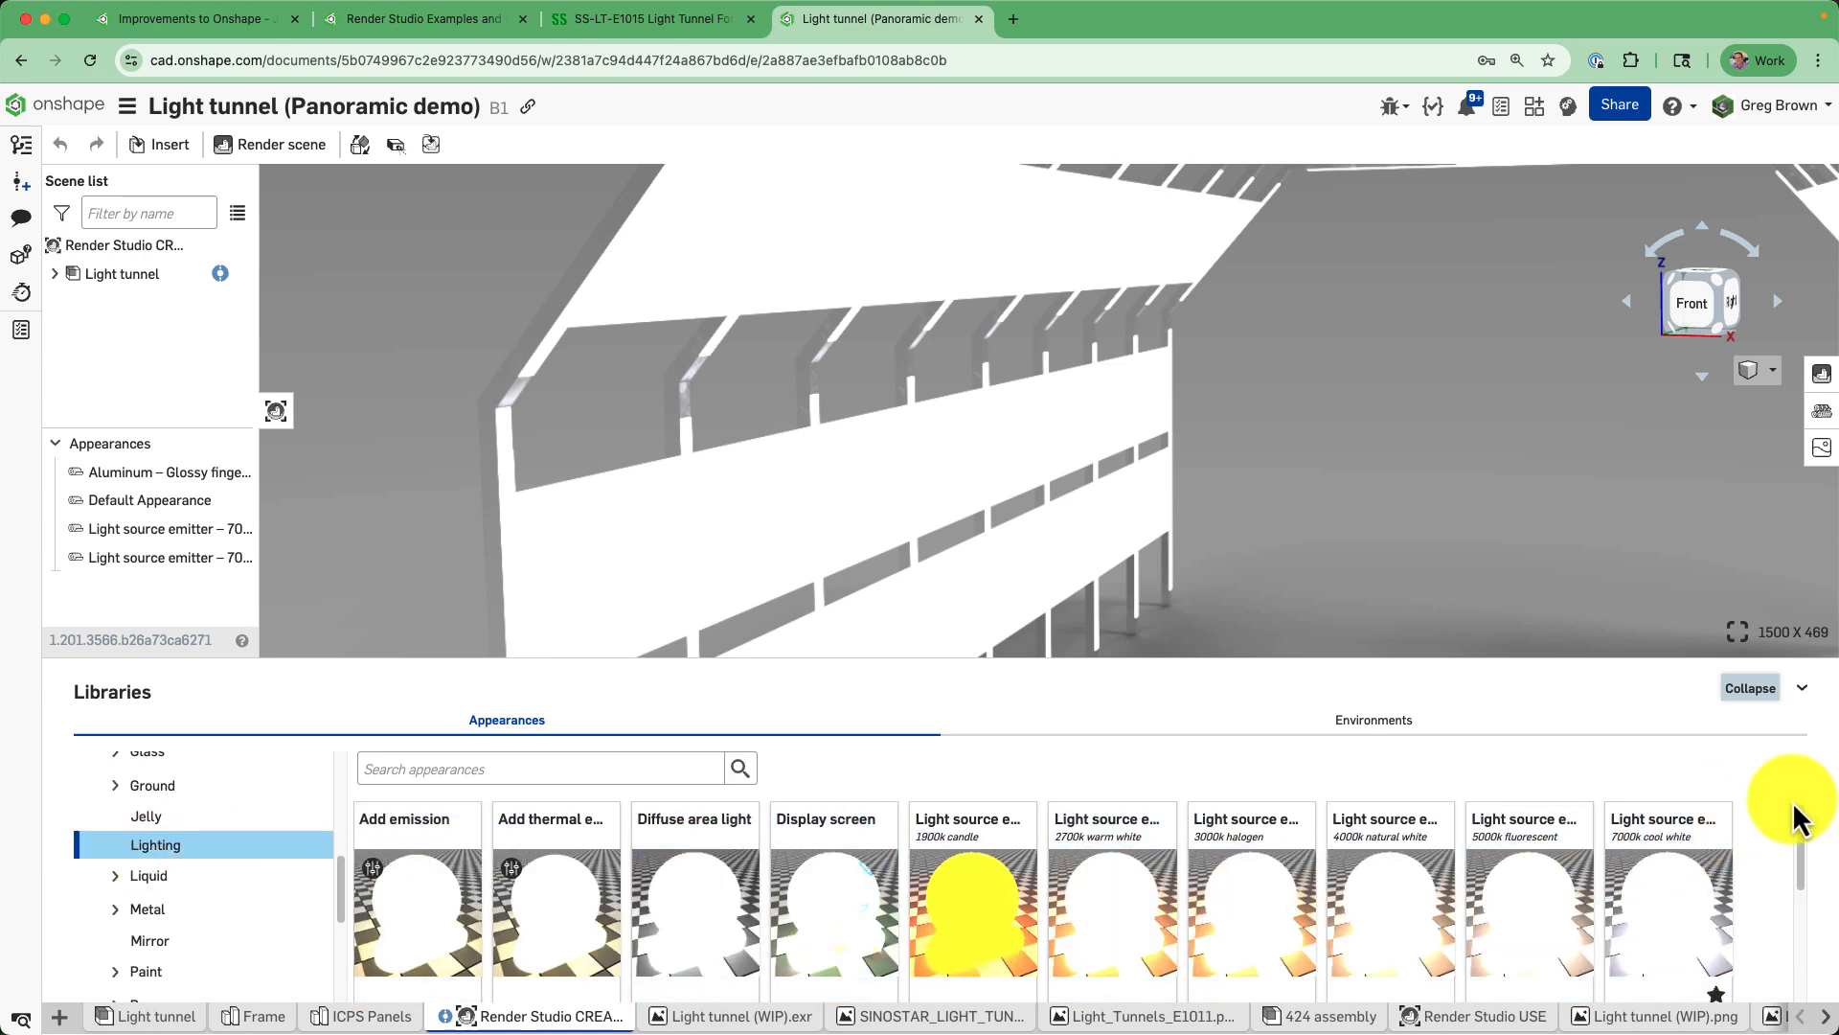
pyautogui.moveTo(1799, 833)
pyautogui.mouseDown()
pyautogui.moveTo(1799, 938)
pyautogui.moveTo(1806, 807)
pyautogui.mouseUp()
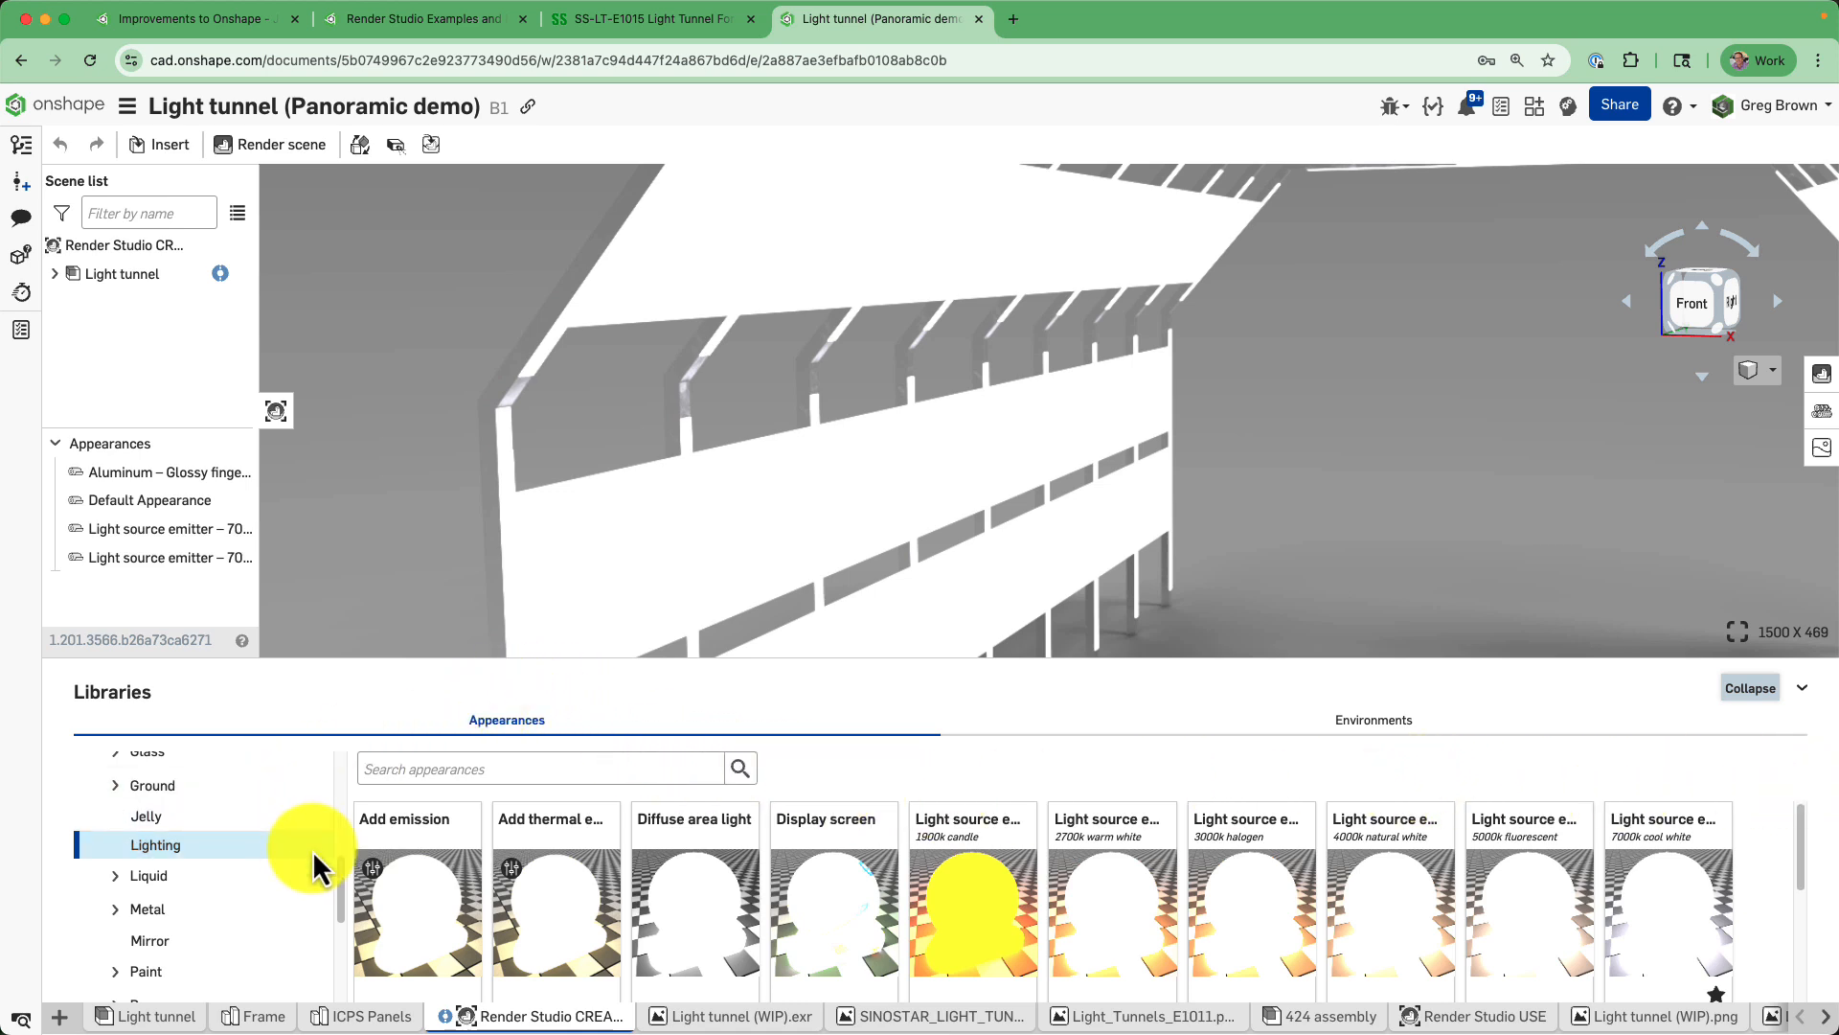
pyautogui.moveTo(341, 882); pyautogui.dragTo(341, 733)
pyautogui.click(240, 766)
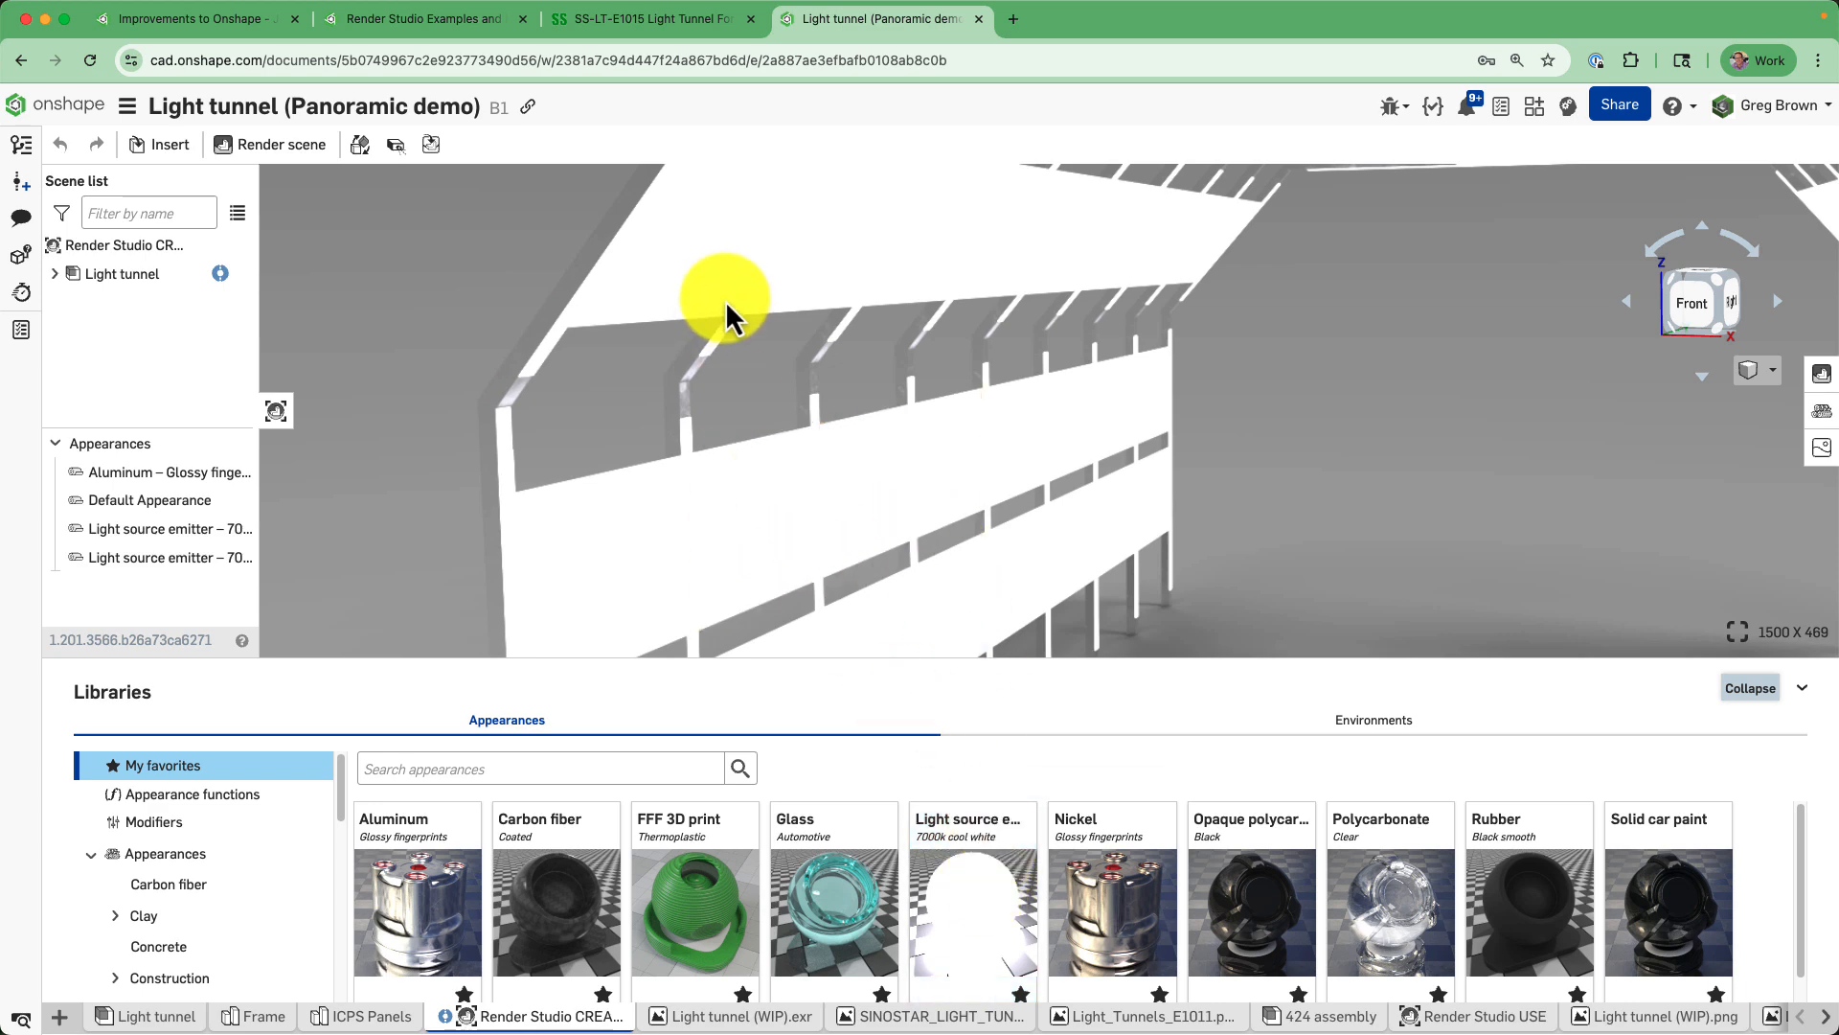
# Collapse the libraries area and open the properties of the Light source emitter – 7000k PANELS appearance.
pyautogui.moveTo(189, 502)
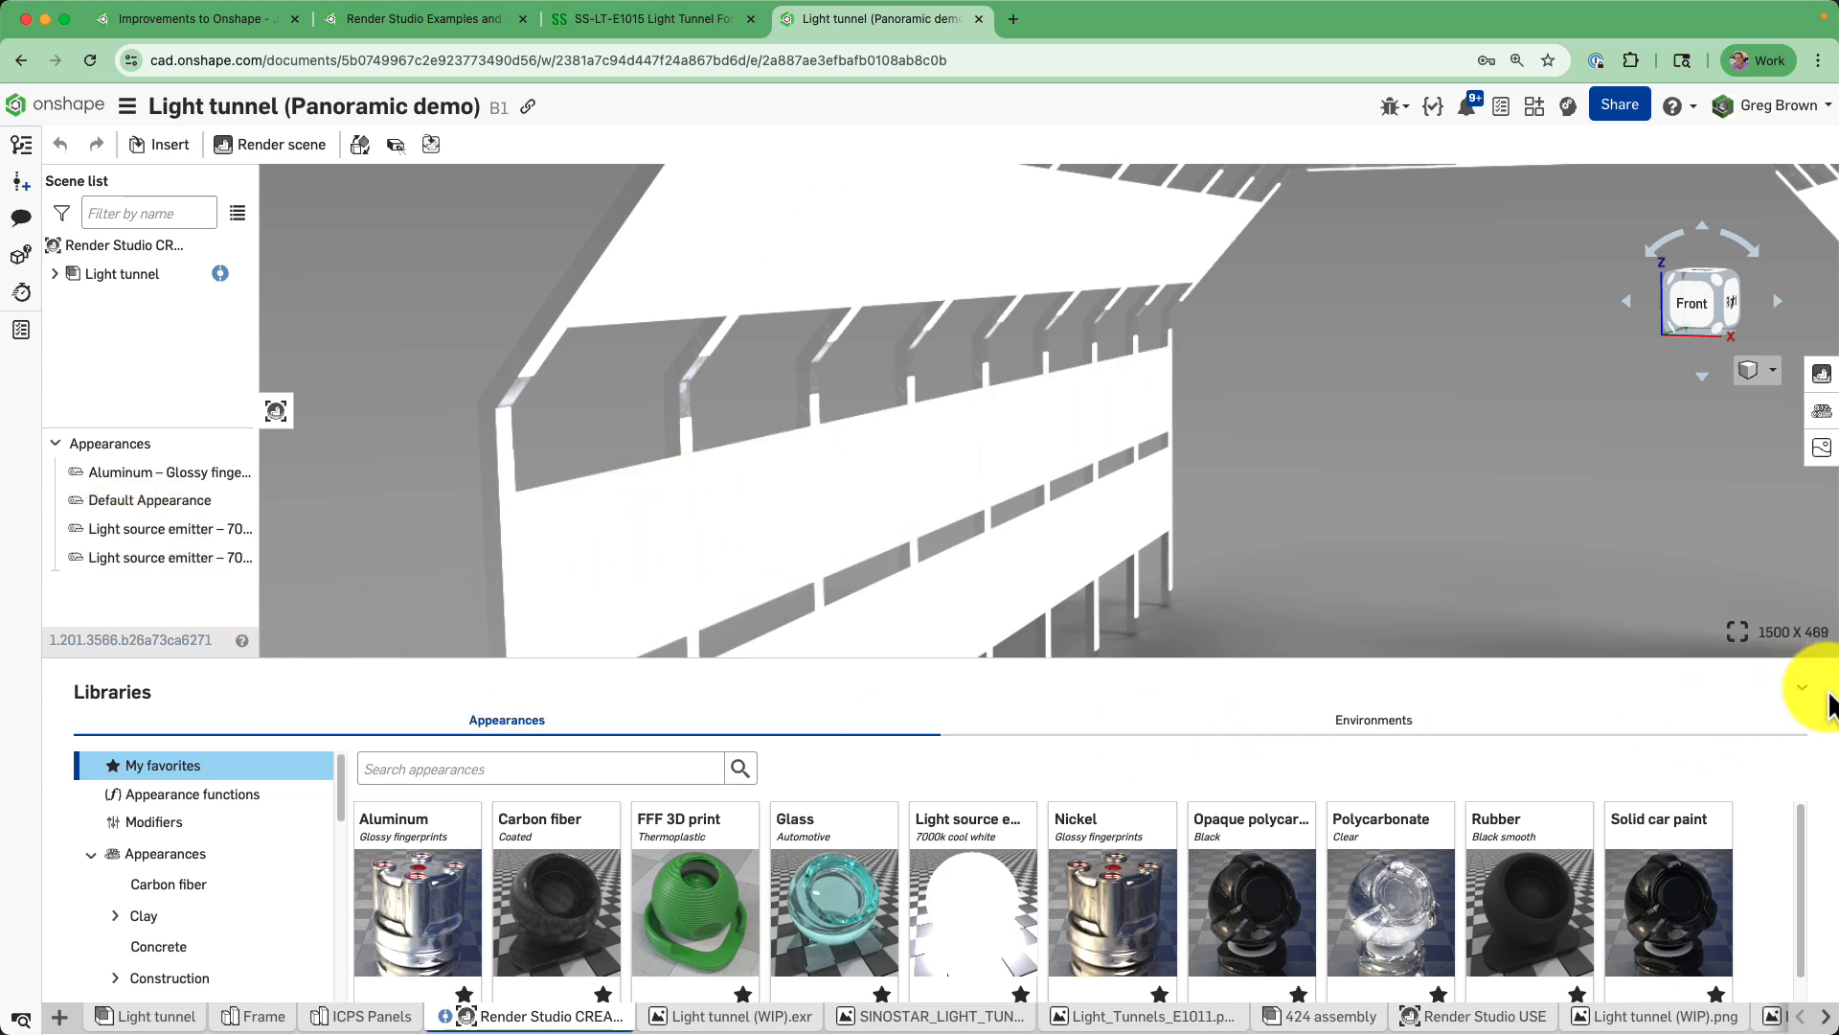
pyautogui.click(1802, 691)
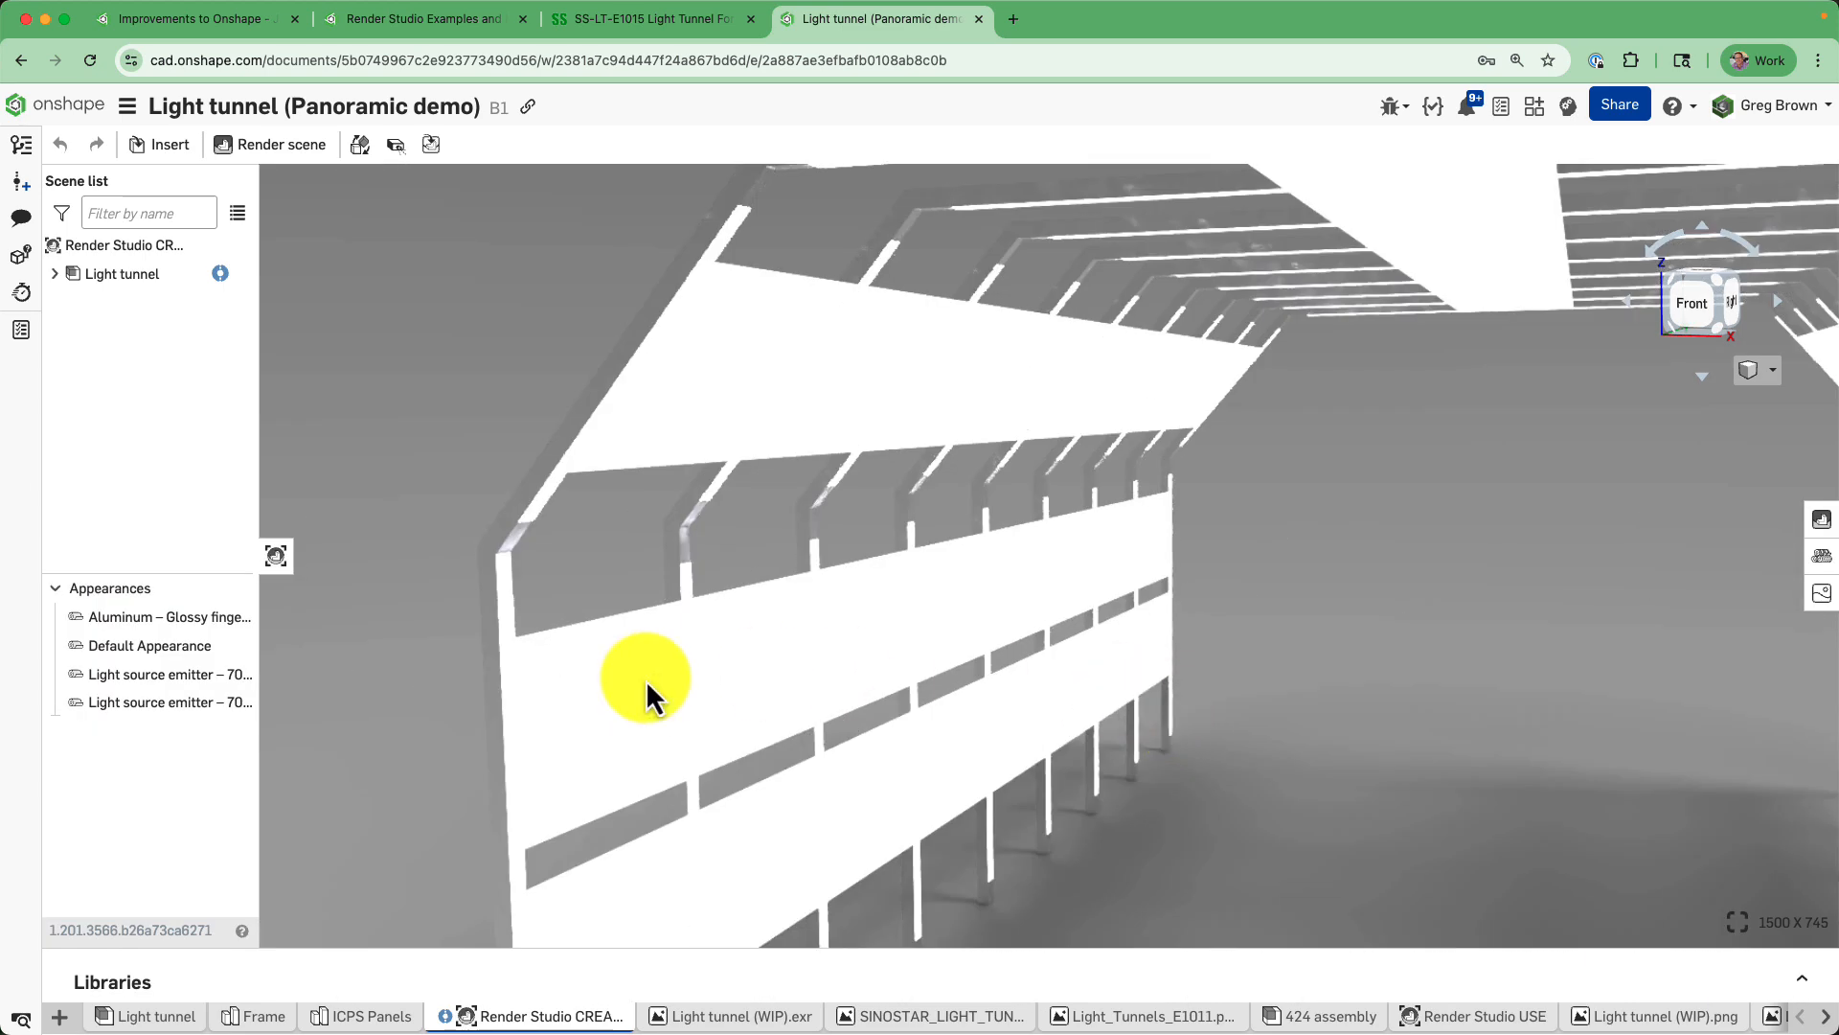
pyautogui.click(138, 674)
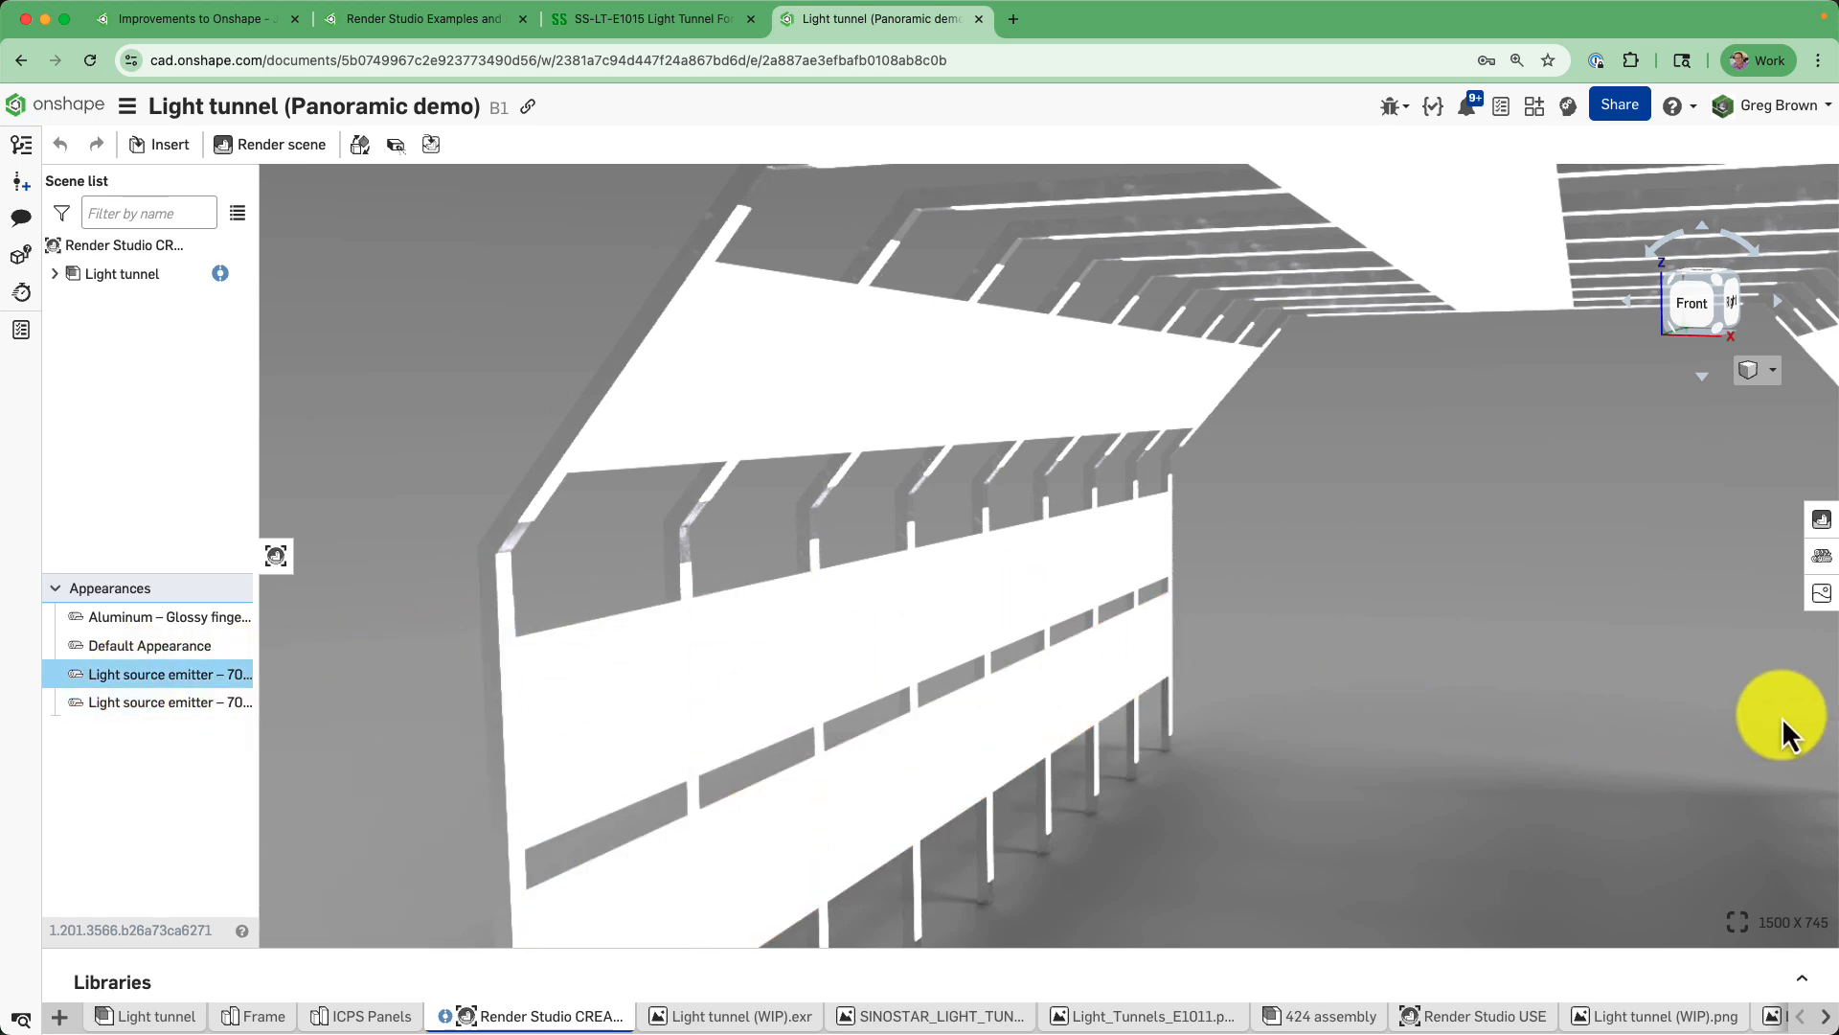
pyautogui.click(1823, 561)
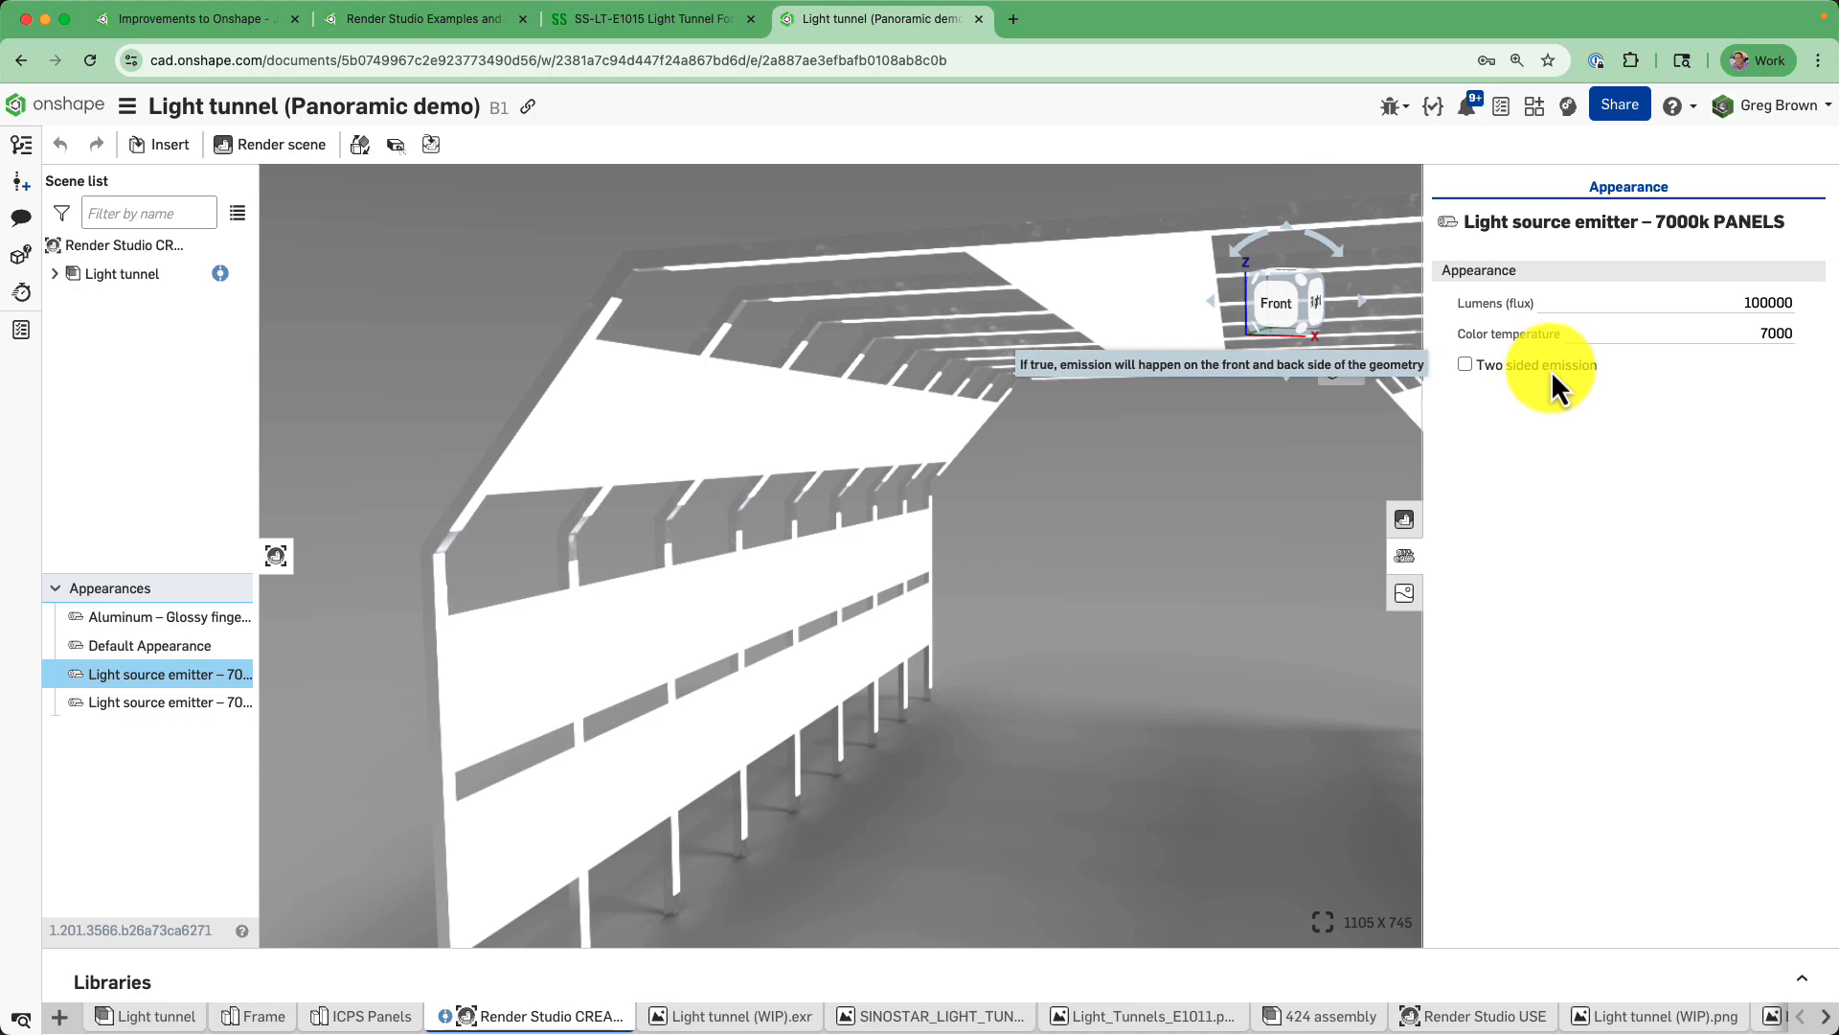
# Compare the emitting inner faces of the tunnel panels with their outer faces from several viewpoints.
pyautogui.moveTo(1054, 536); pyautogui.dragTo(1120, 546, button='right')
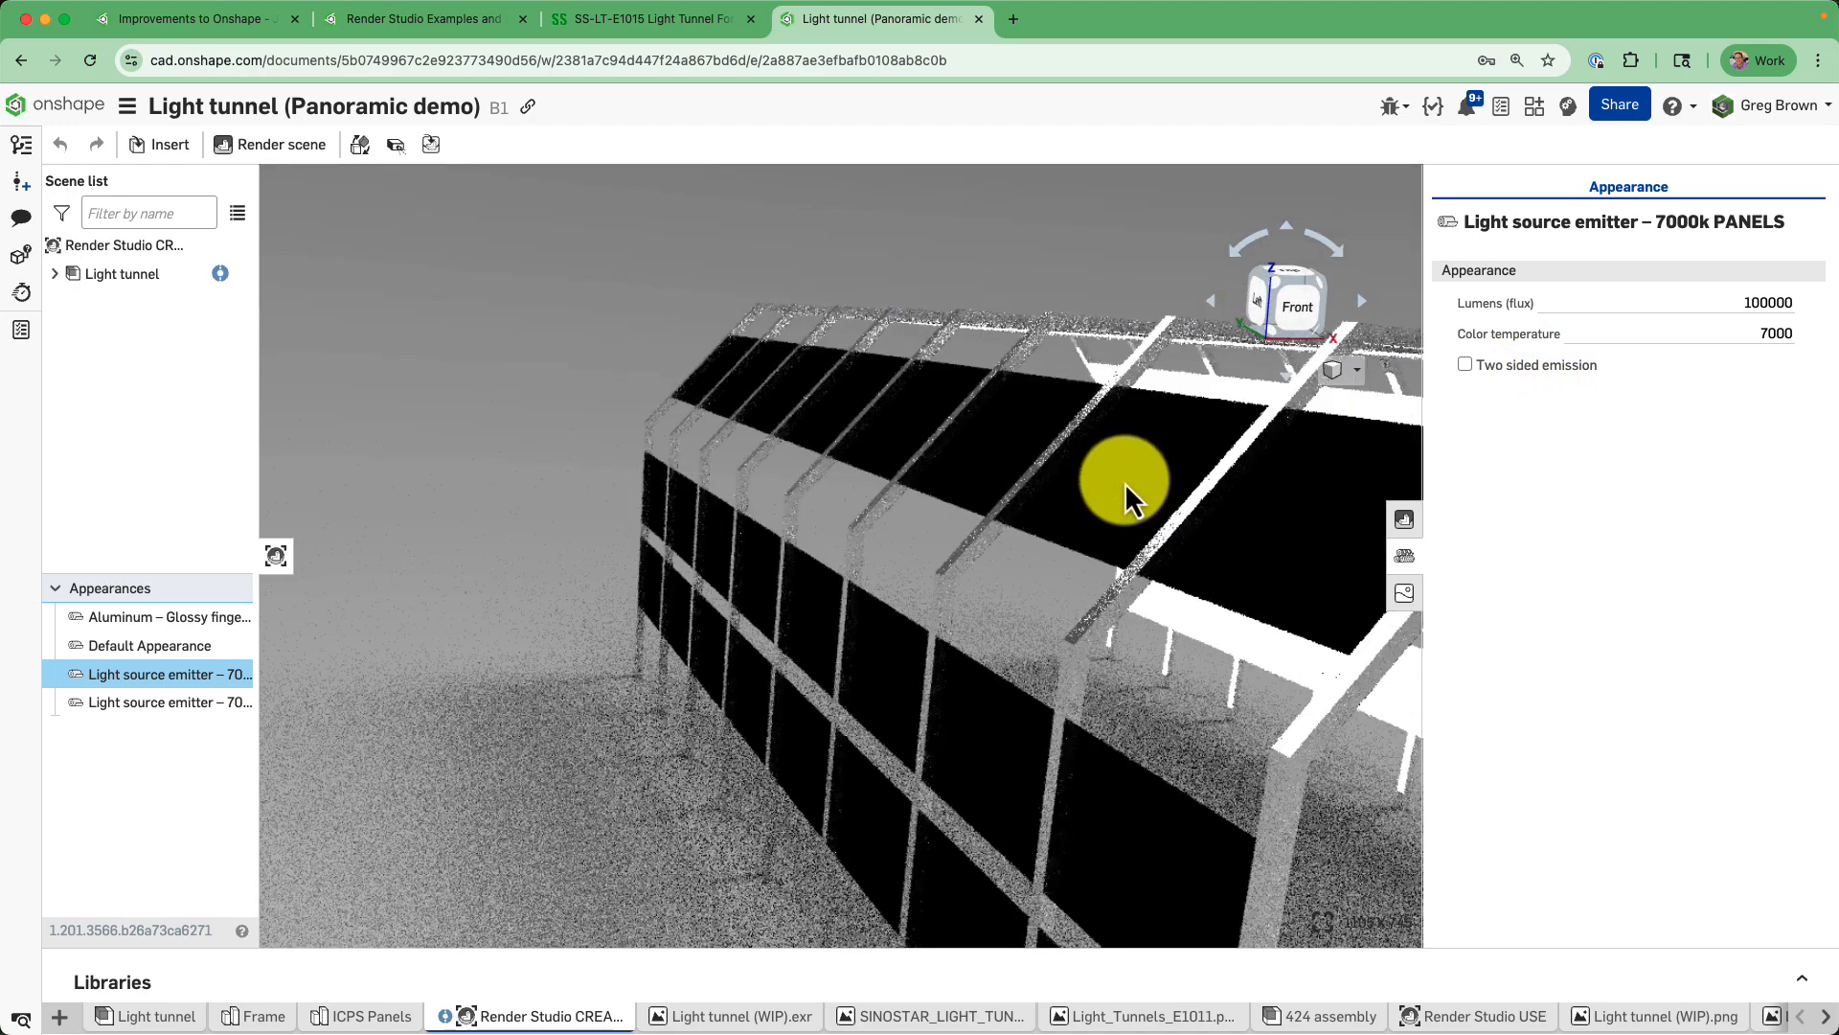
pyautogui.moveTo(1124, 481); pyautogui.dragTo(1076, 554, button='right')
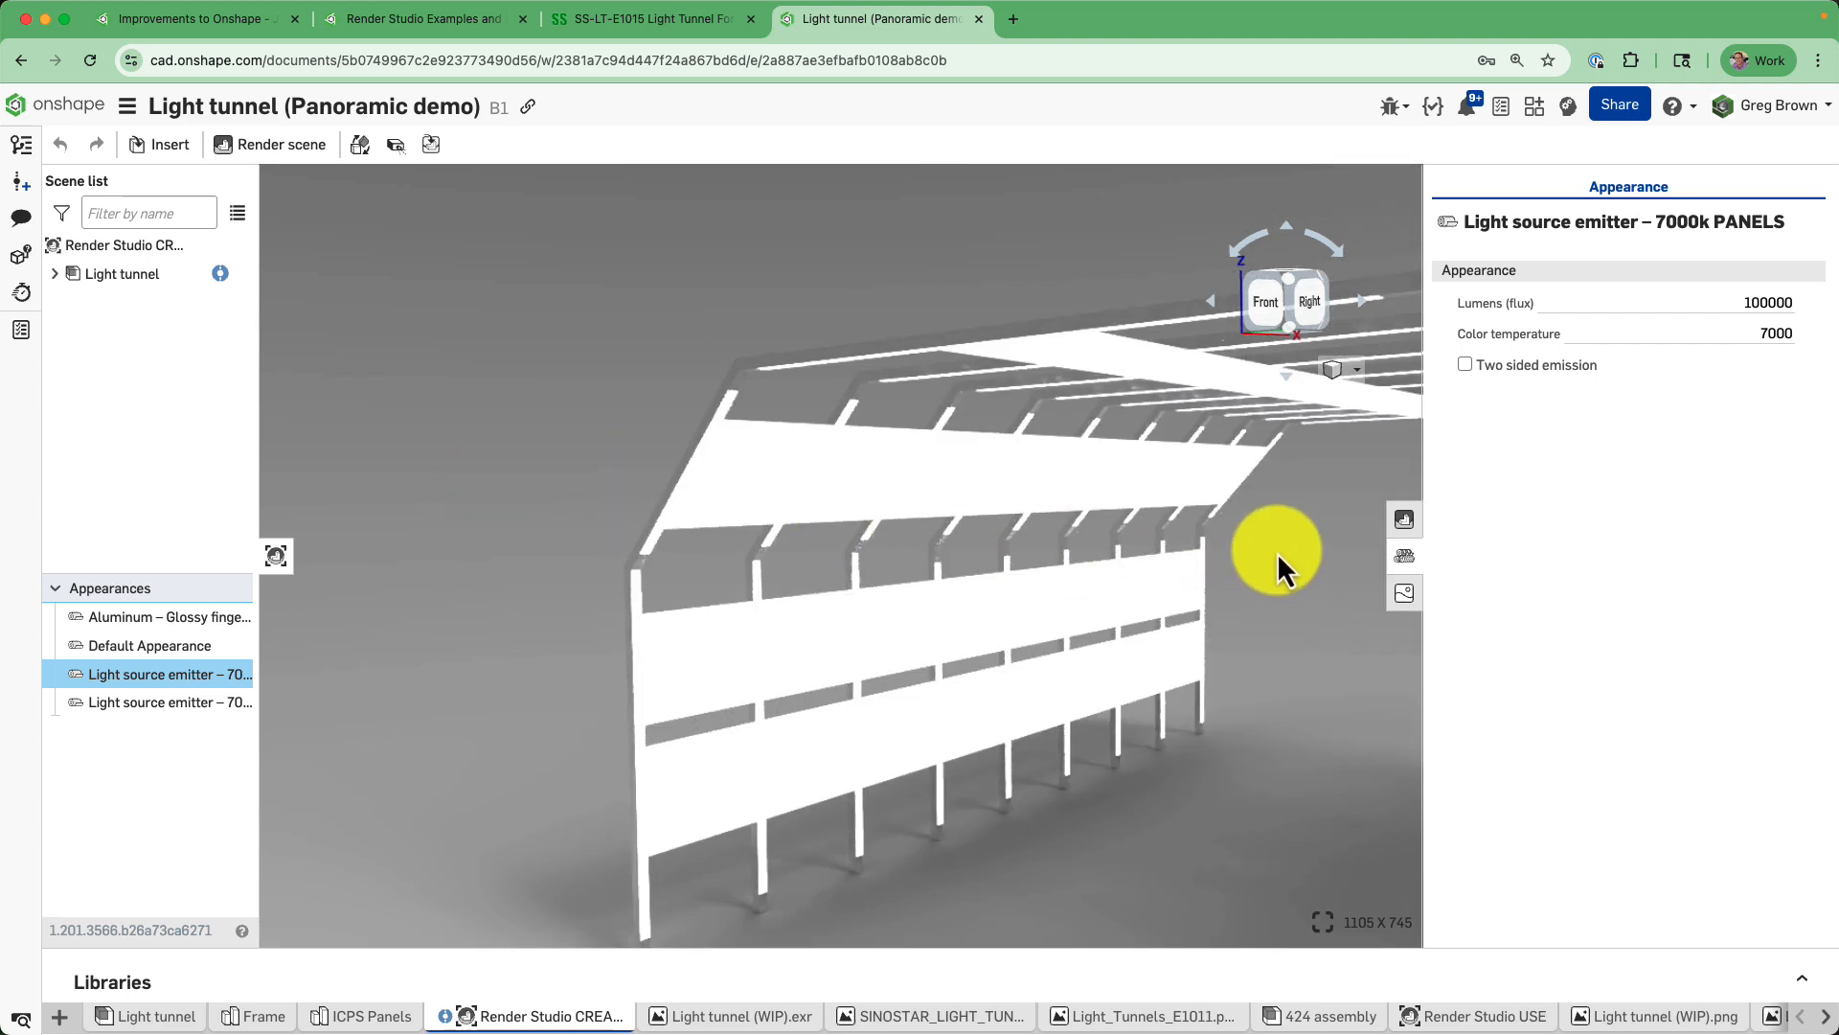
pyautogui.moveTo(1278, 551); pyautogui.dragTo(795, 573, button='right')
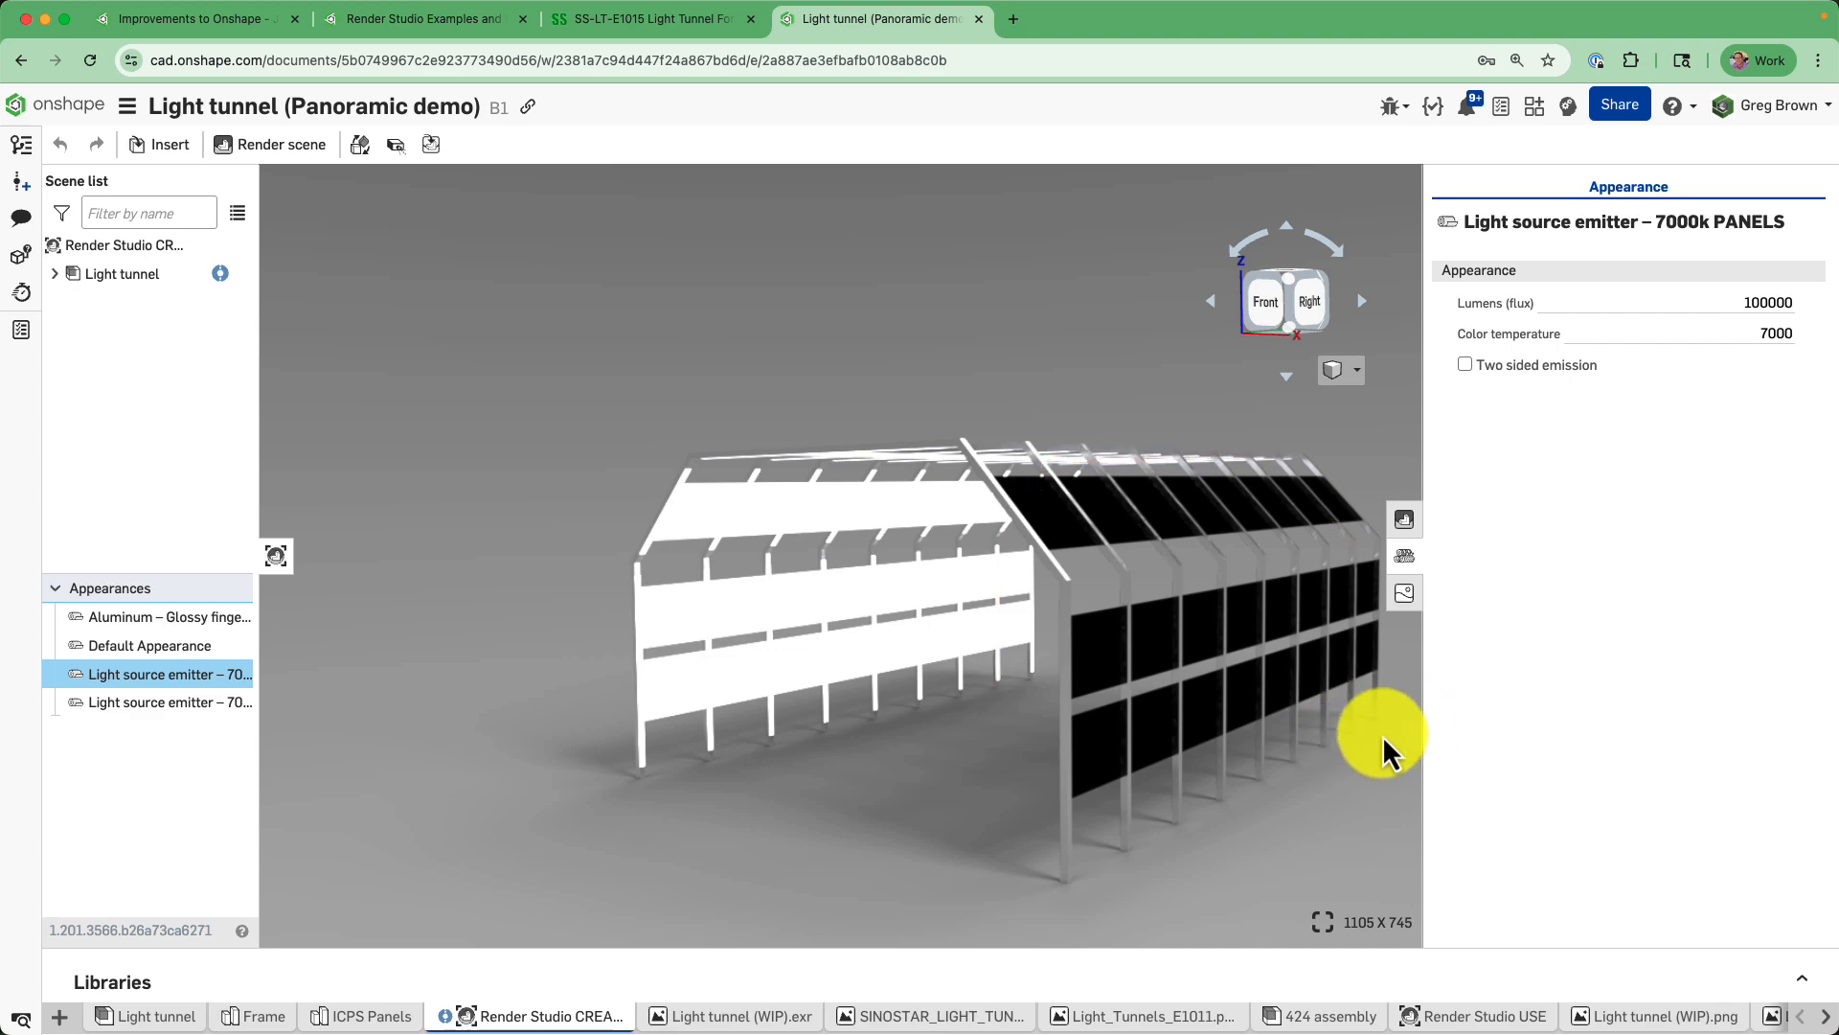
pyautogui.scroll(2, 1382, 734)
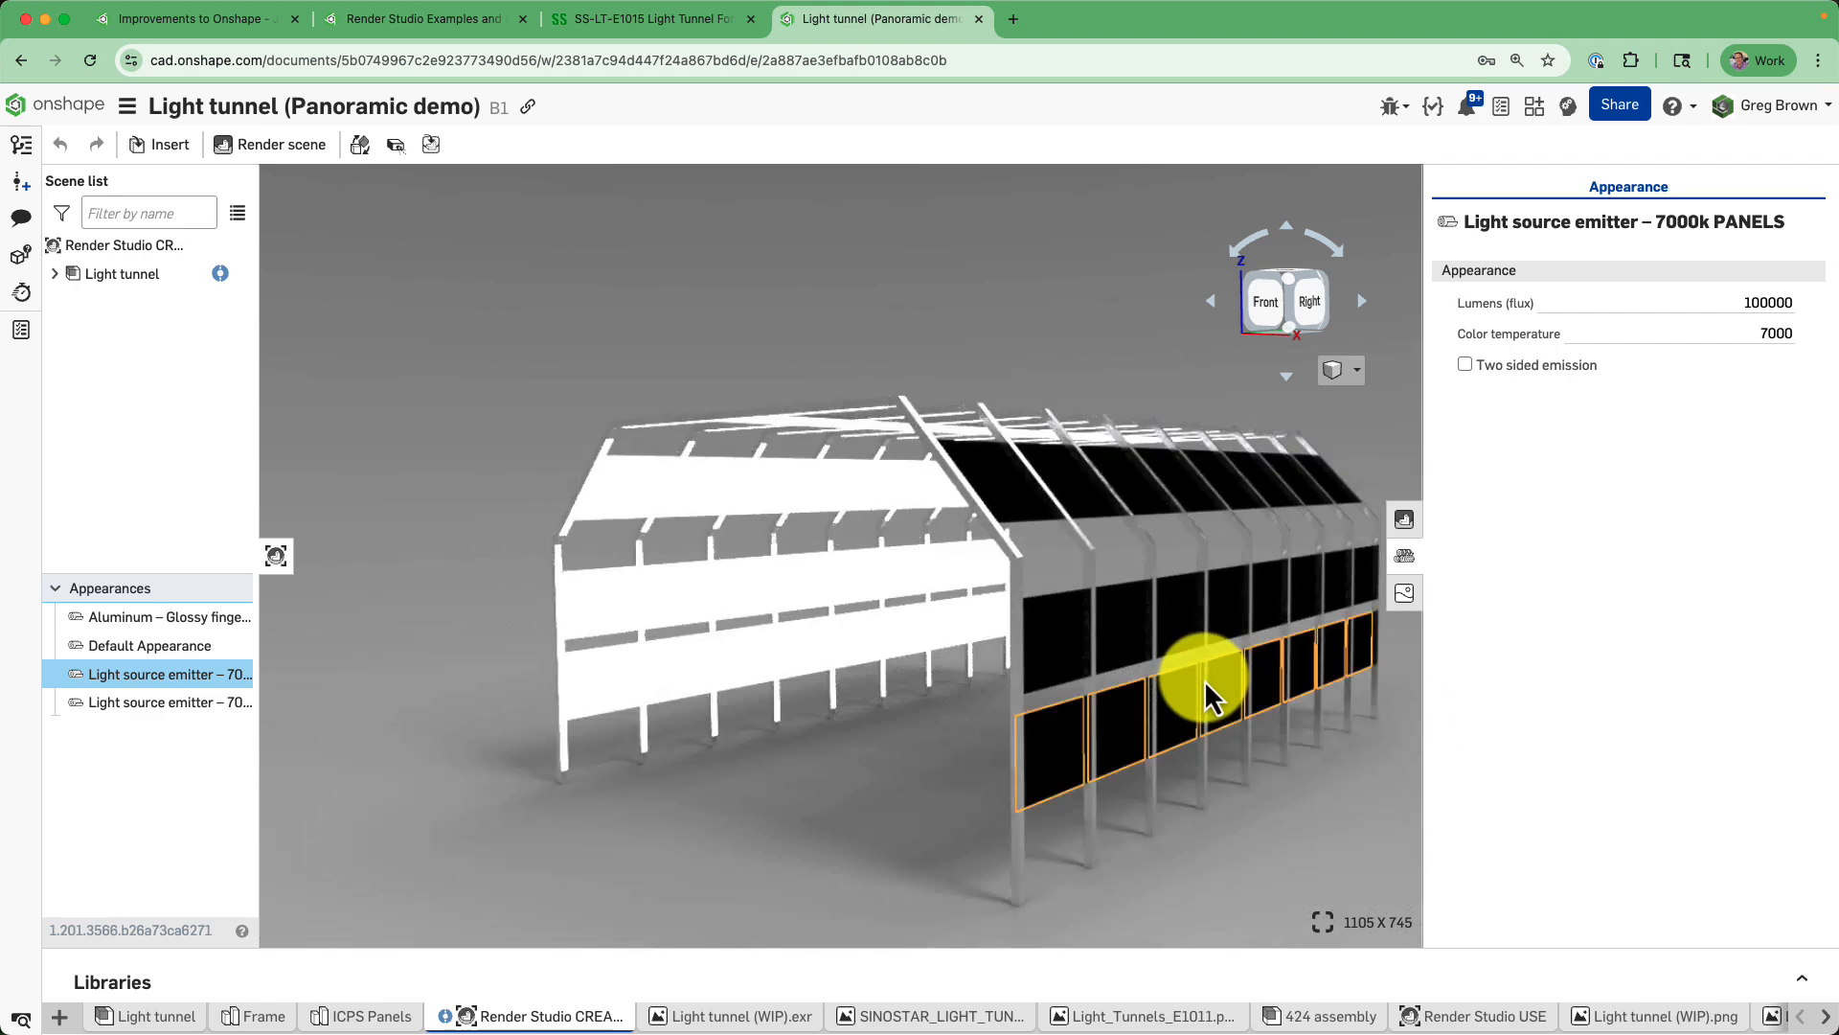
pyautogui.moveTo(1204, 680); pyautogui.dragTo(990, 601, button='right')
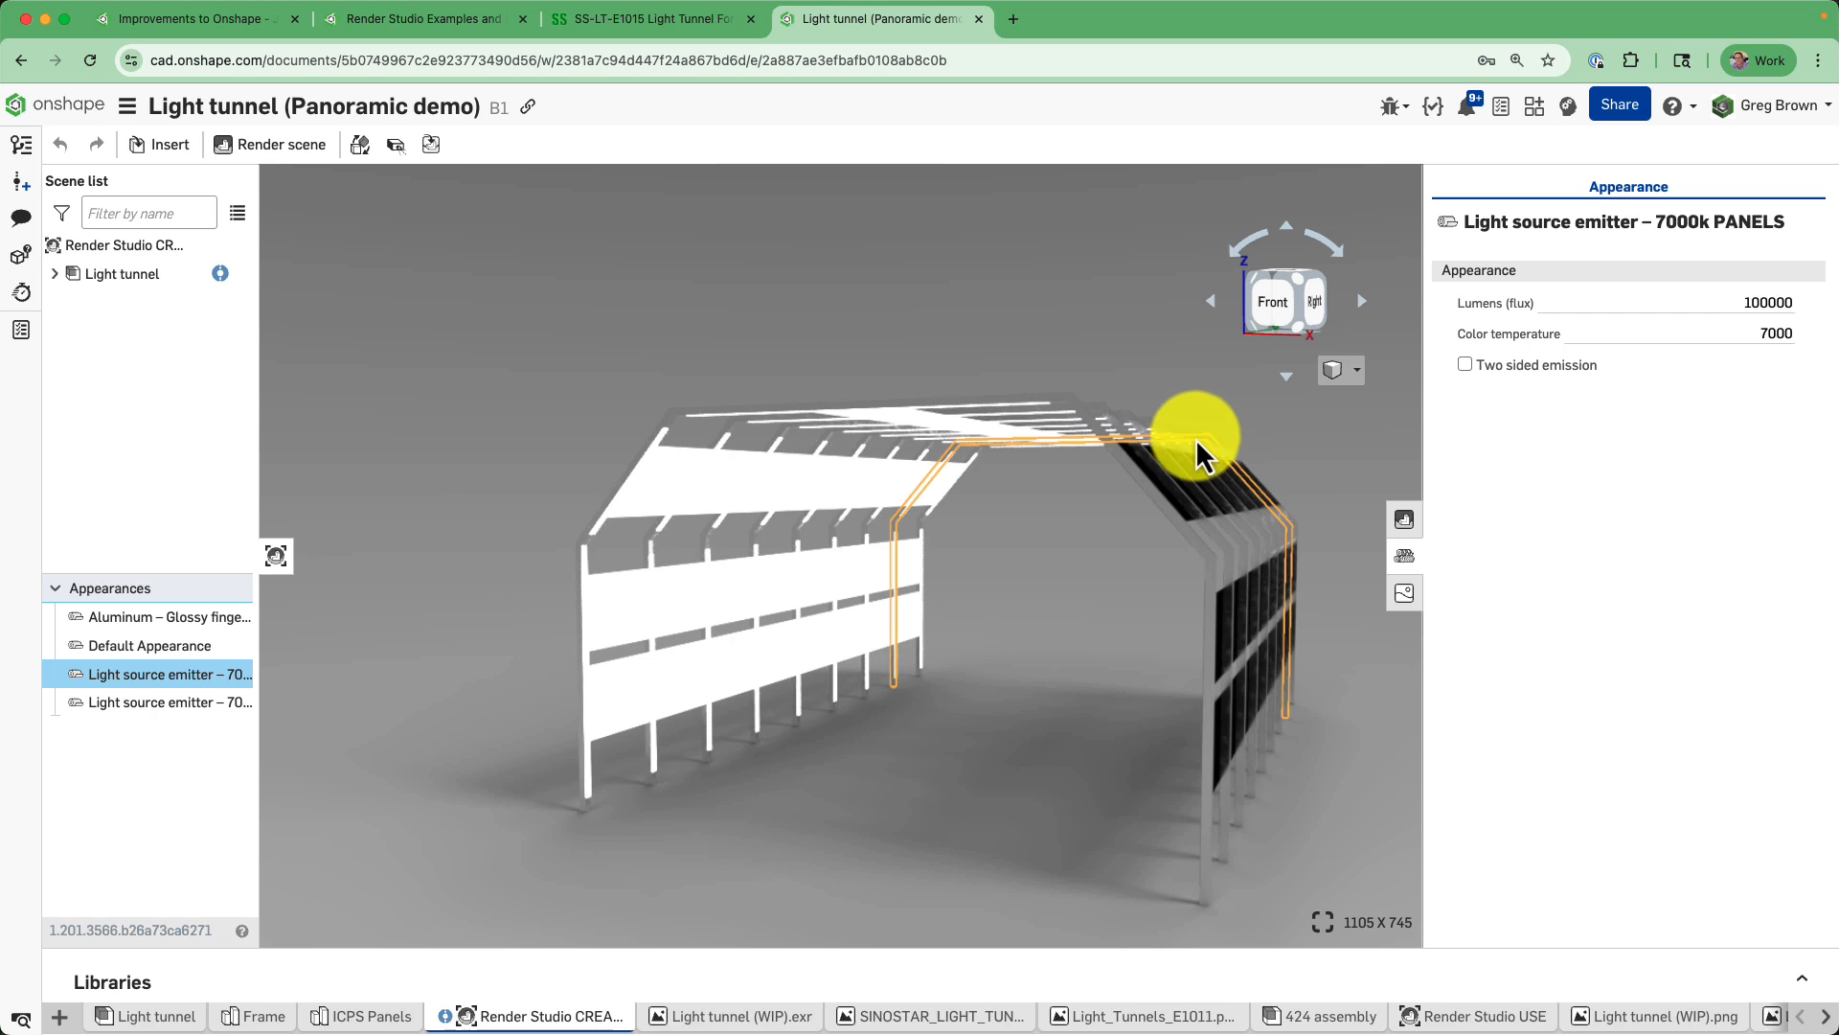
# Try a solid color background behind the light tunnel scene, then disable the background again.
pyautogui.click(1356, 371)
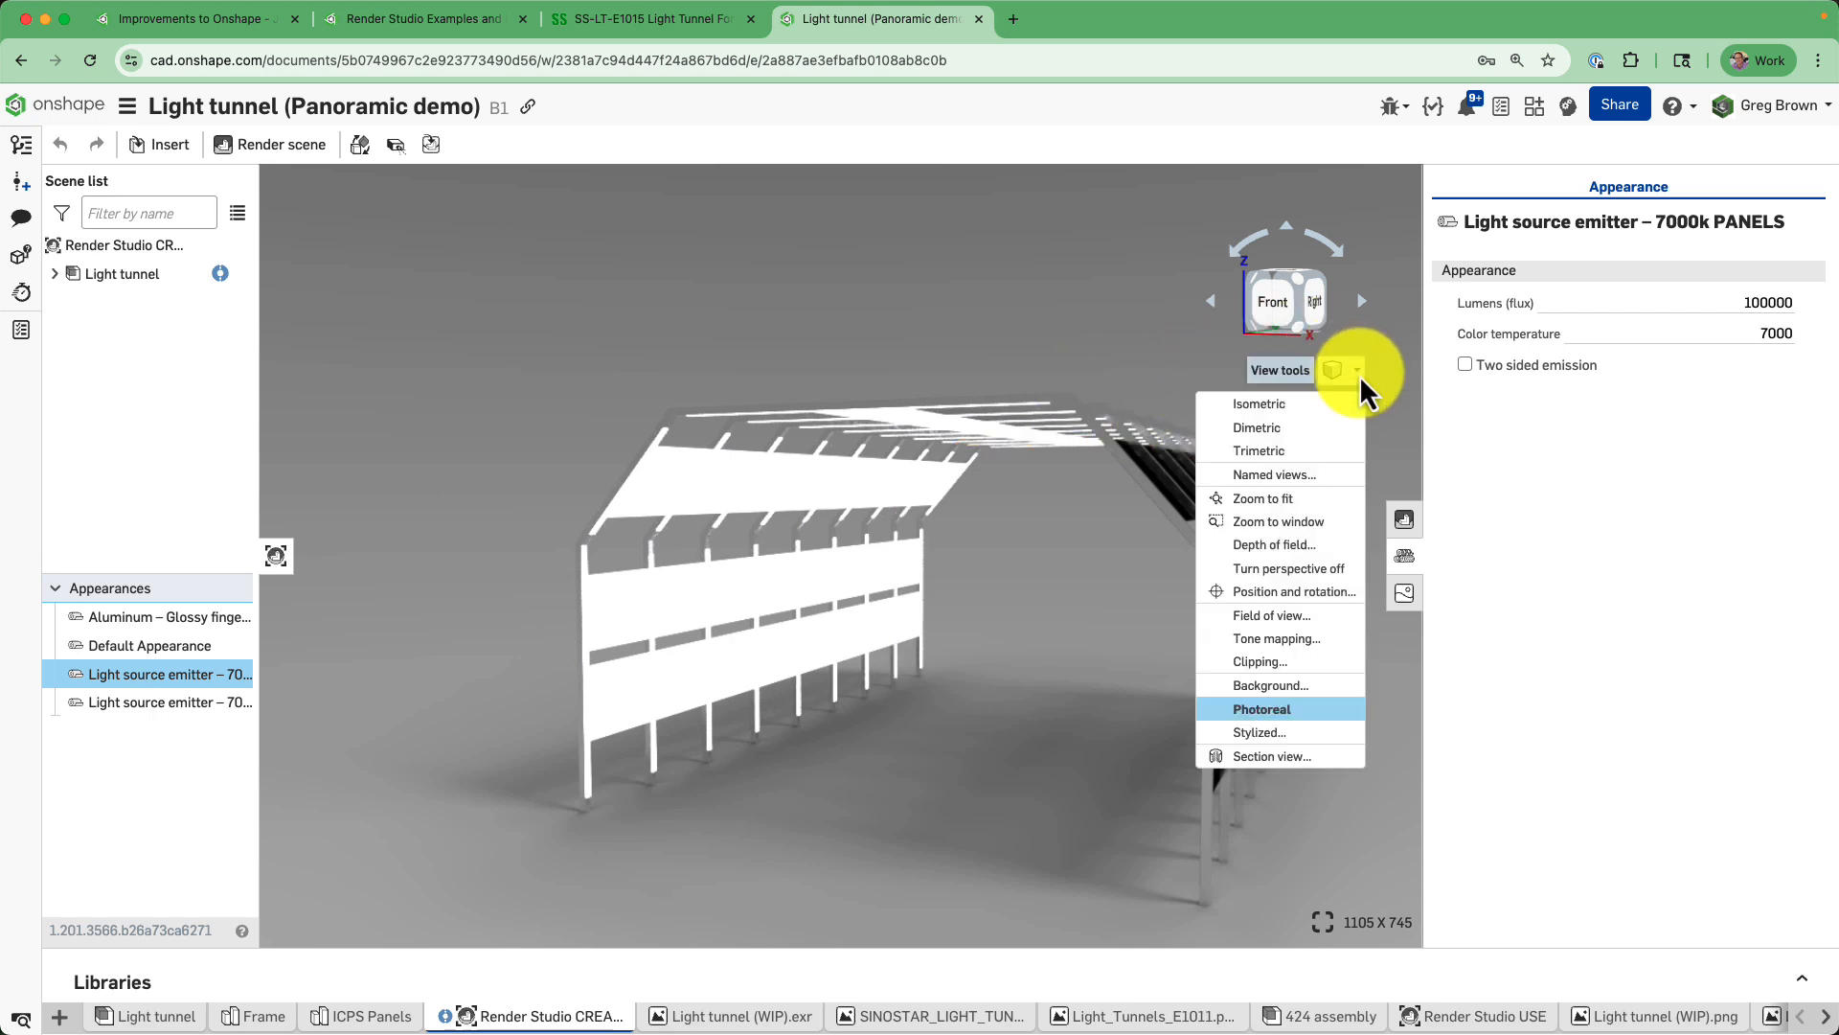
pyautogui.click(1289, 686)
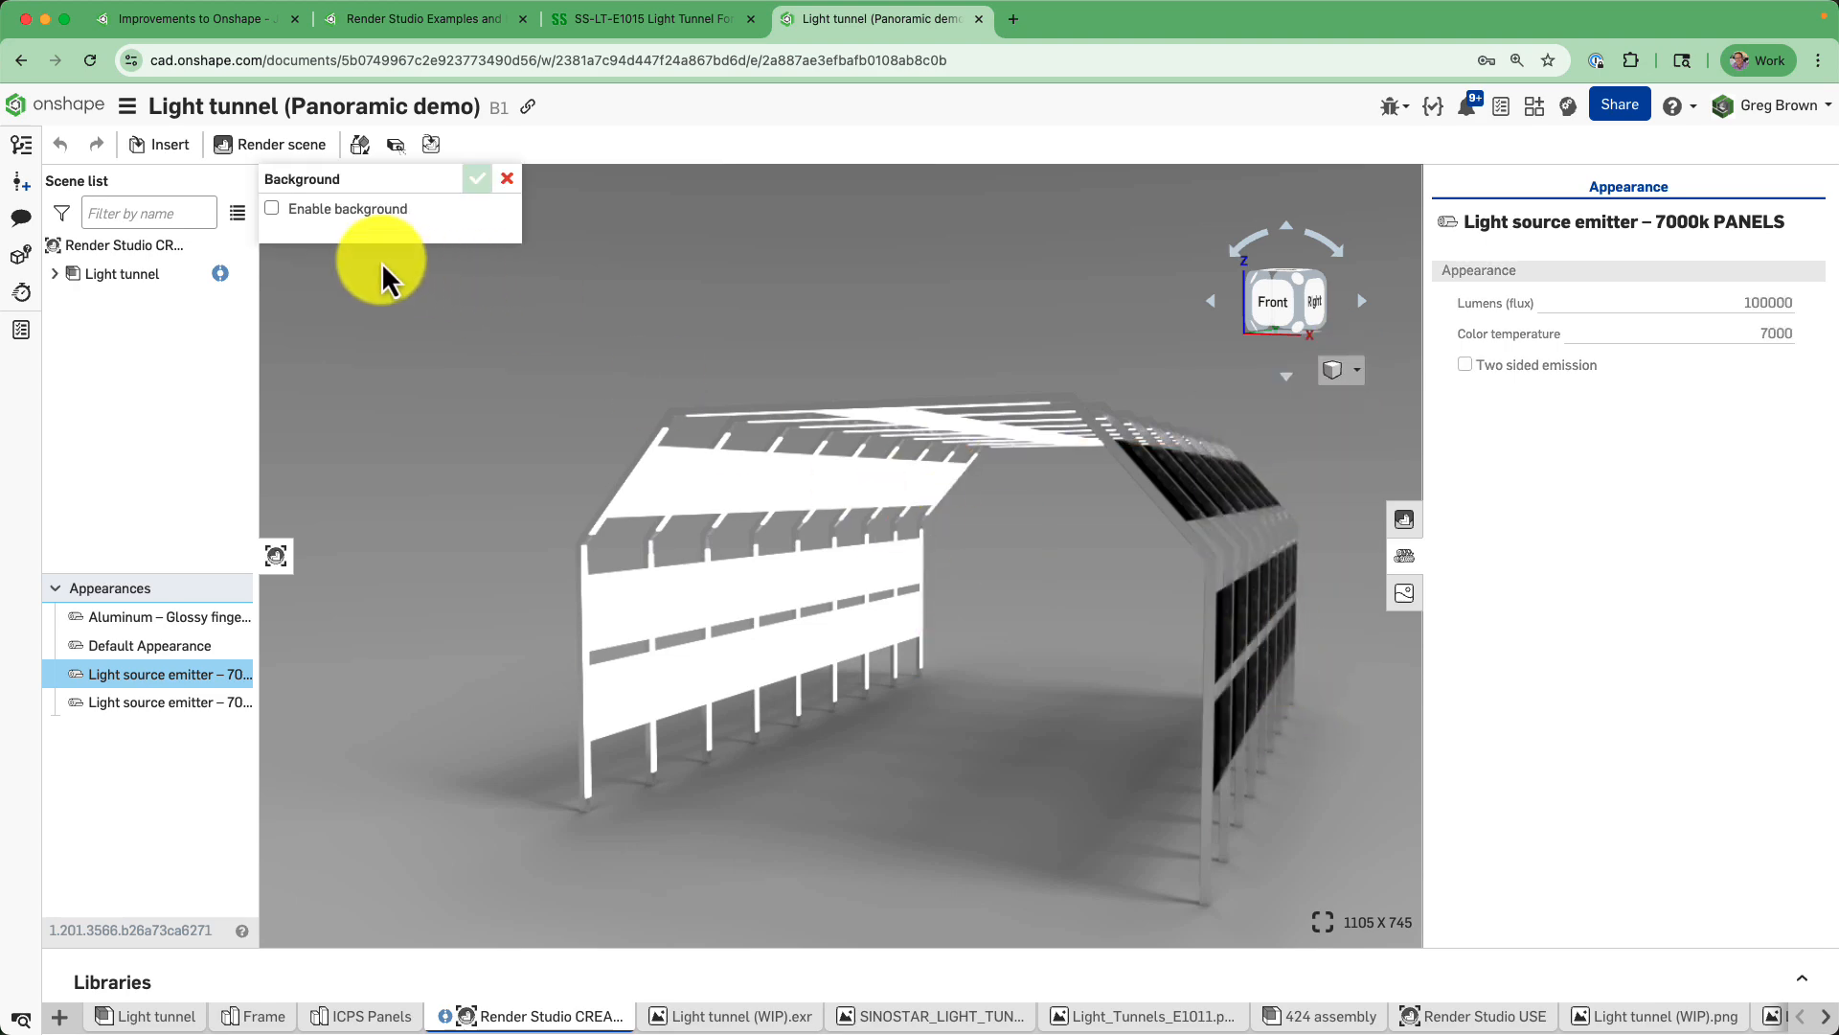
pyautogui.click(272, 209)
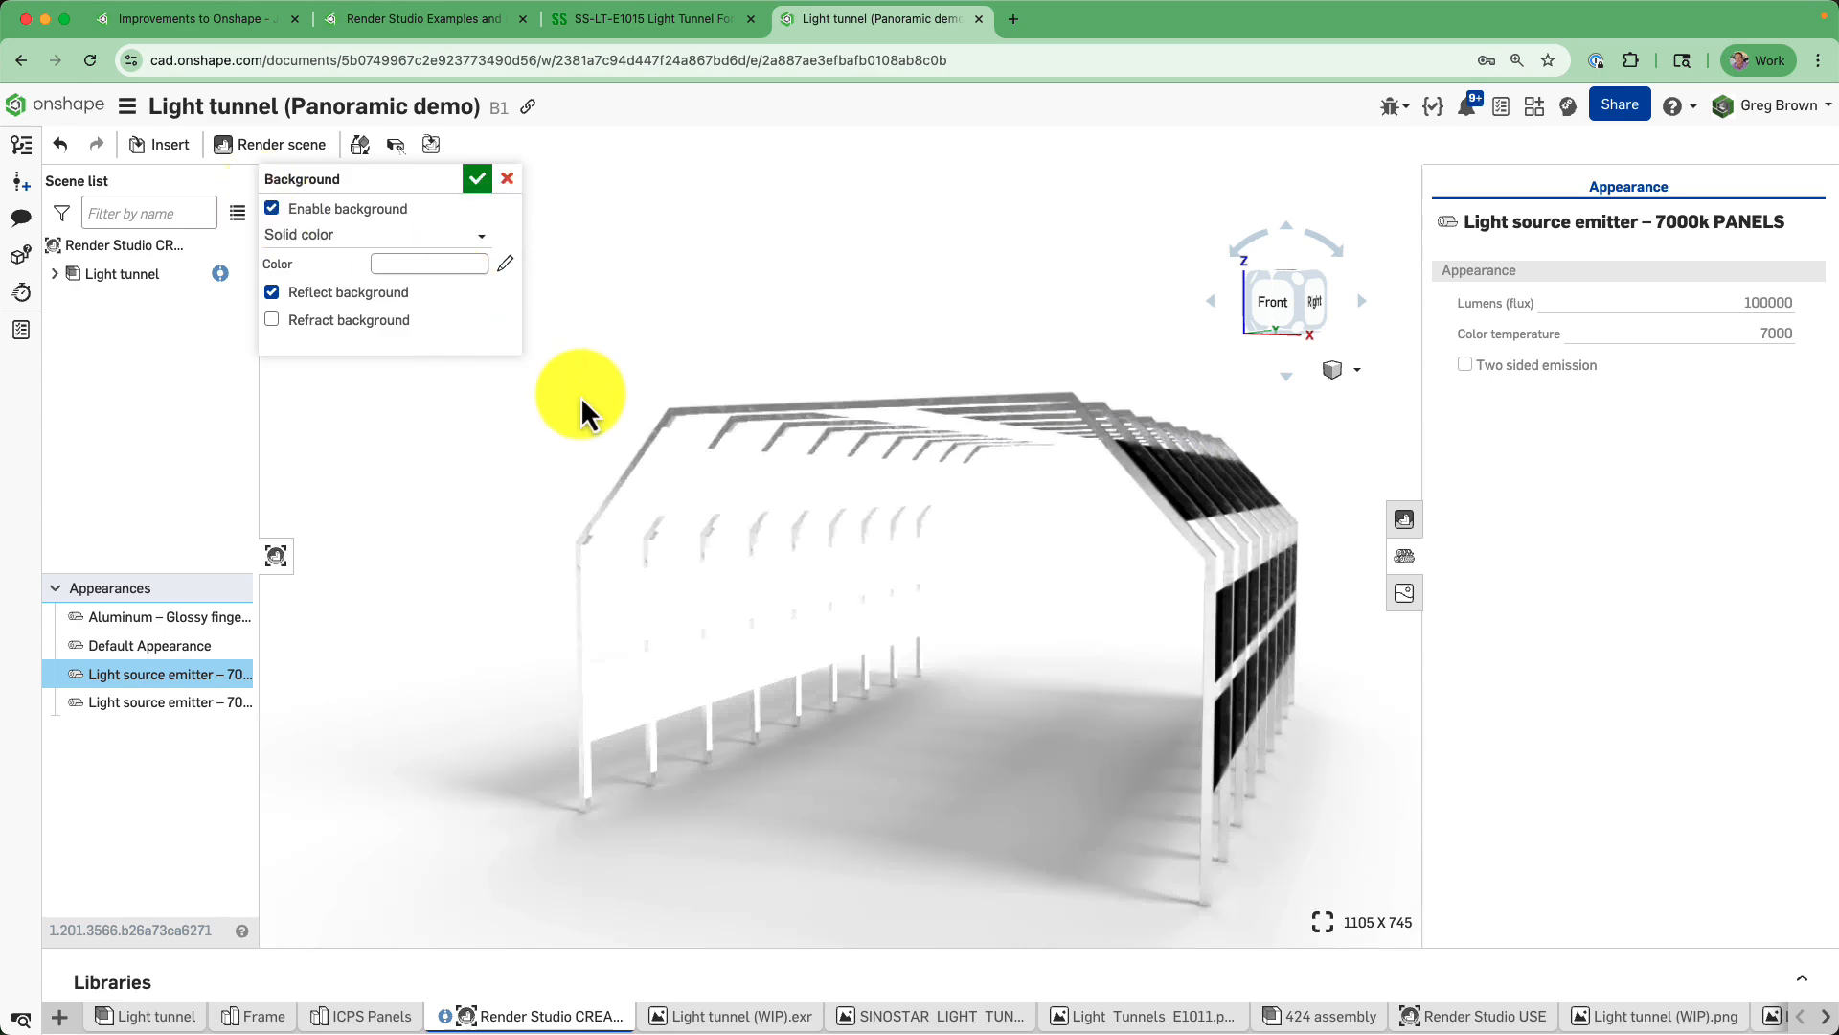
pyautogui.click(273, 209)
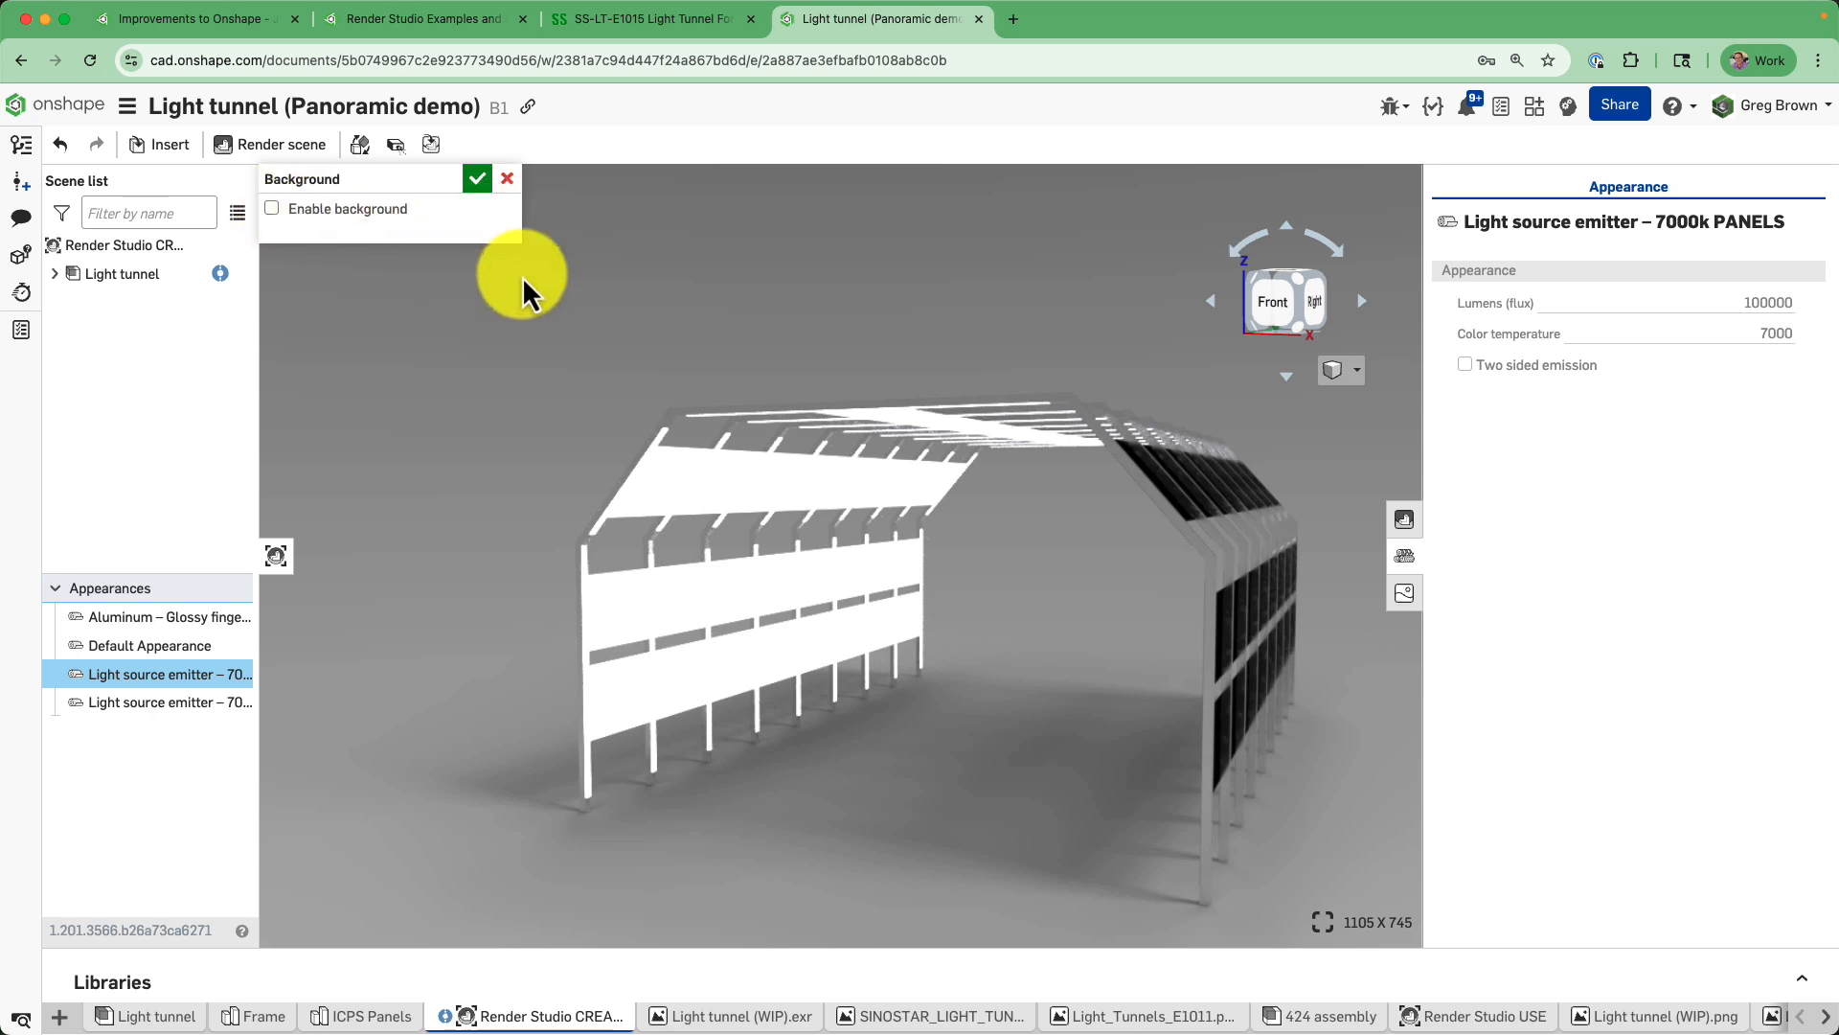
pyautogui.click(479, 182)
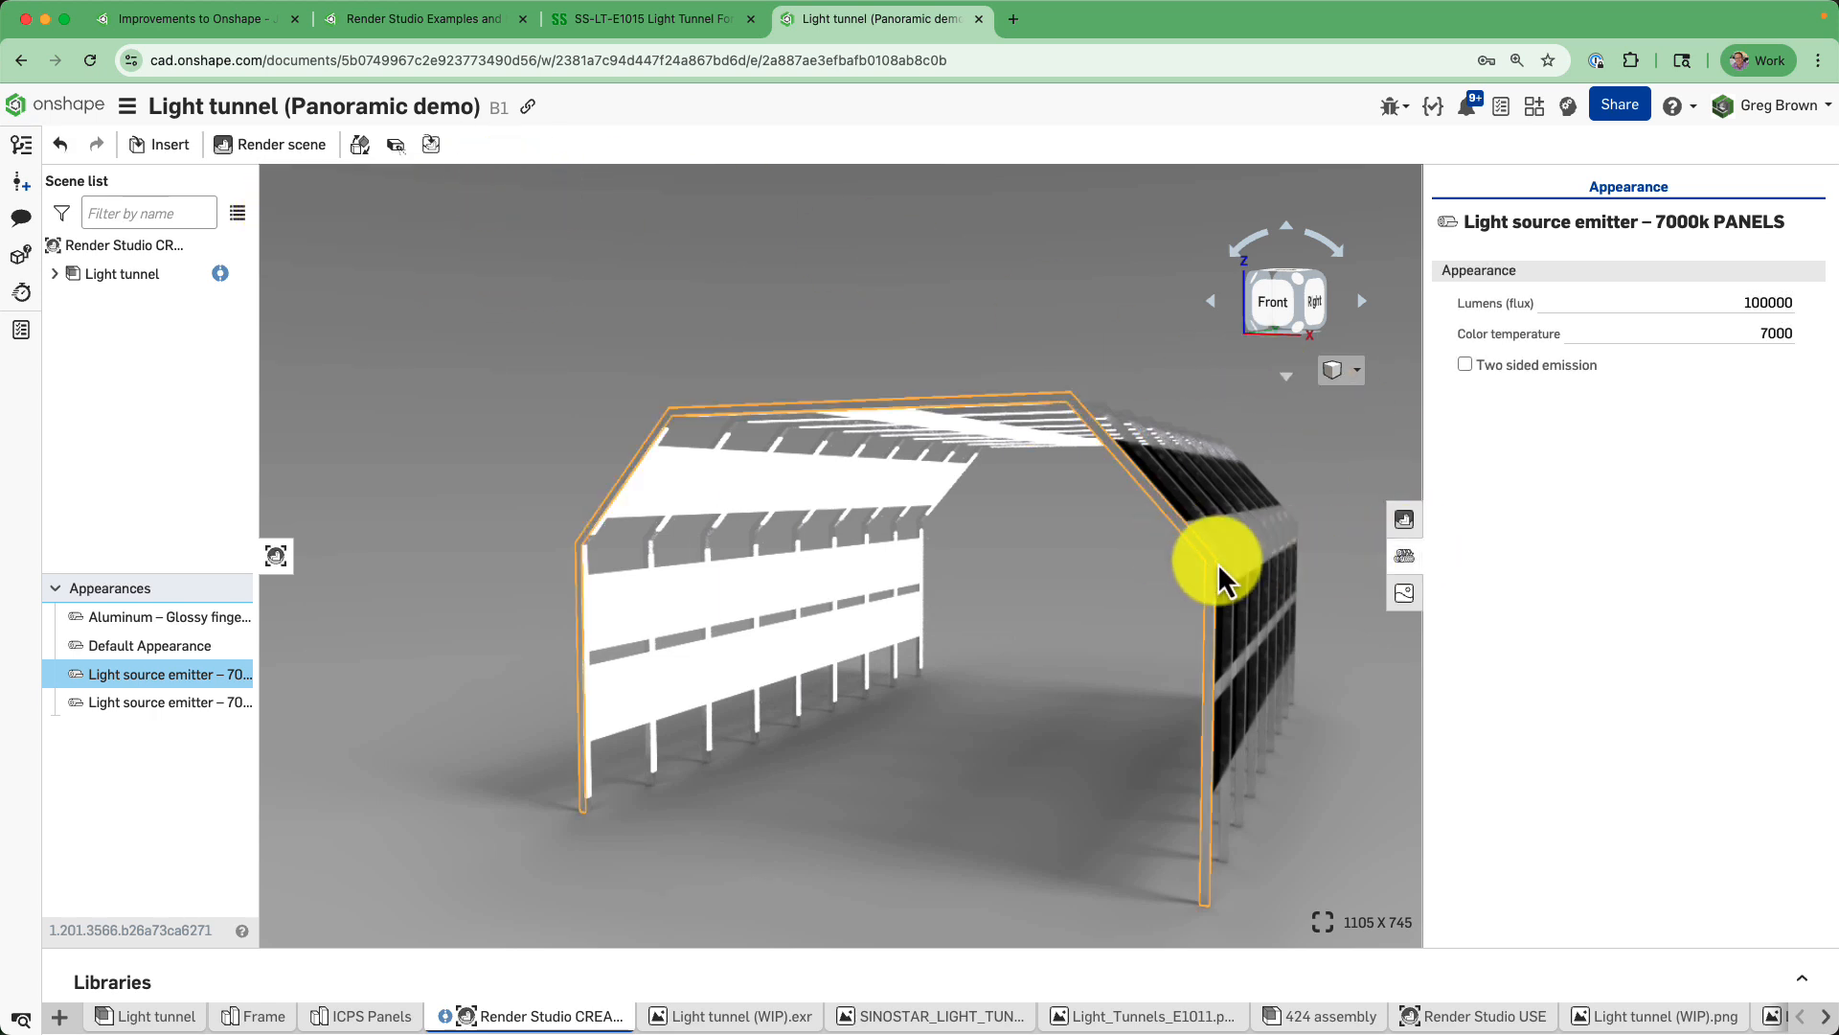
# Set the environment dome's lighting intensity to 0 so only the emitter panels light the scene.
pyautogui.click(1410, 596)
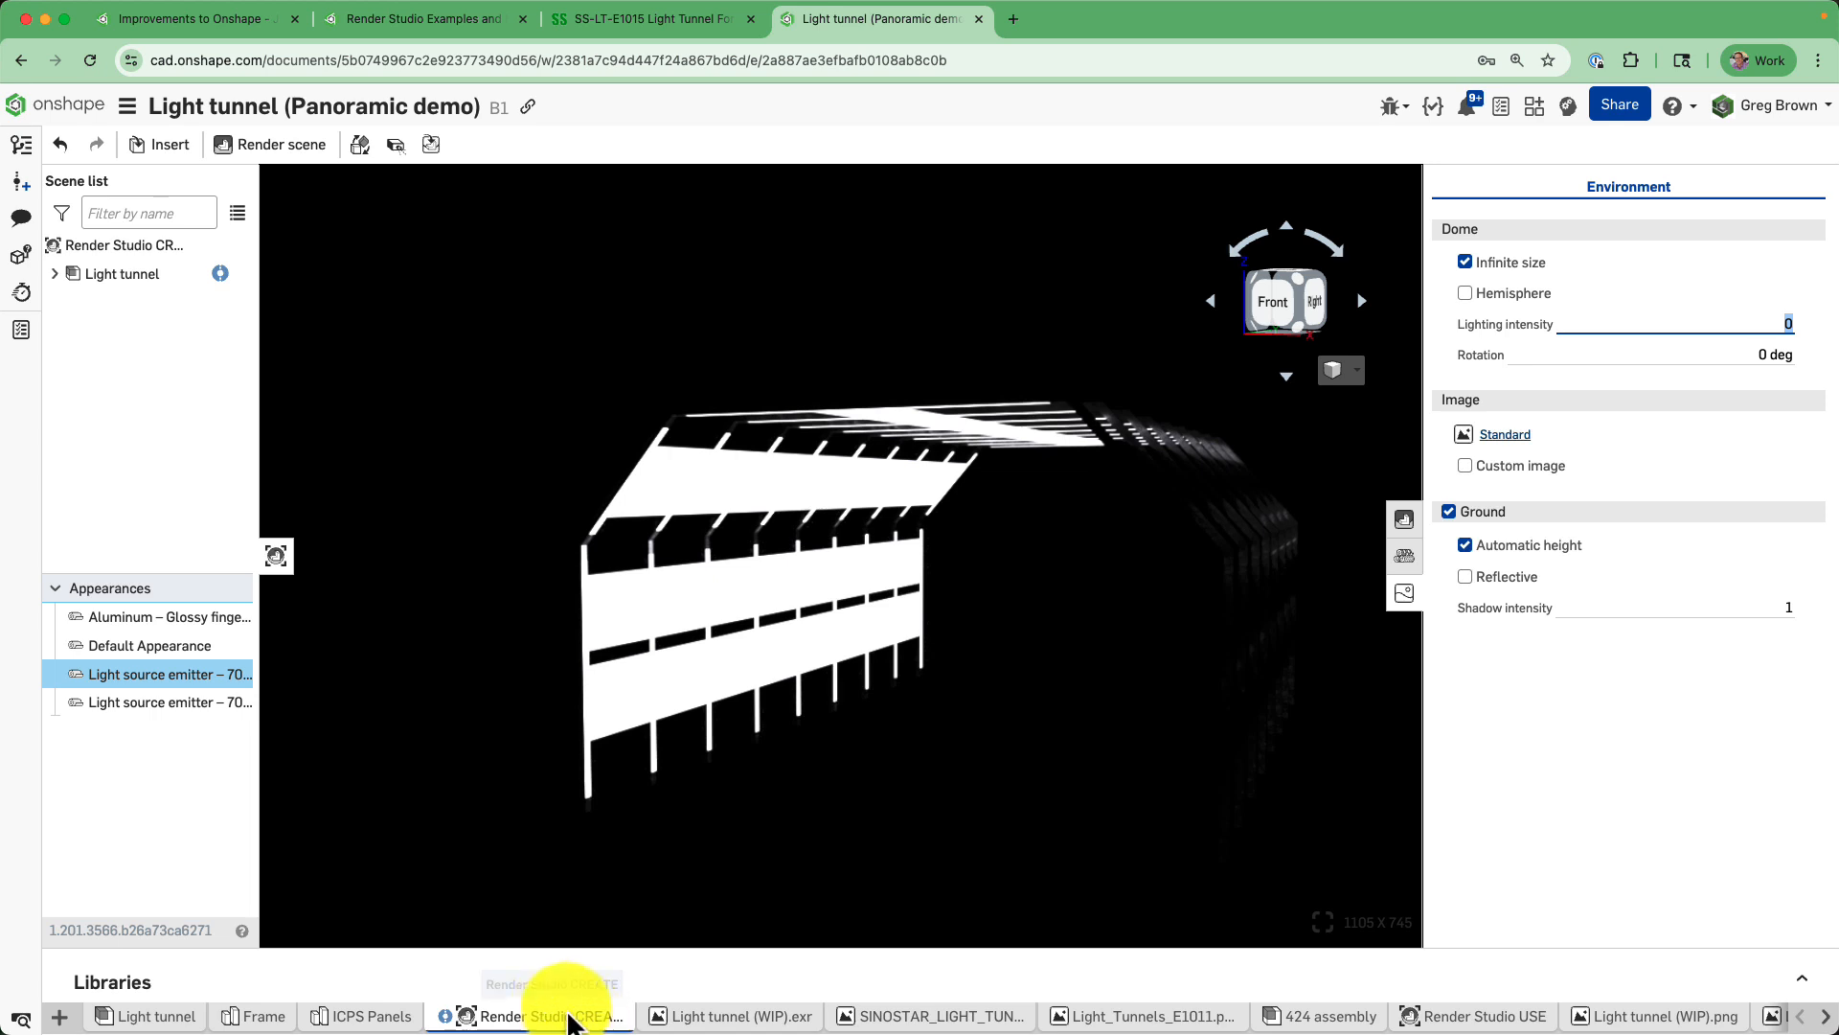
pyautogui.moveTo(565, 1015)
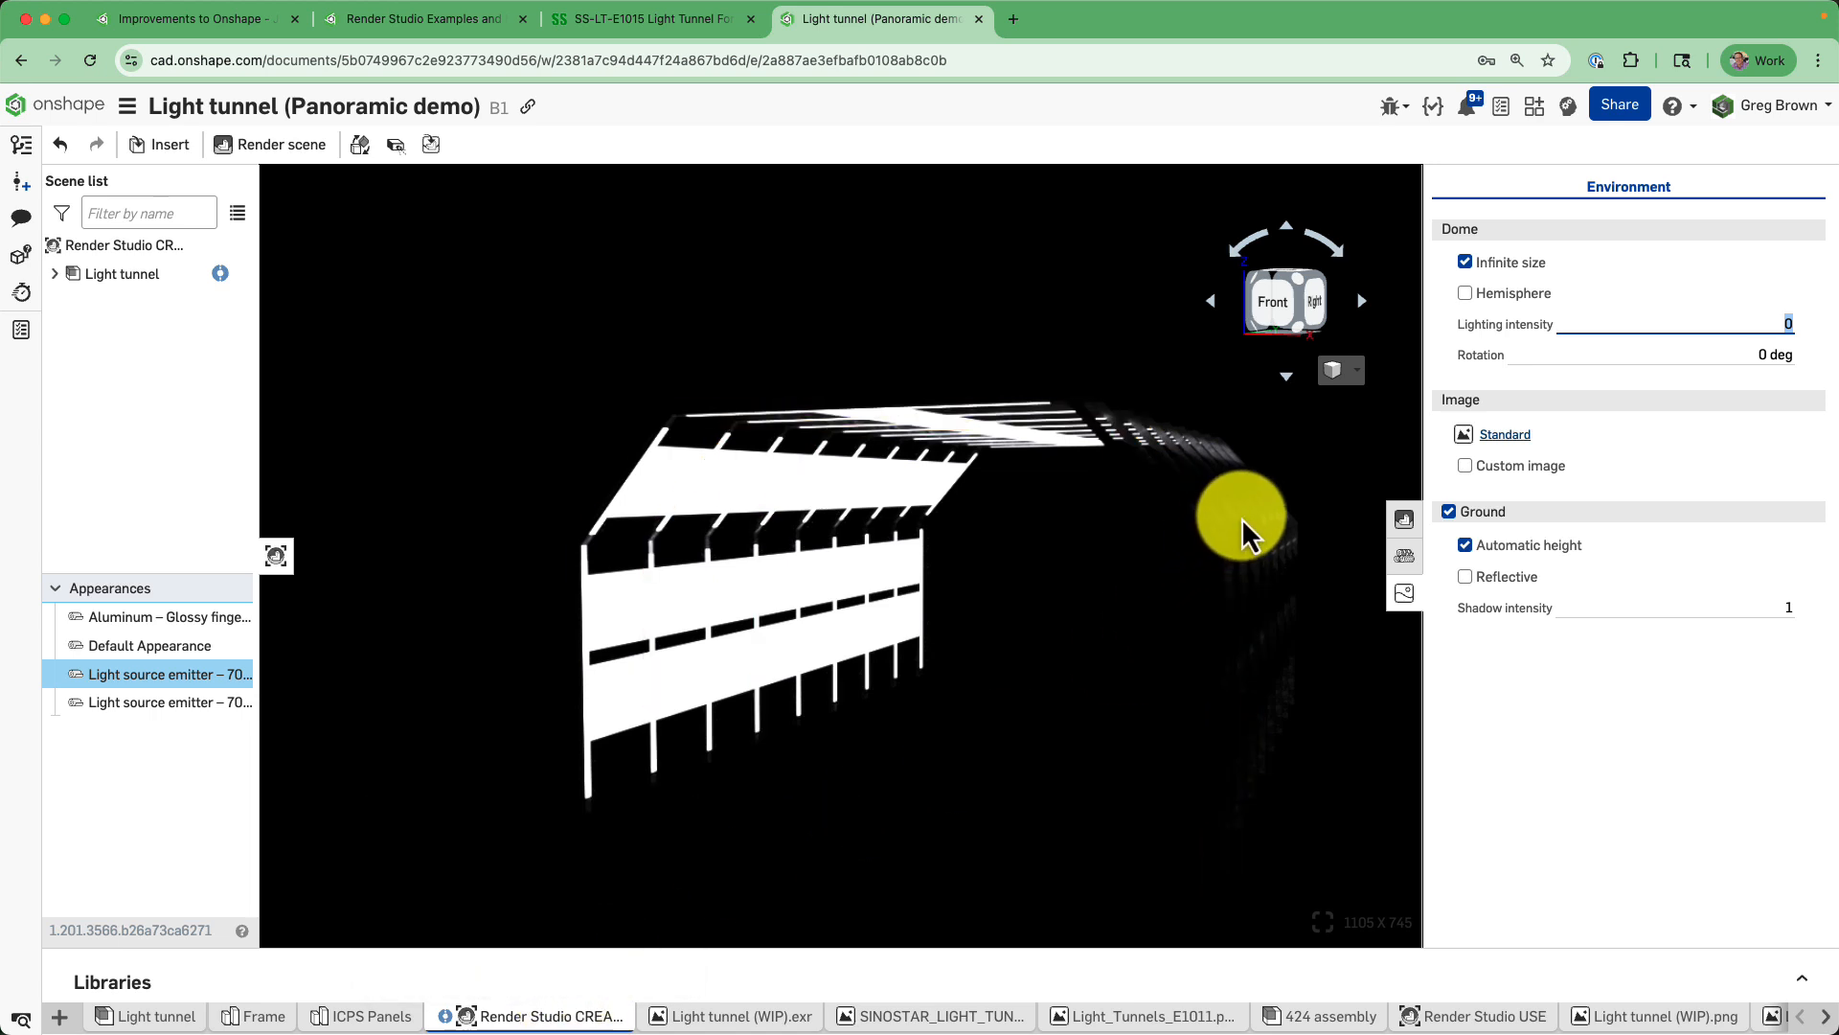
# Open the numeric view position and rotation settings and move their dialog nearer the tunnel.
pyautogui.click(1358, 377)
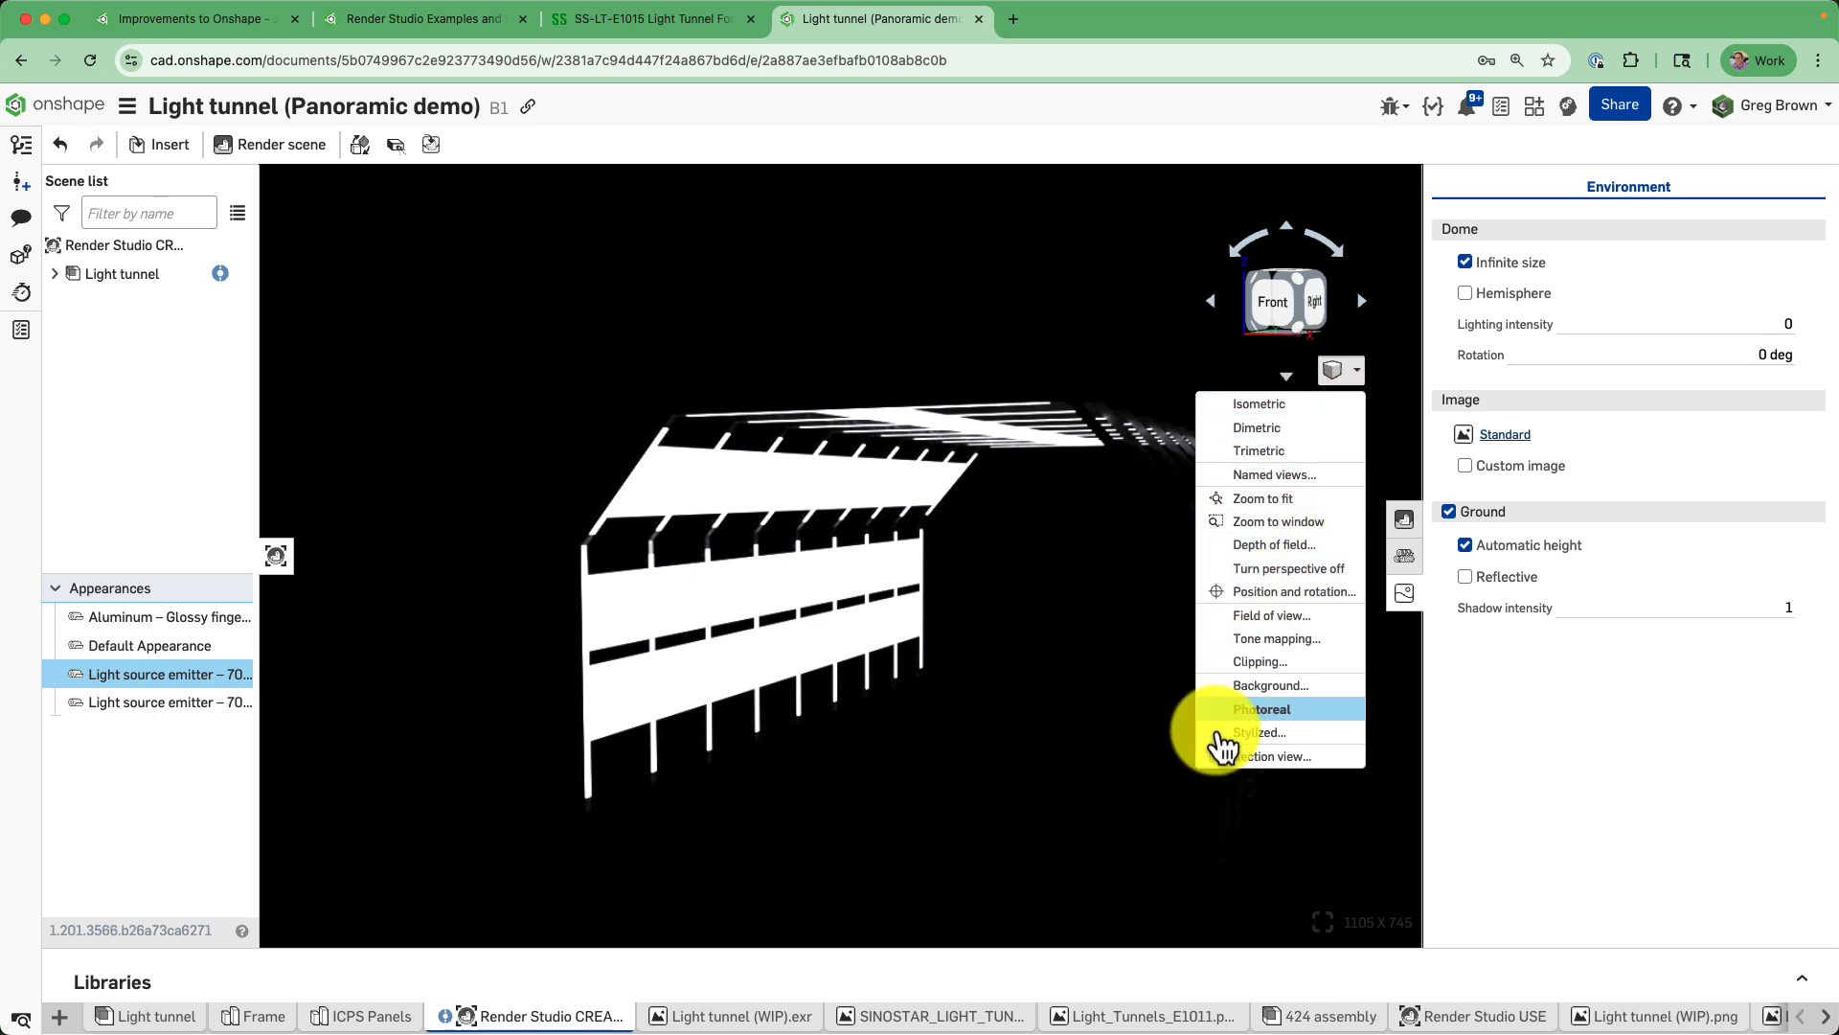
pyautogui.click(1354, 379)
pyautogui.click(1357, 383)
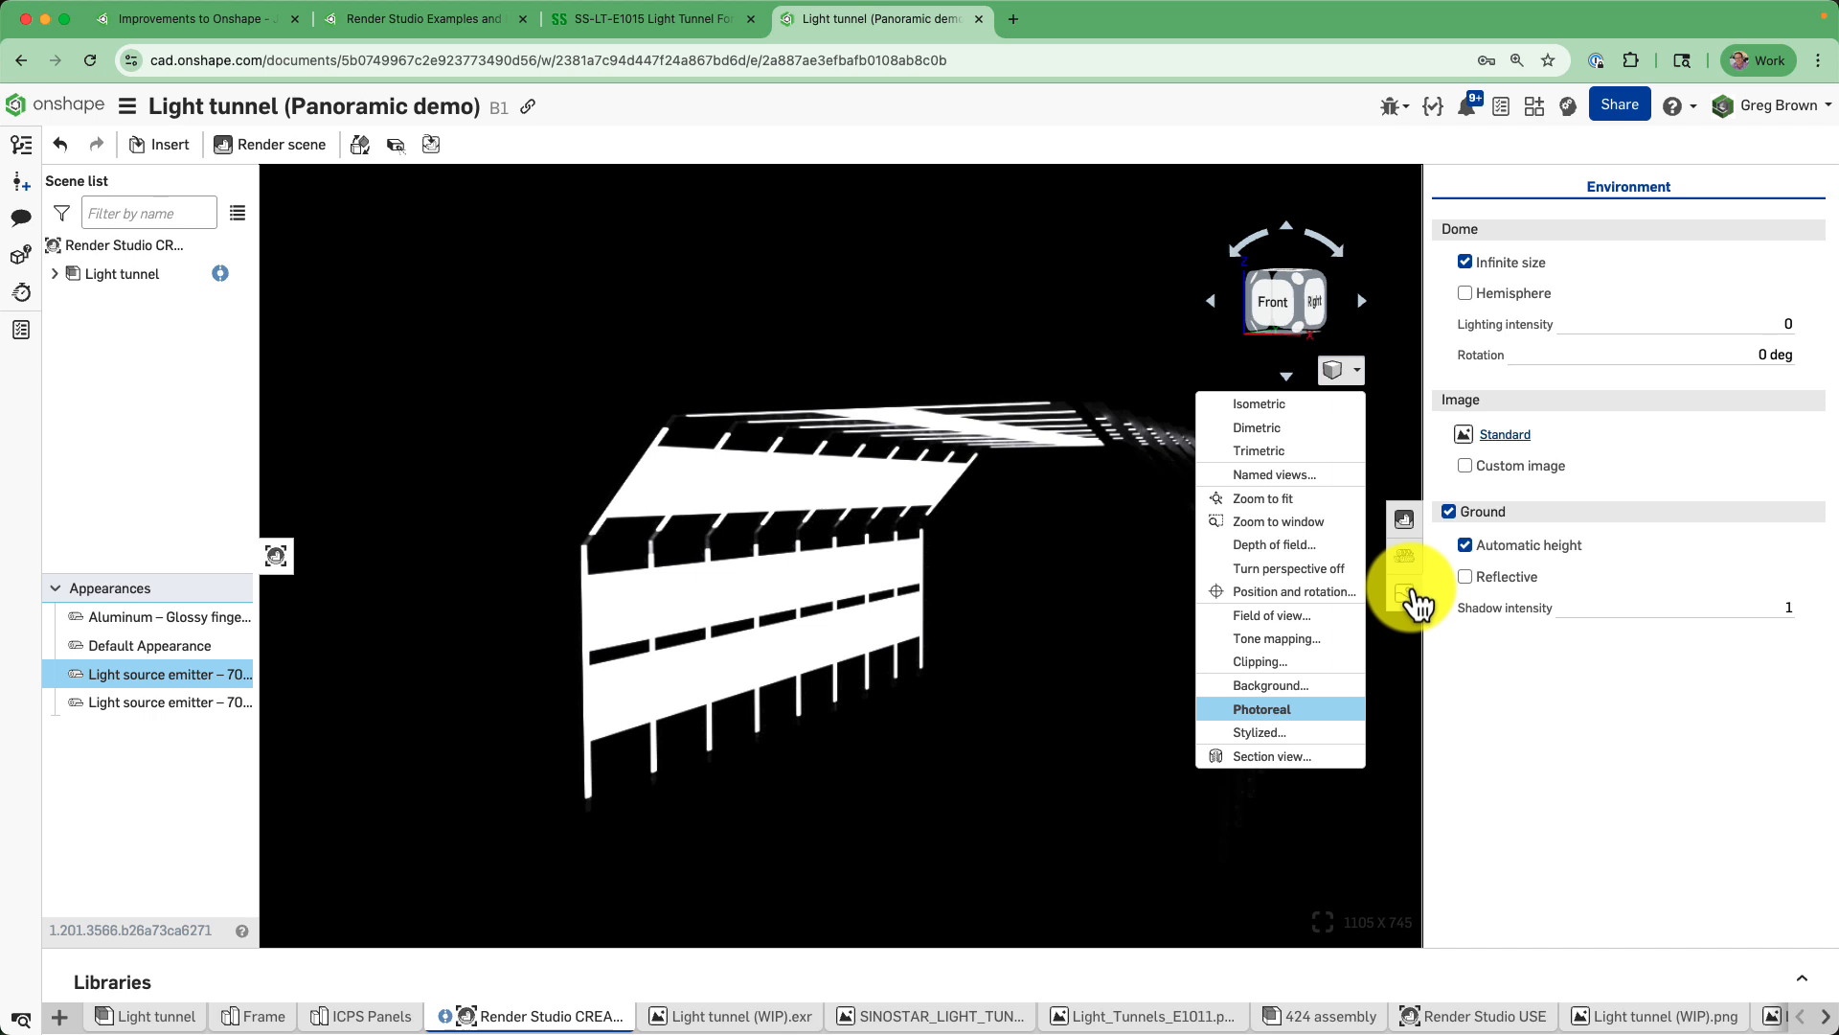
pyautogui.click(1317, 594)
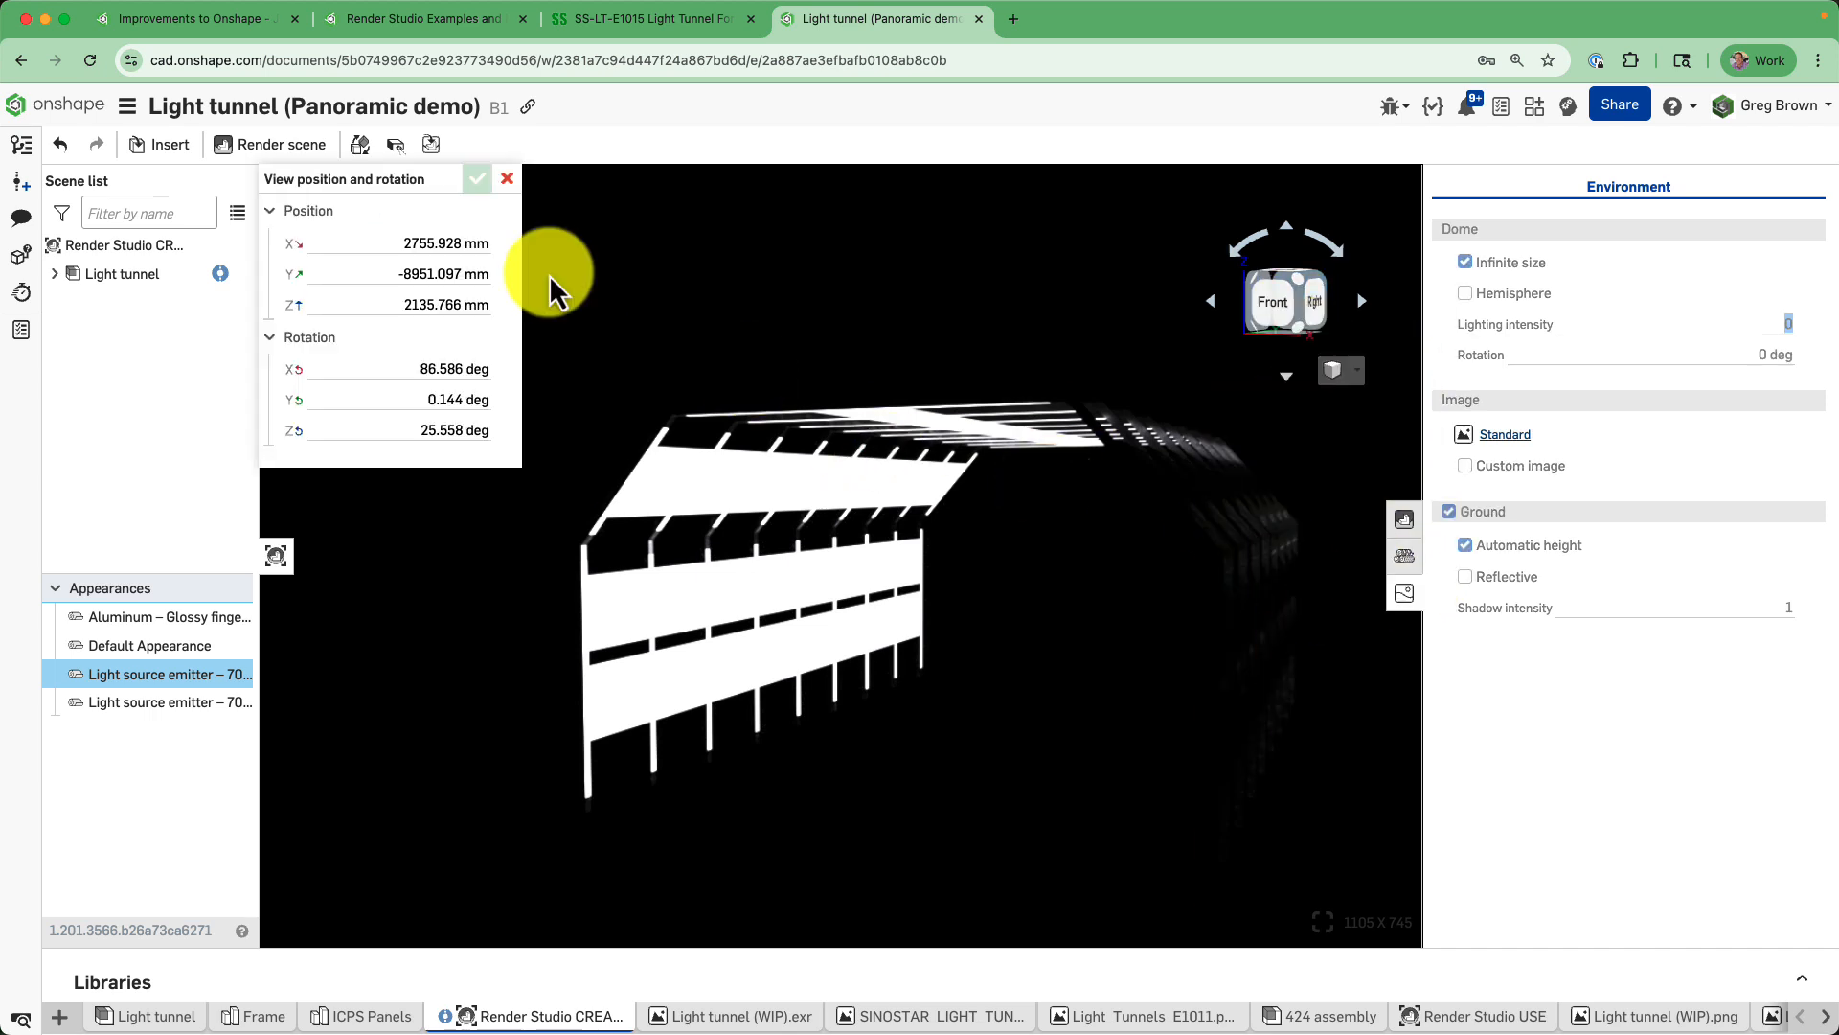
pyautogui.moveTo(389, 182); pyautogui.dragTo(567, 323)
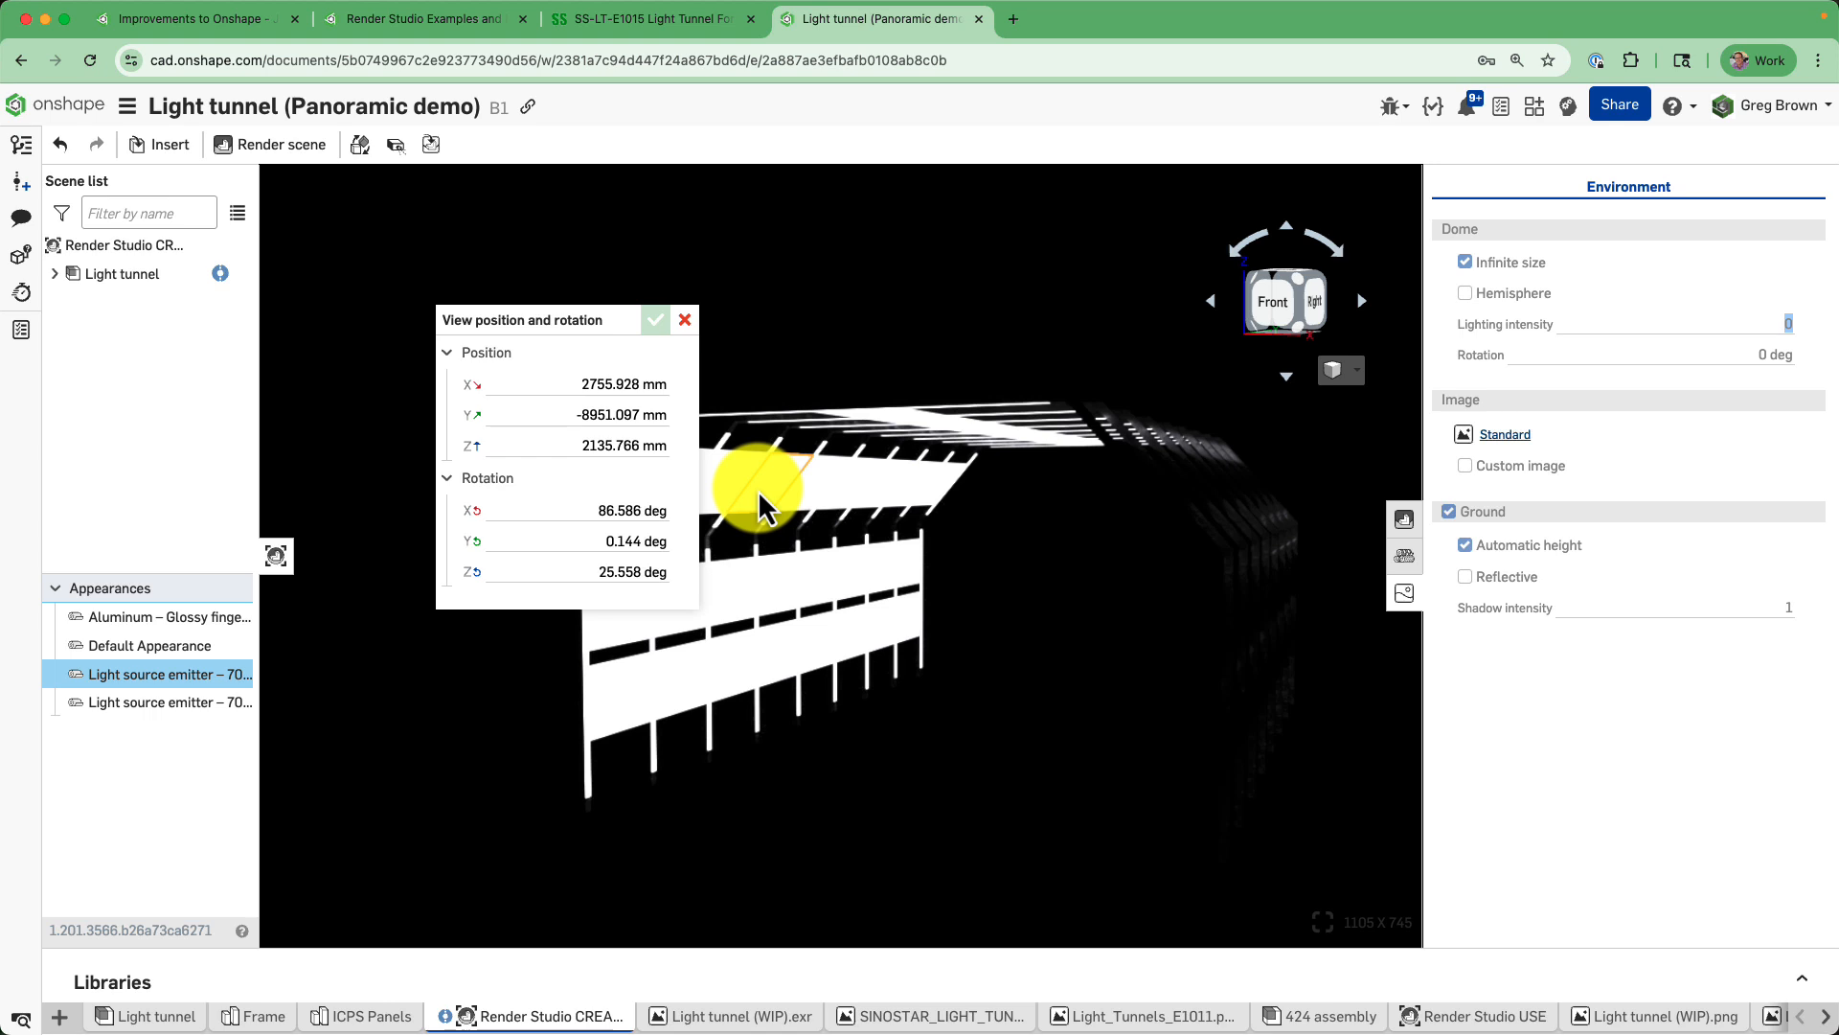
# Set the view's Z position to 1400 mm.
pyautogui.click(575, 447)
pyautogui.write('14')
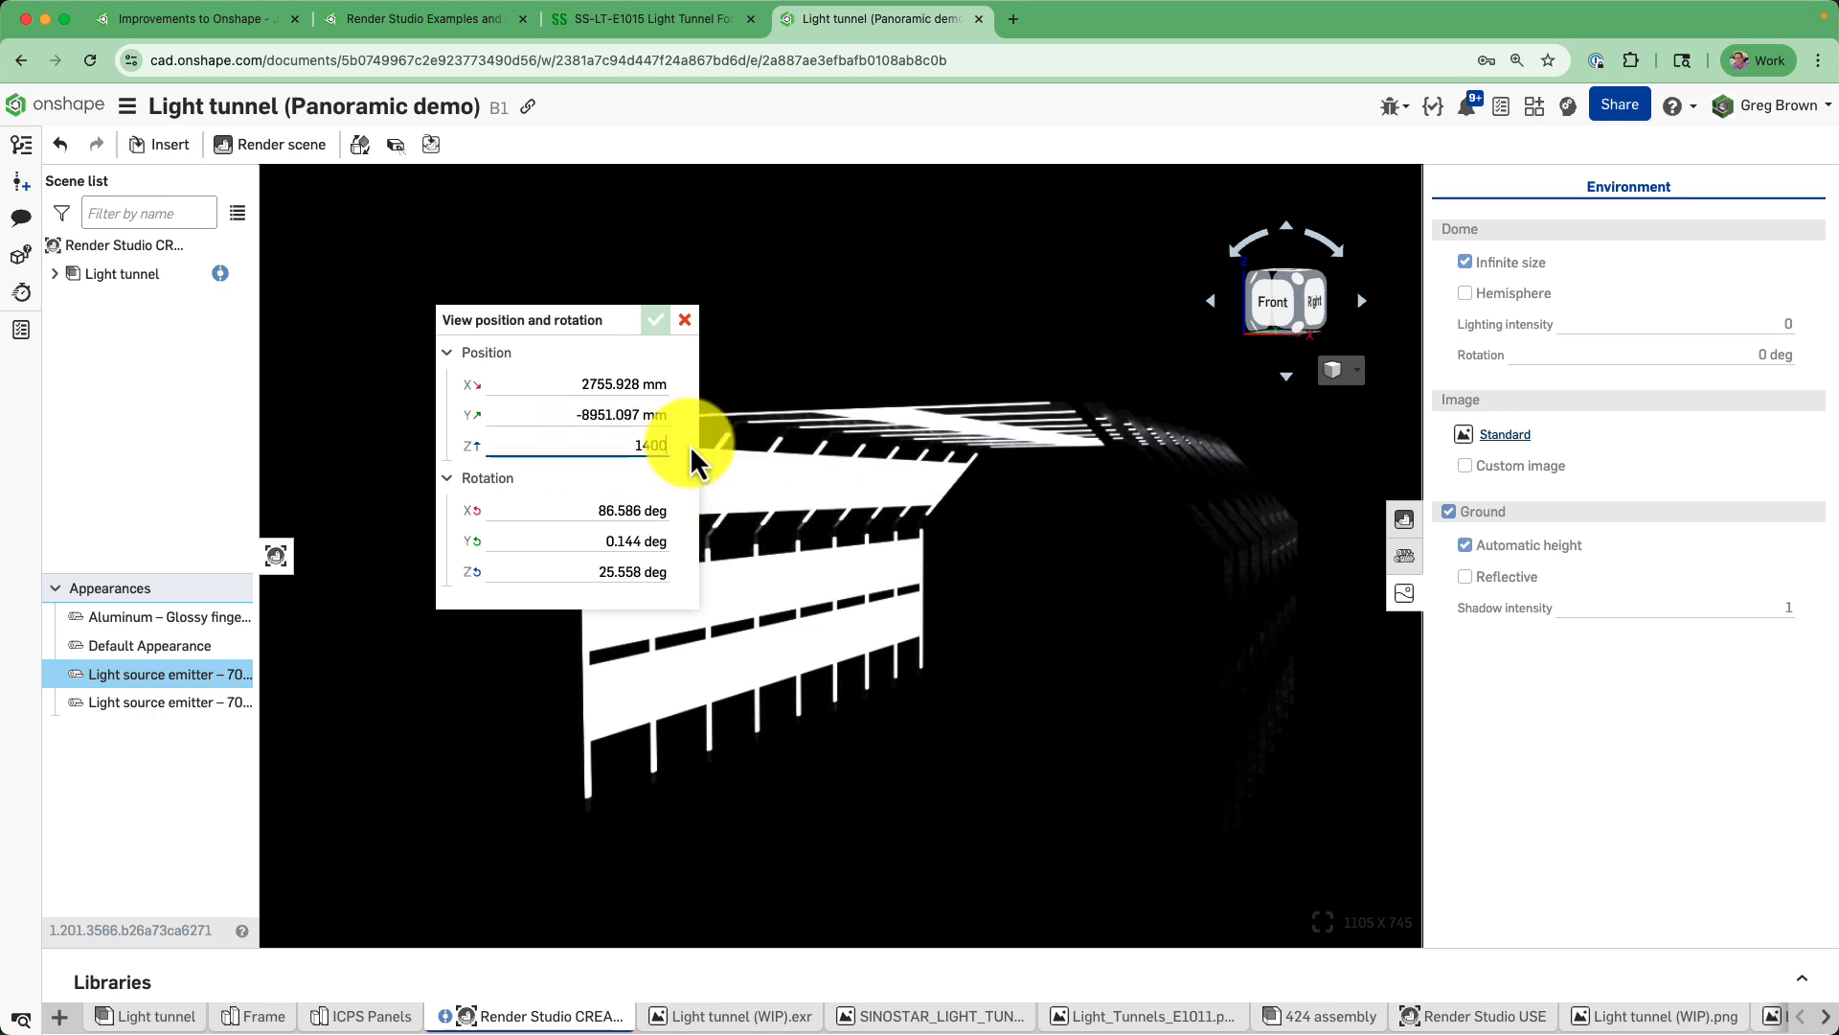
pyautogui.write('00')
pyautogui.press('Return')
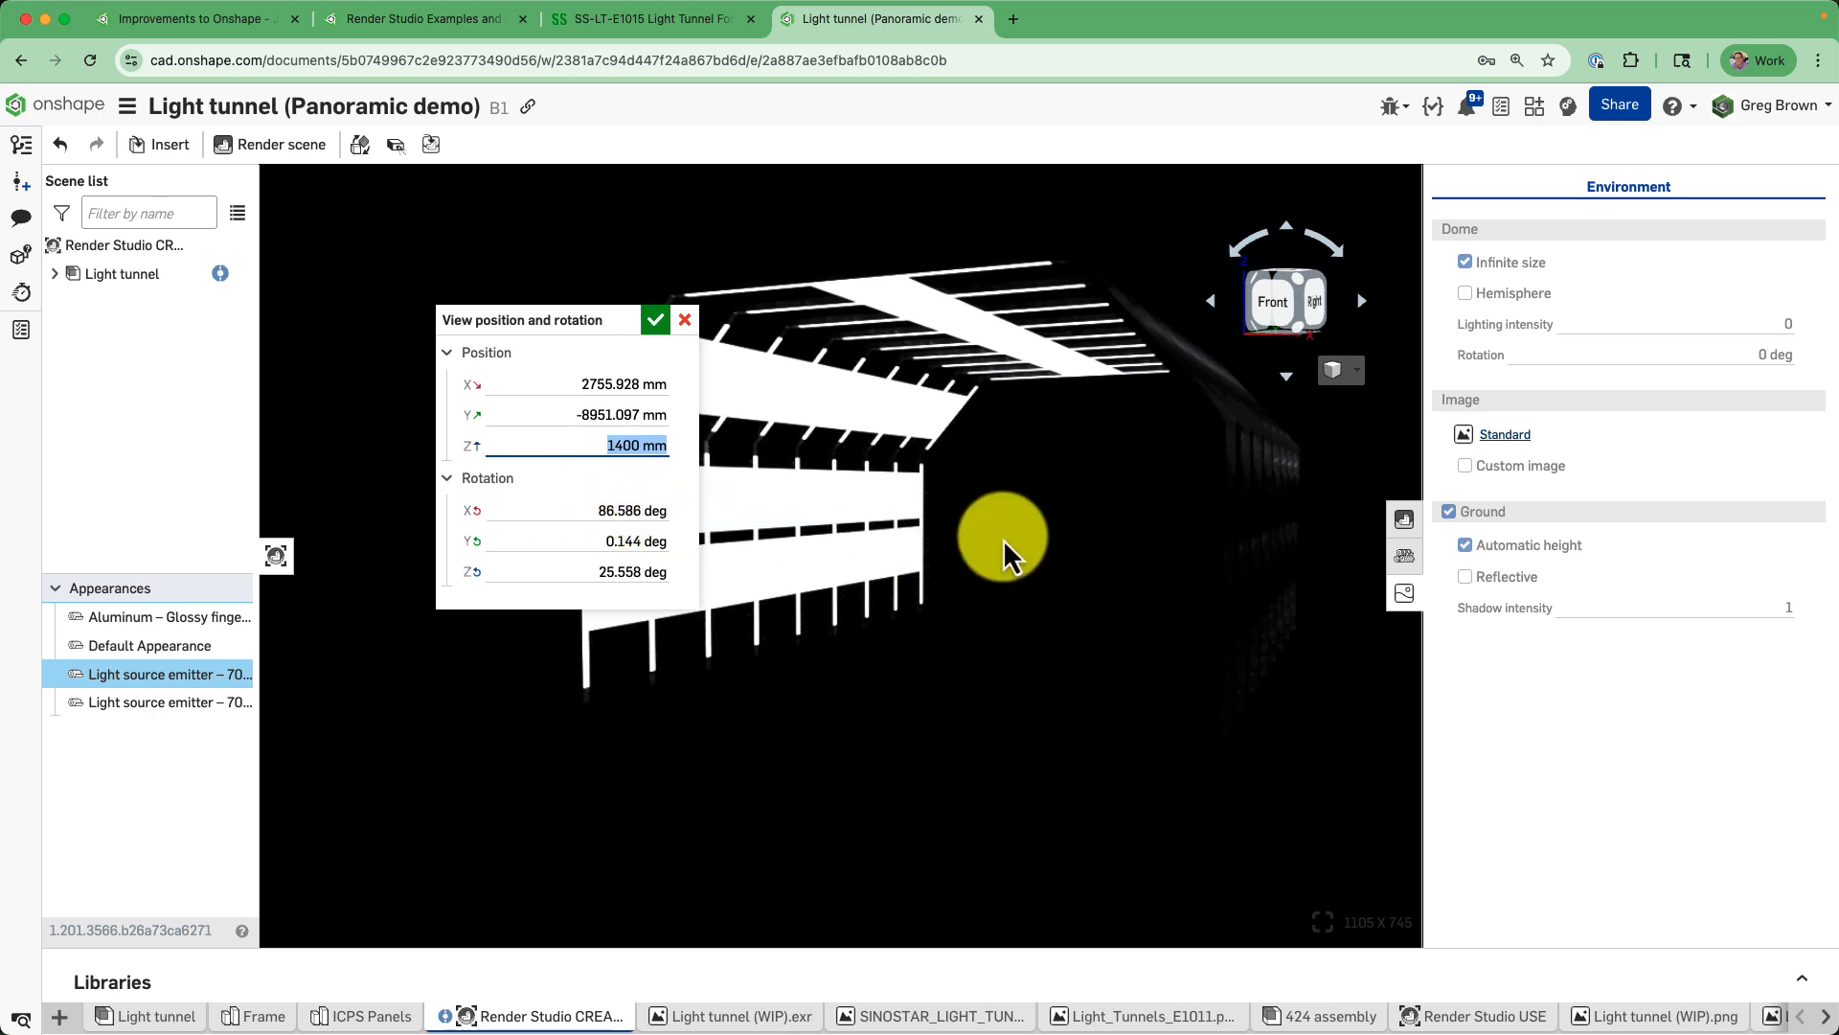
pyautogui.press('Return')
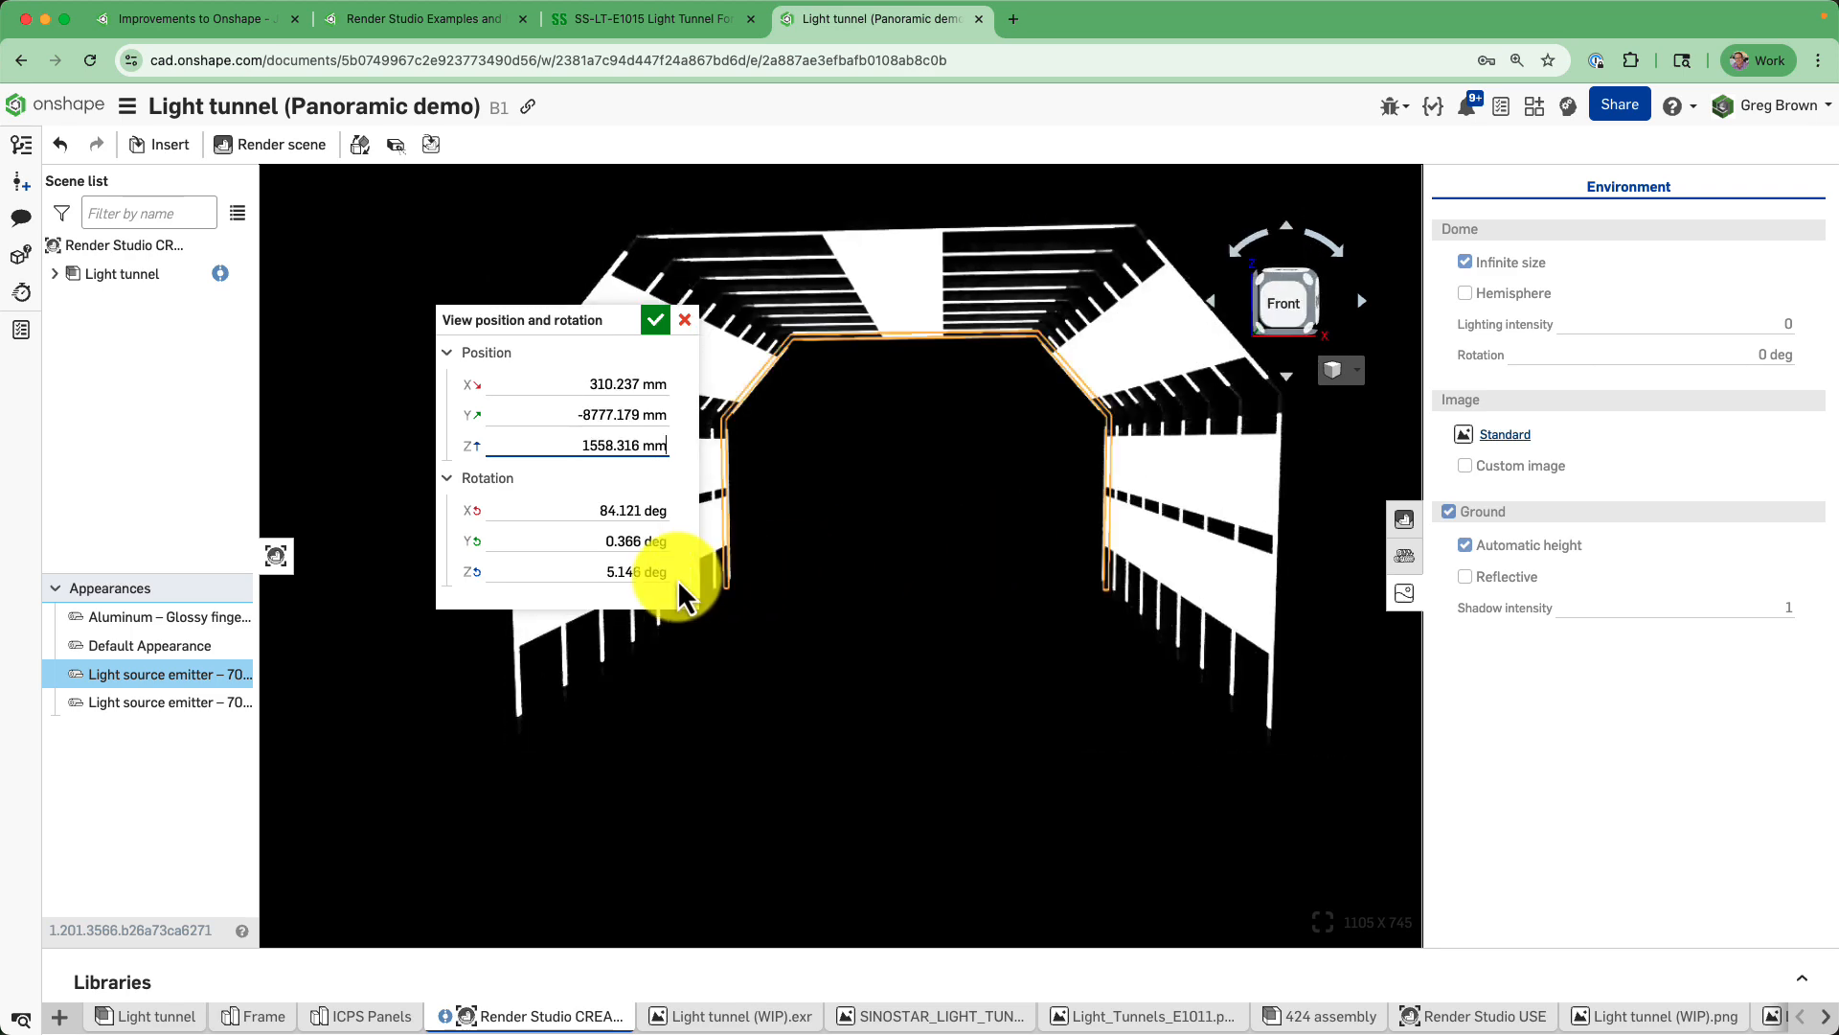
# Set the view rotation to 90 degrees about X, 0 degrees about Y and 0 degrees about Z.
pyautogui.click(680, 514)
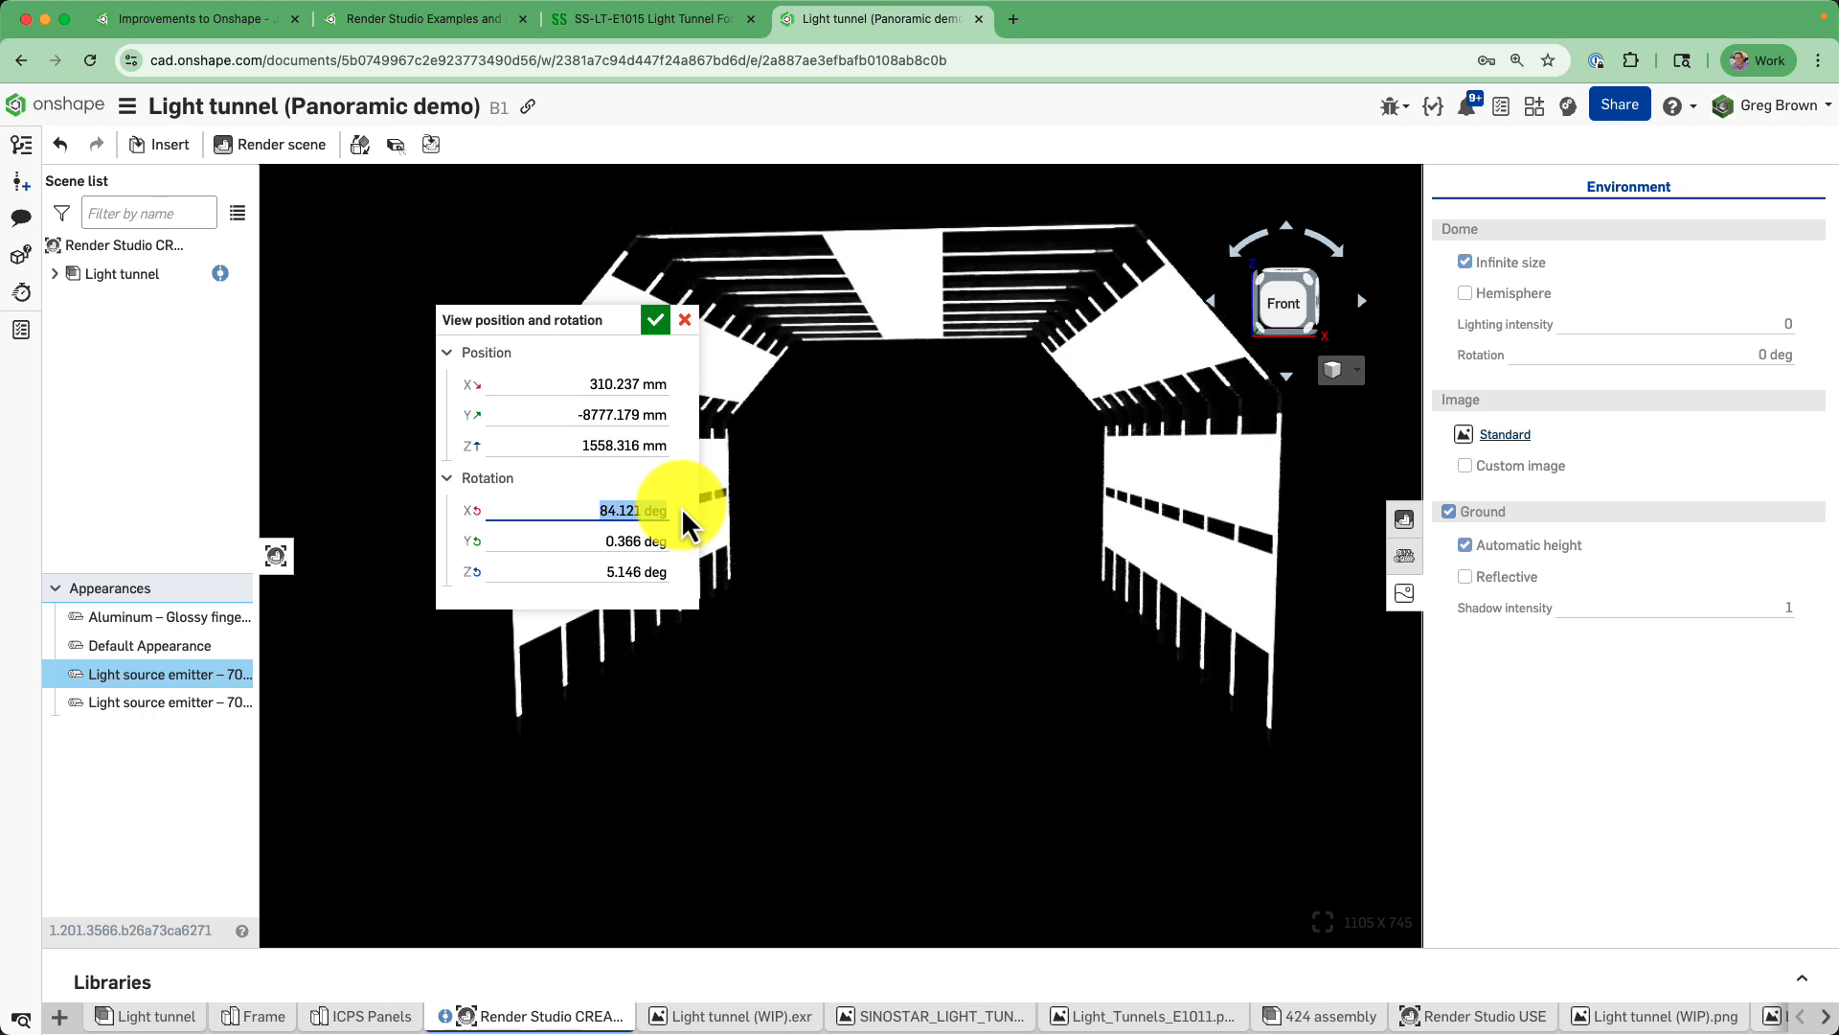
pyautogui.write('90')
pyautogui.press('Tab')
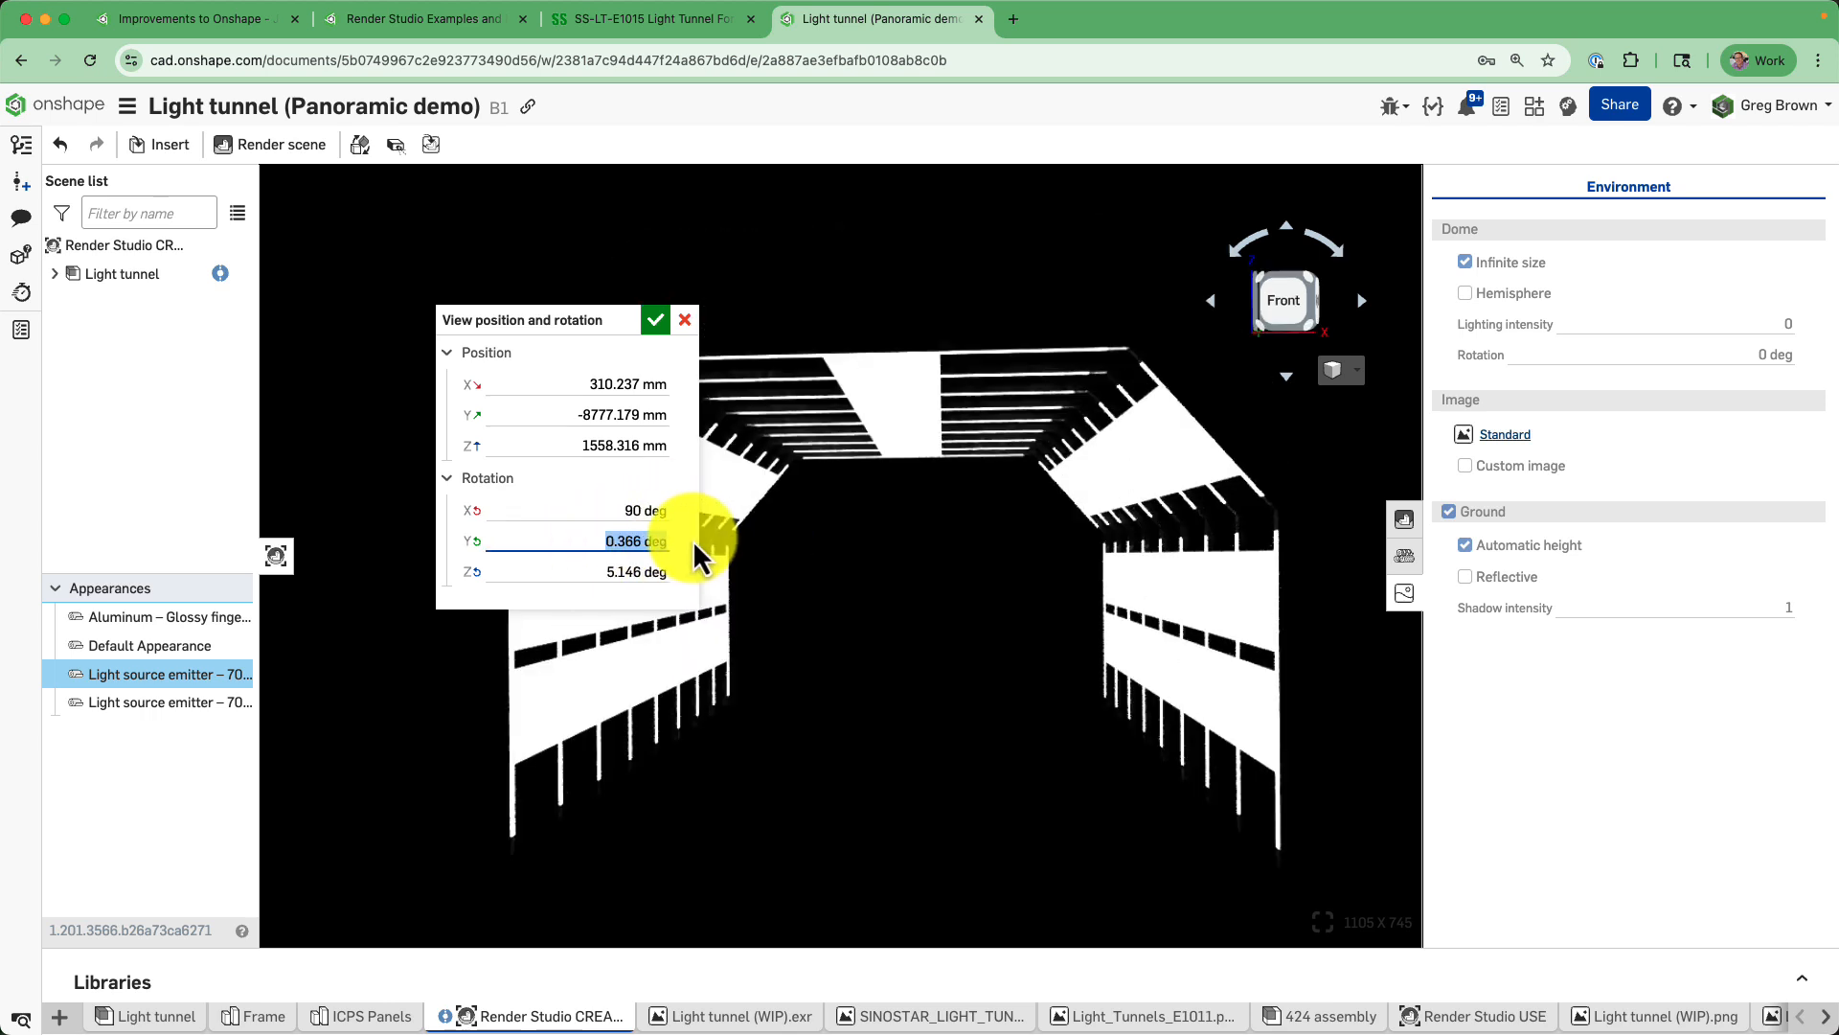
pyautogui.write('0')
pyautogui.press('Tab')
pyautogui.write('0')
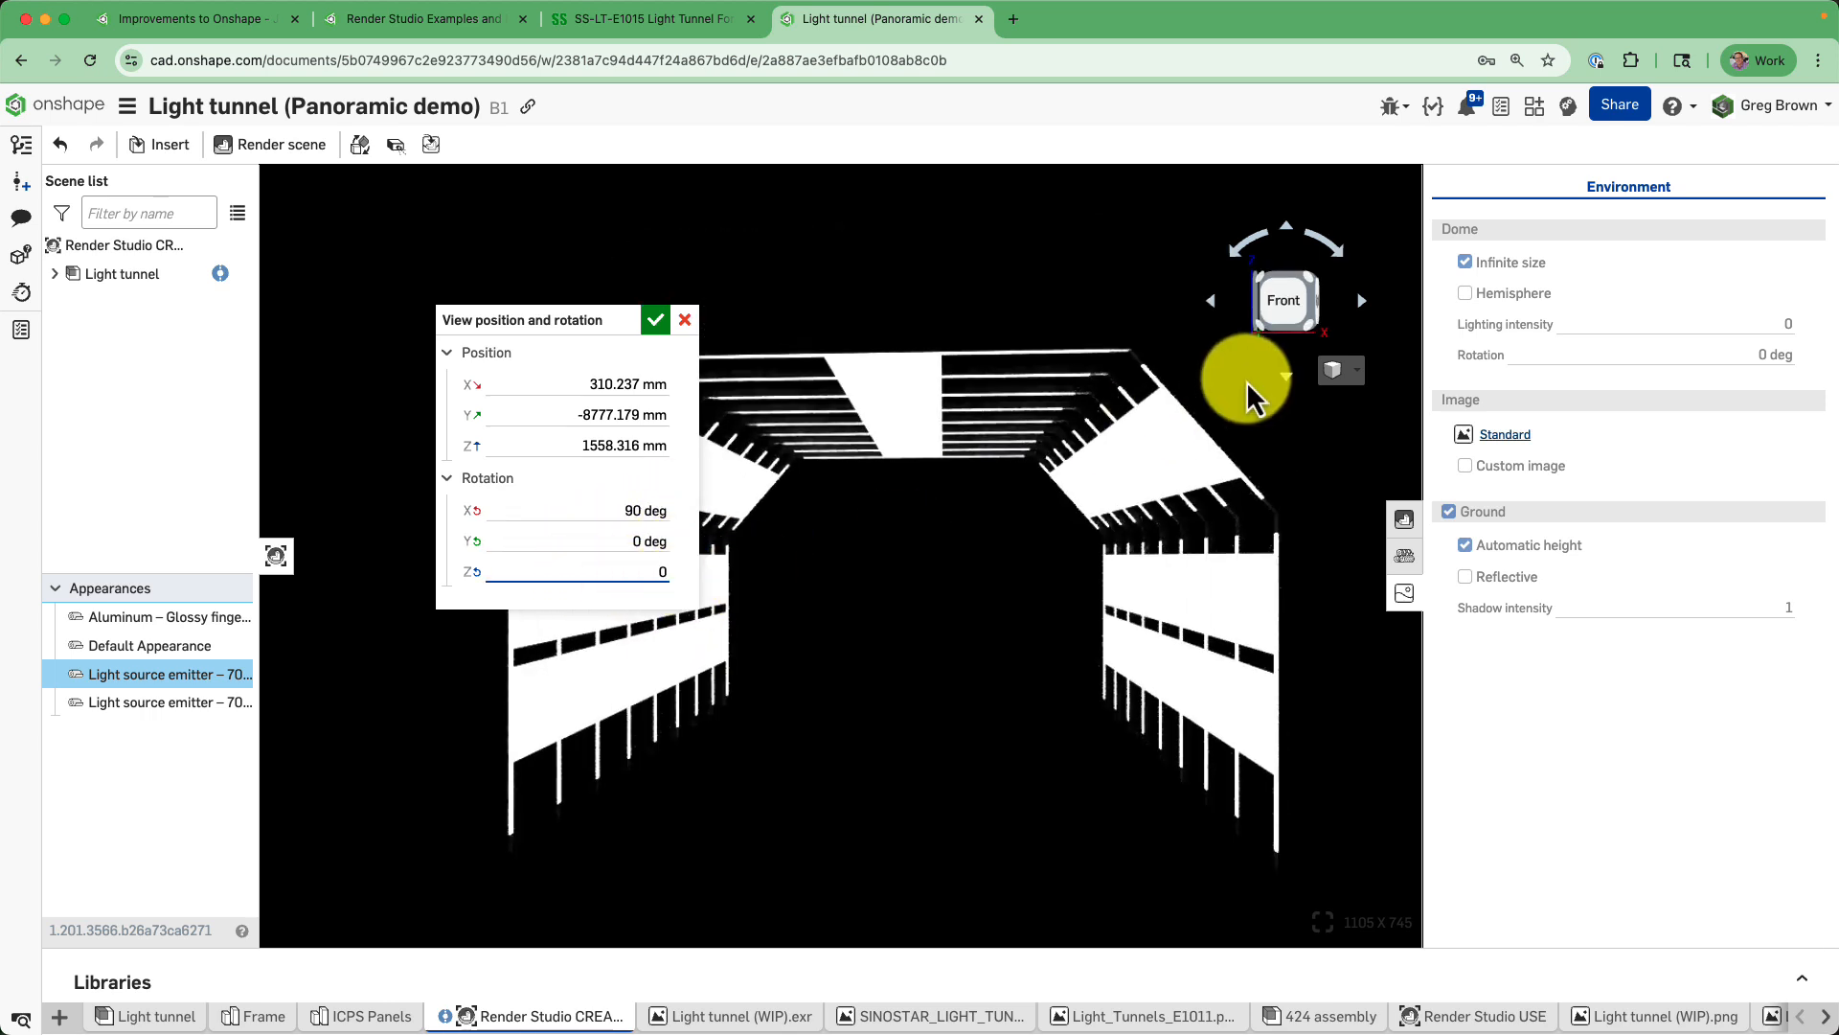
pyautogui.click(593, 544)
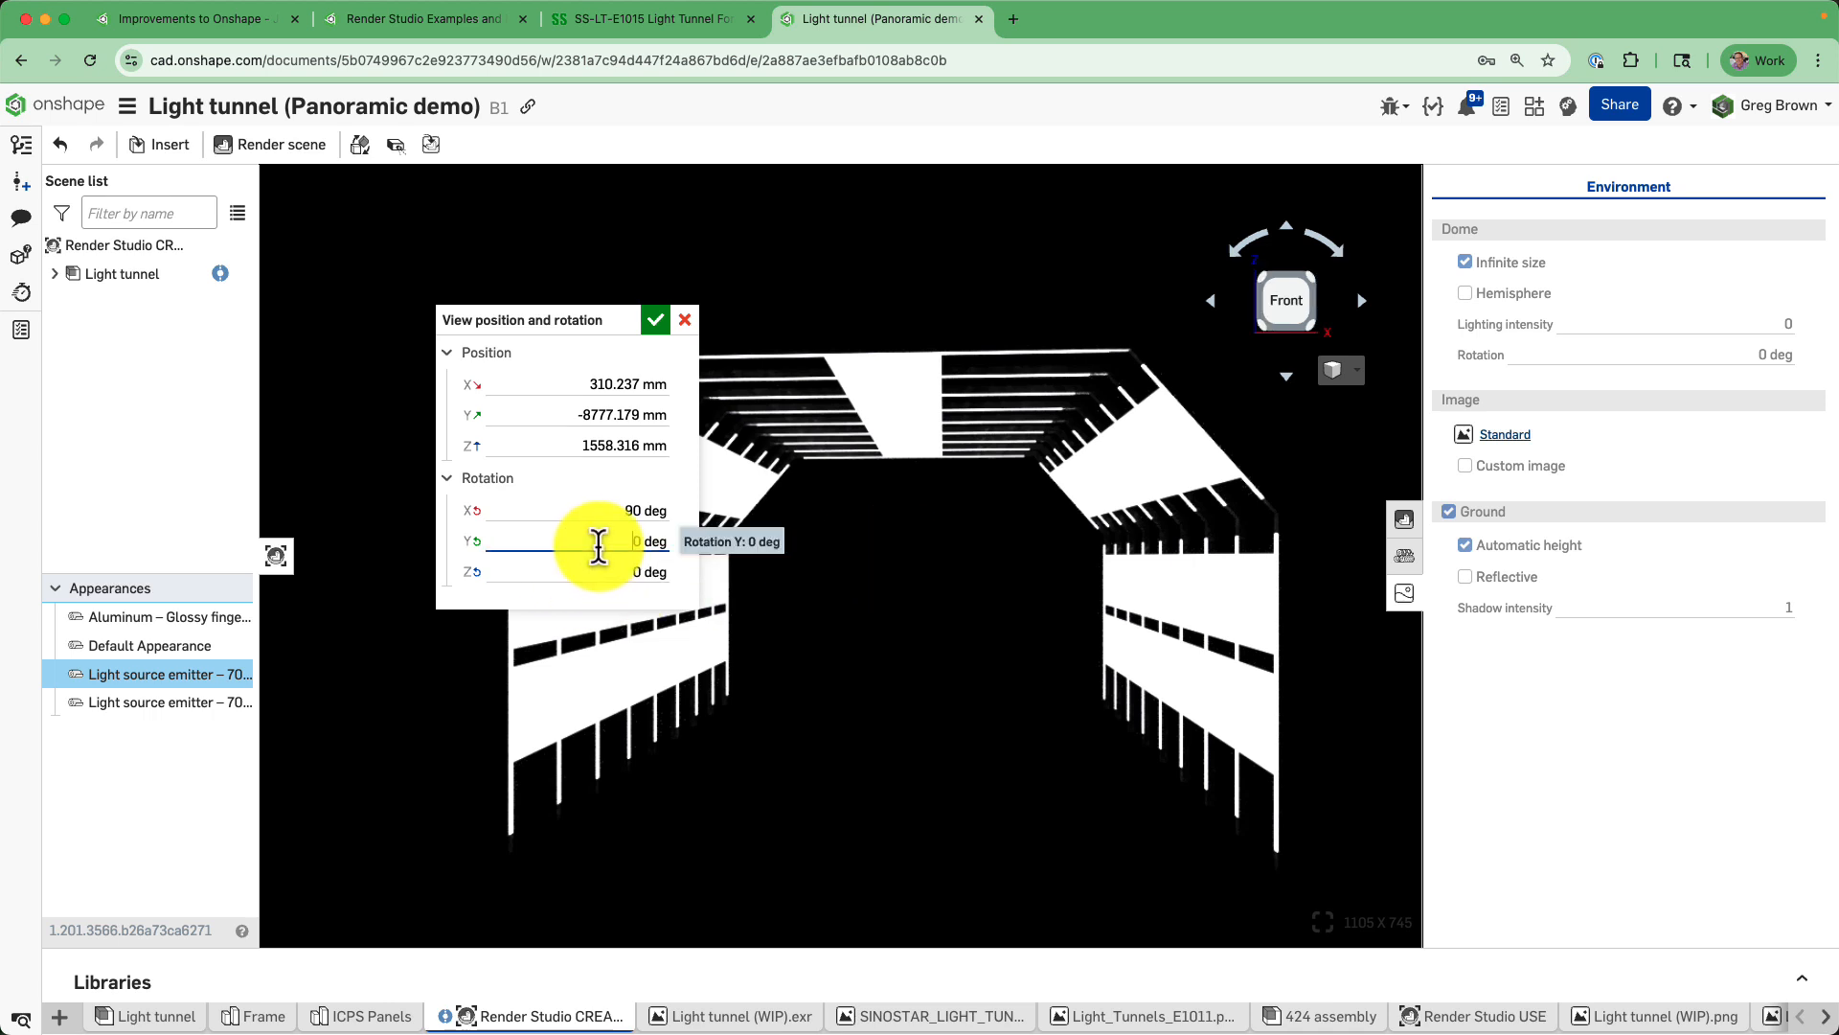
# Set the view position to X 0 mm, Y 0 mm and Z 1400 mm, then accept the view settings.
pyautogui.click(686, 442)
pyautogui.write('14')
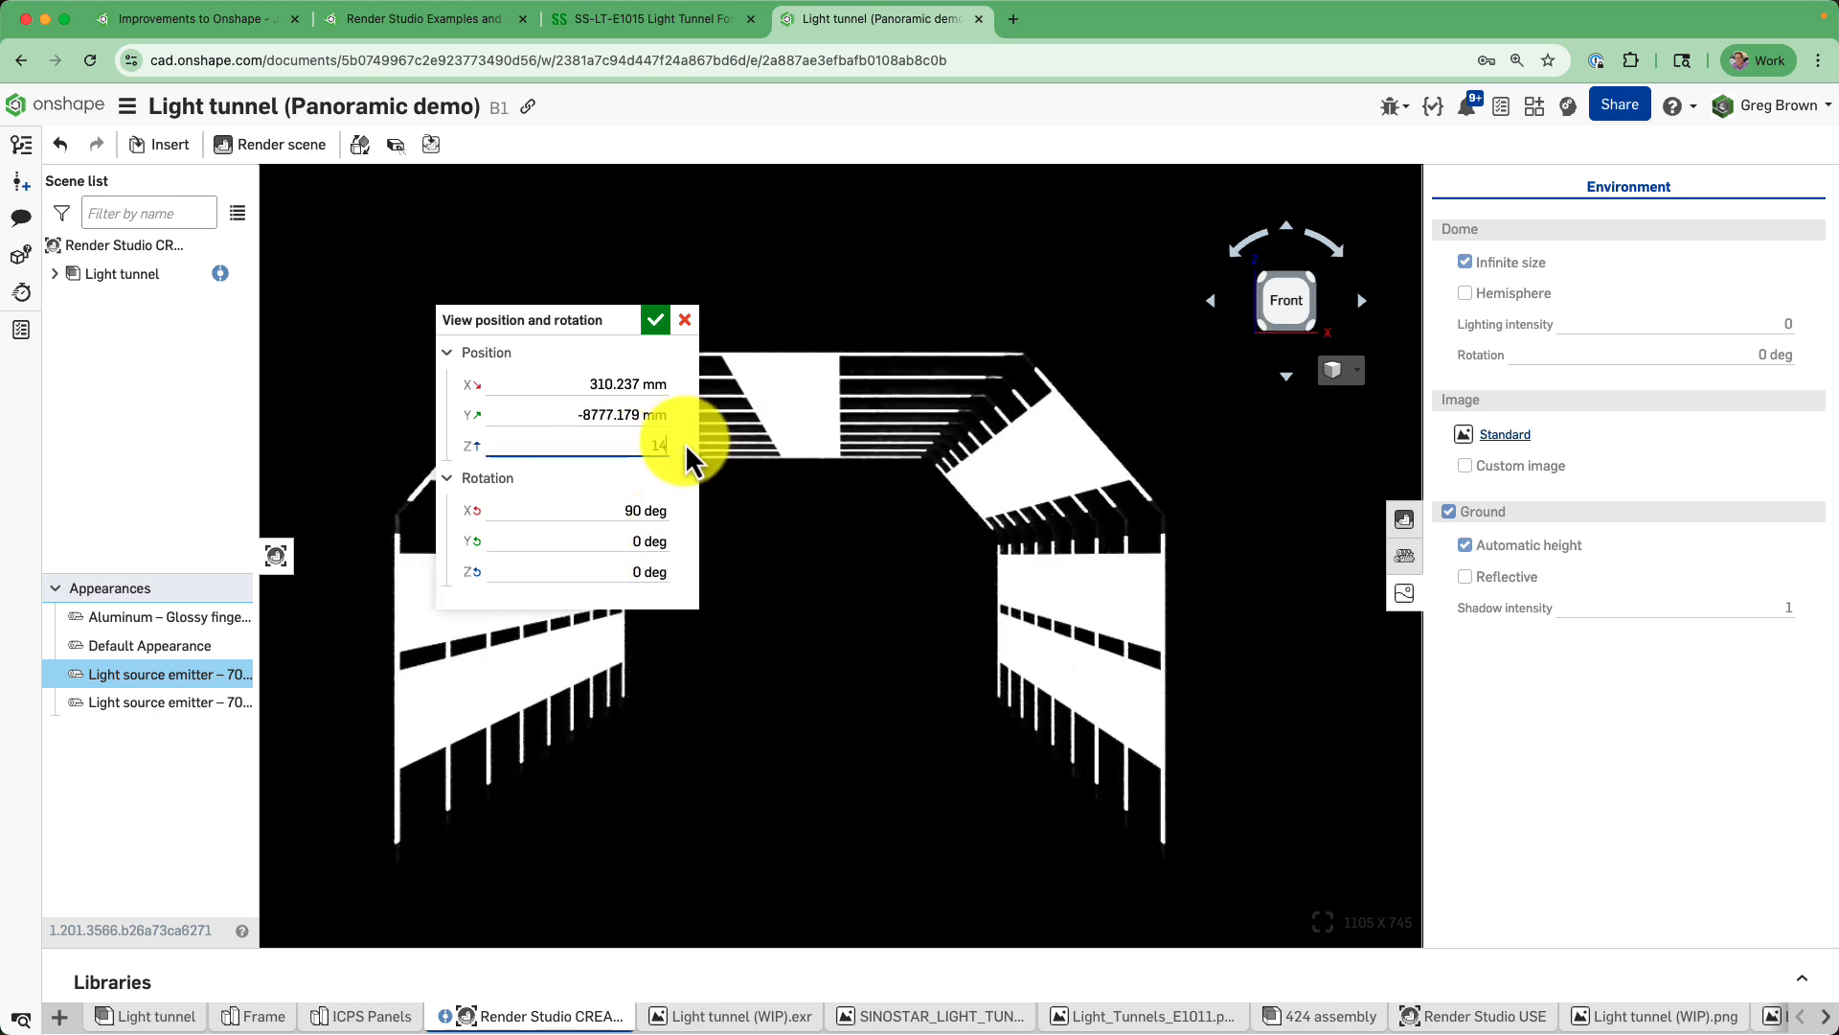
pyautogui.write('00')
pyautogui.press('Return')
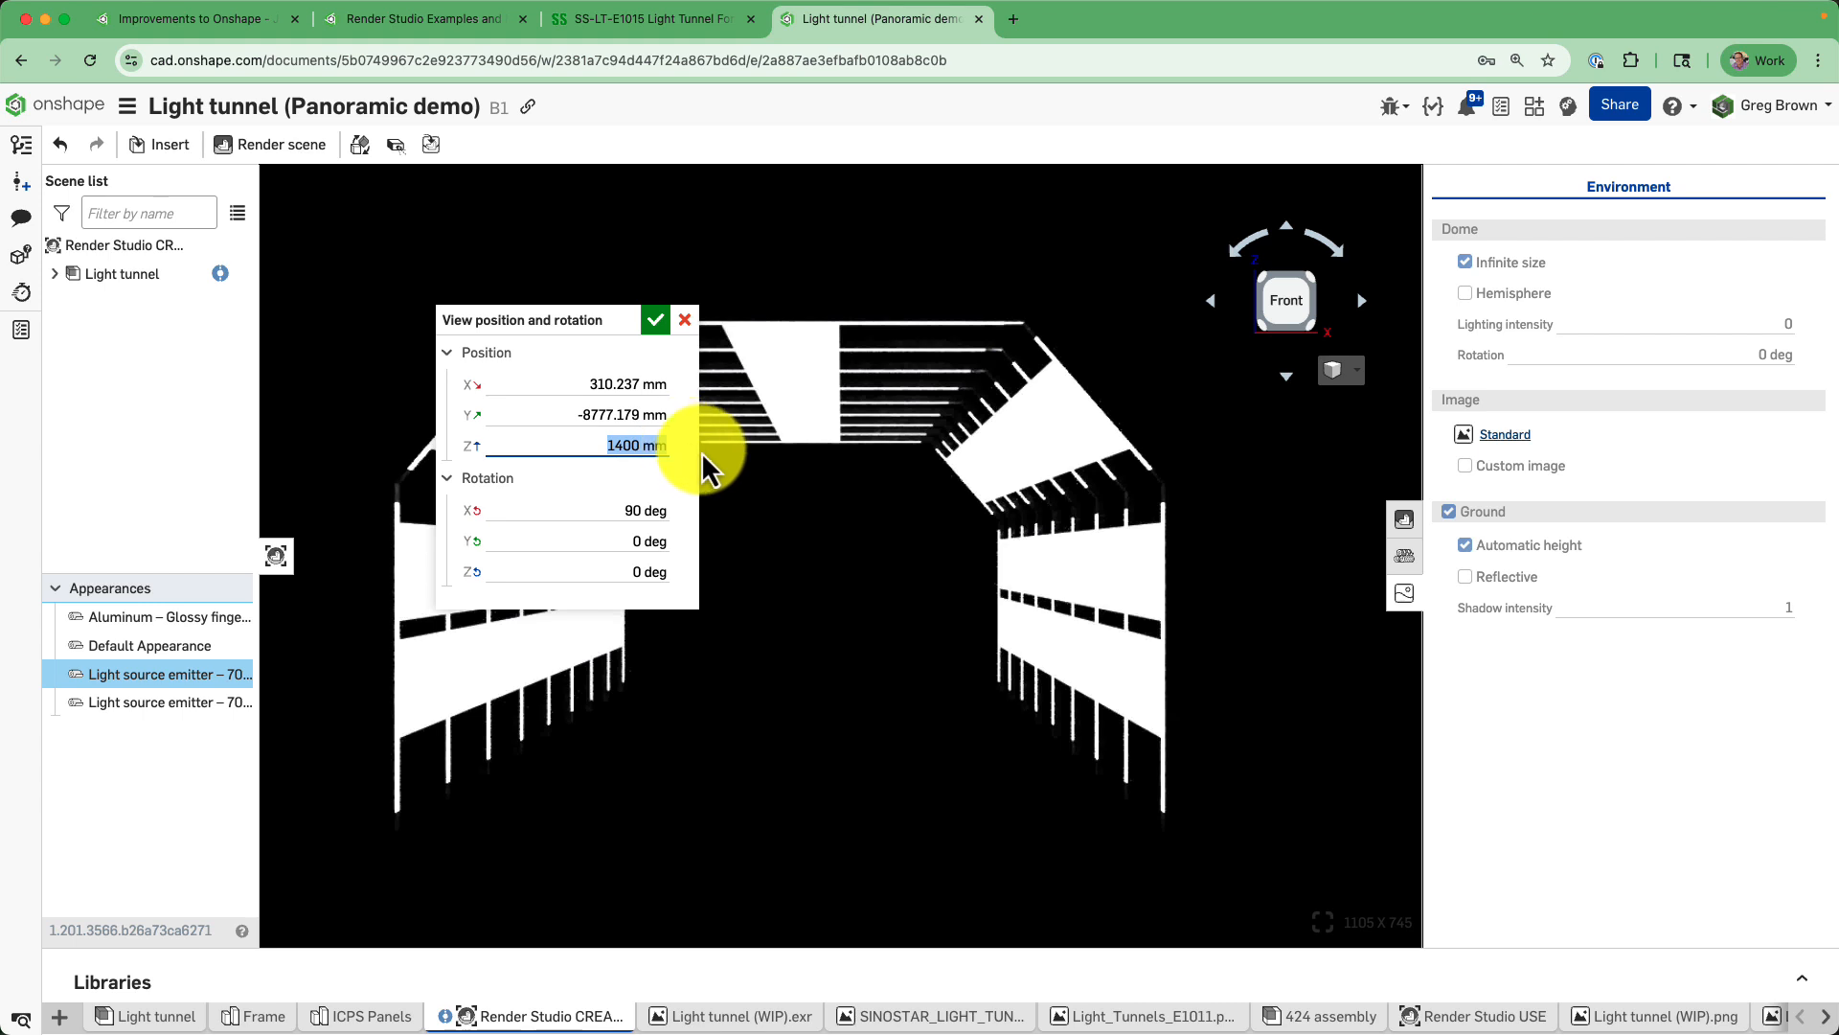
pyautogui.click(564, 385)
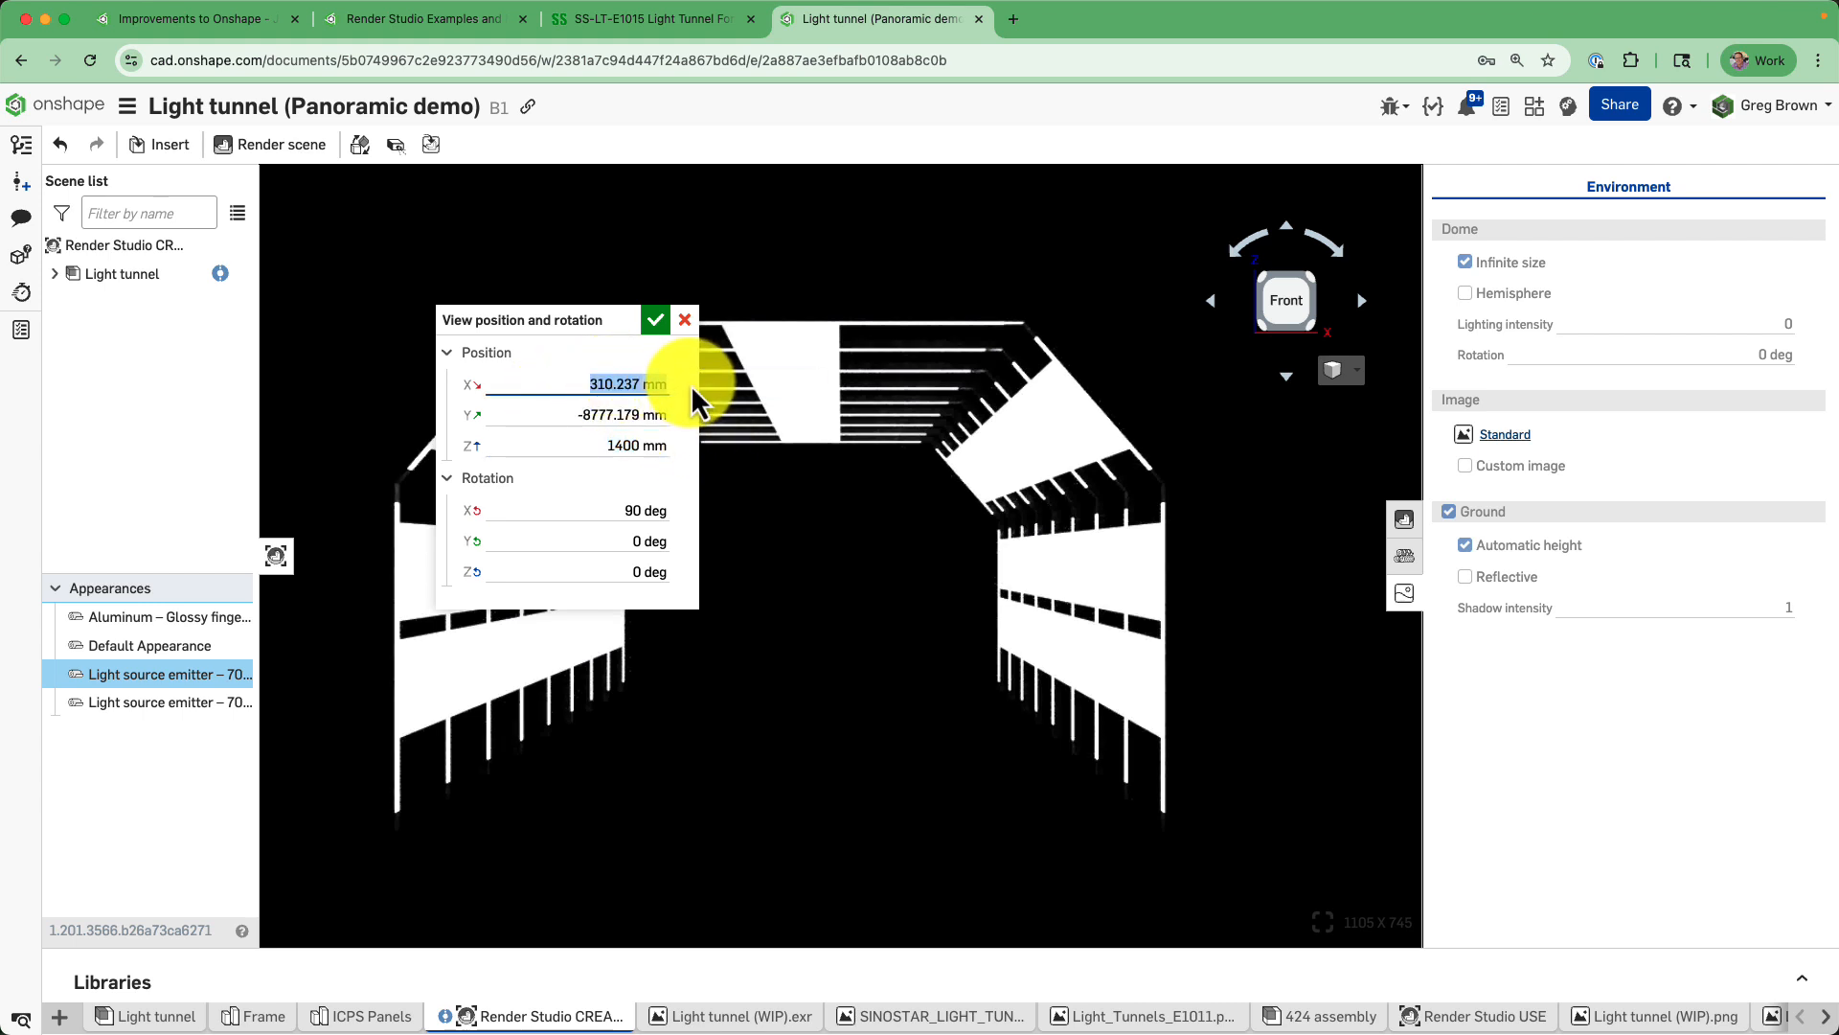
pyautogui.press('BackSpace')
pyautogui.press('Return')
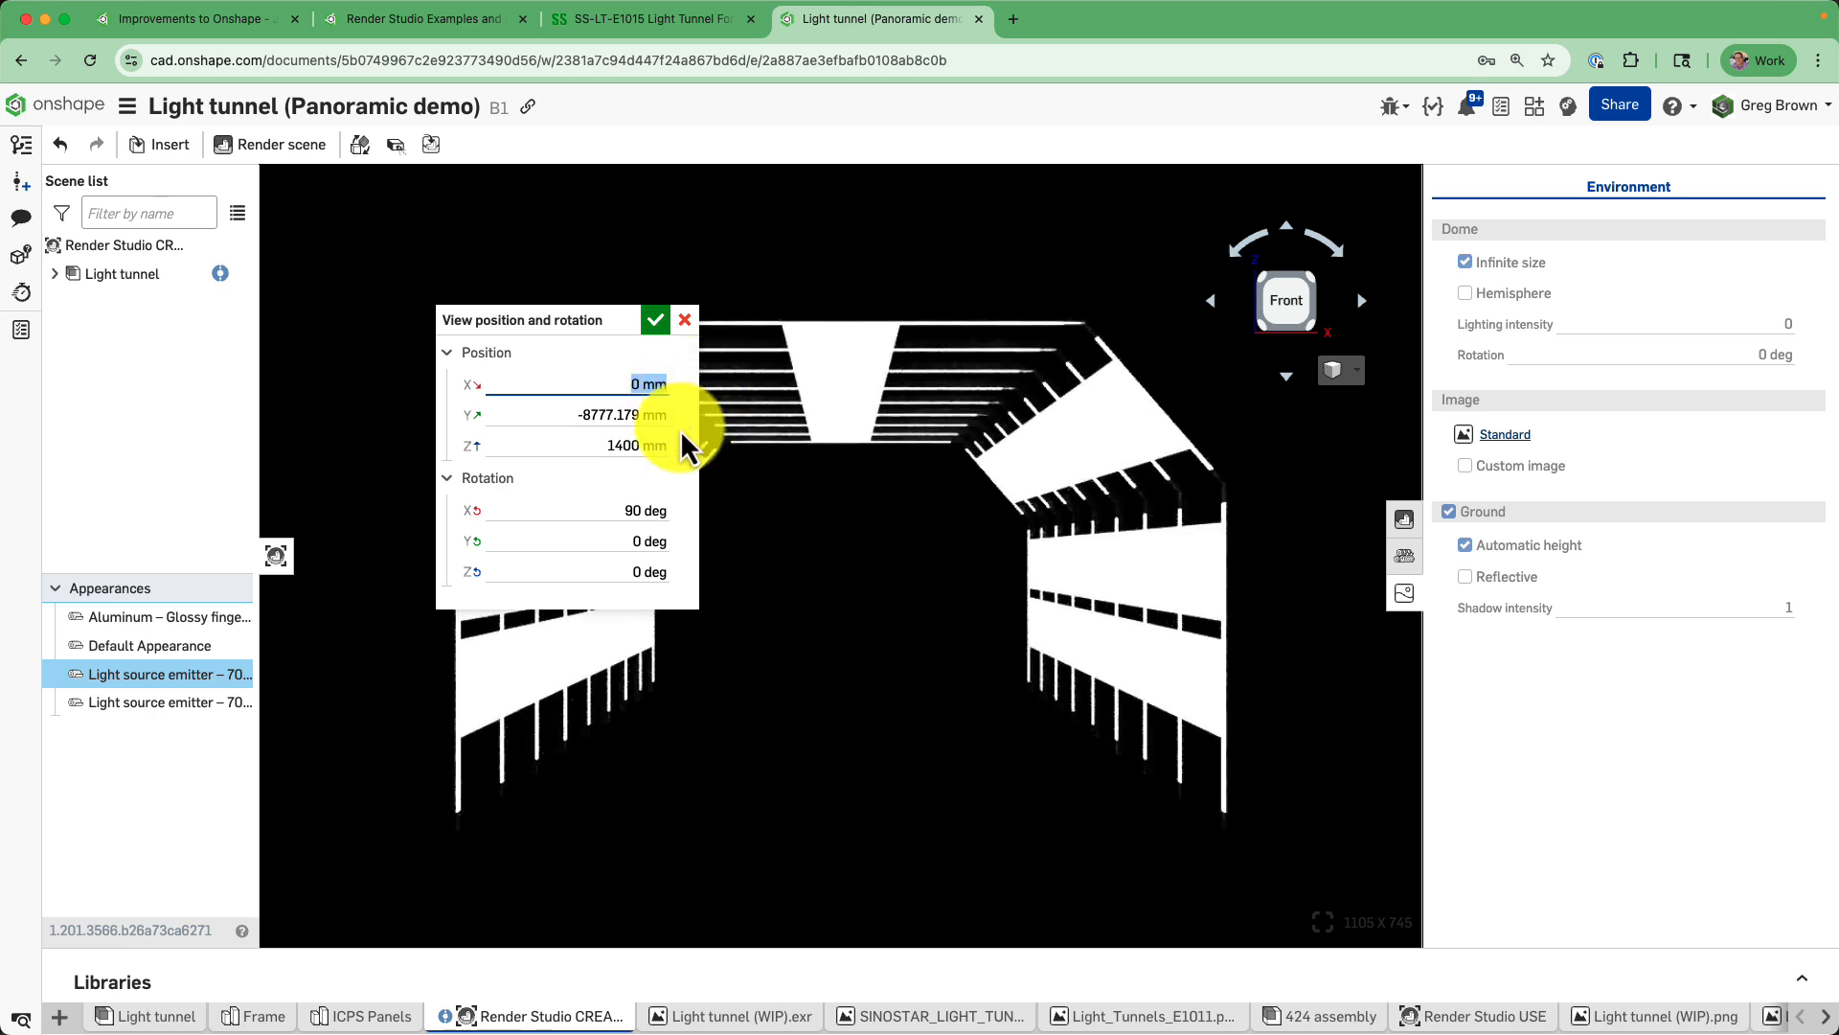
pyautogui.click(540, 414)
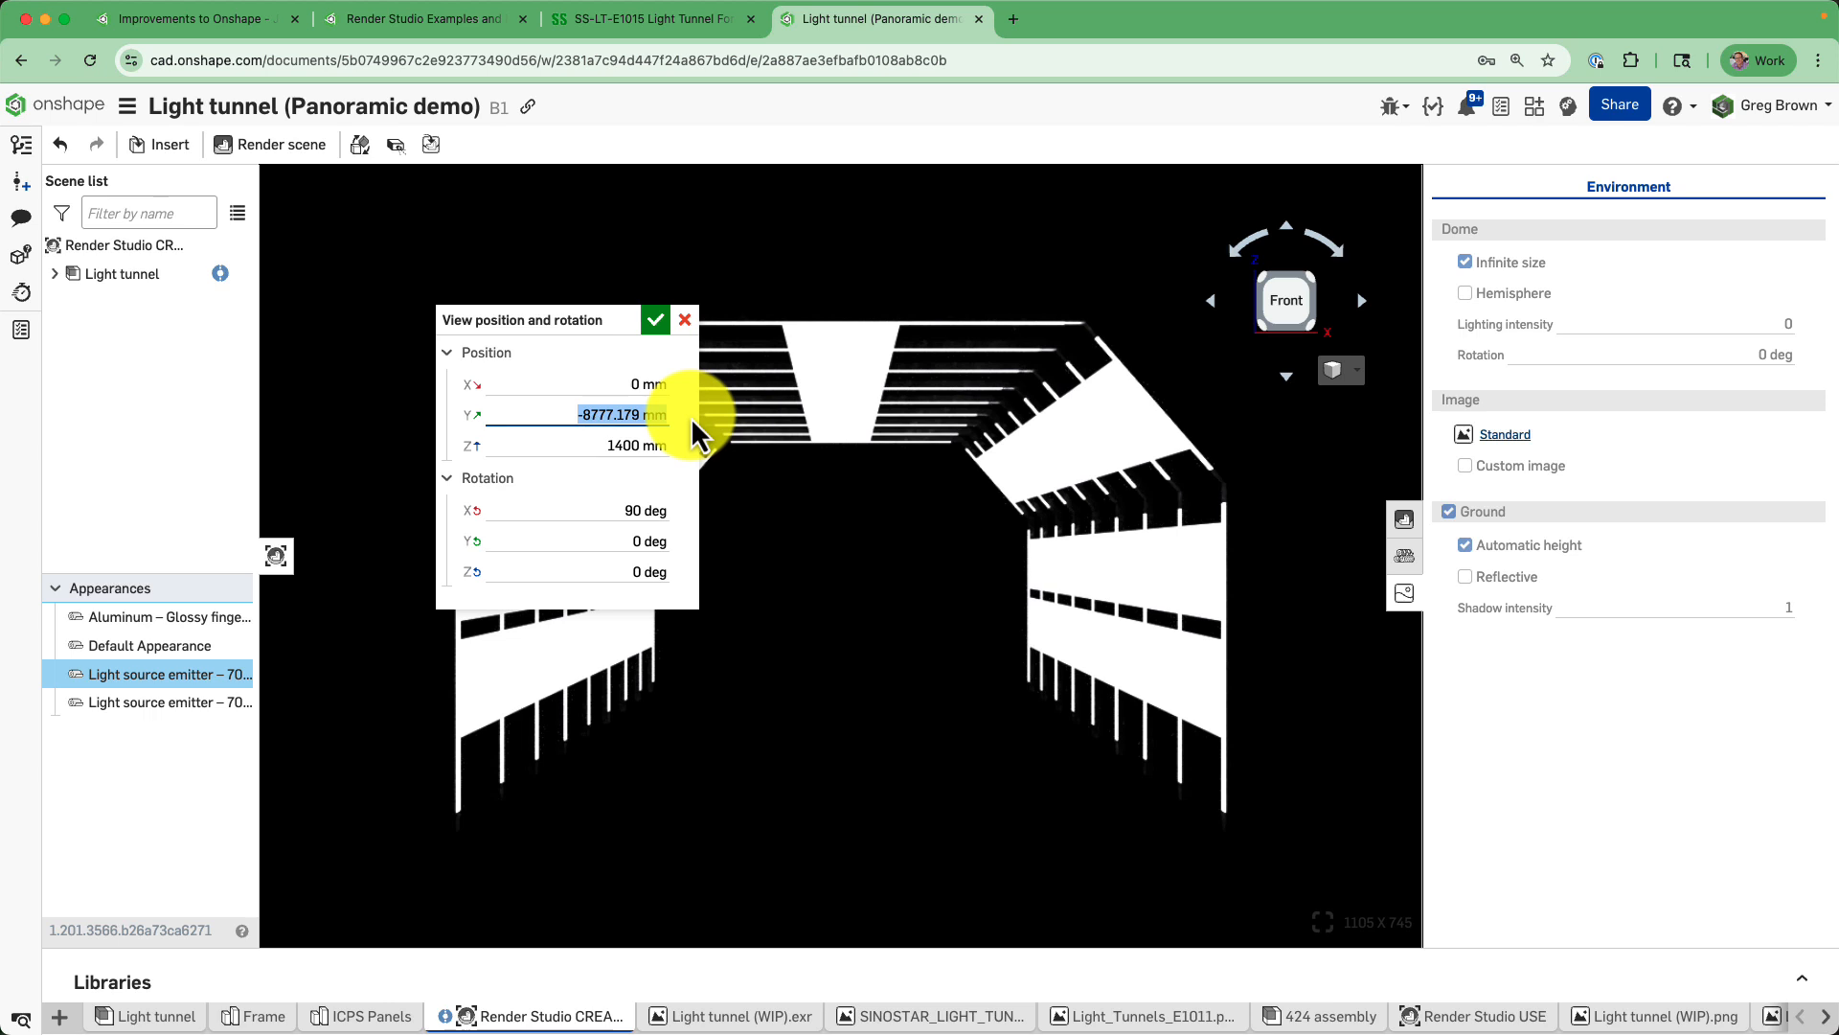
pyautogui.press('BackSpace')
pyautogui.press('Return')
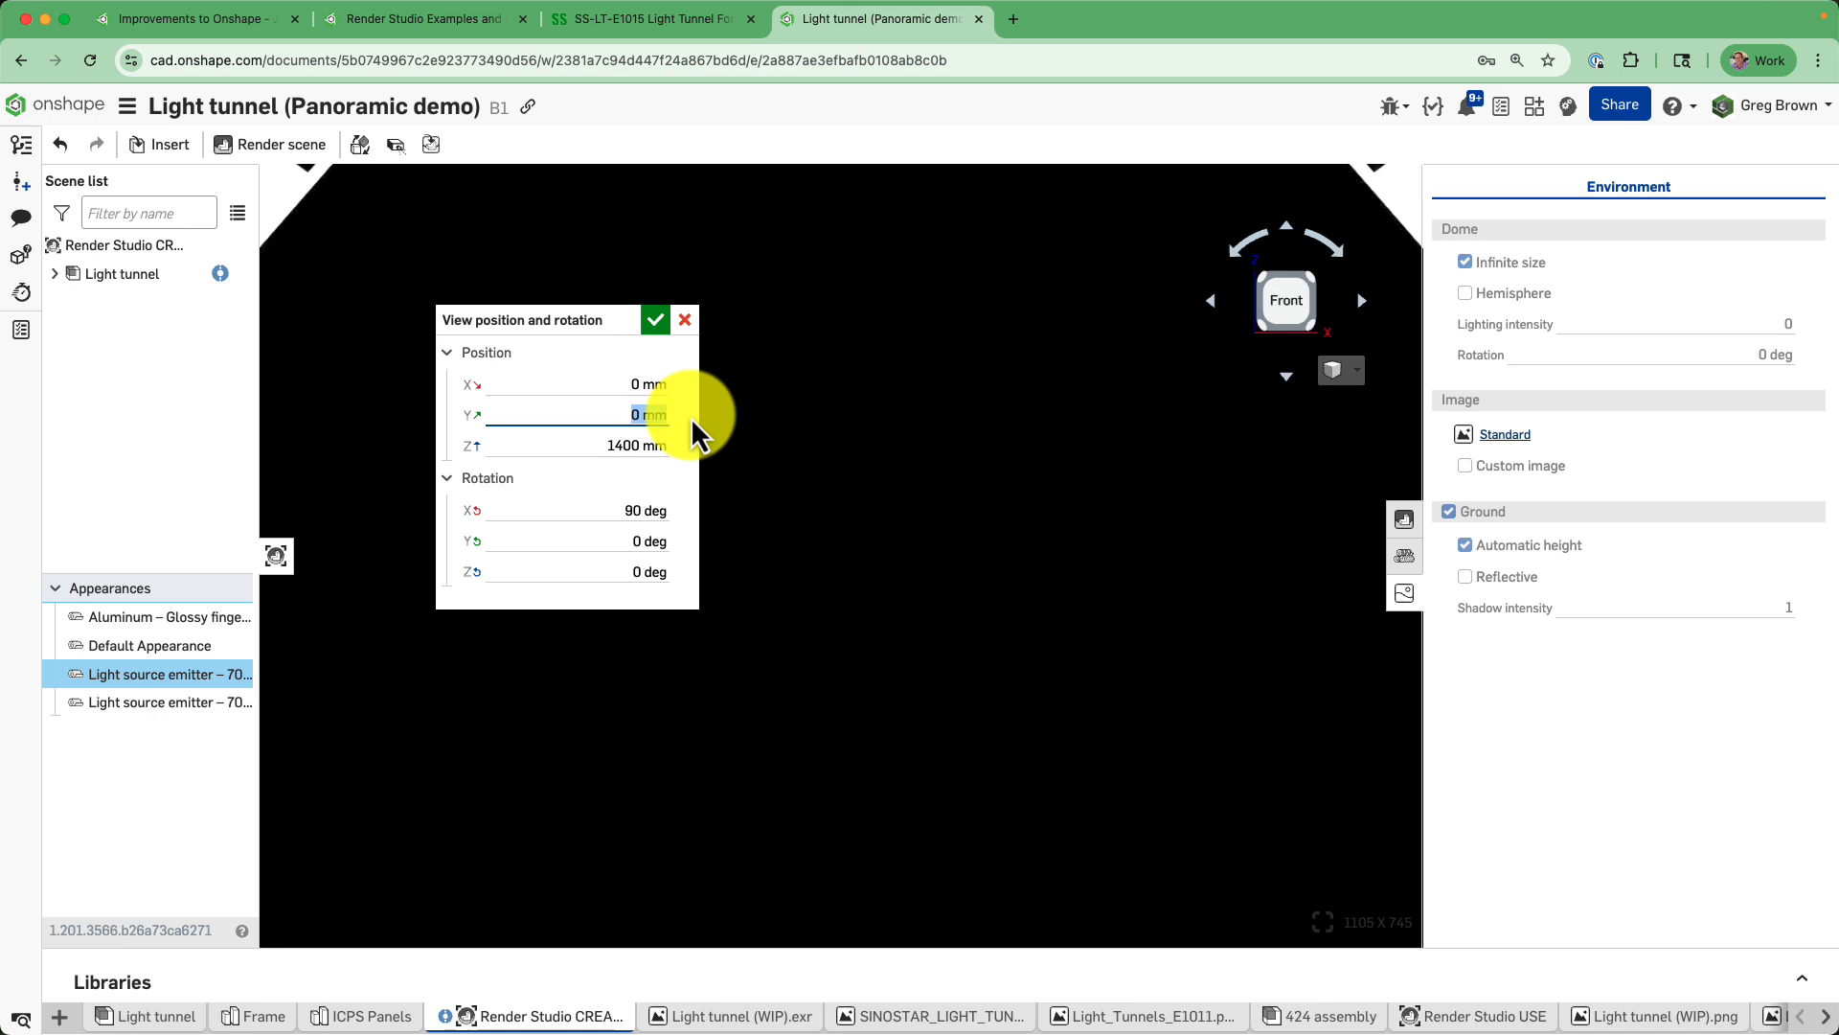
pyautogui.click(657, 320)
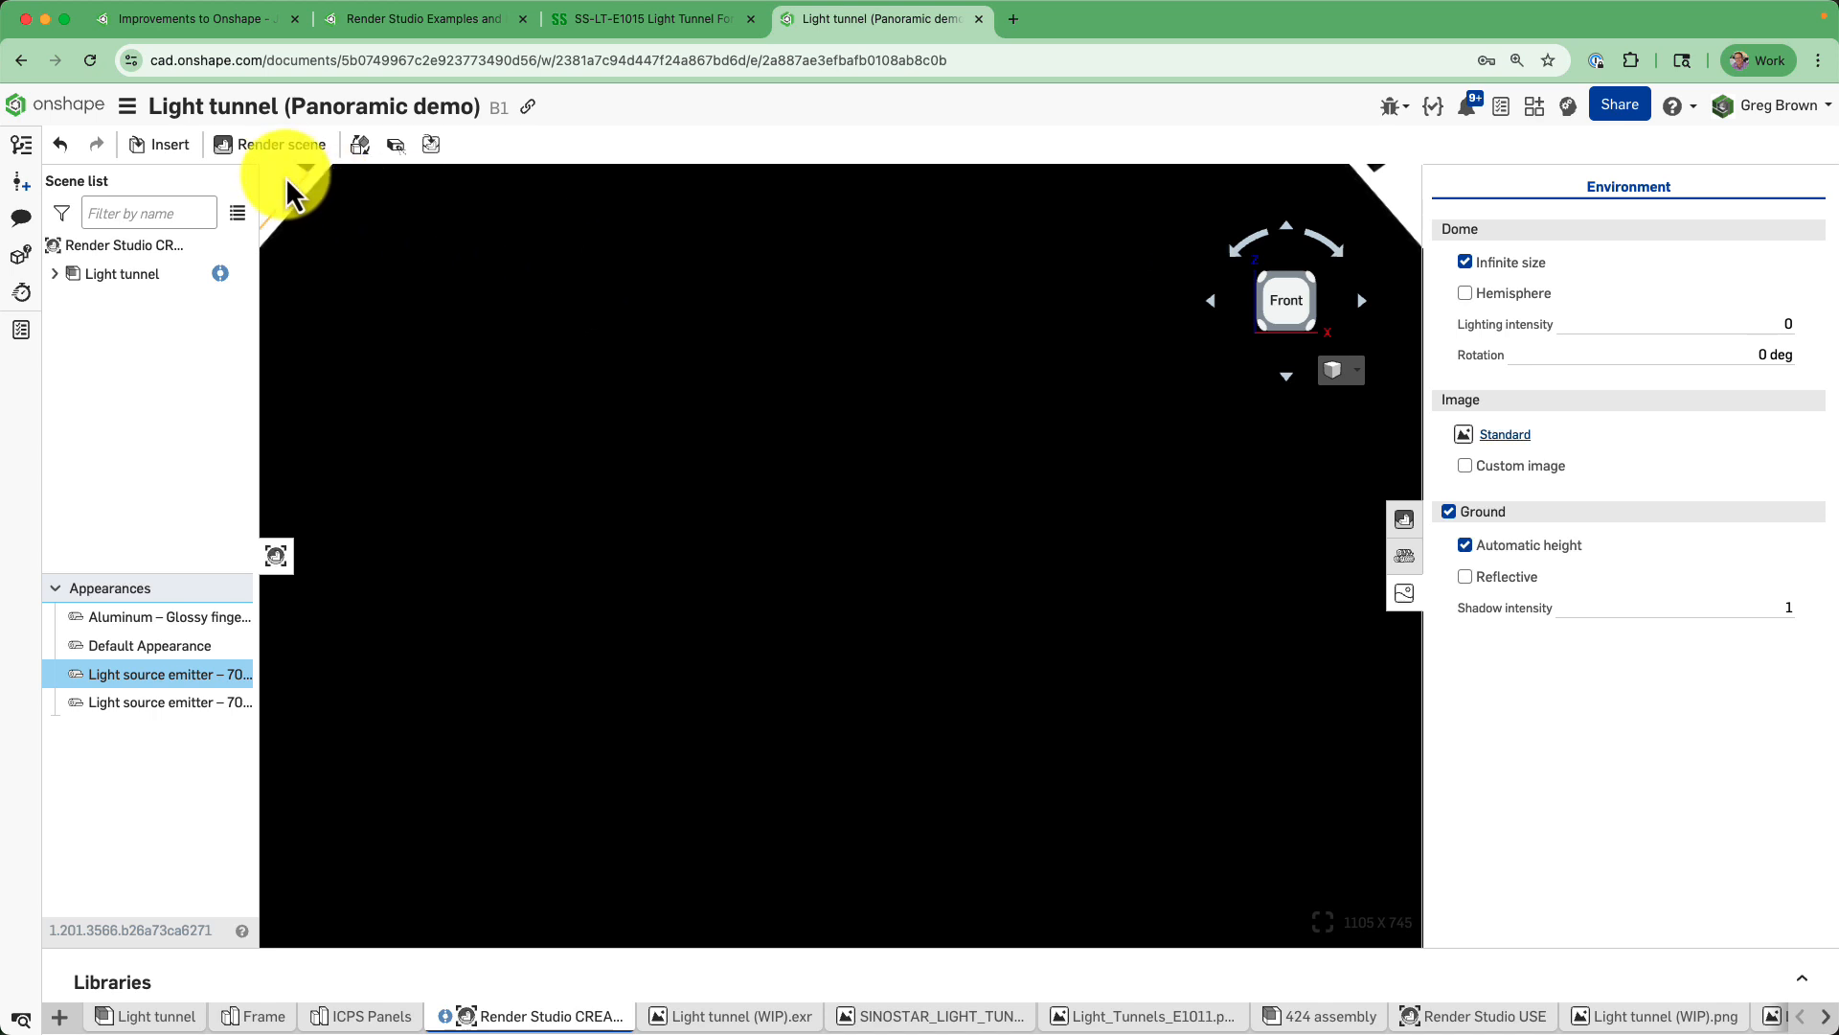
# Open the scene's render options and set a custom resolution with a 2:1 aspect ratio and a 2000 px height.
pyautogui.click(297, 149)
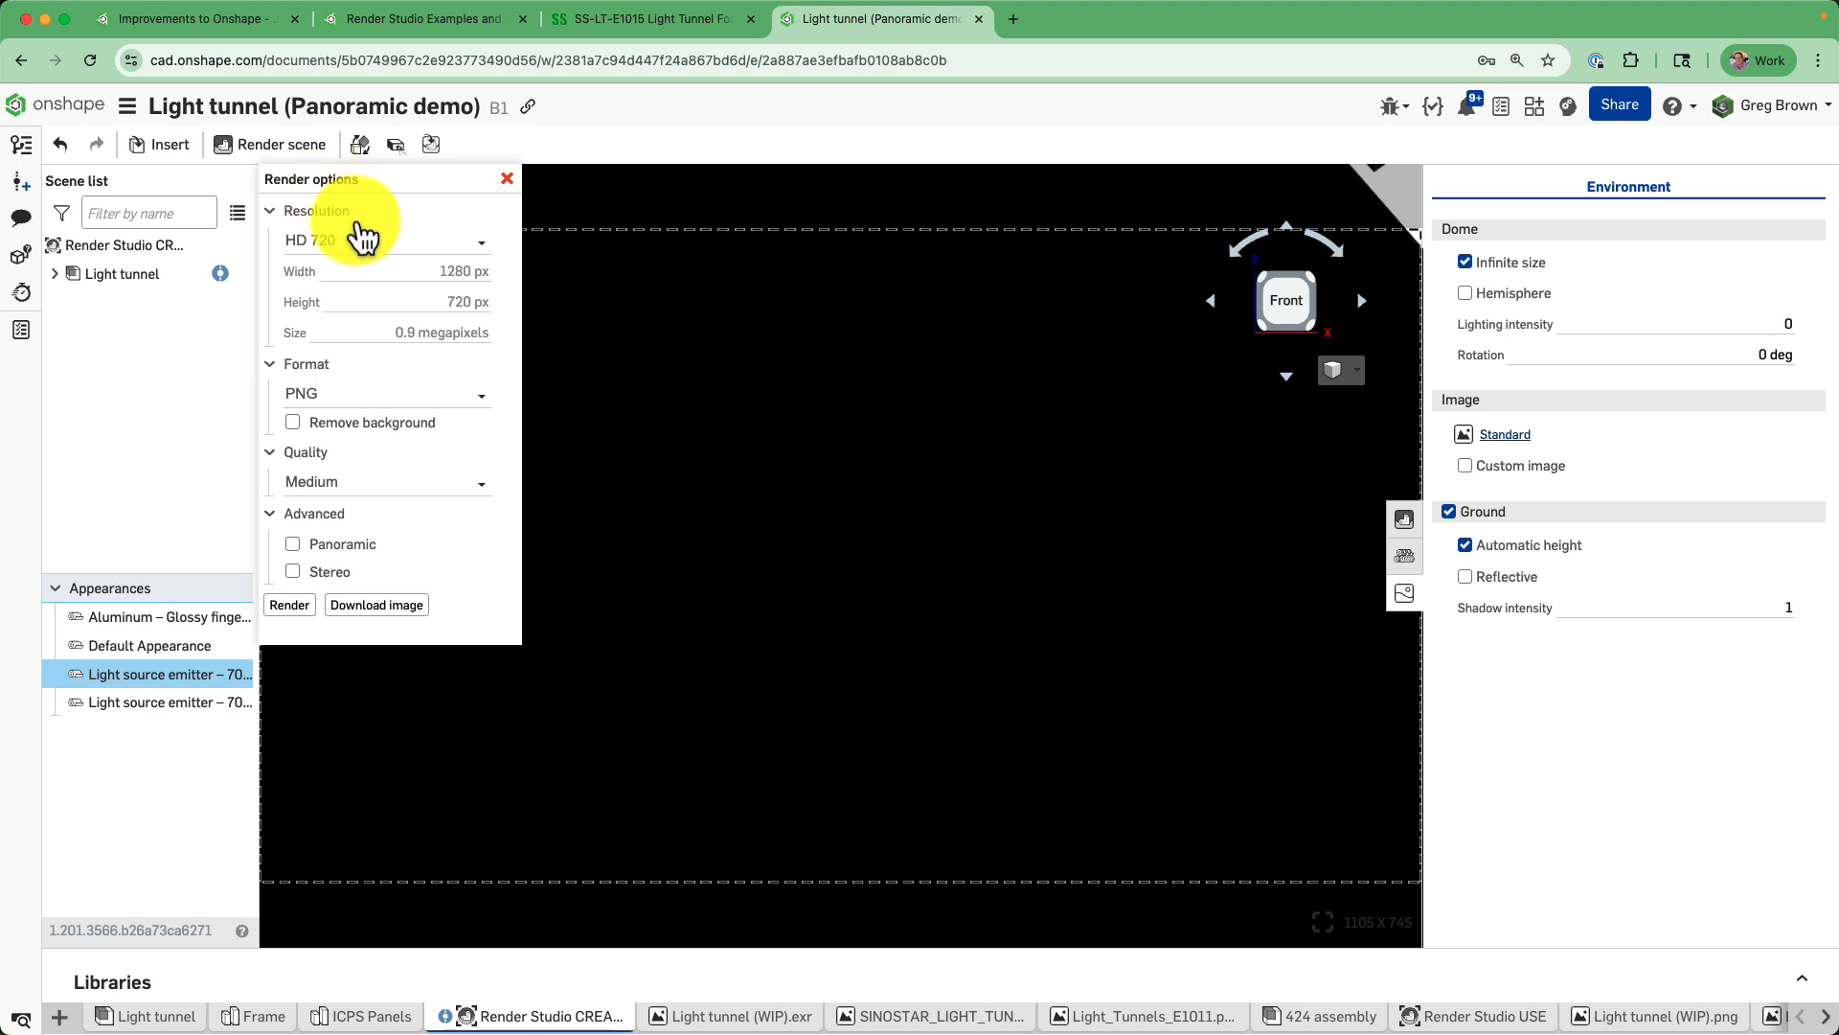
pyautogui.click(355, 239)
pyautogui.click(355, 269)
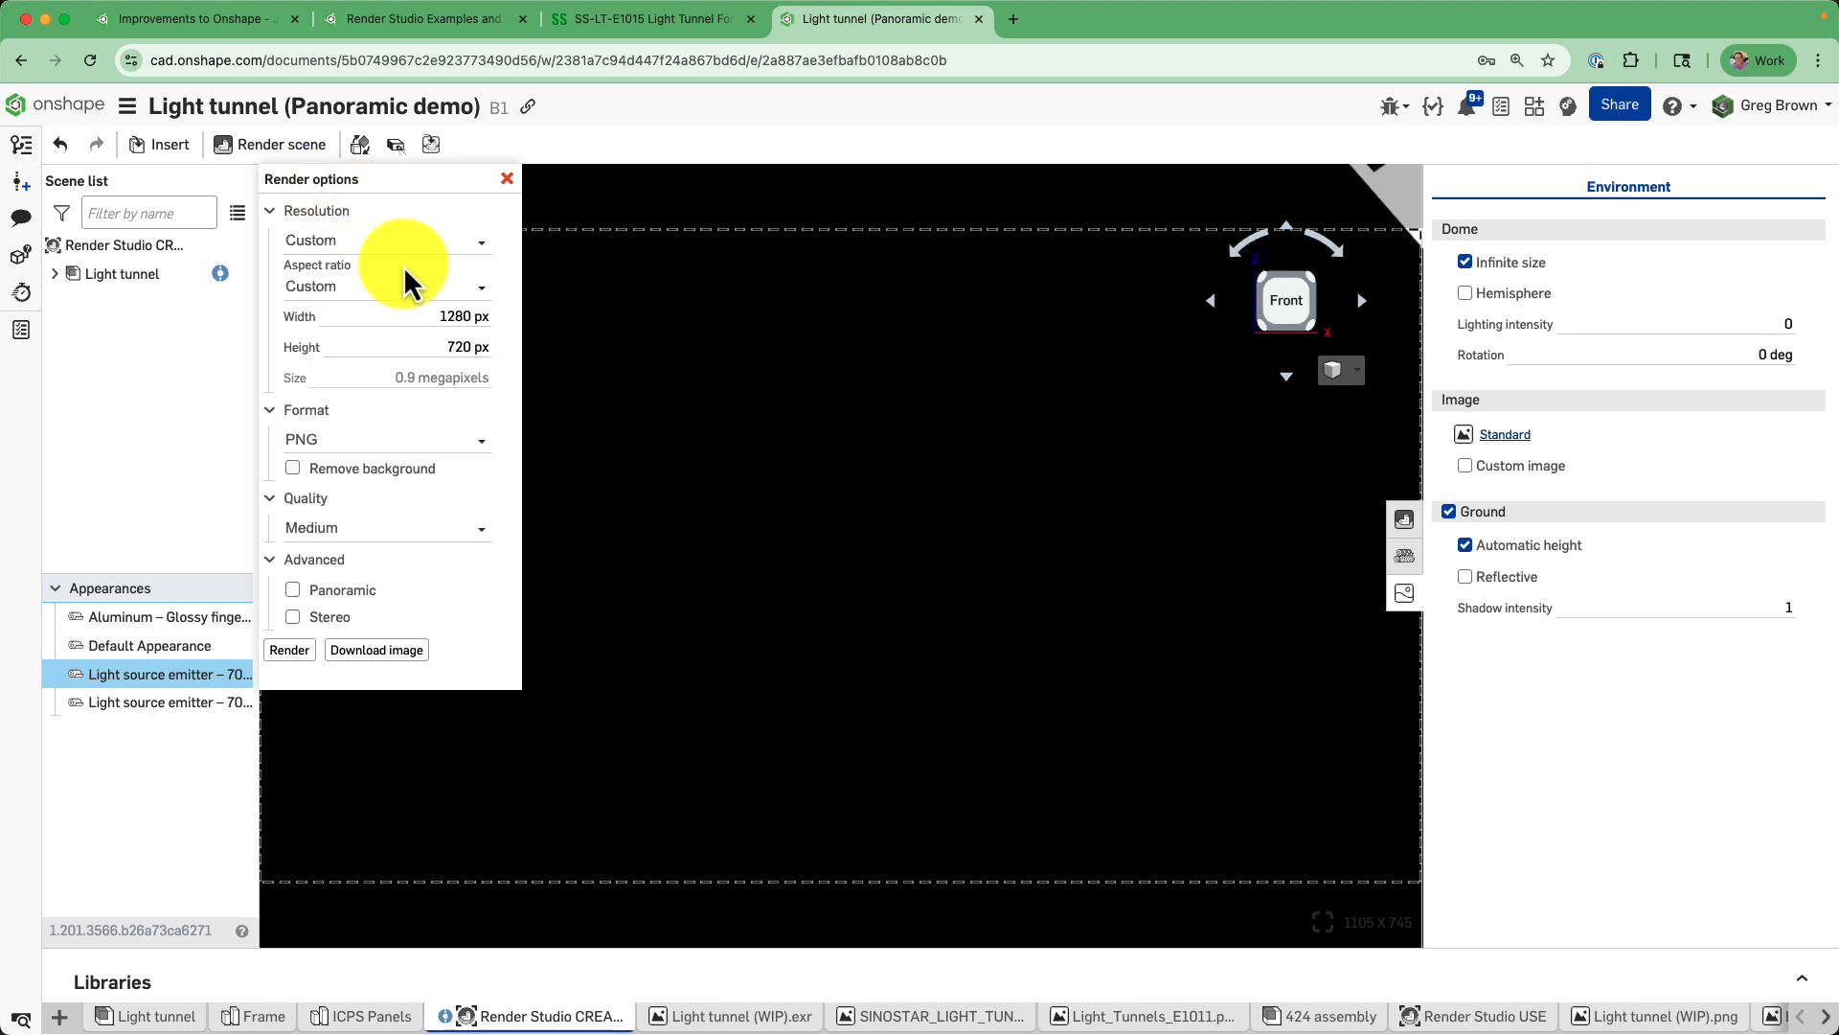
pyautogui.click(420, 288)
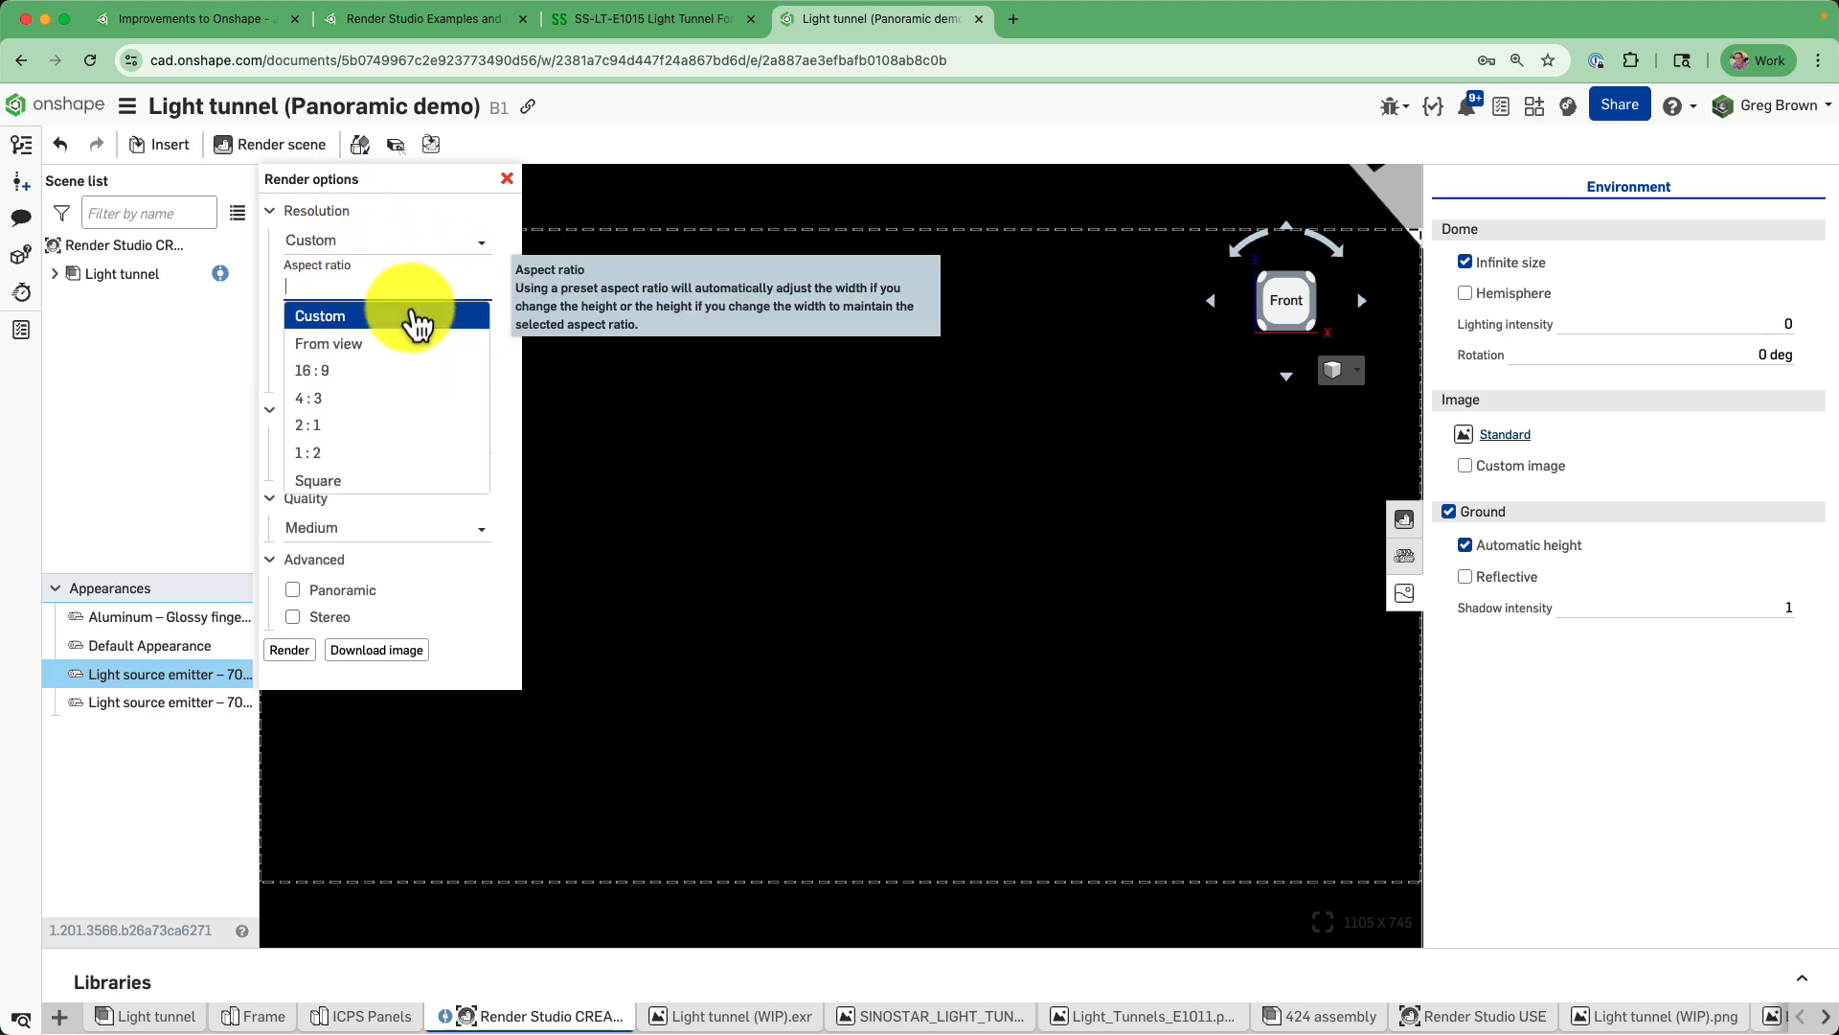
pyautogui.click(376, 441)
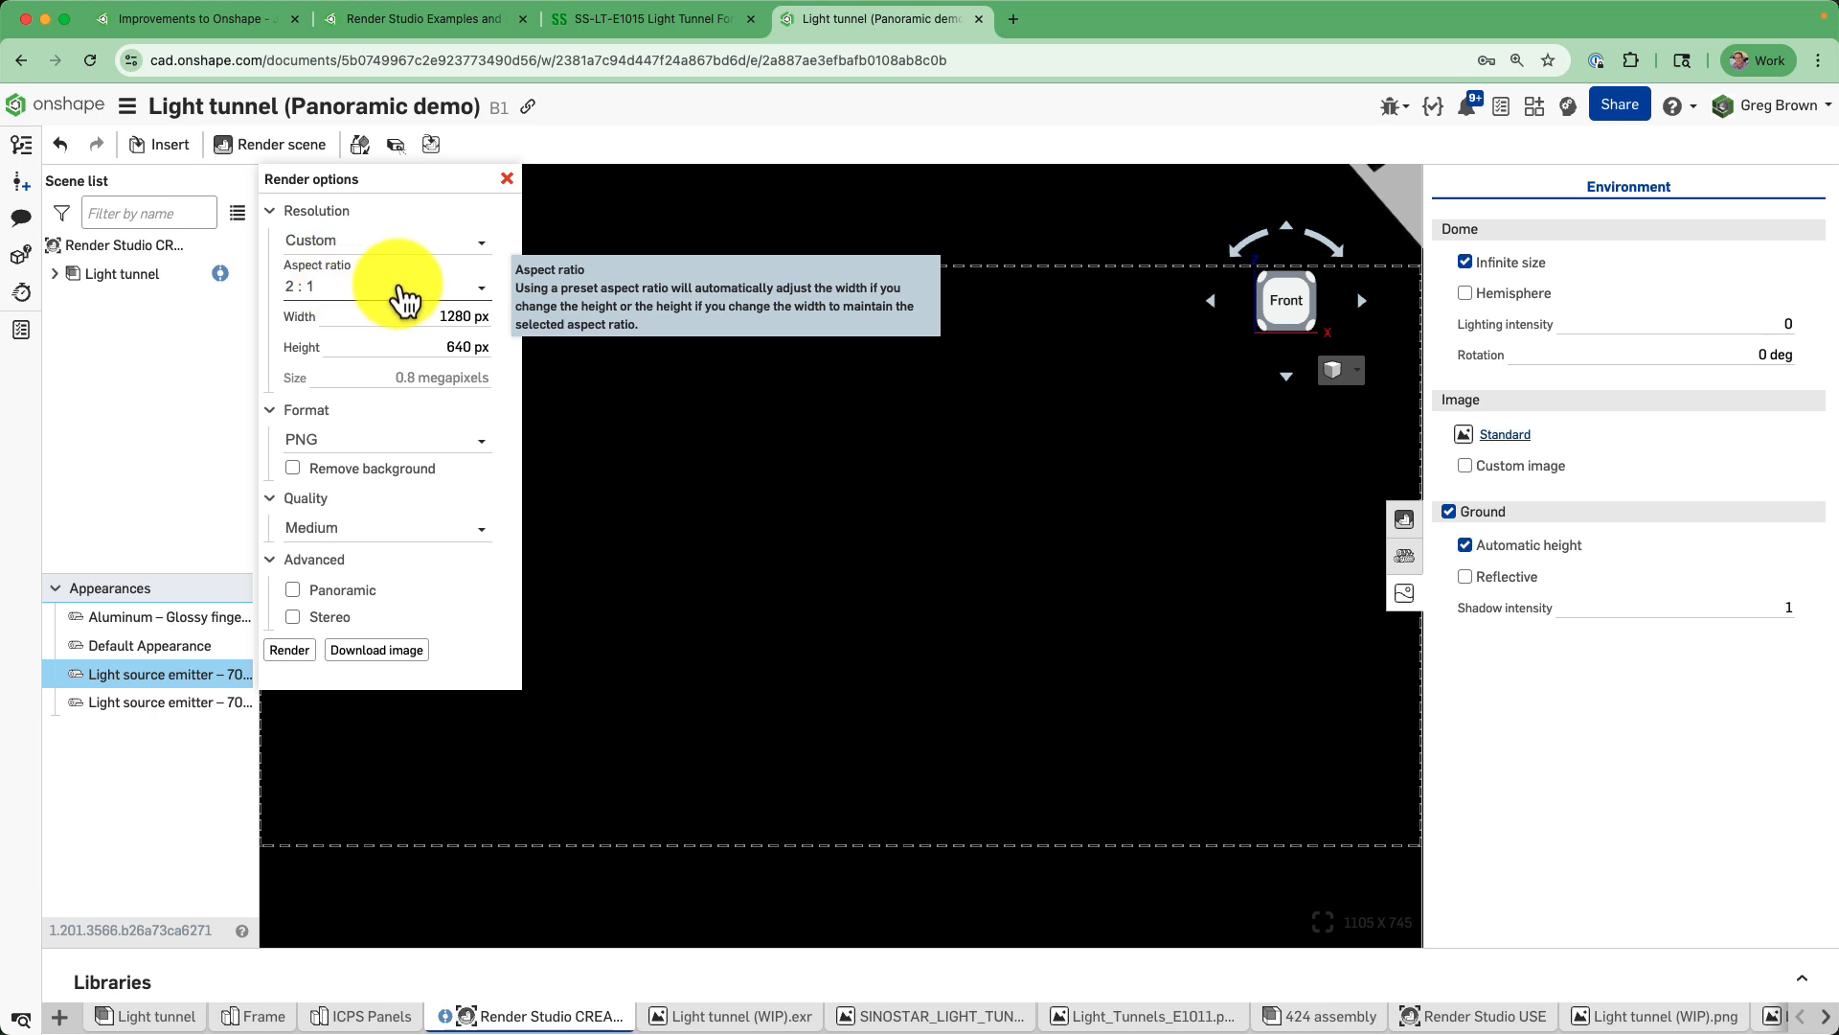
pyautogui.click(431, 348)
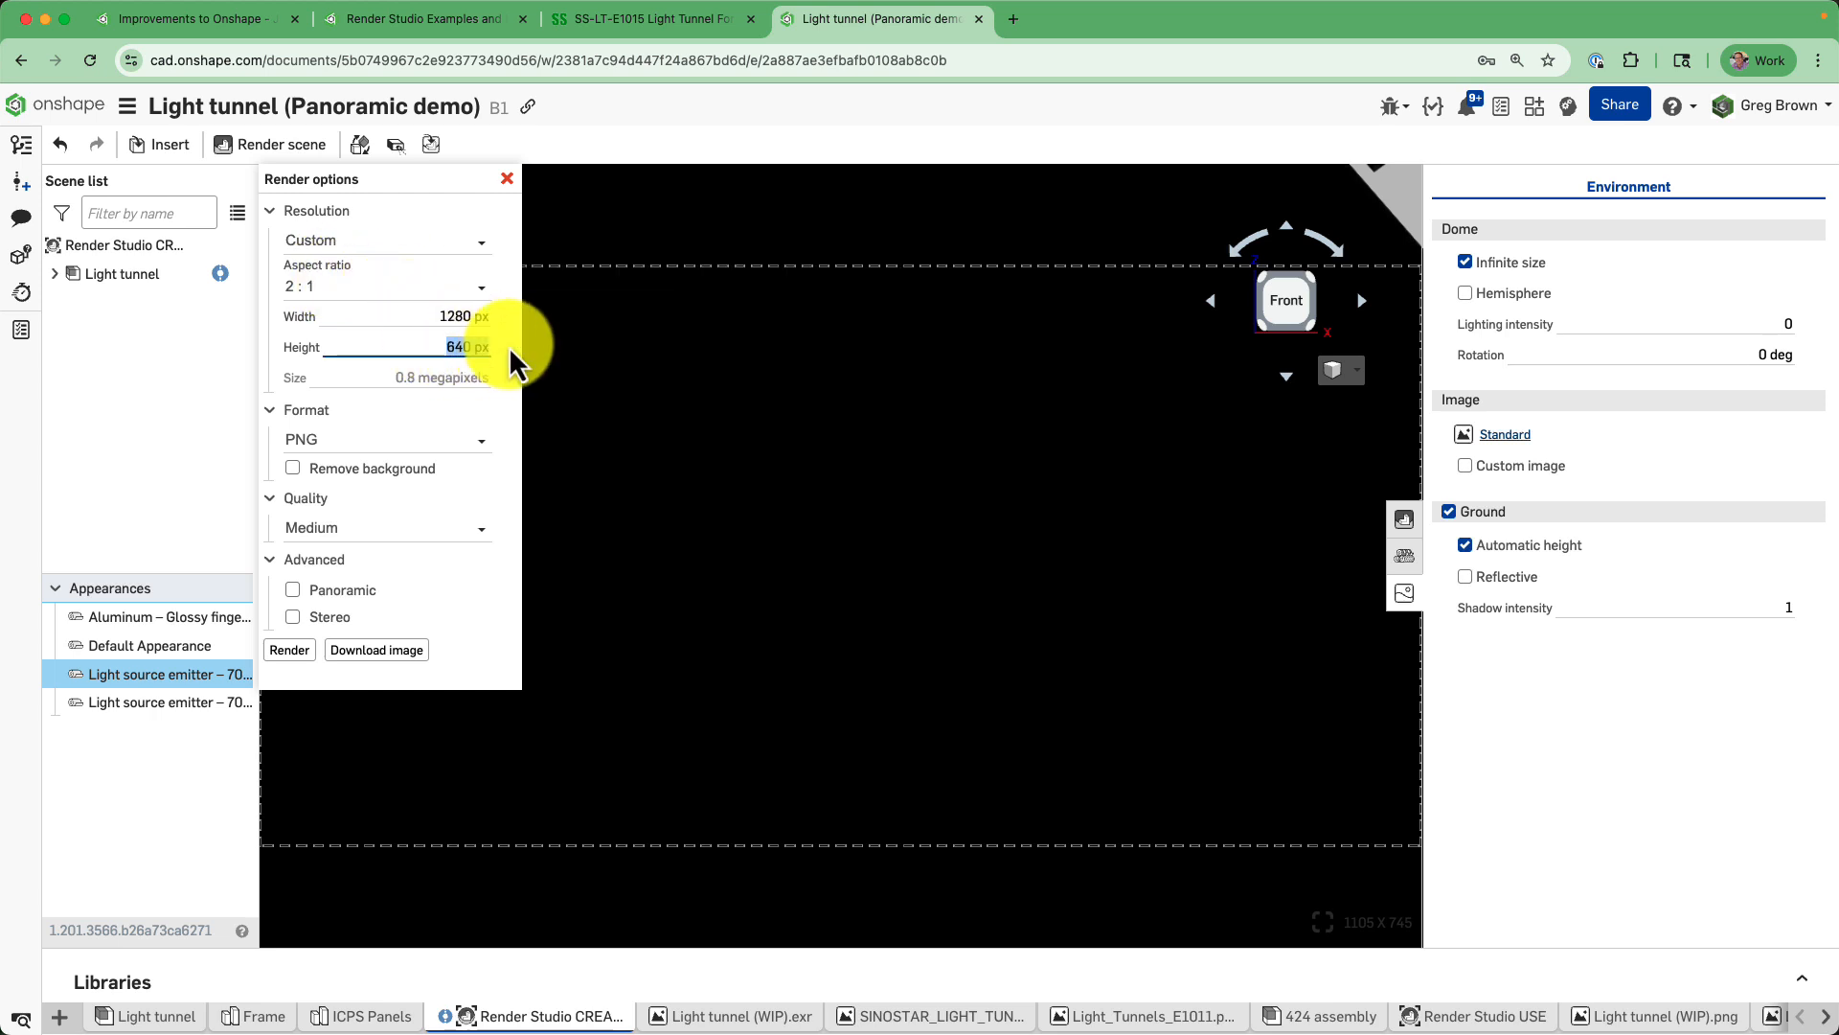
pyautogui.write('2000')
pyautogui.press('Return')
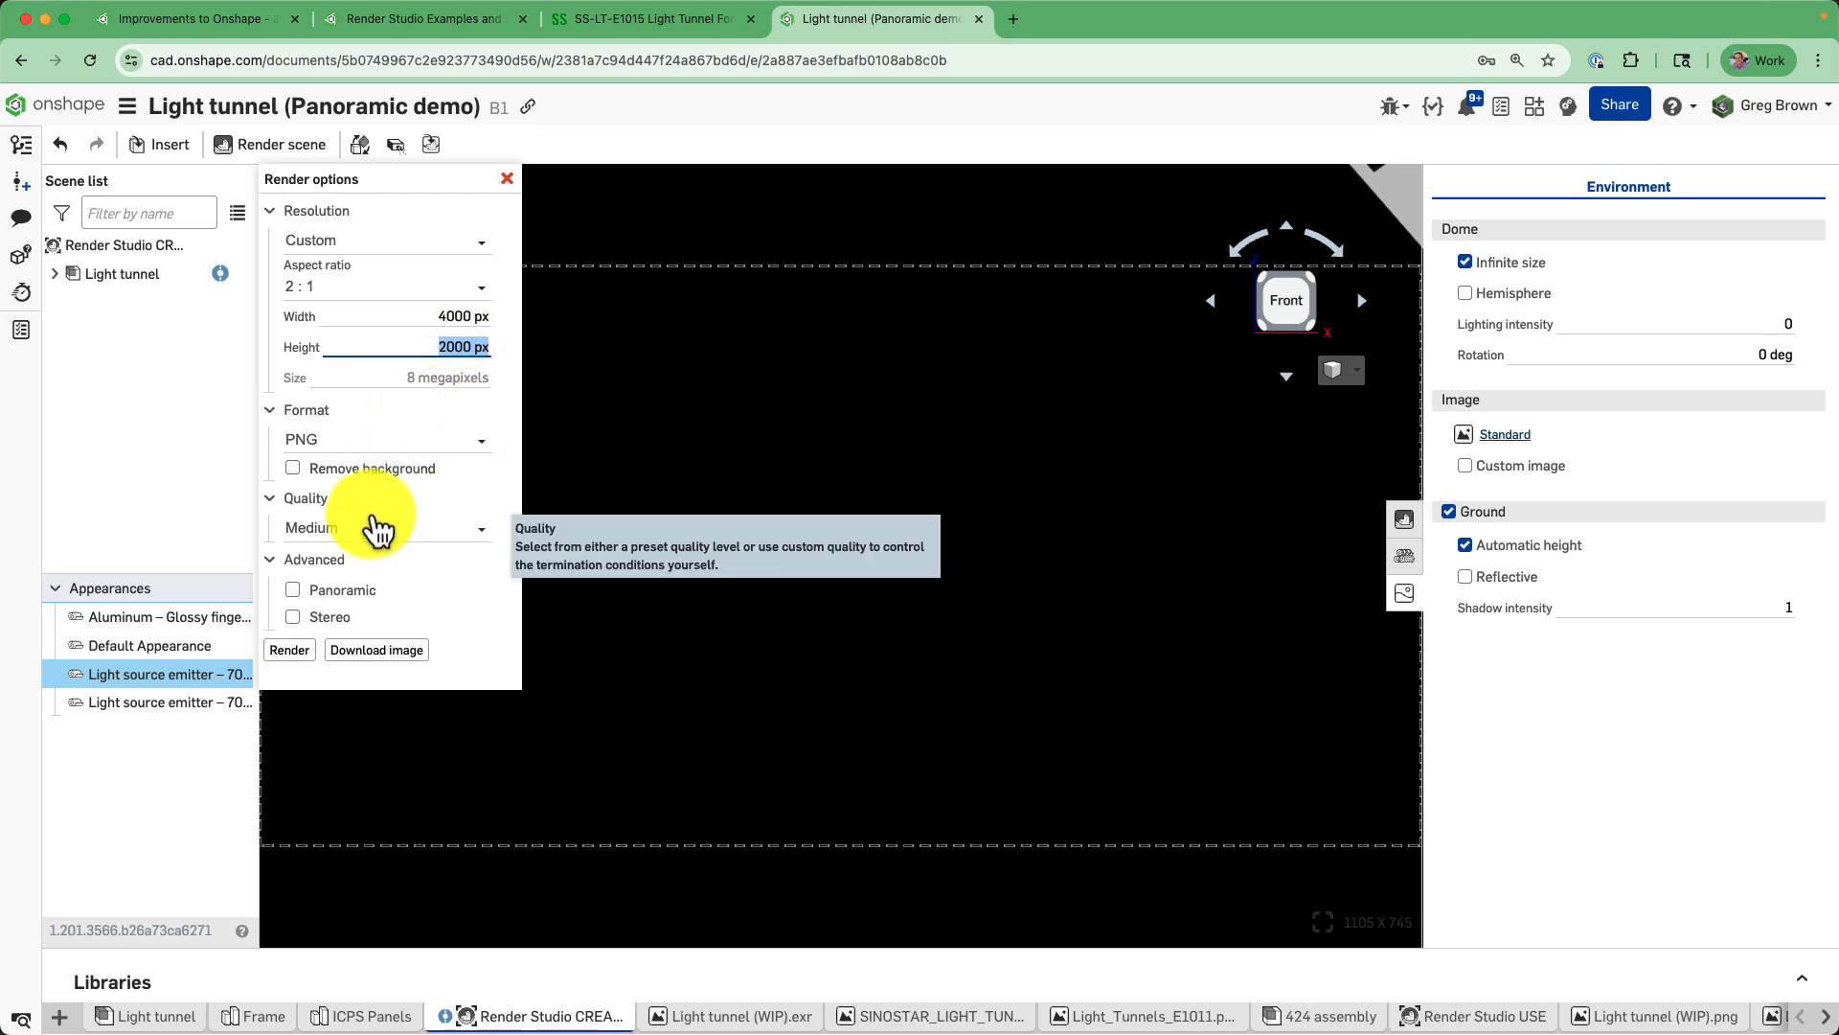
# Set the render format to EXR and enable panoramic rendering.
pyautogui.click(375, 450)
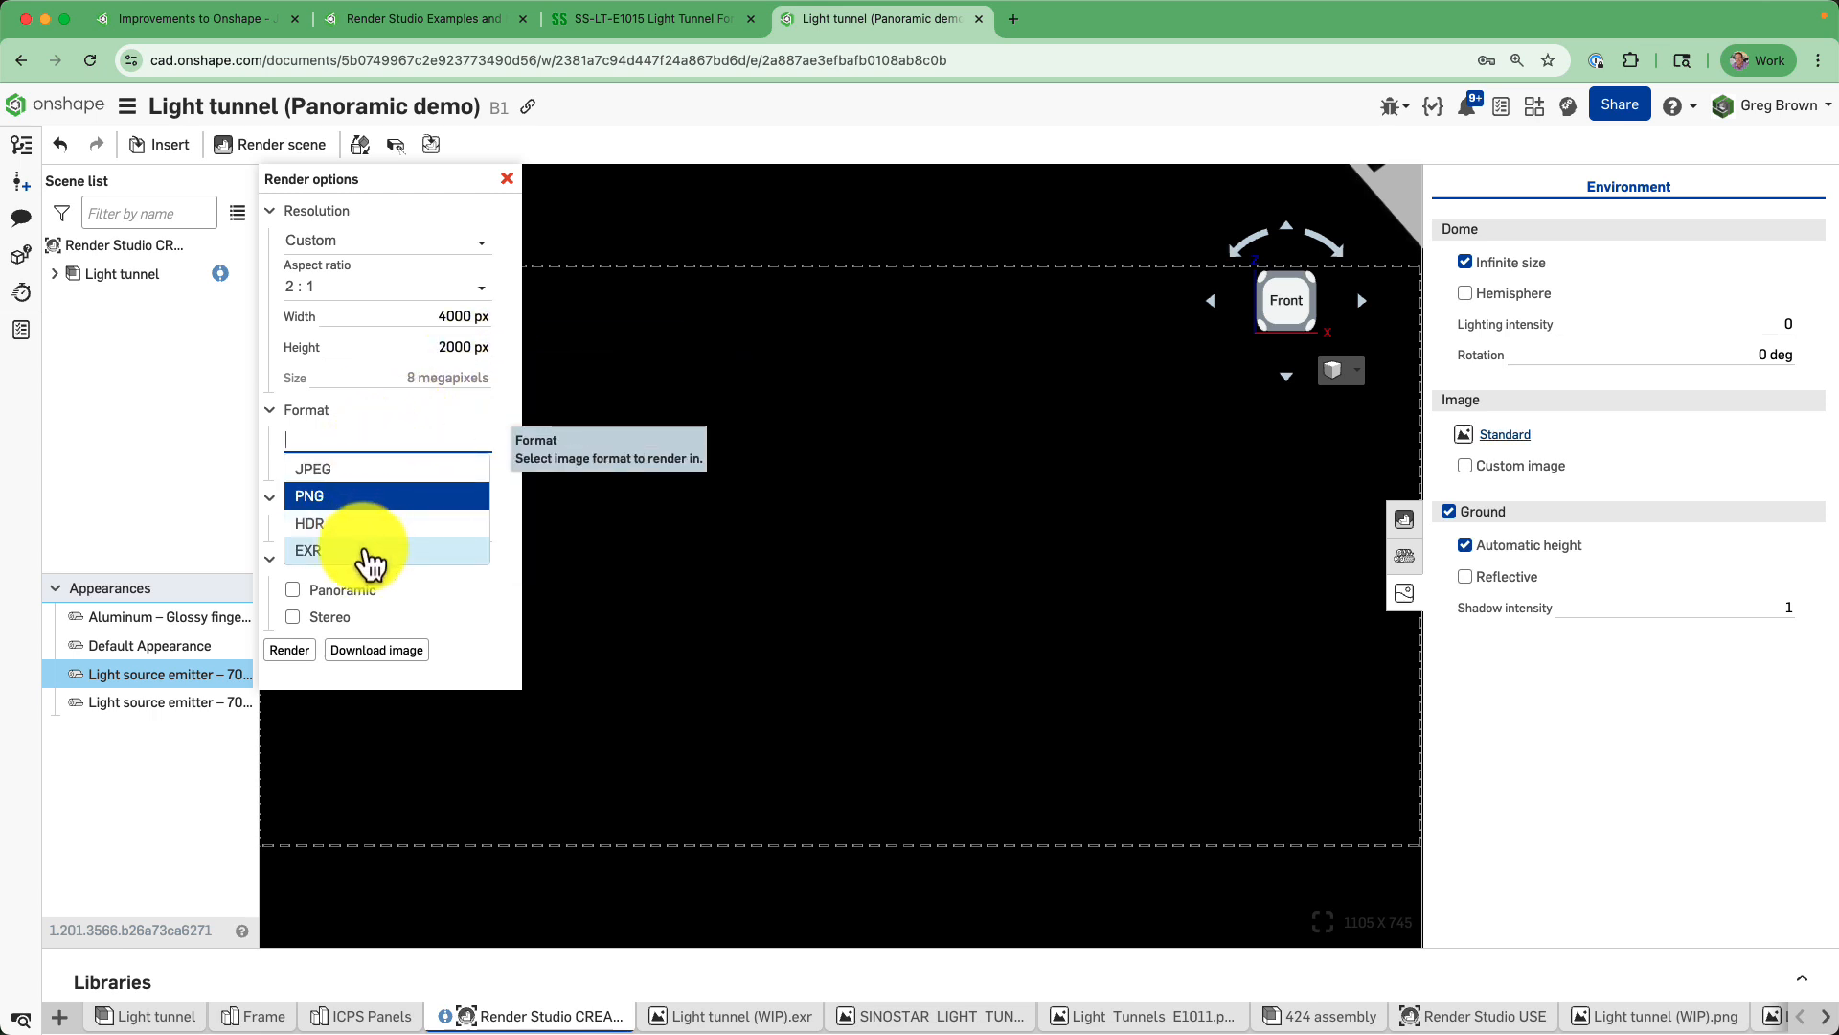
pyautogui.click(367, 554)
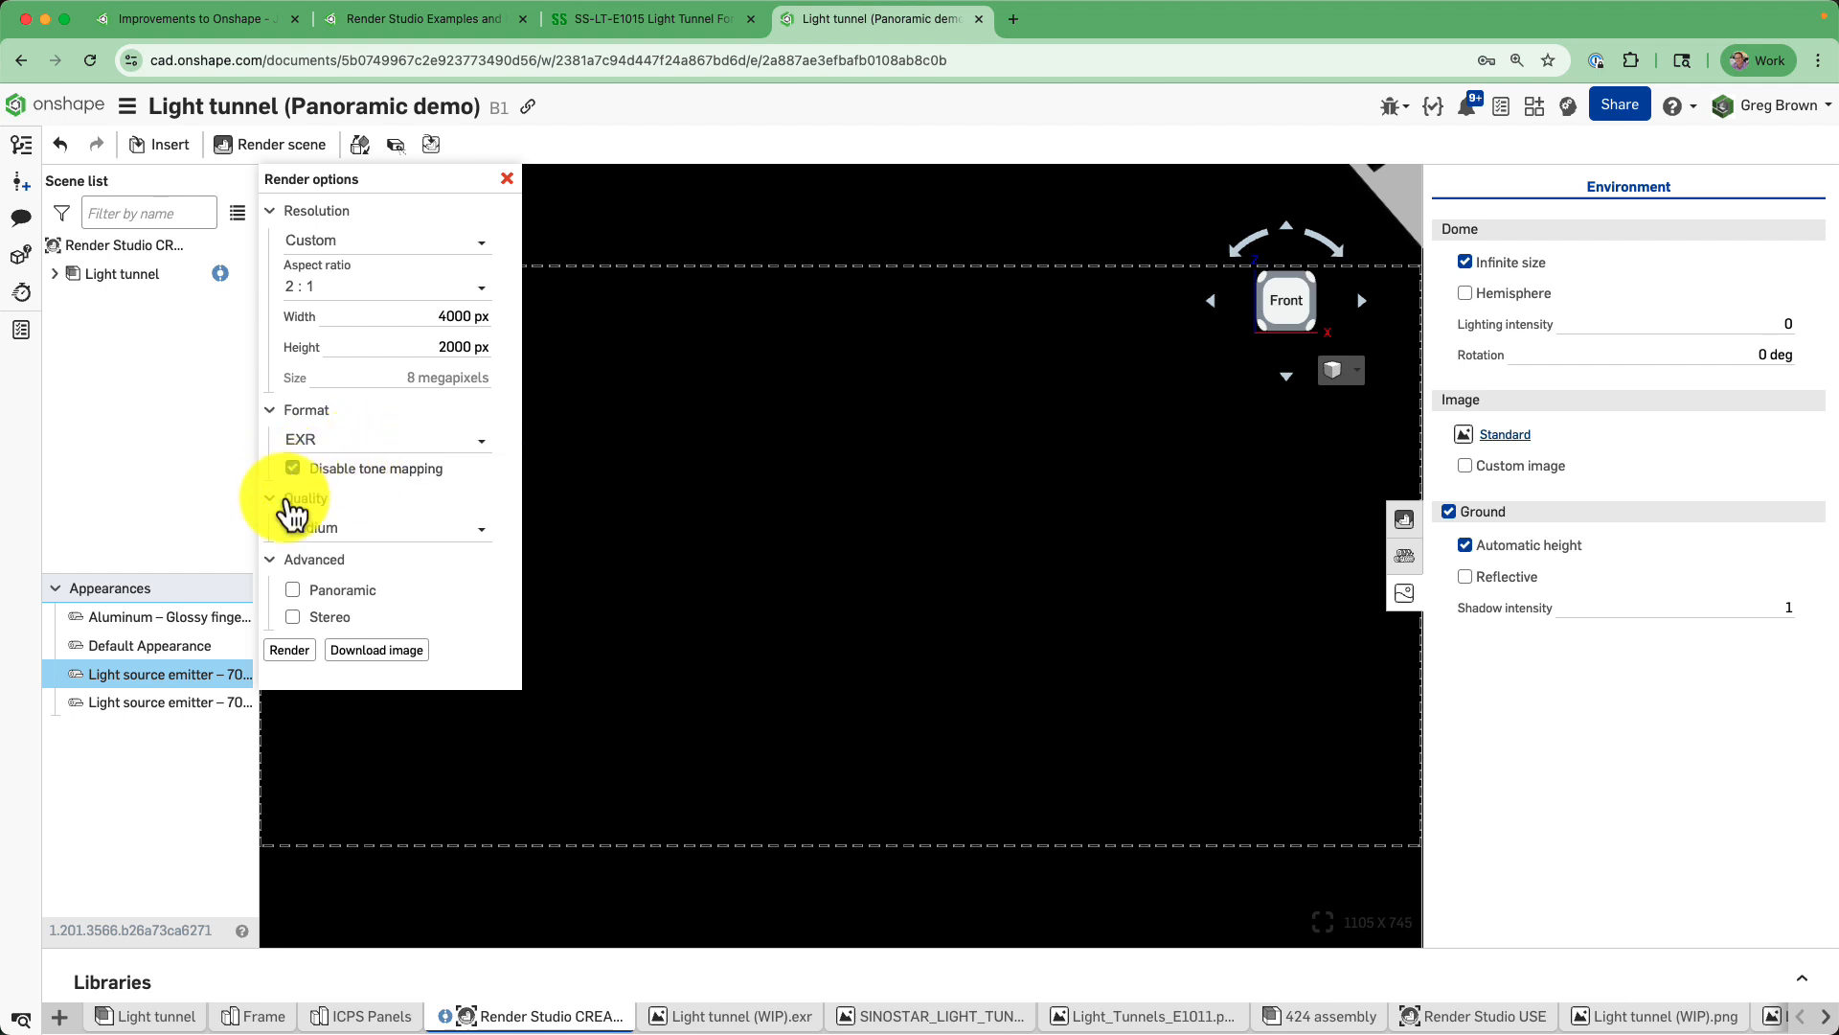
pyautogui.click(292, 590)
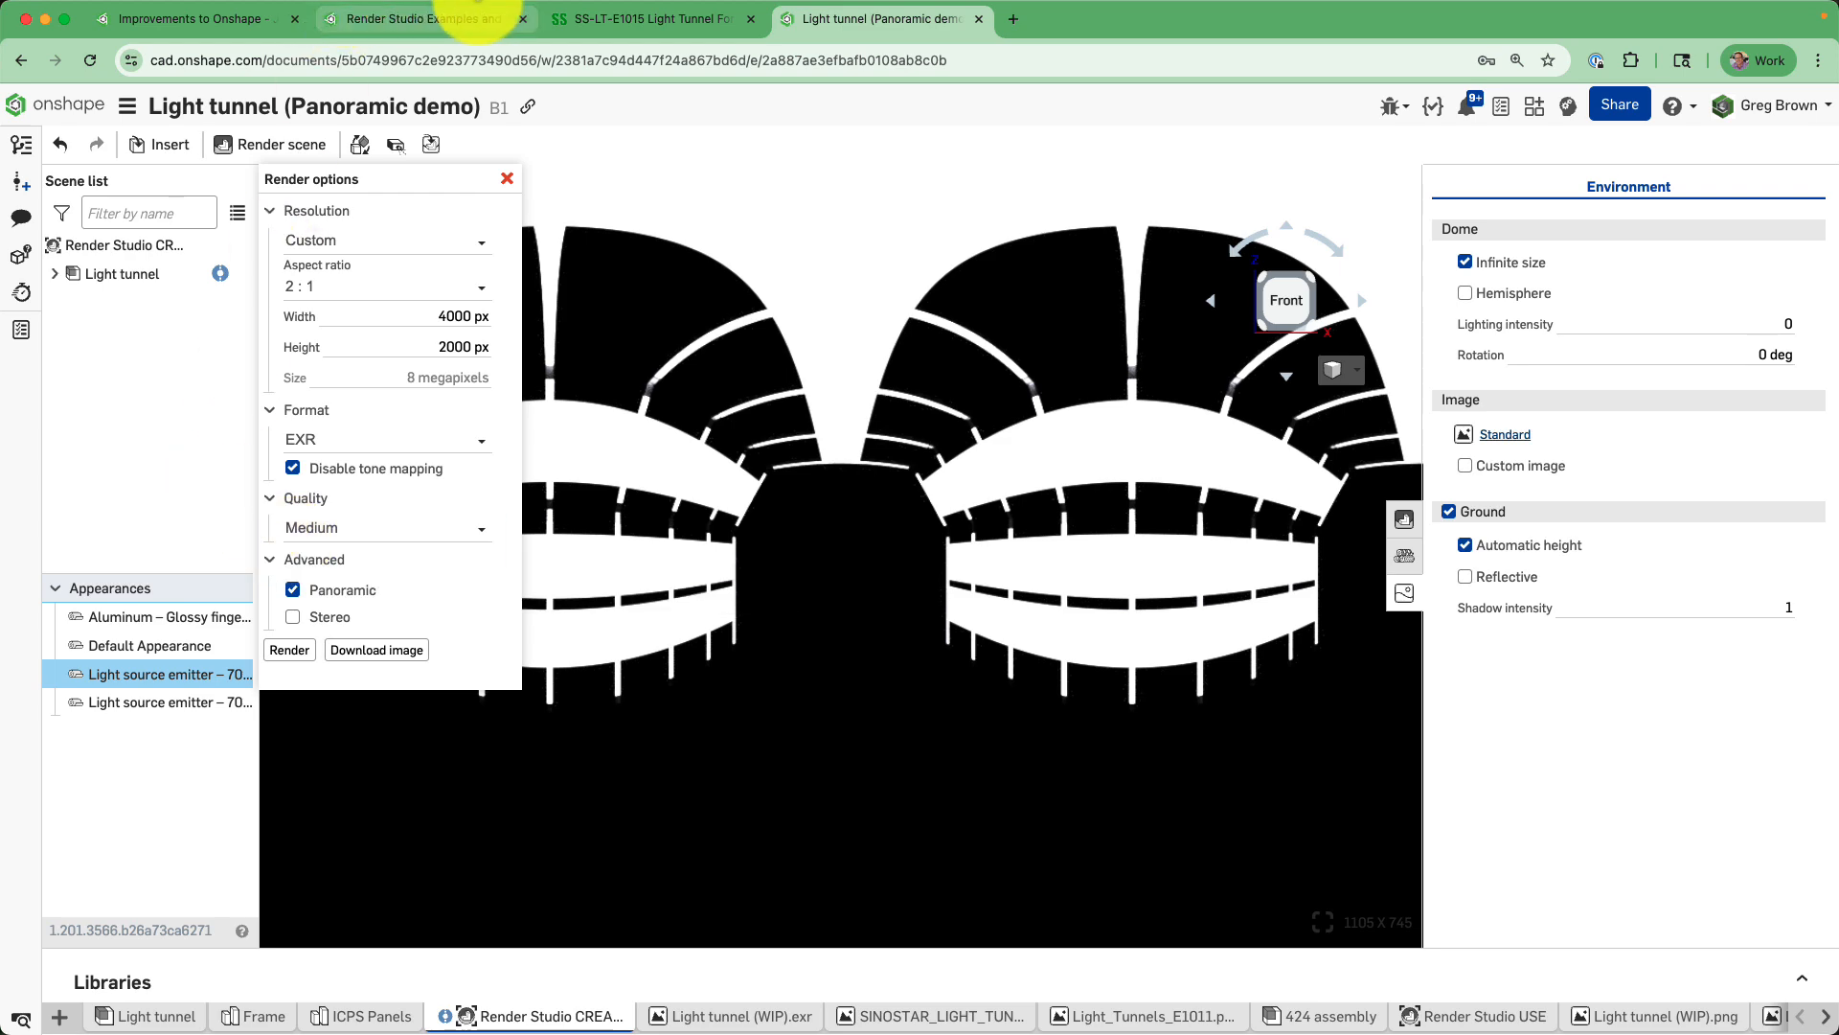
# Switch to the Render Studio Examples and Resources help page and check its example panoramic render settings.
pyautogui.click(472, 21)
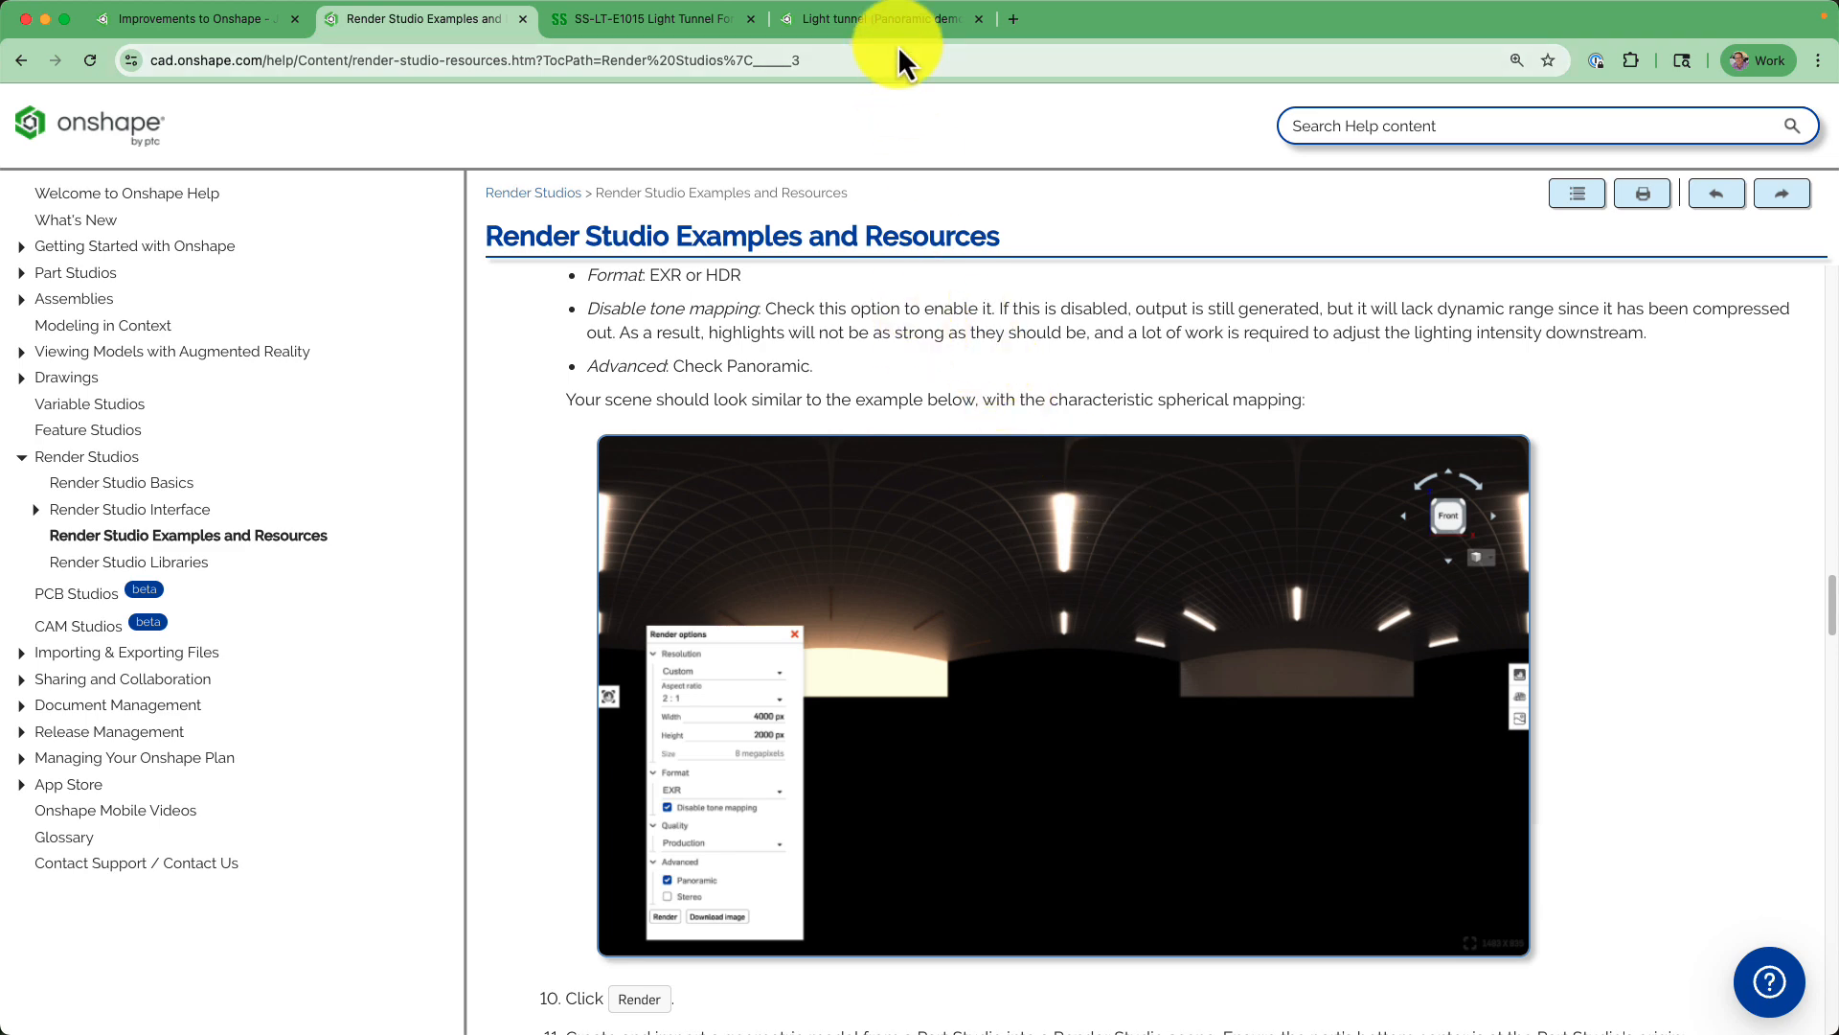
# Switch back to the Light tunnel document, set the render quality to Medium and close the render options.
pyautogui.click(905, 17)
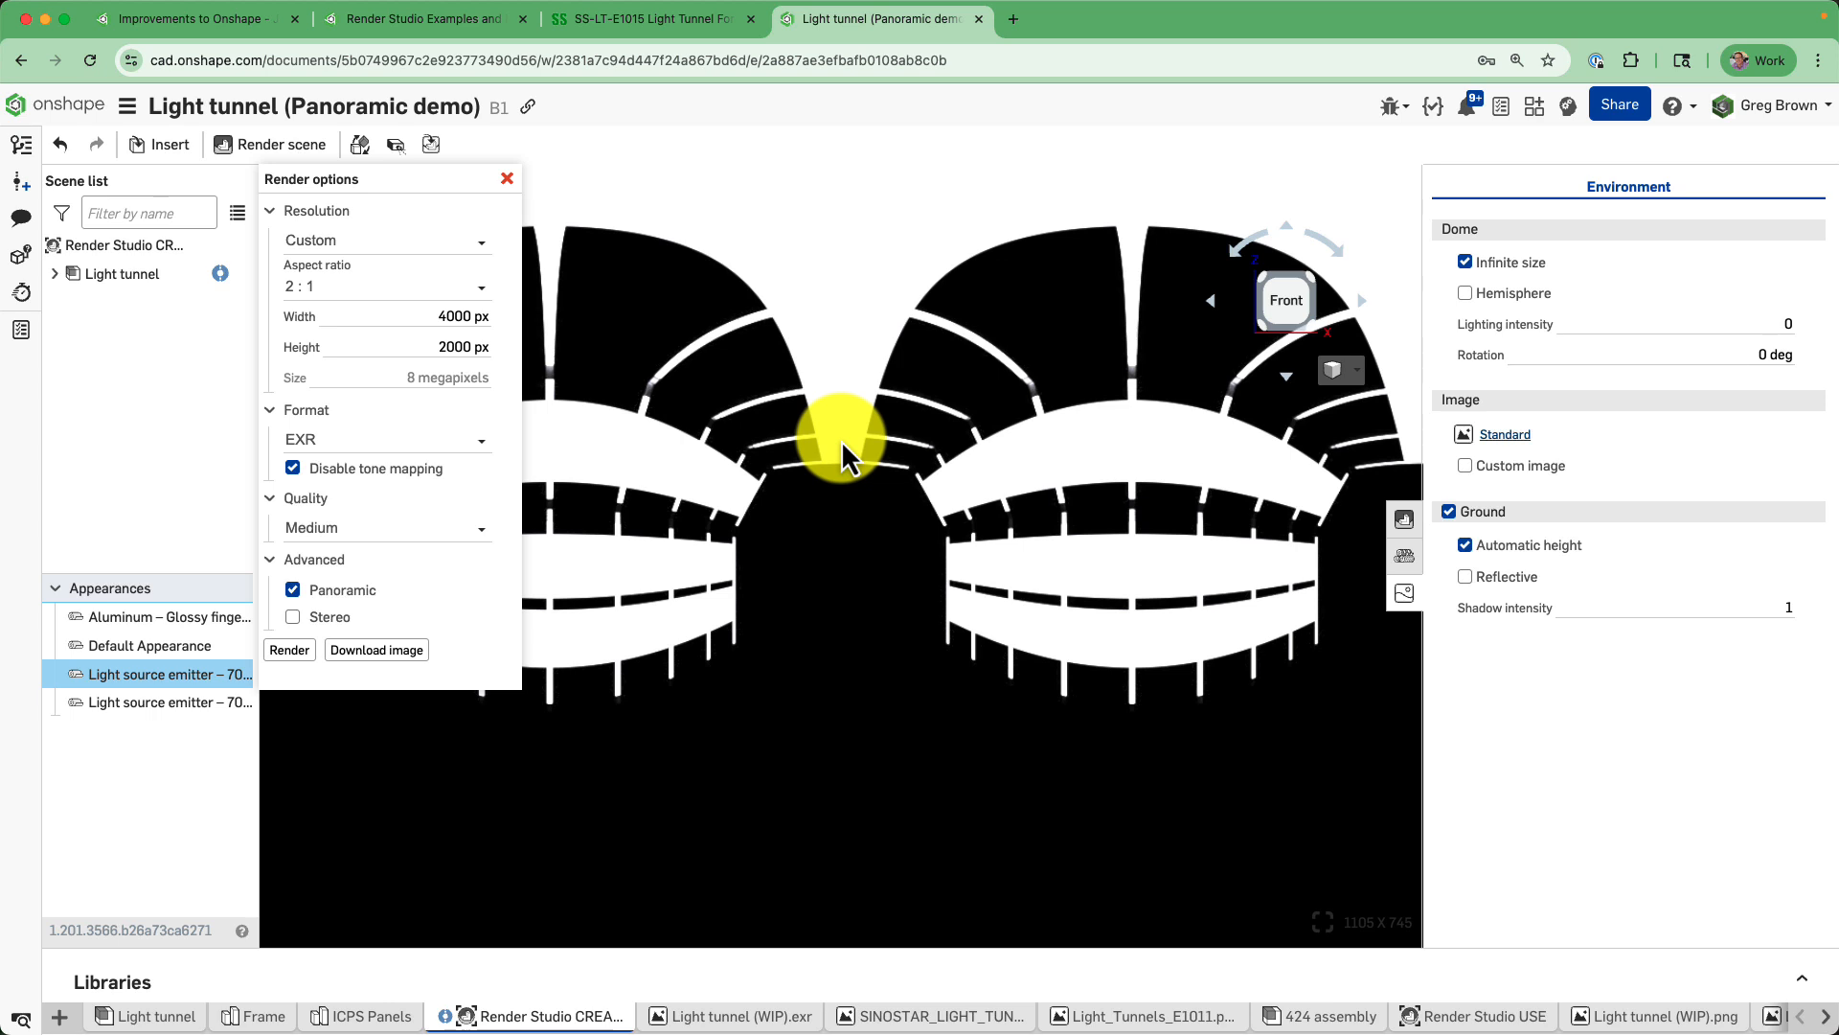
pyautogui.moveTo(346, 187); pyautogui.dragTo(393, 204)
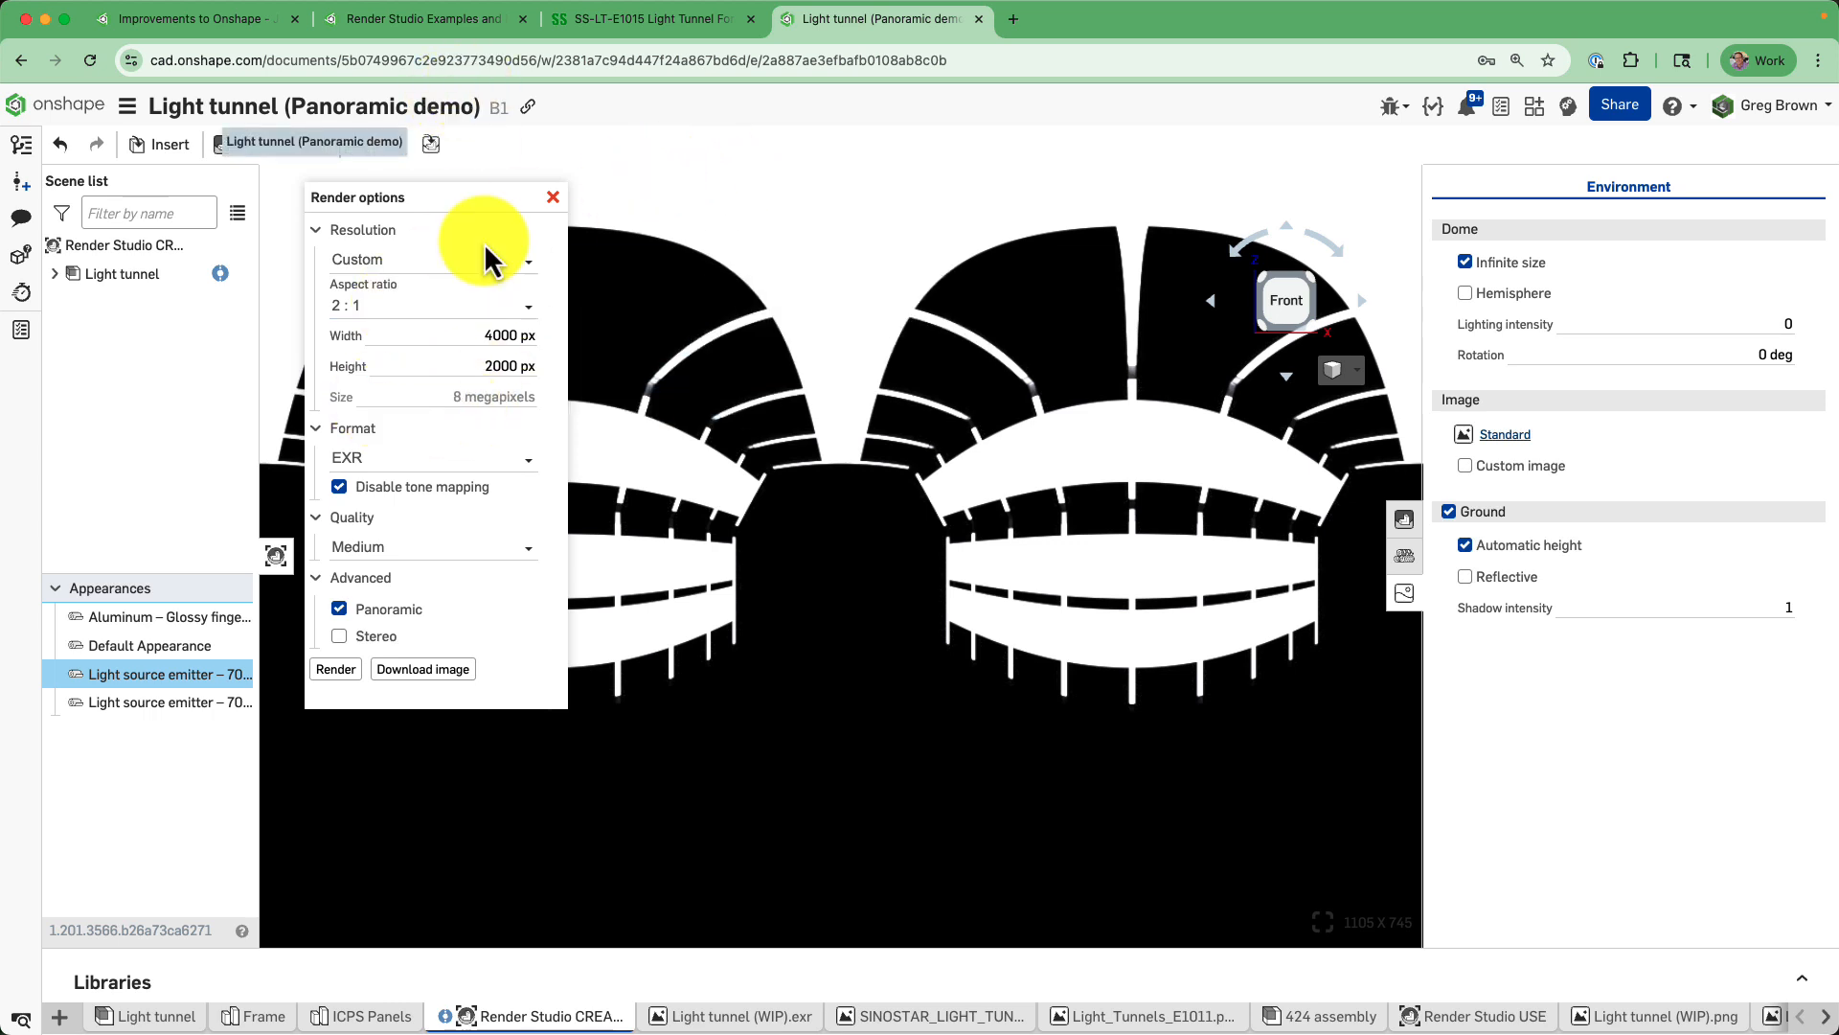
pyautogui.click(399, 546)
pyautogui.click(431, 588)
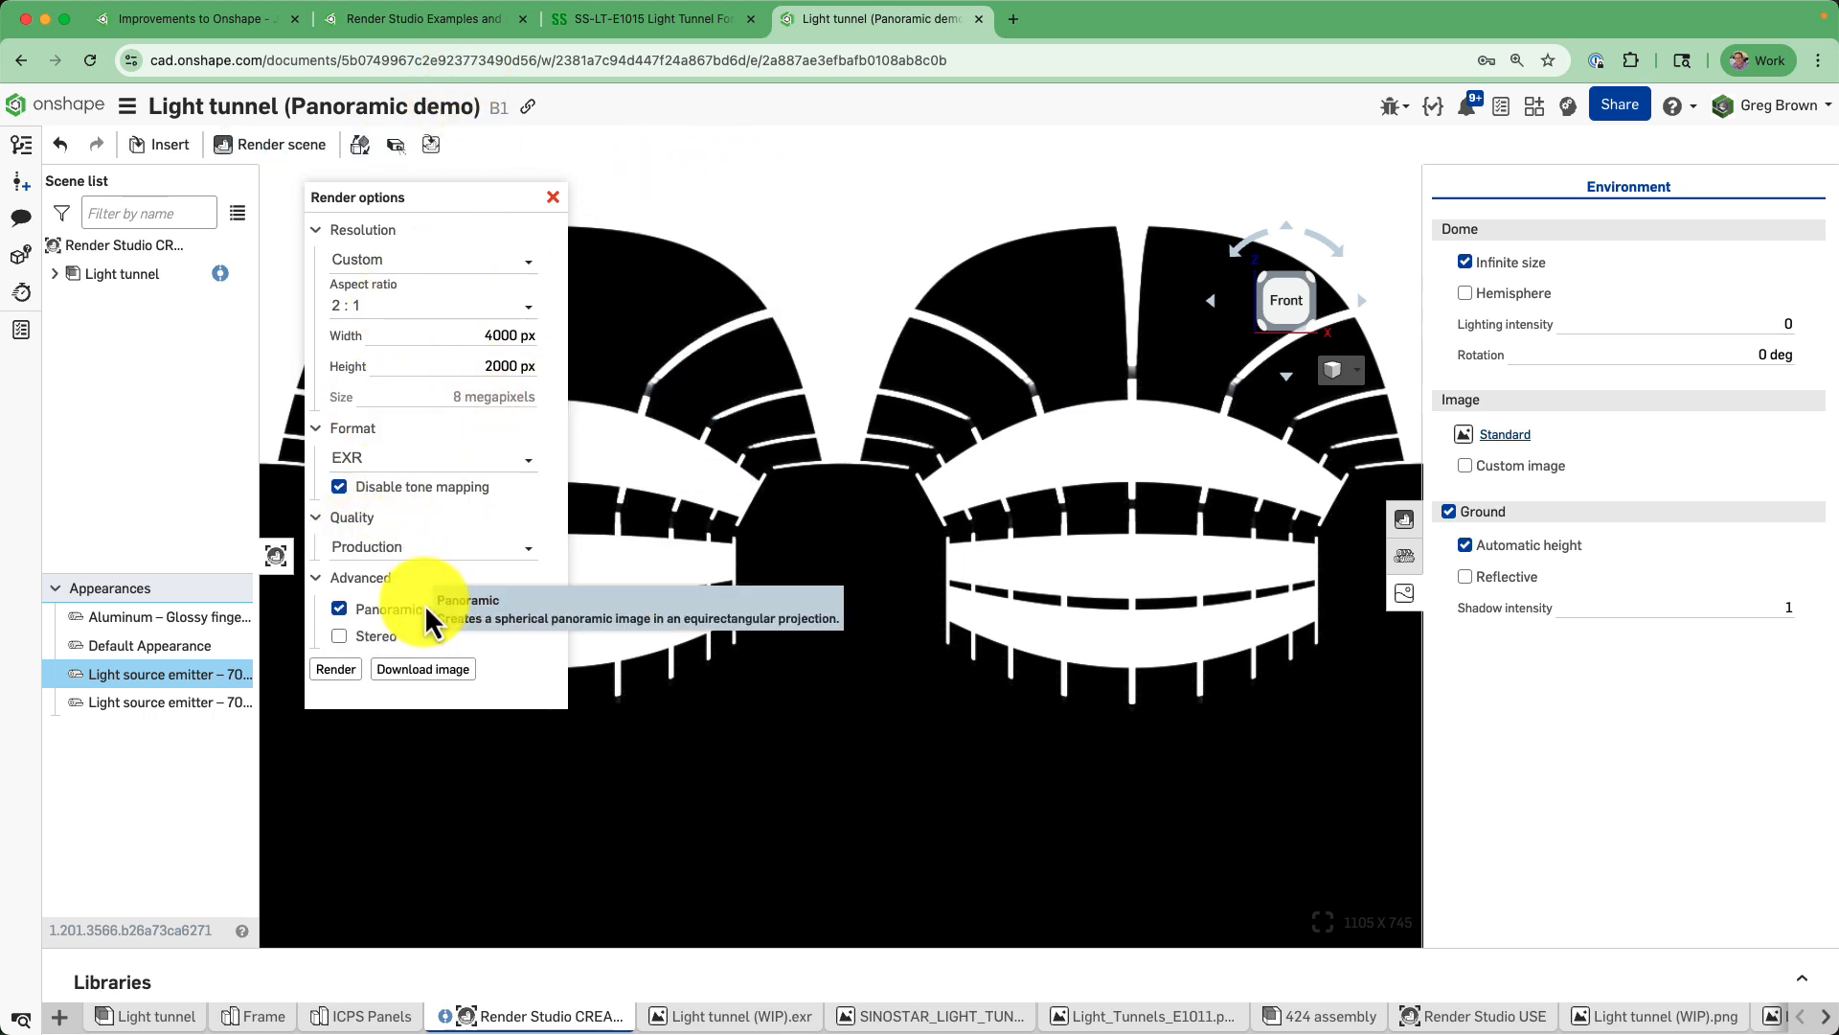
pyautogui.click(428, 548)
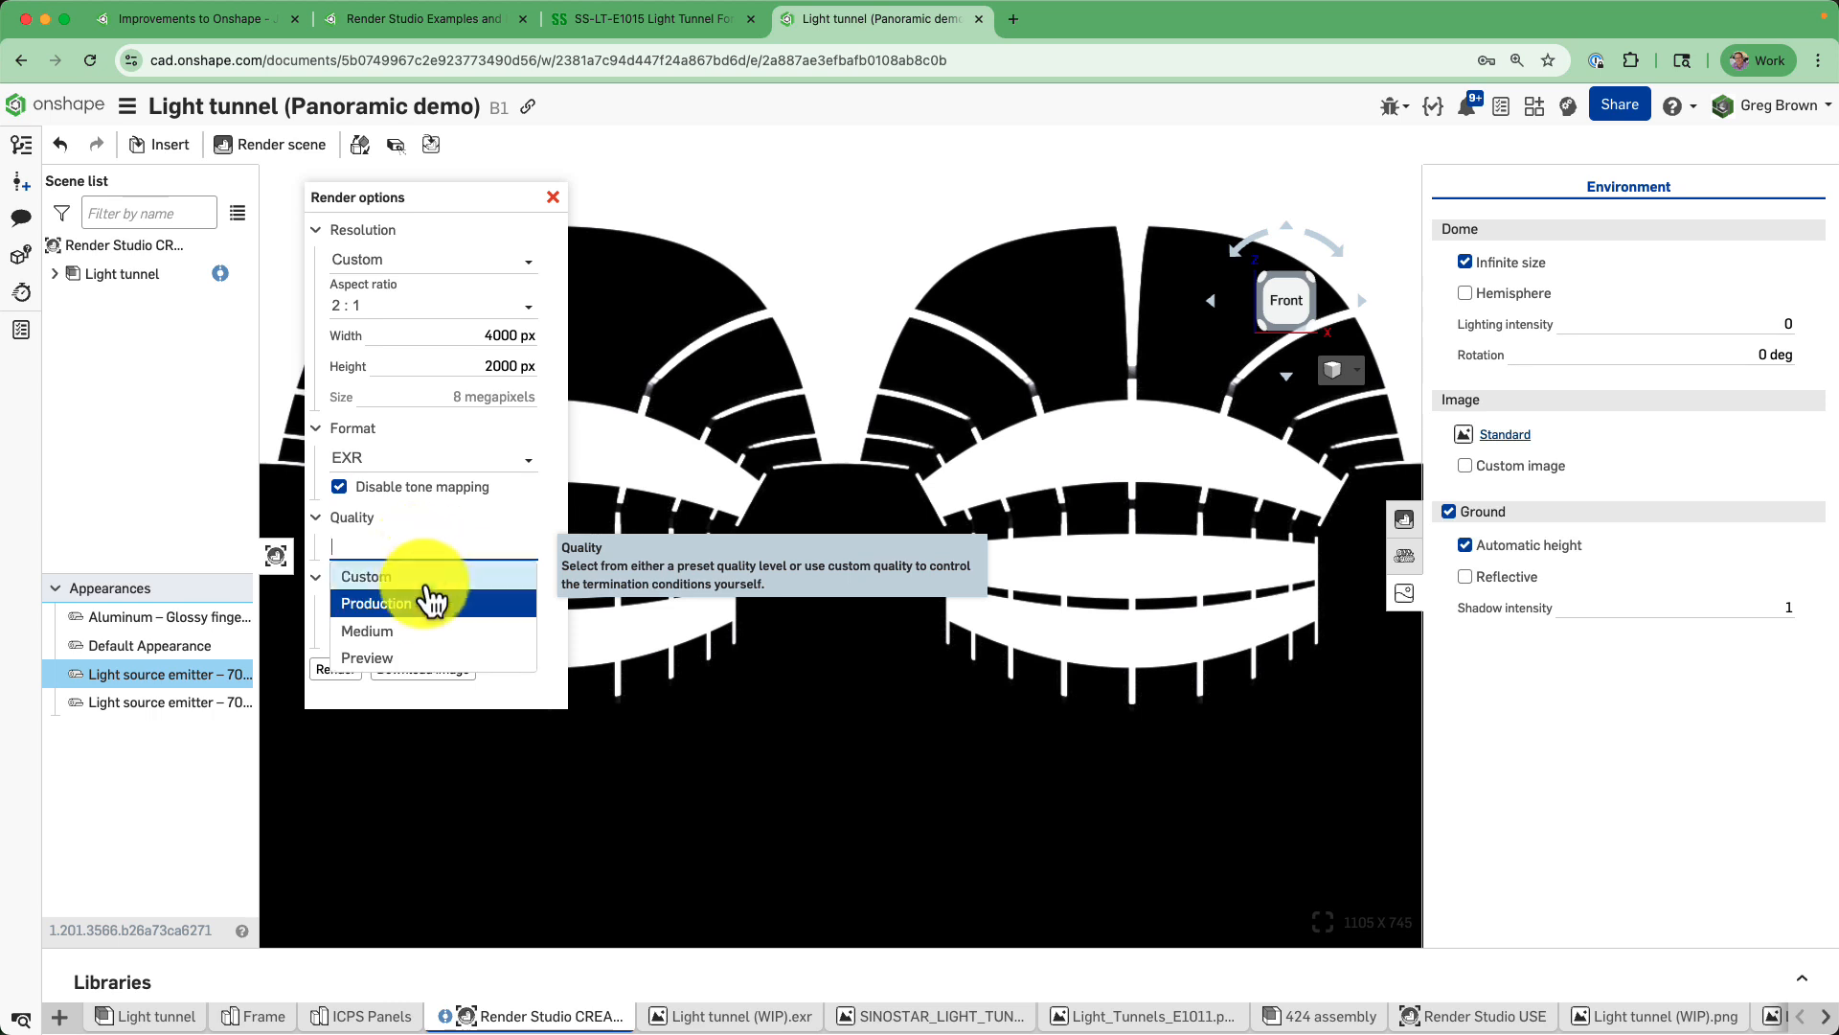
pyautogui.click(418, 630)
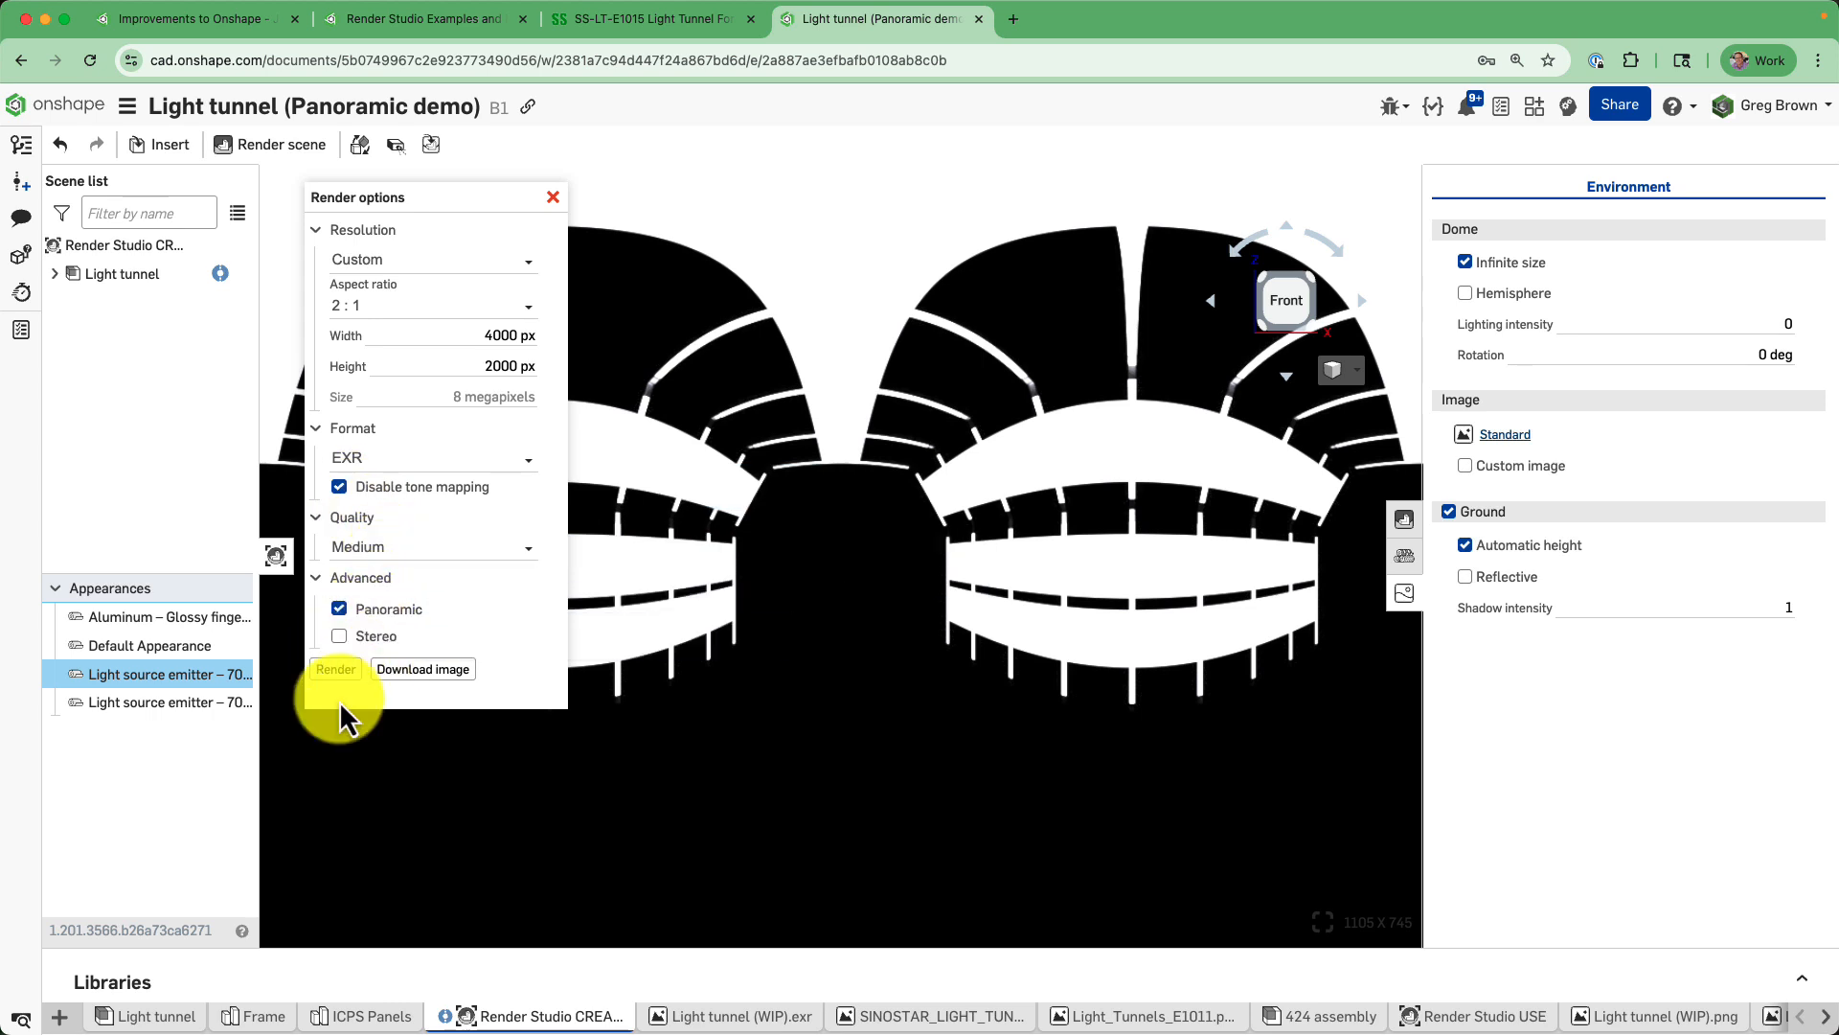
pyautogui.click(553, 197)
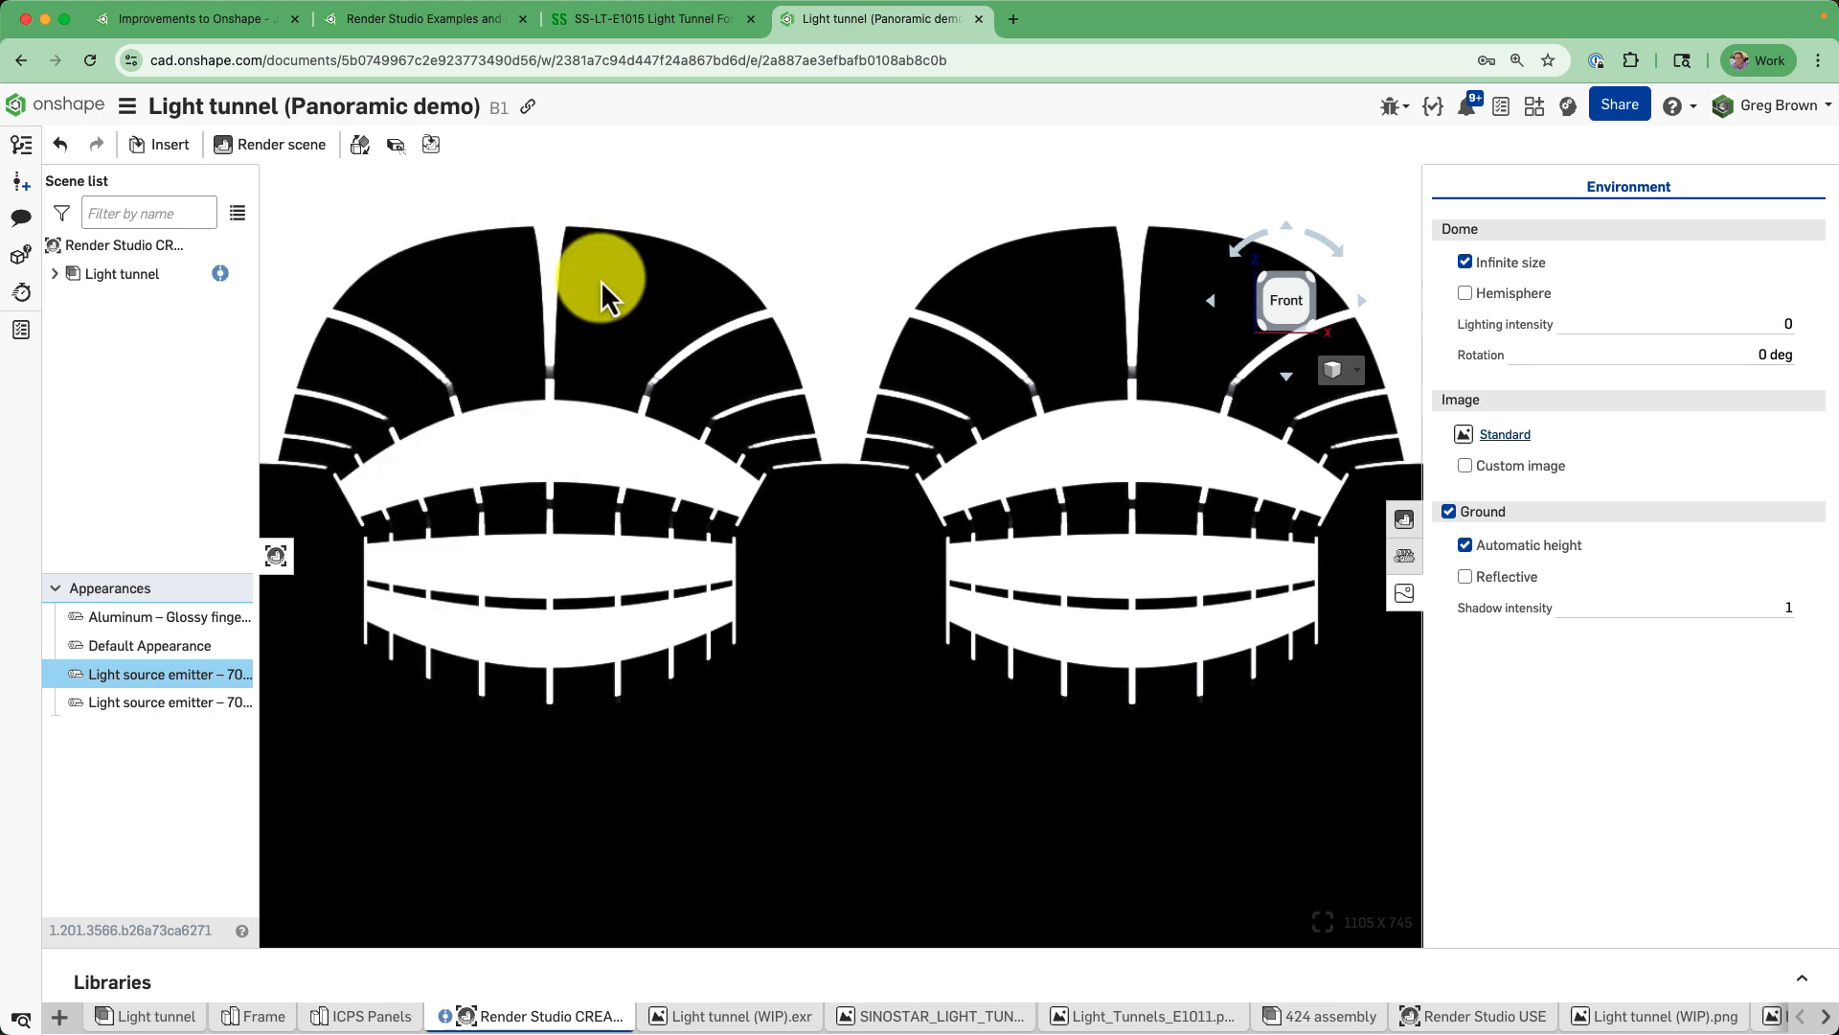
# Look through the Light tunnel (WIP).exr file, the SS-LT-E1015 product page and the two reference light tunnel images.
pyautogui.click(798, 1027)
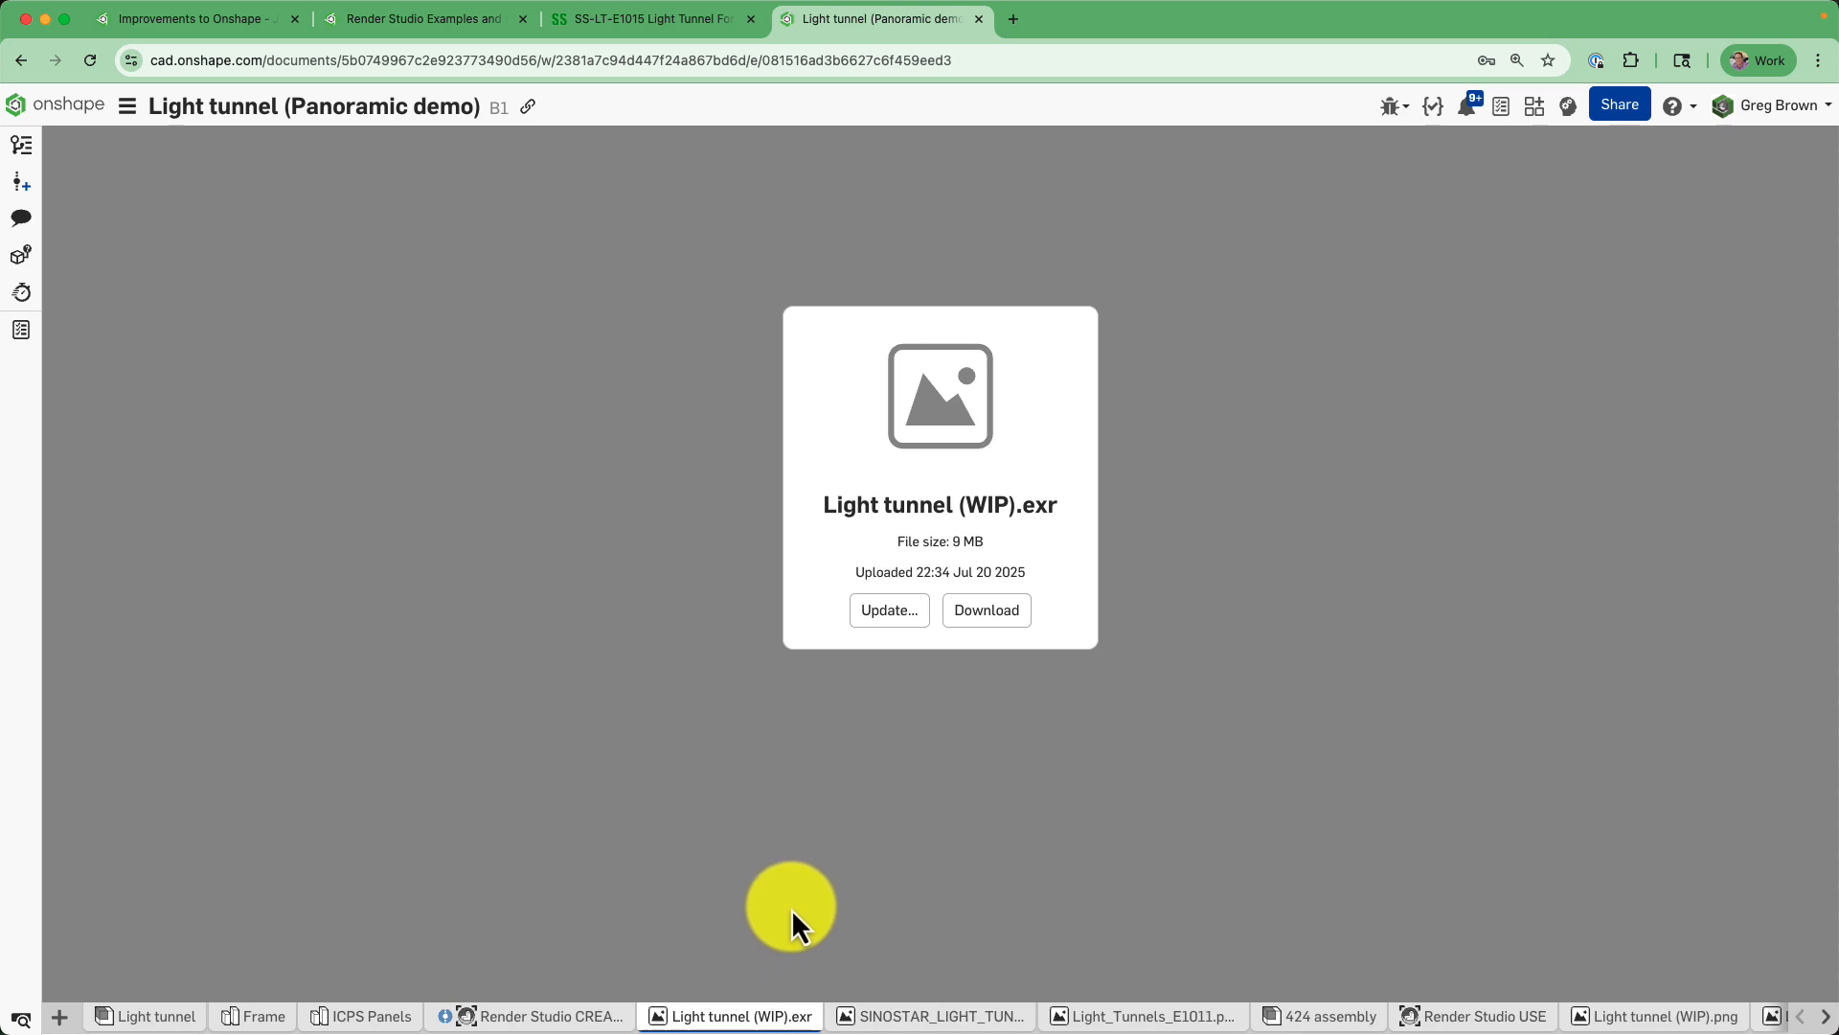
pyautogui.moveTo(794, 1023)
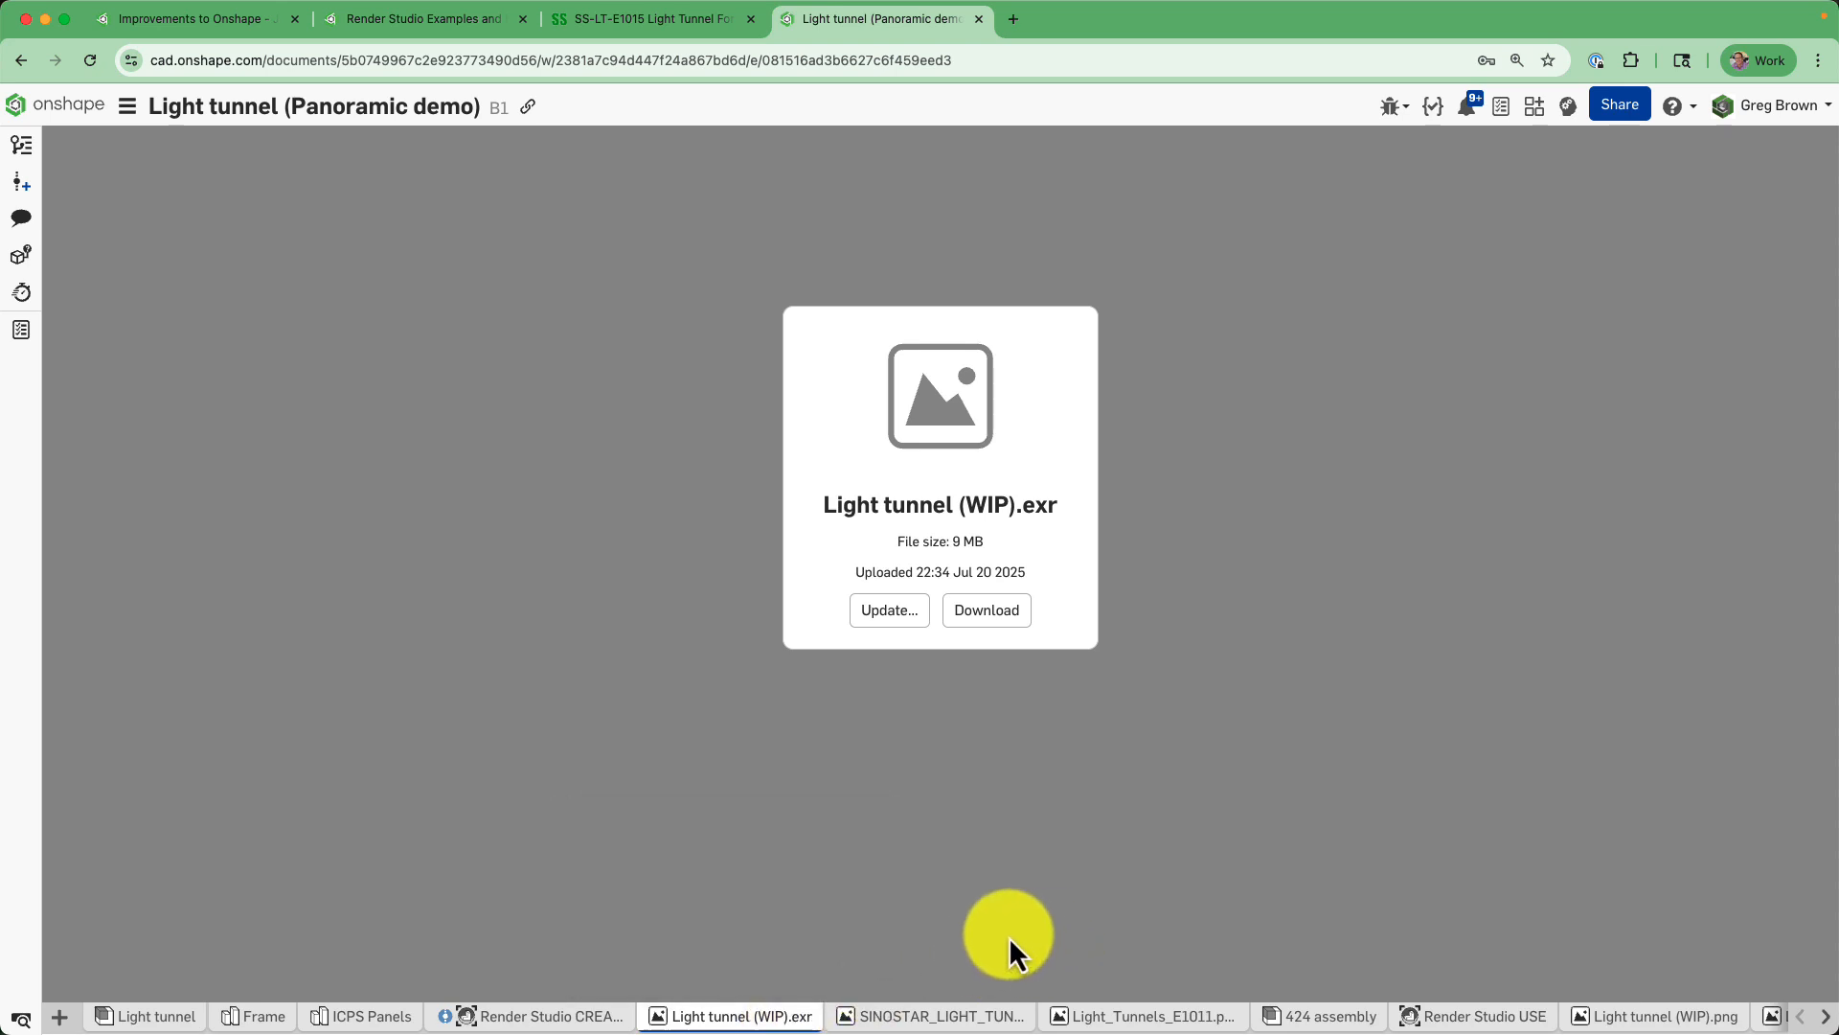
pyautogui.click(632, 19)
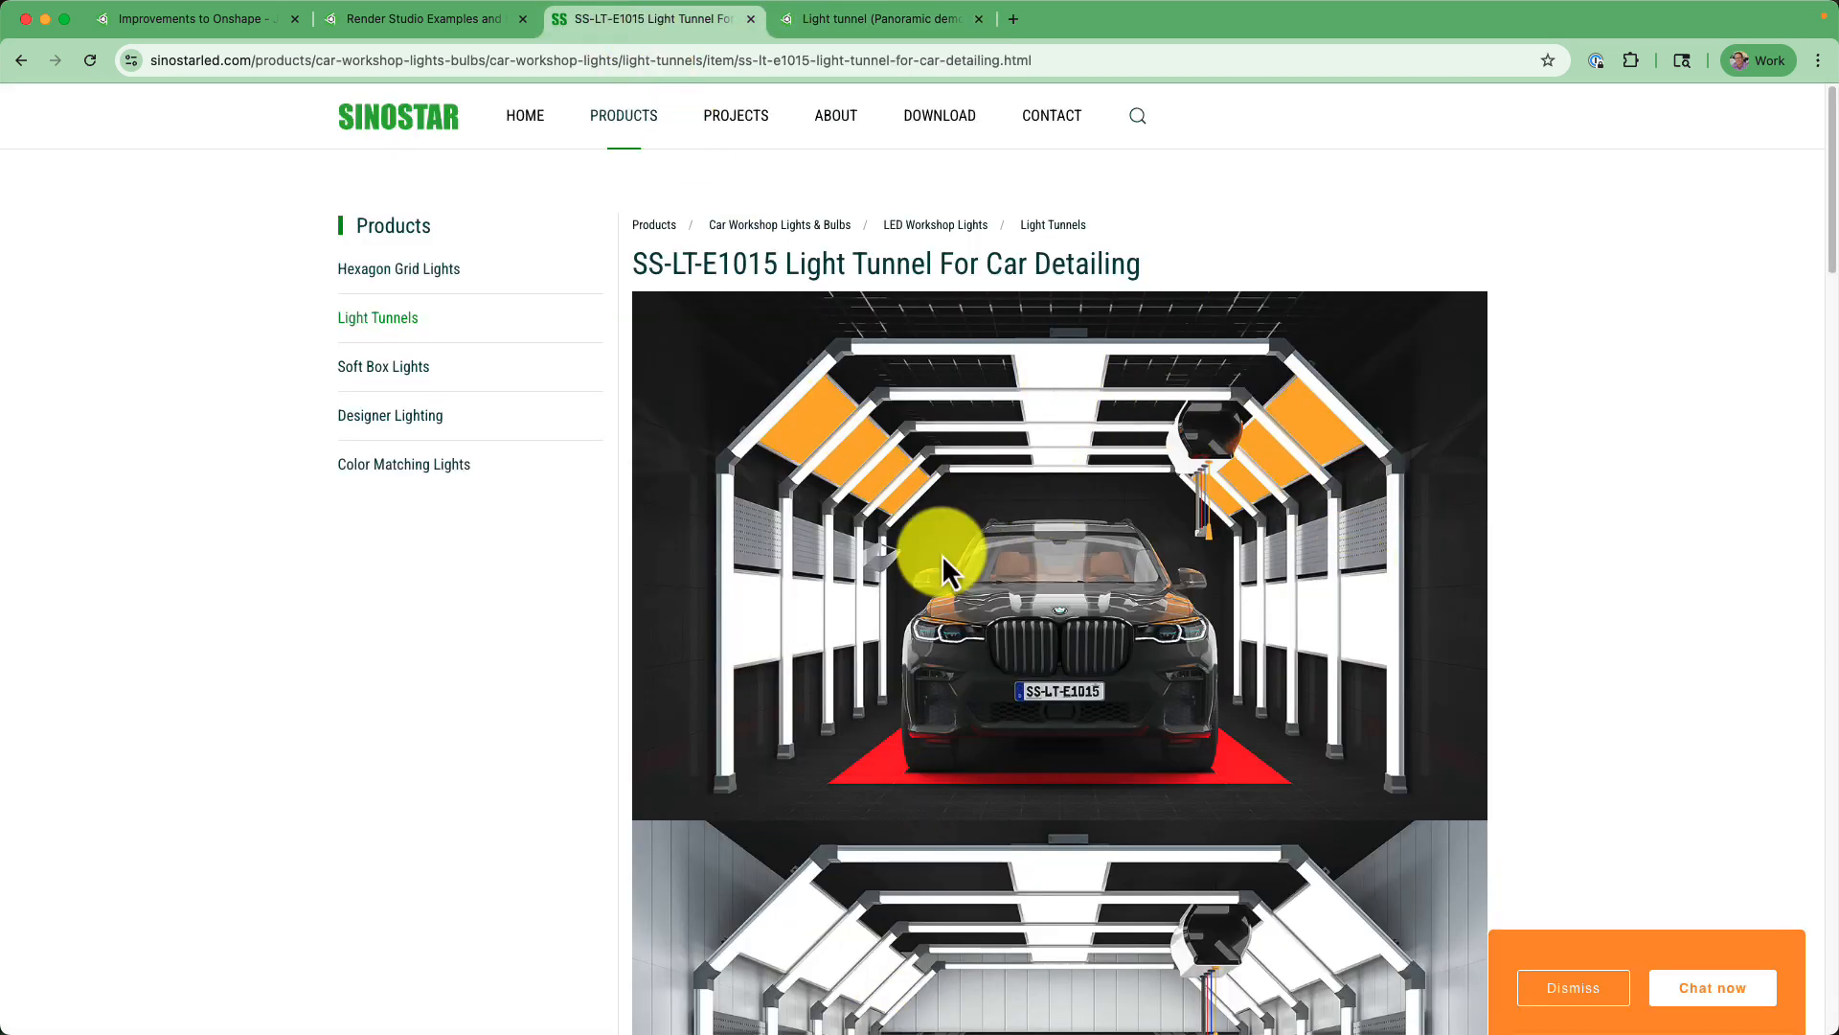
pyautogui.click(876, 20)
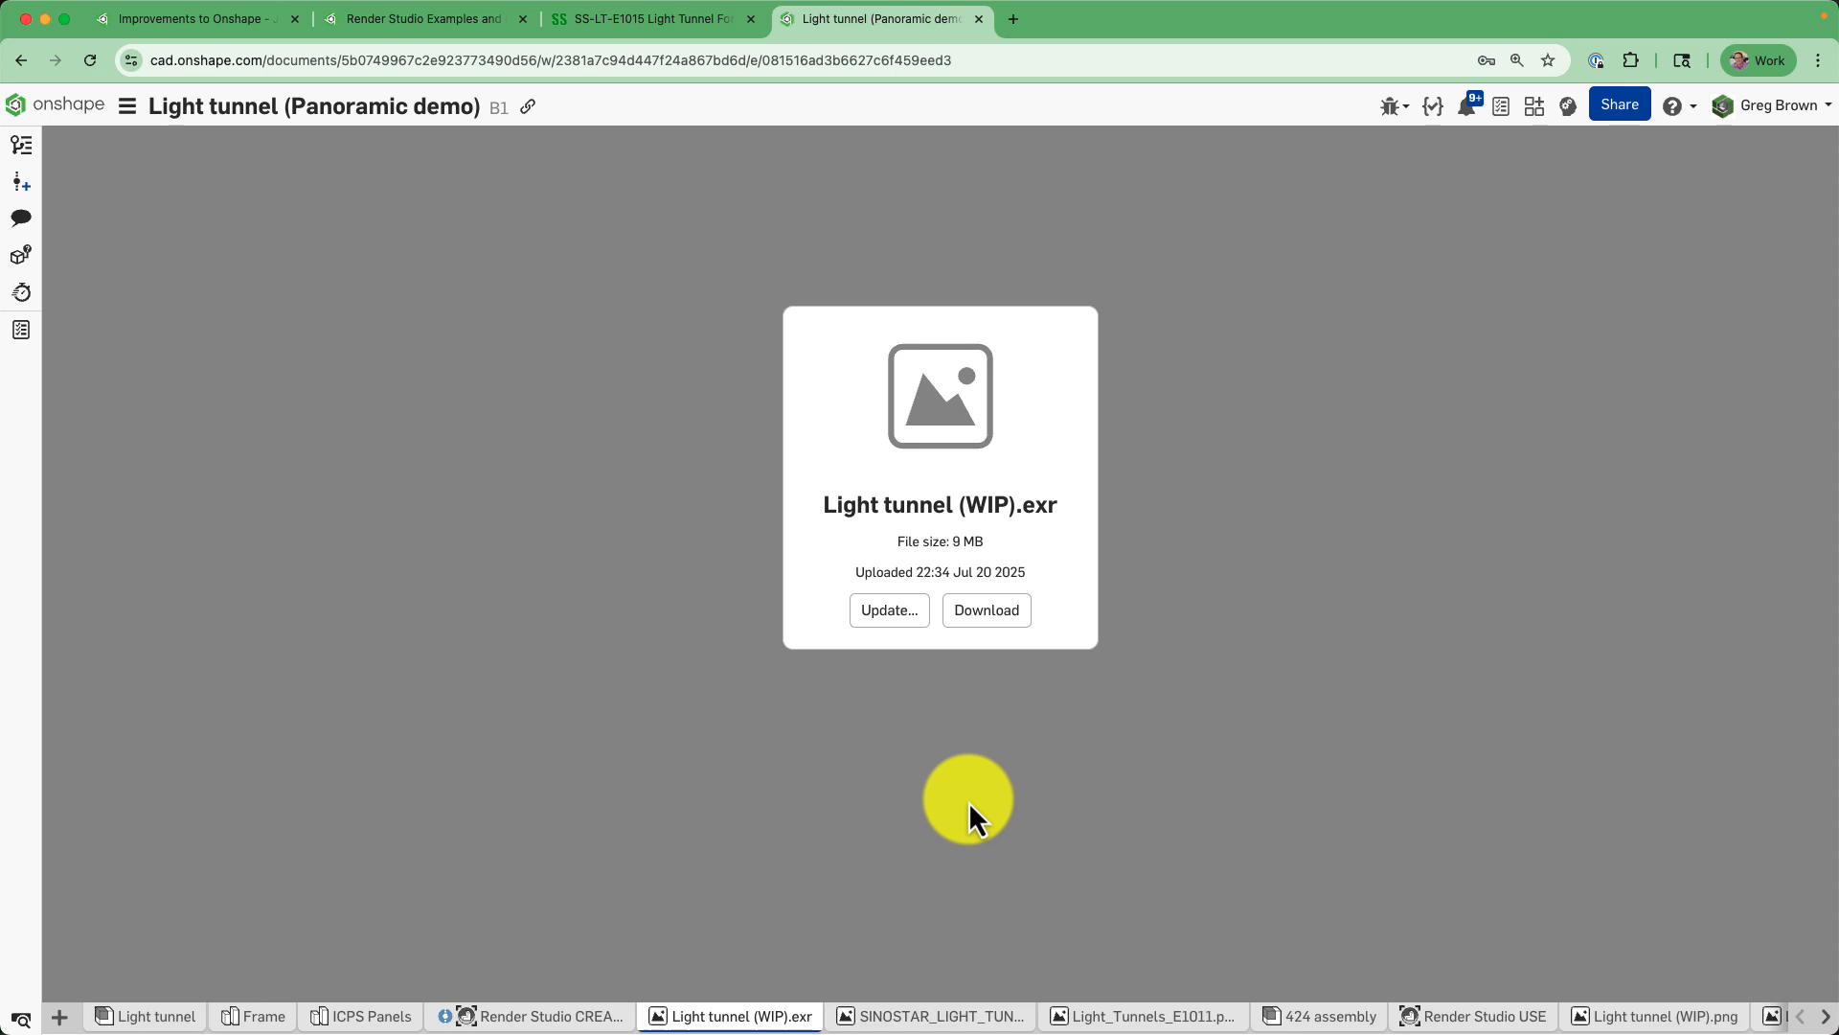
pyautogui.click(925, 1016)
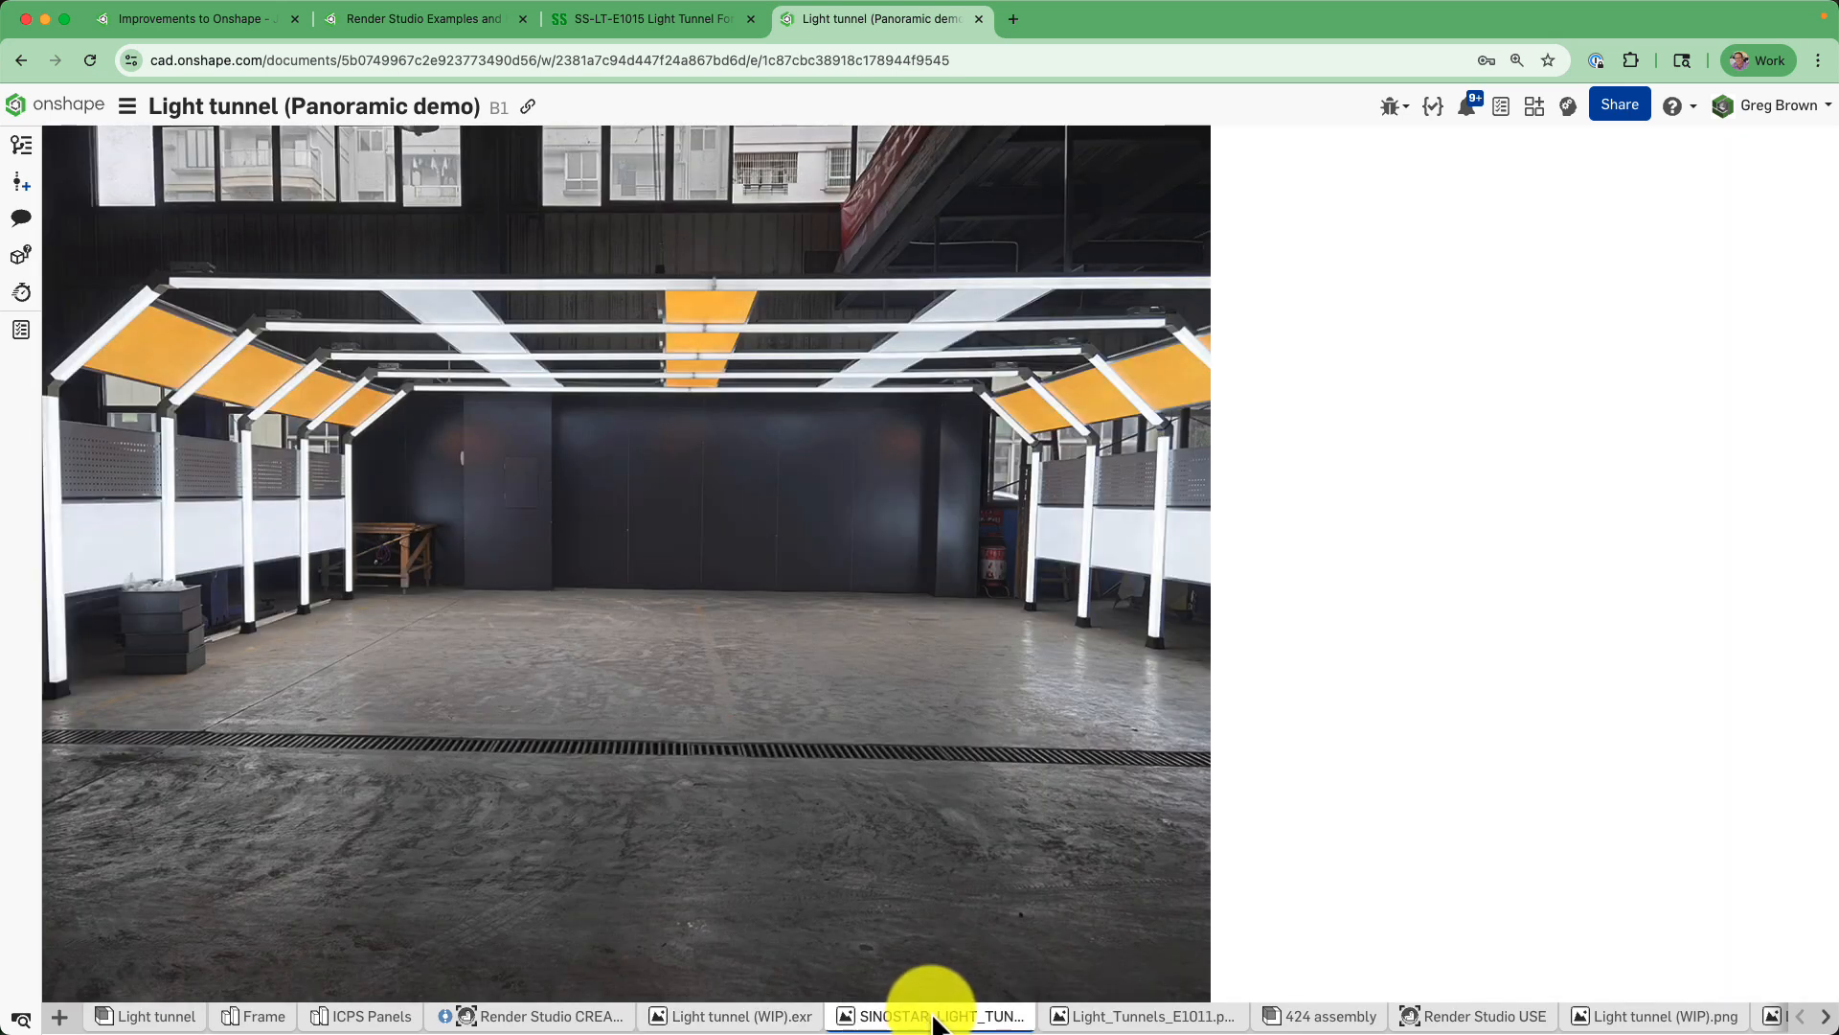
pyautogui.moveTo(1169, 1023)
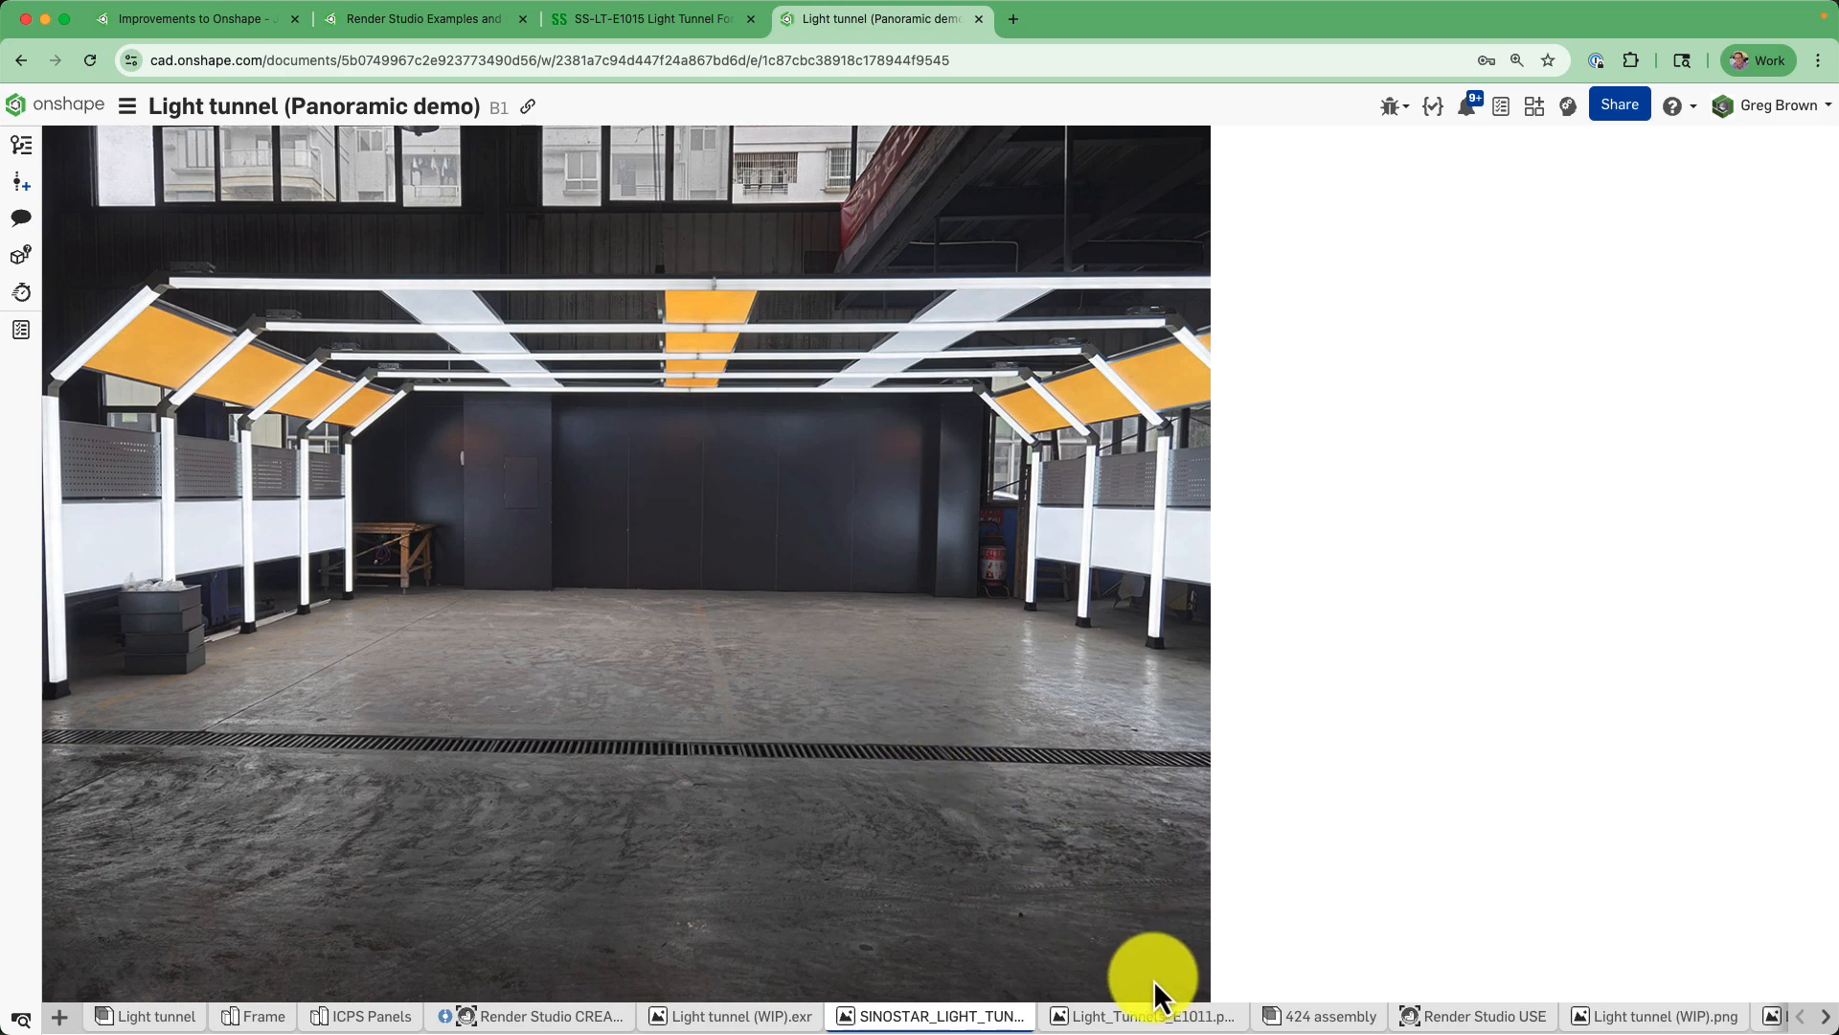
pyautogui.click(1144, 1016)
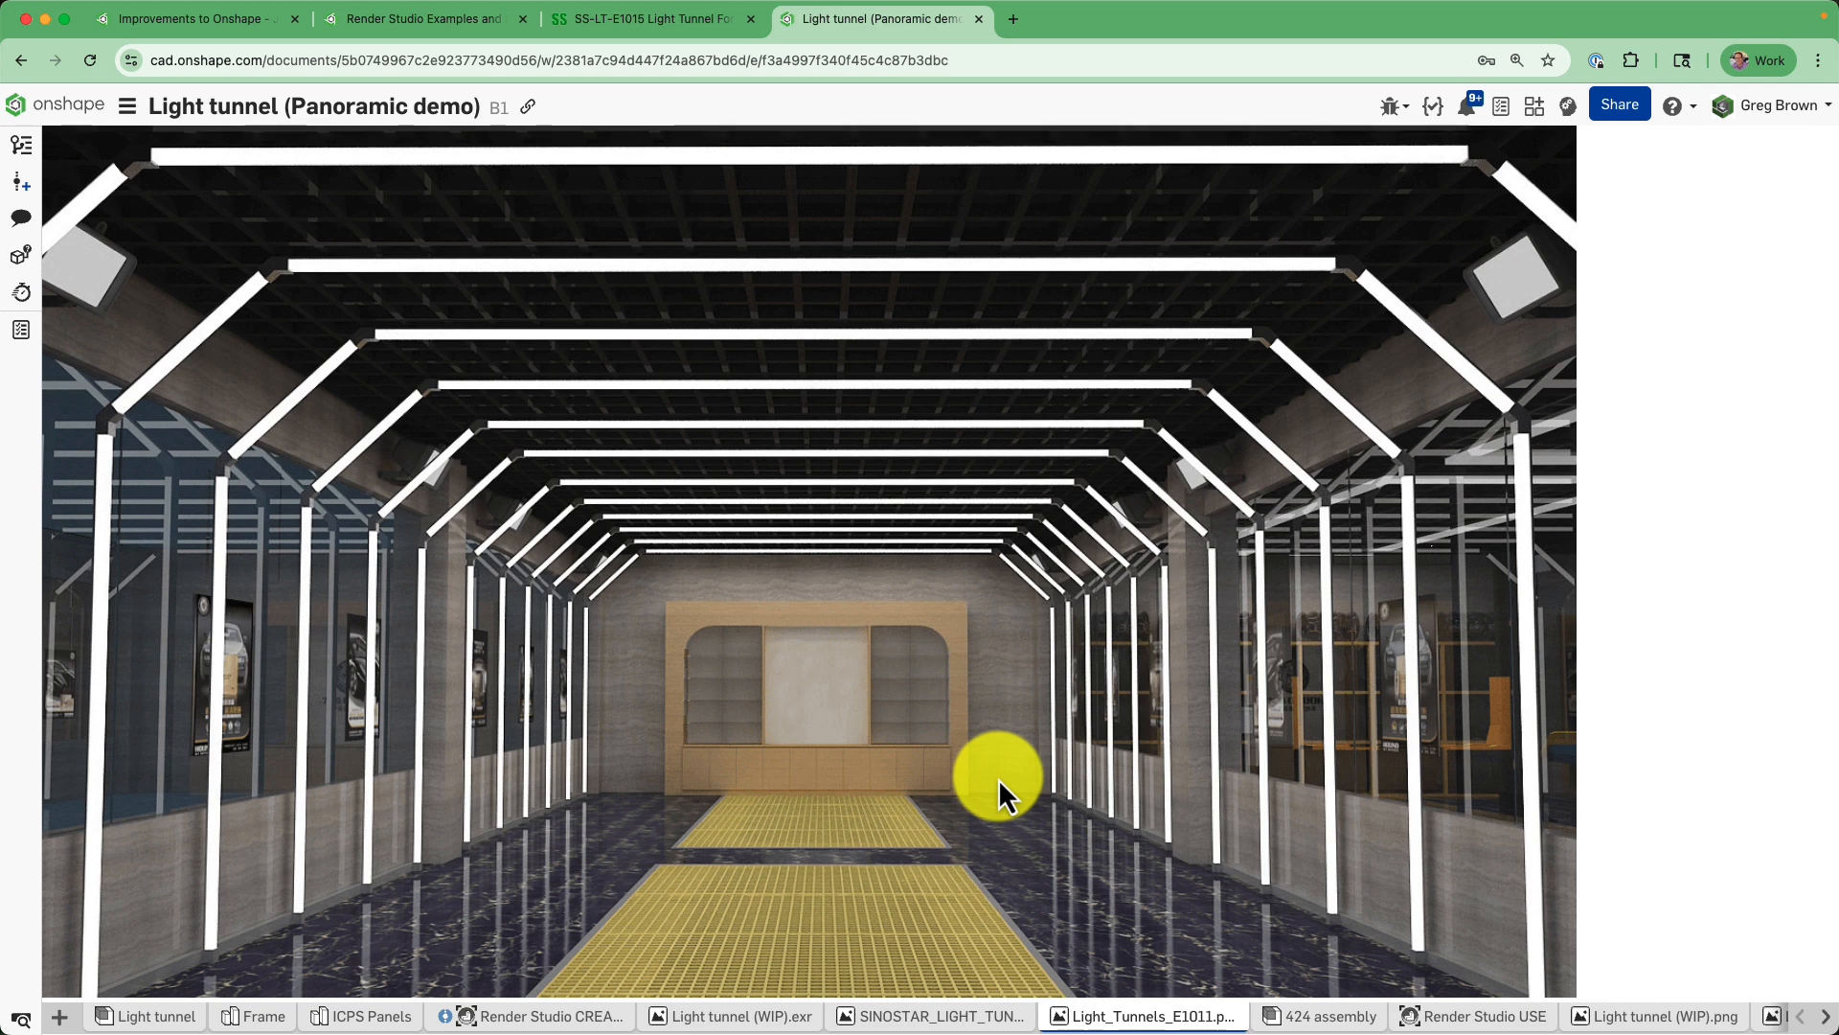
pyautogui.click(742, 1016)
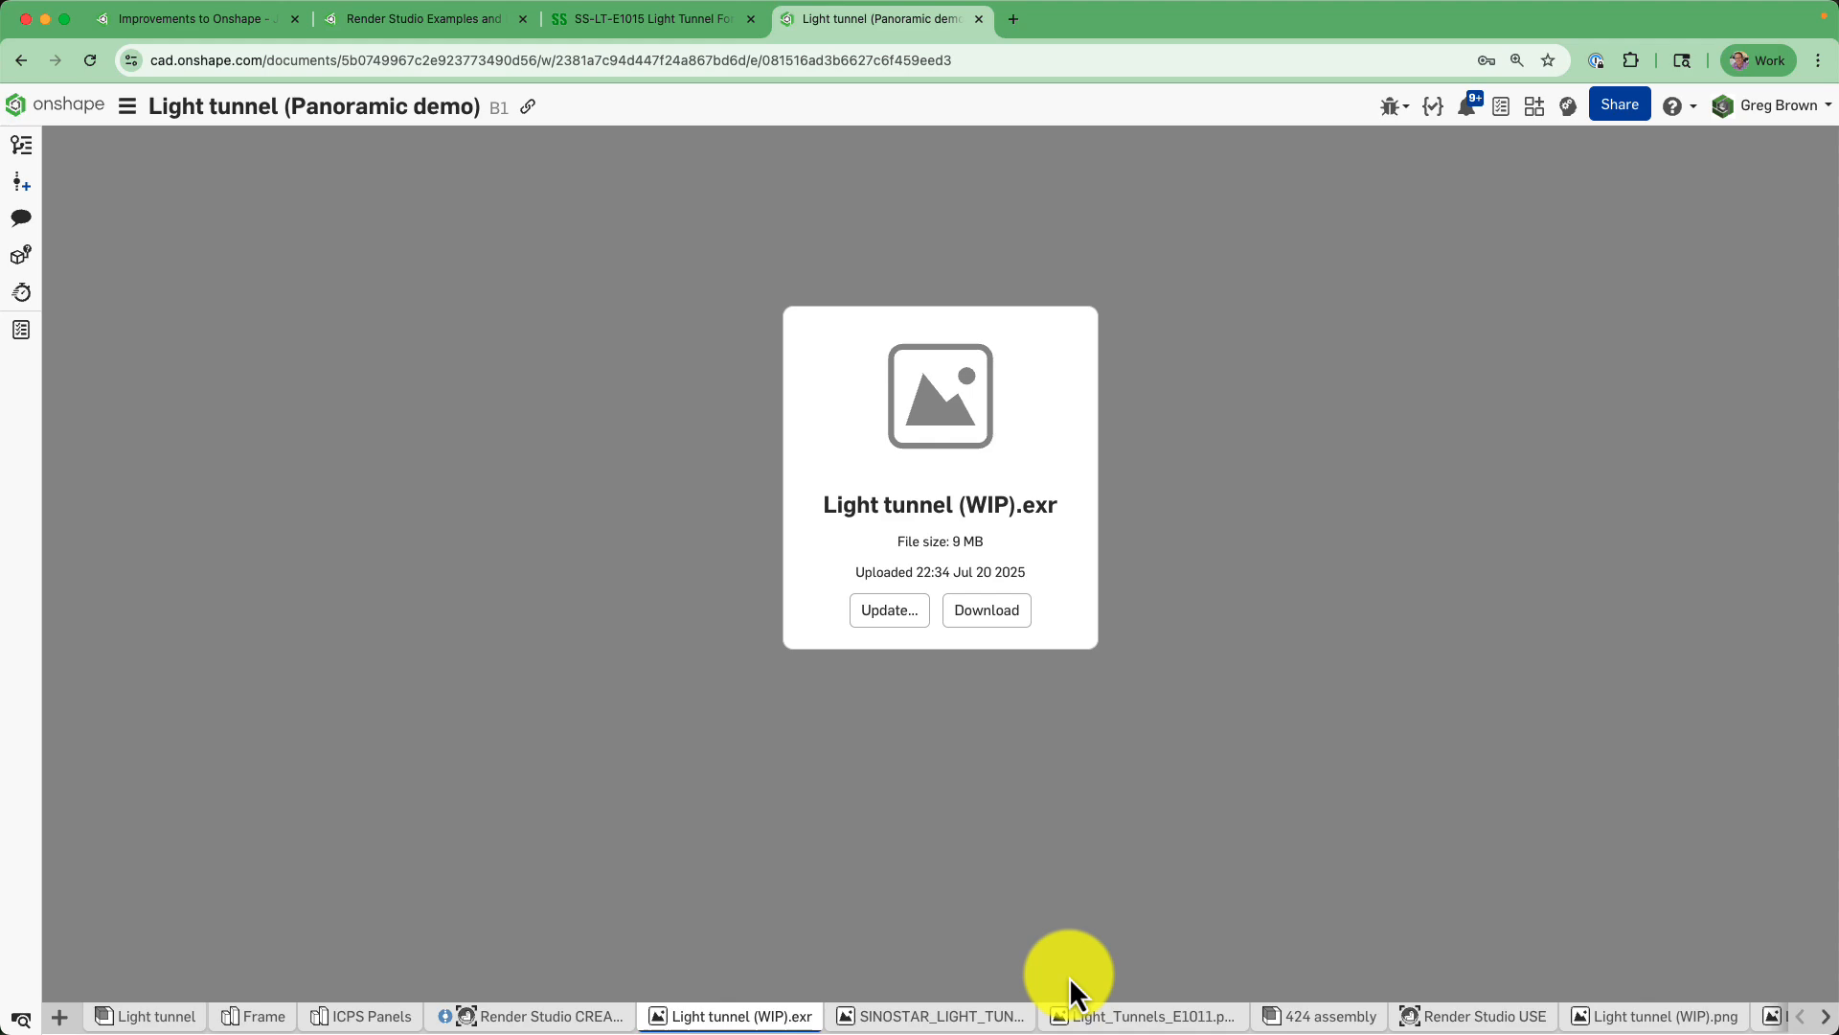
# Open the 424 assembly and examine the race car's bodywork, side inlets and cockpit from several angles.
pyautogui.click(1290, 1023)
pyautogui.moveTo(1197, 833); pyautogui.dragTo(1215, 687, button='right')
pyautogui.scroll(2, 842, 657)
pyautogui.scroll(5, 1232, 636)
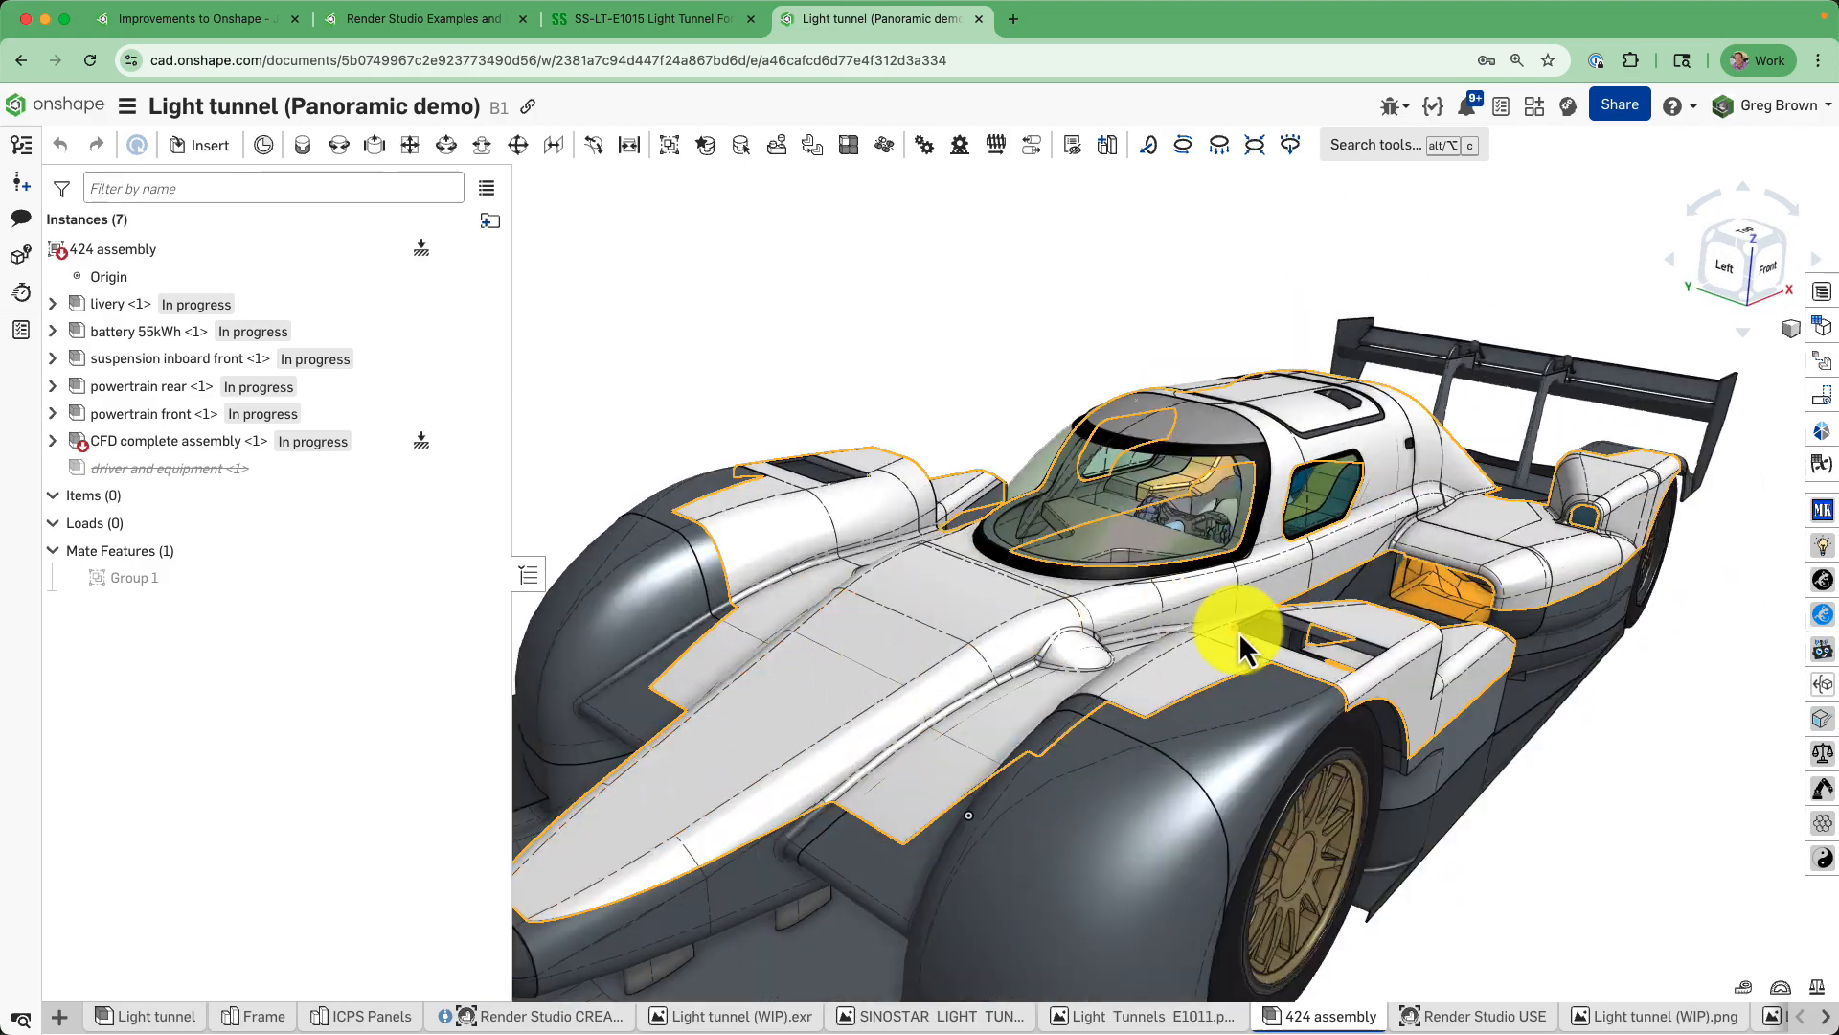
pyautogui.scroll(5, 1492, 594)
pyautogui.scroll(-3, 1487, 587)
pyautogui.scroll(-8, 1290, 567)
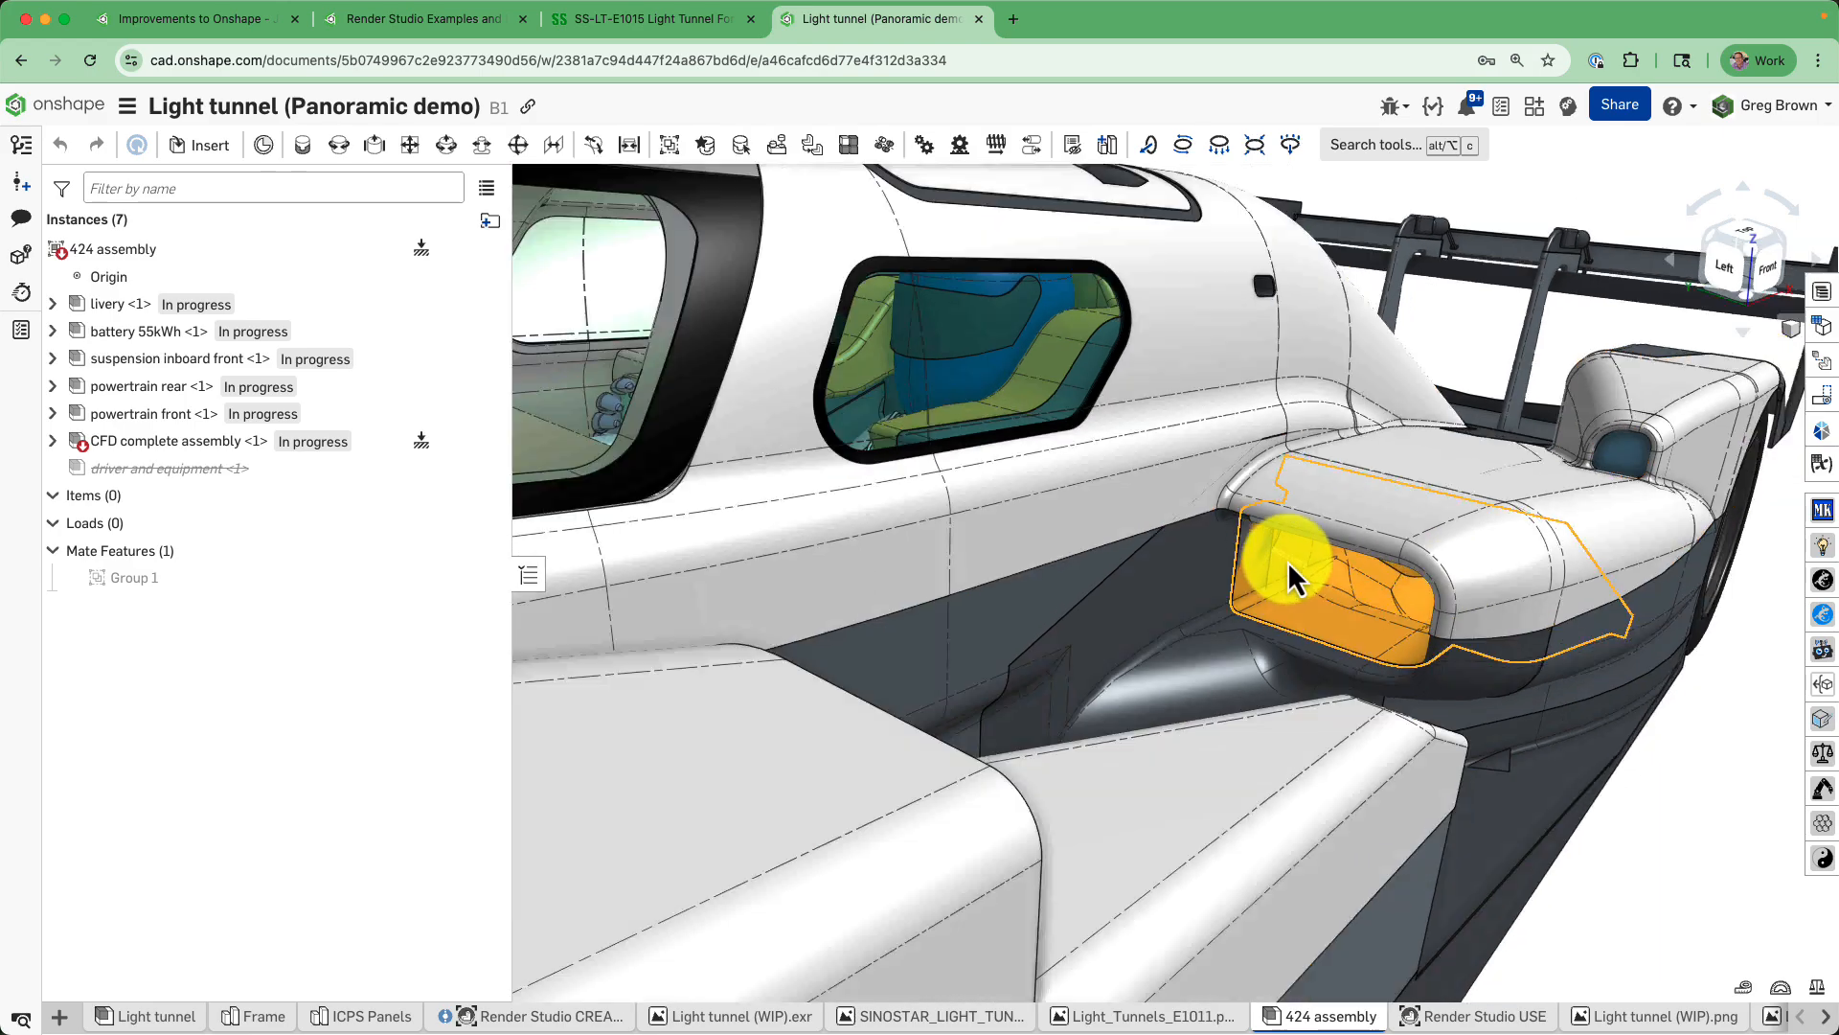
pyautogui.moveTo(1293, 566); pyautogui.dragTo(1228, 613, button='right')
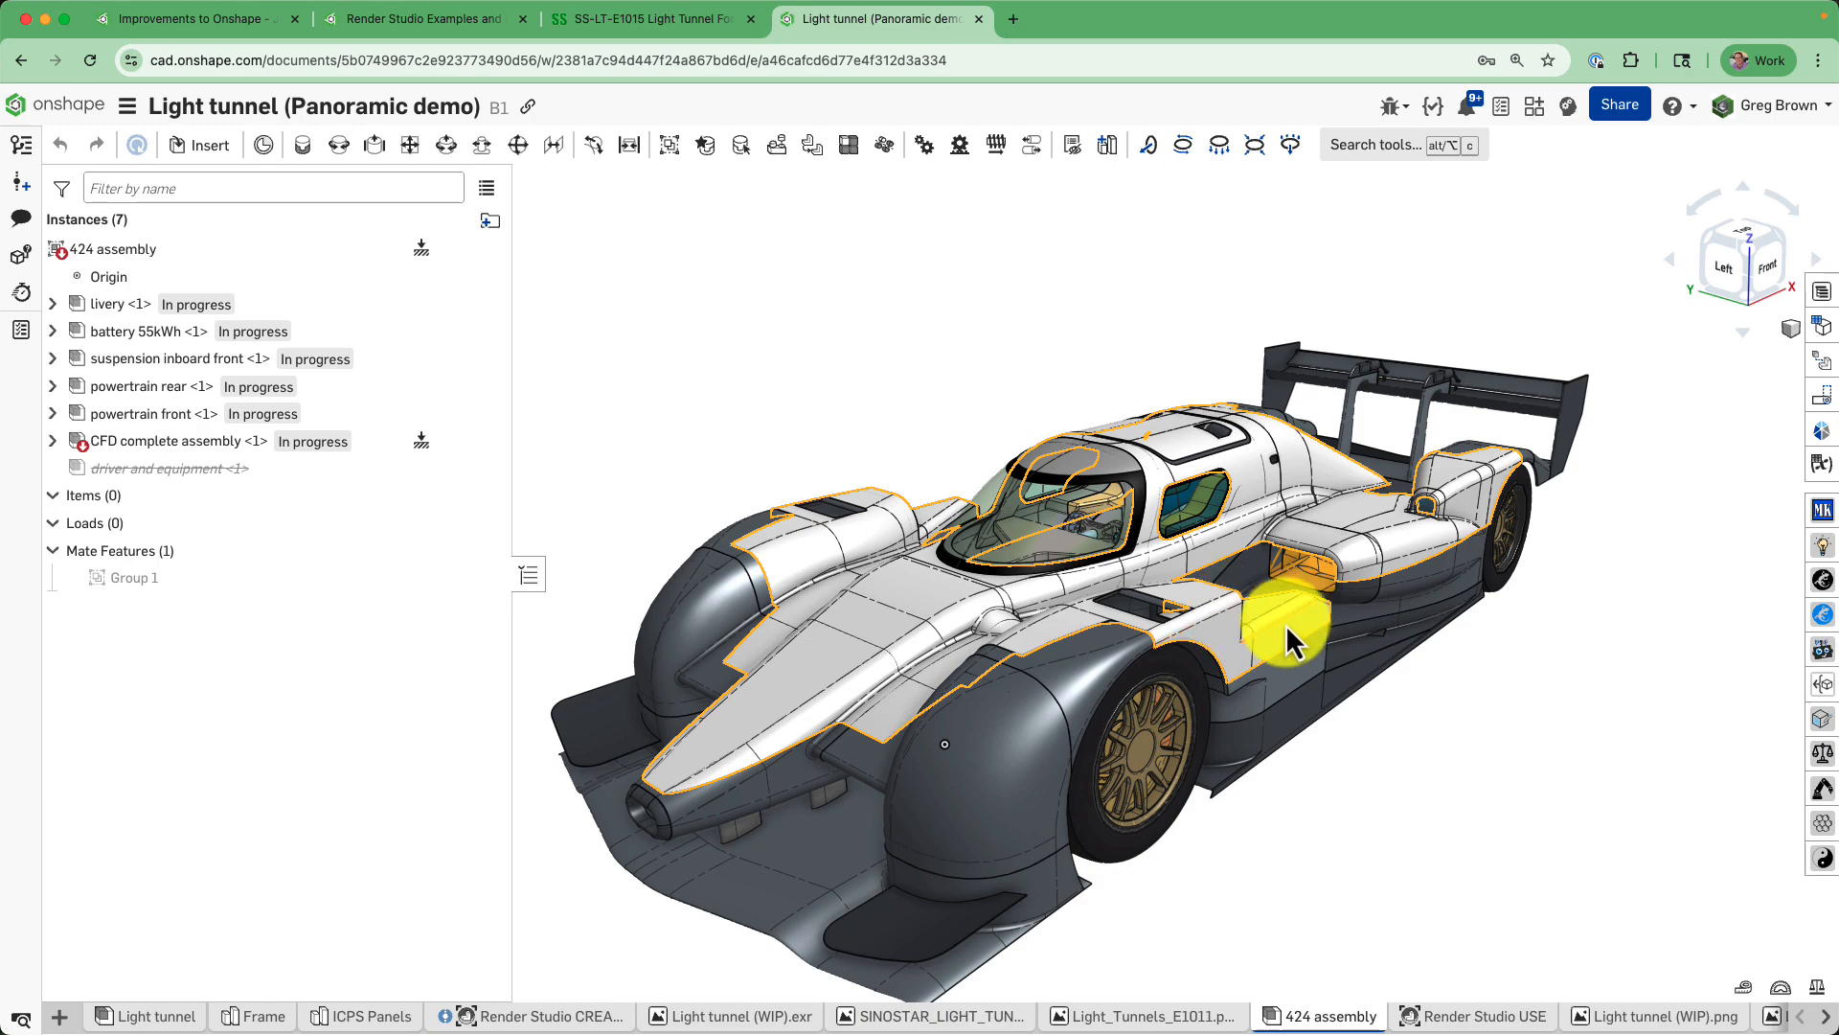
pyautogui.moveTo(1211, 624); pyautogui.dragTo(1290, 372, button='middle')
pyautogui.moveTo(1291, 374); pyautogui.dragTo(1219, 318, button='right')
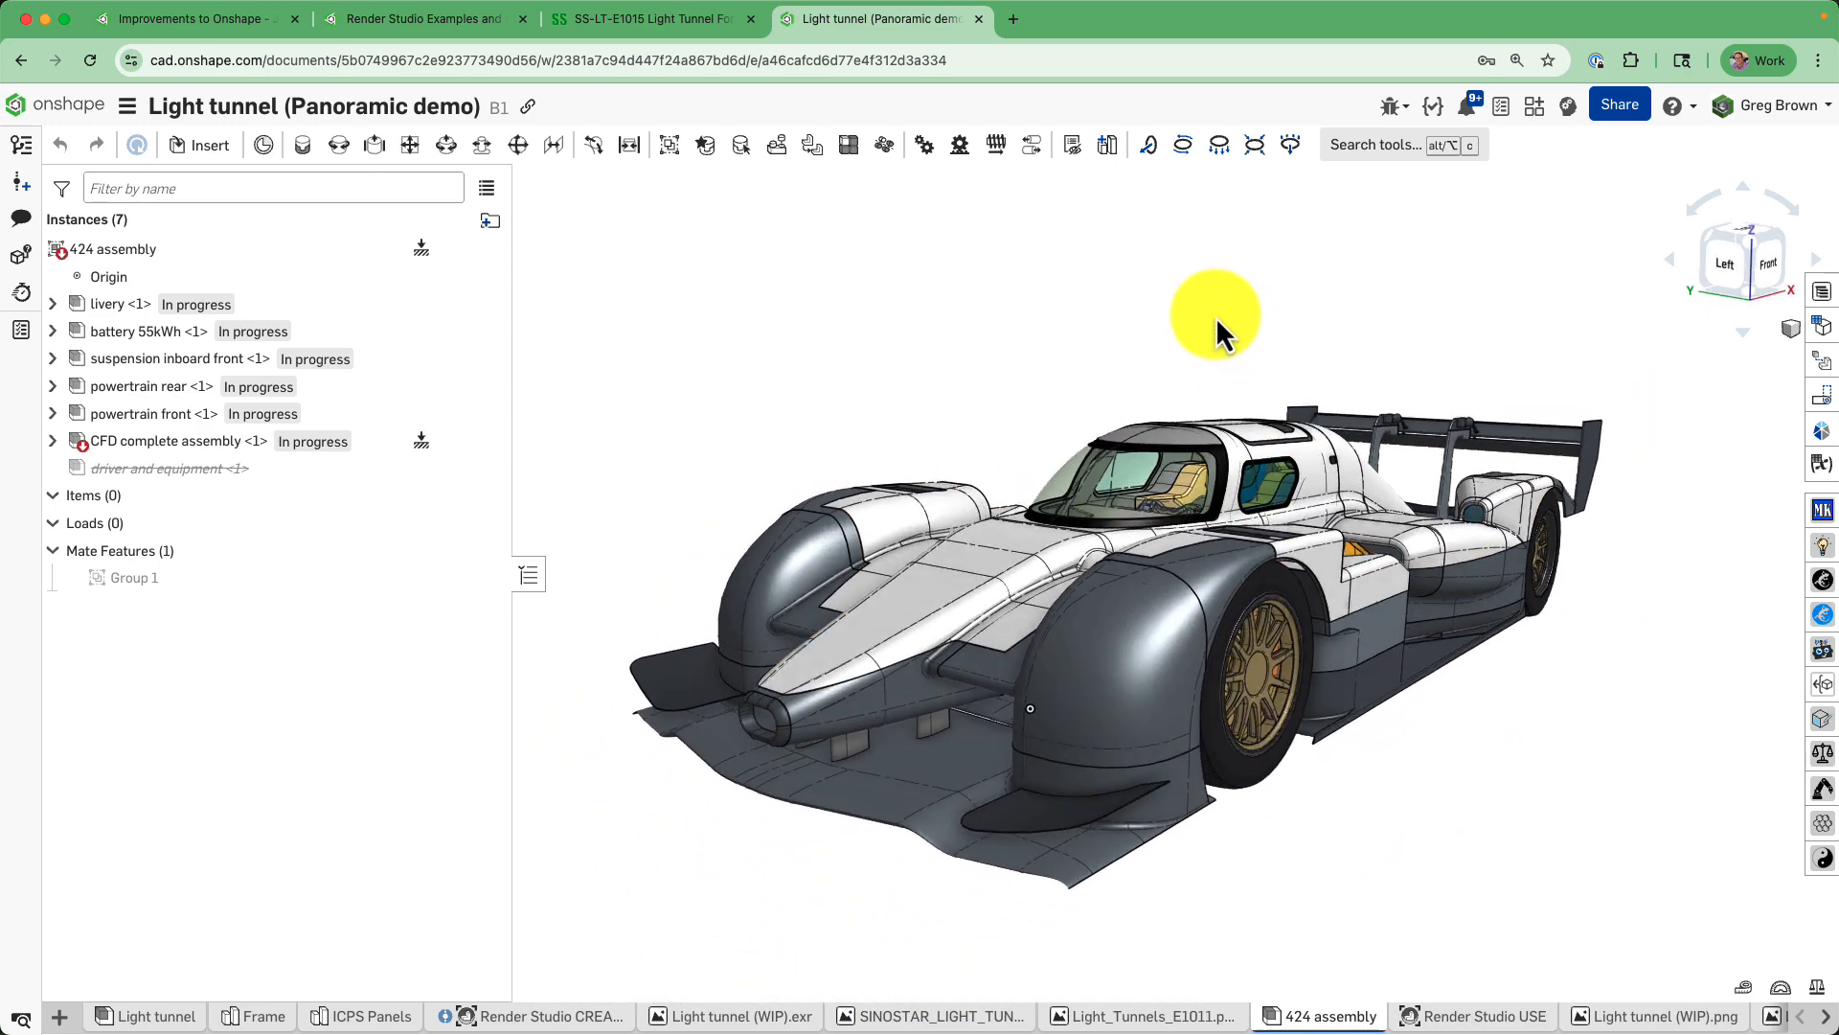
# Open the Render Studio USE scene and examine the carbon fiber weave on the car's nose up close.
pyautogui.click(1466, 1016)
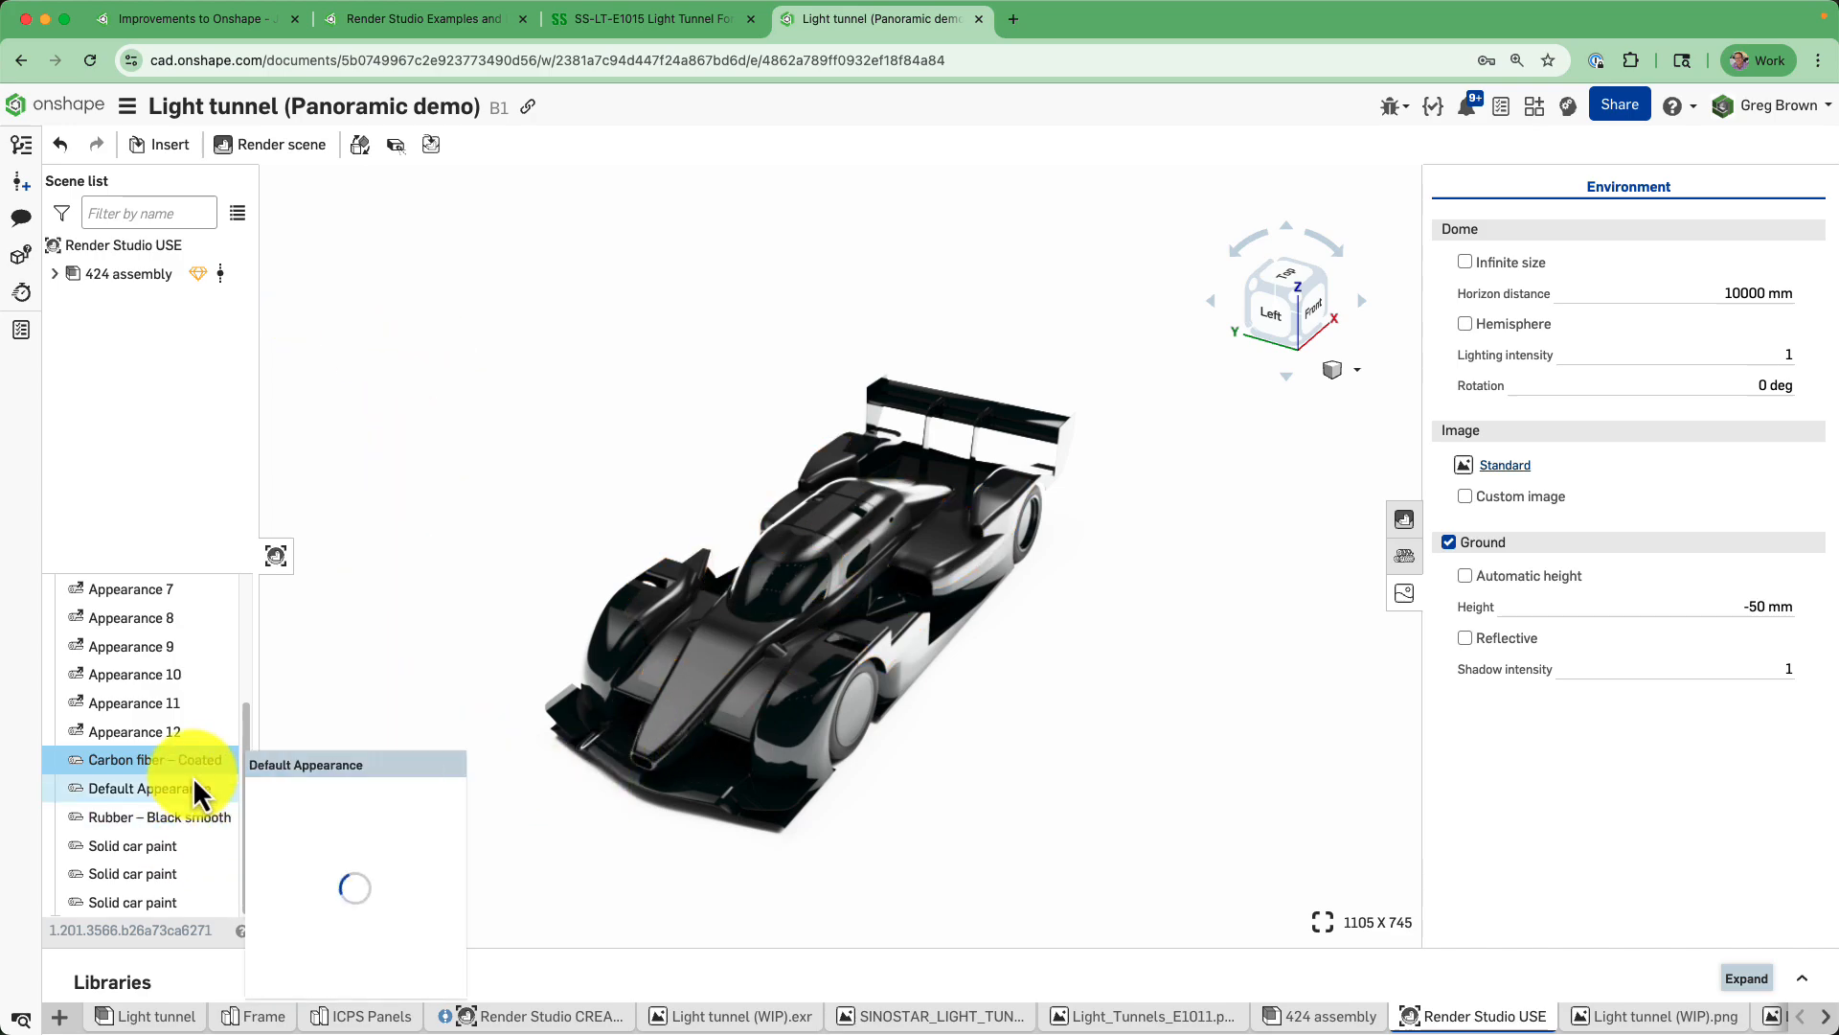
pyautogui.scroll(3, 680, 723)
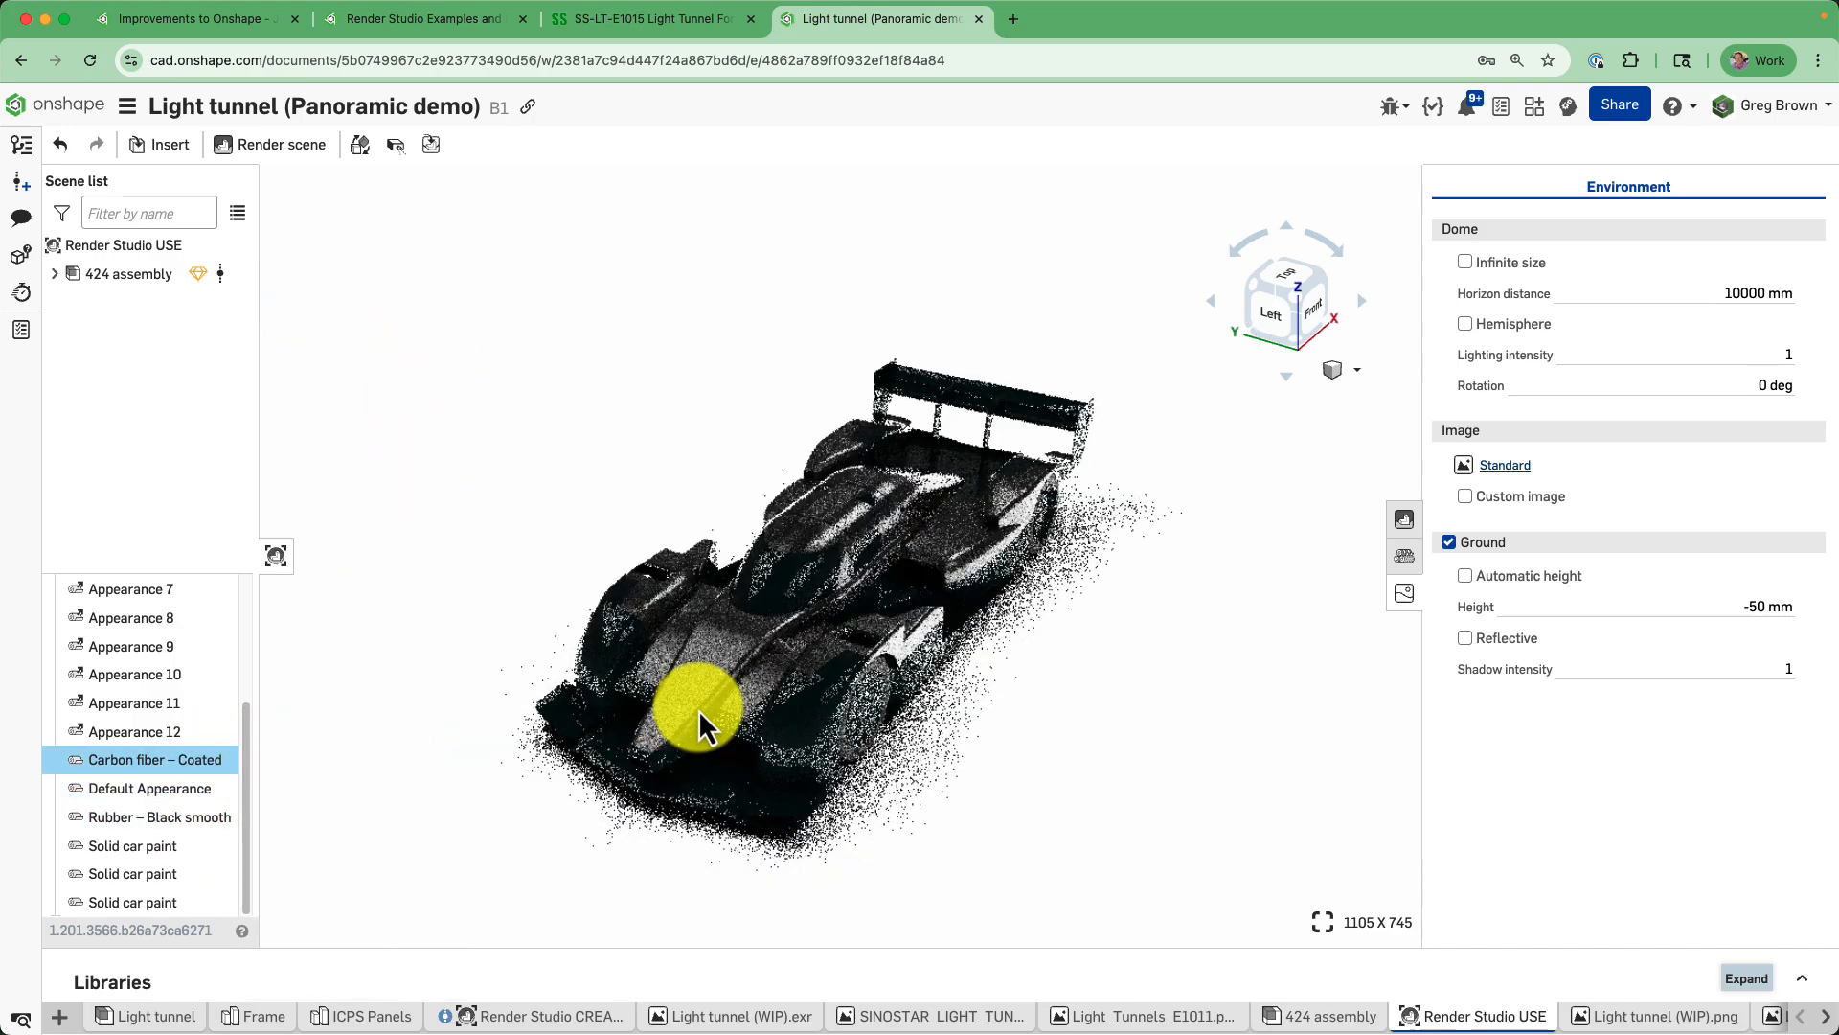
pyautogui.scroll(2, 745, 694)
pyautogui.scroll(4, 738, 702)
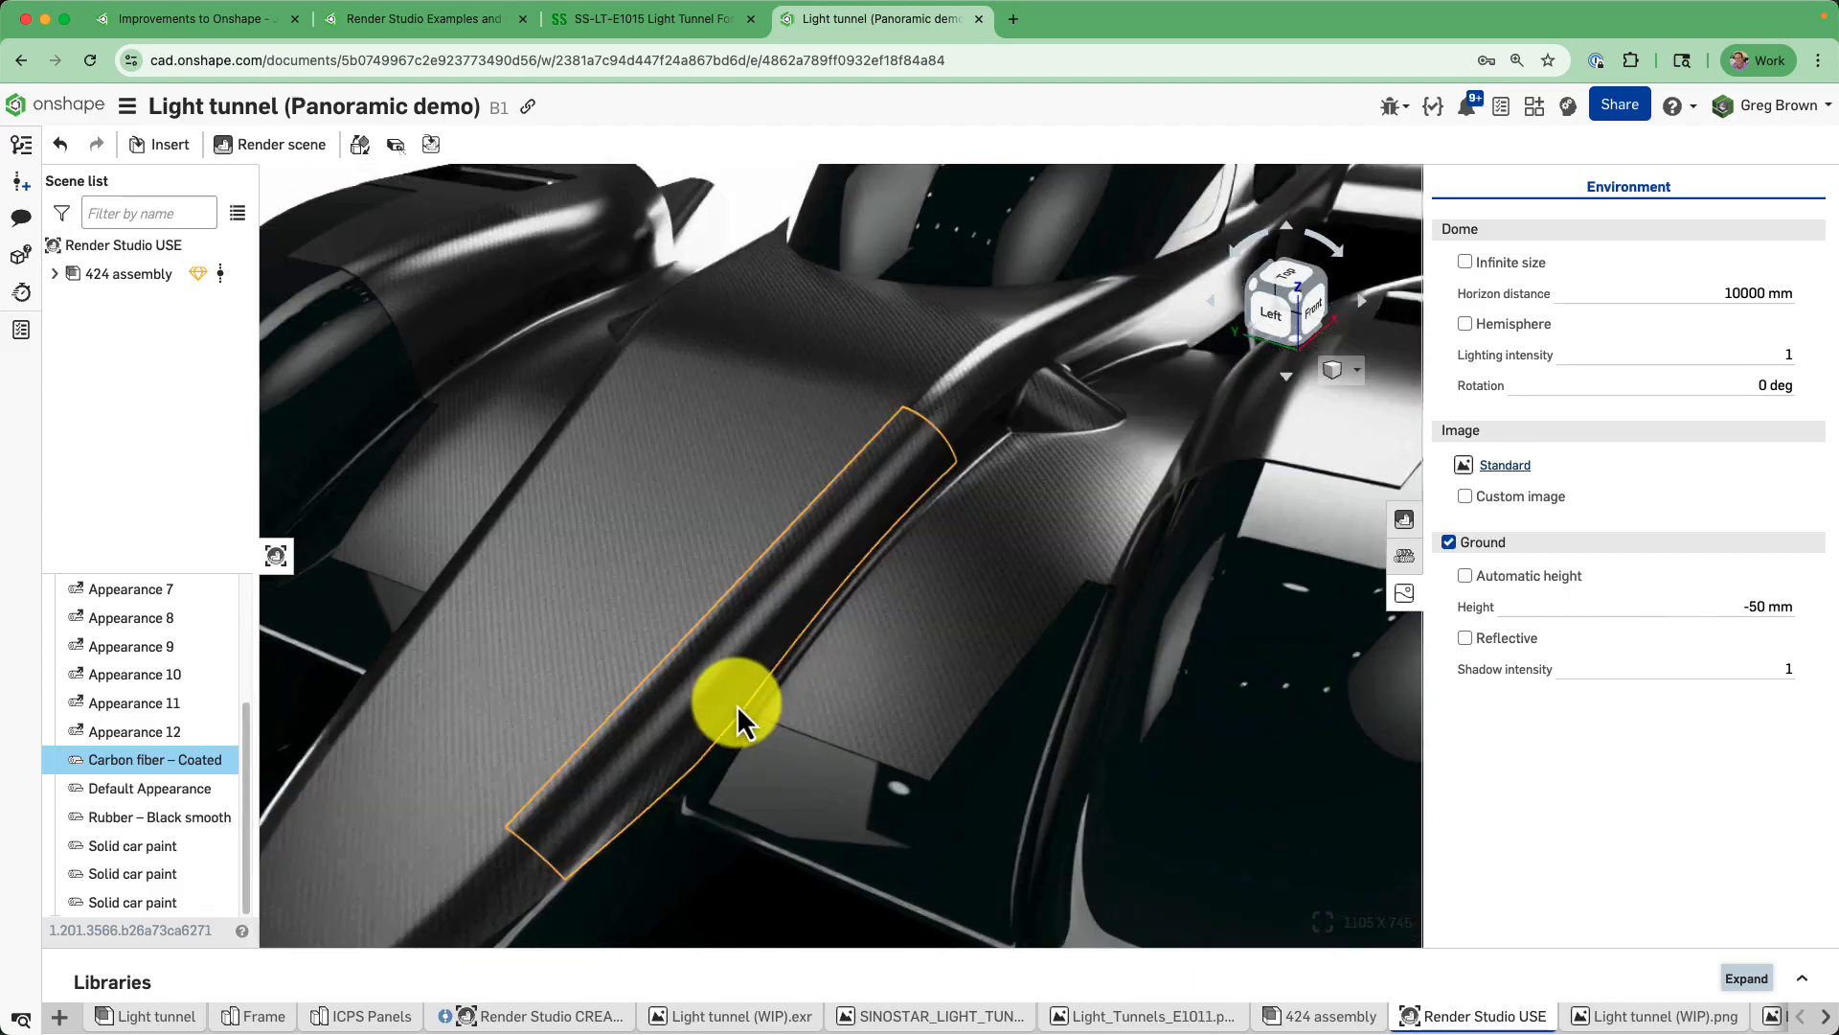
# Expand the appearance library to the favorites and frame the car's front bodywork from a lower angle.
pyautogui.click(362, 969)
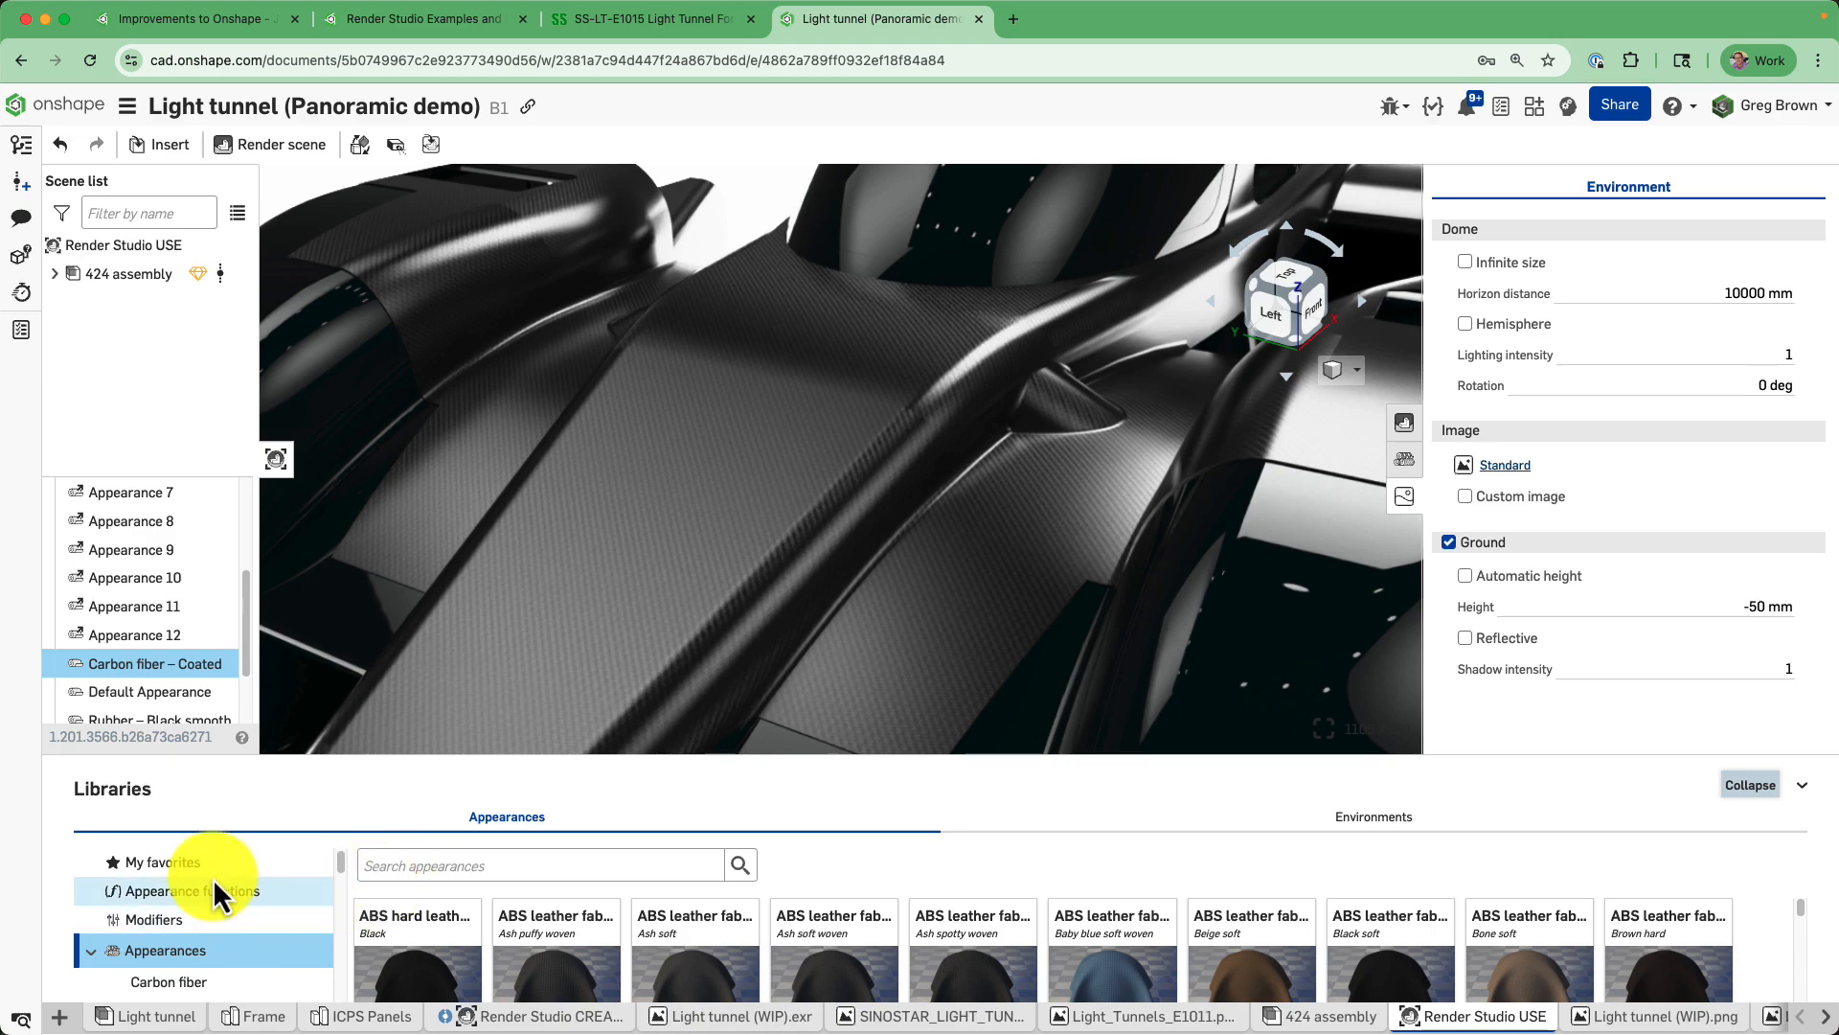
pyautogui.click(192, 862)
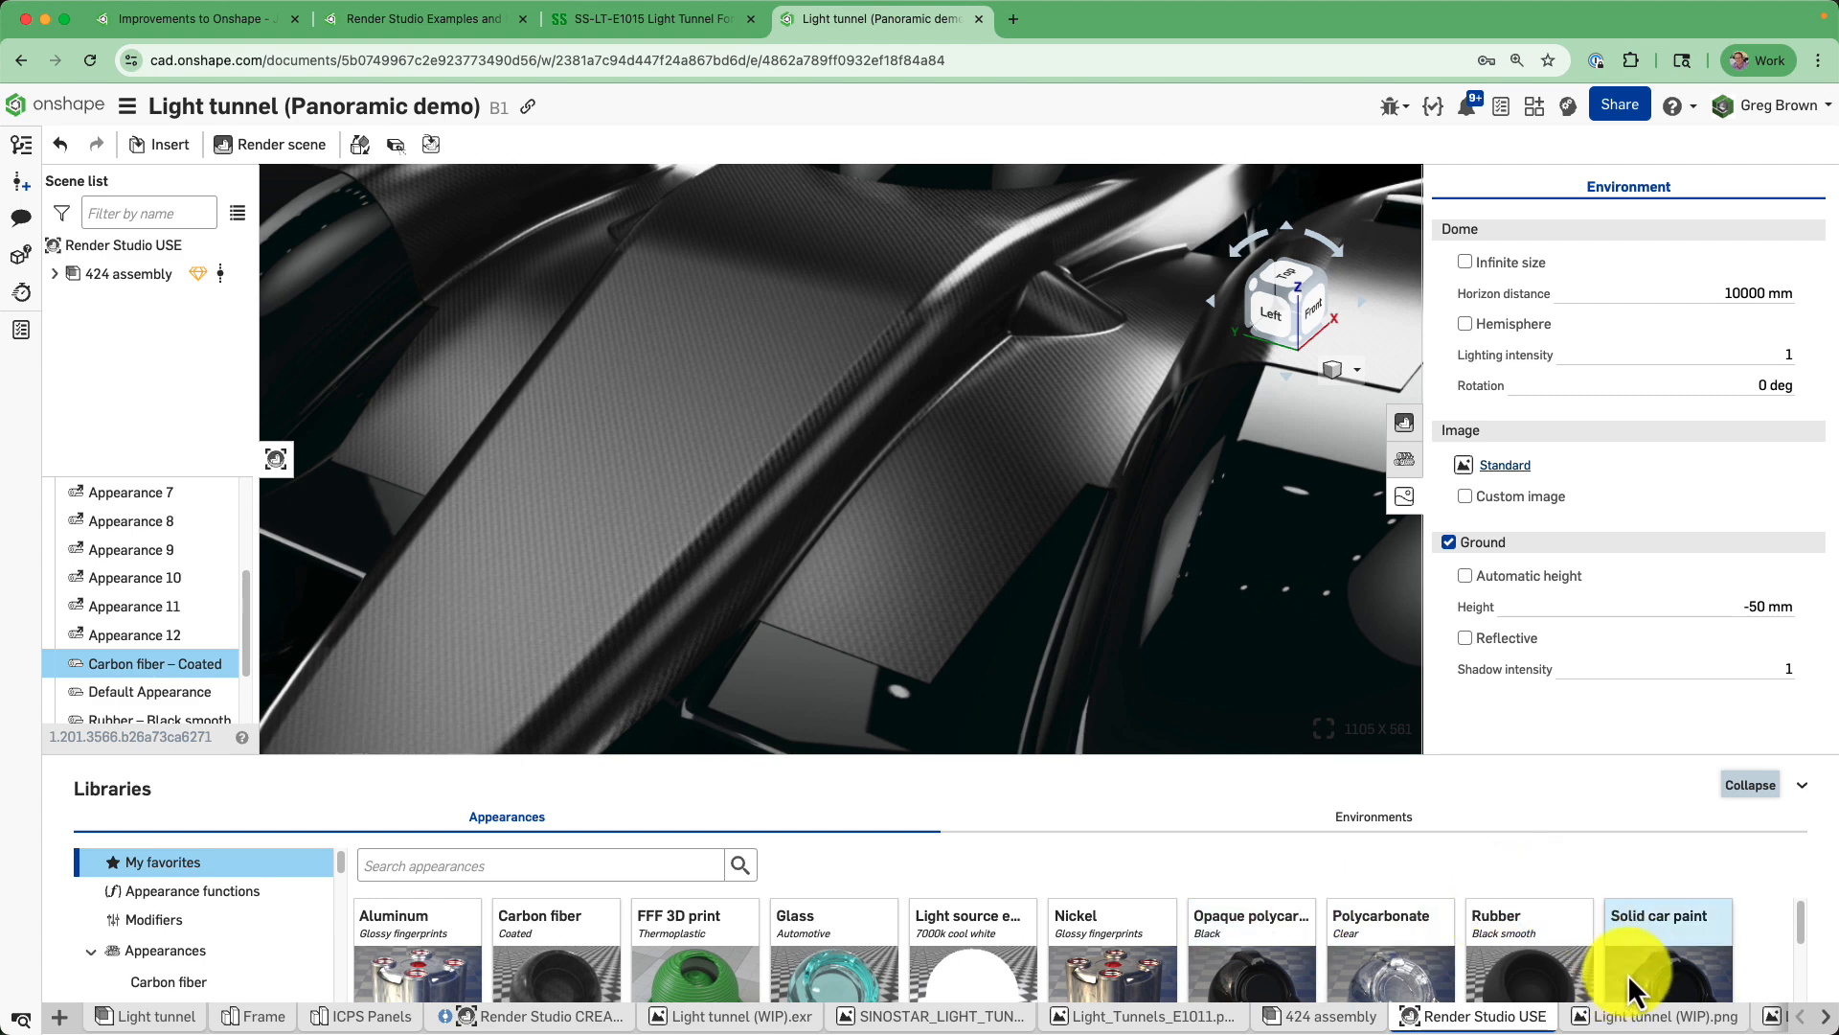
pyautogui.scroll(-2, 1670, 944)
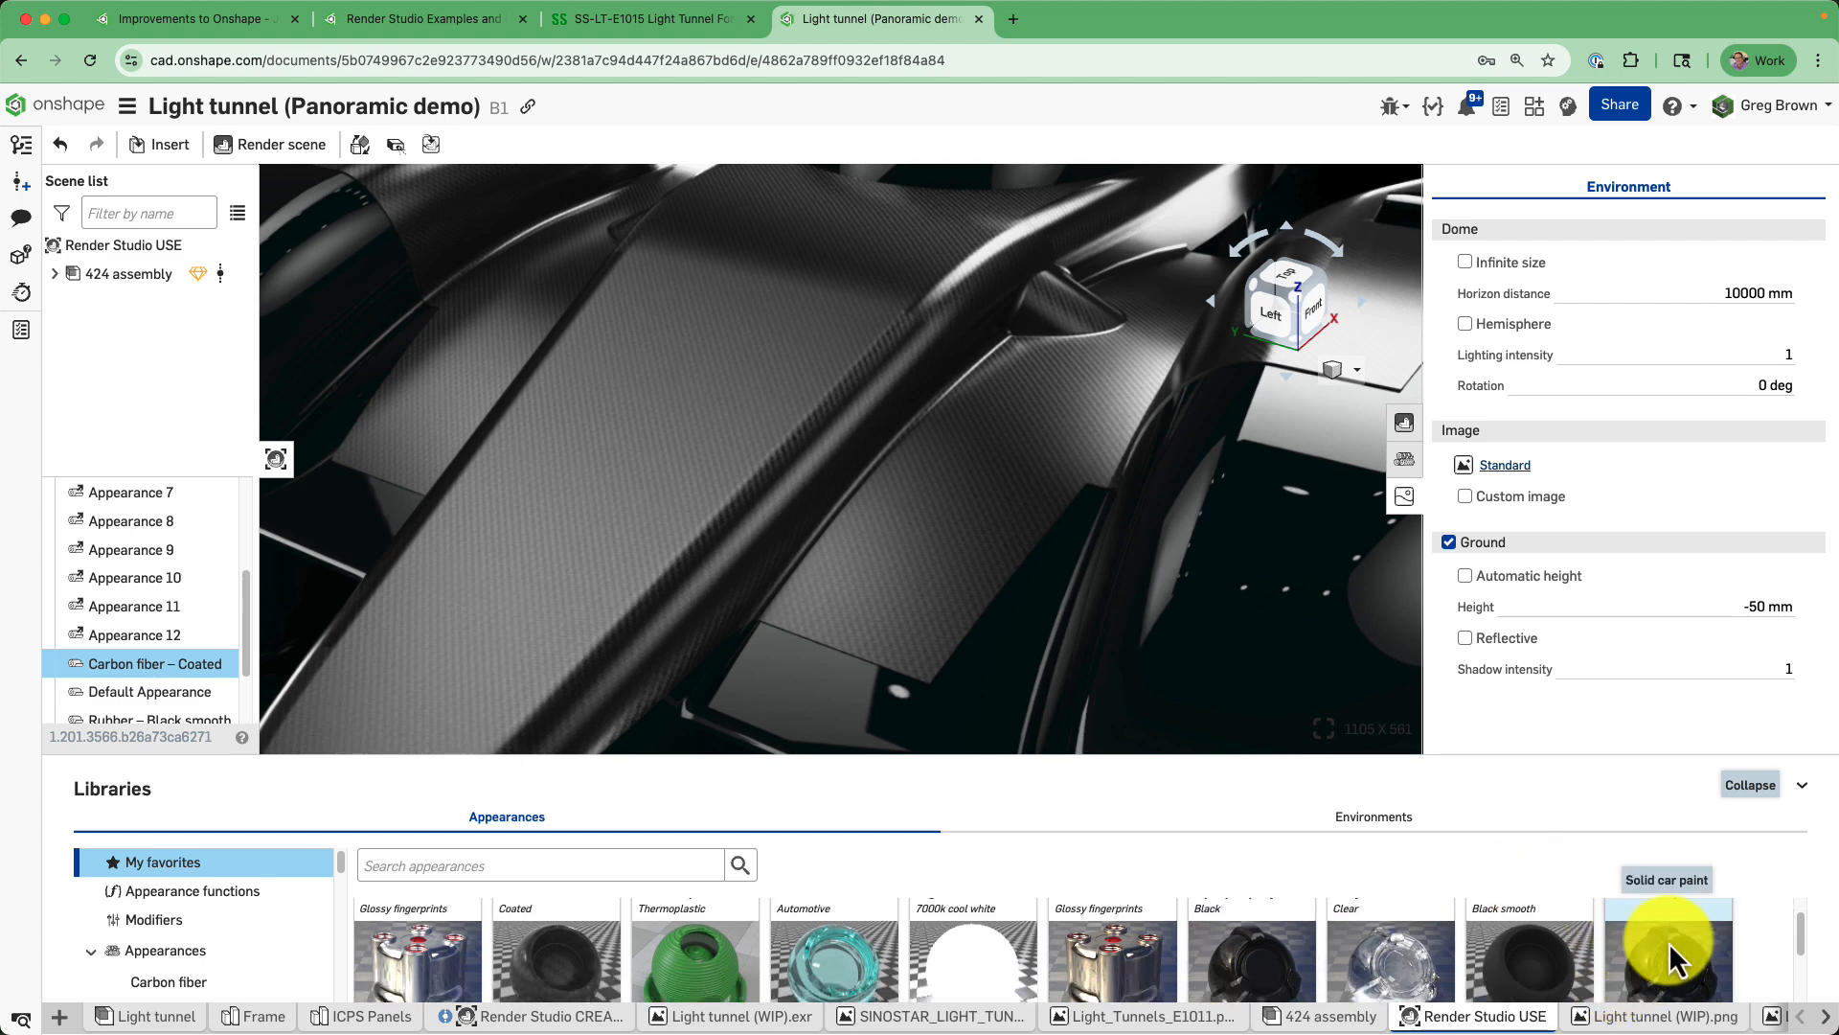
pyautogui.scroll(2, 1670, 945)
pyautogui.scroll(-5, 725, 492)
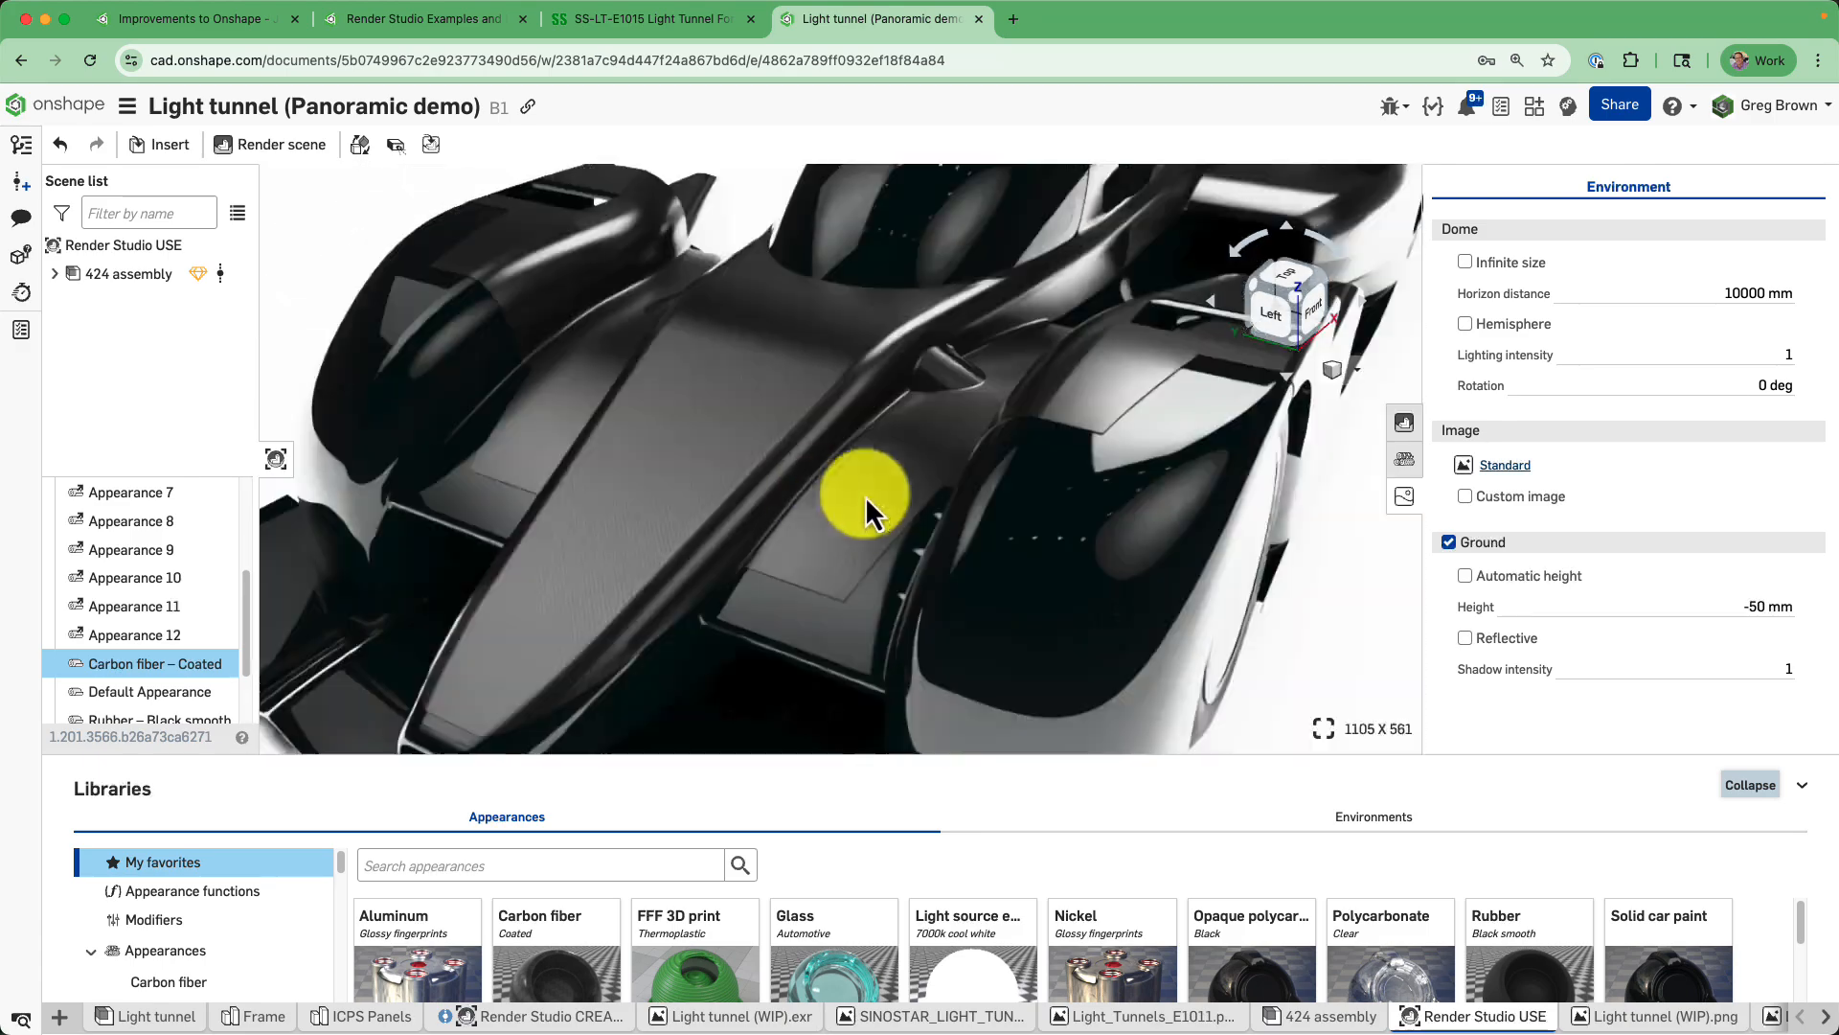
pyautogui.scroll(-3, 919, 466)
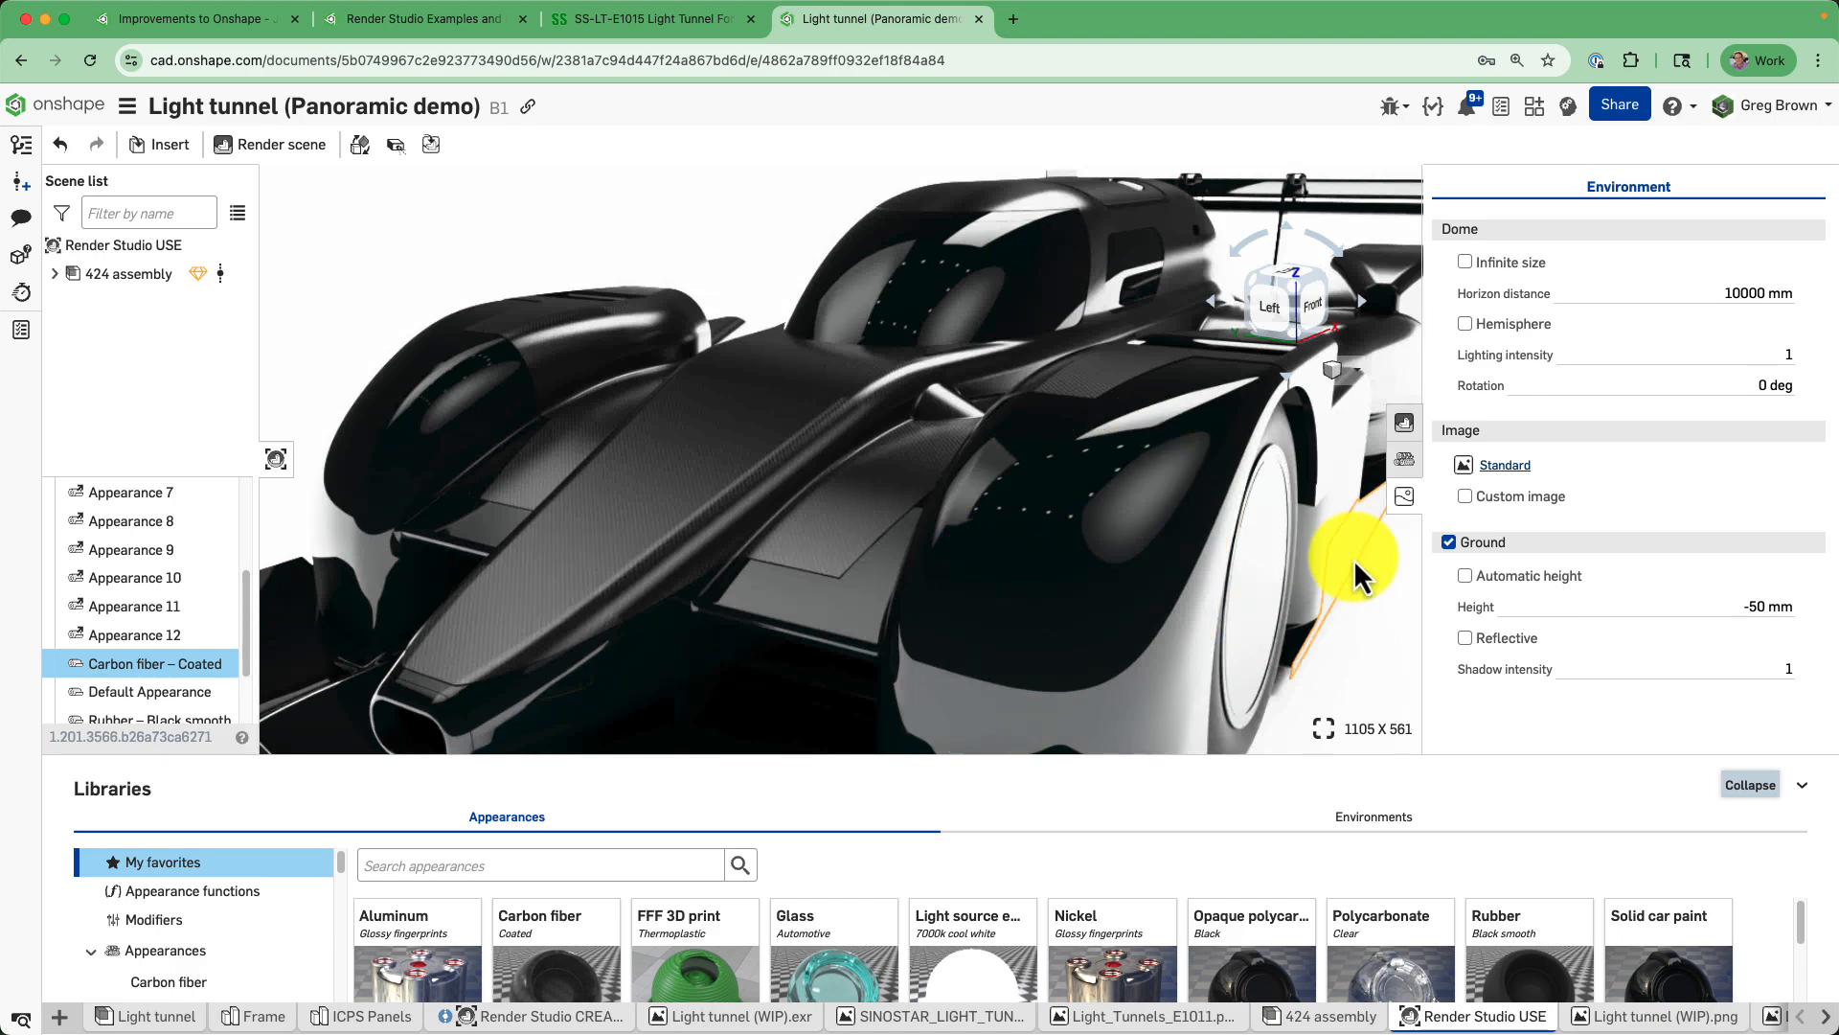
pyautogui.moveTo(1337, 667); pyautogui.dragTo(1318, 580, button='right')
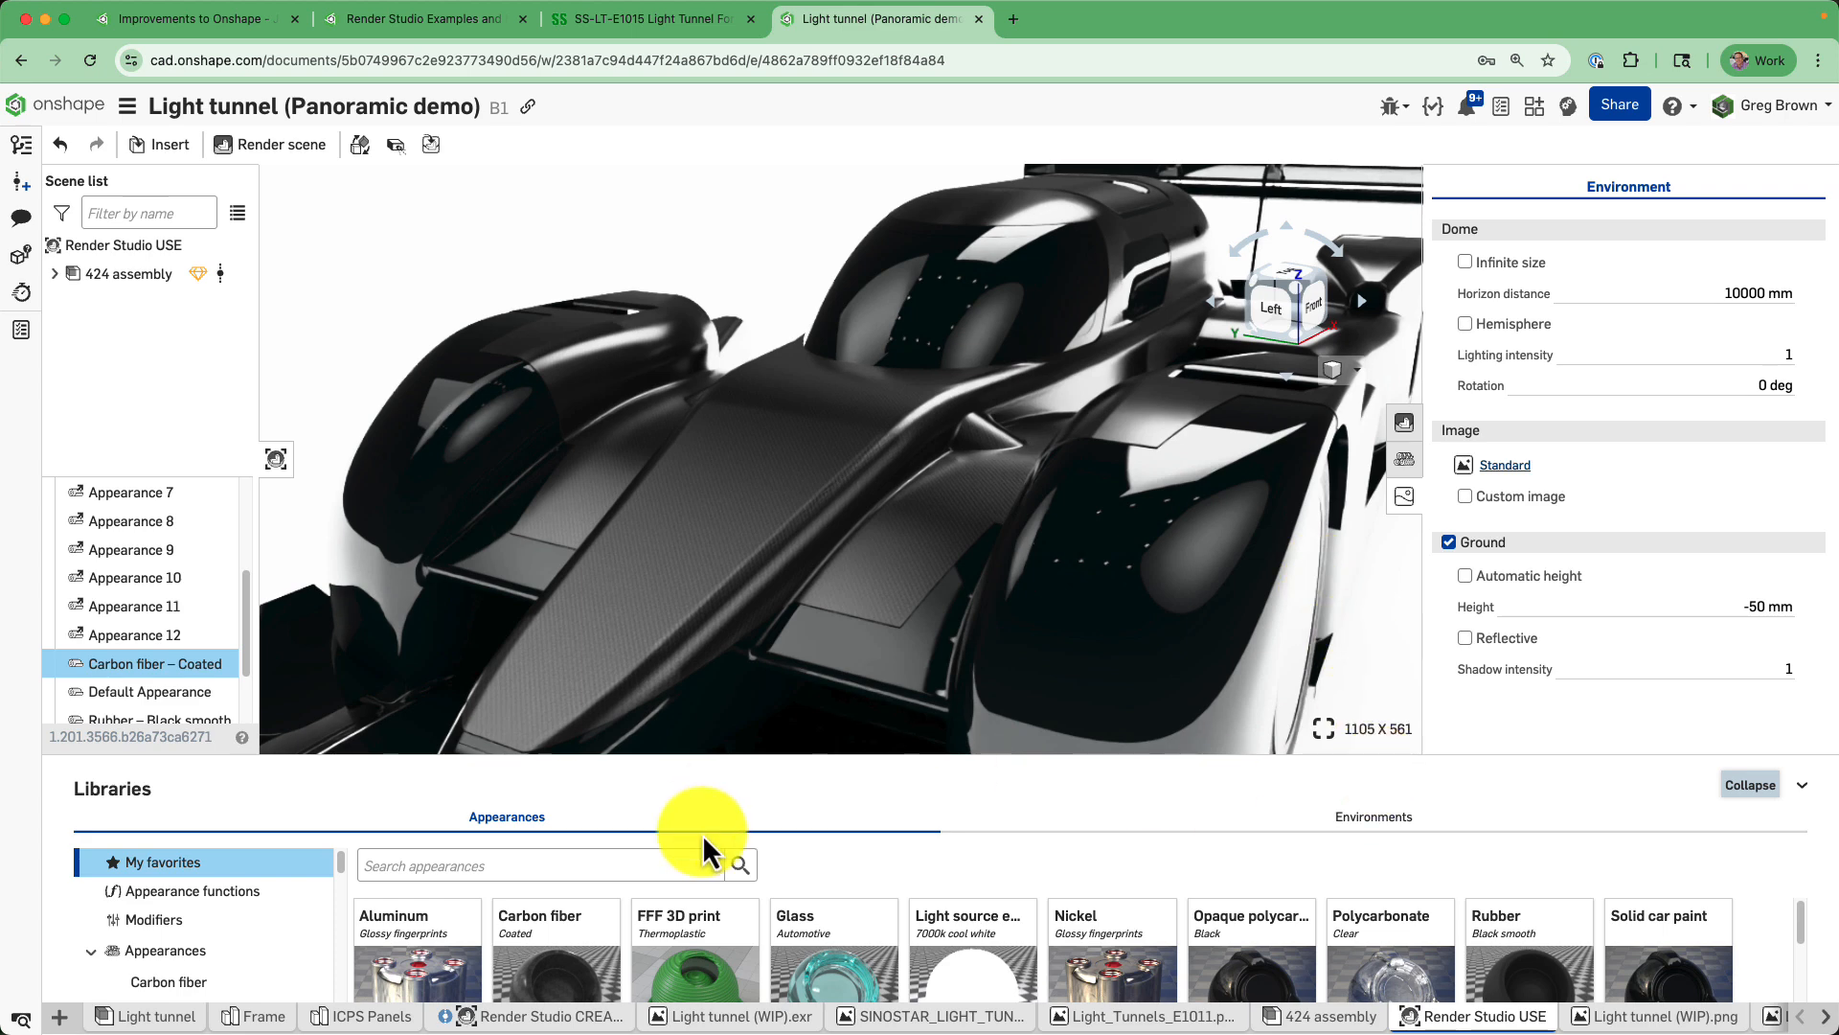
# Rename the last Solid car paint appearance to "Solid car paint - BODY" and open its appearance settings.
pyautogui.moveTo(244, 663); pyautogui.dragTo(234, 726)
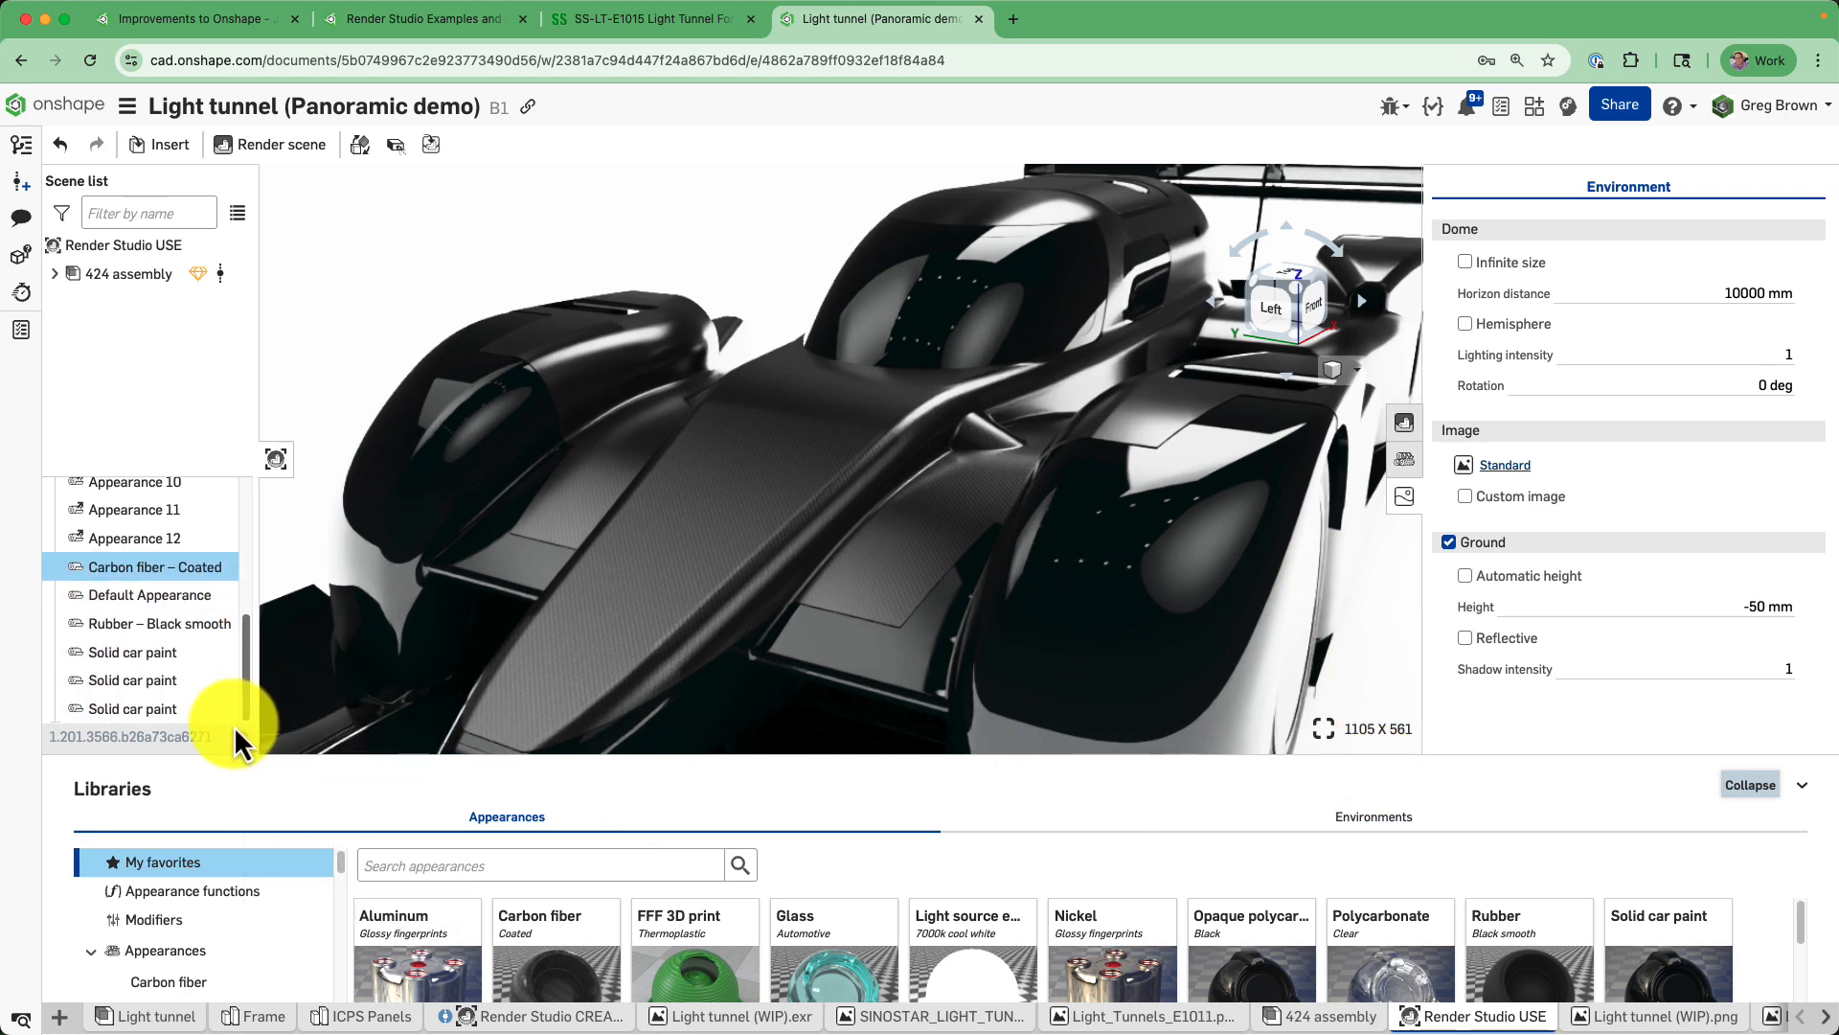
pyautogui.rightClick(169, 708)
pyautogui.click(366, 370)
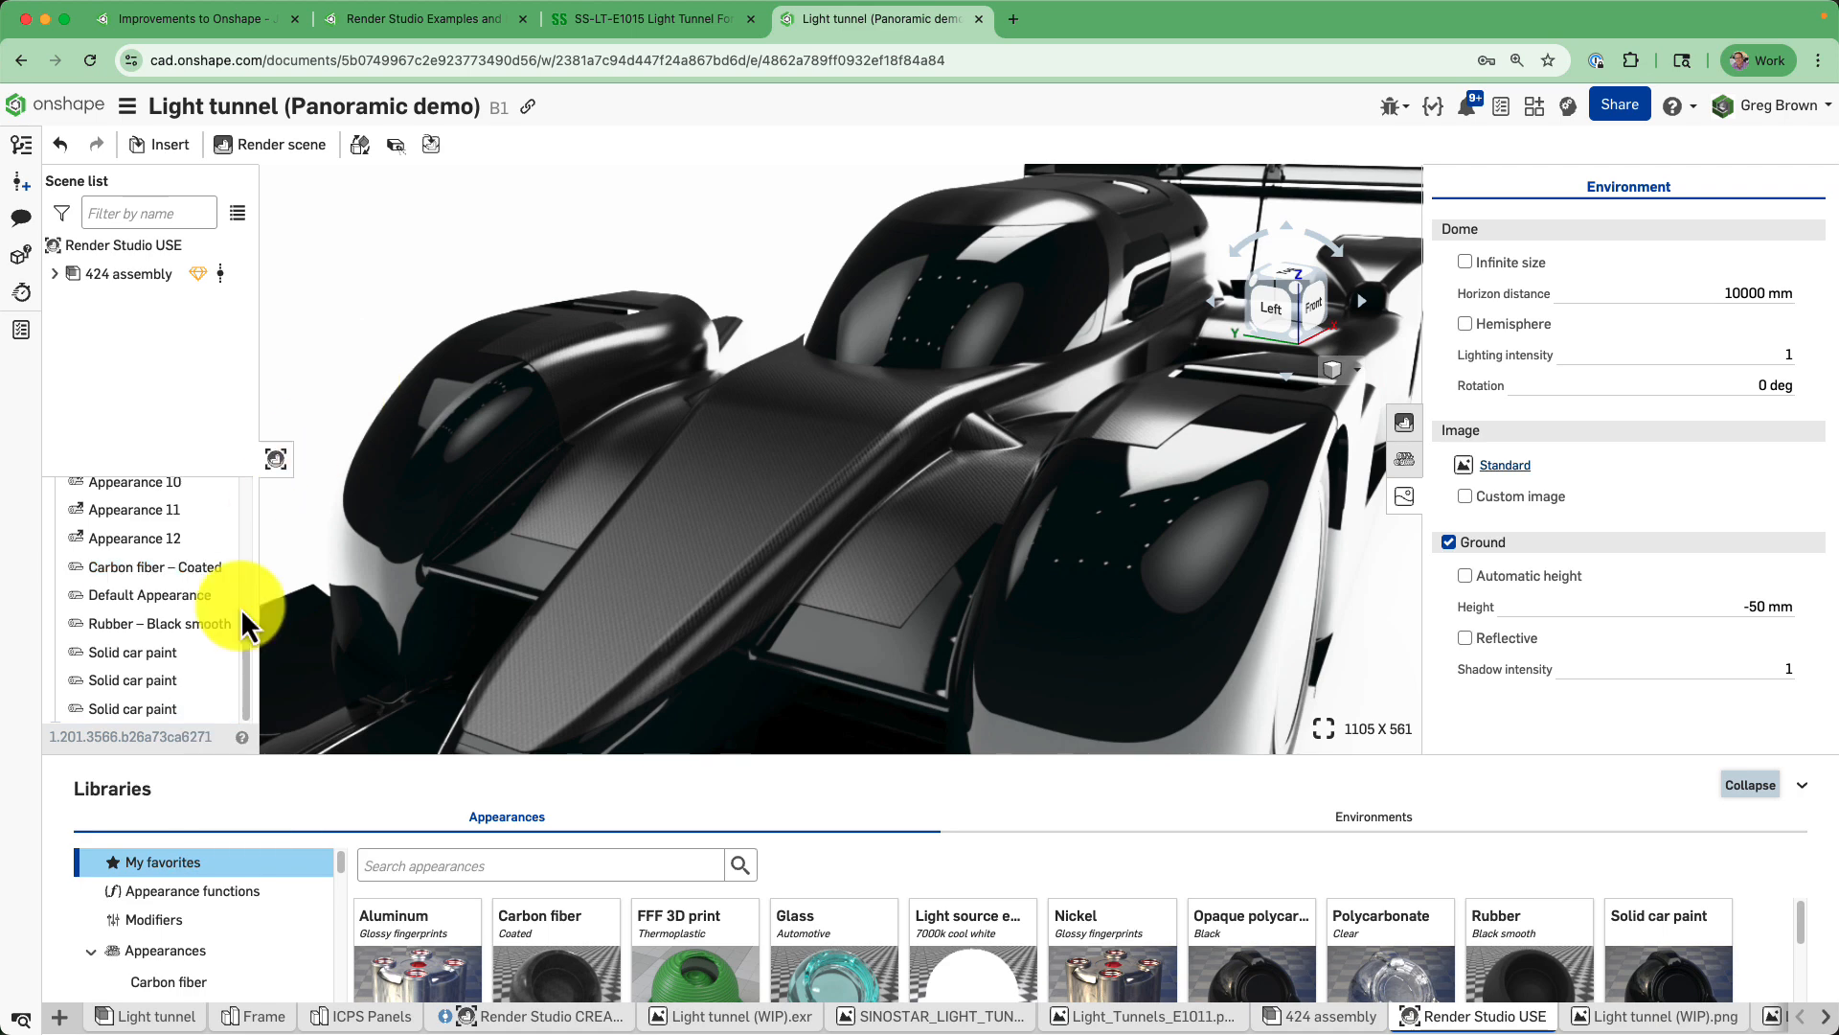
pyautogui.click(148, 707)
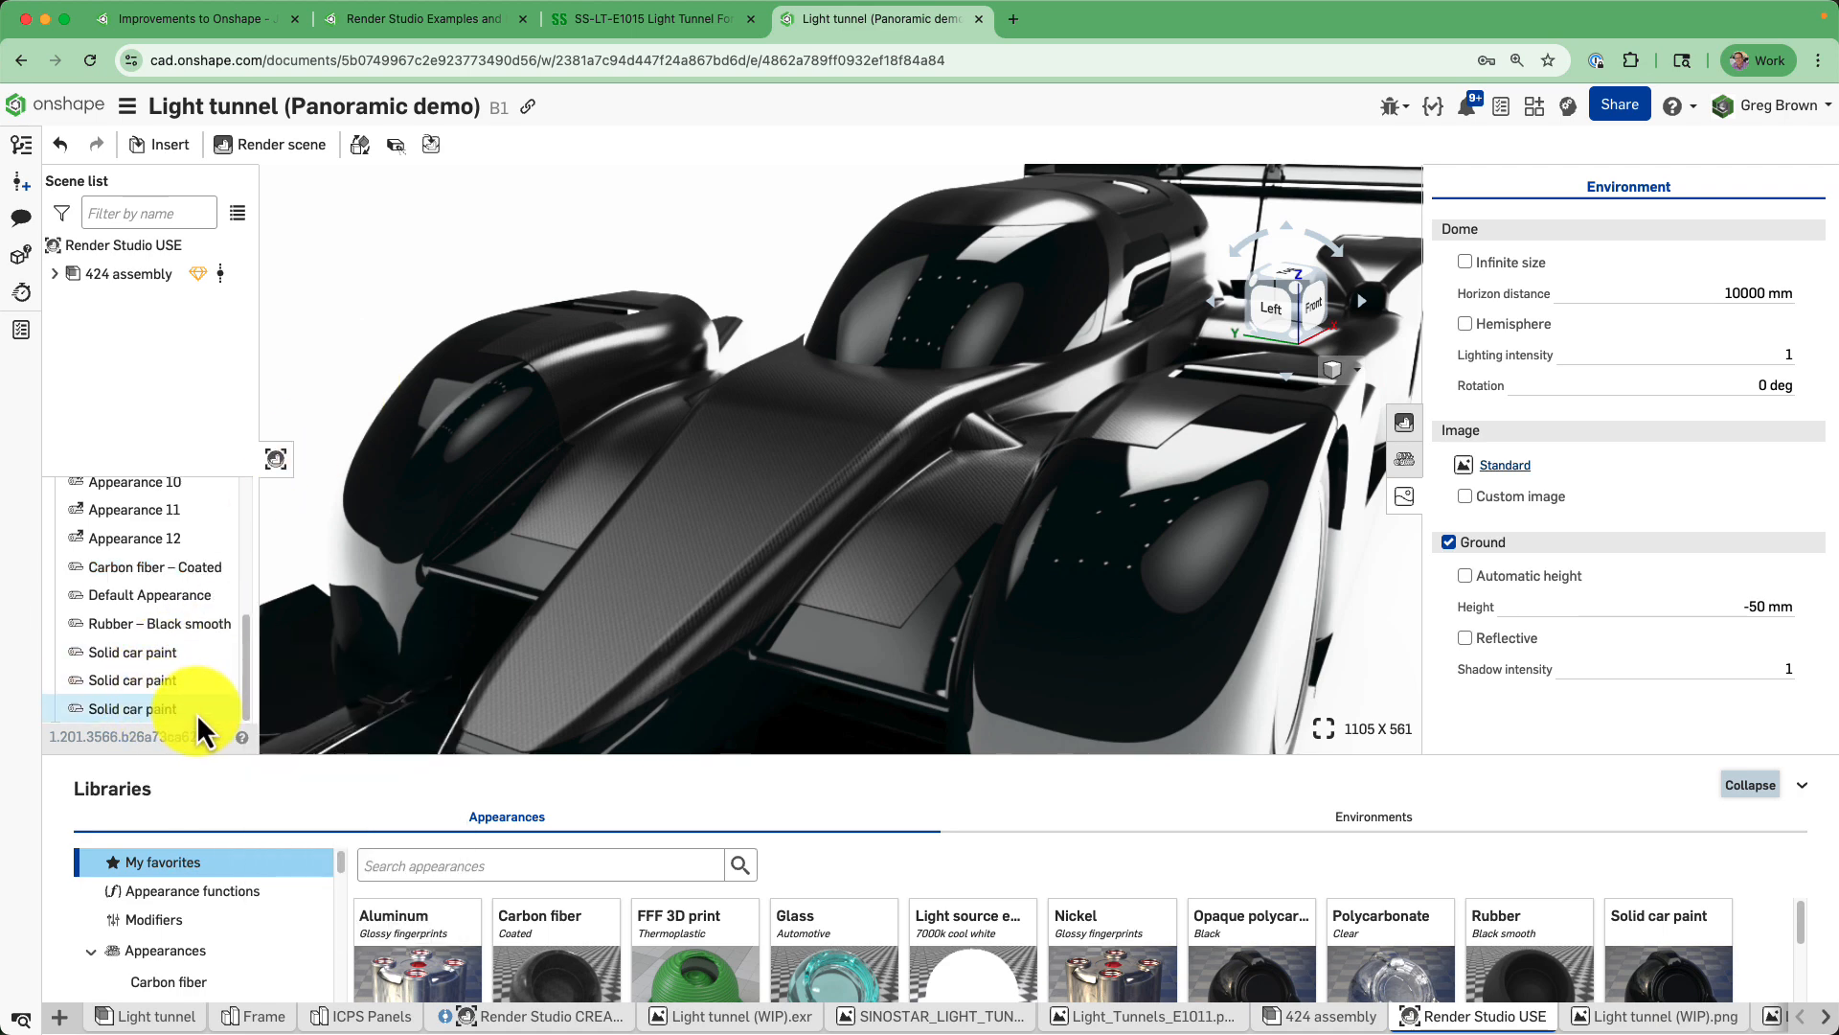
pyautogui.rightClick(197, 713)
pyautogui.click(292, 839)
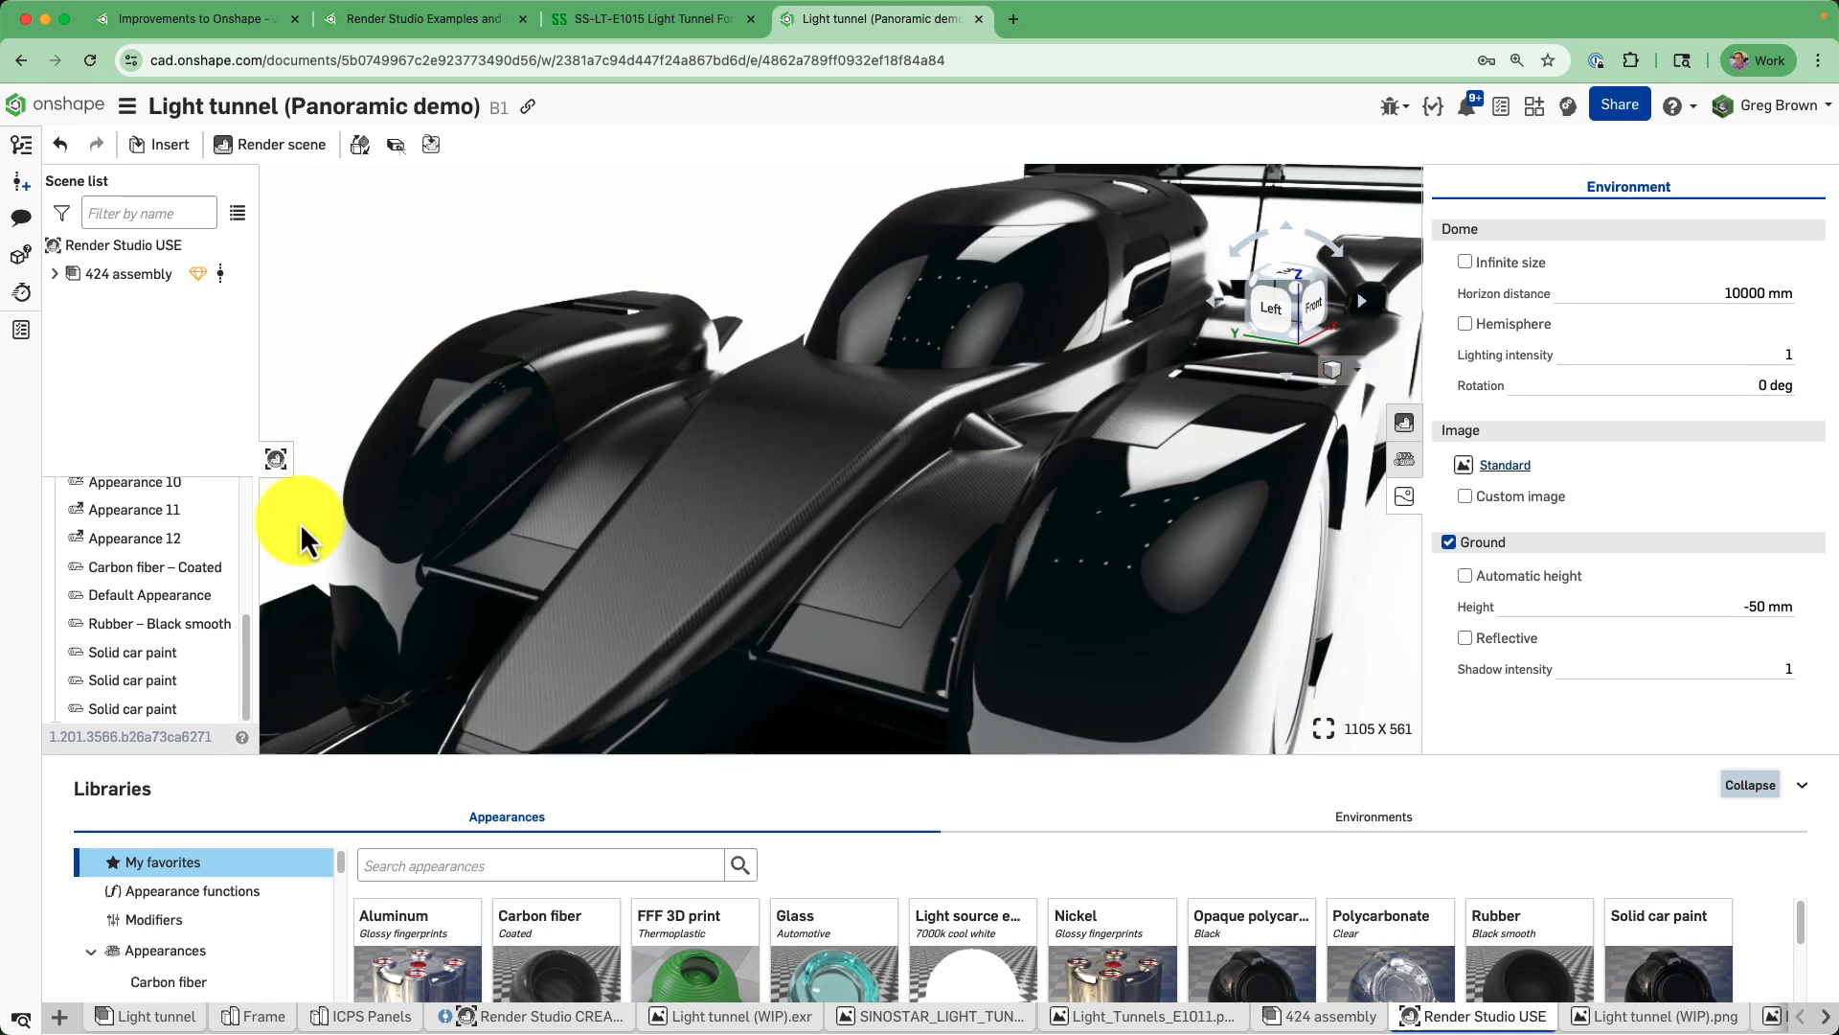
pyautogui.rightClick(151, 705)
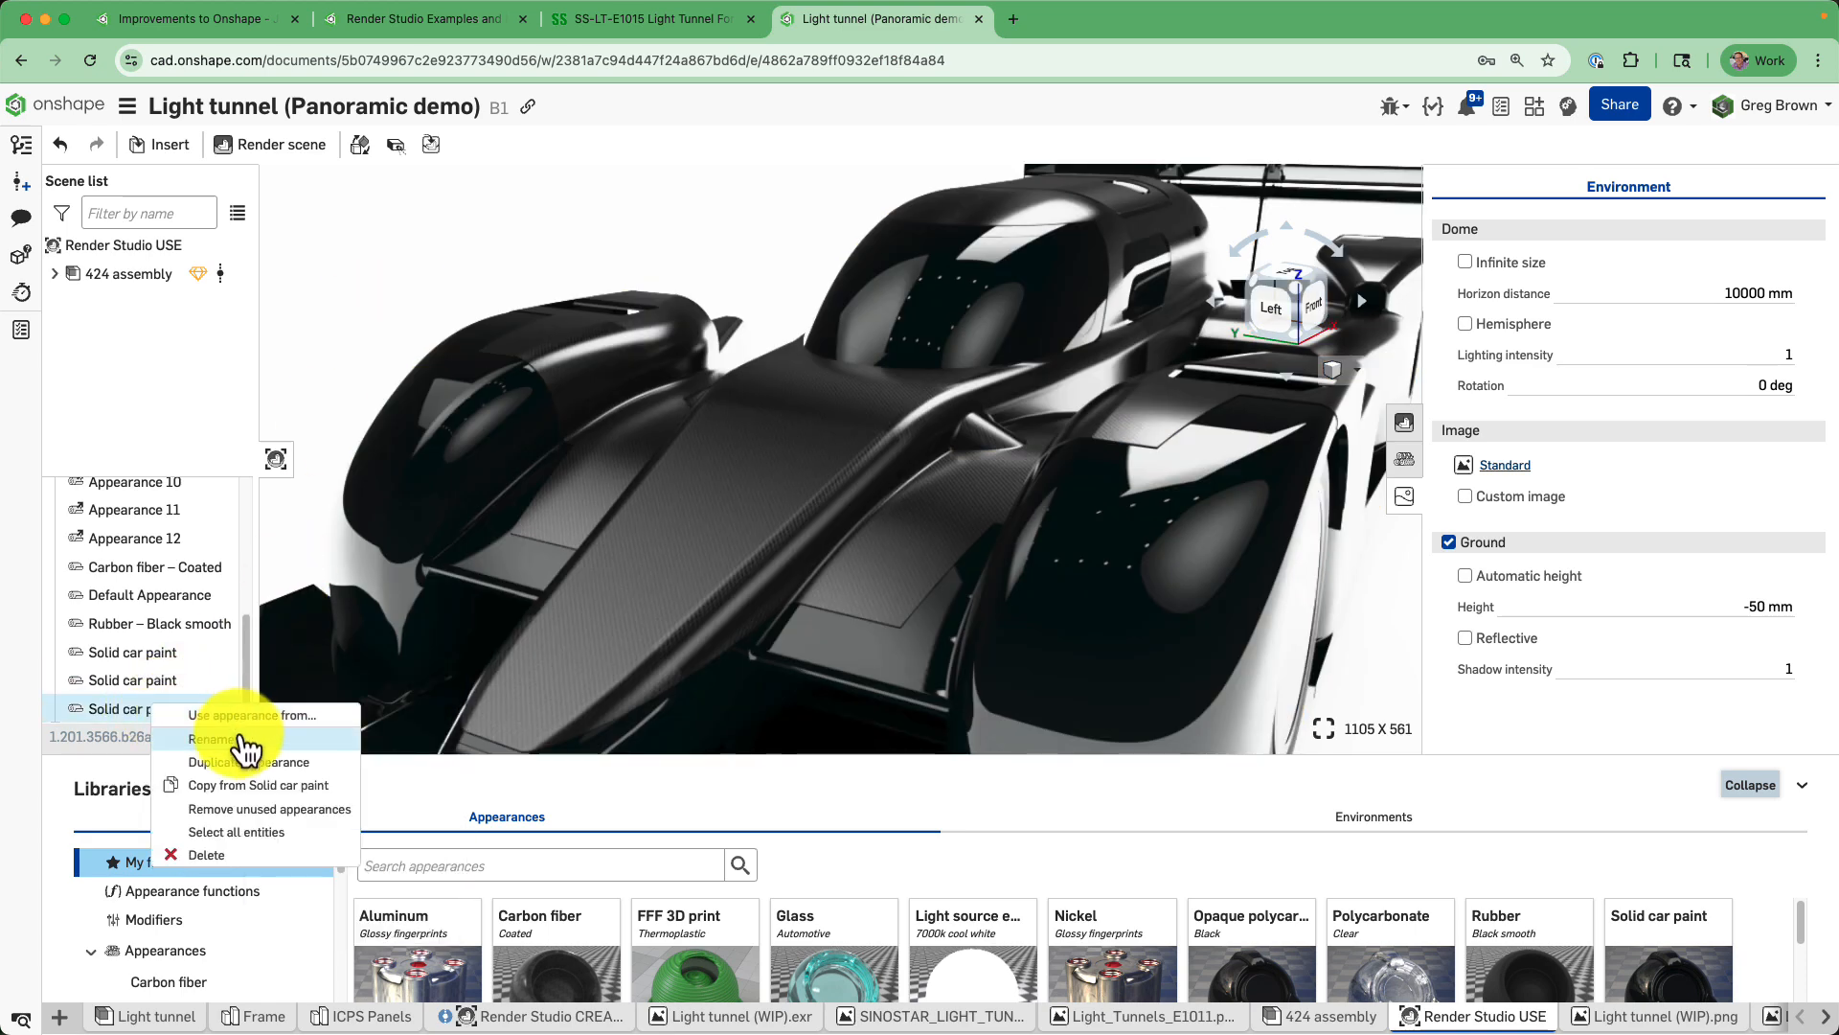
pyautogui.click(238, 738)
pyautogui.click(209, 714)
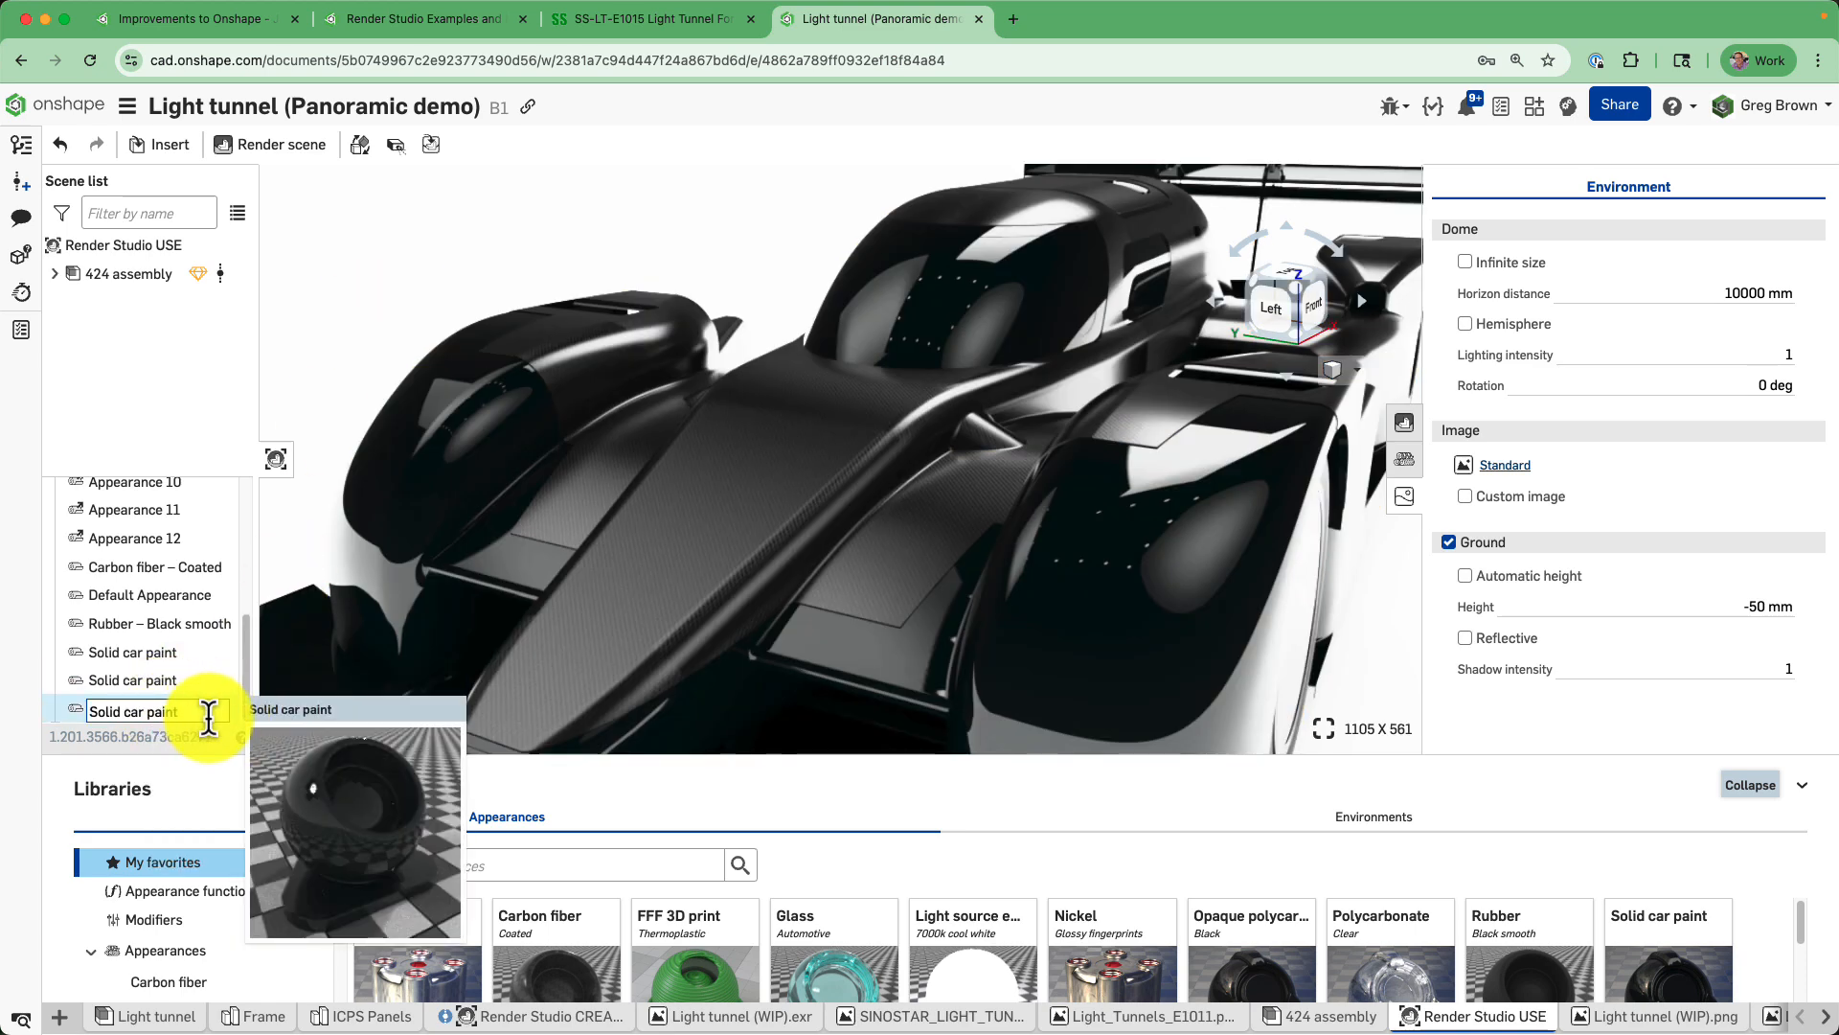
pyautogui.write('- BODY')
pyautogui.press('Return')
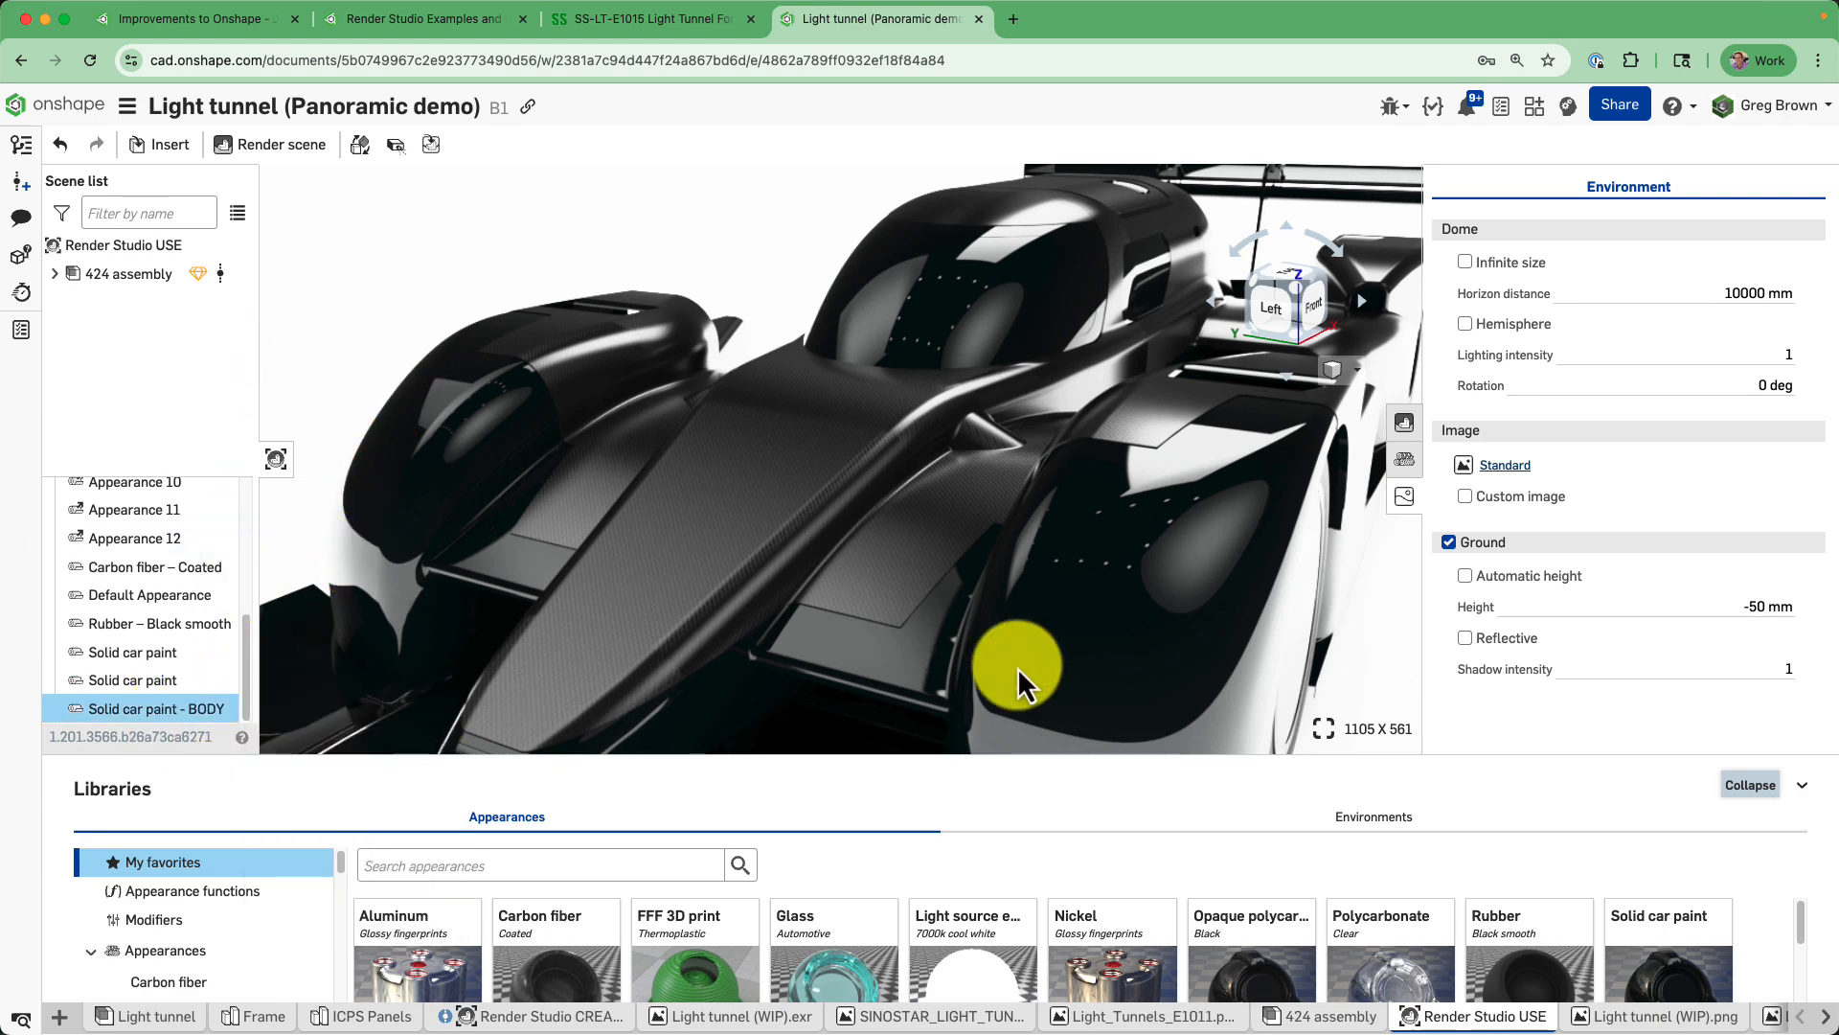
pyautogui.click(1404, 461)
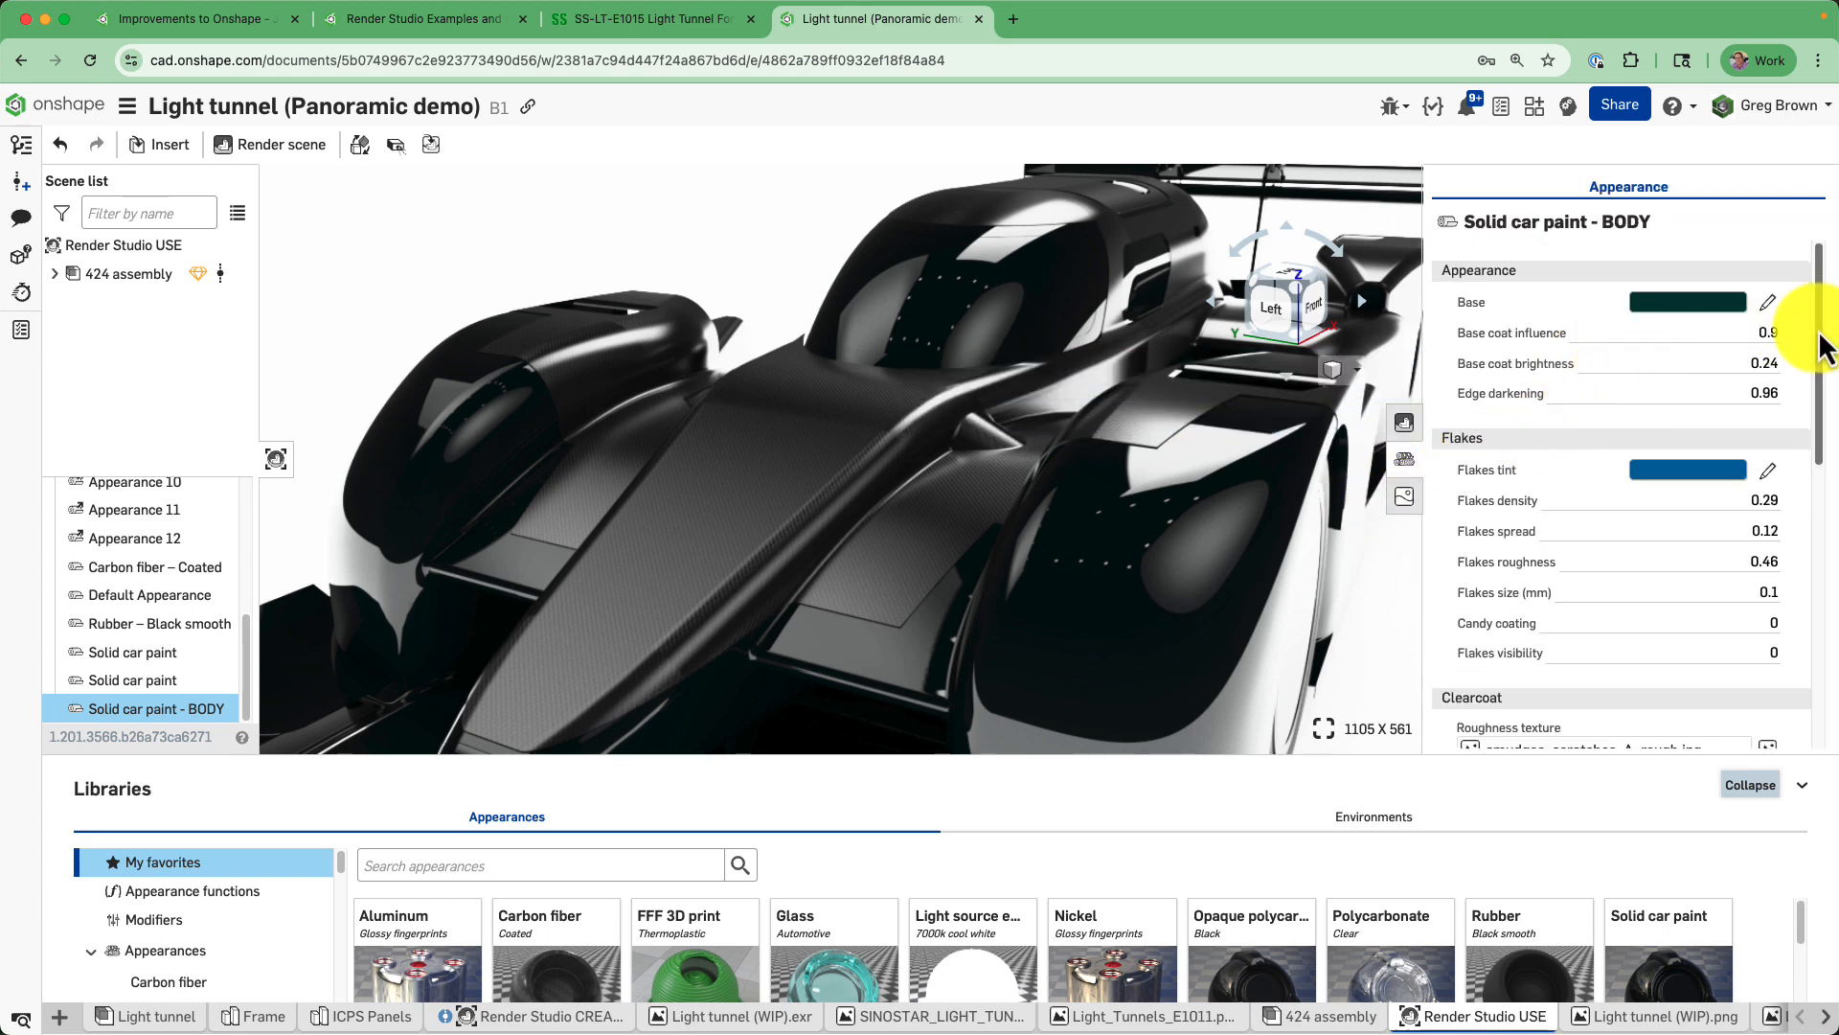
# Set the base color of the "Solid car paint - BODY" appearance to black (#000000), after trying red.
pyautogui.moveTo(1819, 332); pyautogui.dragTo(1833, 264)
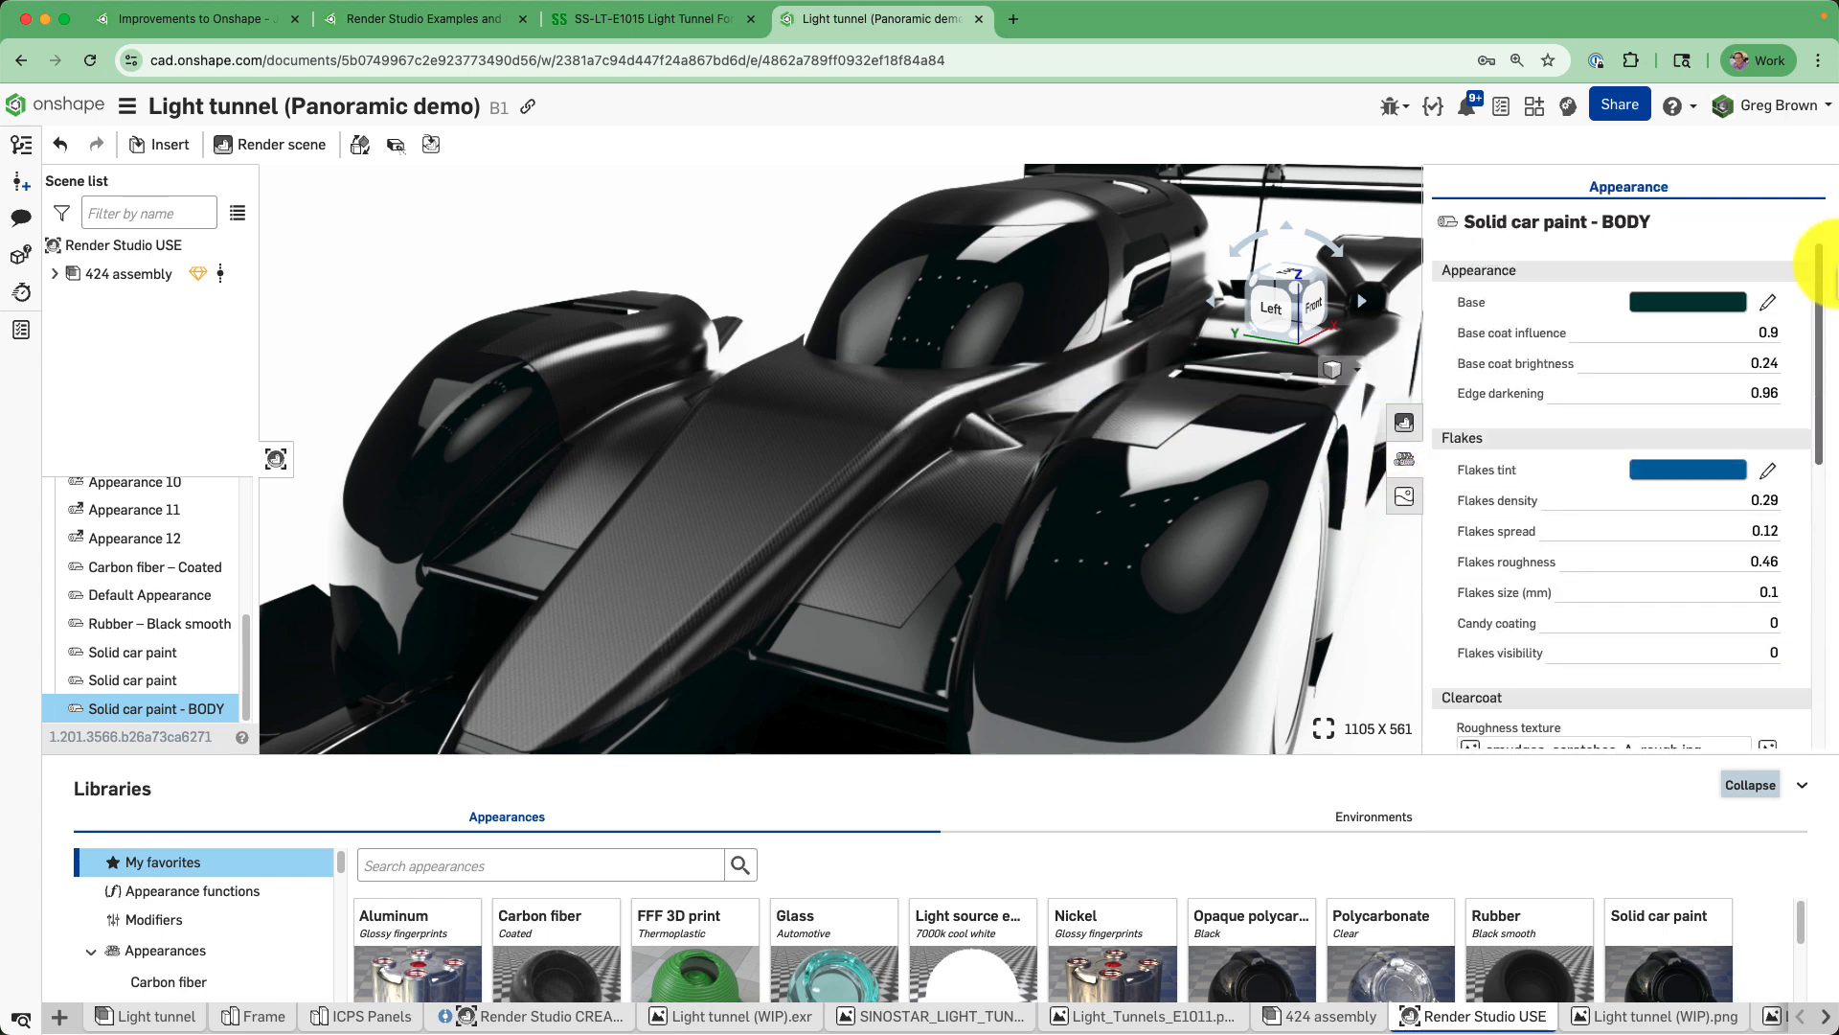
pyautogui.click(1768, 303)
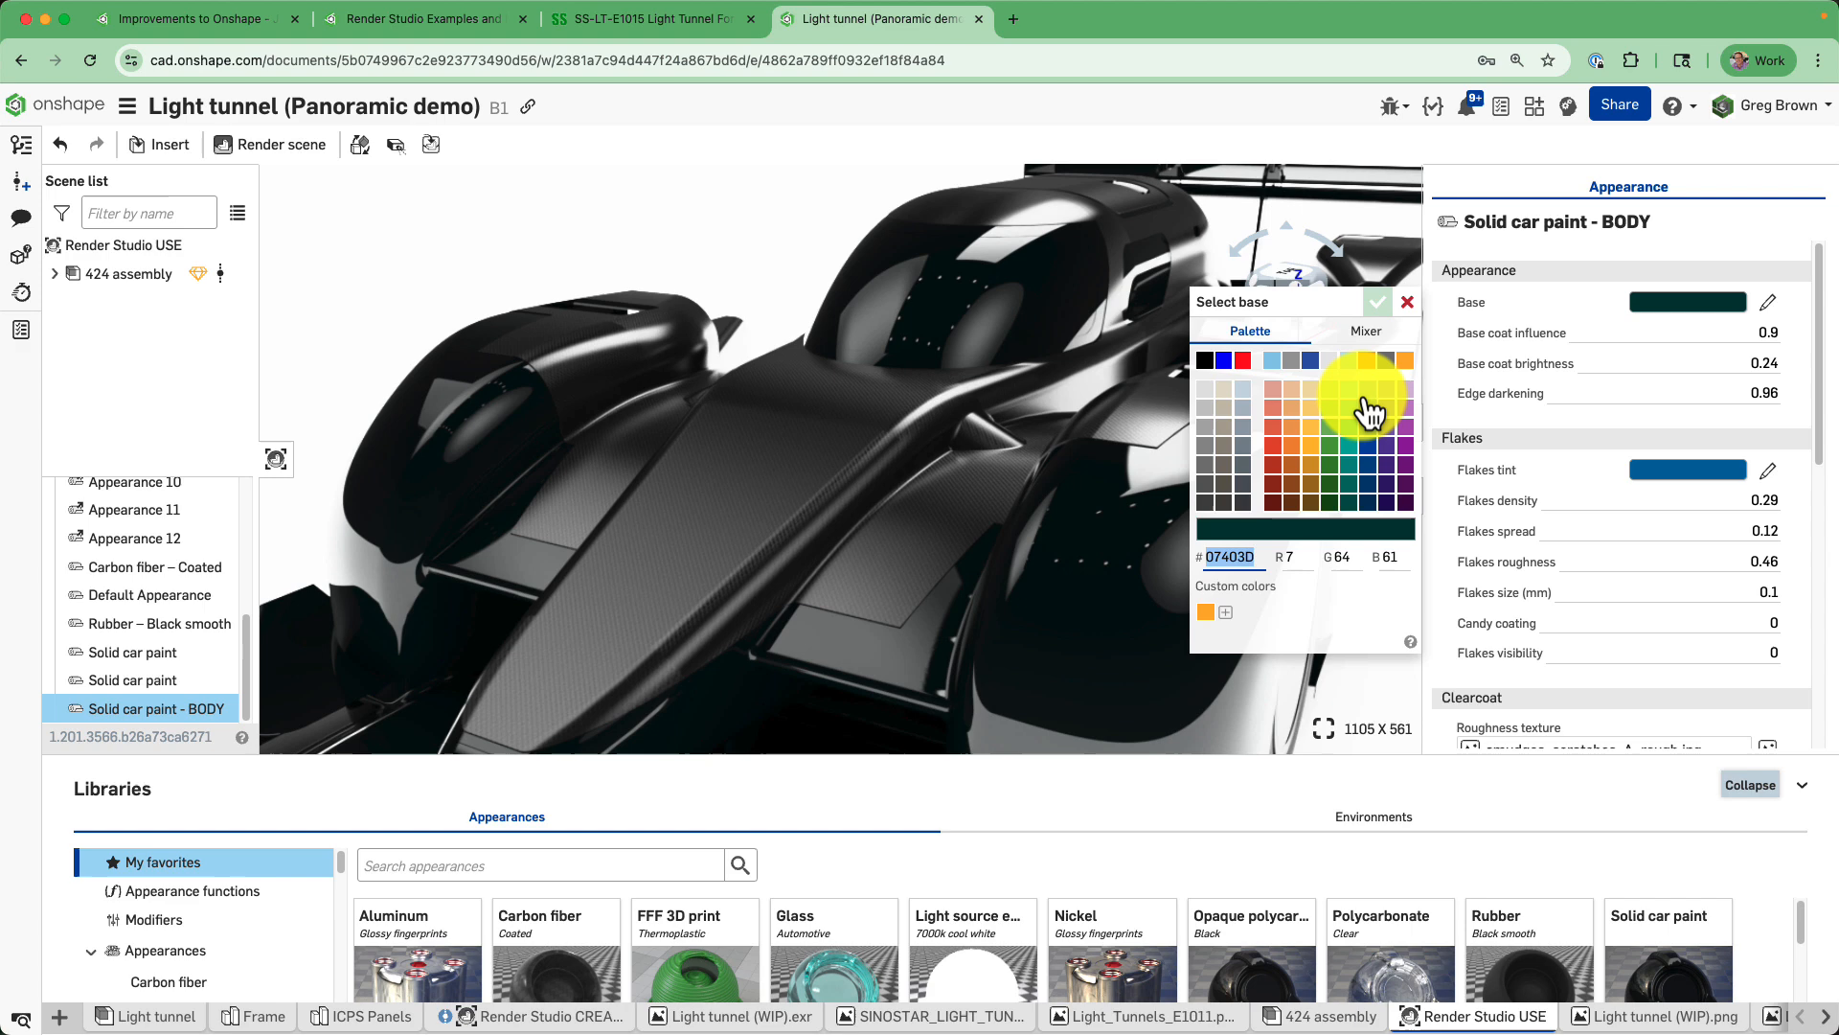
pyautogui.click(1244, 362)
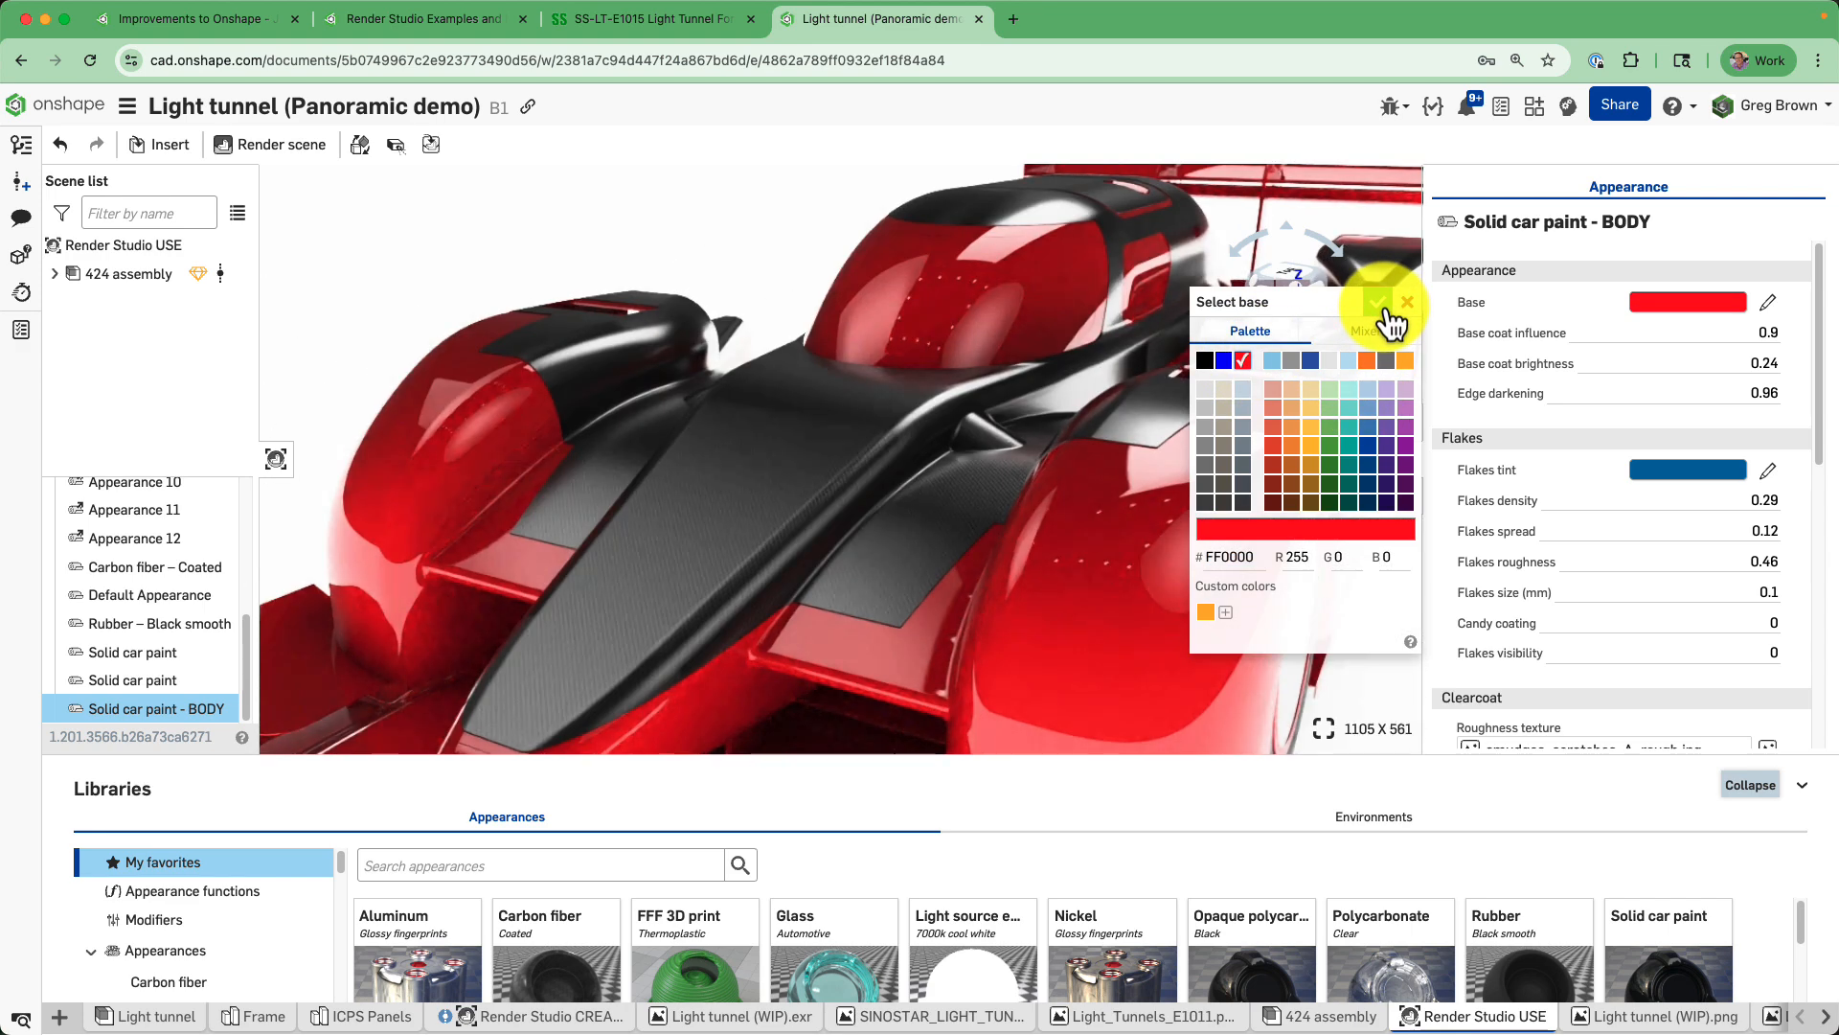
pyautogui.click(1206, 361)
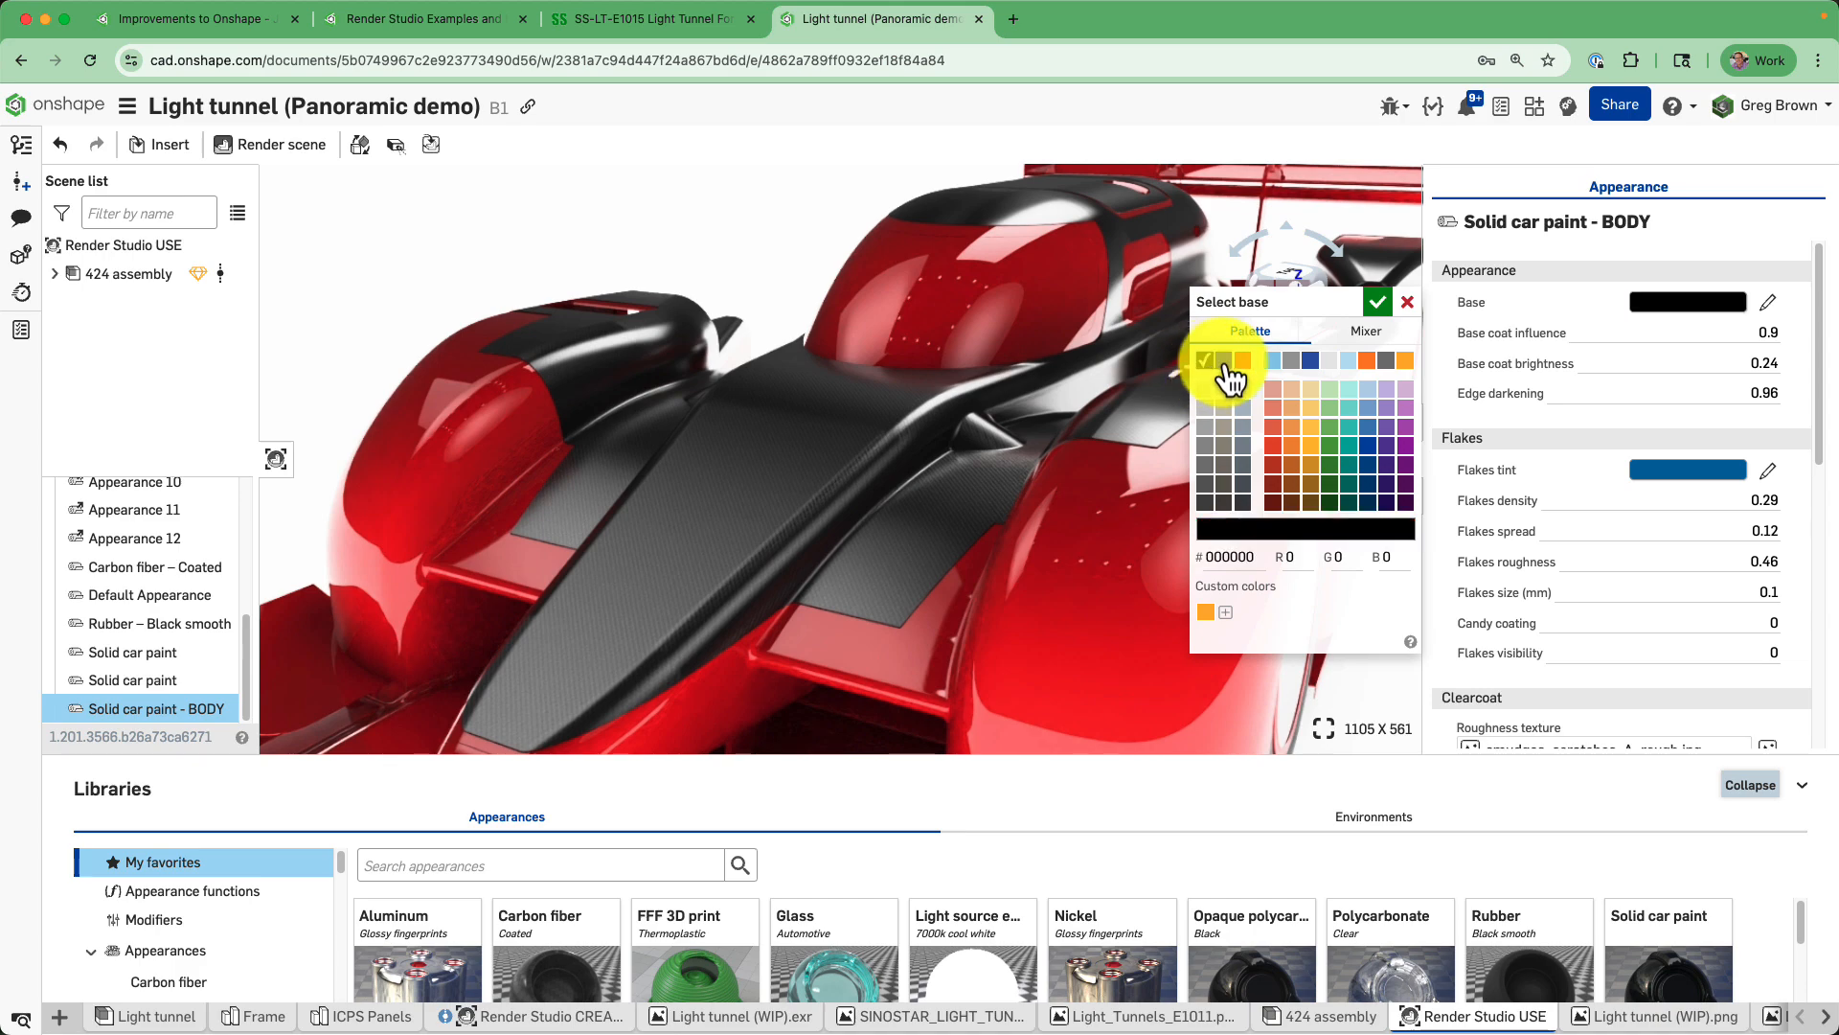
pyautogui.click(1380, 303)
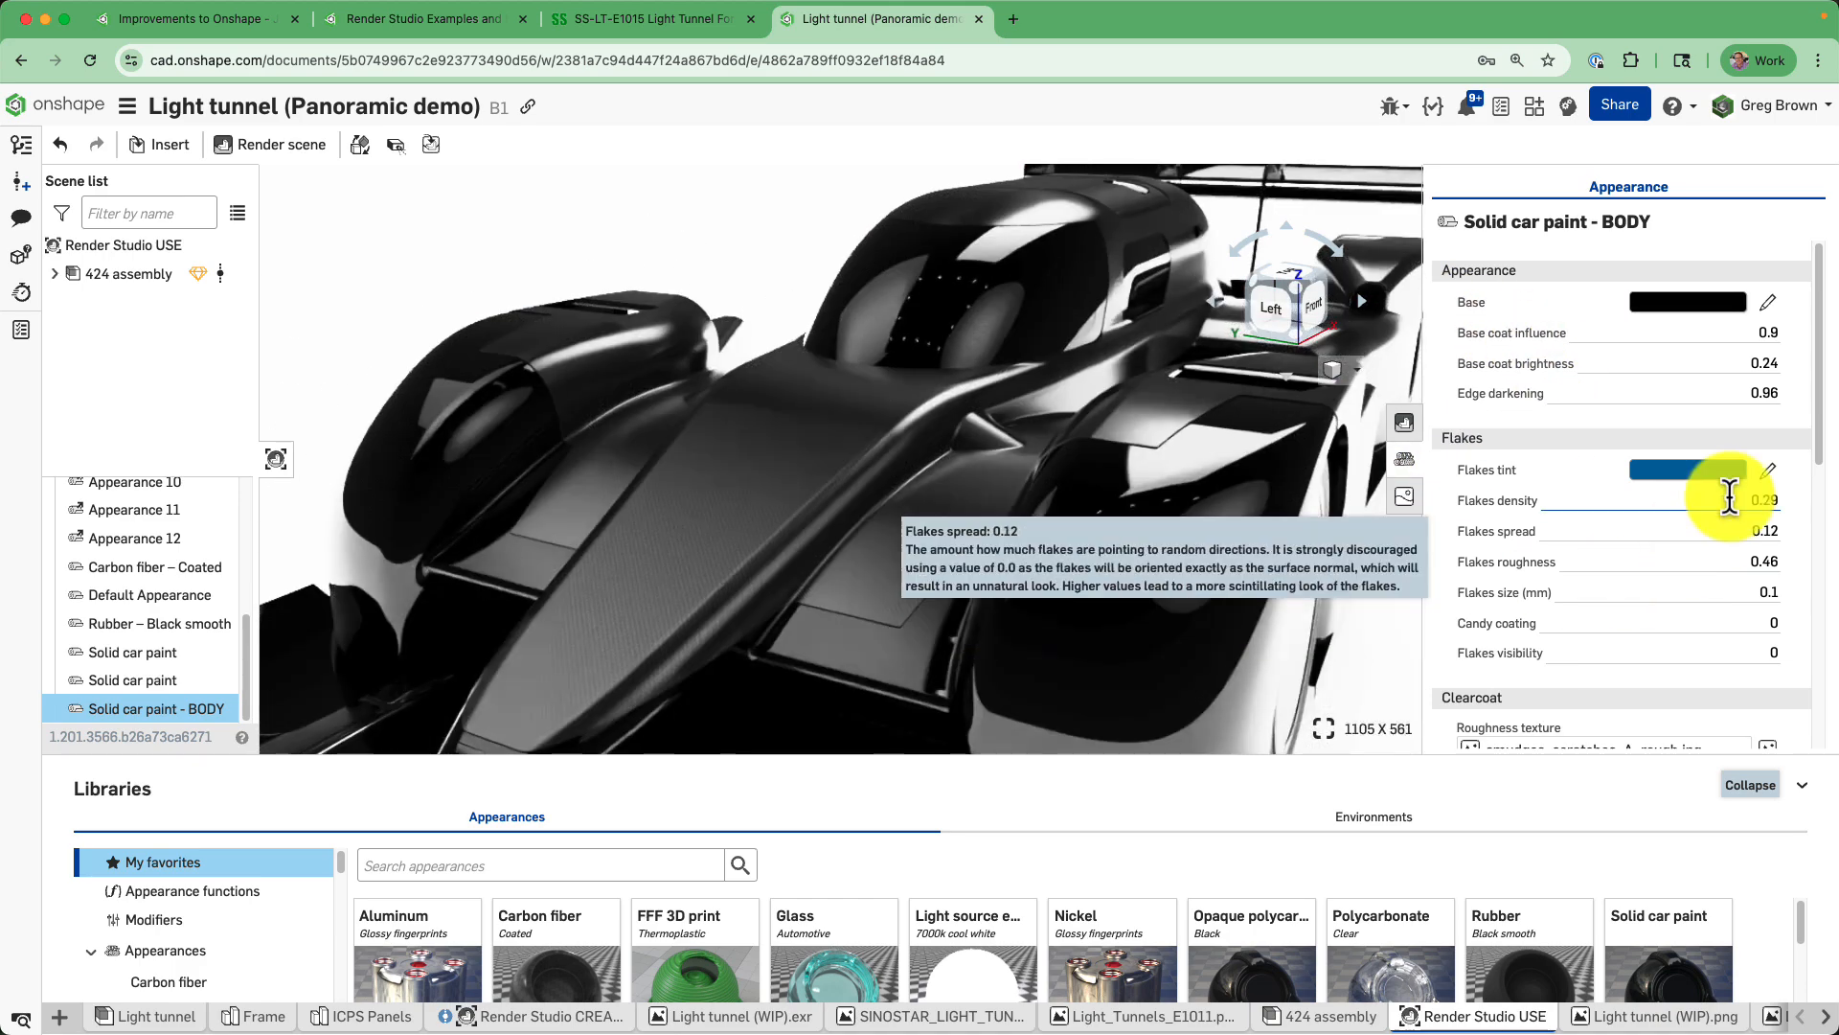
# Set the body paint's clearcoat roughness to 0.1 and collapse the libraries to enlarge the car view.
pyautogui.scroll(-2, 1810, 383)
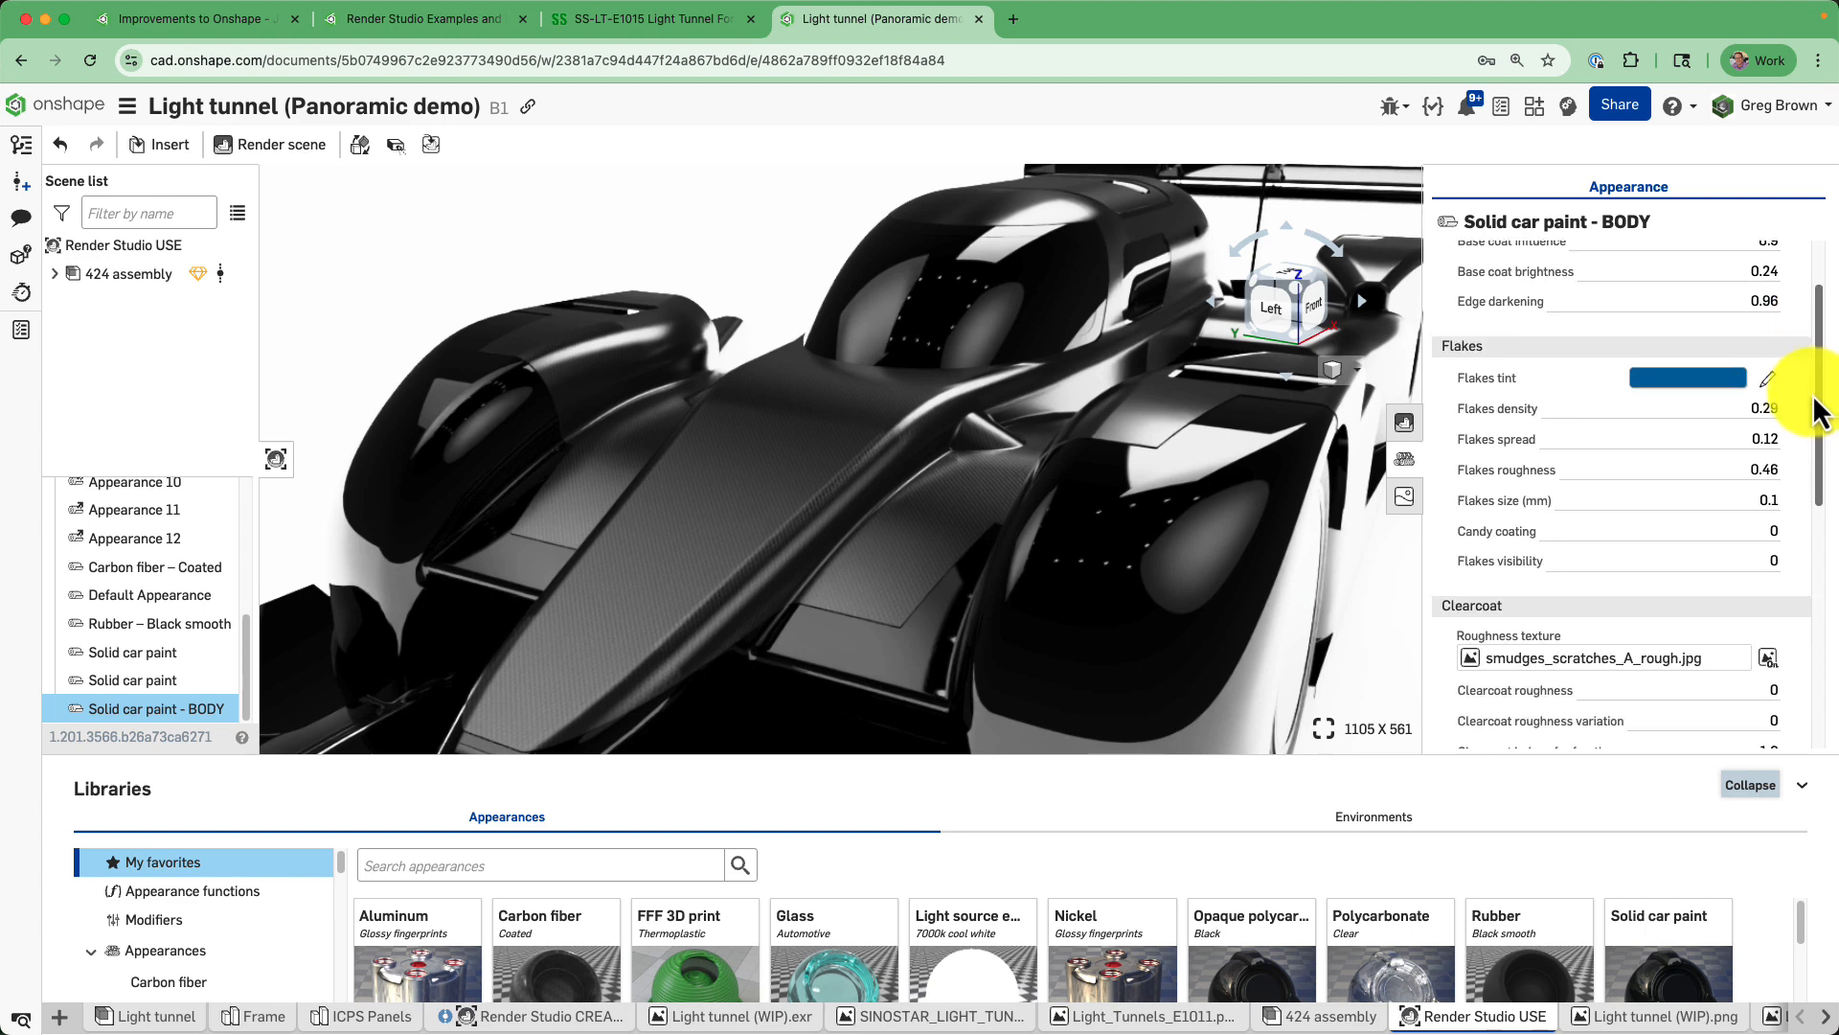
pyautogui.scroll(-5, 1811, 412)
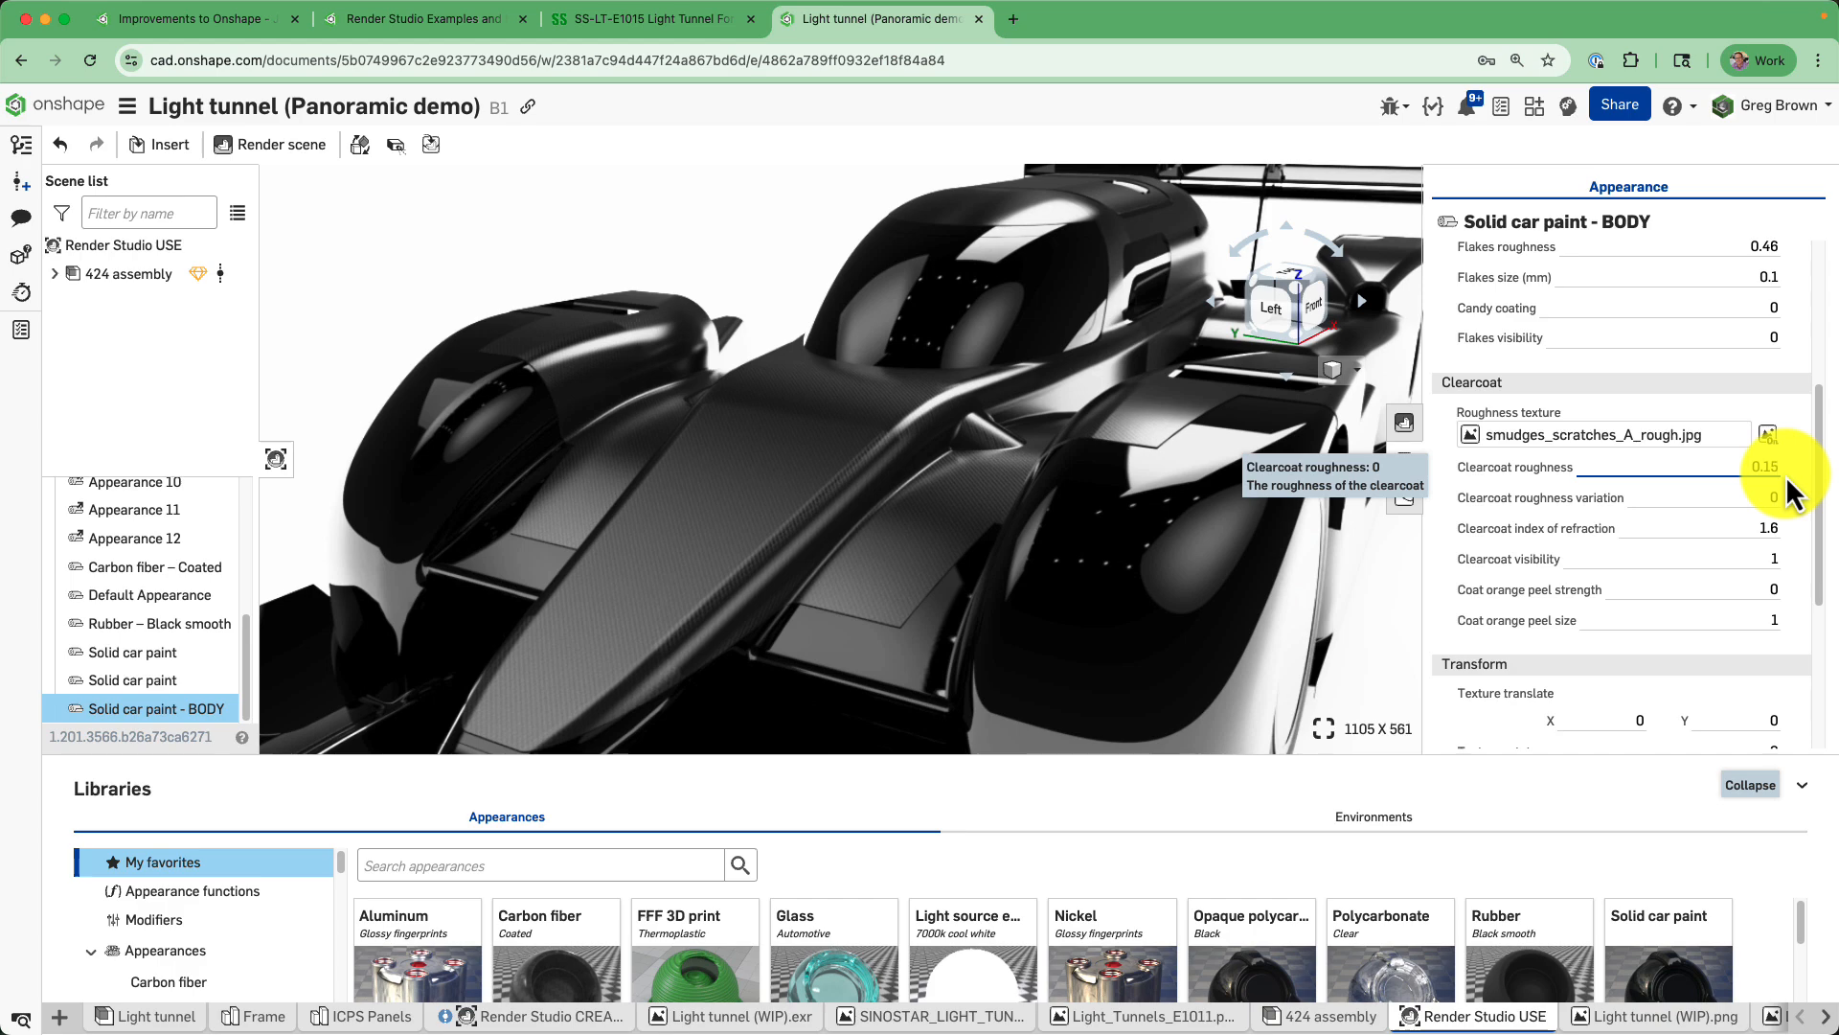
pyautogui.press('Return')
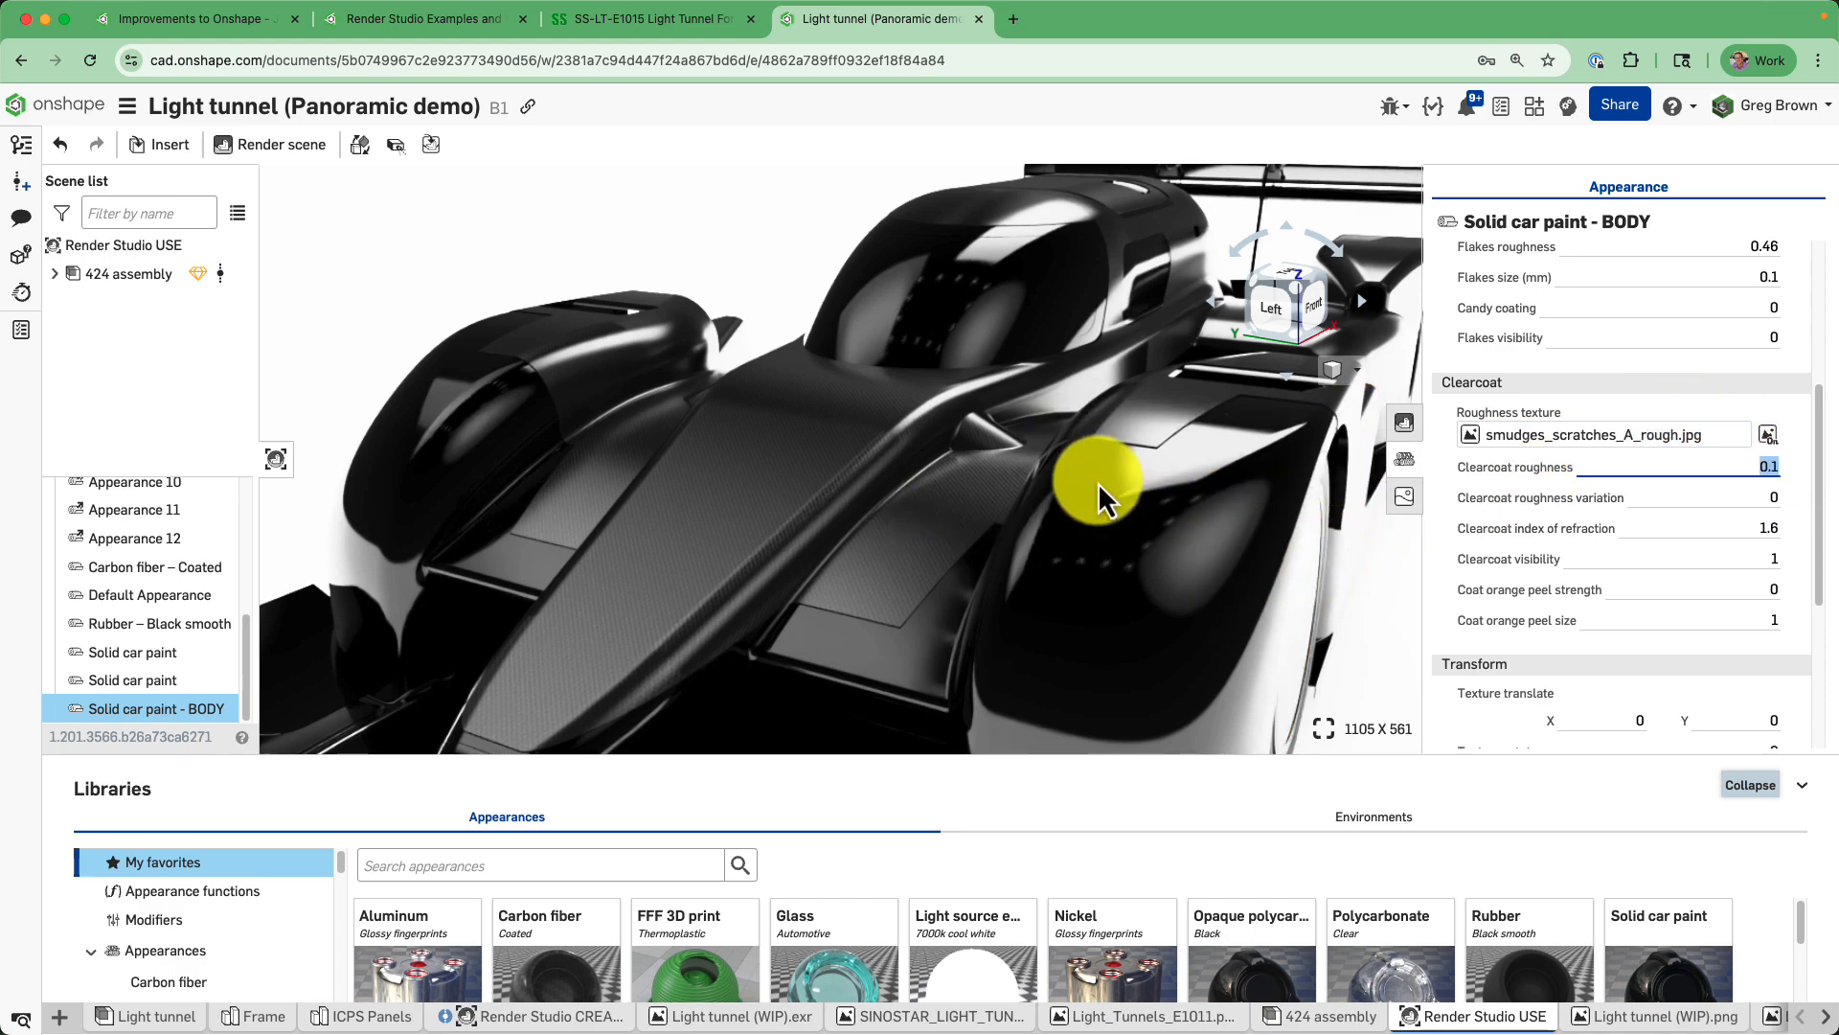
pyautogui.scroll(-1, 1088, 480)
pyautogui.moveTo(1085, 480); pyautogui.dragTo(974, 470, button='right')
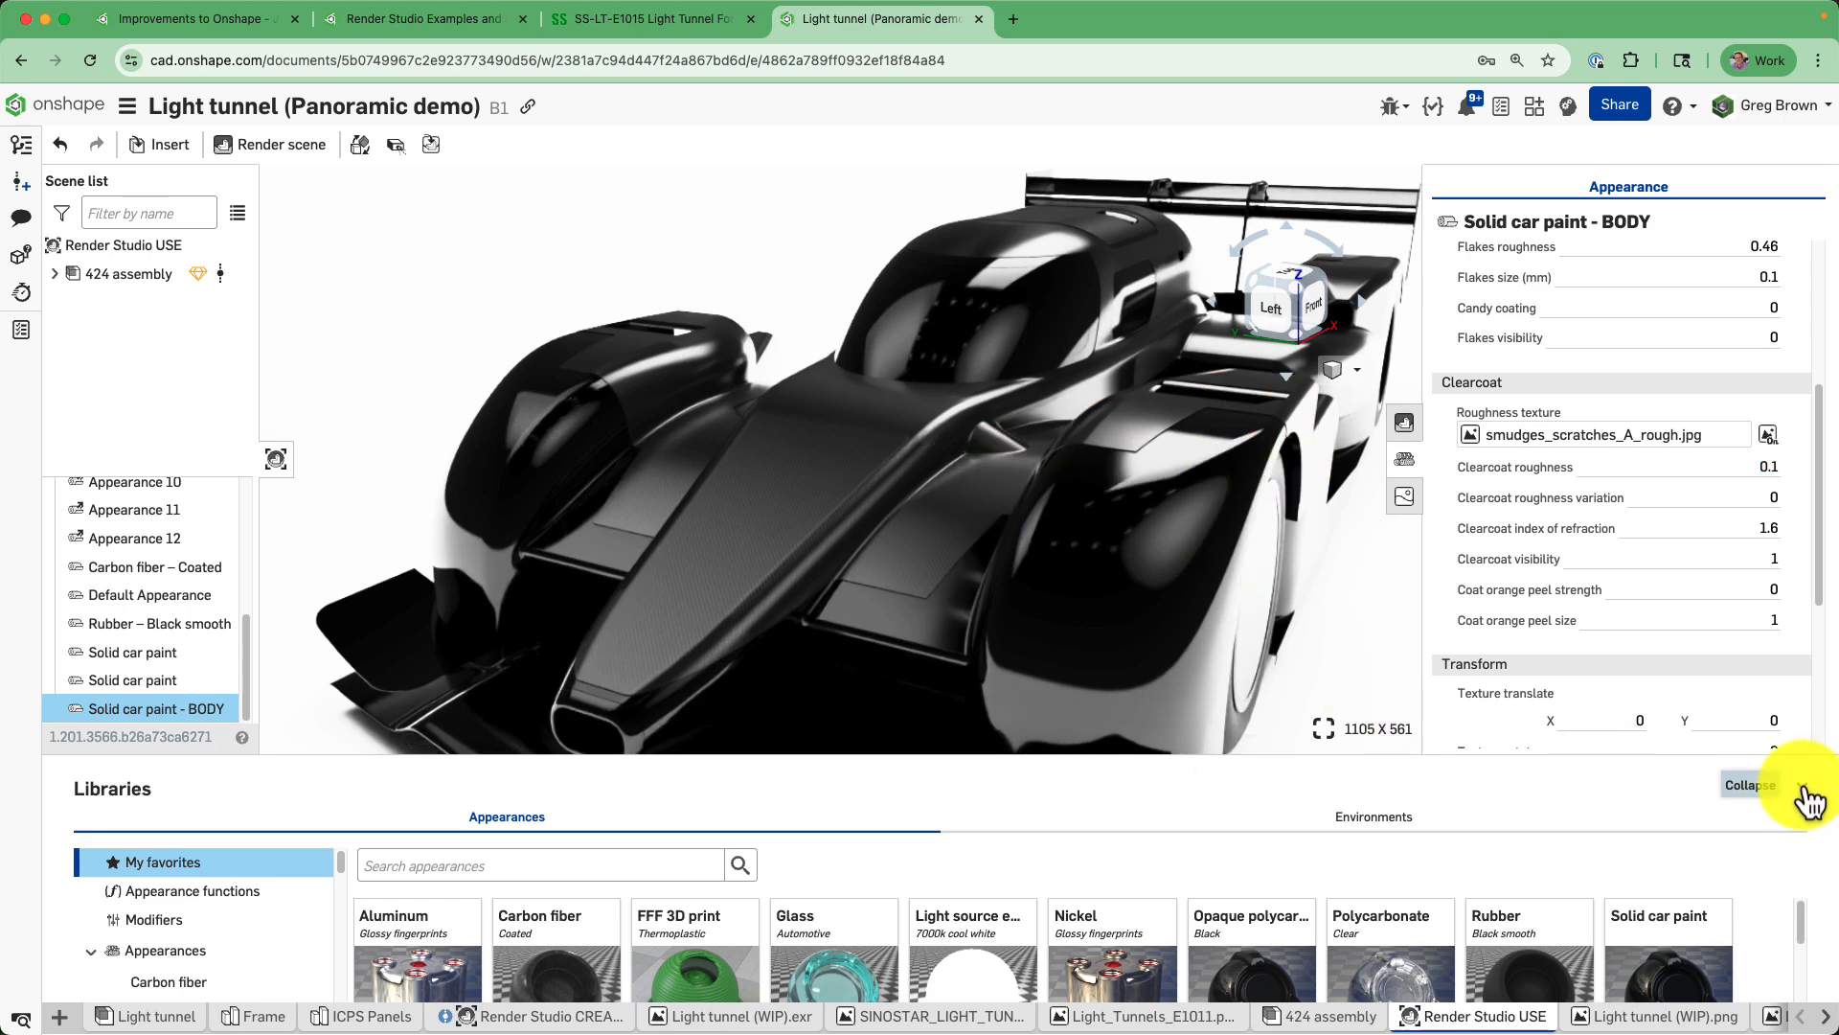
pyautogui.click(1805, 792)
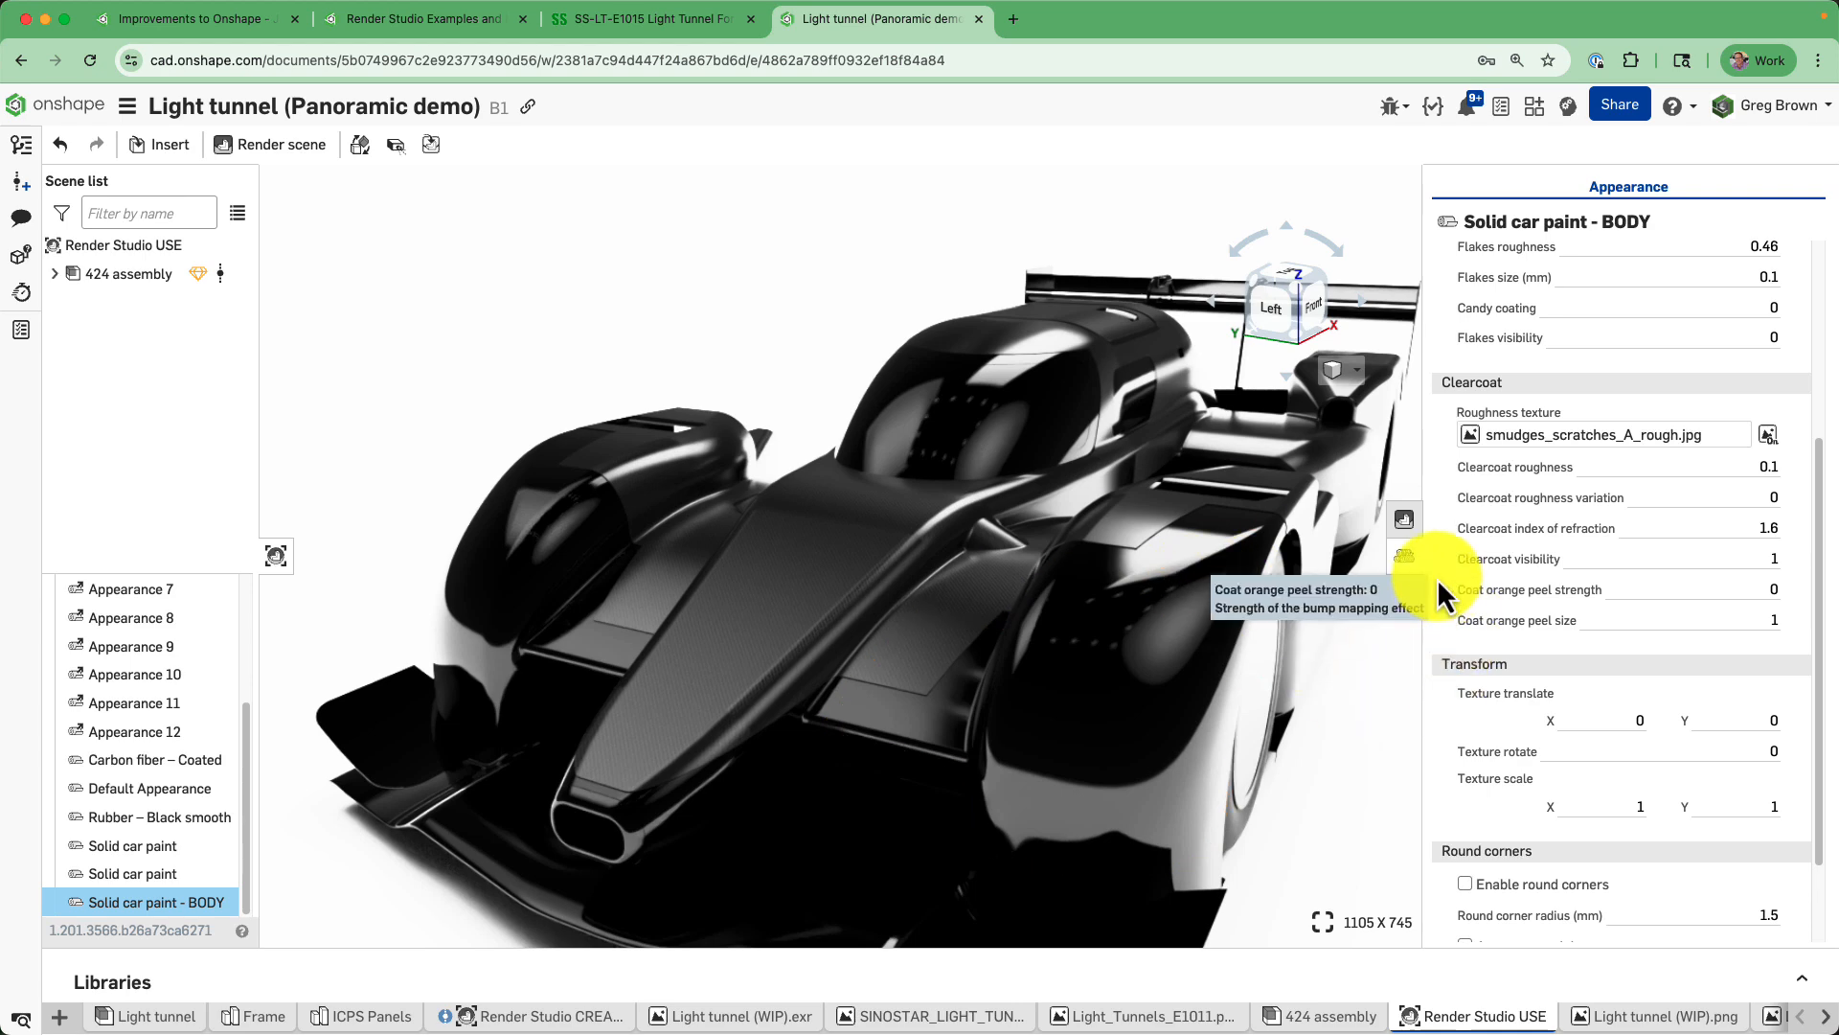
# Open the scene's environment settings and browse the Indoor environments in the library.
pyautogui.click(1404, 593)
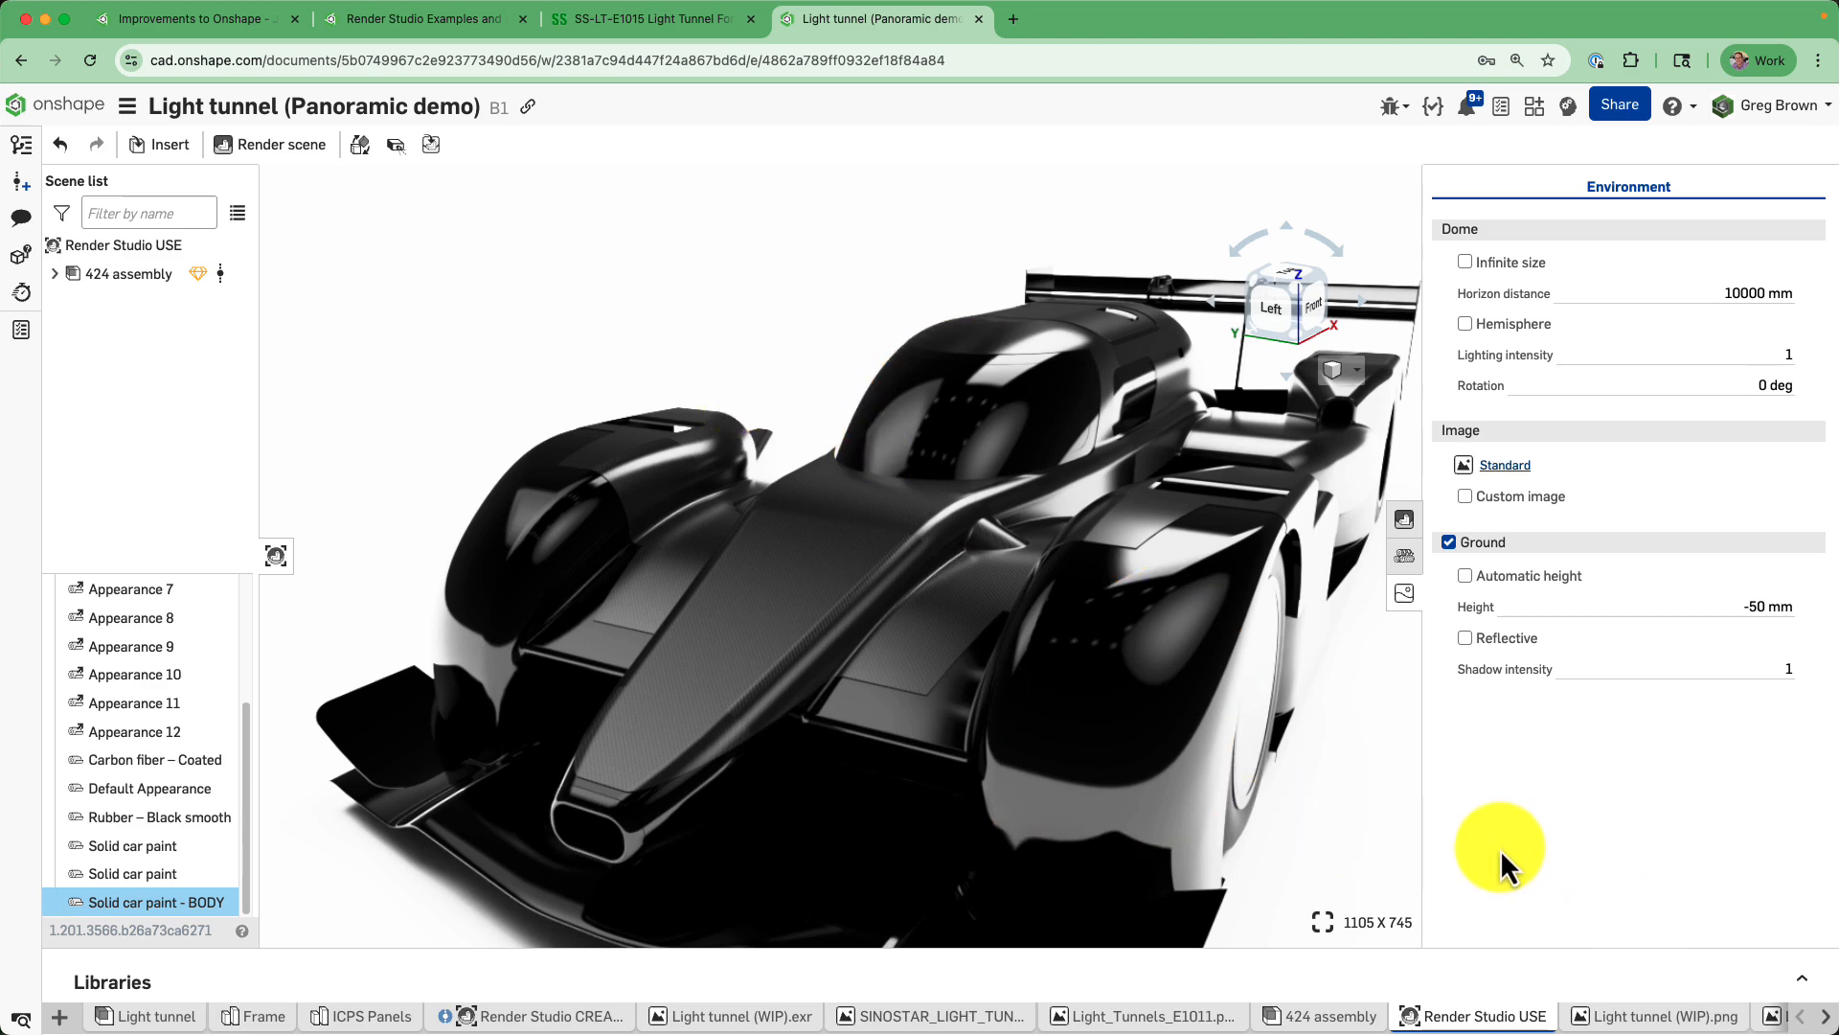
pyautogui.click(1814, 991)
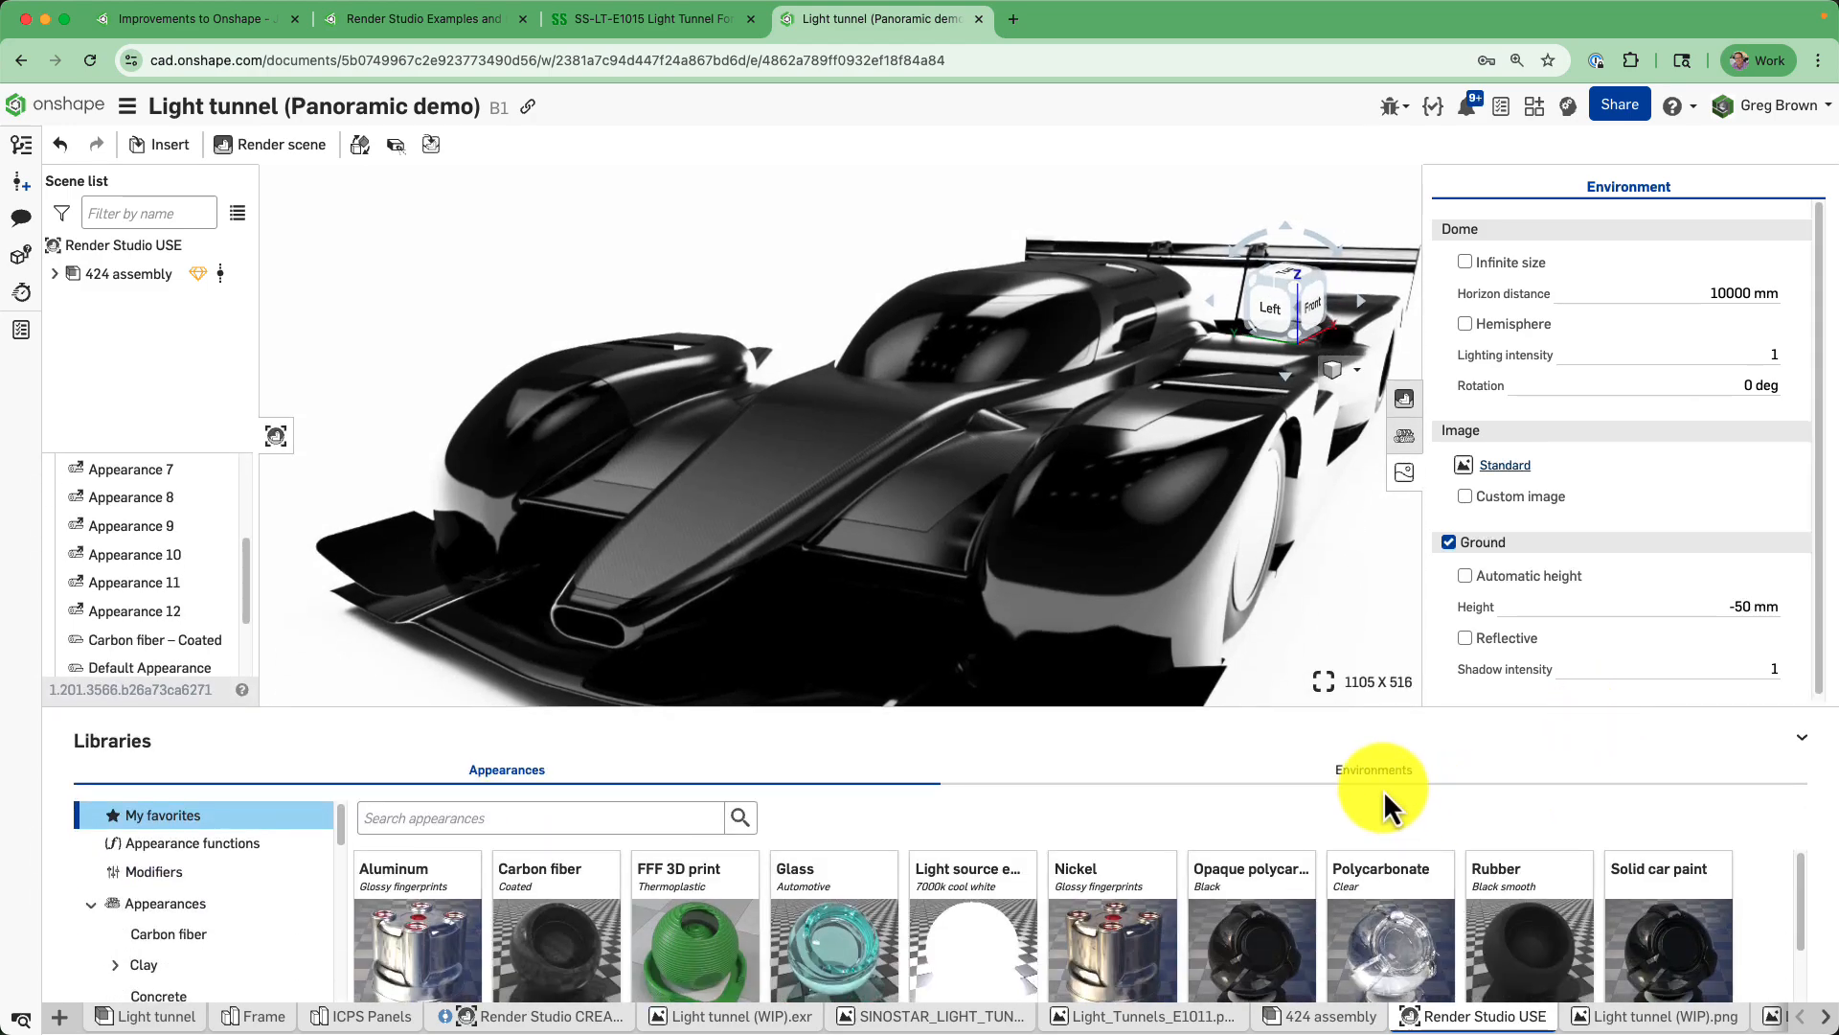
pyautogui.click(1372, 774)
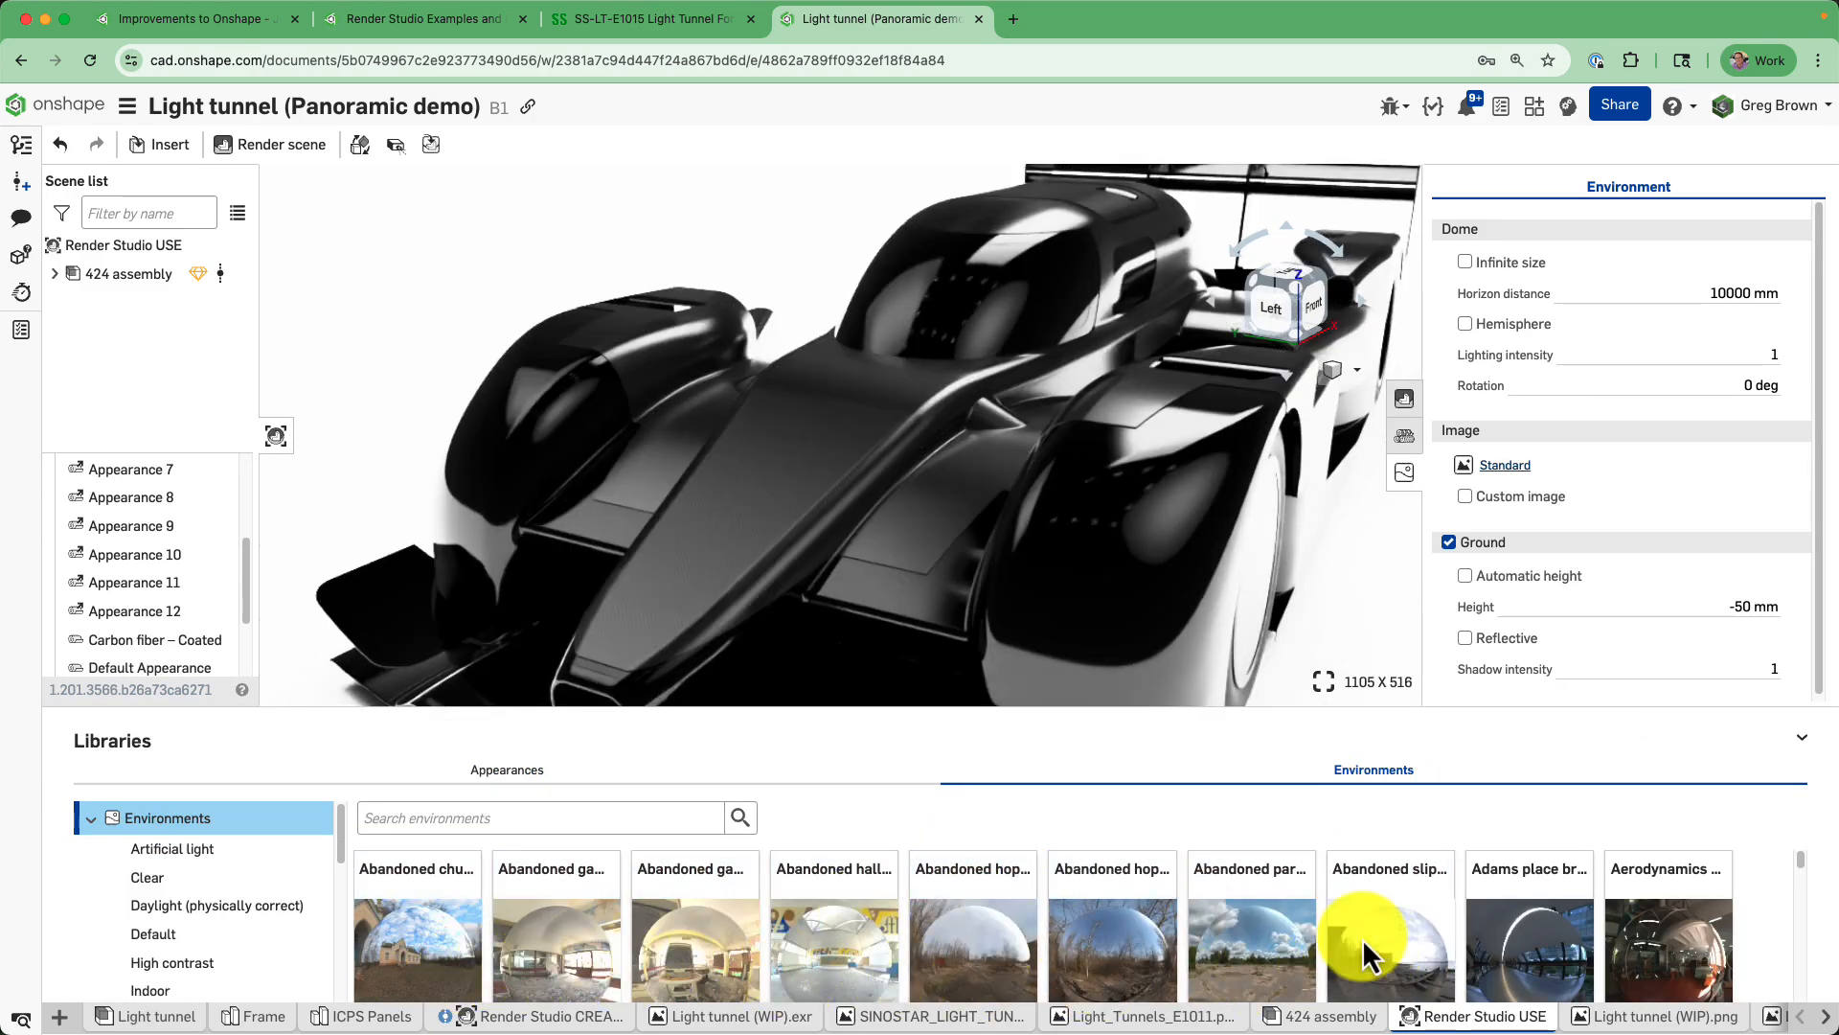
pyautogui.click(247, 989)
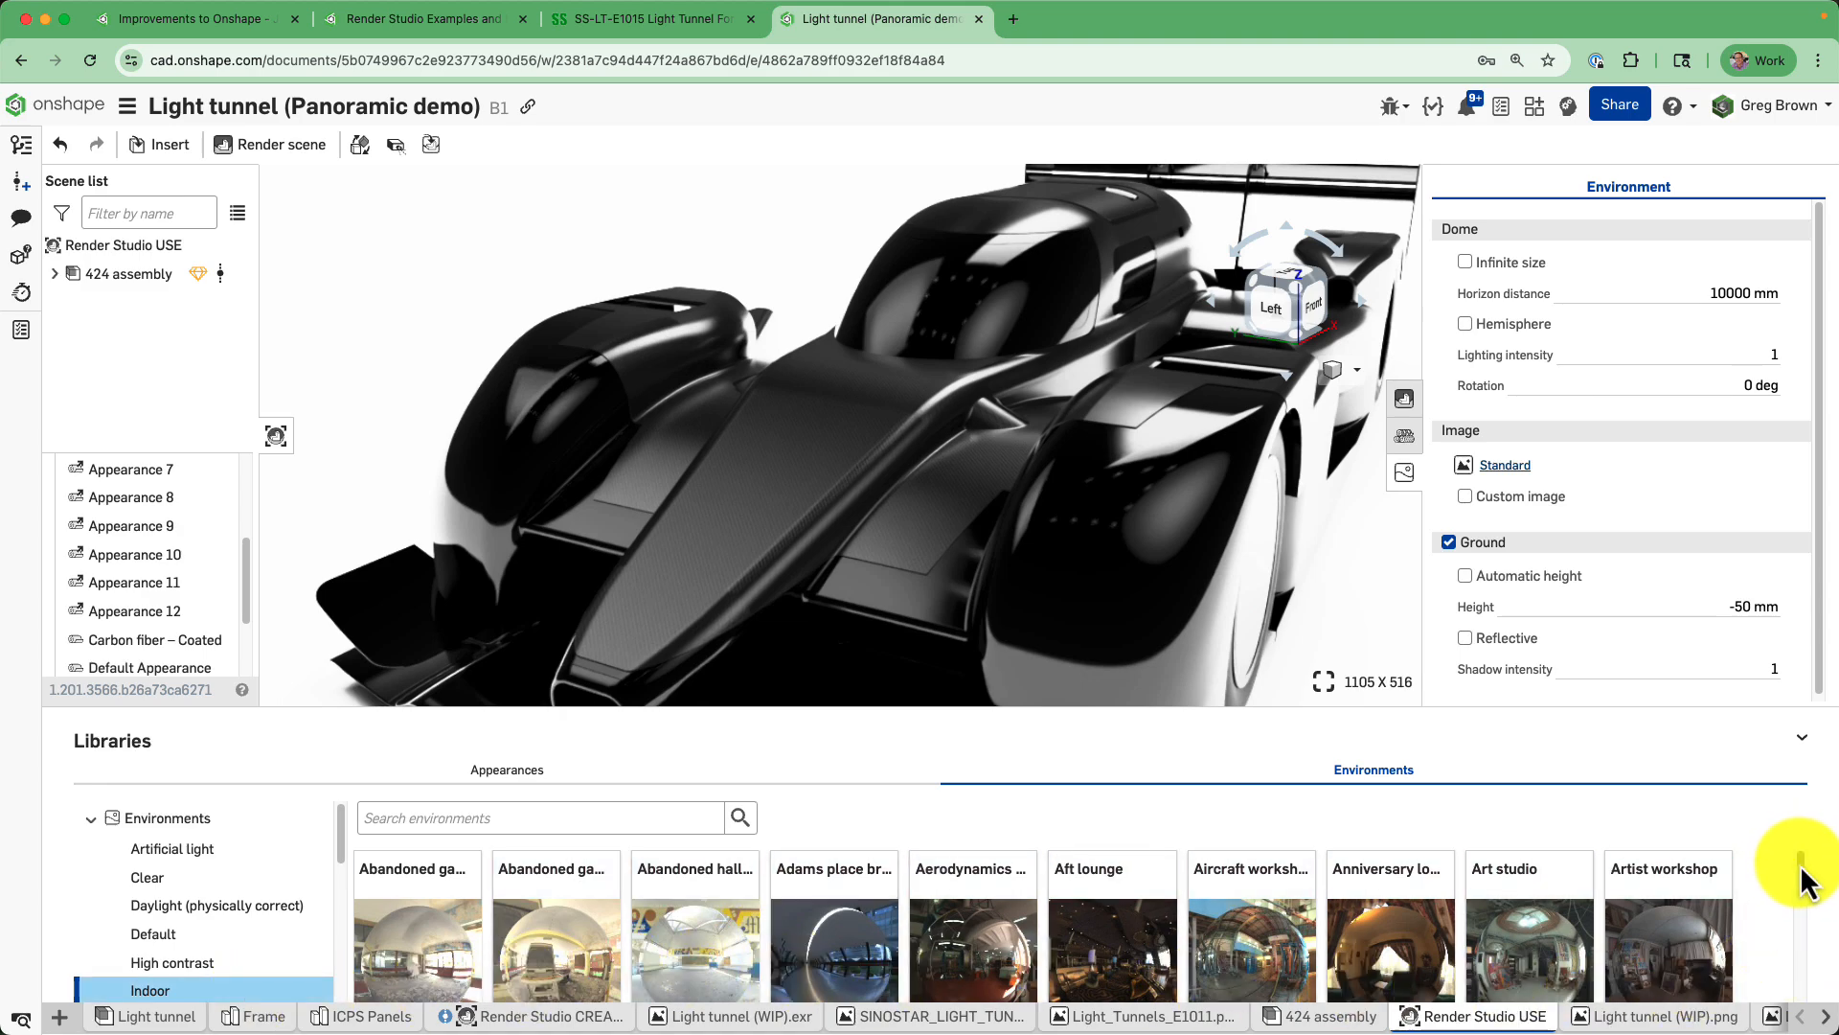
pyautogui.scroll(-5, 1798, 872)
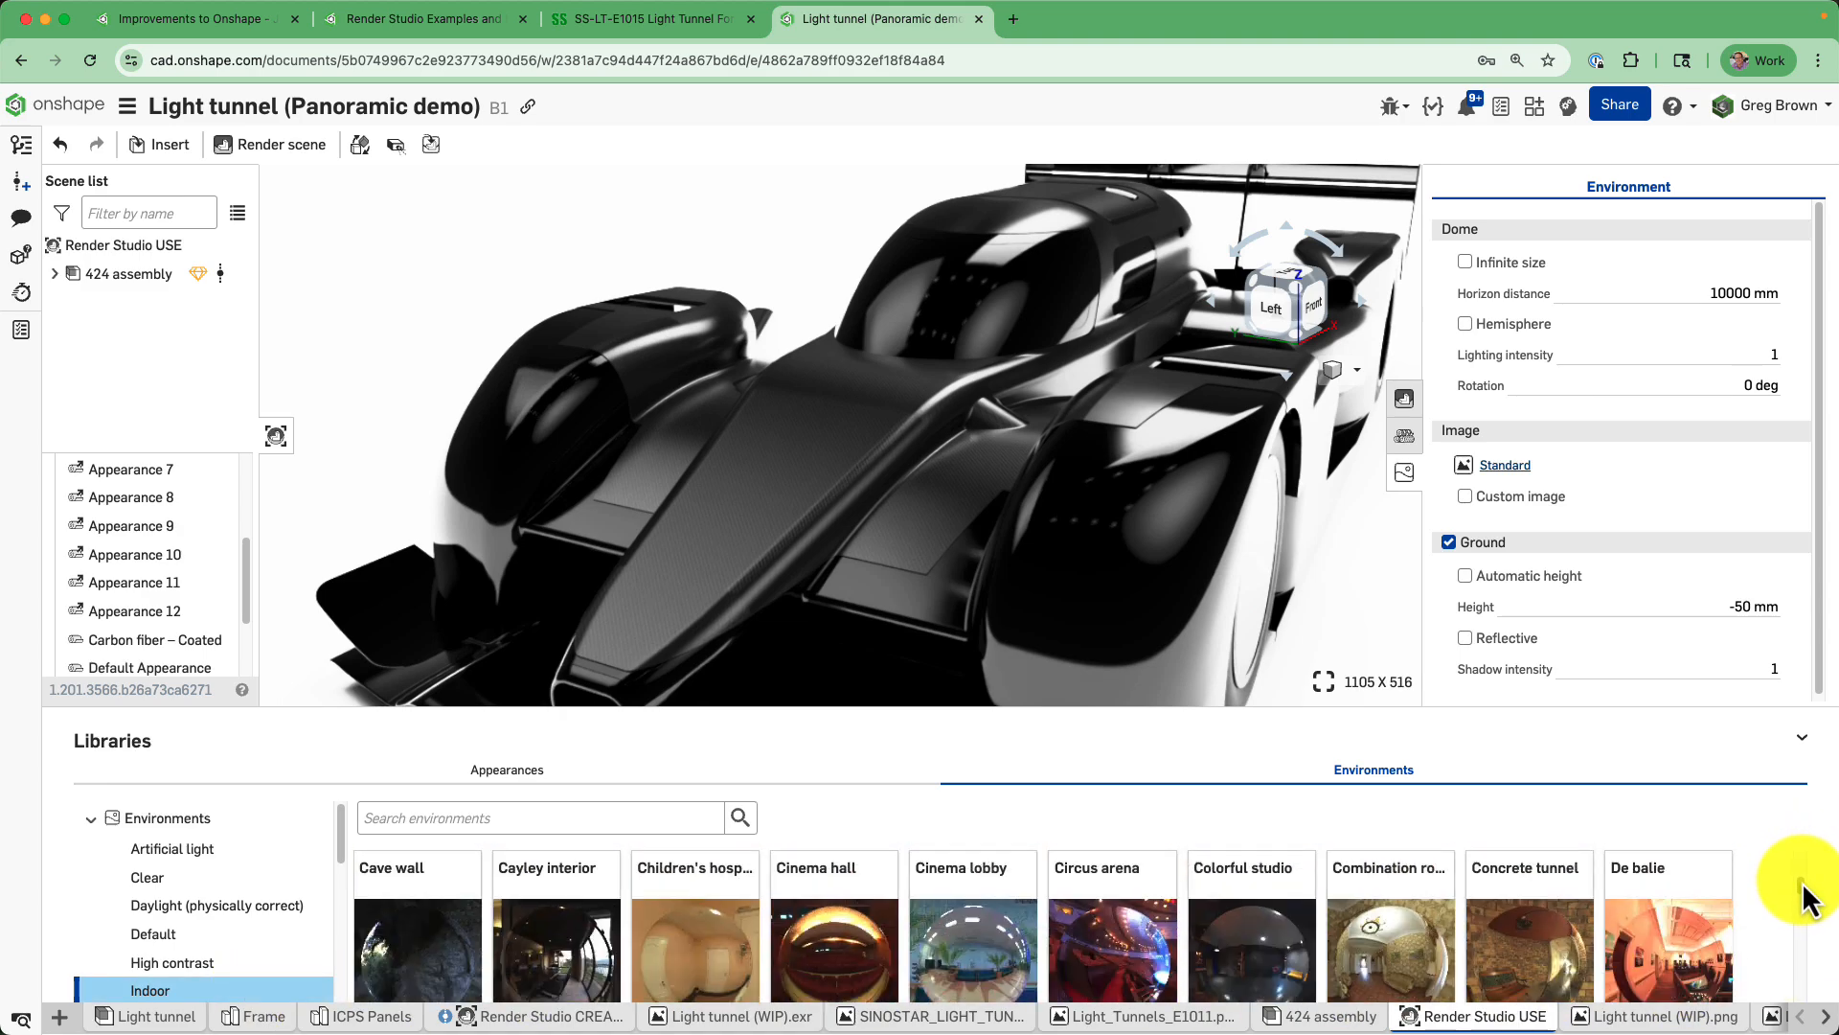
pyautogui.scroll(1, 1803, 897)
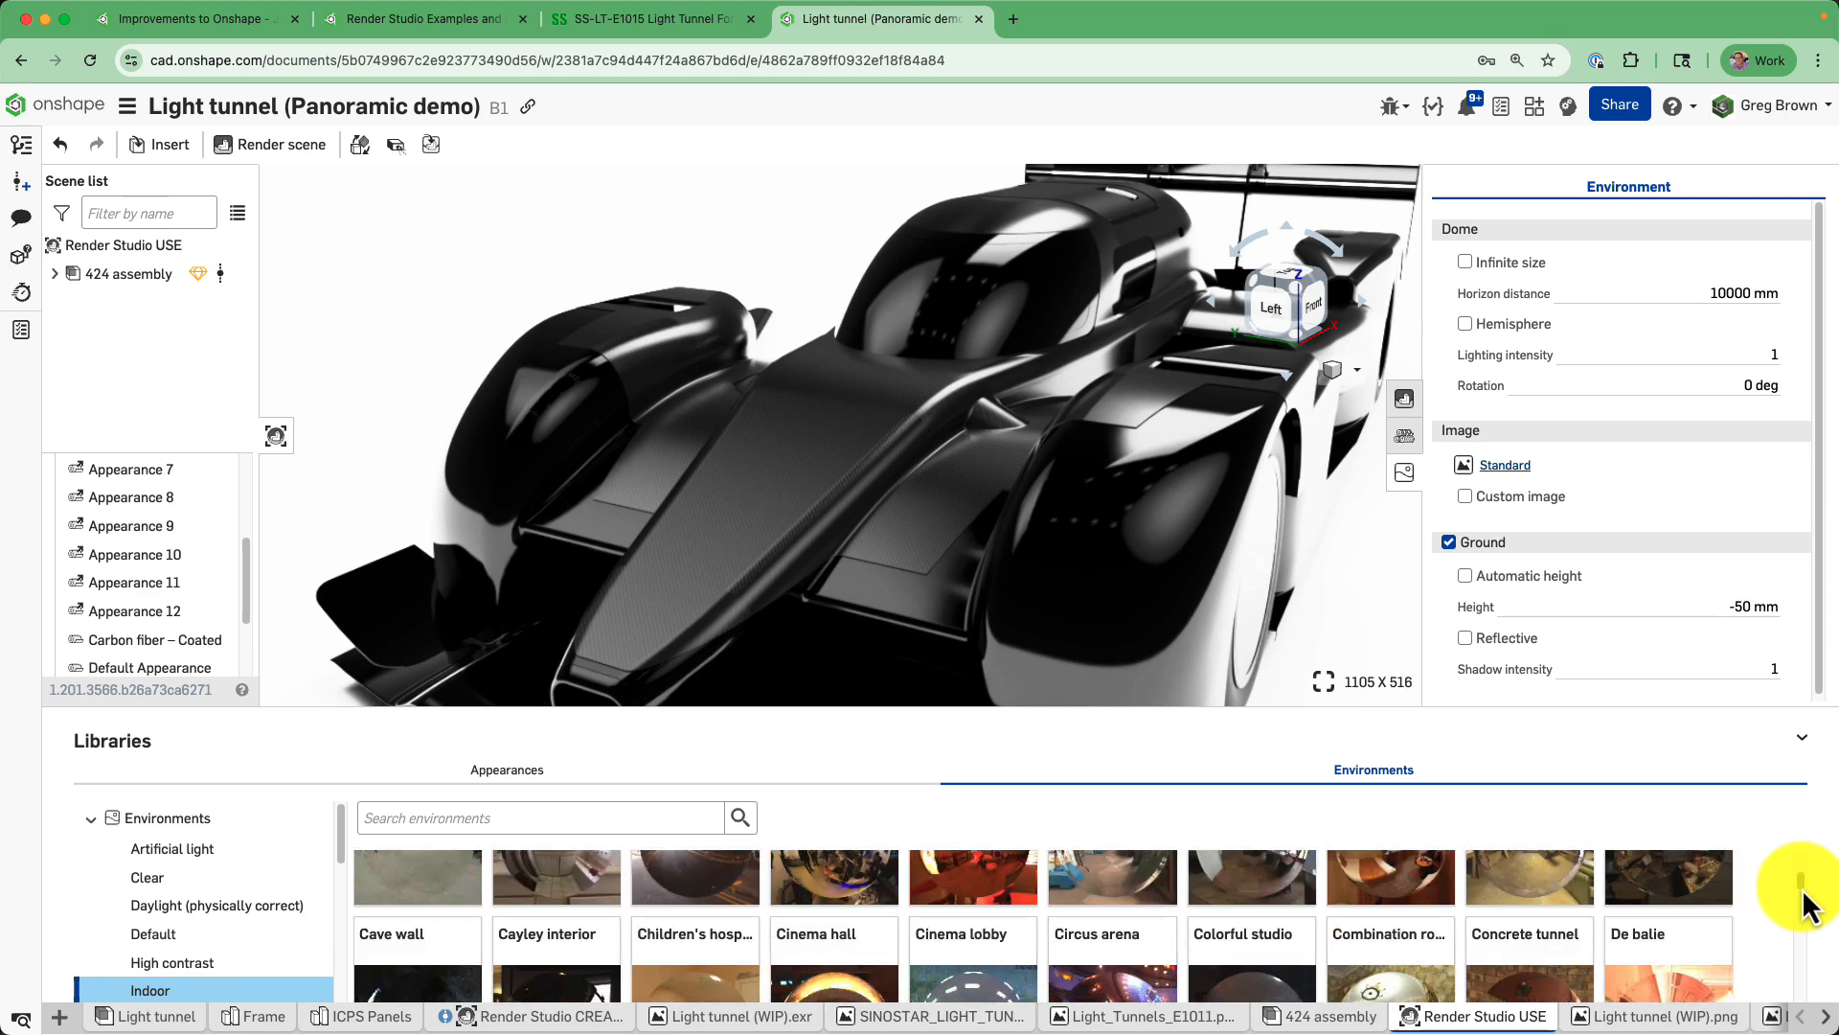
pyautogui.moveTo(1803, 889); pyautogui.dragTo(1801, 925)
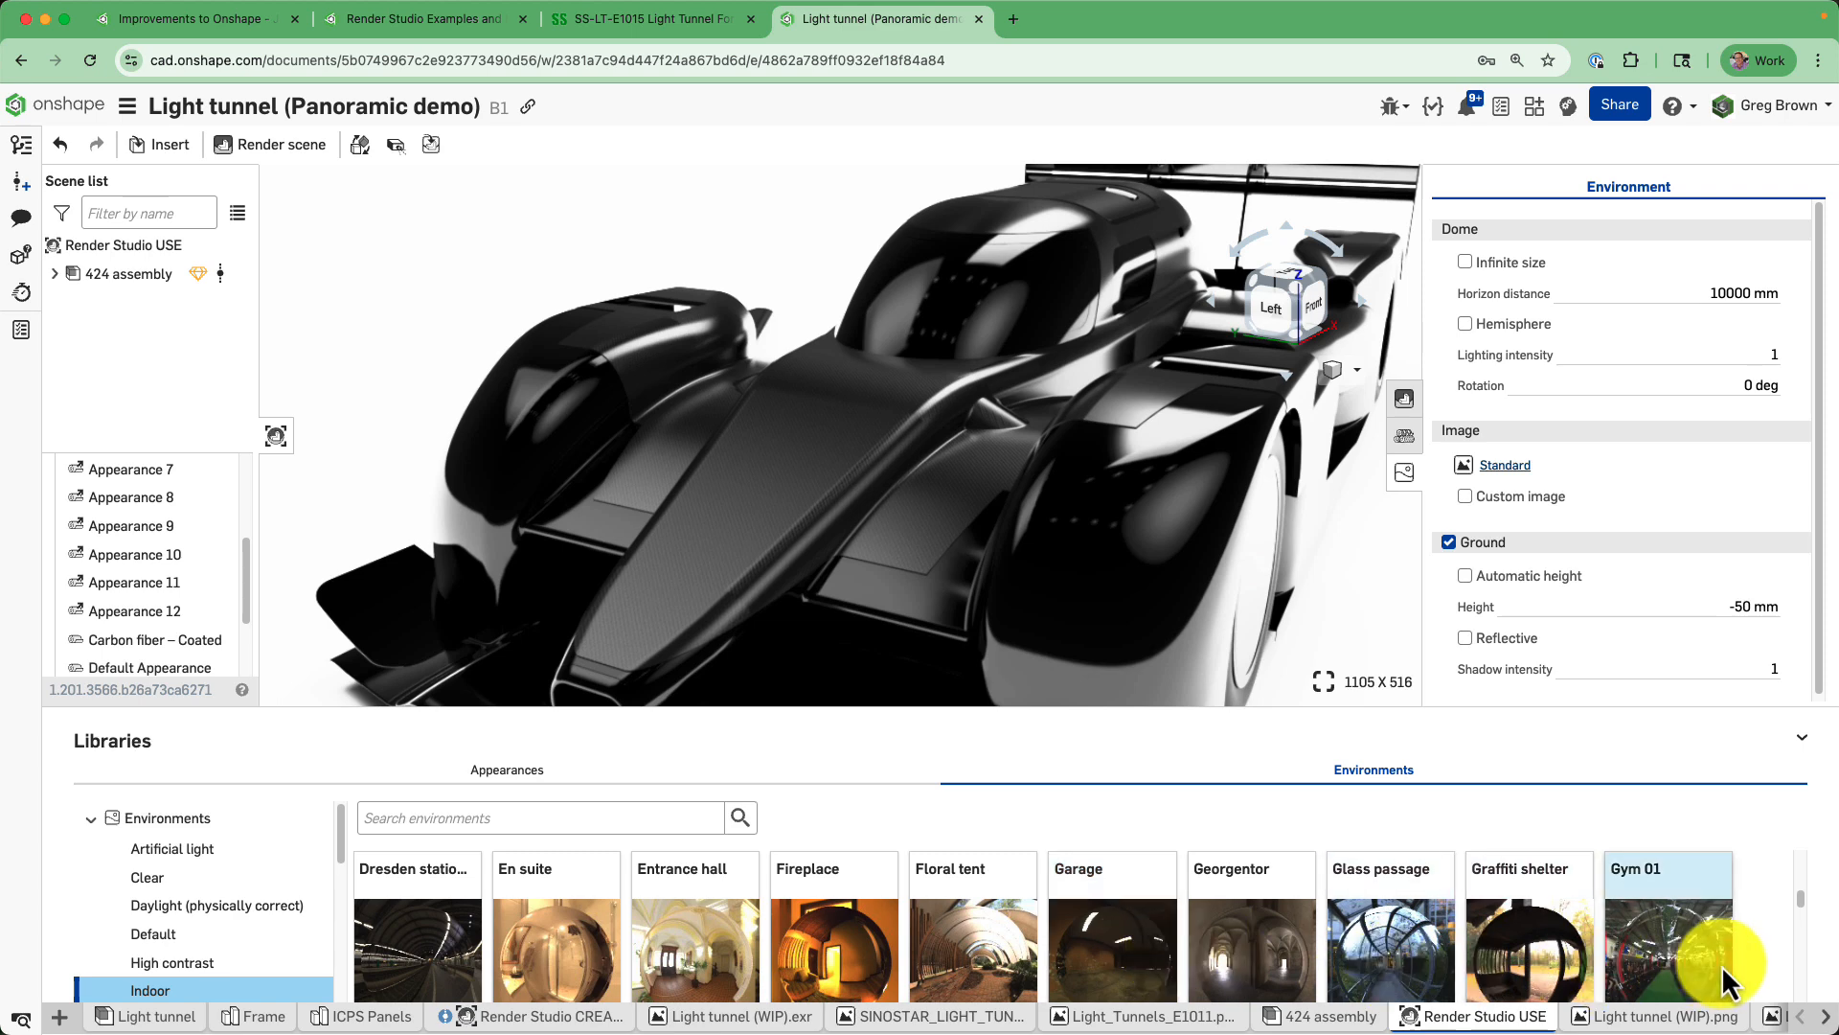
pyautogui.scroll(-4, 1799, 915)
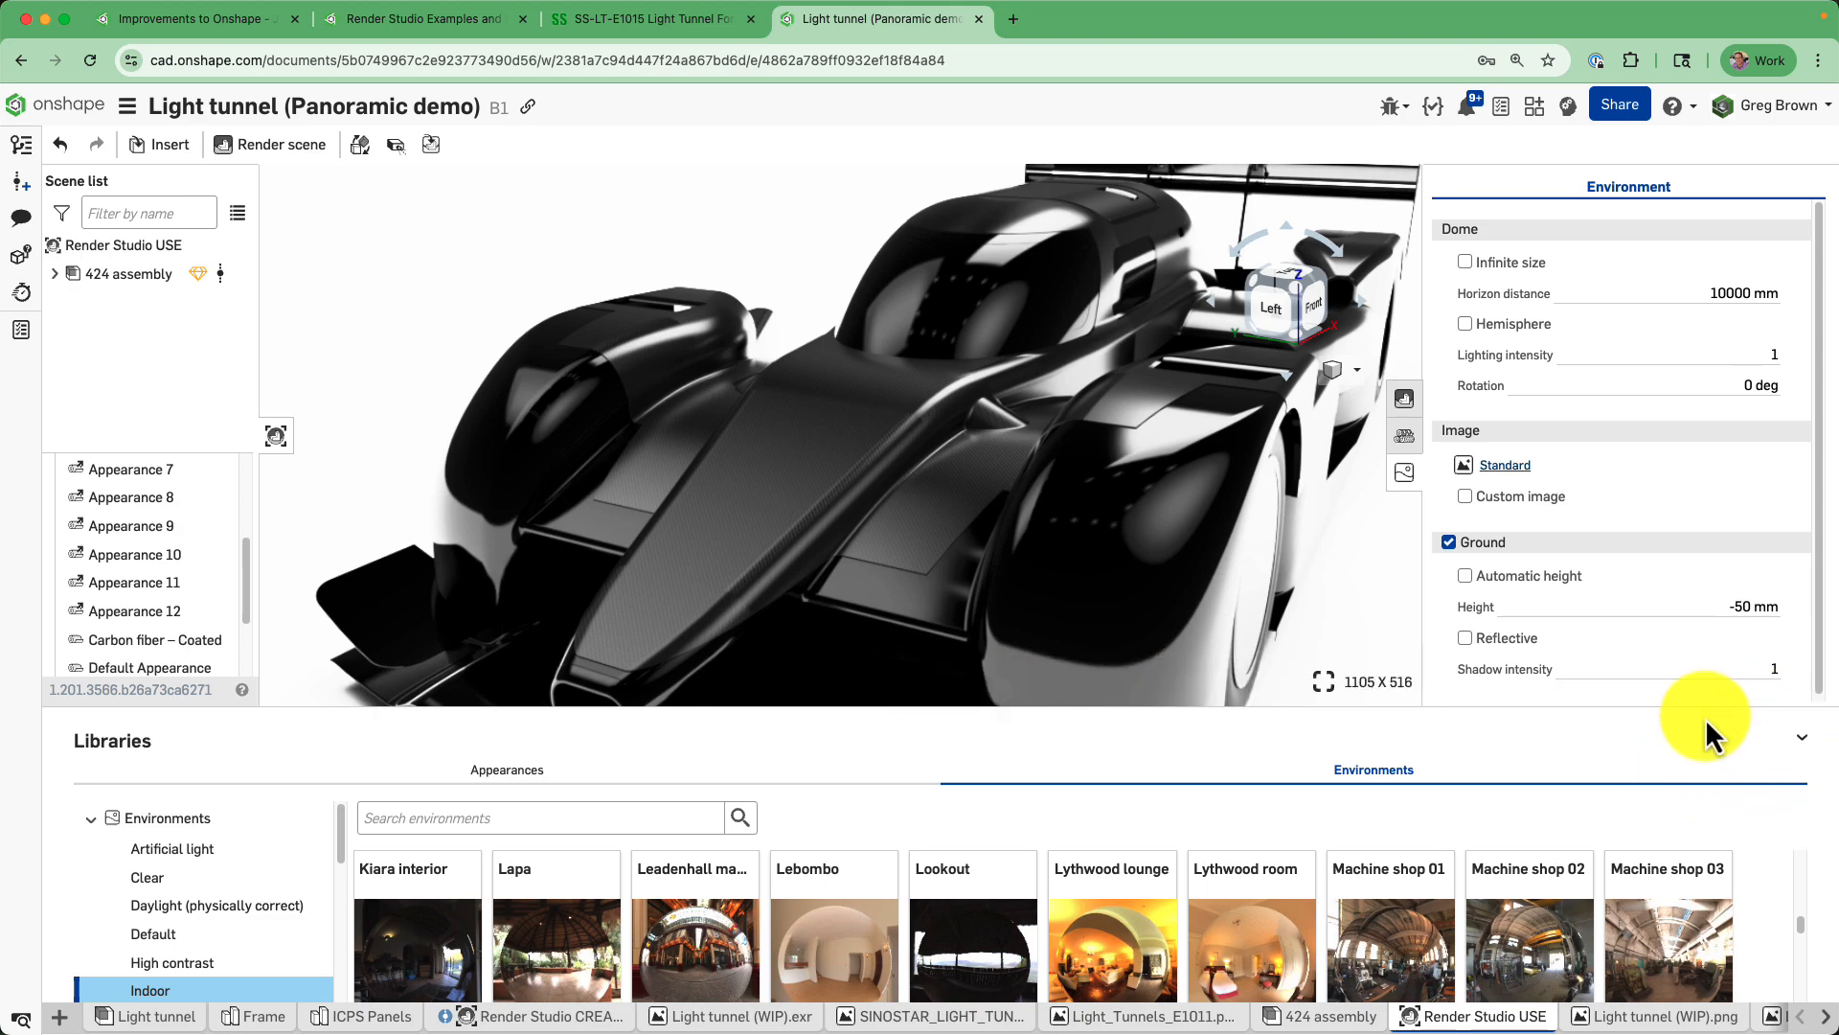
pyautogui.click(1803, 738)
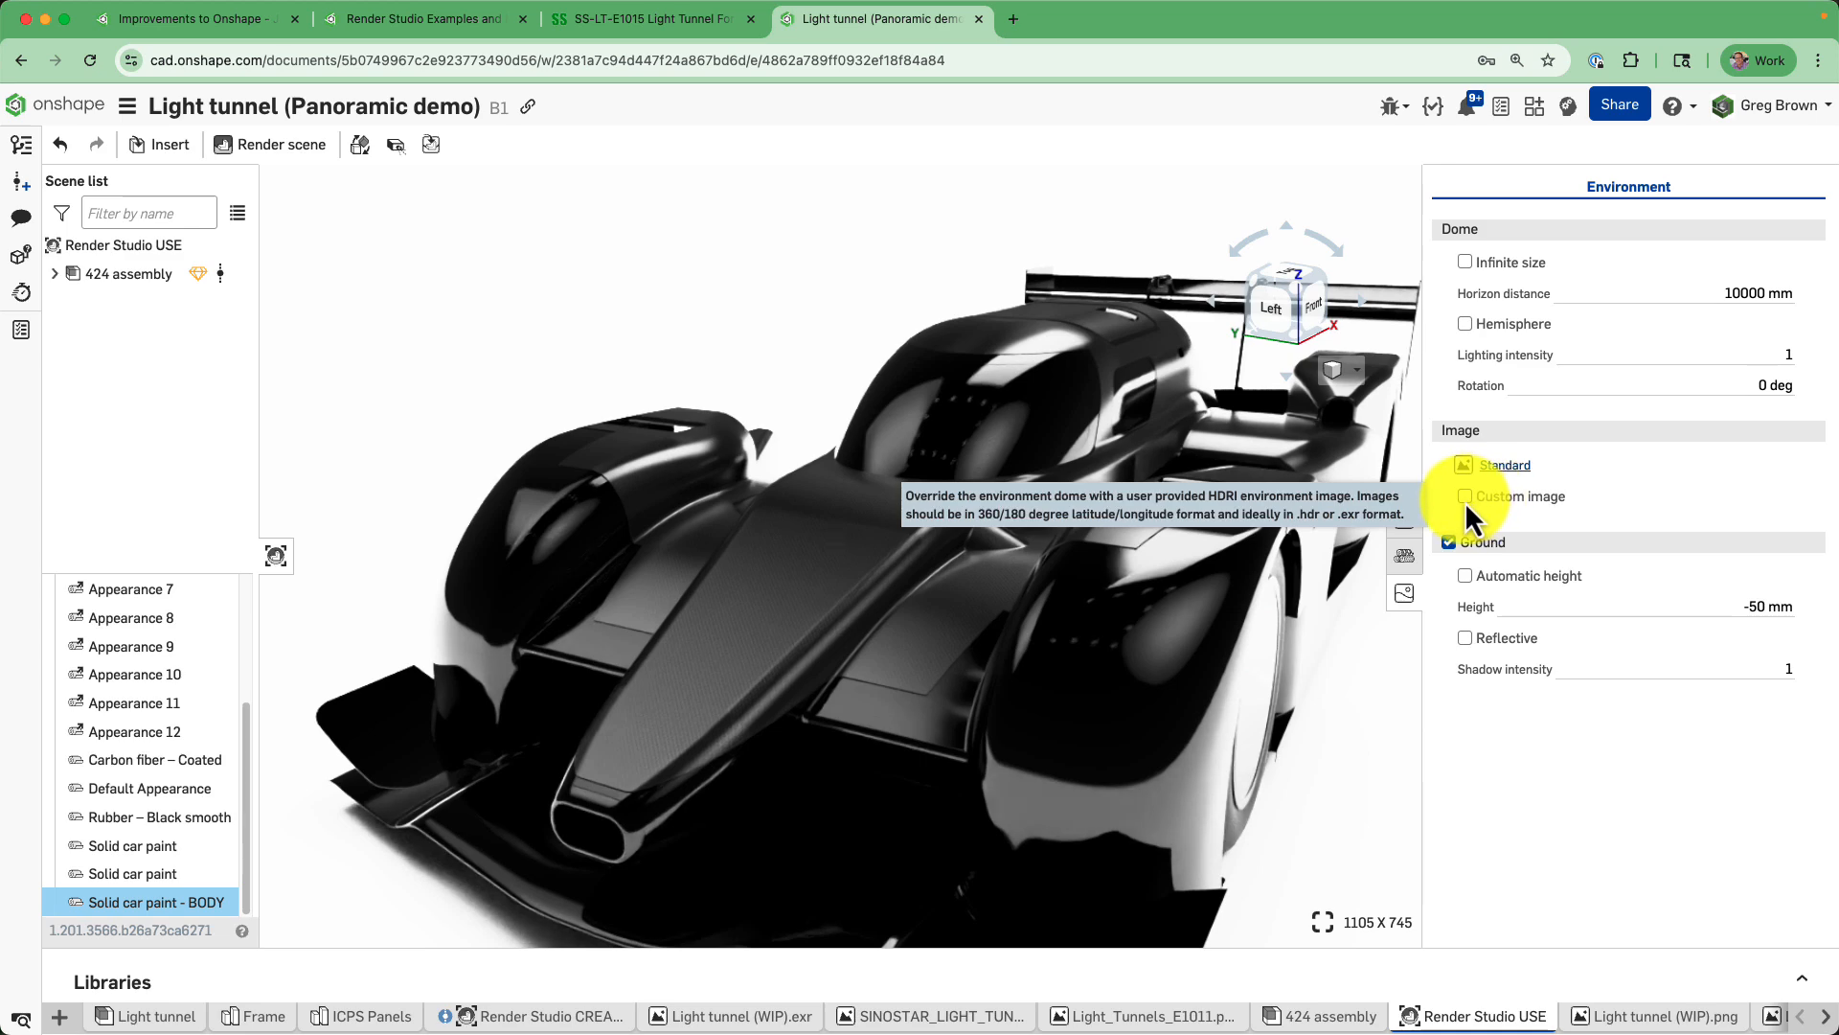
# Light the scene with the custom image "Light tunnel (WIP).exr" and review the document versions available as its source.
pyautogui.click(1465, 497)
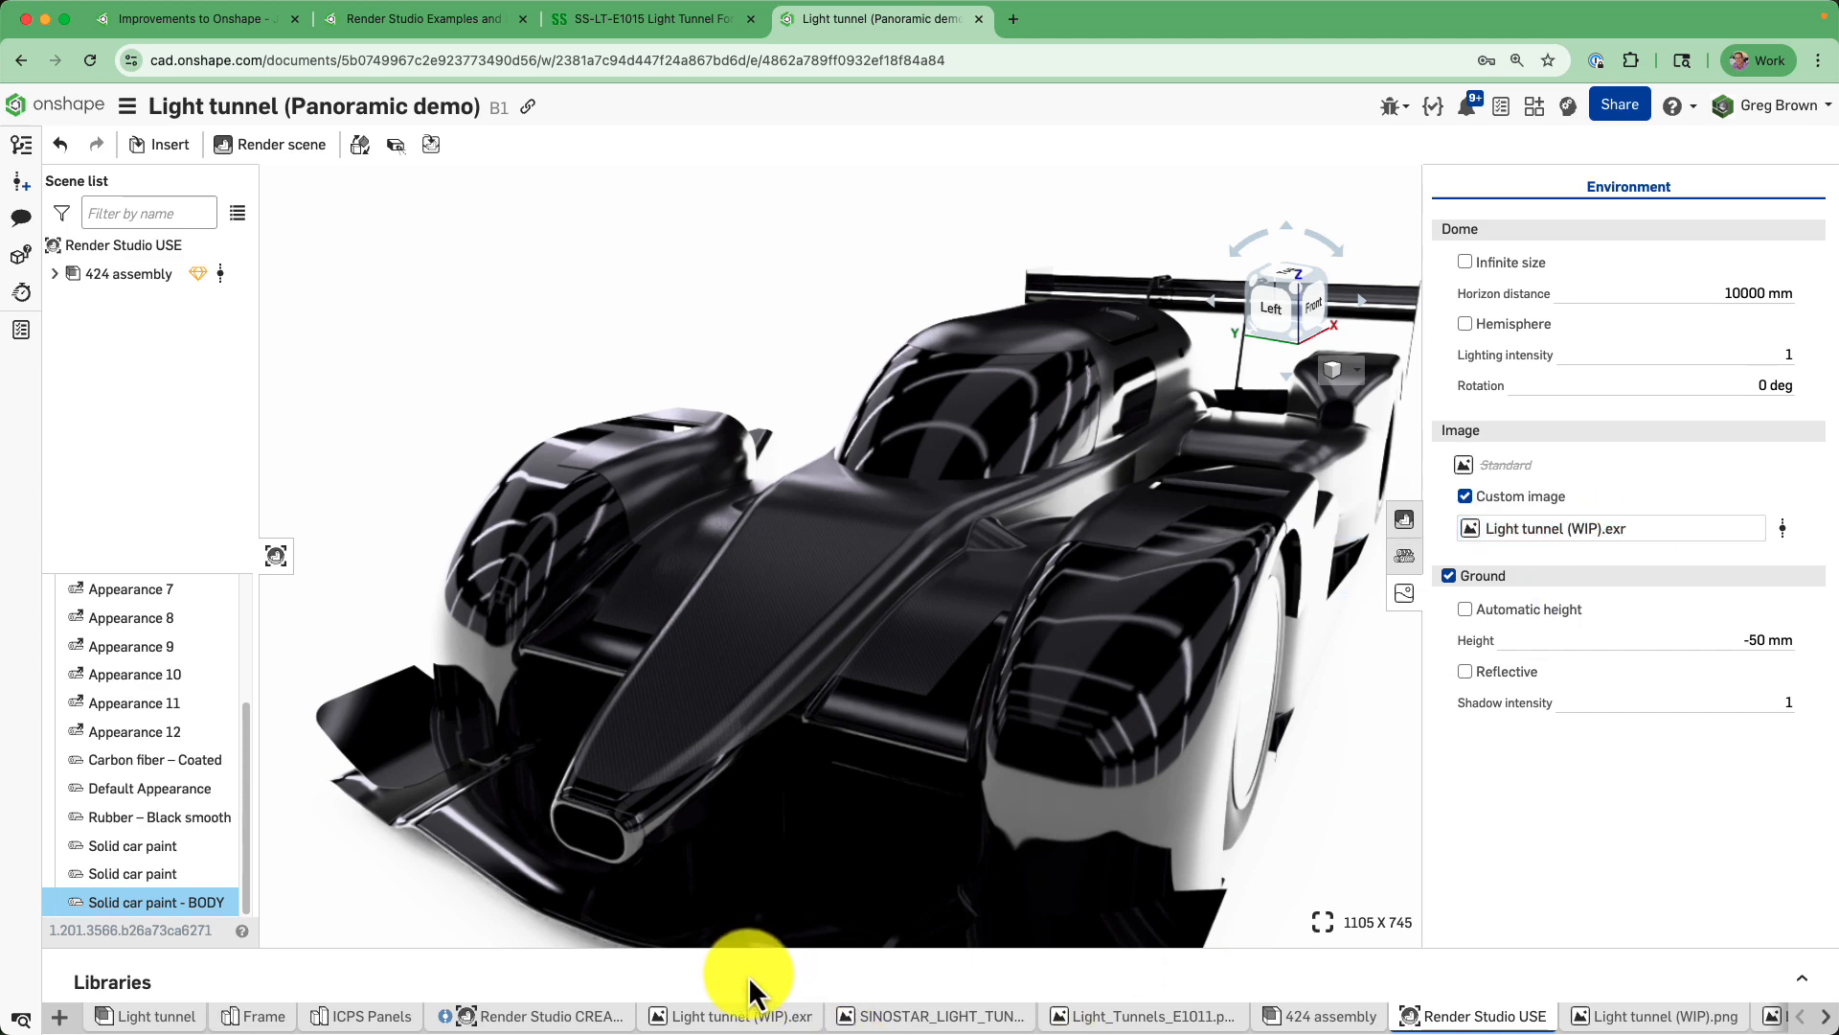
pyautogui.moveTo(766, 1021)
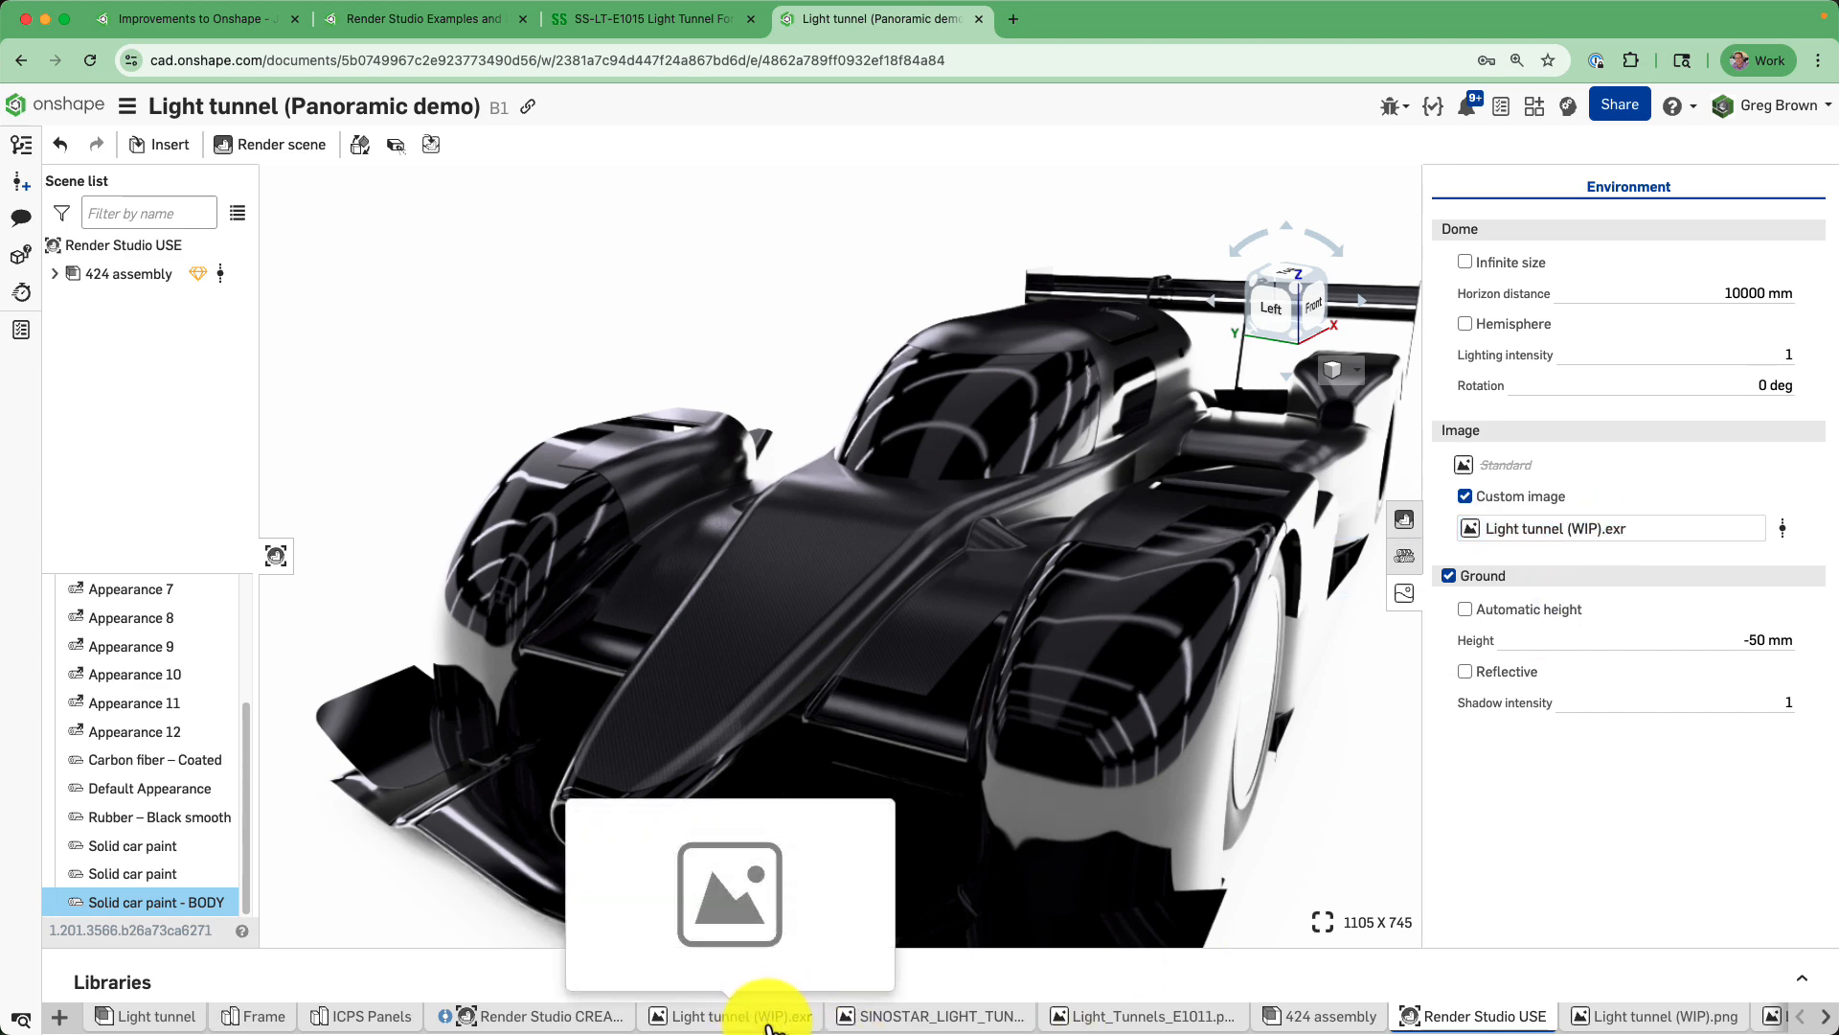
pyautogui.click(1672, 532)
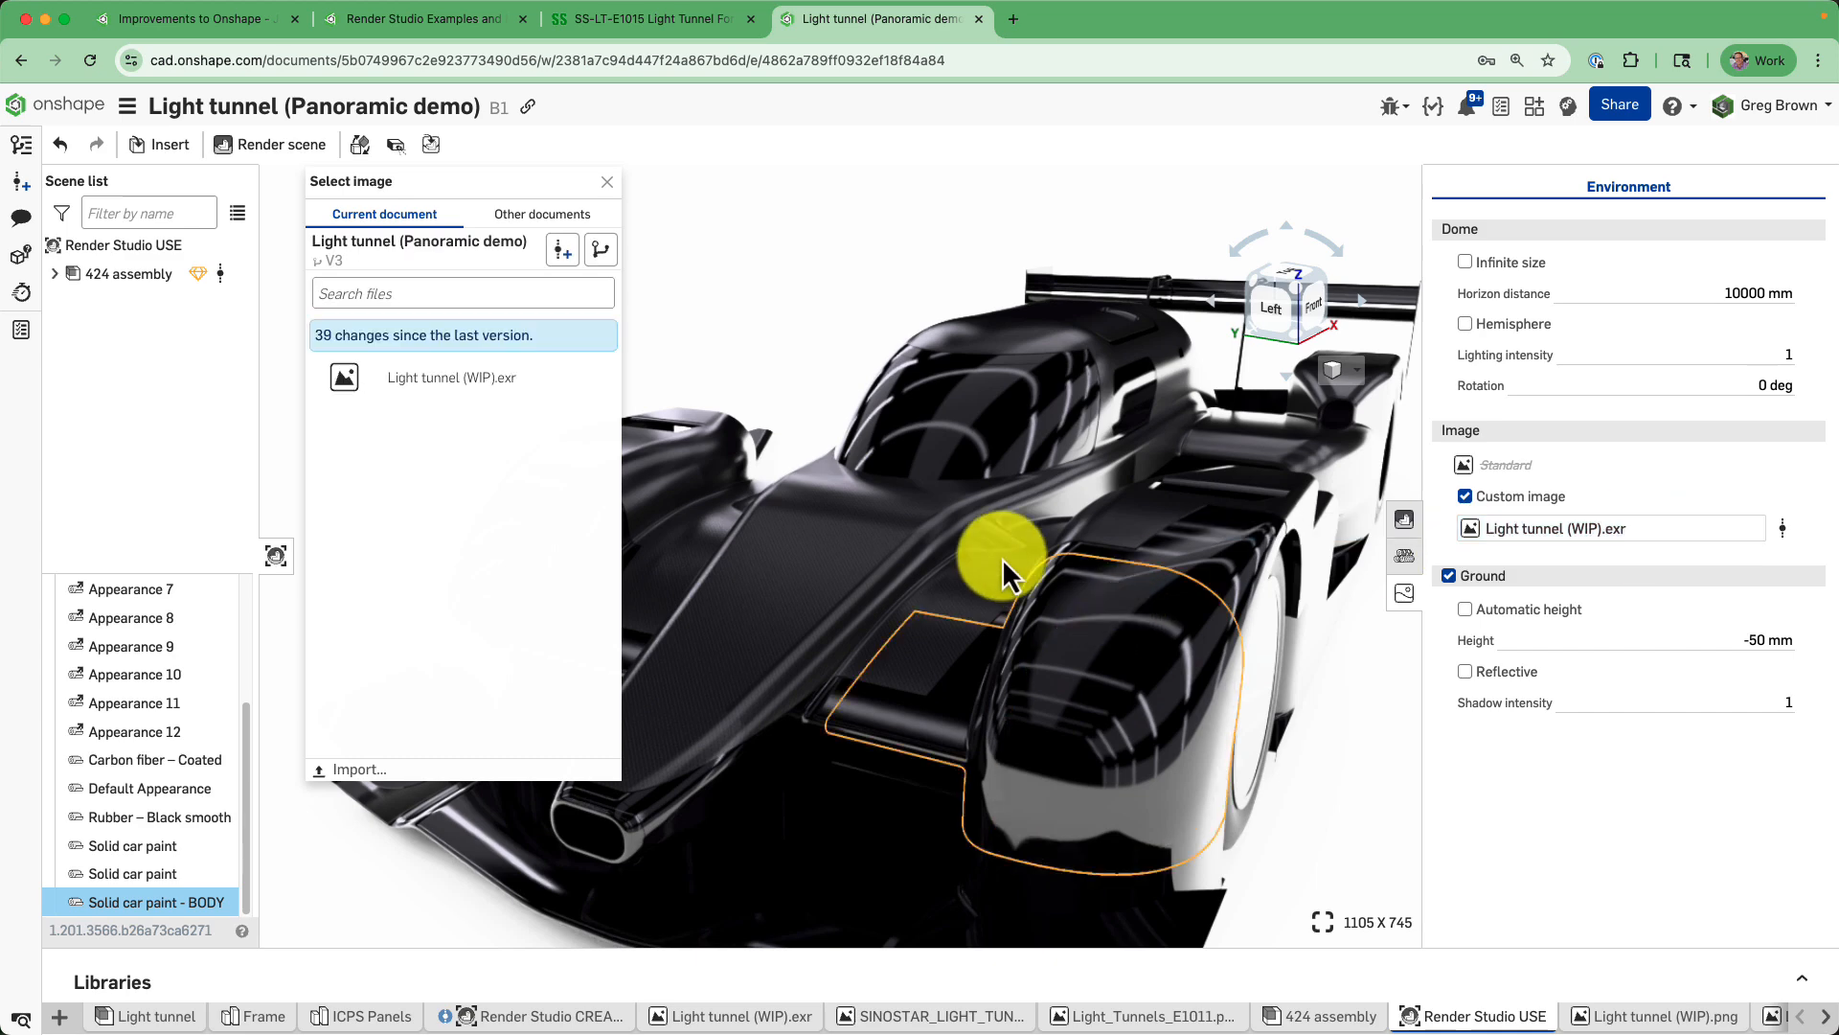
pyautogui.click(602, 251)
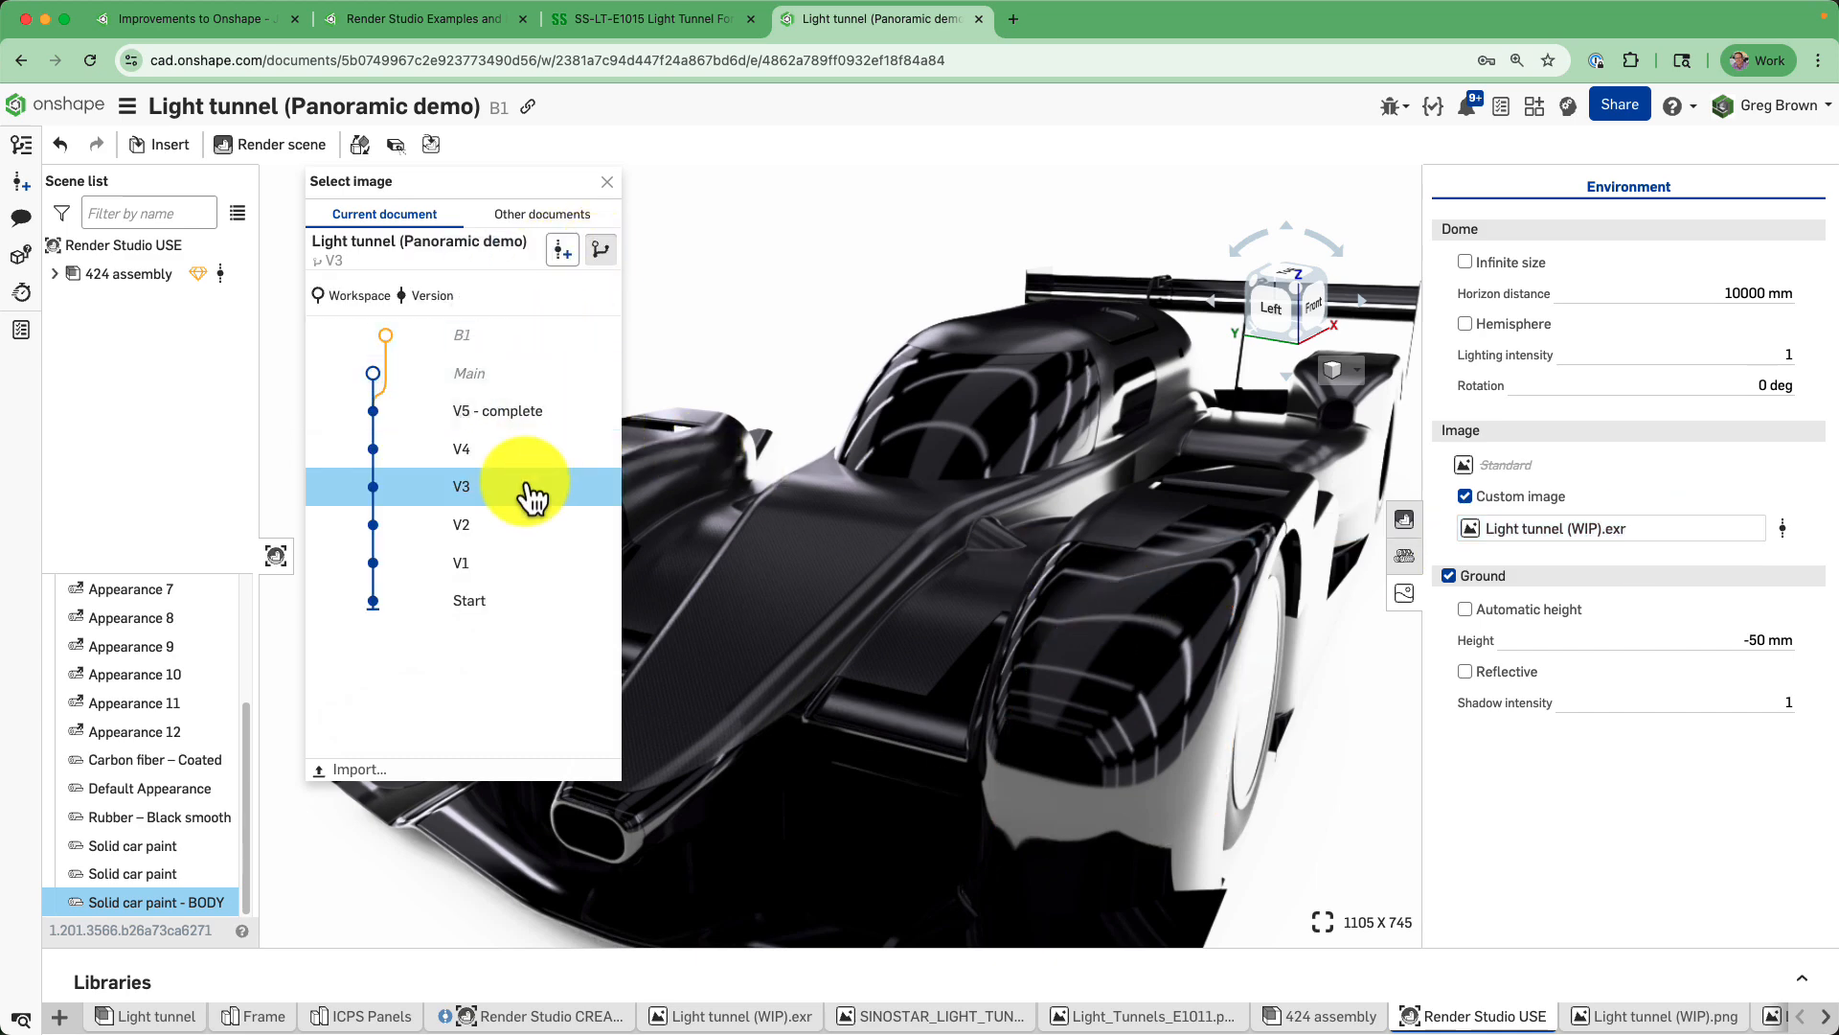
pyautogui.click(608, 184)
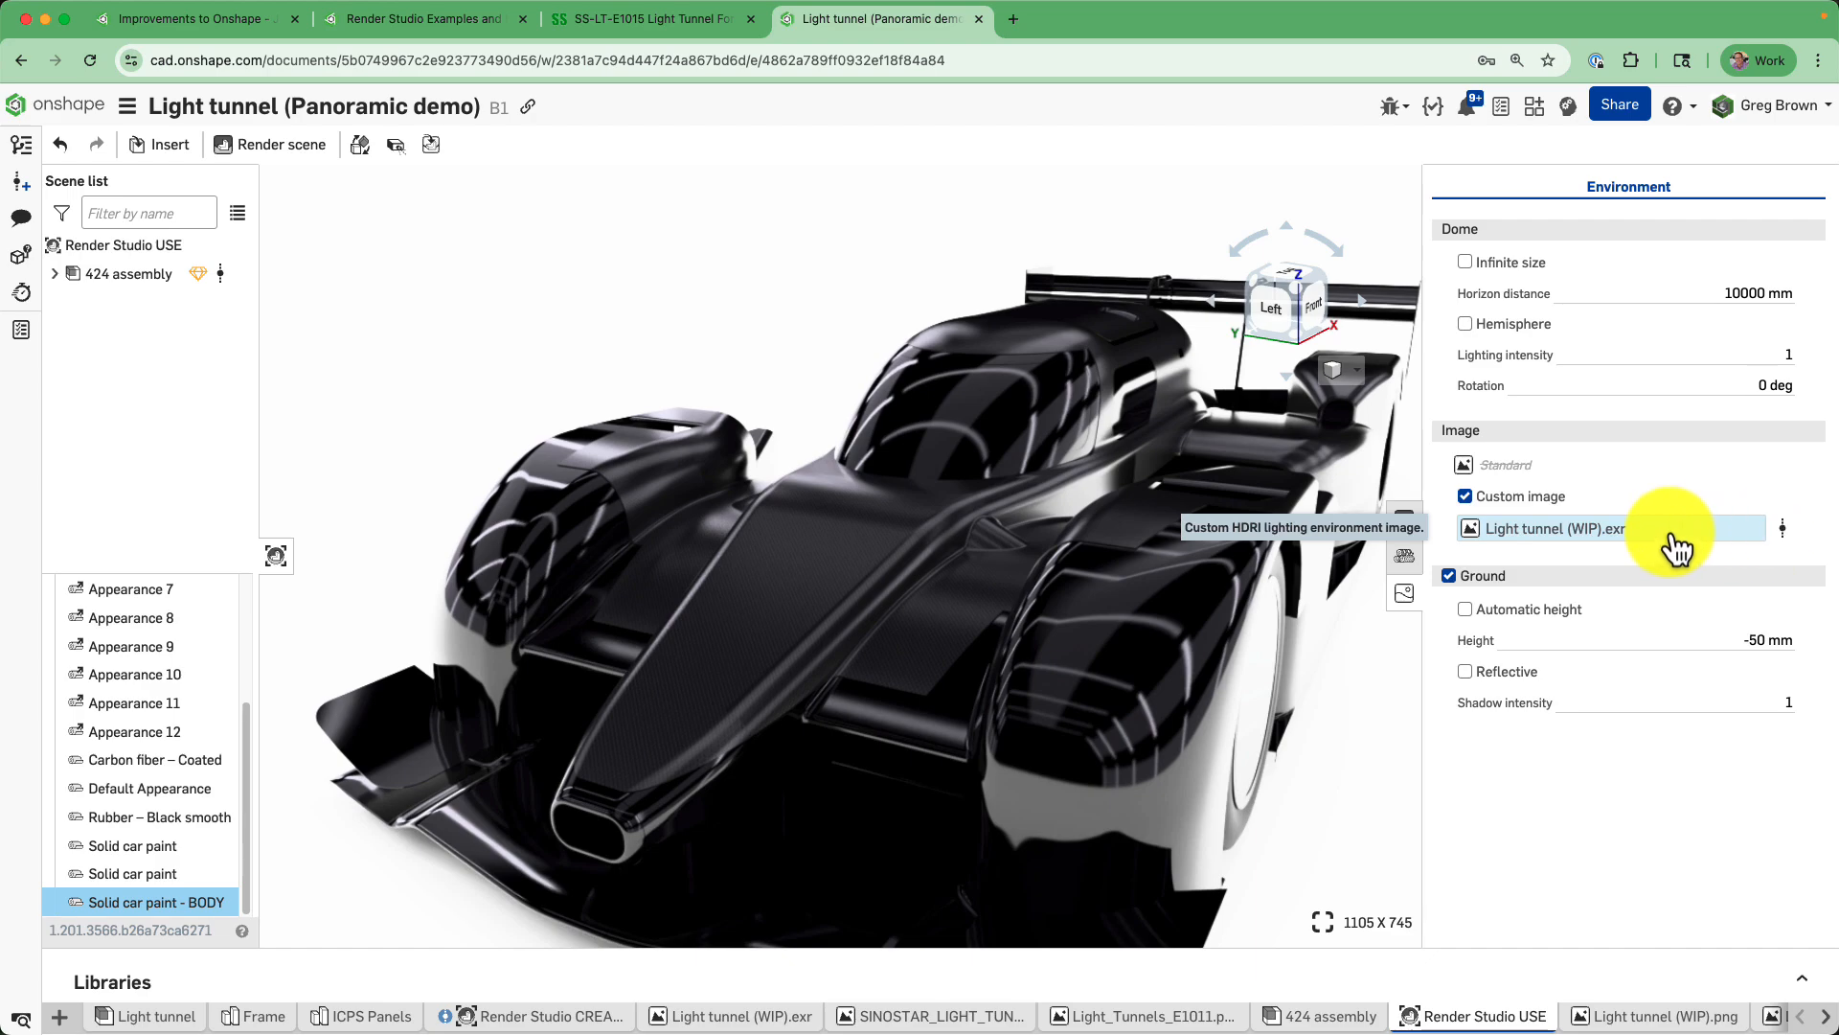
pyautogui.click(1465, 496)
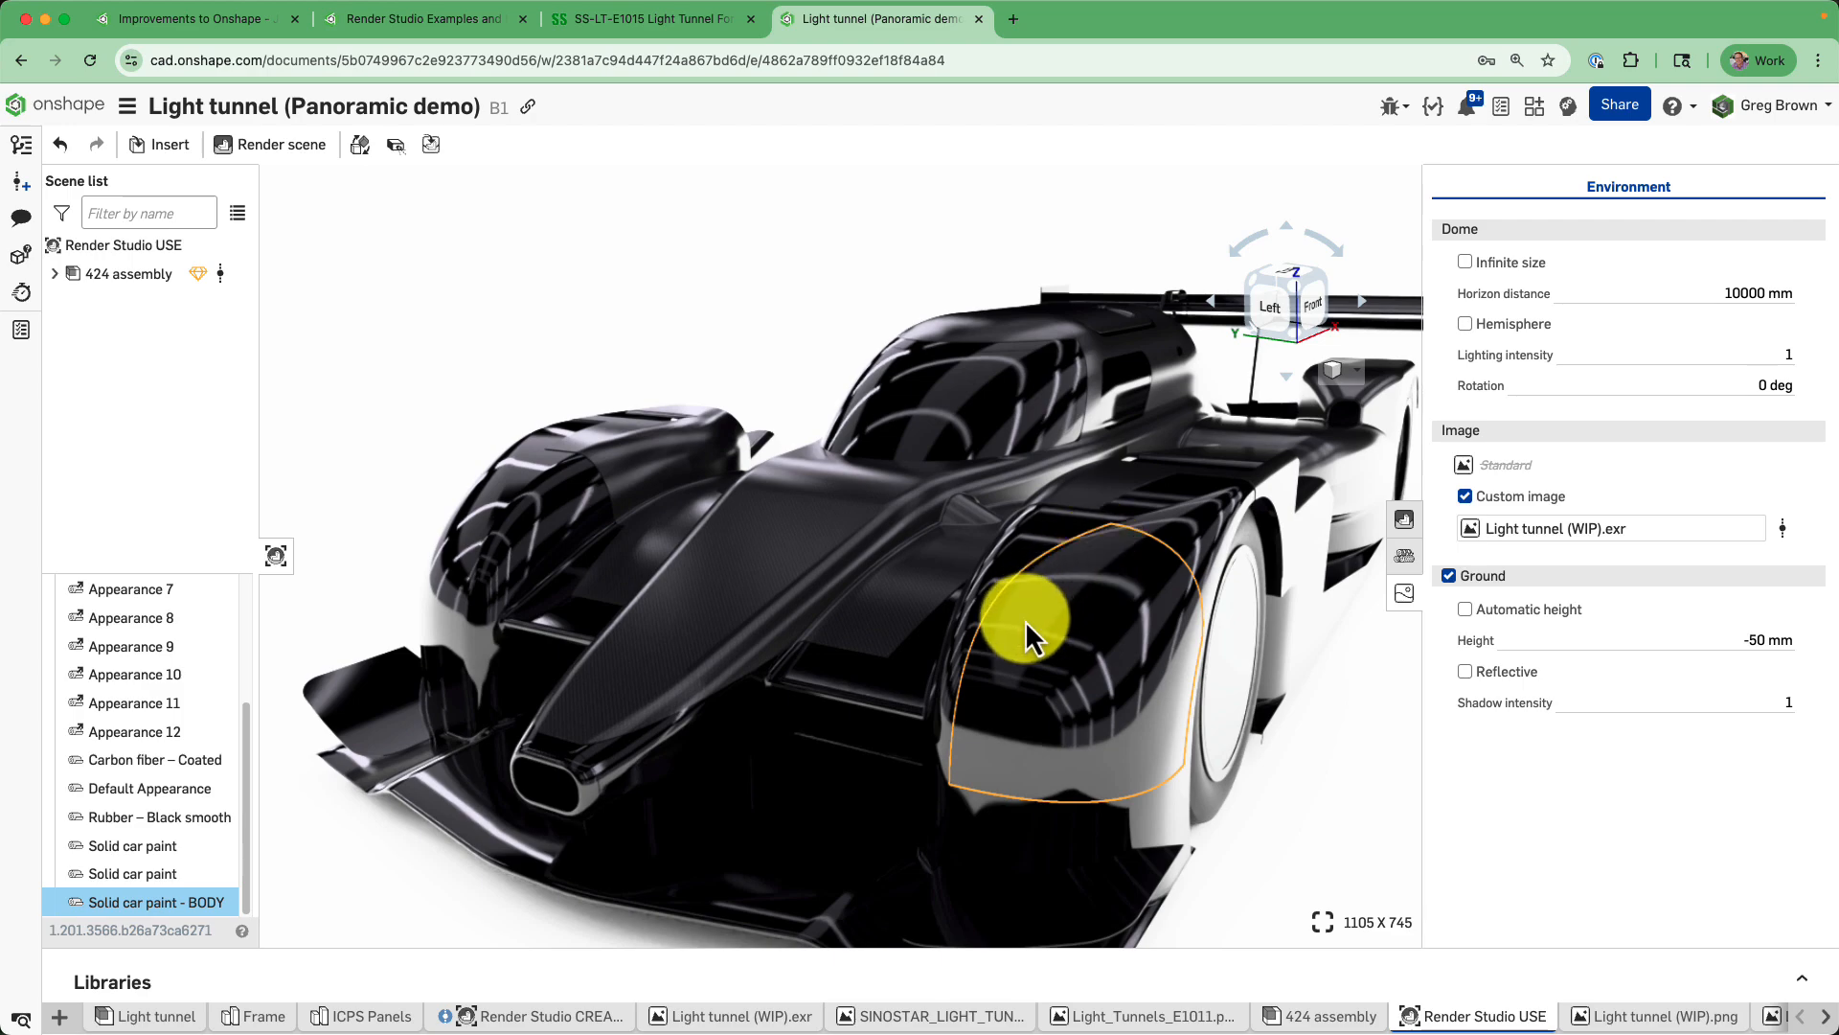
# Examine the light tunnel reflections on the car's front bodywork from several angles and up close.
pyautogui.moveTo(1167, 538); pyautogui.dragTo(1158, 540, button='right')
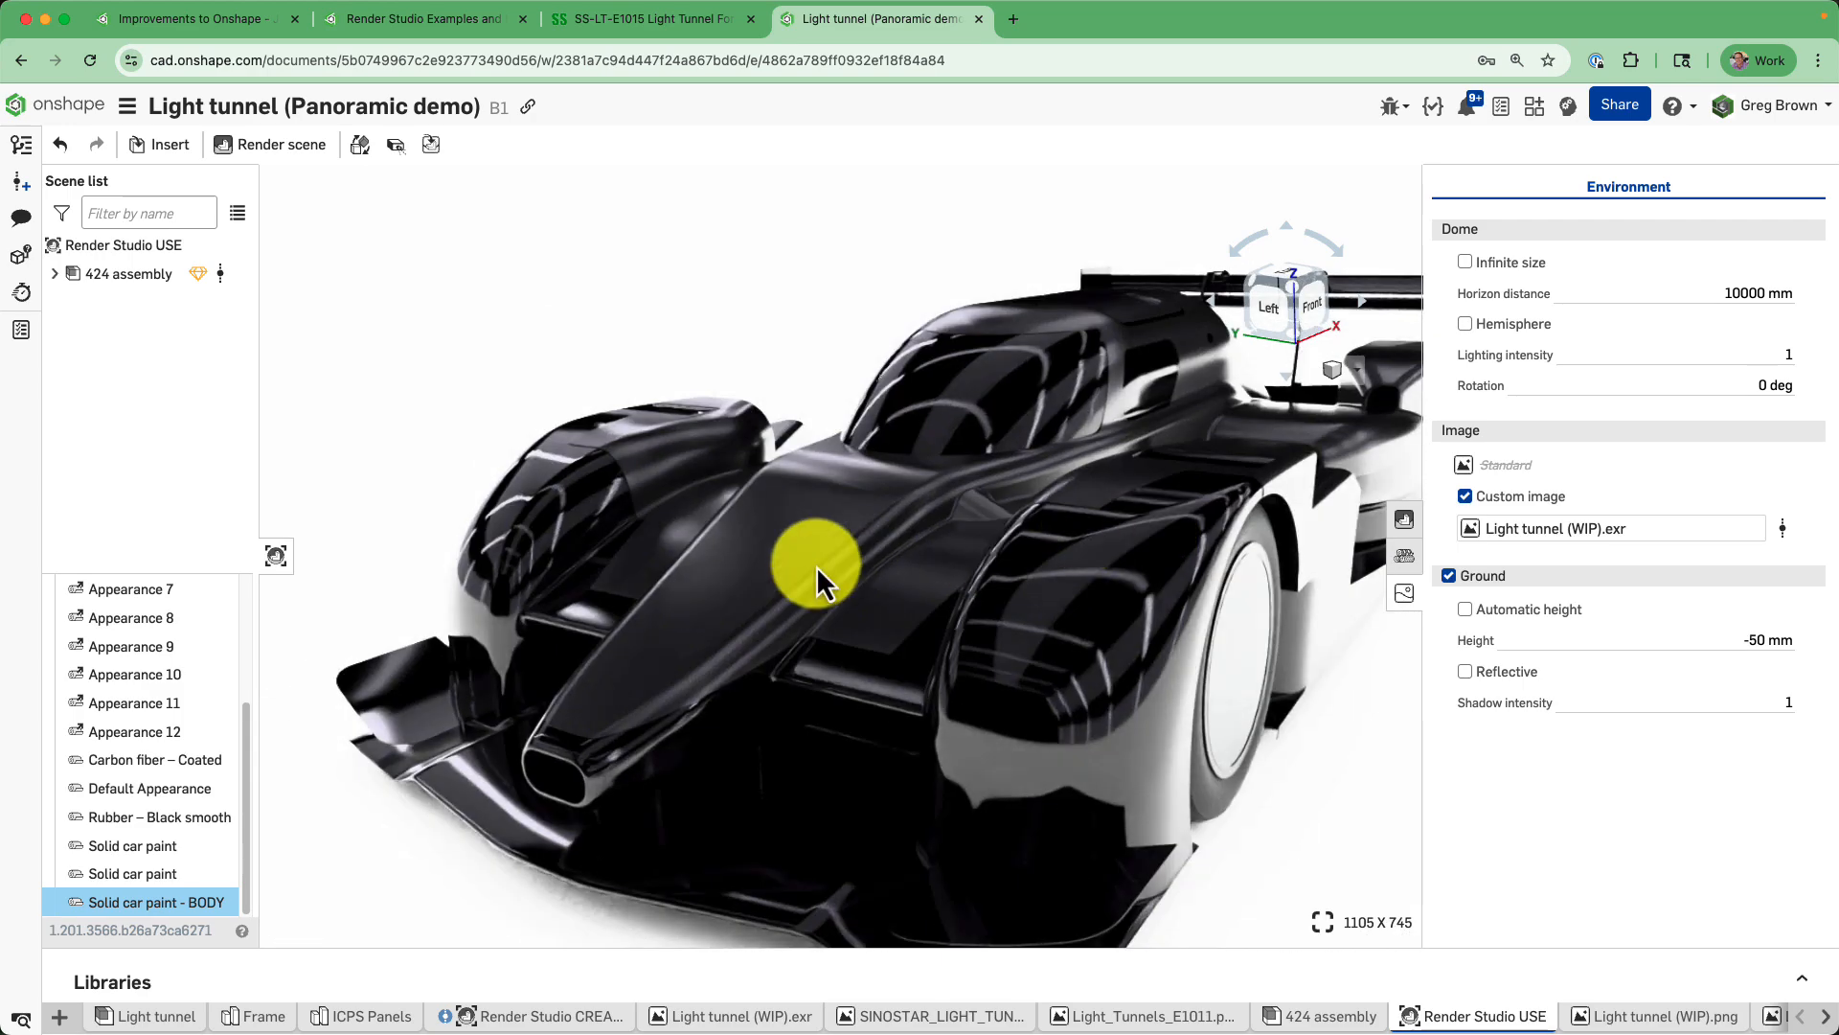
pyautogui.moveTo(816, 565); pyautogui.dragTo(520, 560, button='right')
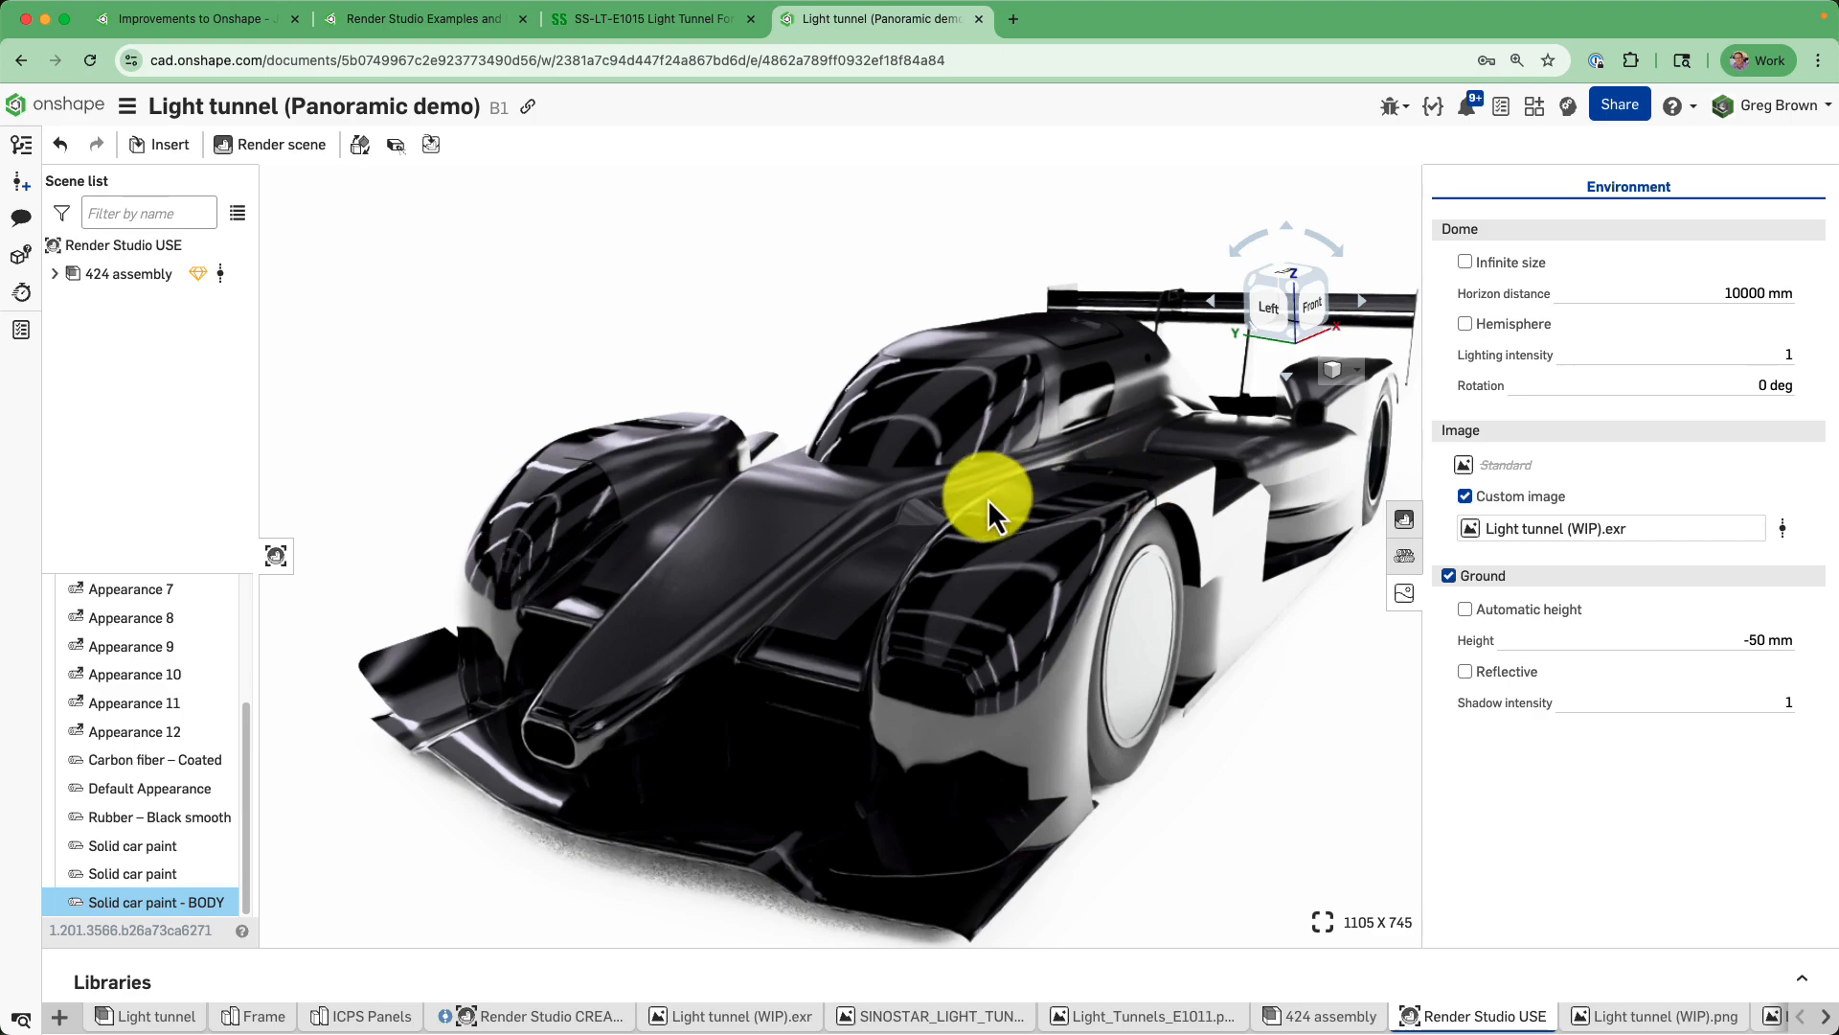
pyautogui.moveTo(985, 493); pyautogui.dragTo(622, 638, button='right')
pyautogui.scroll(5, 647, 483)
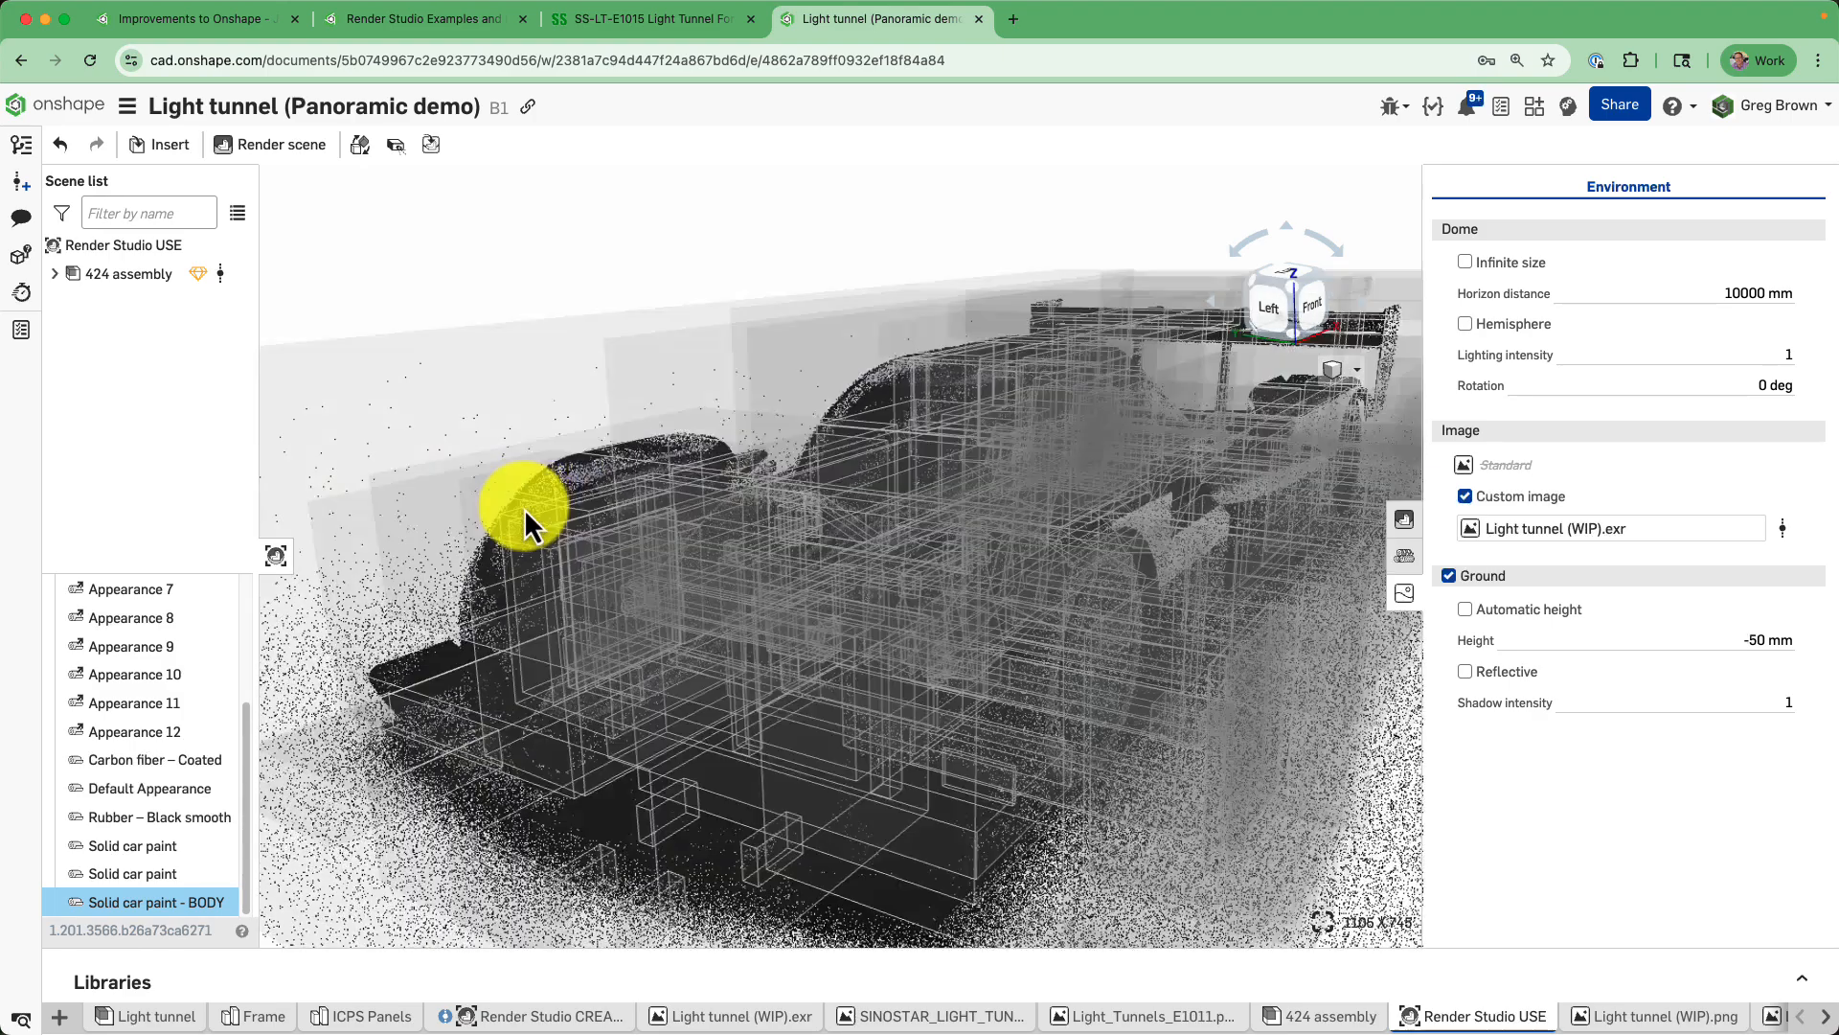
pyautogui.scroll(3, 523, 513)
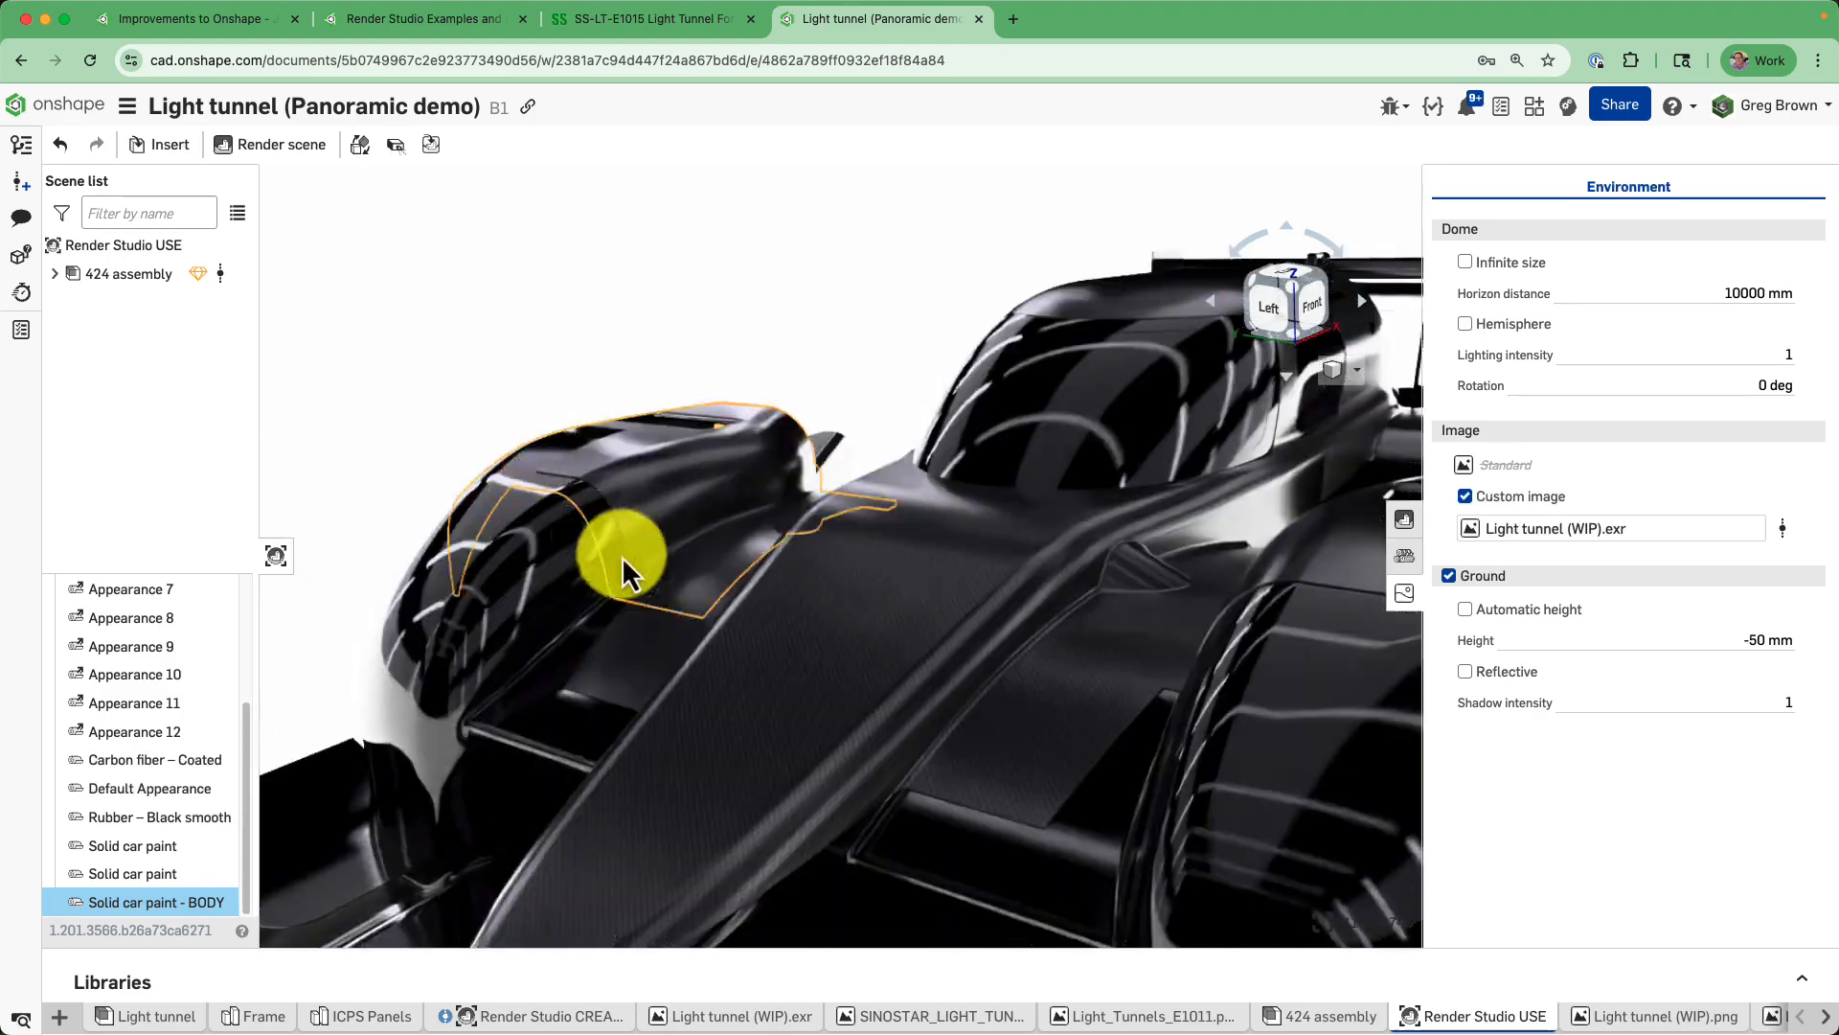
# Restore the named view "A" and review the camera properties that a named view can store.
pyautogui.click(1349, 373)
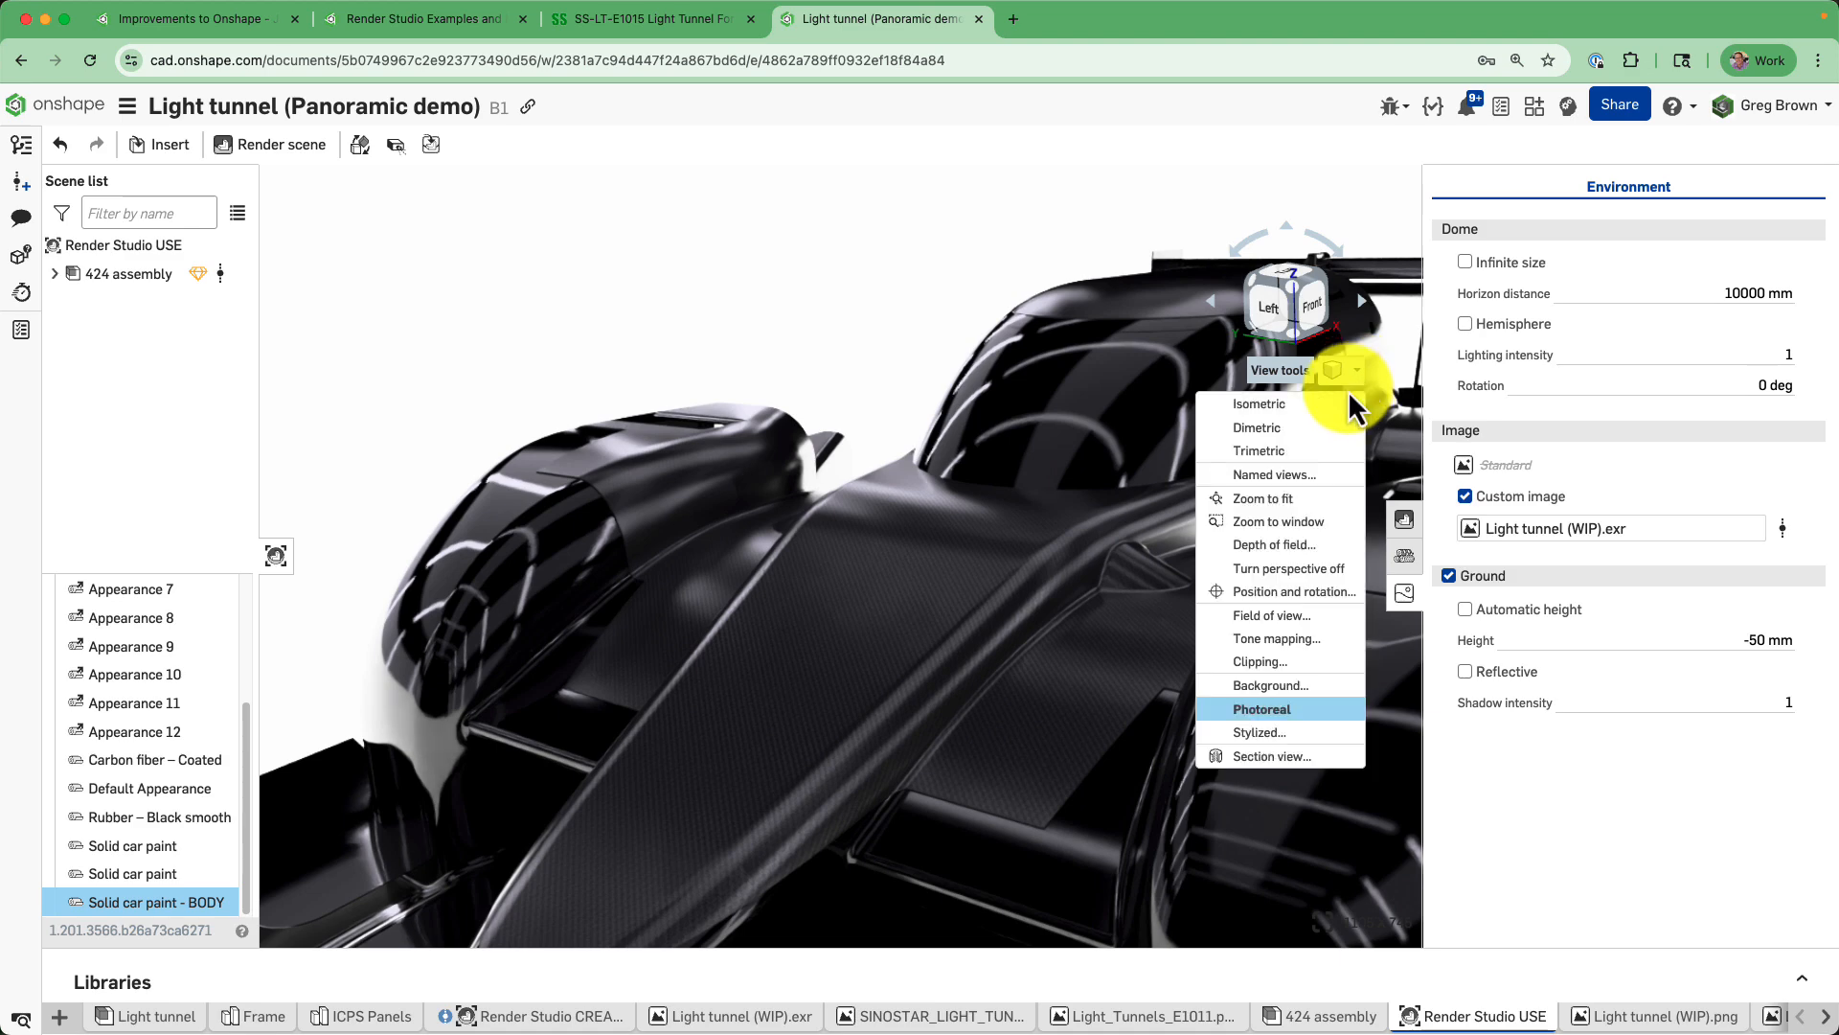
pyautogui.click(1318, 476)
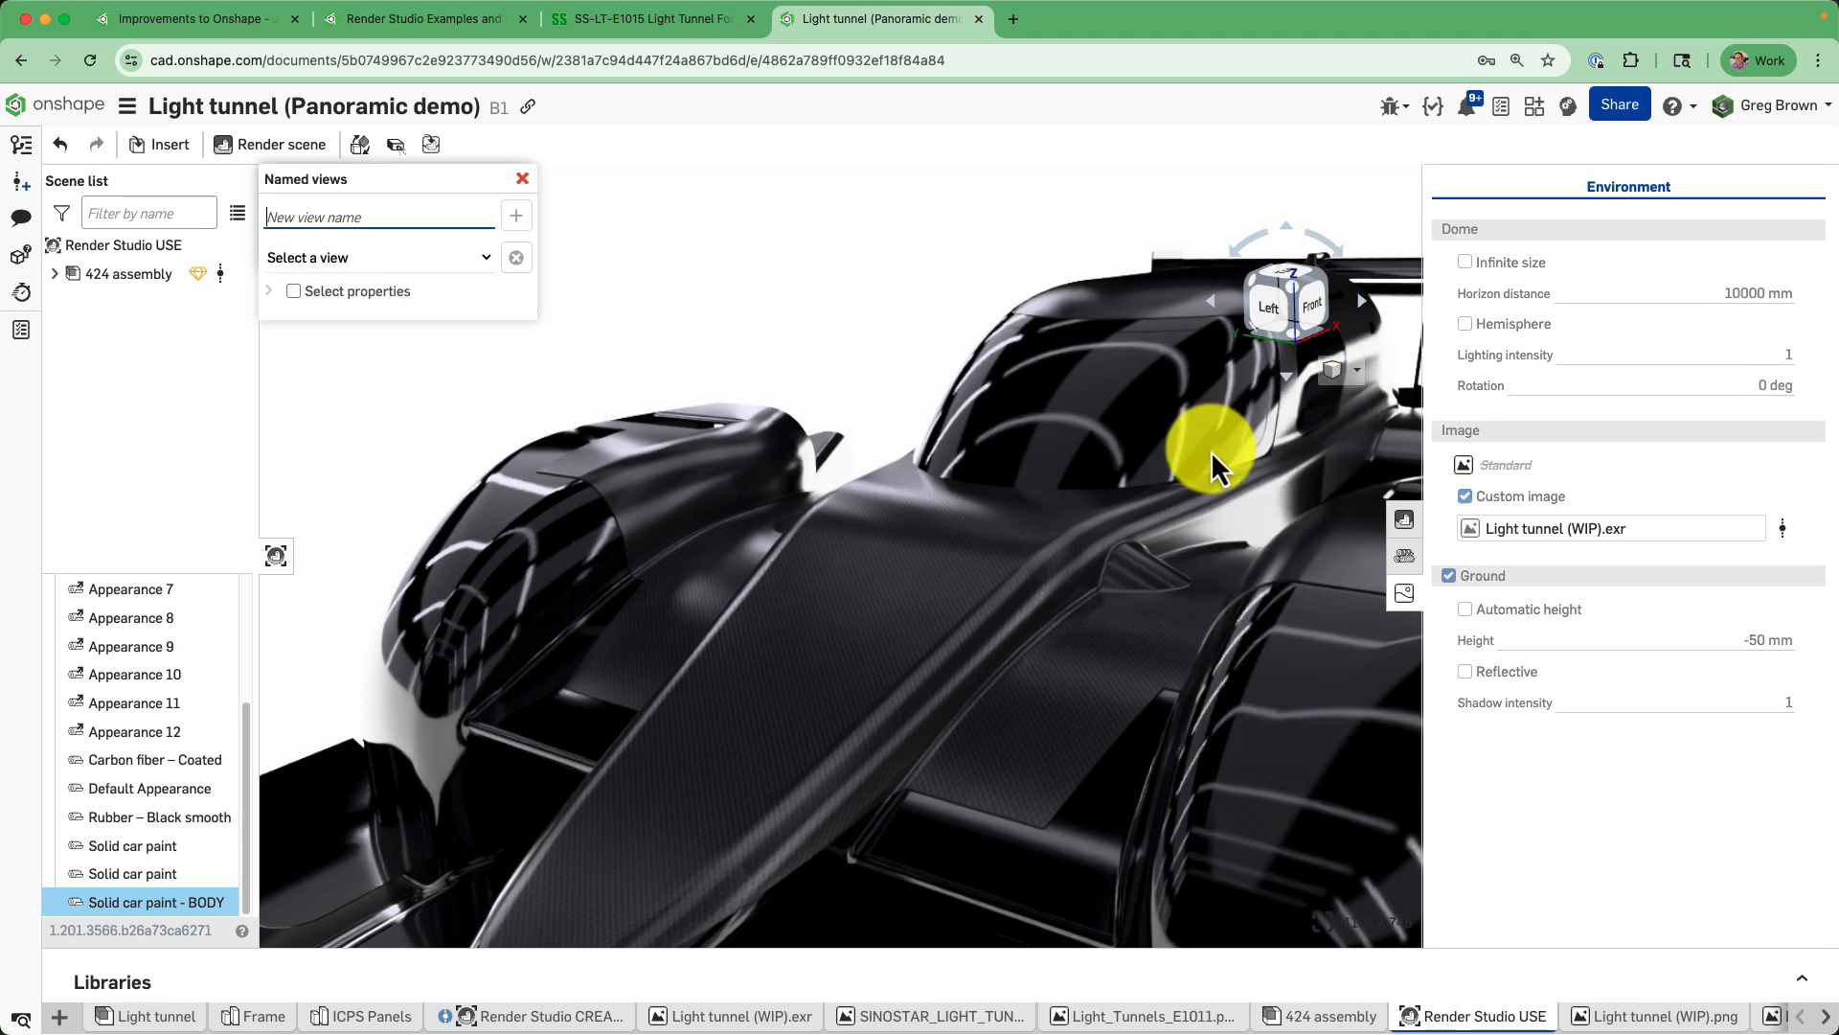
pyautogui.click(438, 257)
pyautogui.click(426, 280)
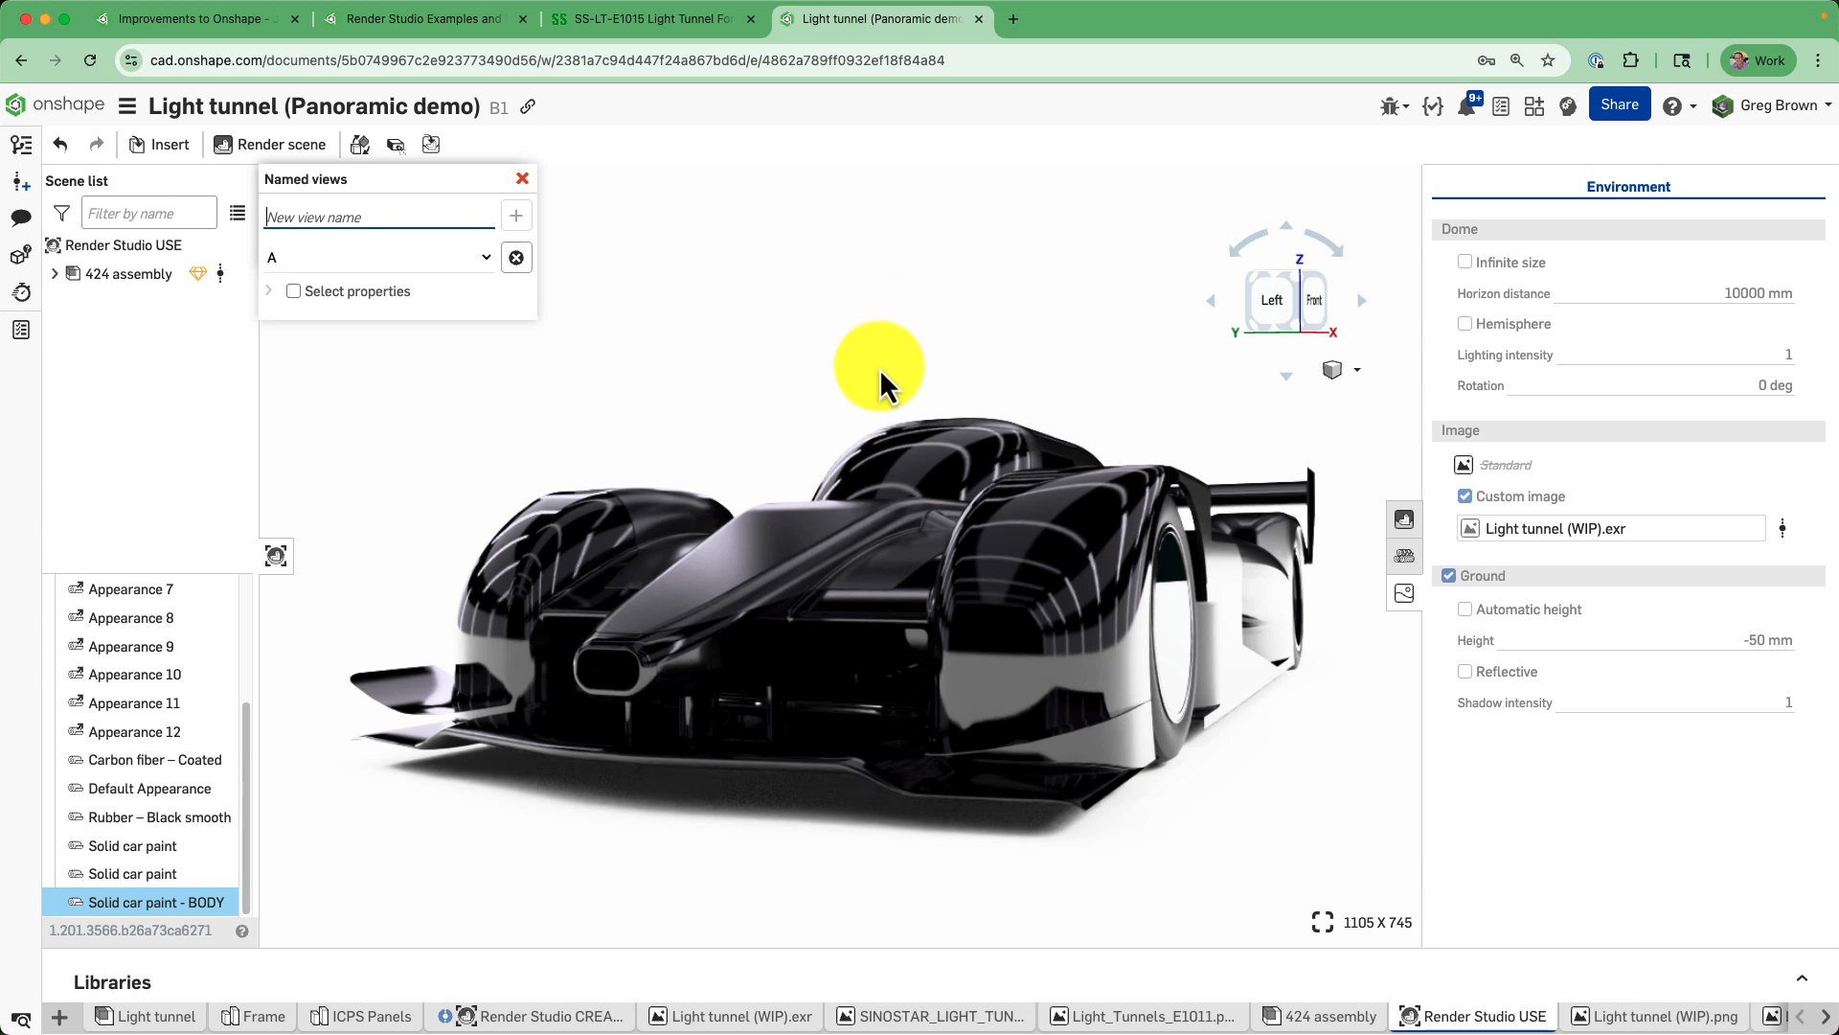
pyautogui.click(293, 292)
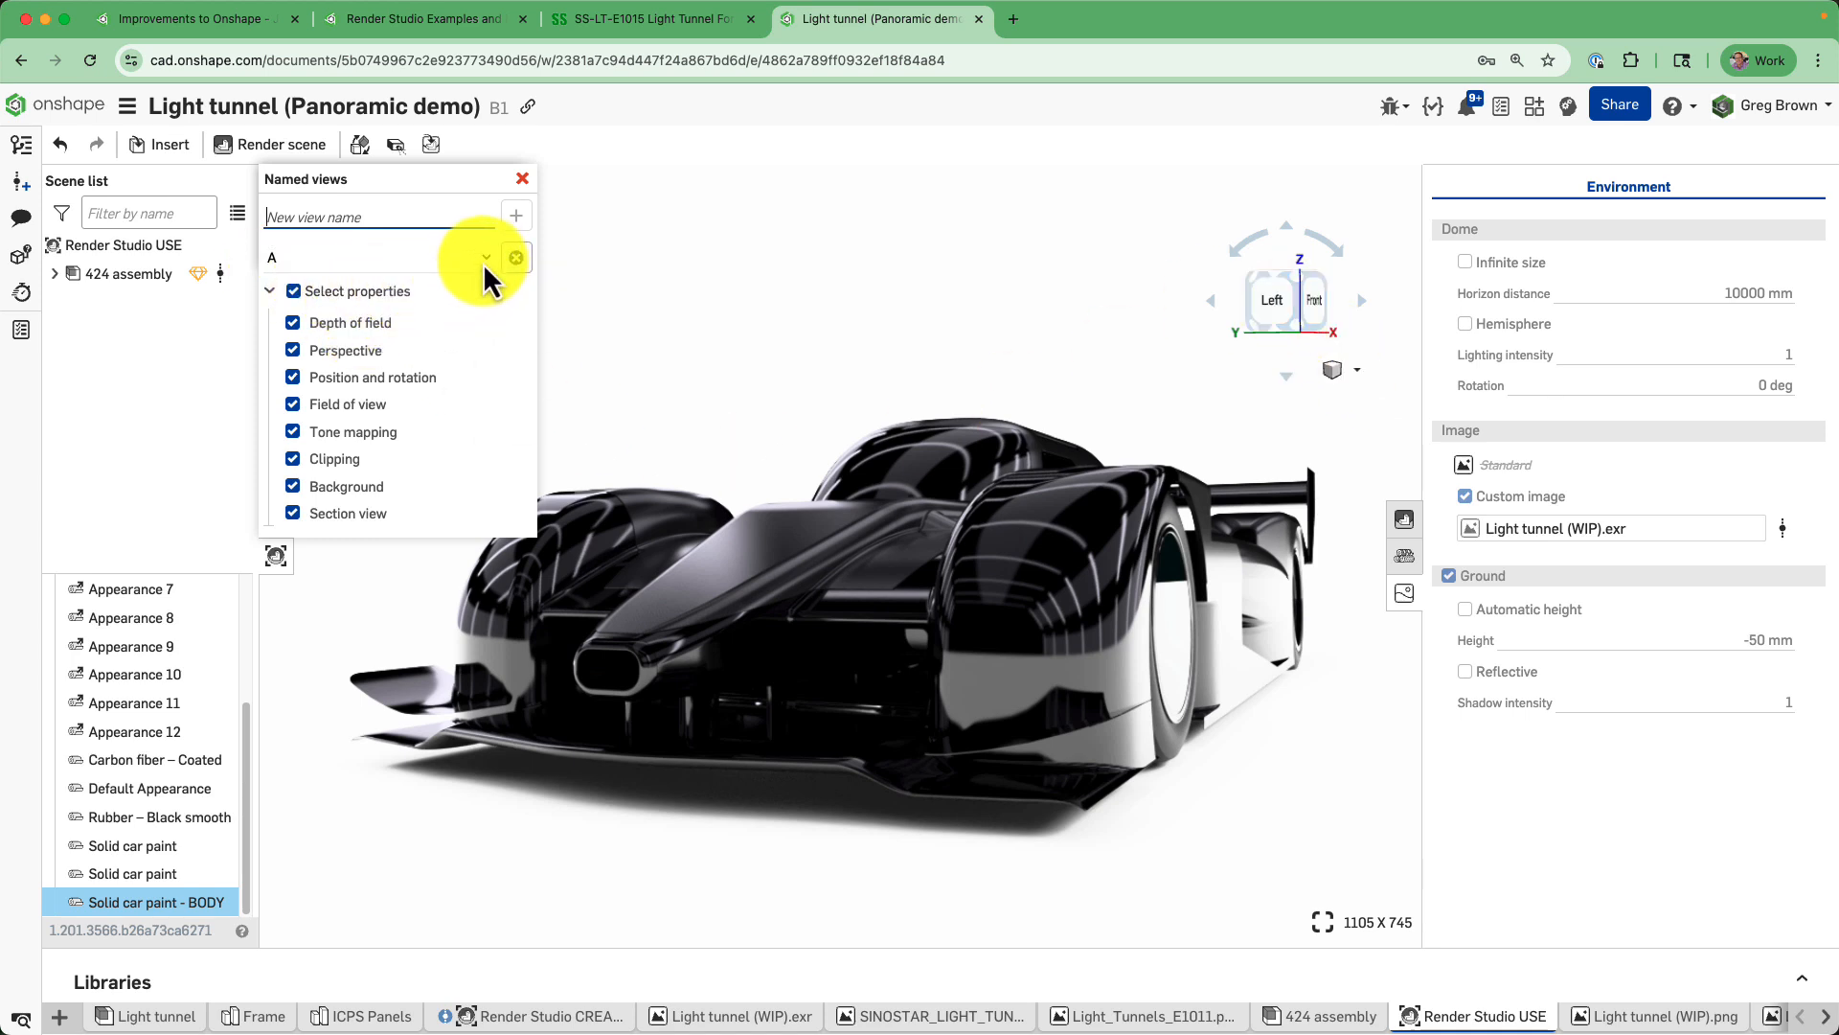
pyautogui.click(295, 292)
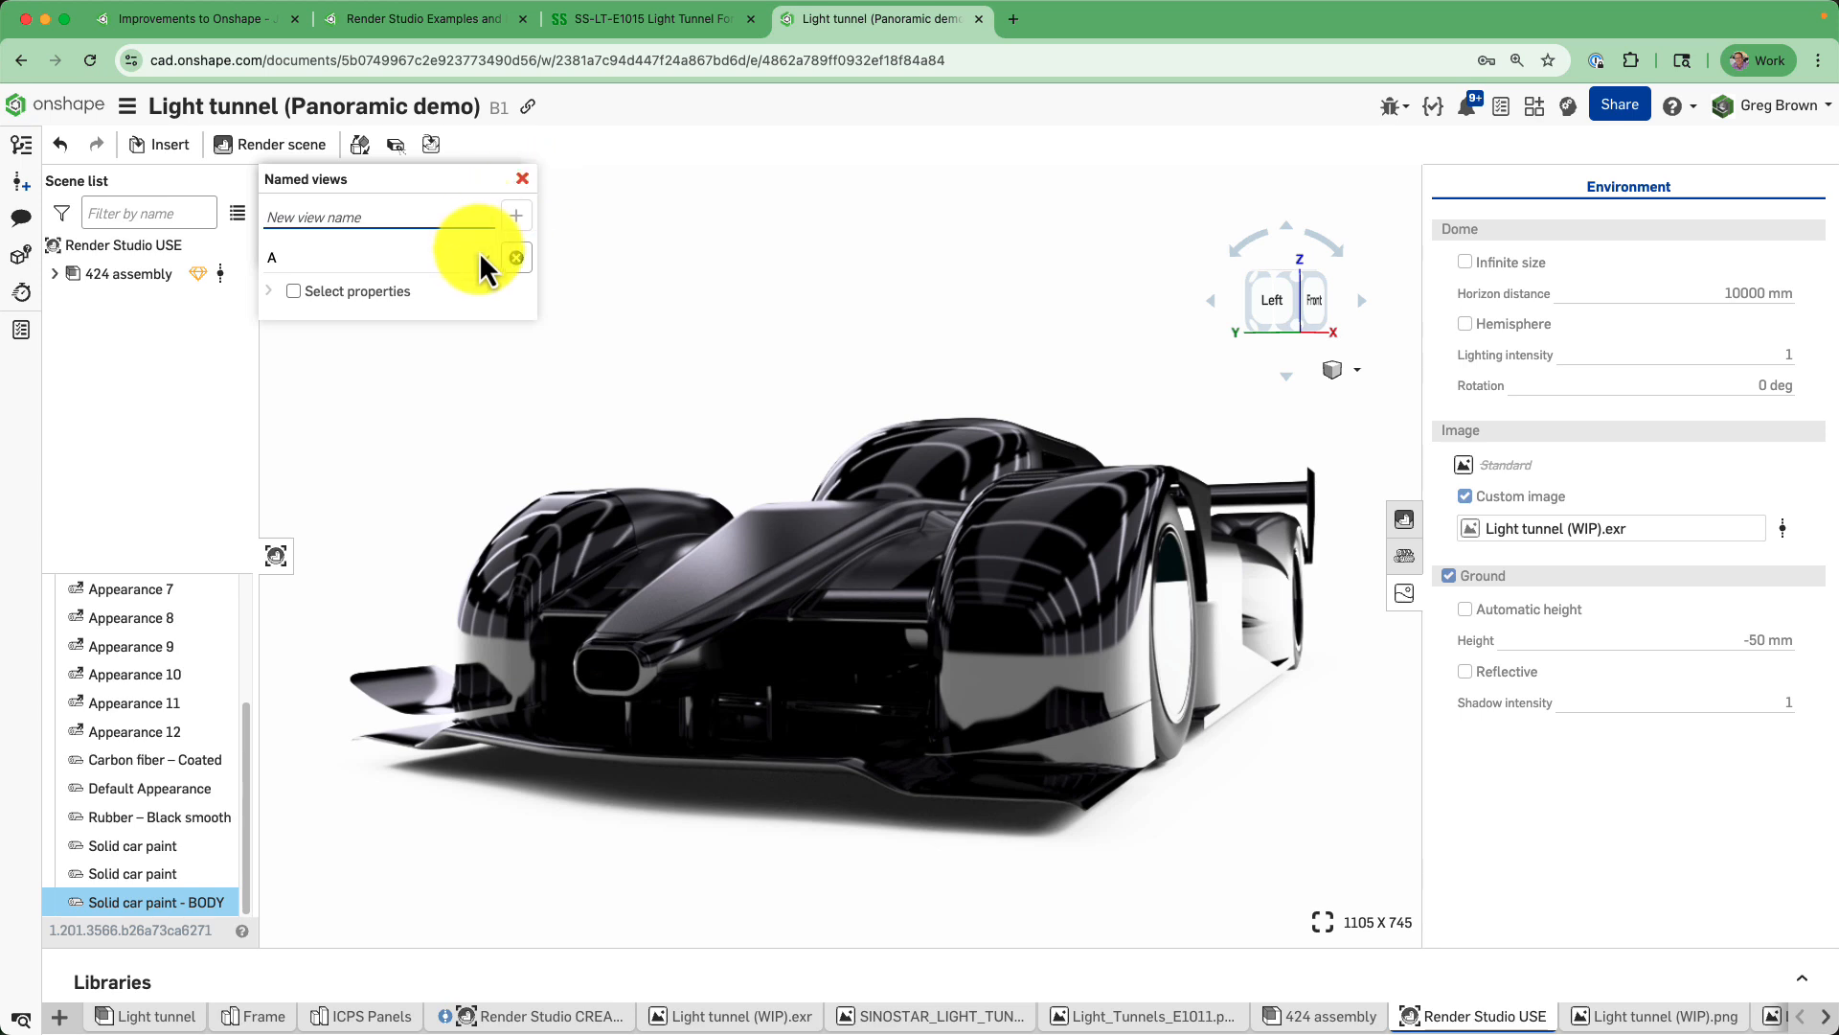
pyautogui.click(523, 184)
# Replace the scene's solid color background with the image "Light_Tunnels_E1011.png".
pyautogui.click(1359, 372)
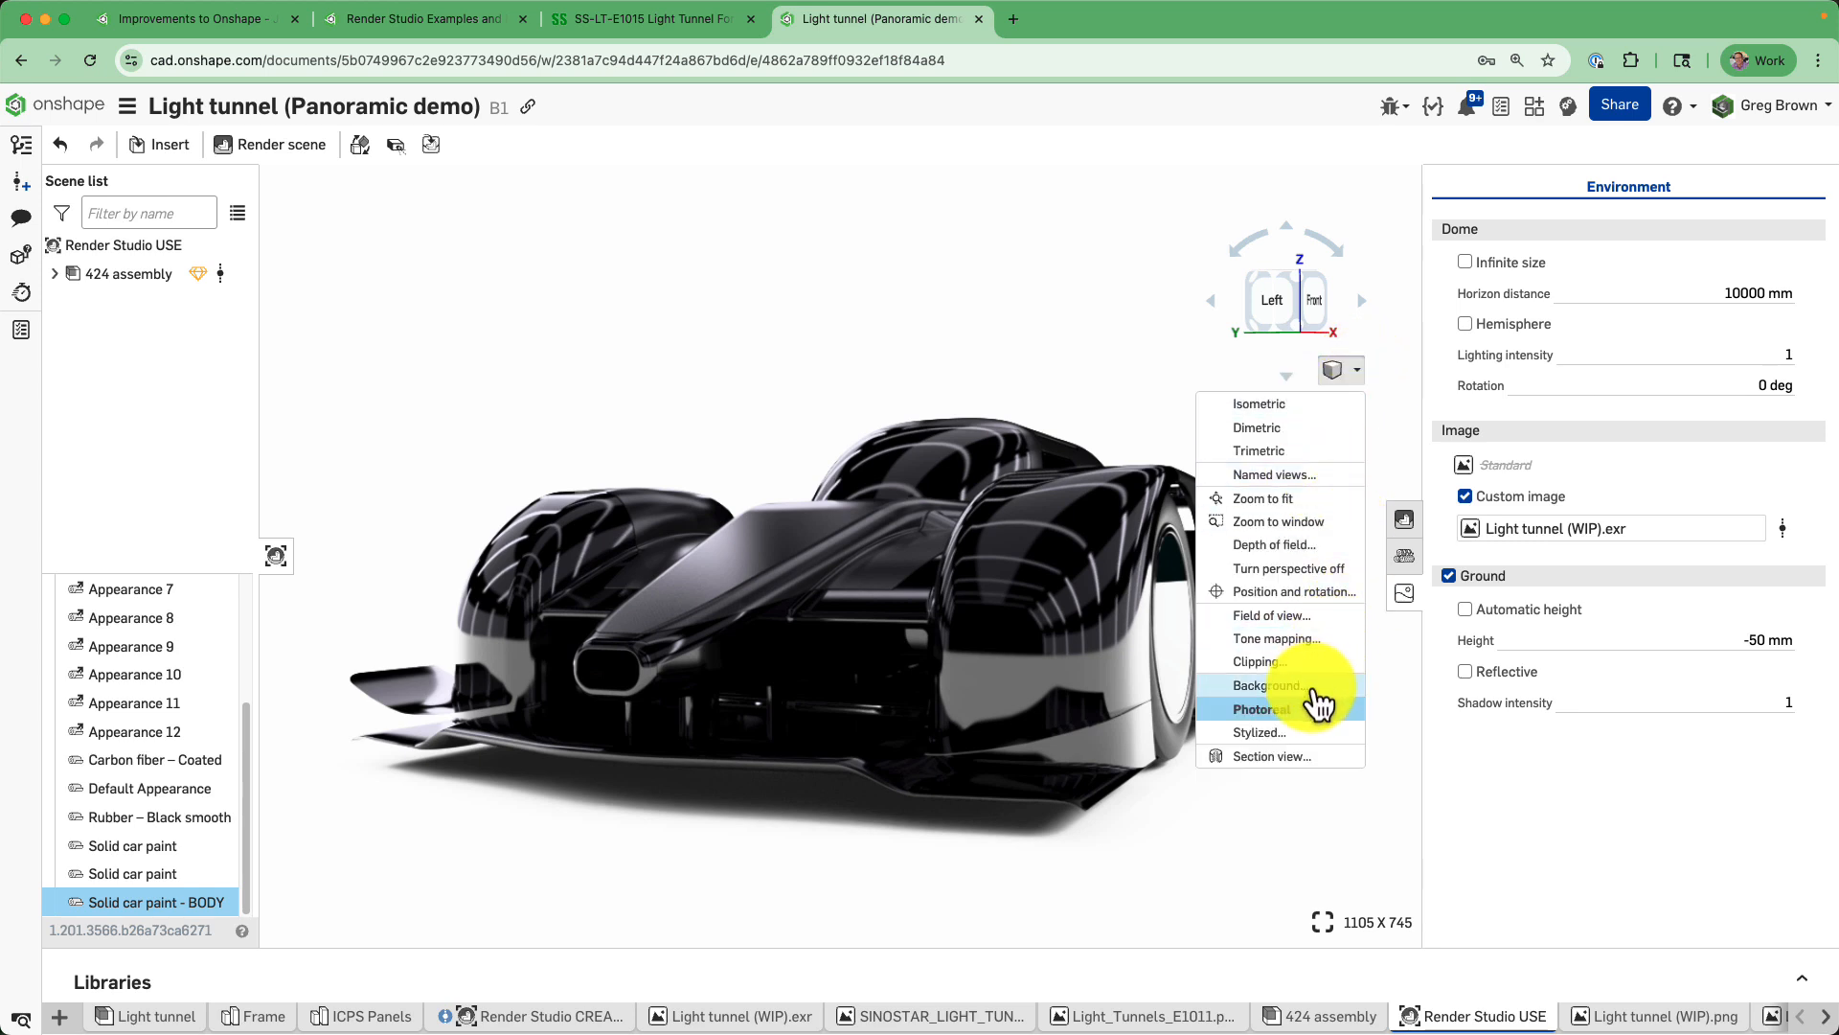
pyautogui.click(1314, 687)
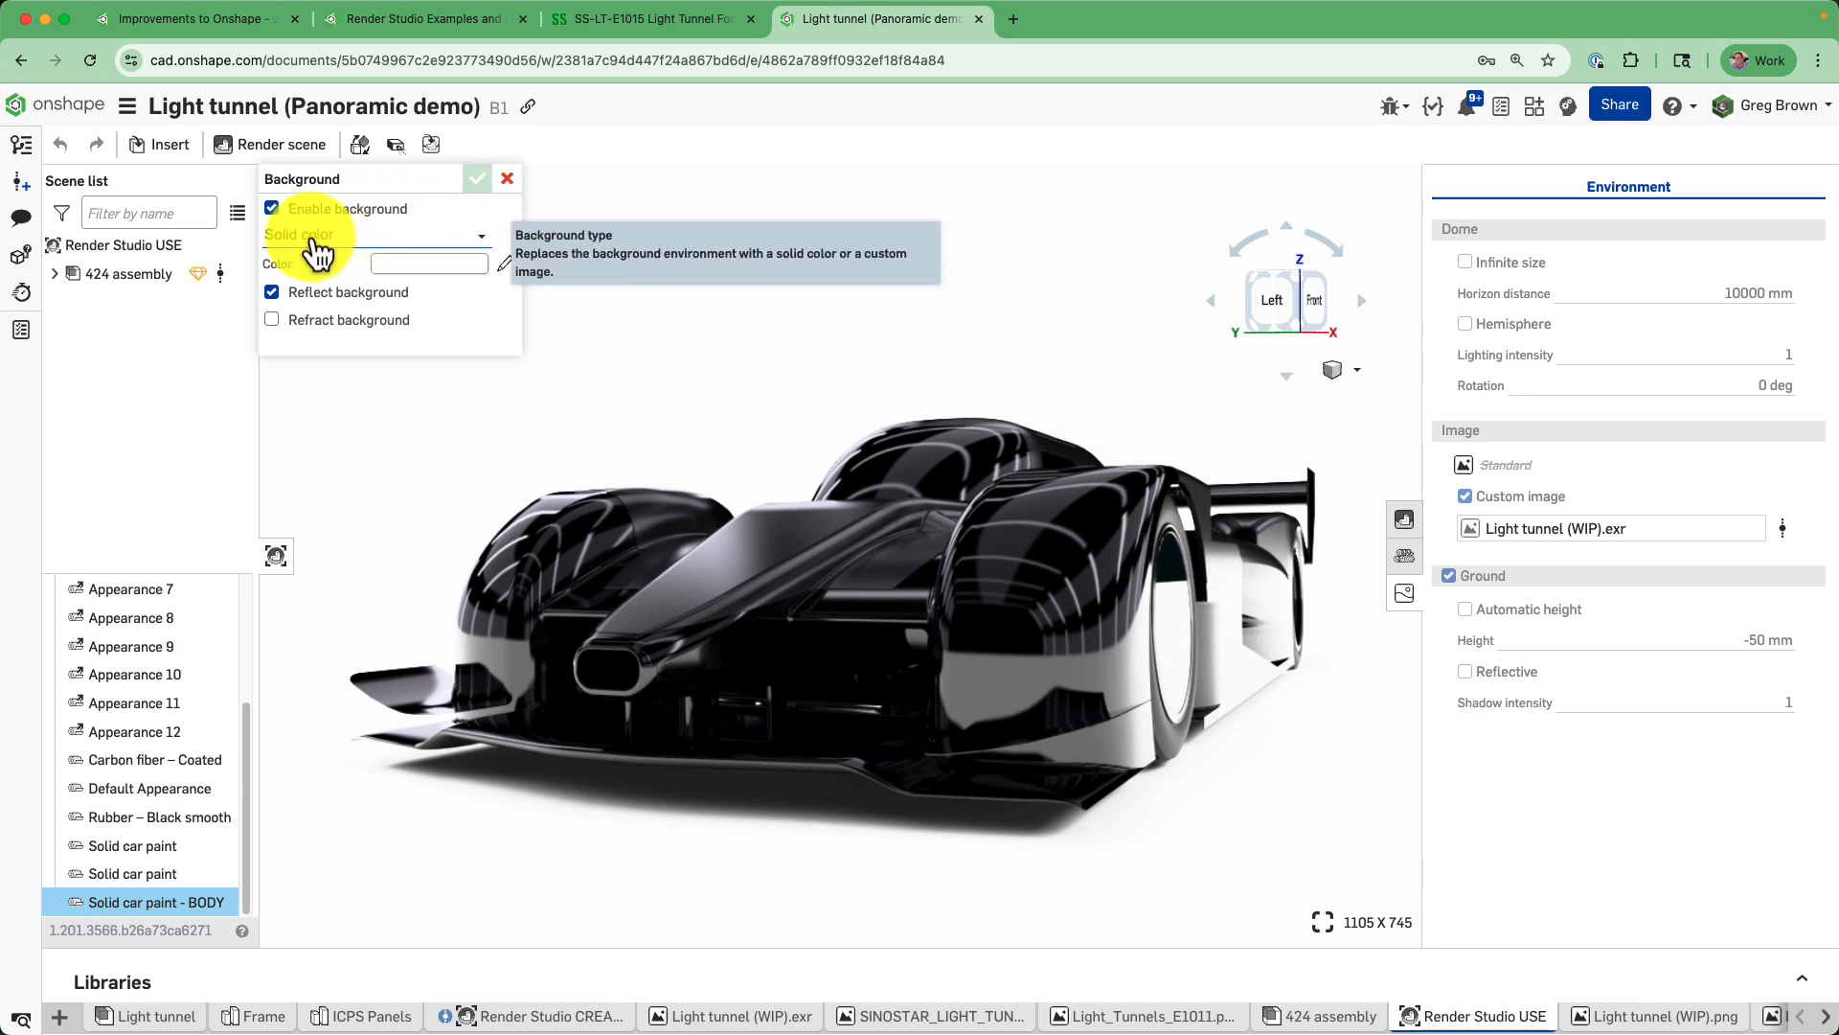
pyautogui.click(314, 244)
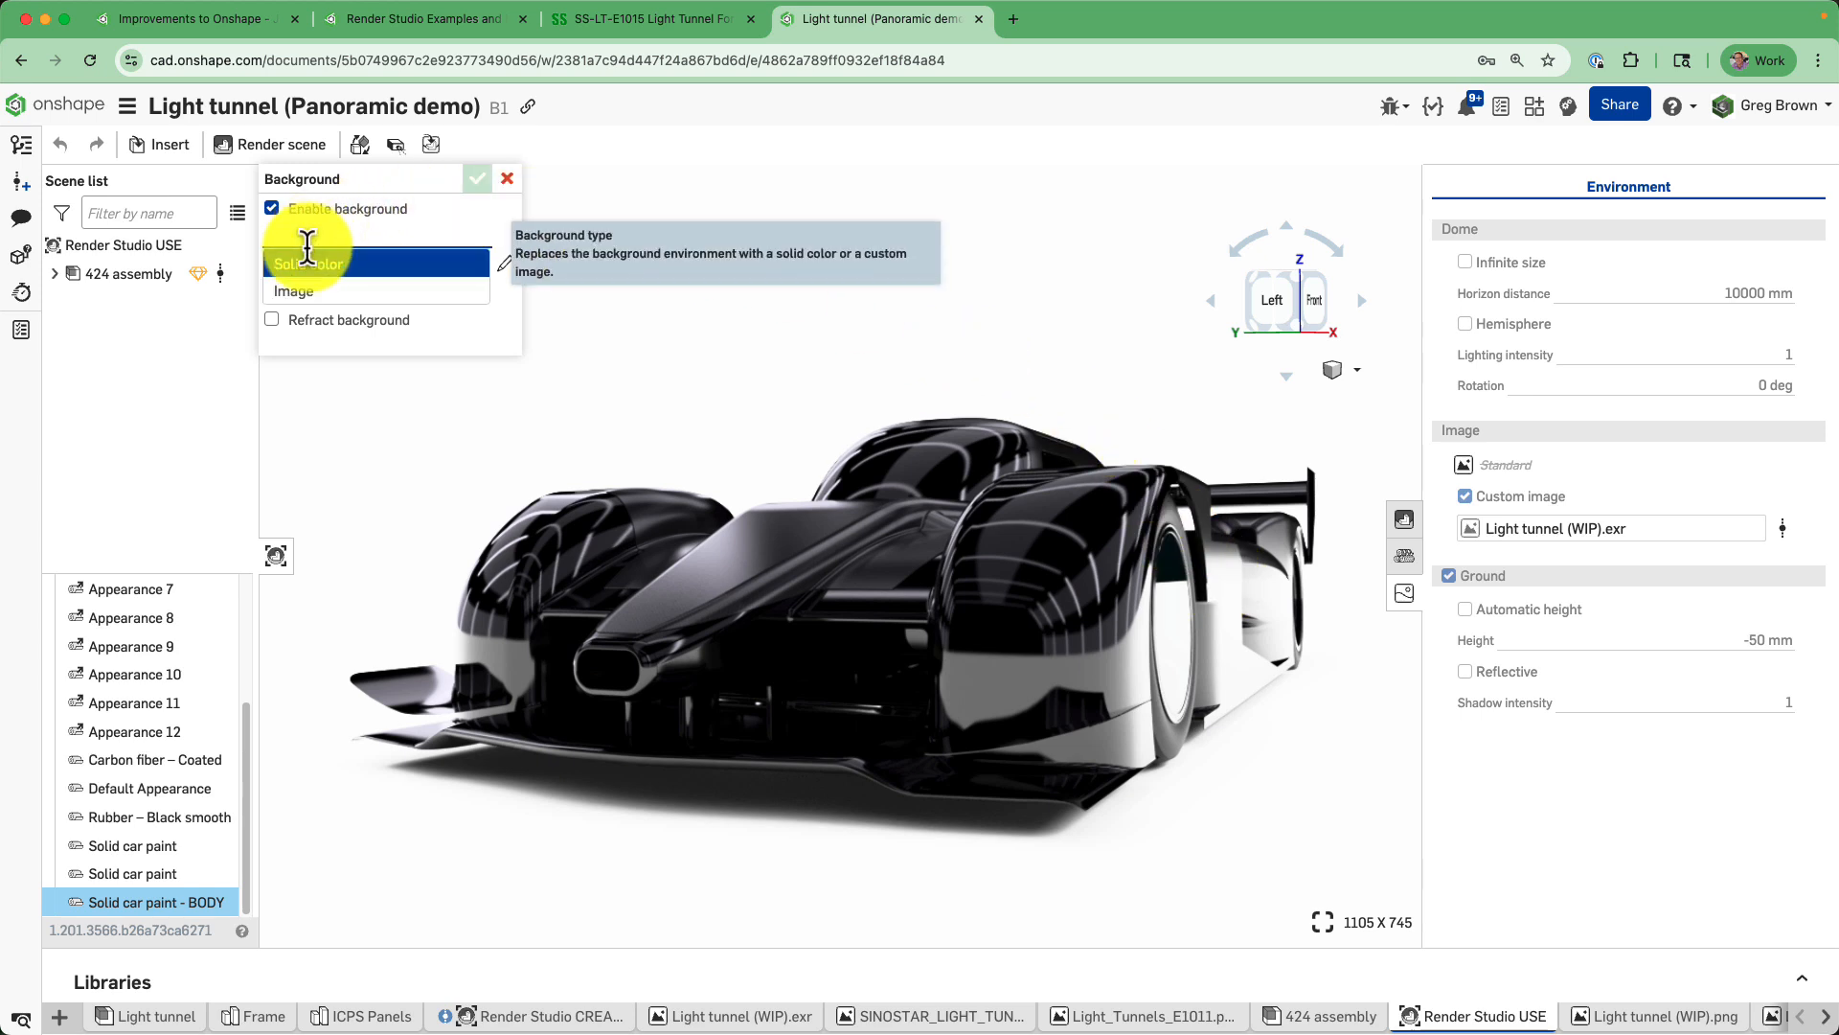
pyautogui.click(309, 299)
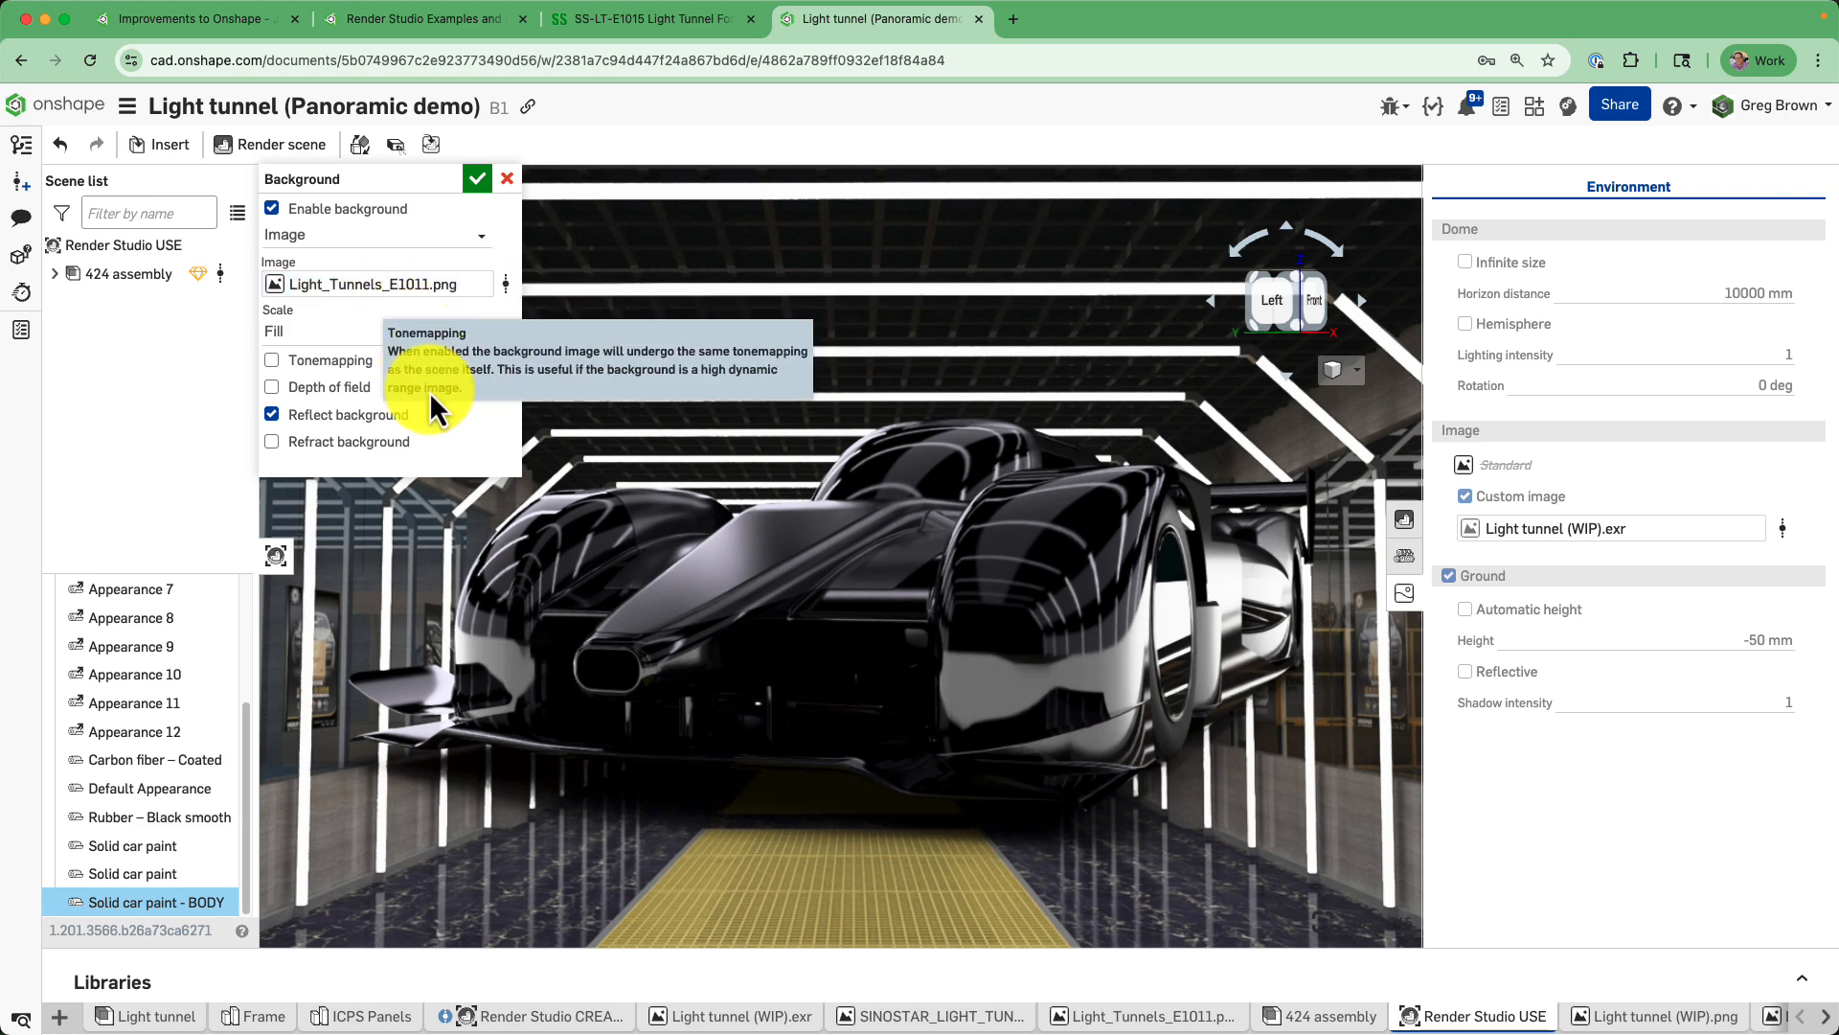
pyautogui.click(475, 178)
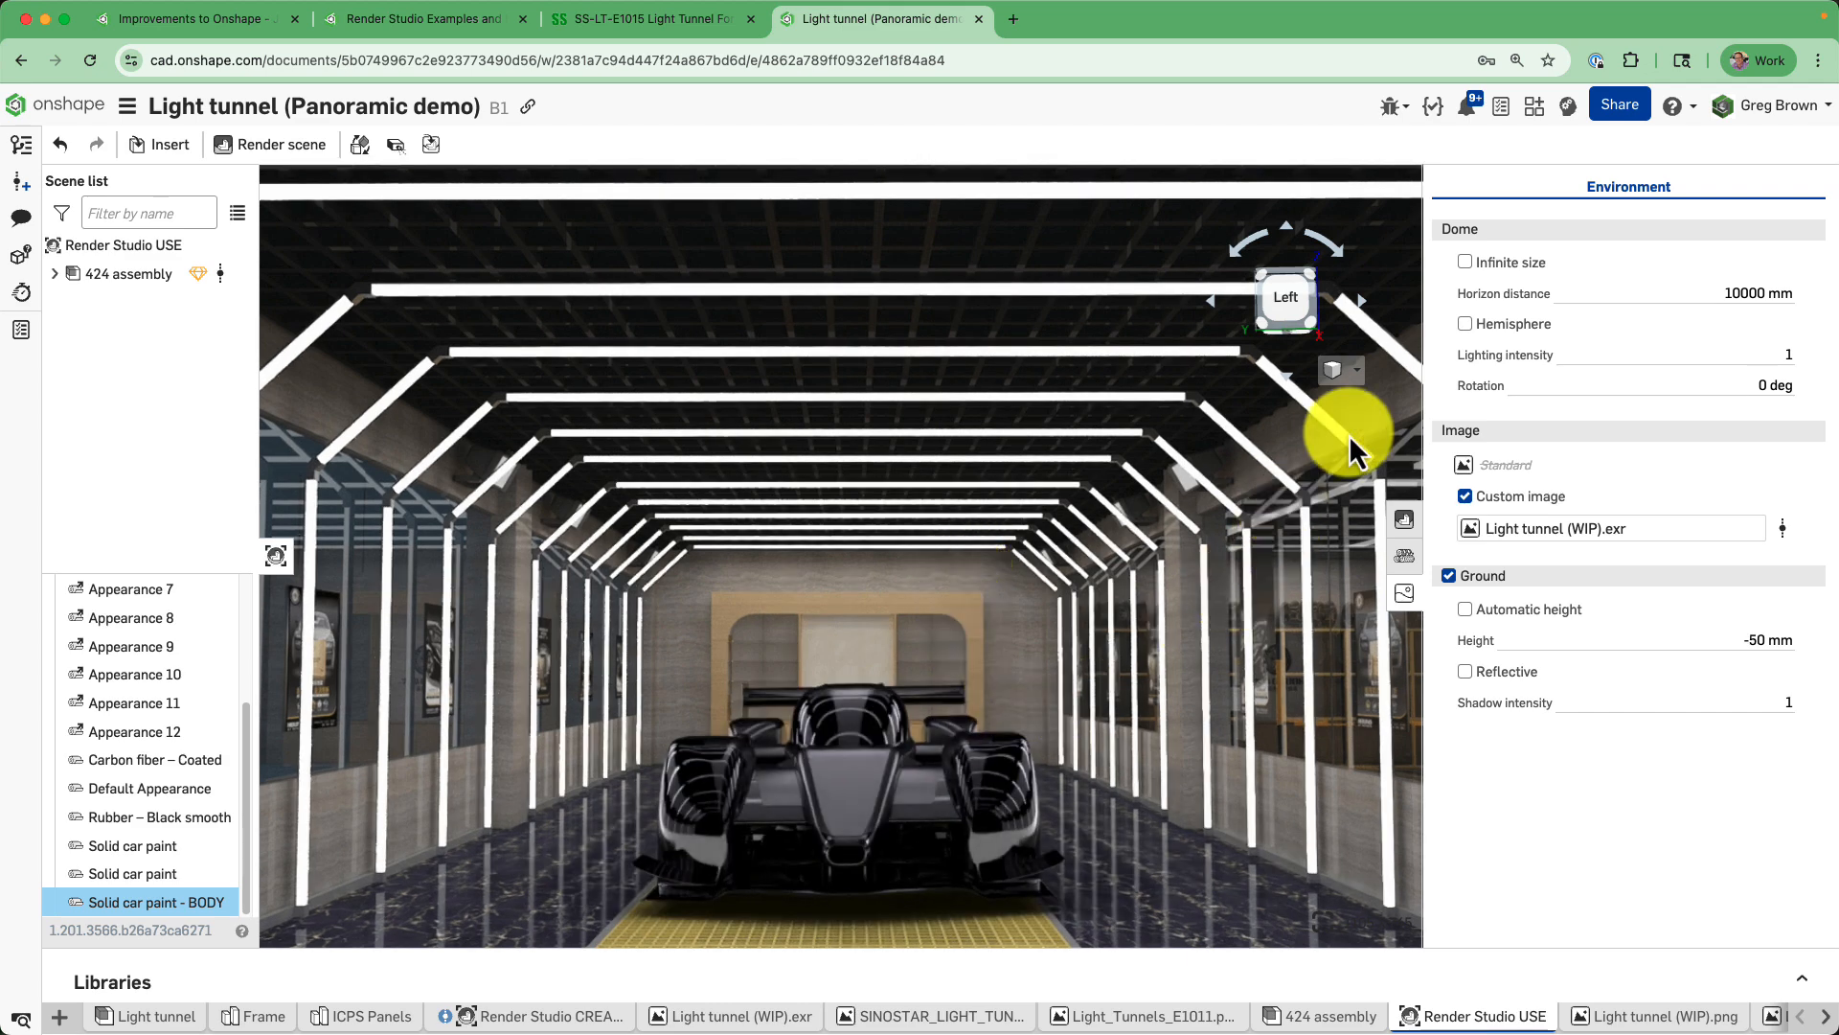
# Set the camera's view rotation to 90 deg in X, 0 deg in Y and -90 deg in Z.
pyautogui.click(1341, 370)
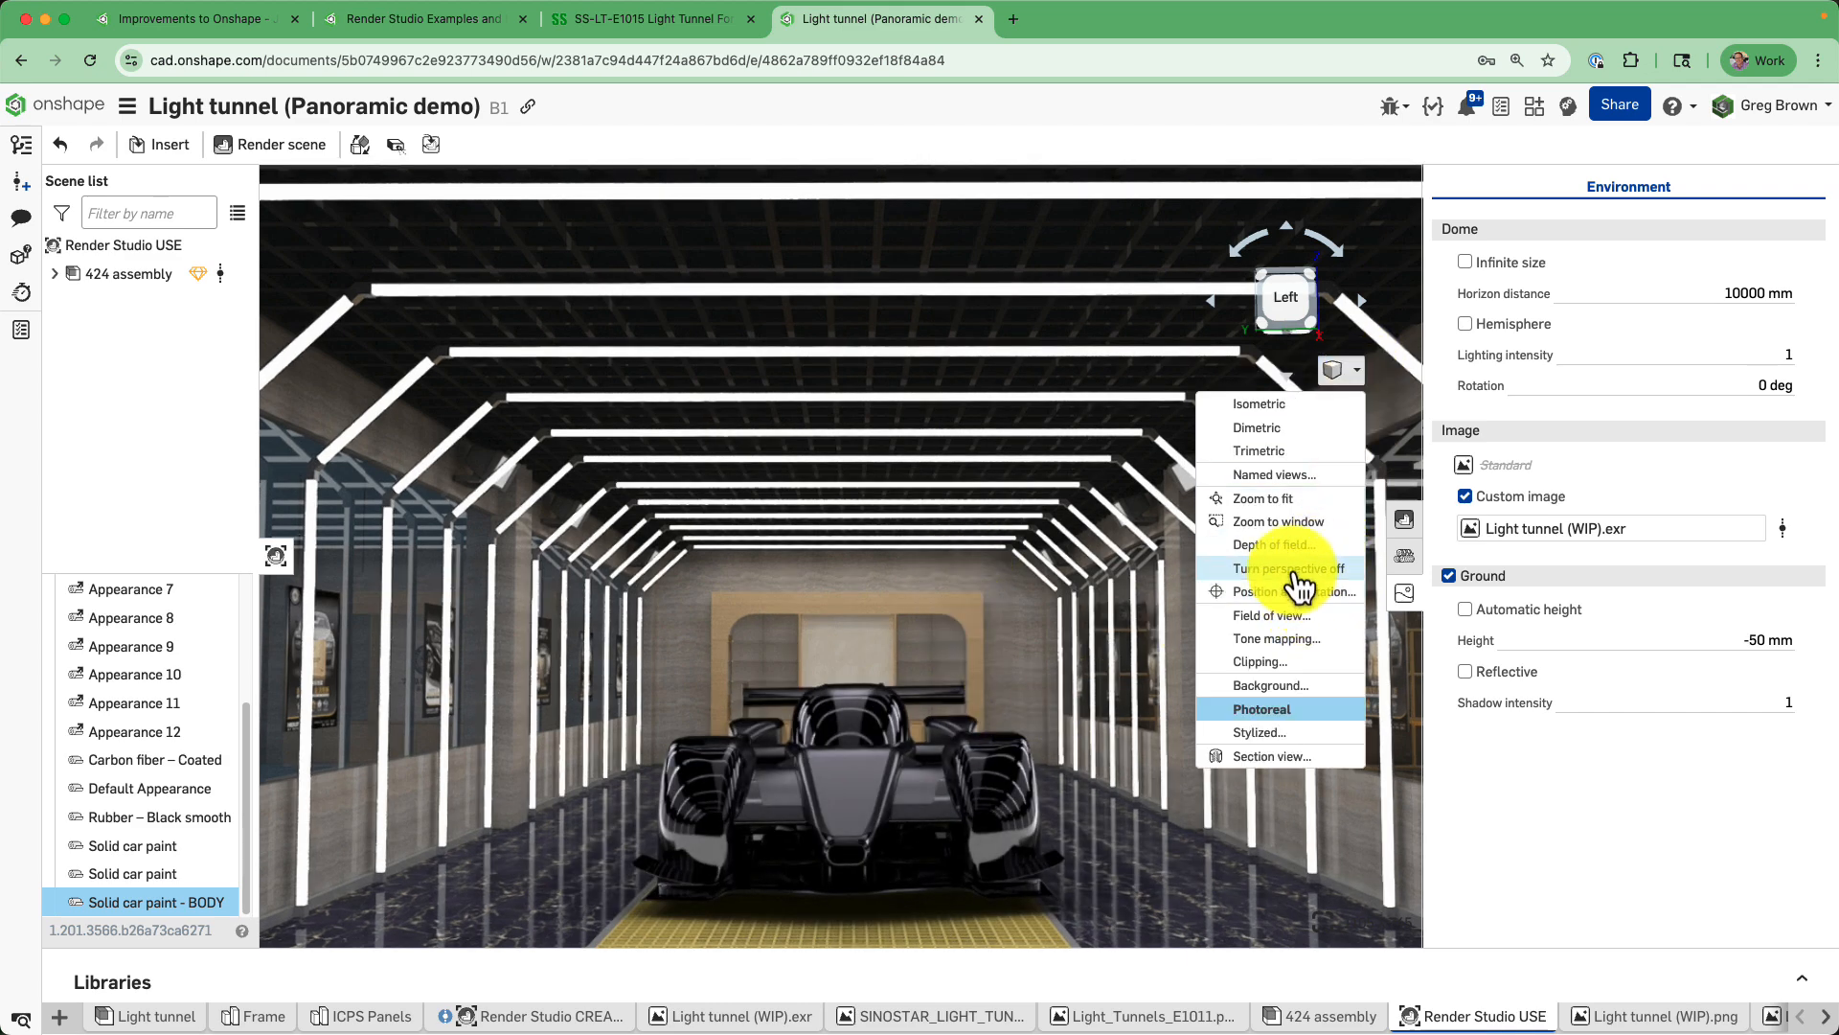
pyautogui.click(1294, 591)
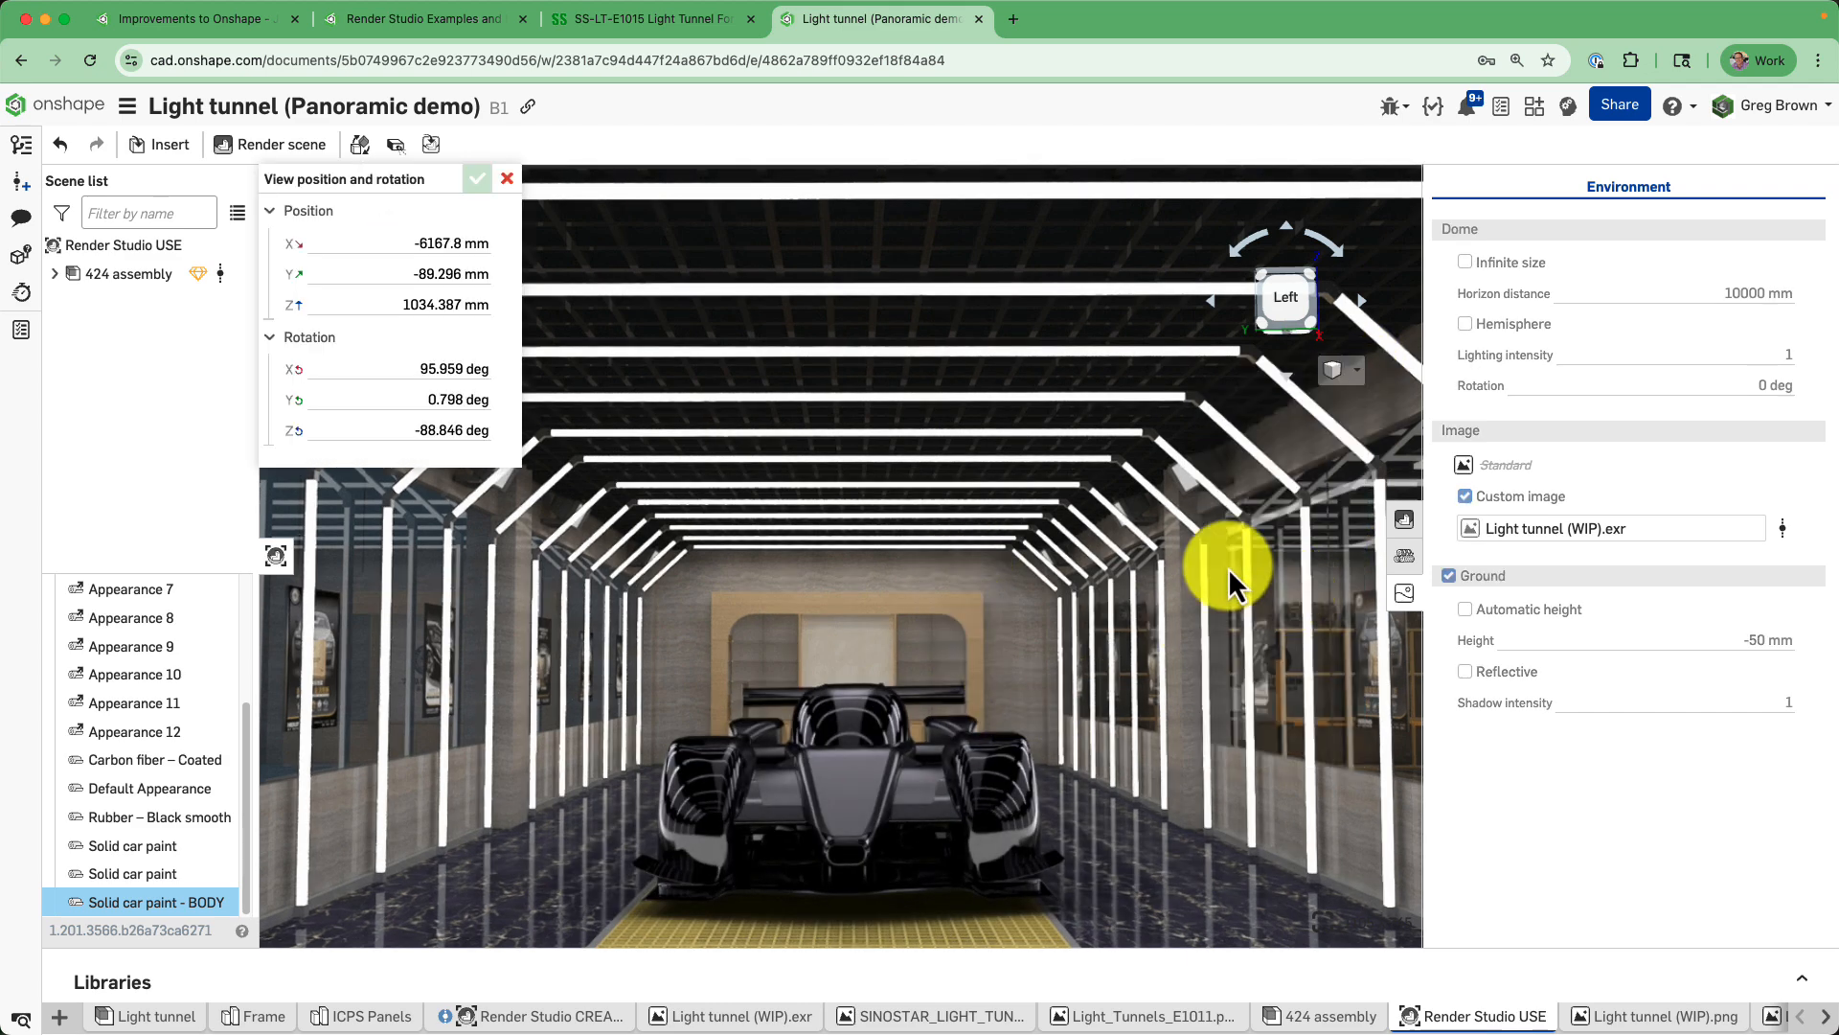
pyautogui.click(412, 369)
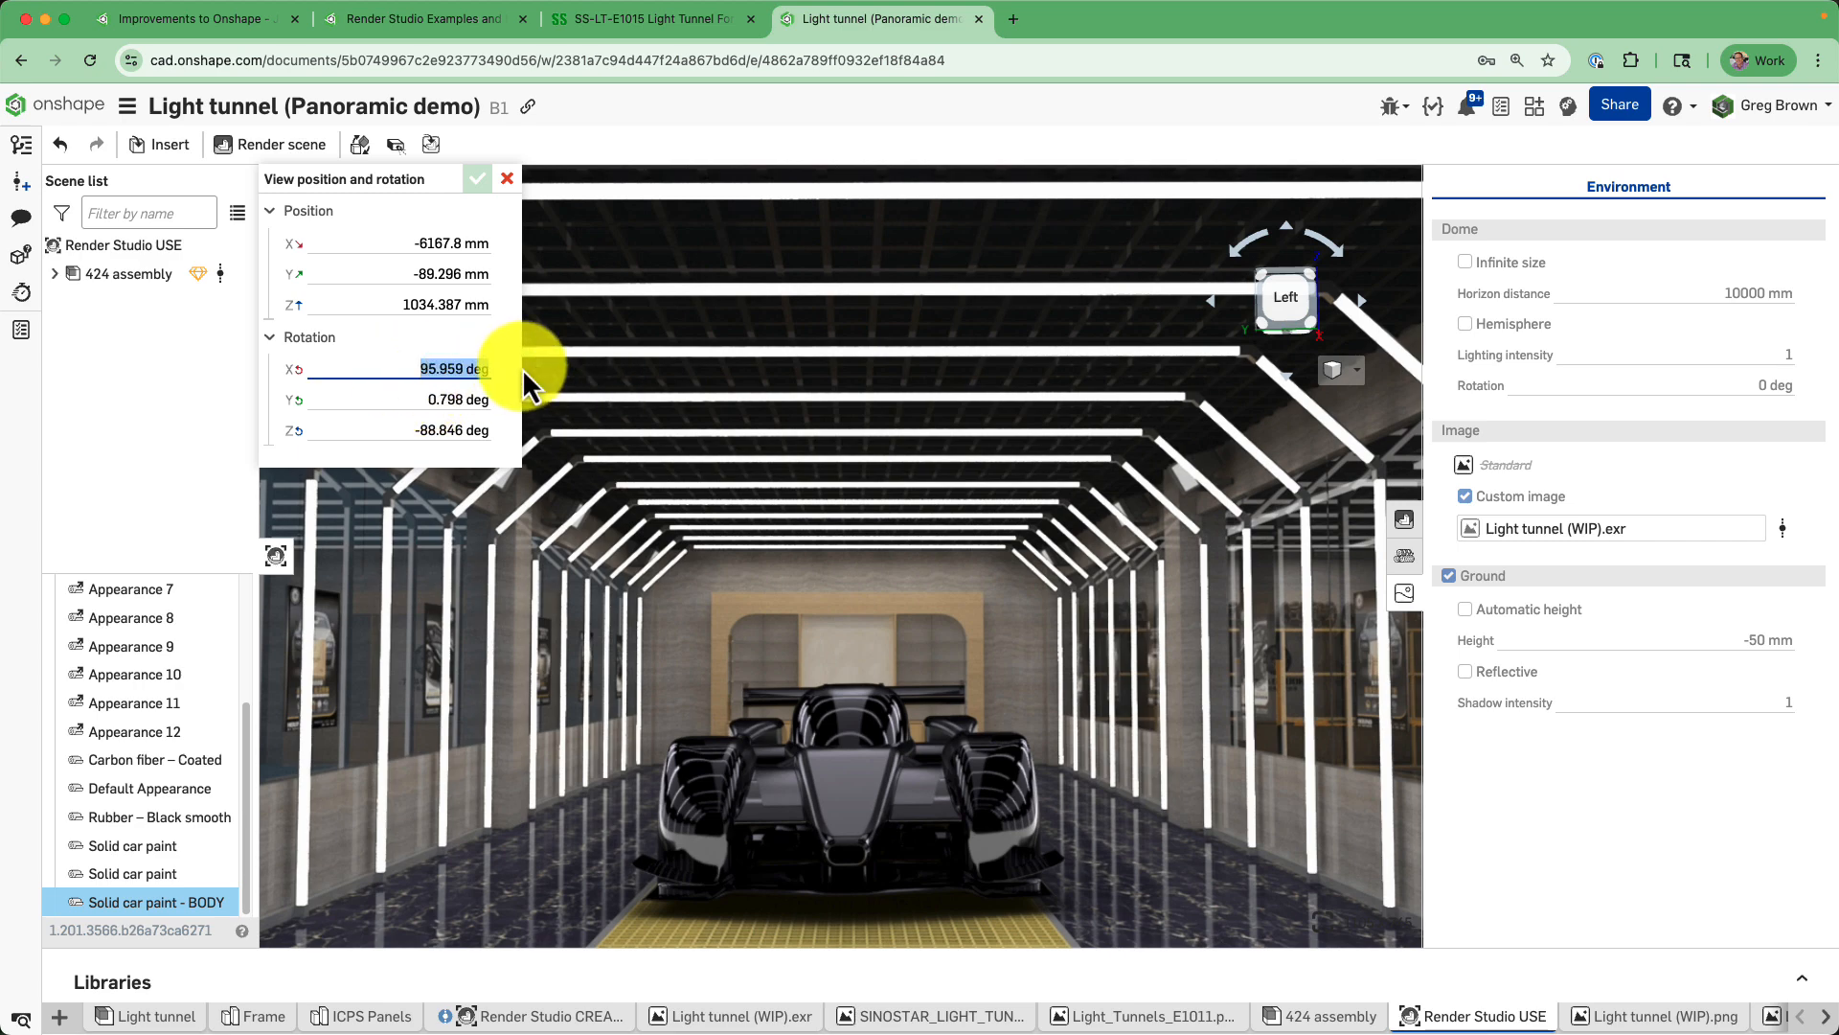
pyautogui.write('90')
pyautogui.click(404, 430)
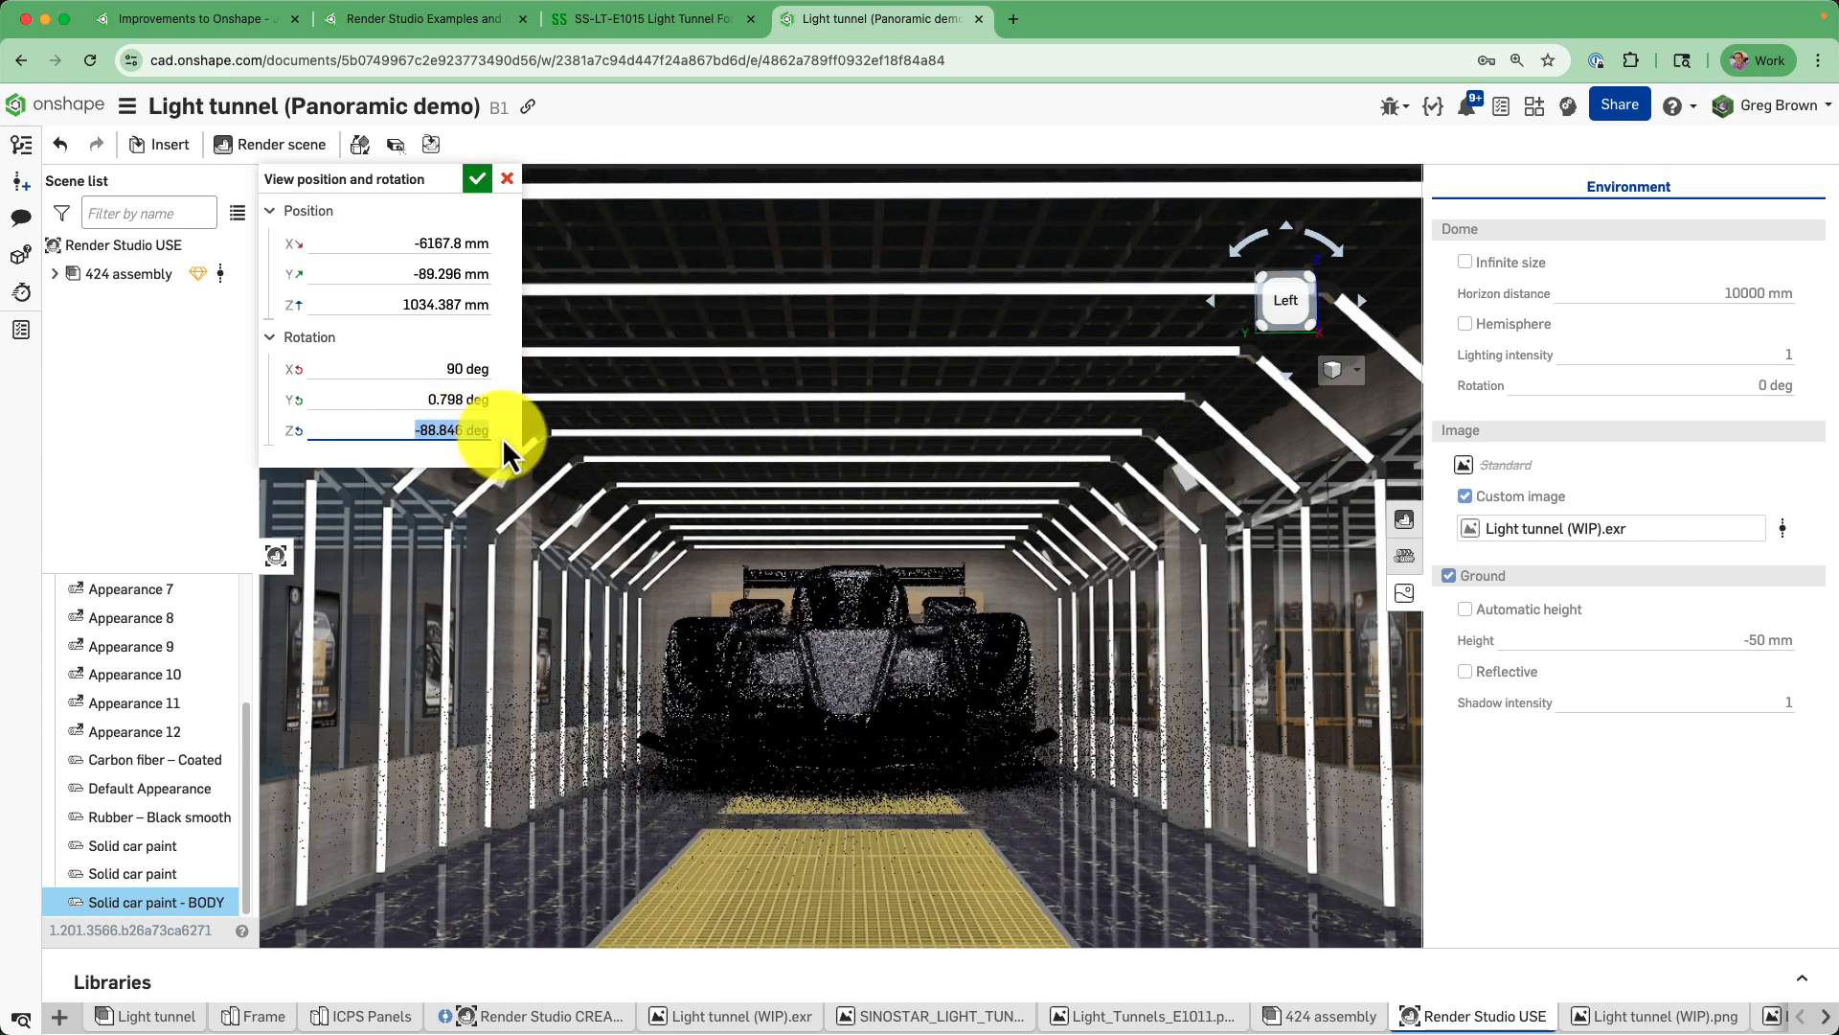
pyautogui.press('BackSpace')
pyautogui.write('-90')
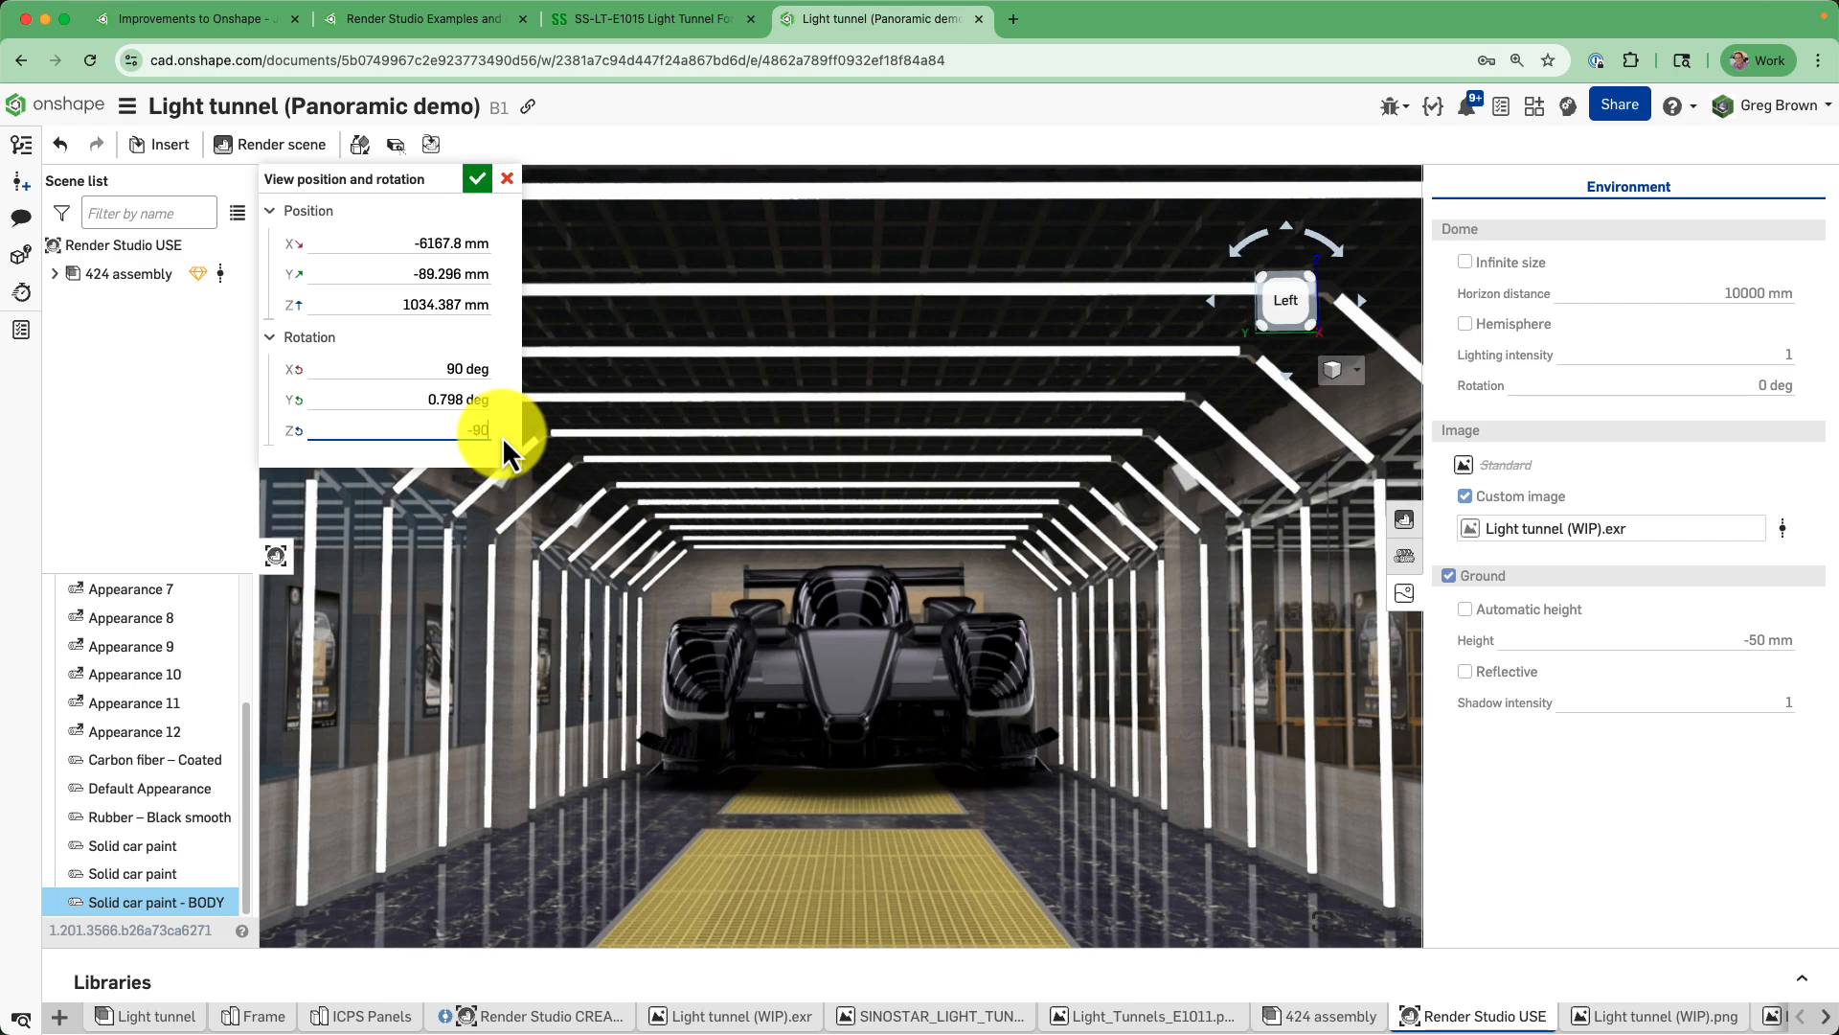
pyautogui.click(394, 399)
pyautogui.write('0')
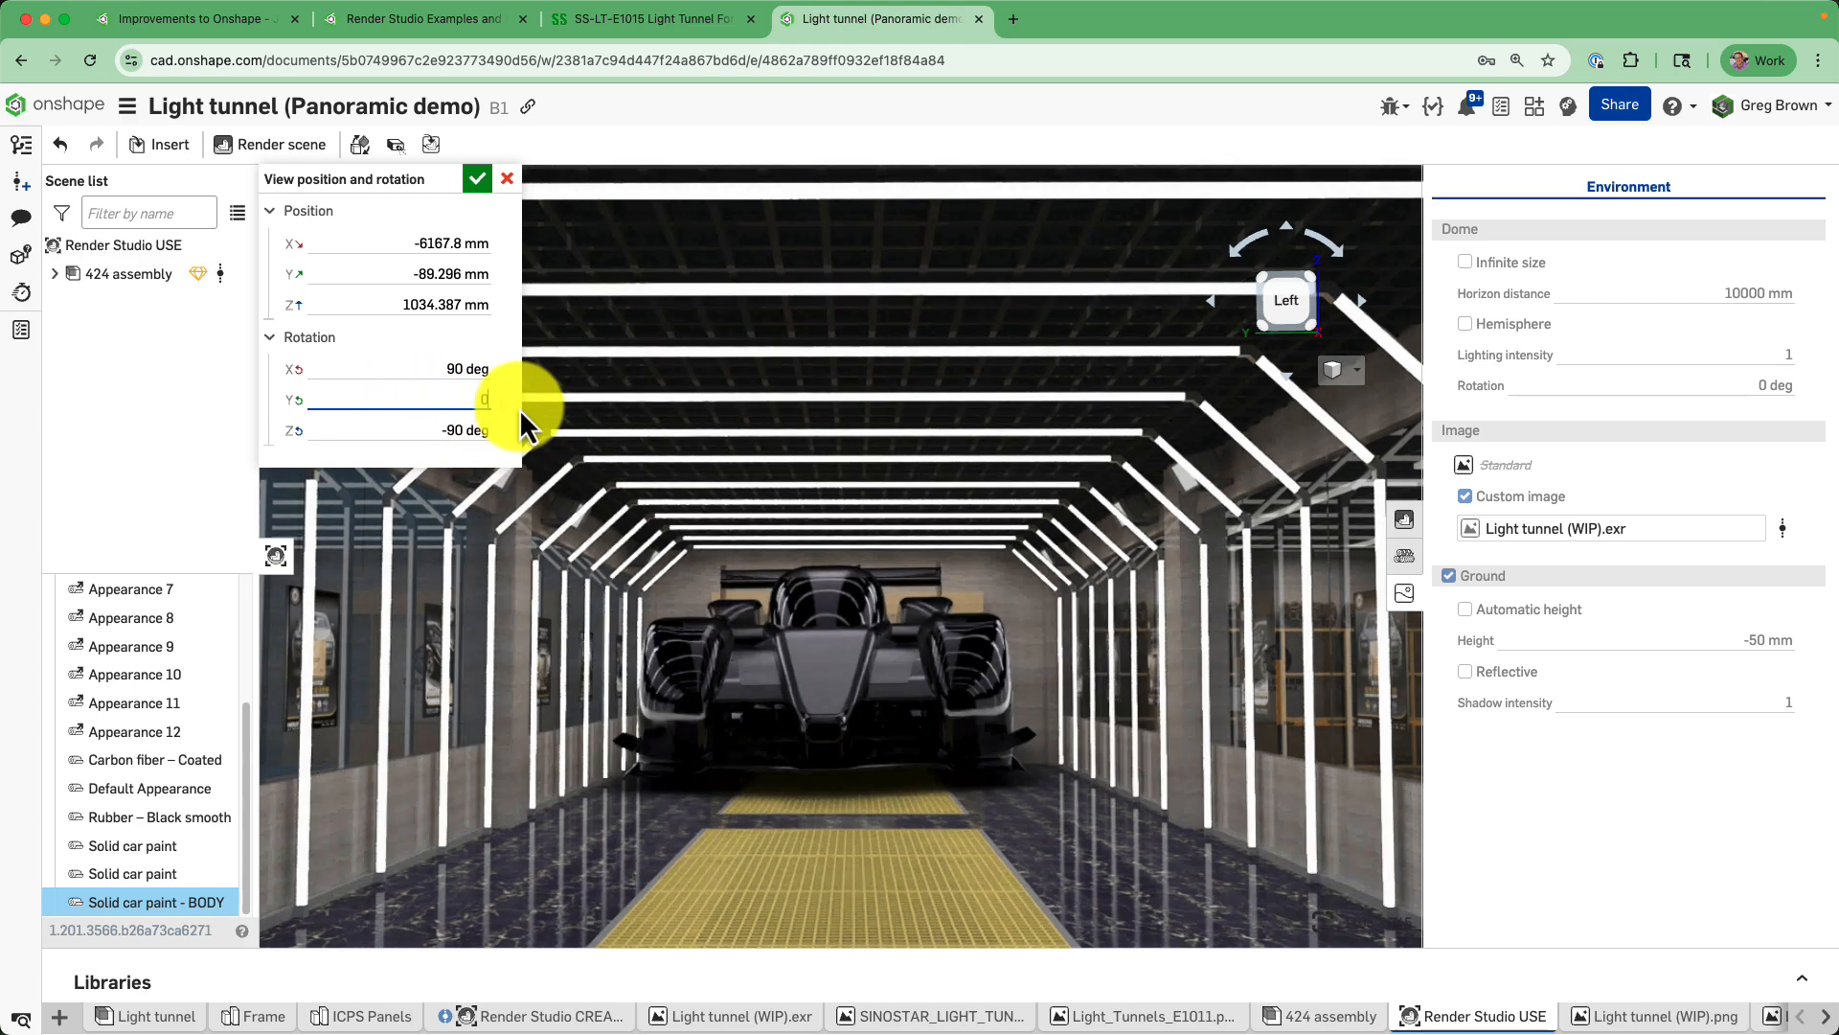
pyautogui.press('Return')
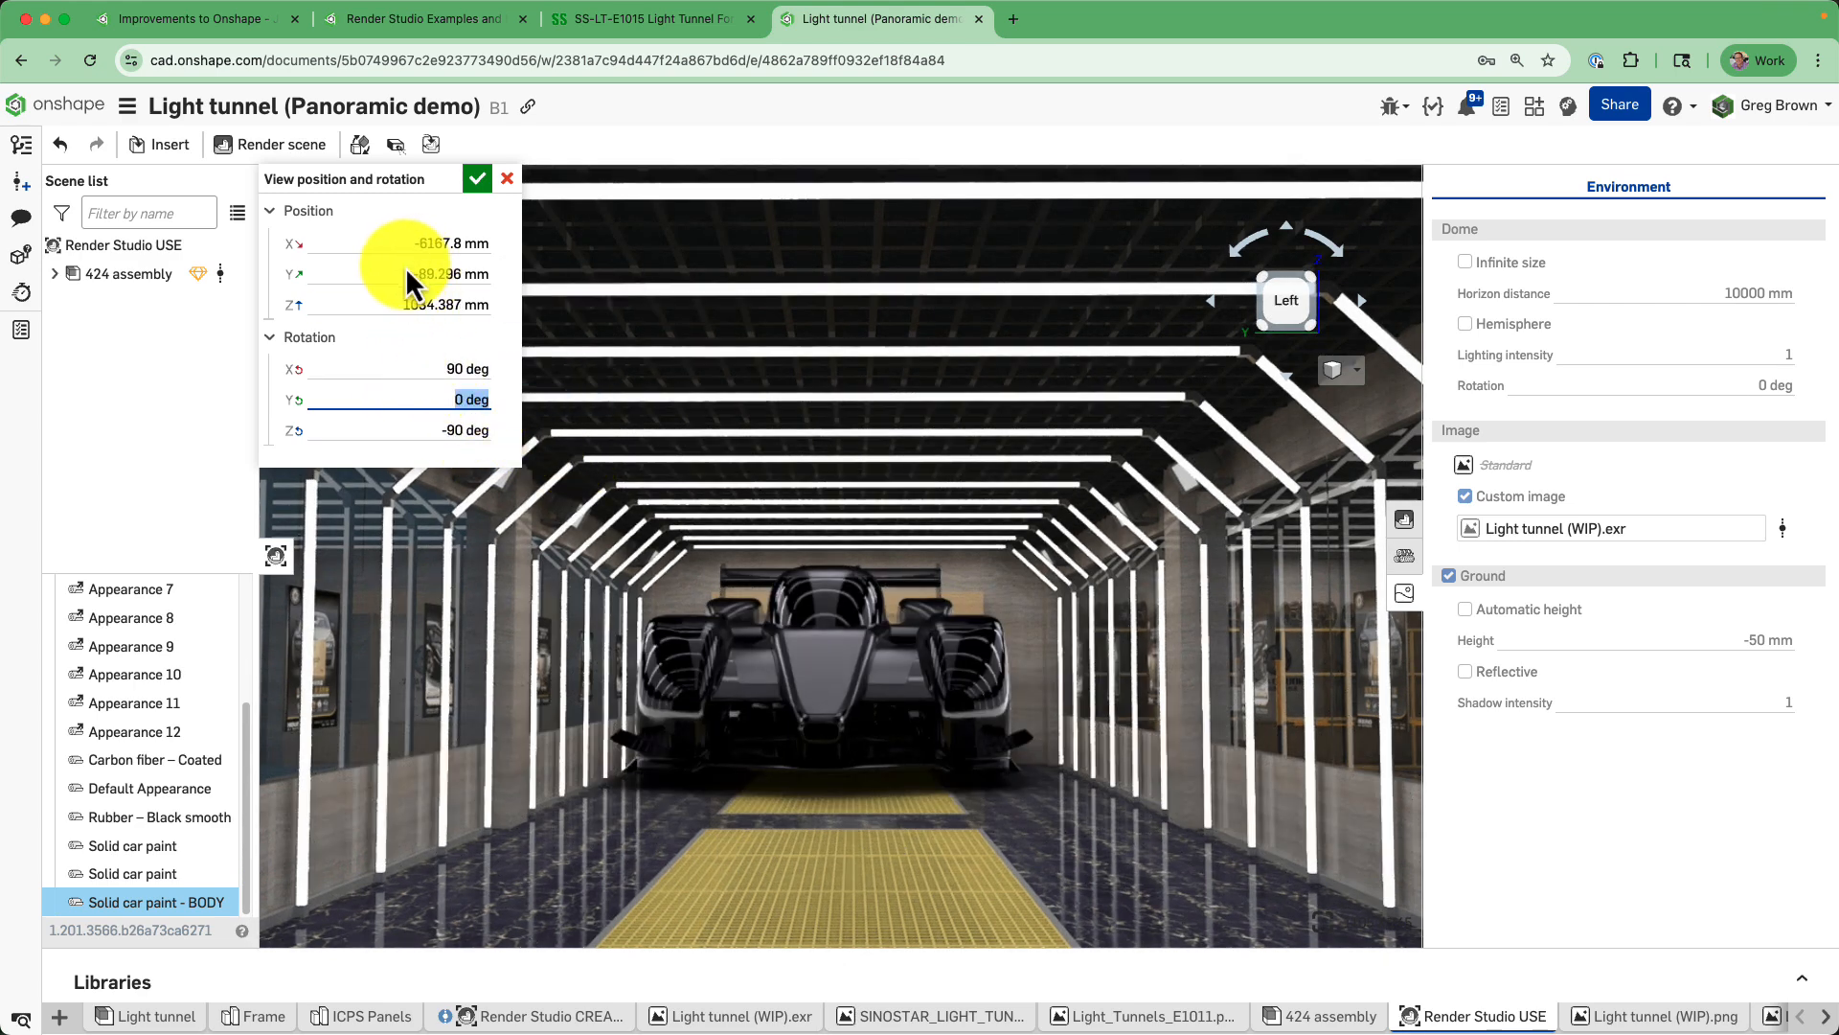
# Move the camera closer to the car and set its Y position to 0 mm.
pyautogui.scroll(5, 667, 567)
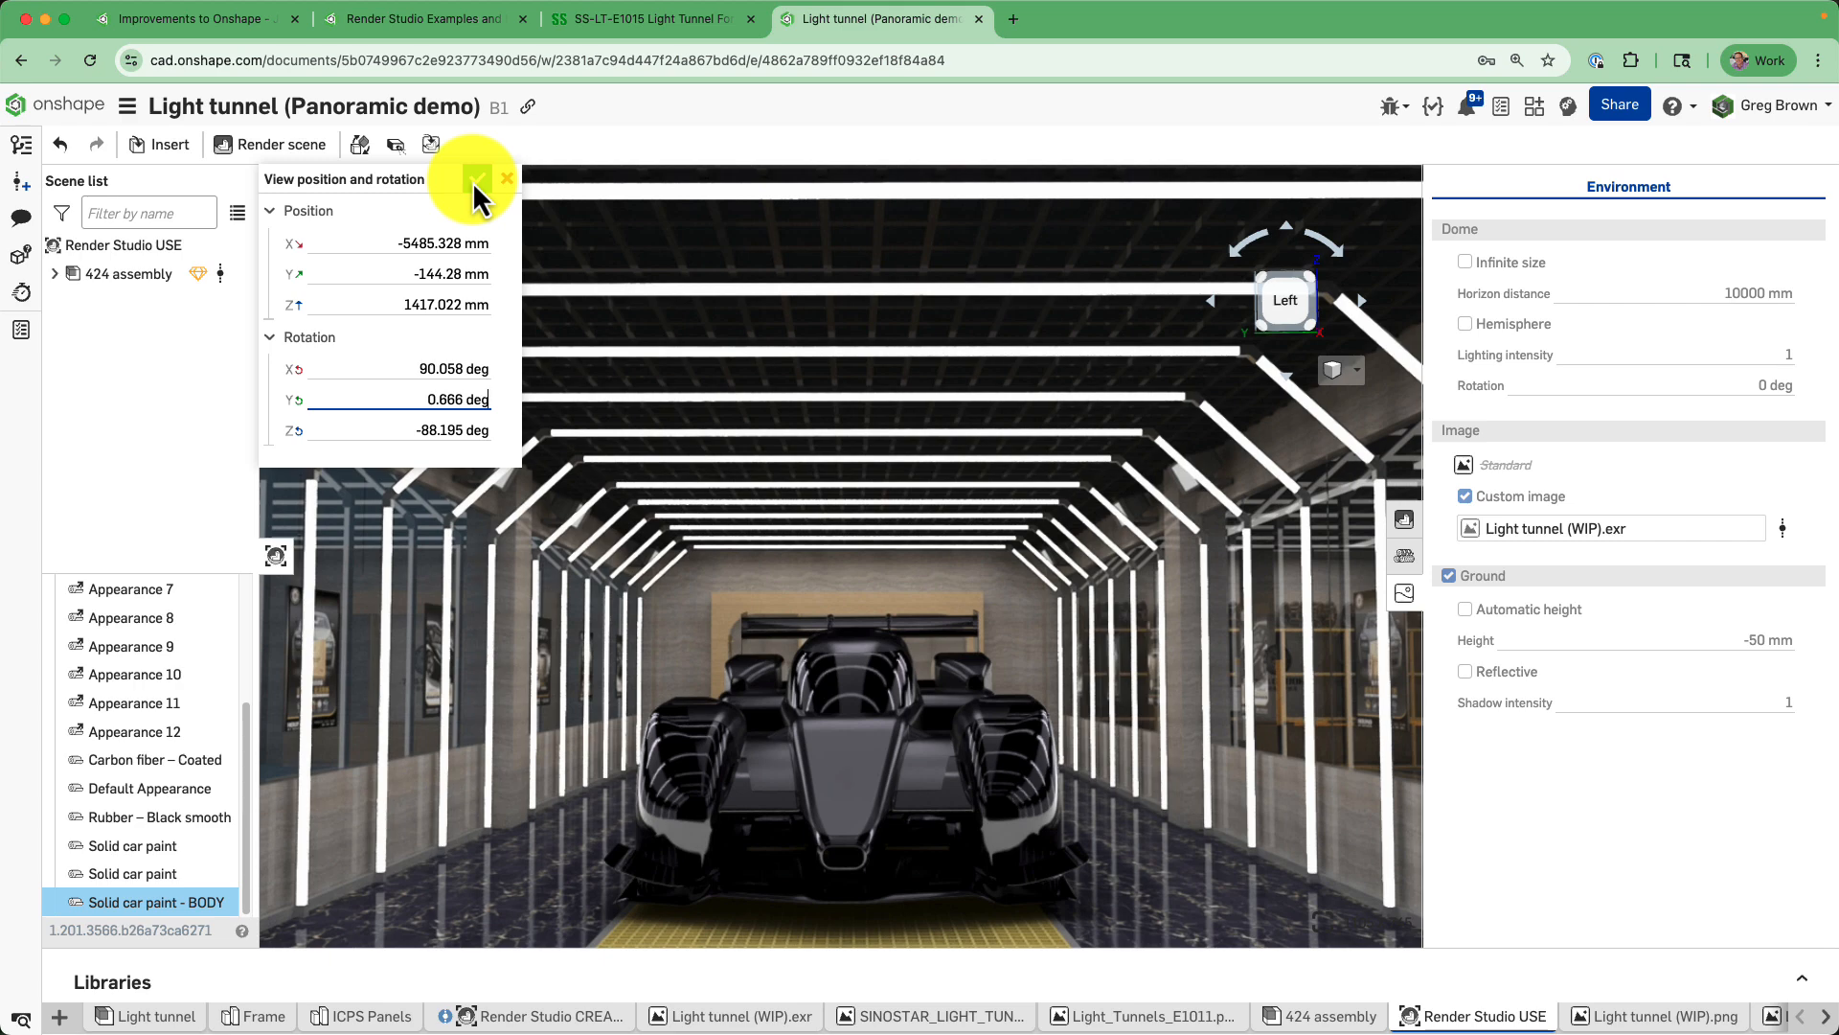
pyautogui.click(412, 275)
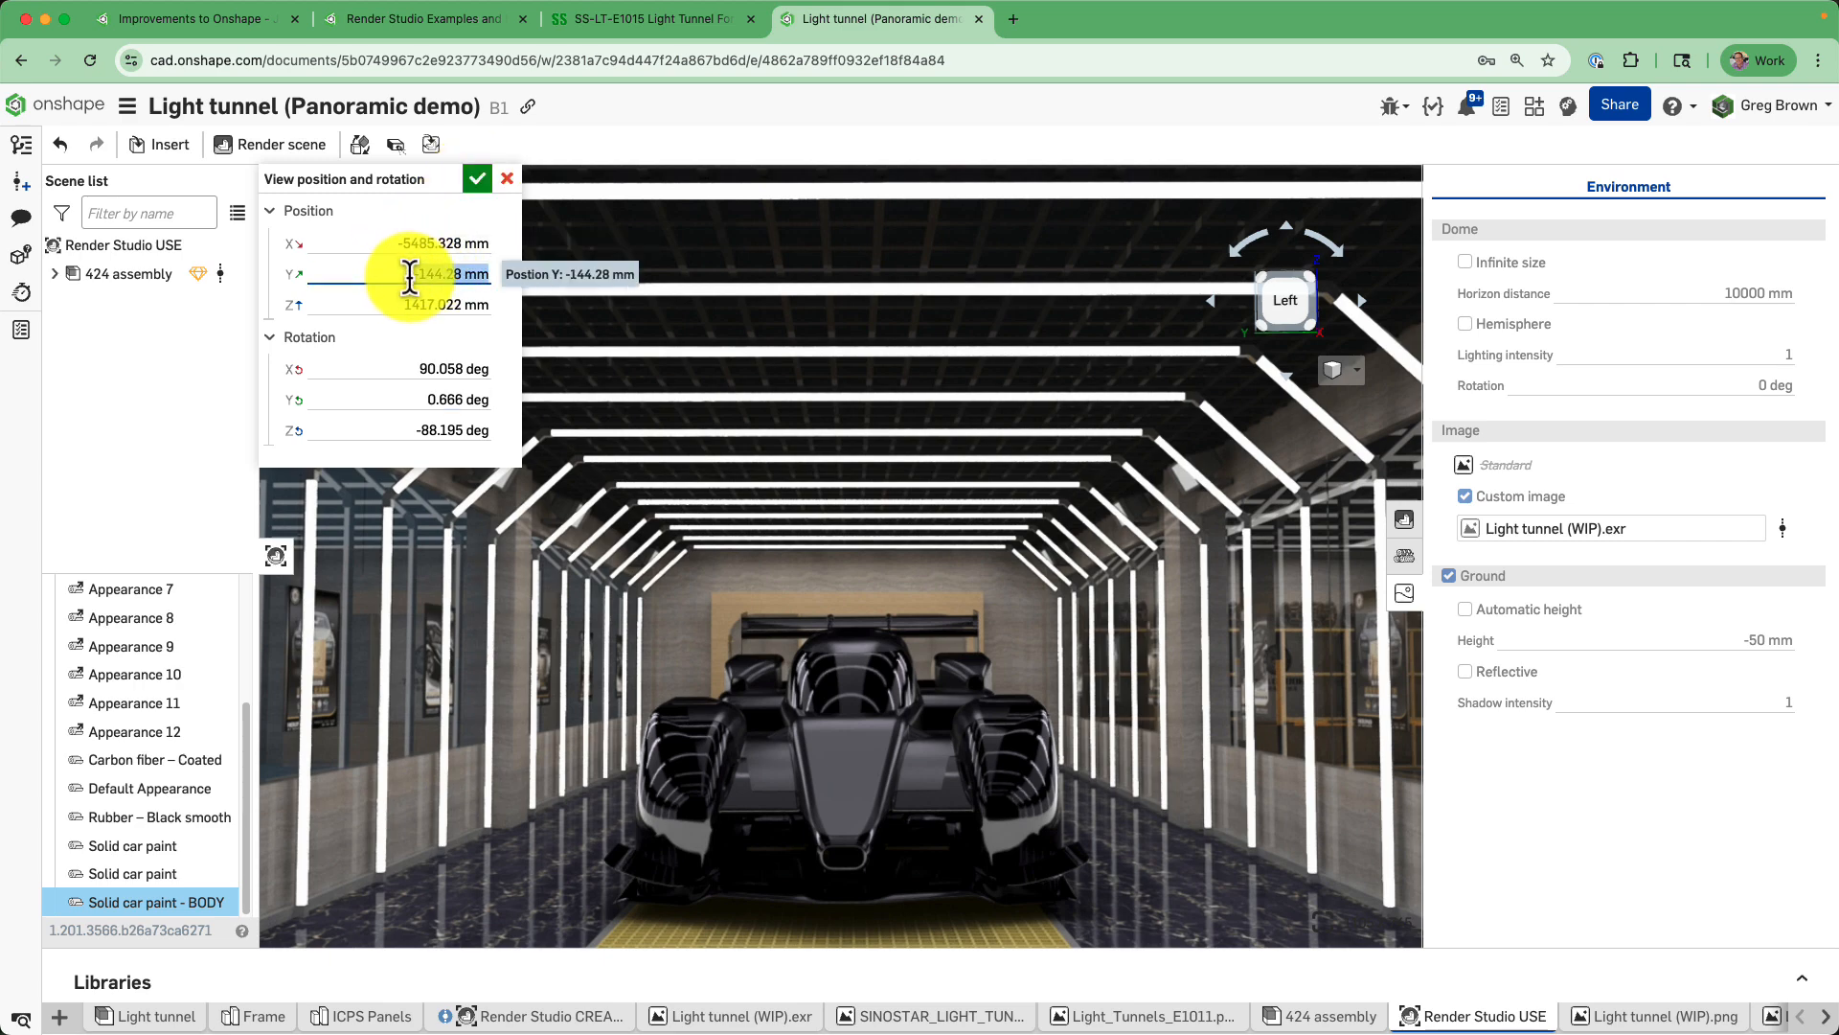
pyautogui.write('0')
pyautogui.press('Return')
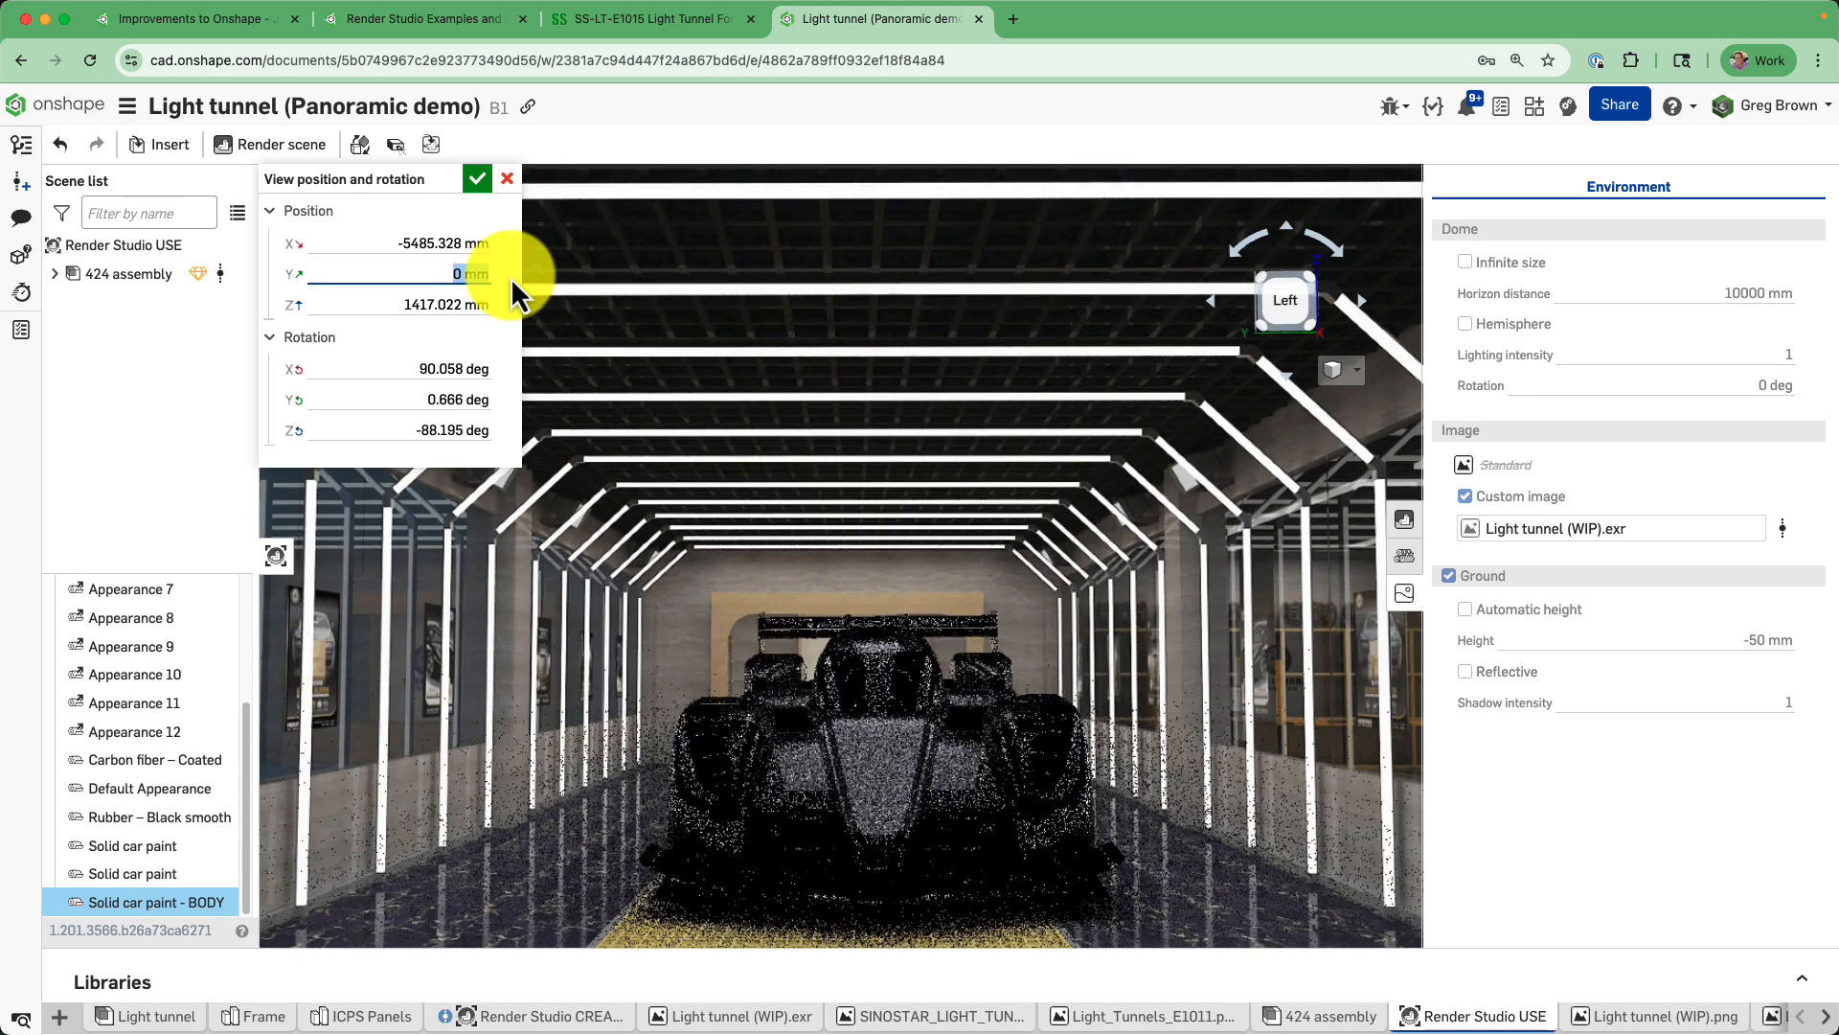
pyautogui.click(477, 179)
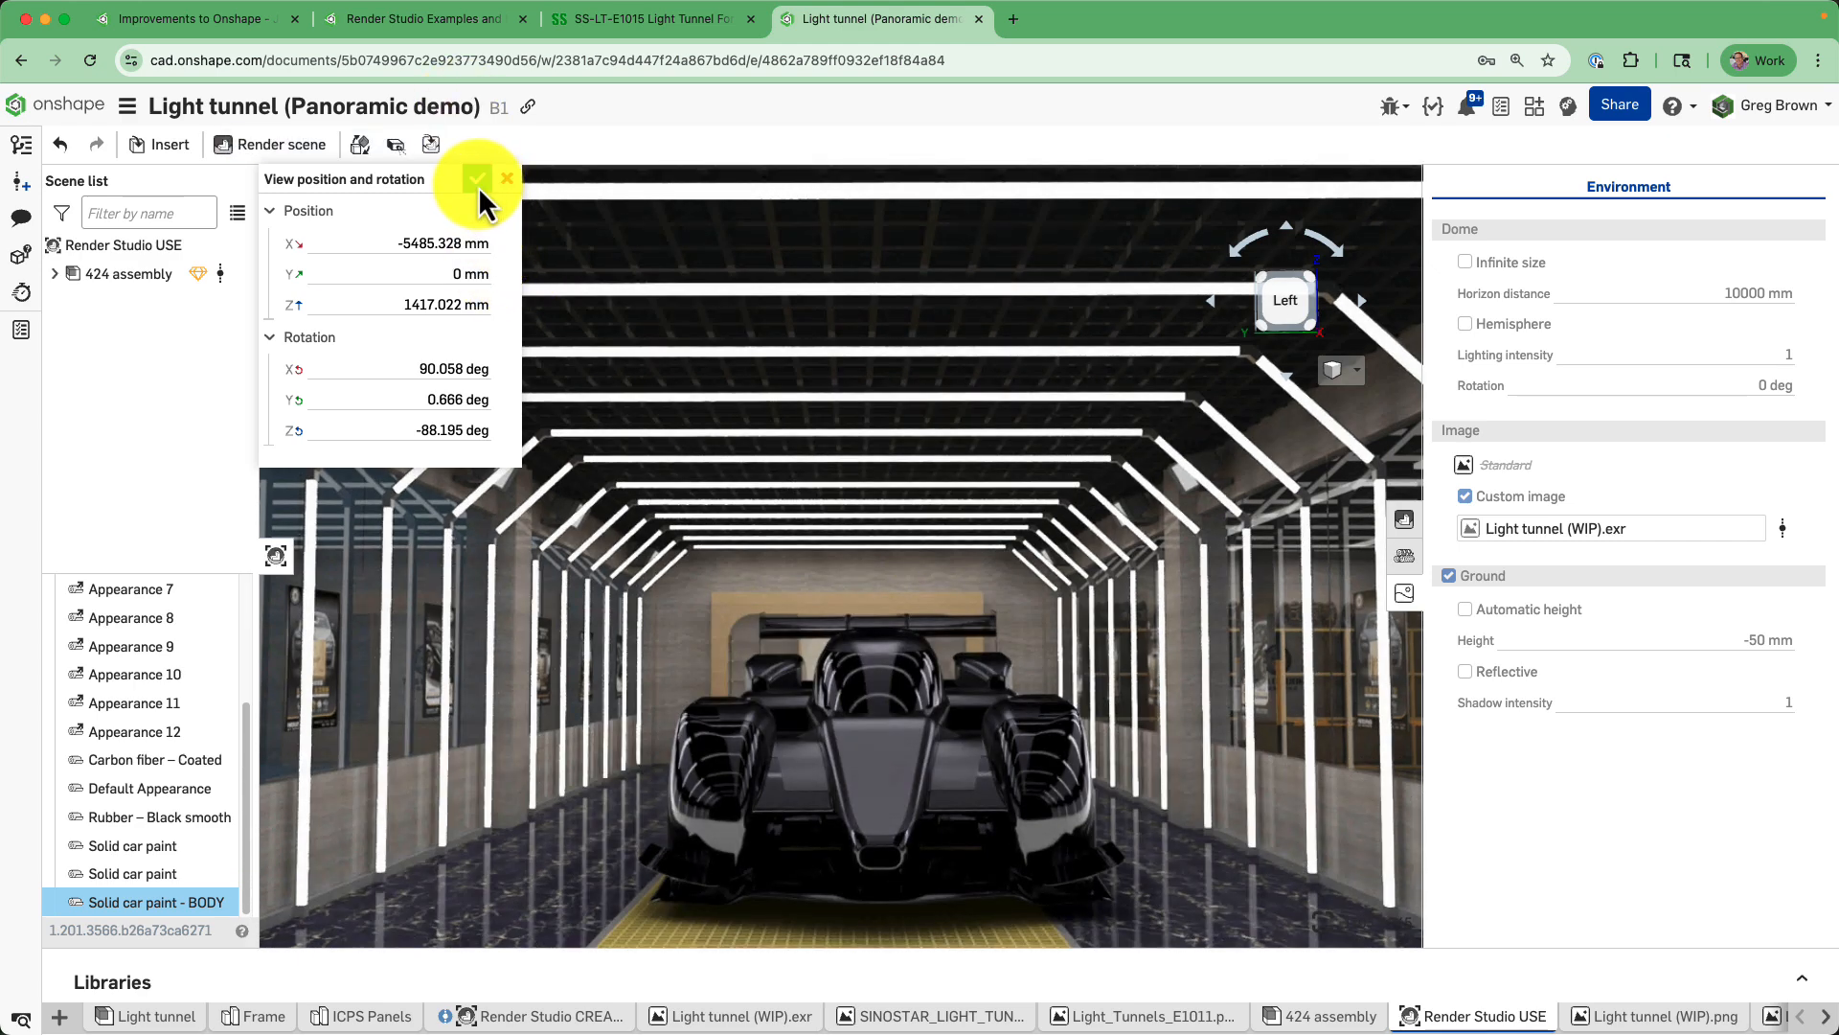
# Restore the named view "LT1" so the car lines up with the tunnel background.
pyautogui.click(1356, 371)
pyautogui.click(1284, 475)
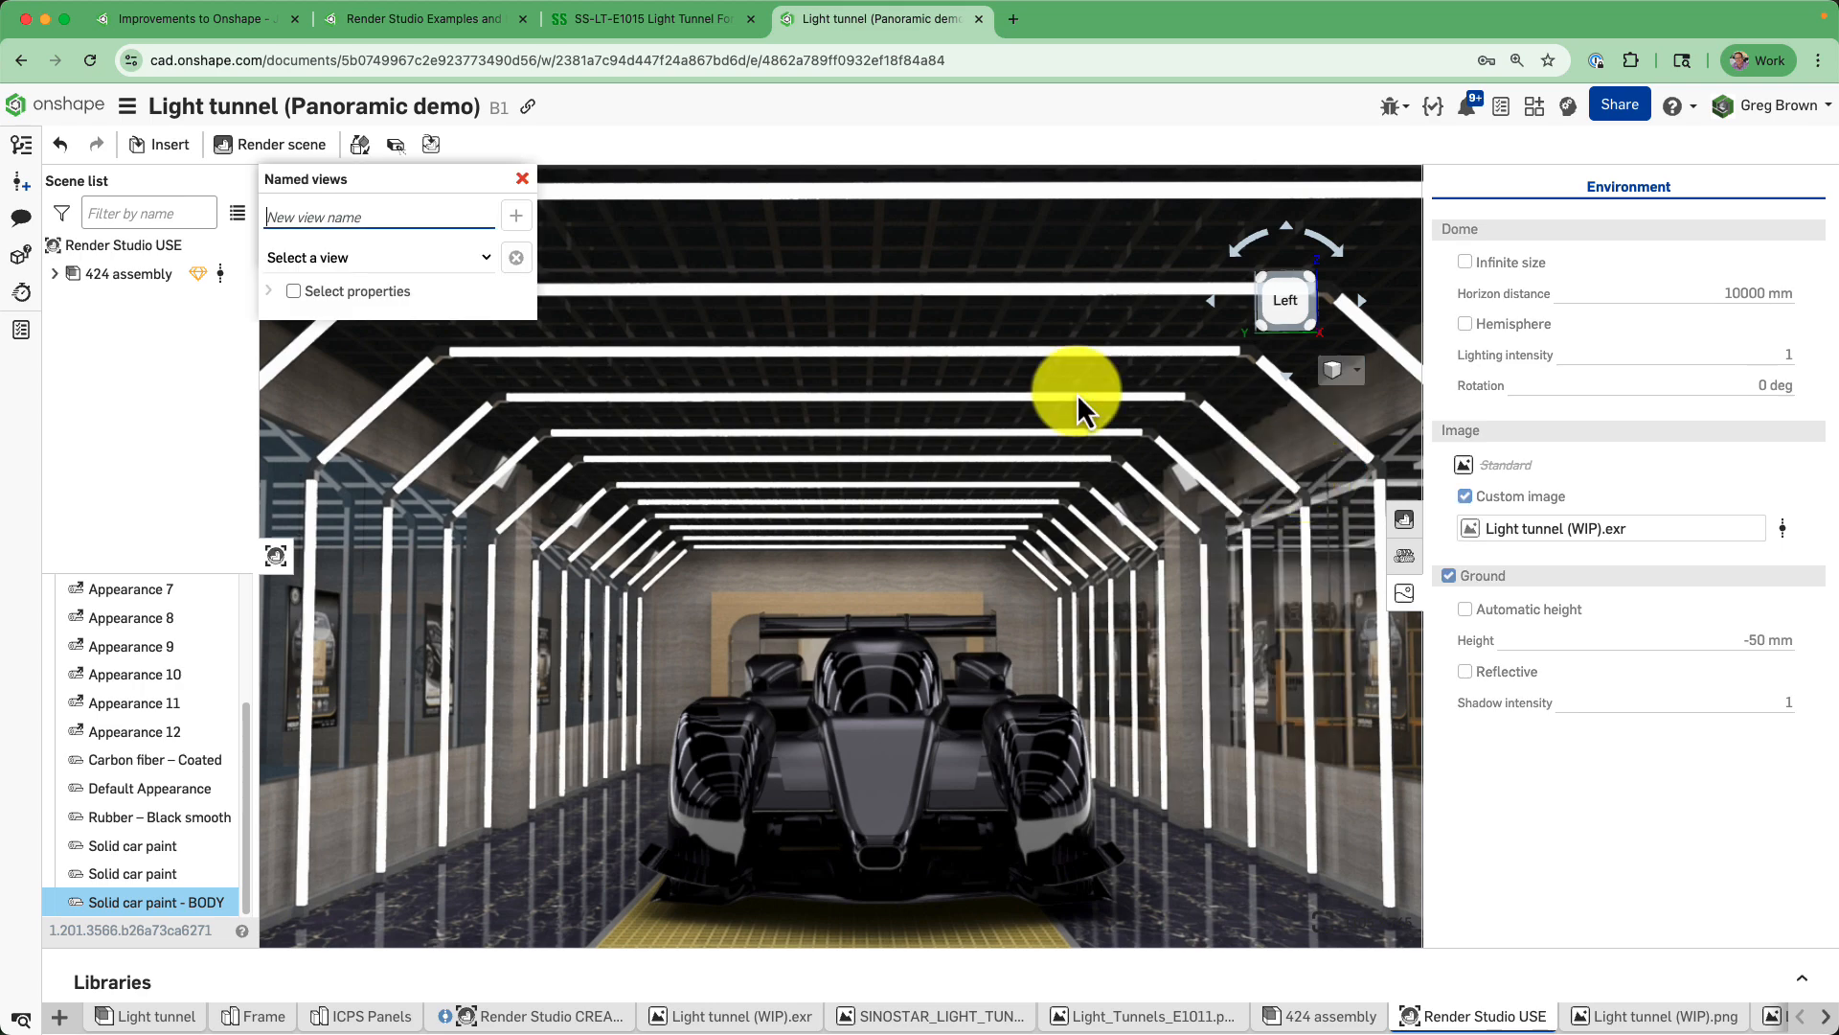
pyautogui.click(393, 259)
pyautogui.click(368, 297)
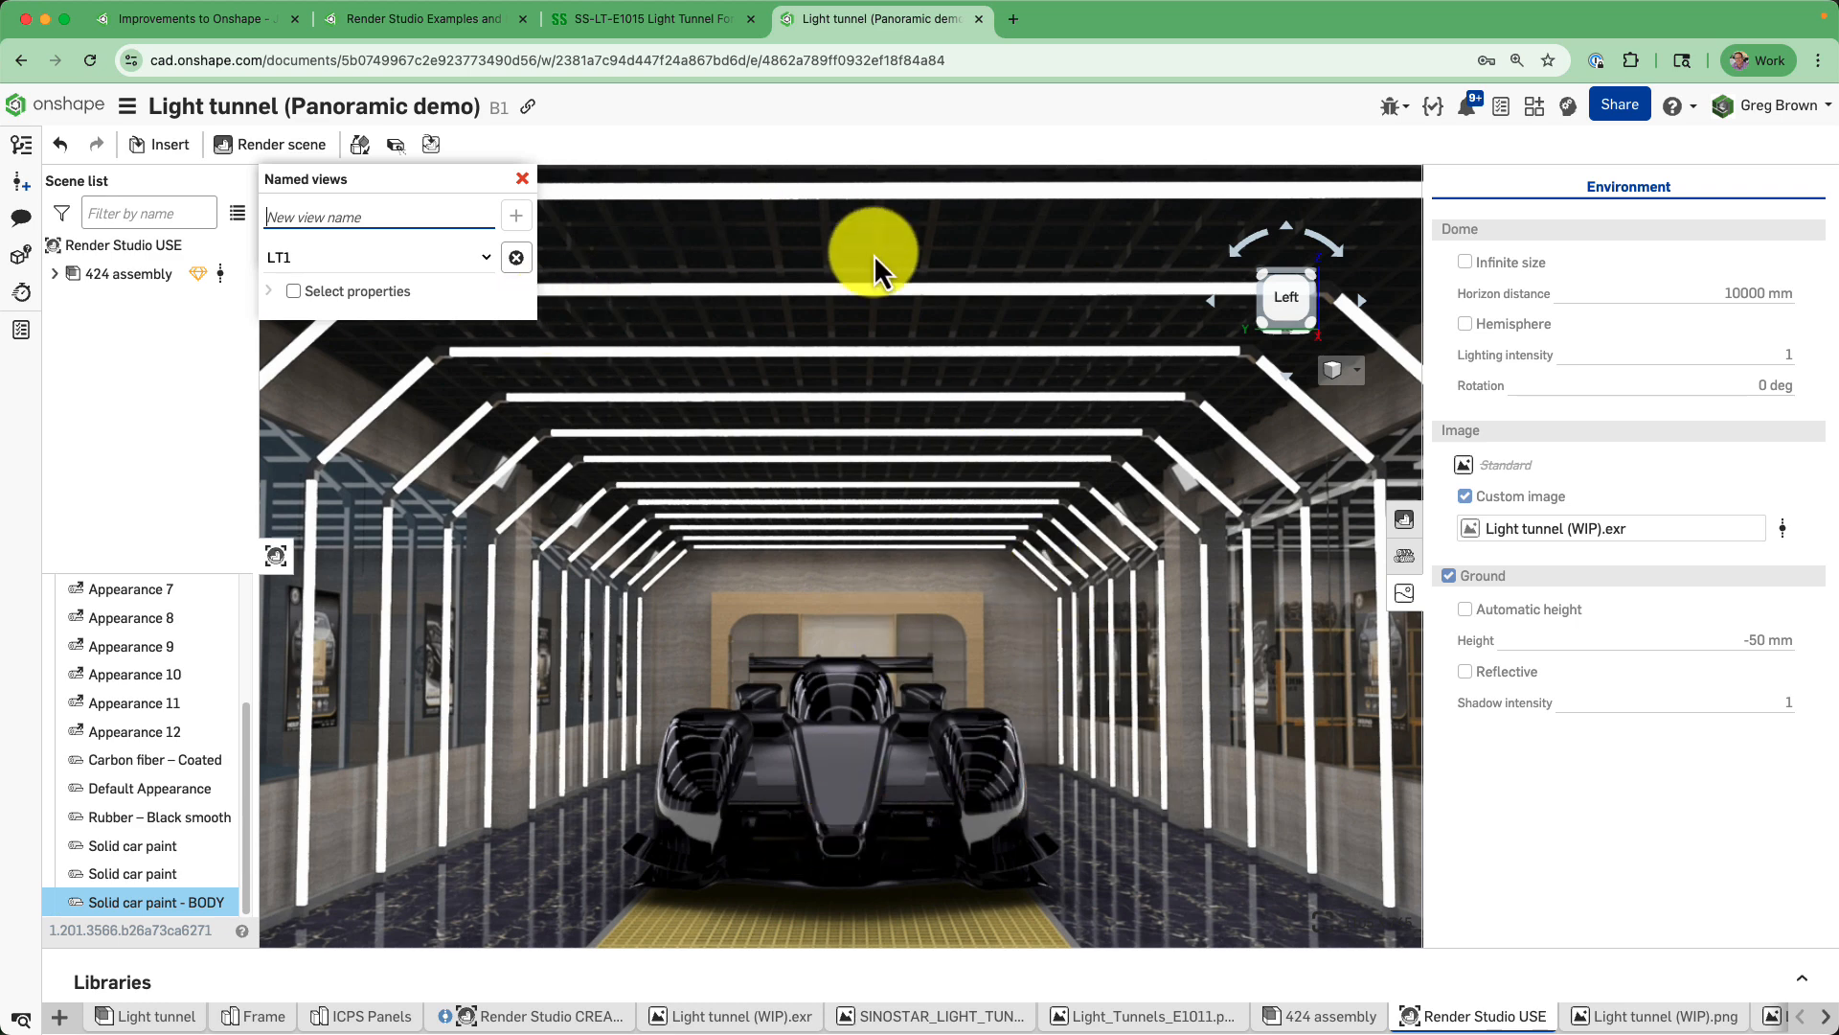
pyautogui.click(522, 179)
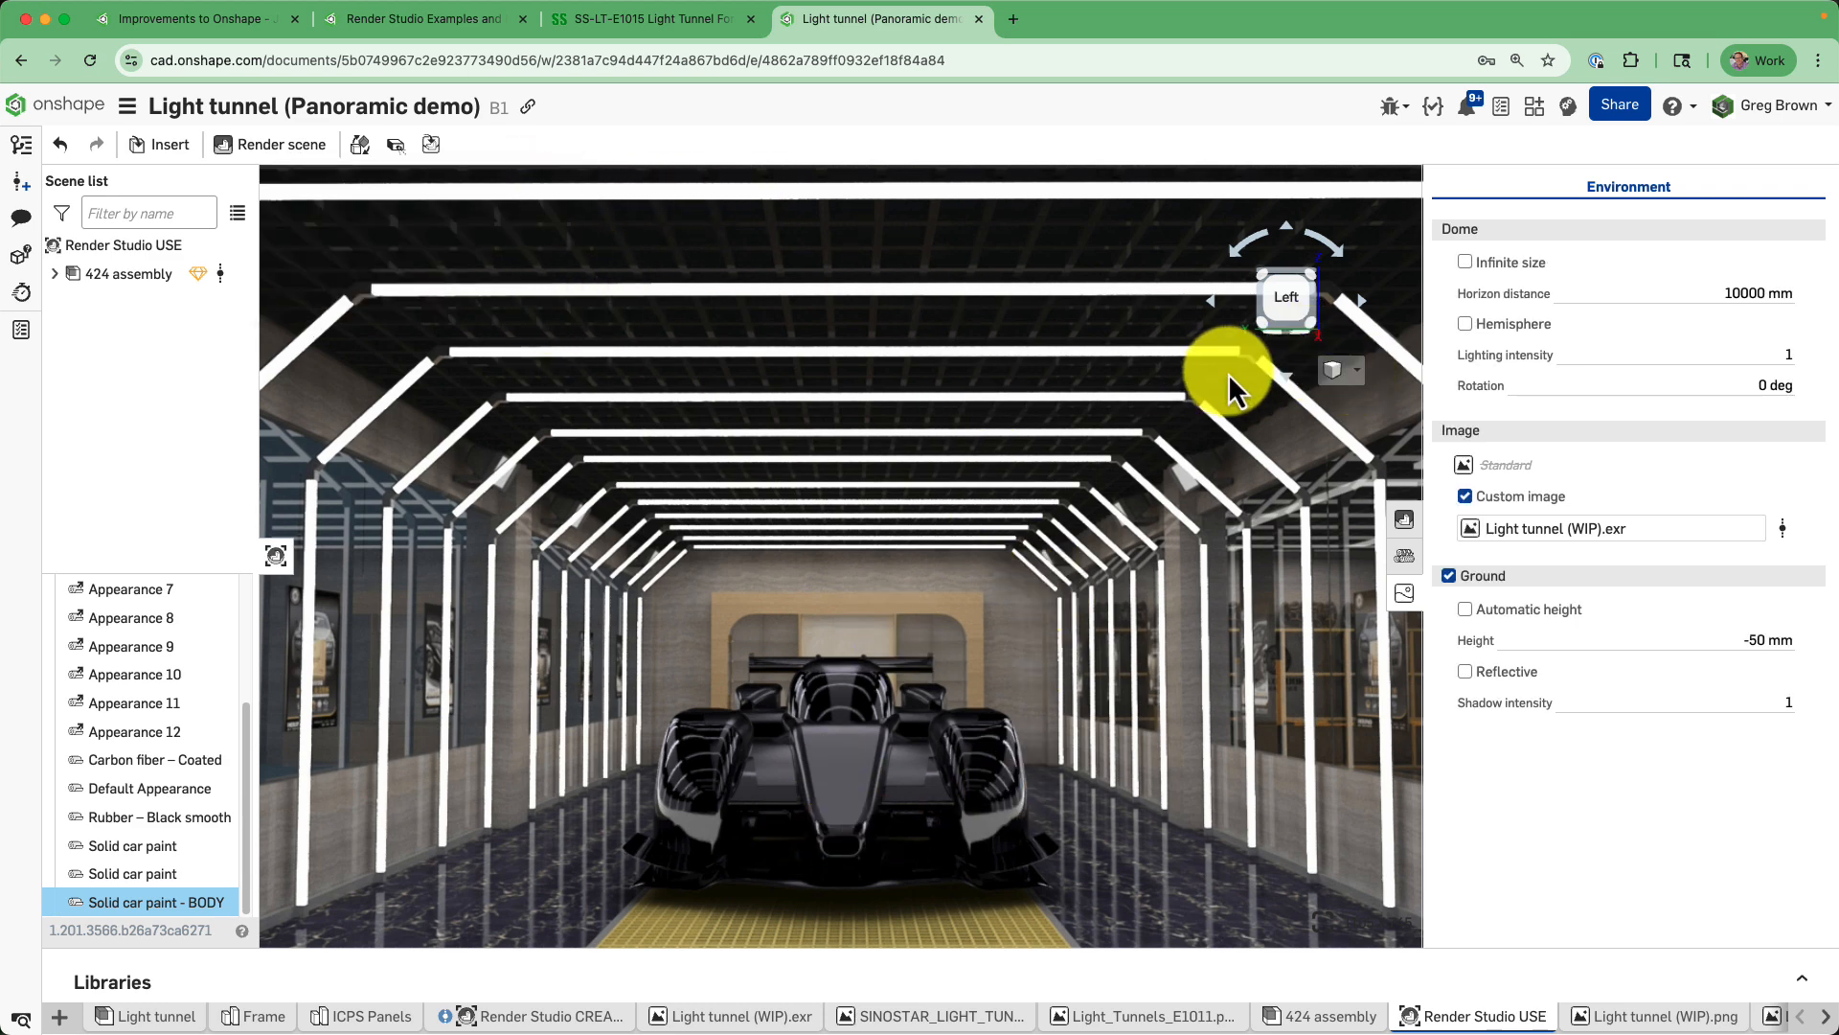
# Review the camera position and rotation values of the restored view.
pyautogui.click(1365, 379)
pyautogui.click(1293, 587)
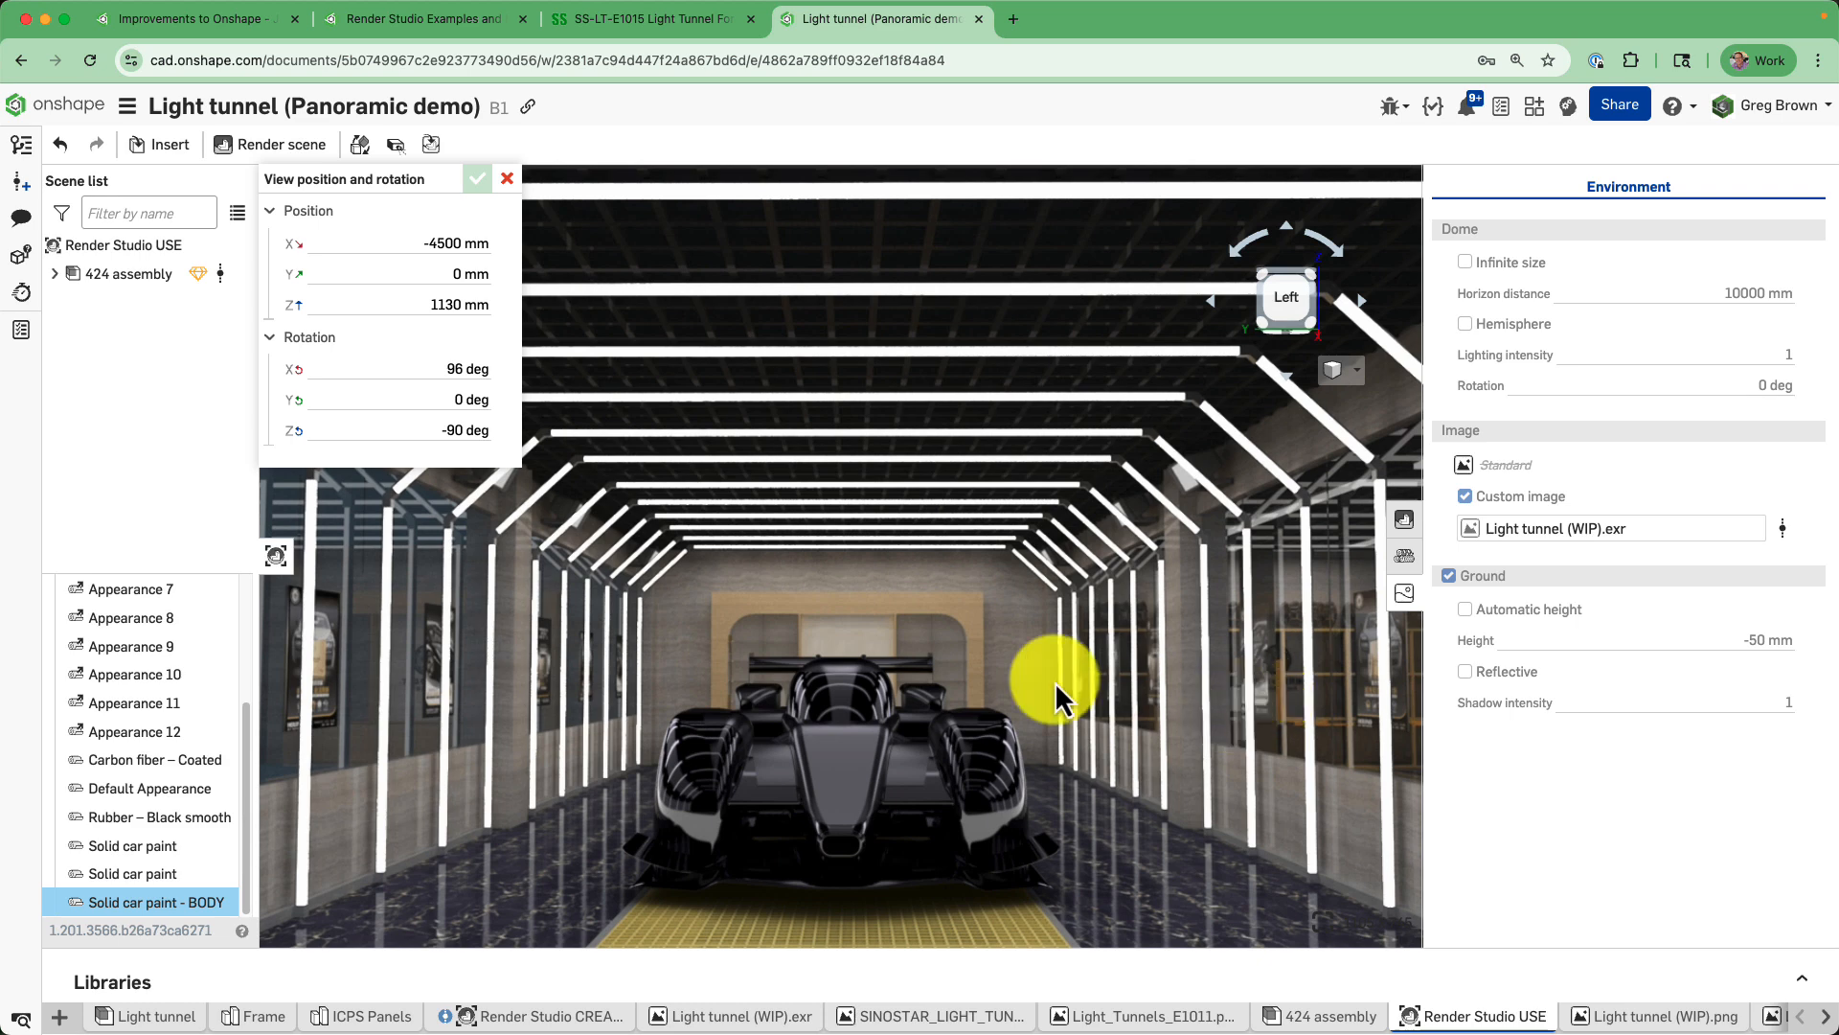
pyautogui.click(503, 182)
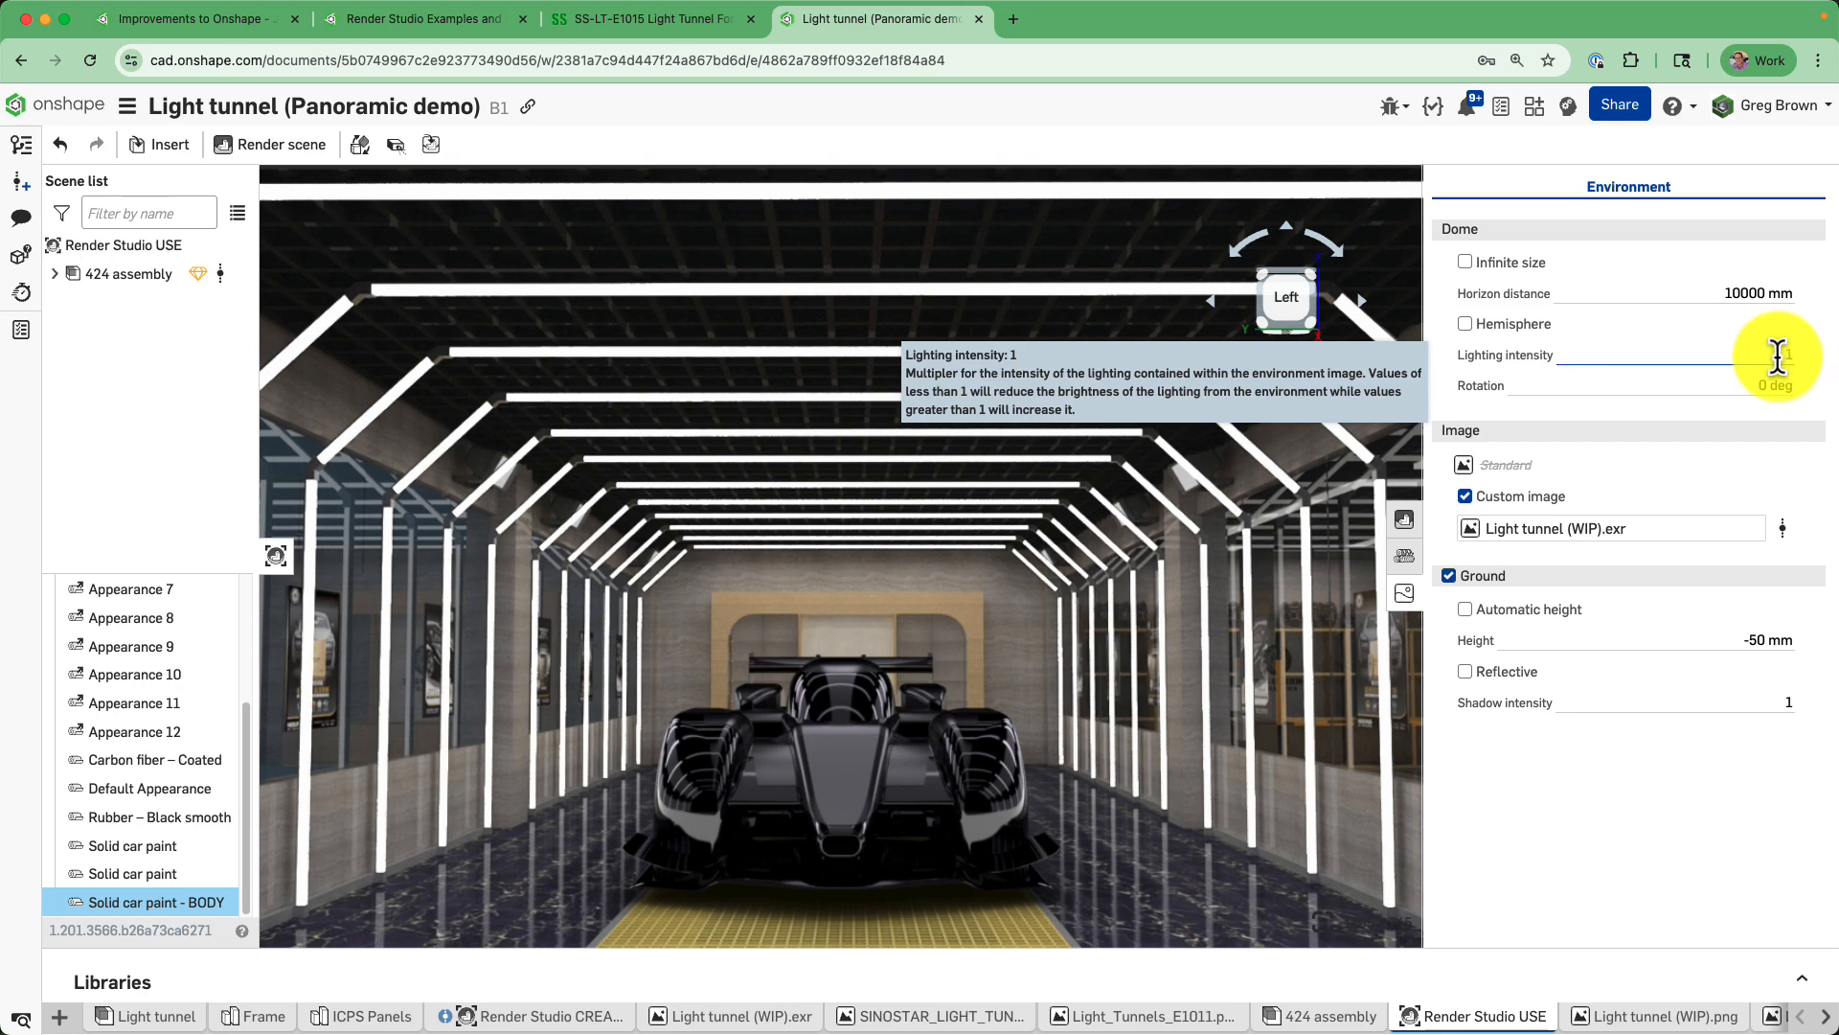
# Try an infinite dome size and a lower lighting intensity for the environment, returning each to its original setting.
pyautogui.click(1466, 263)
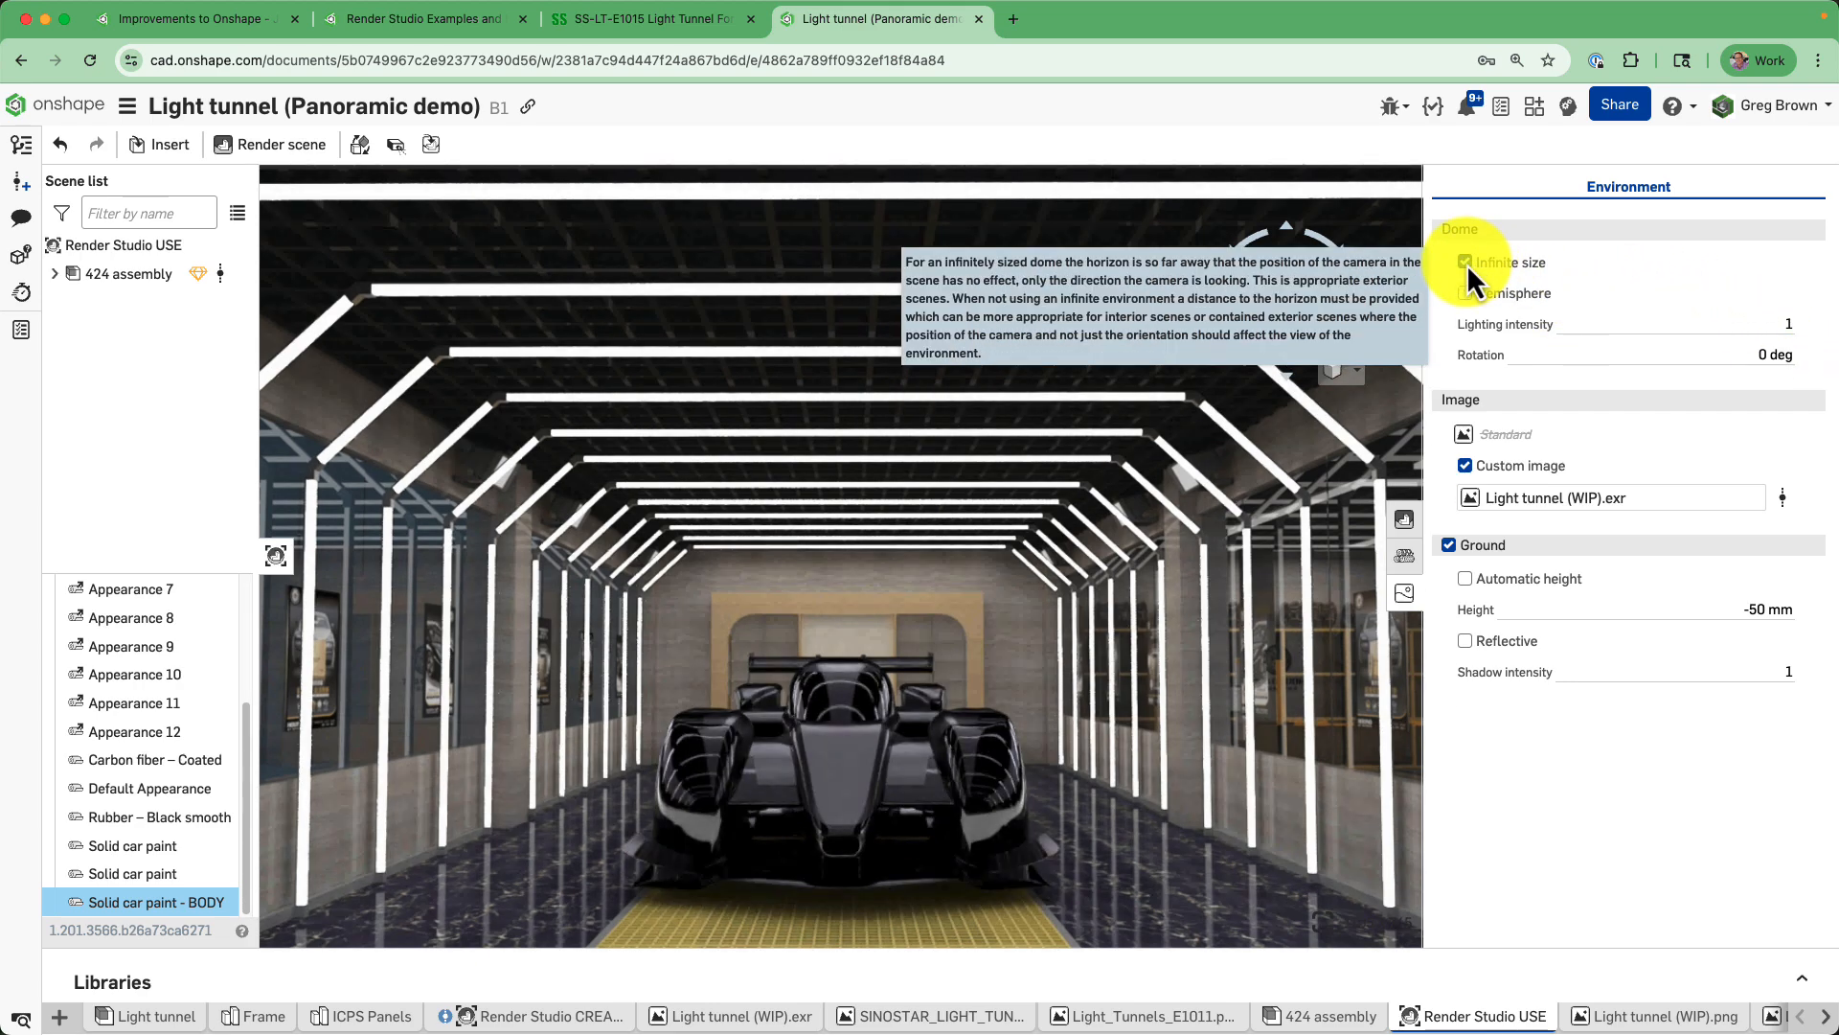
pyautogui.click(1465, 263)
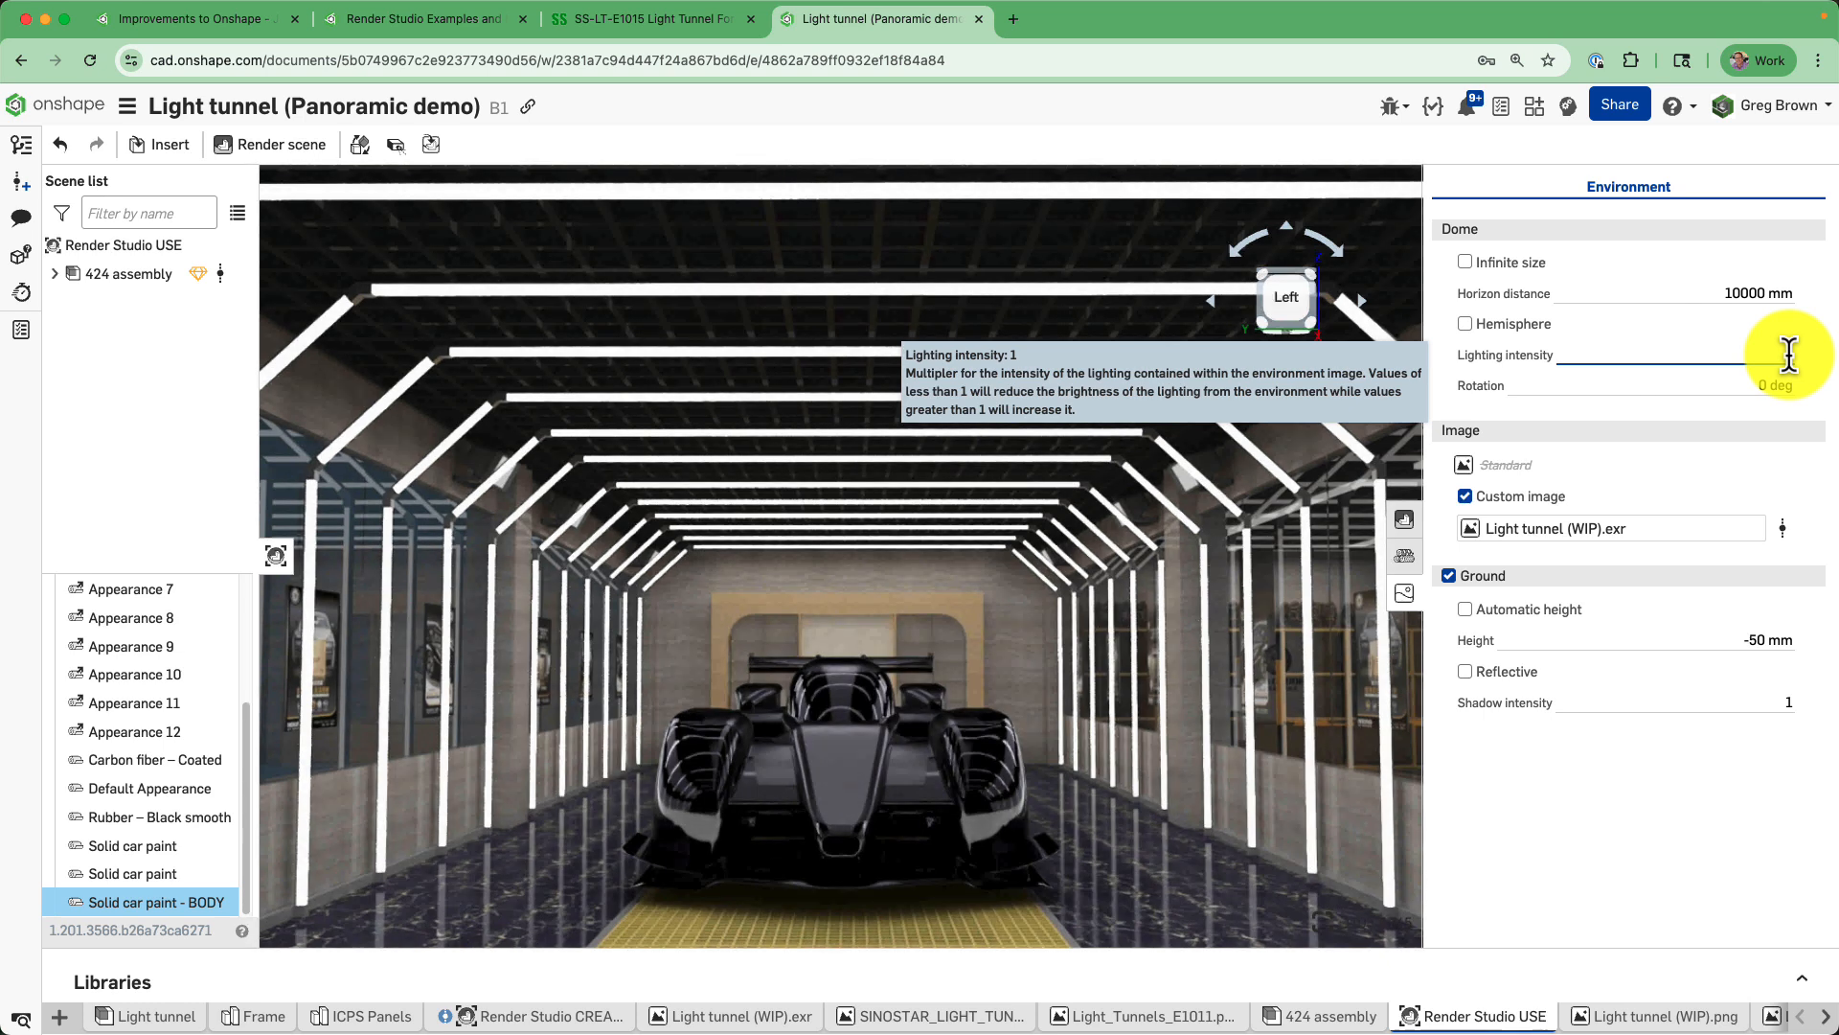
pyautogui.write('0.')
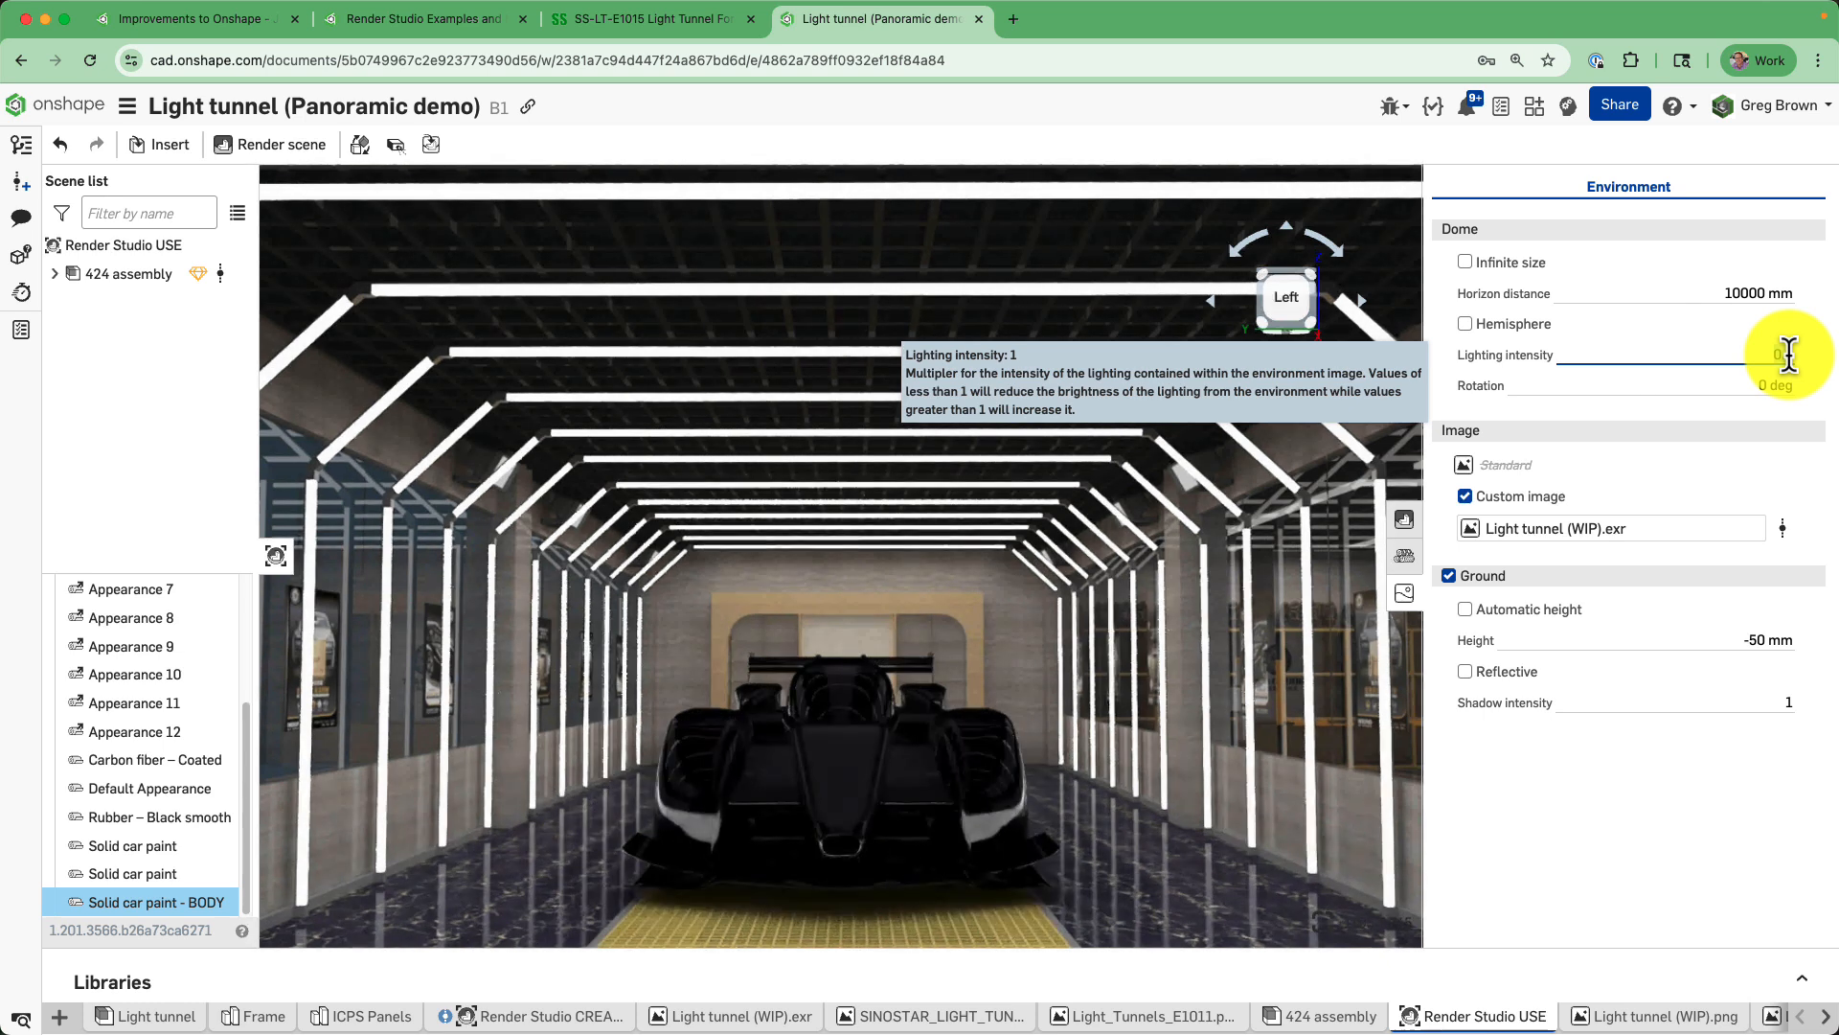
pyautogui.press('BackSpace')
pyautogui.press('BackSpace')
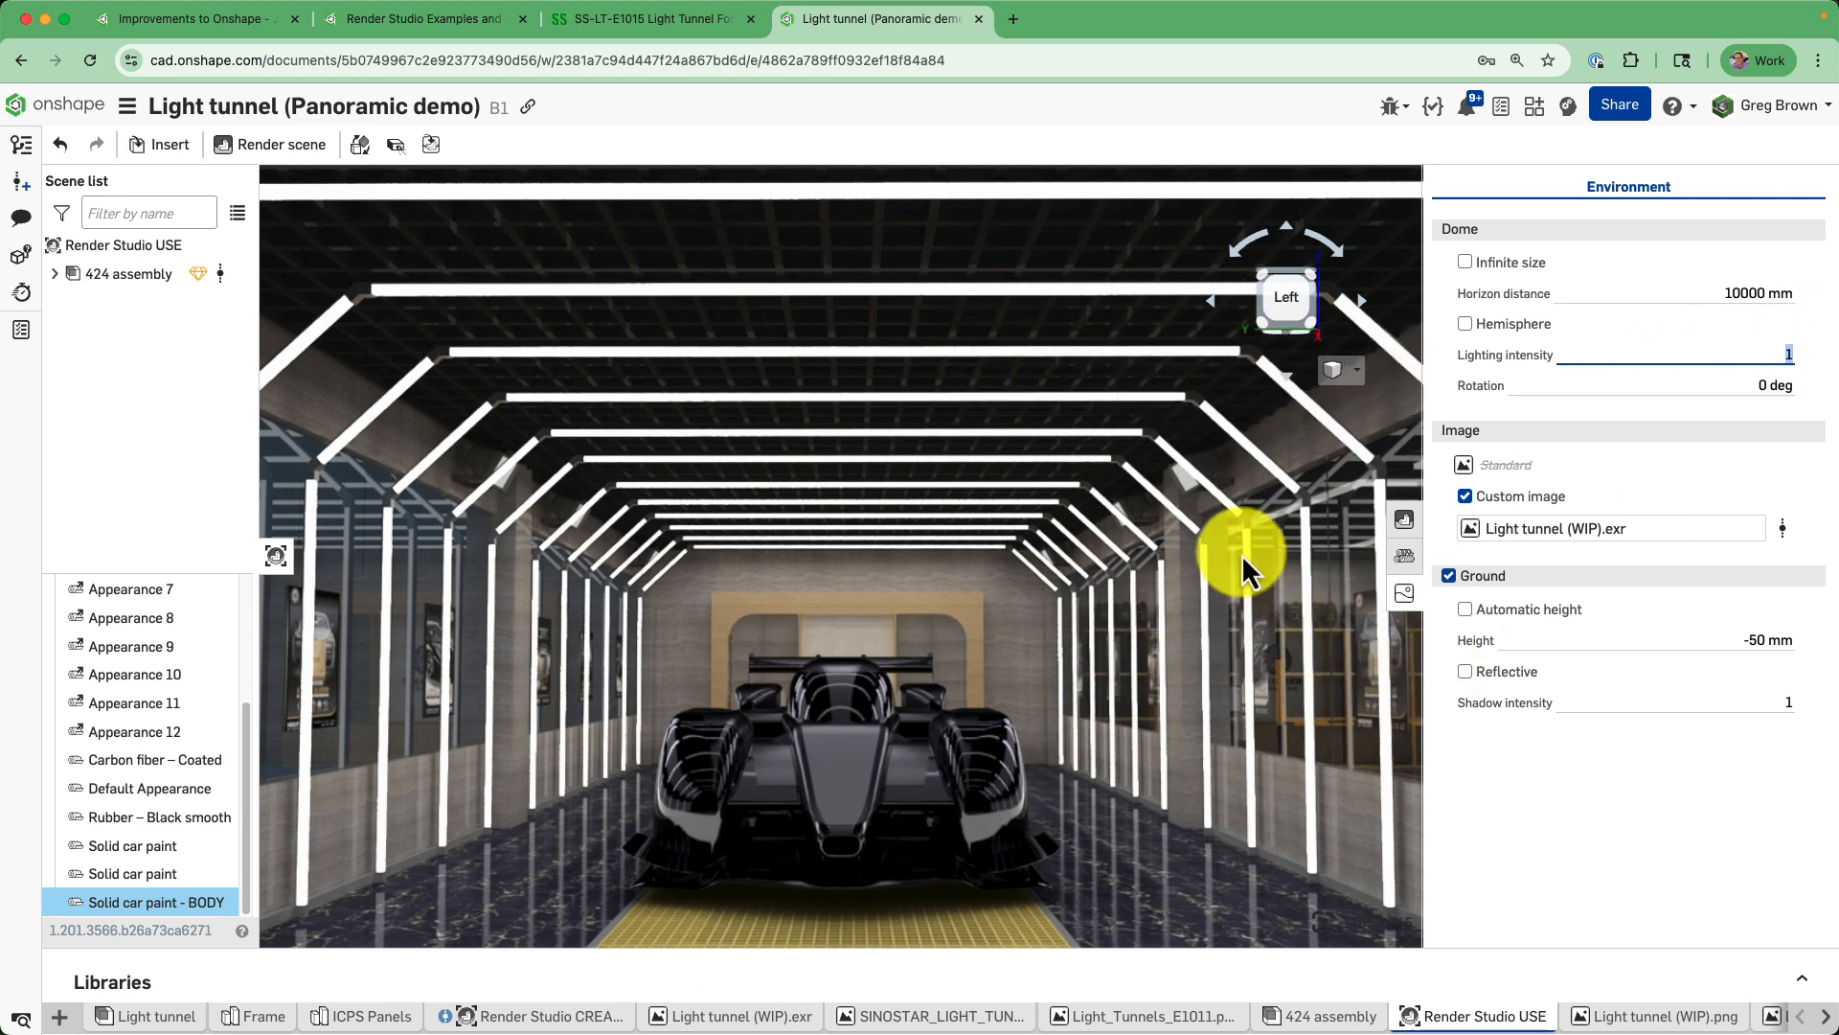
# Check the camera's field of view angle and focal length.
pyautogui.click(1351, 371)
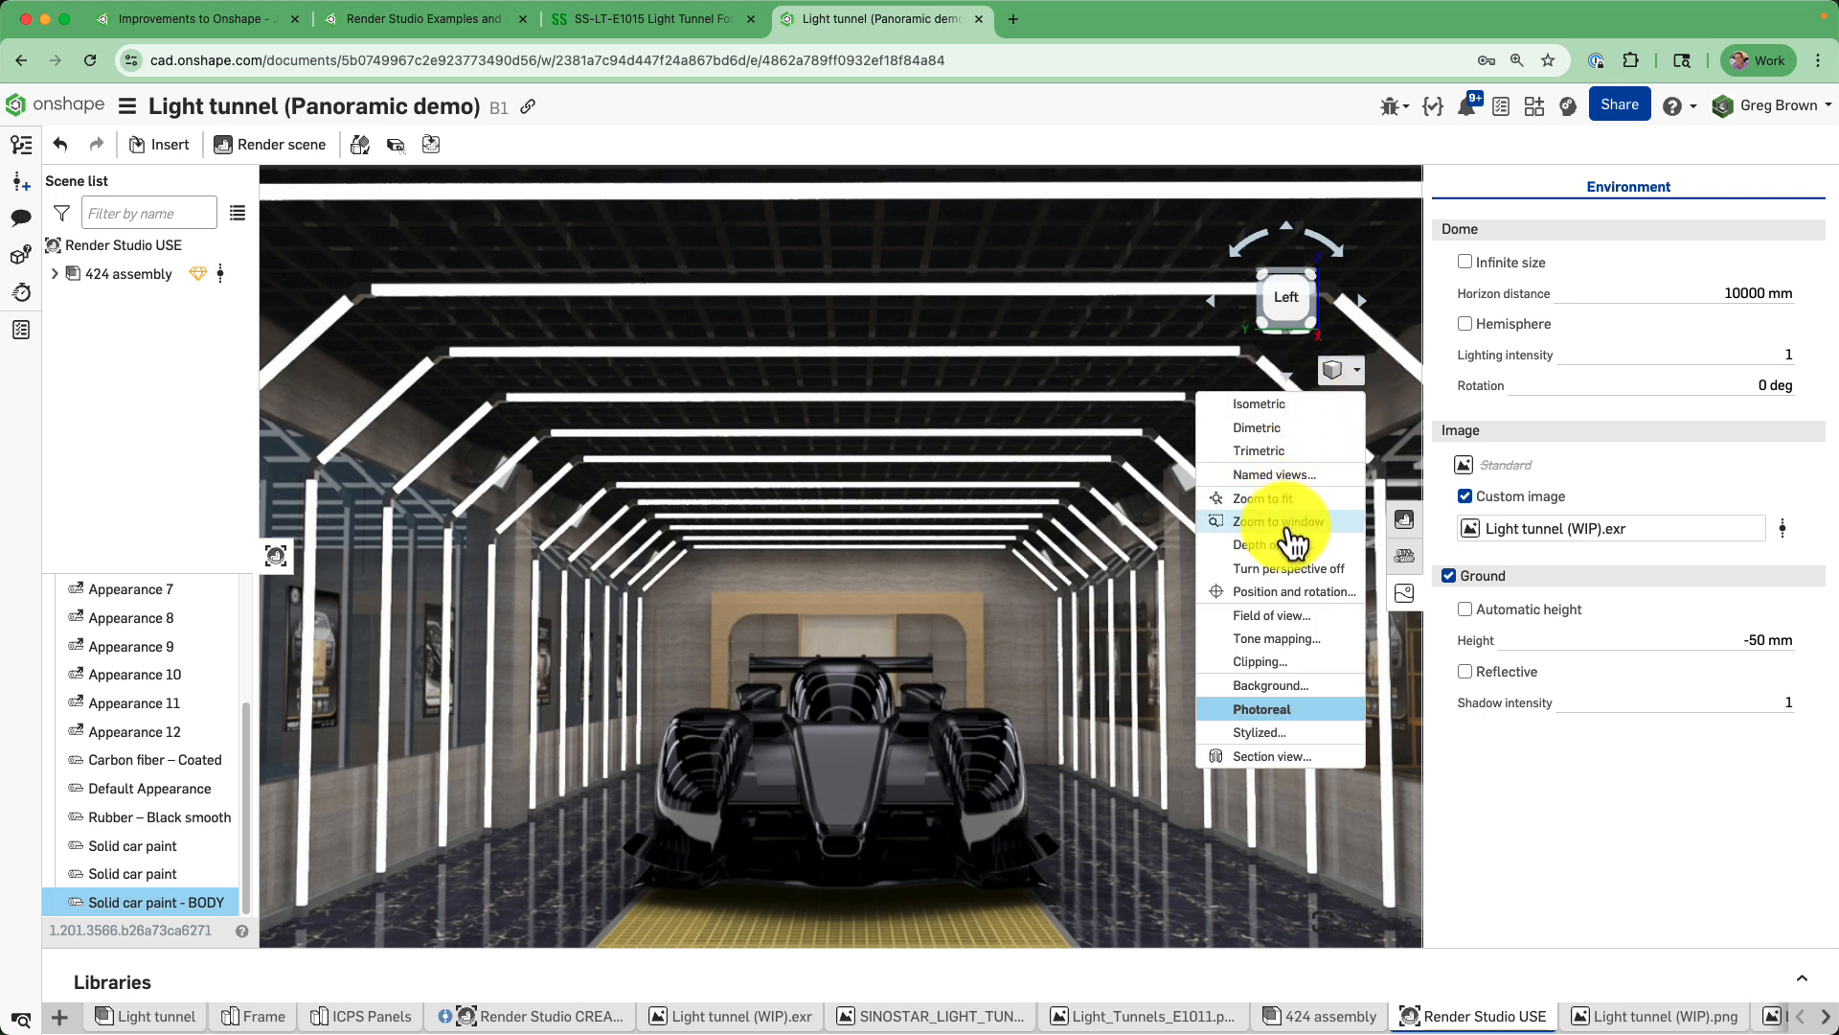
pyautogui.click(1357, 373)
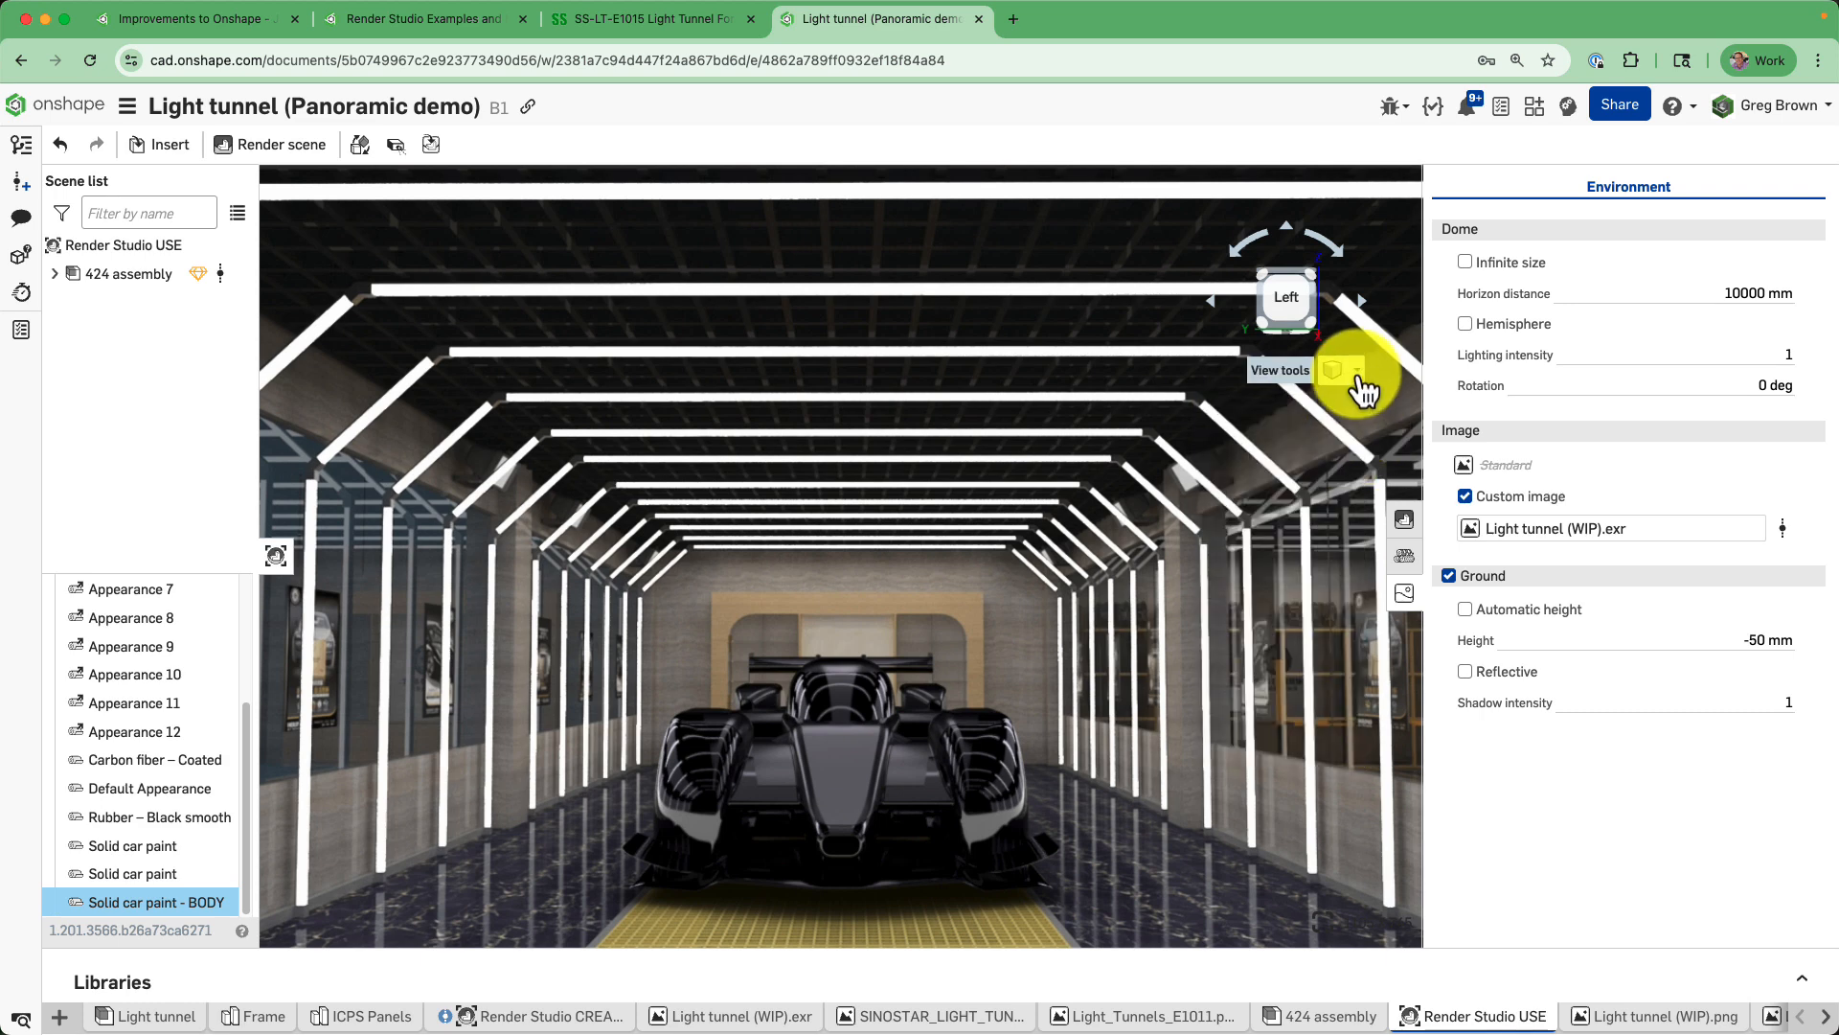
pyautogui.click(1357, 374)
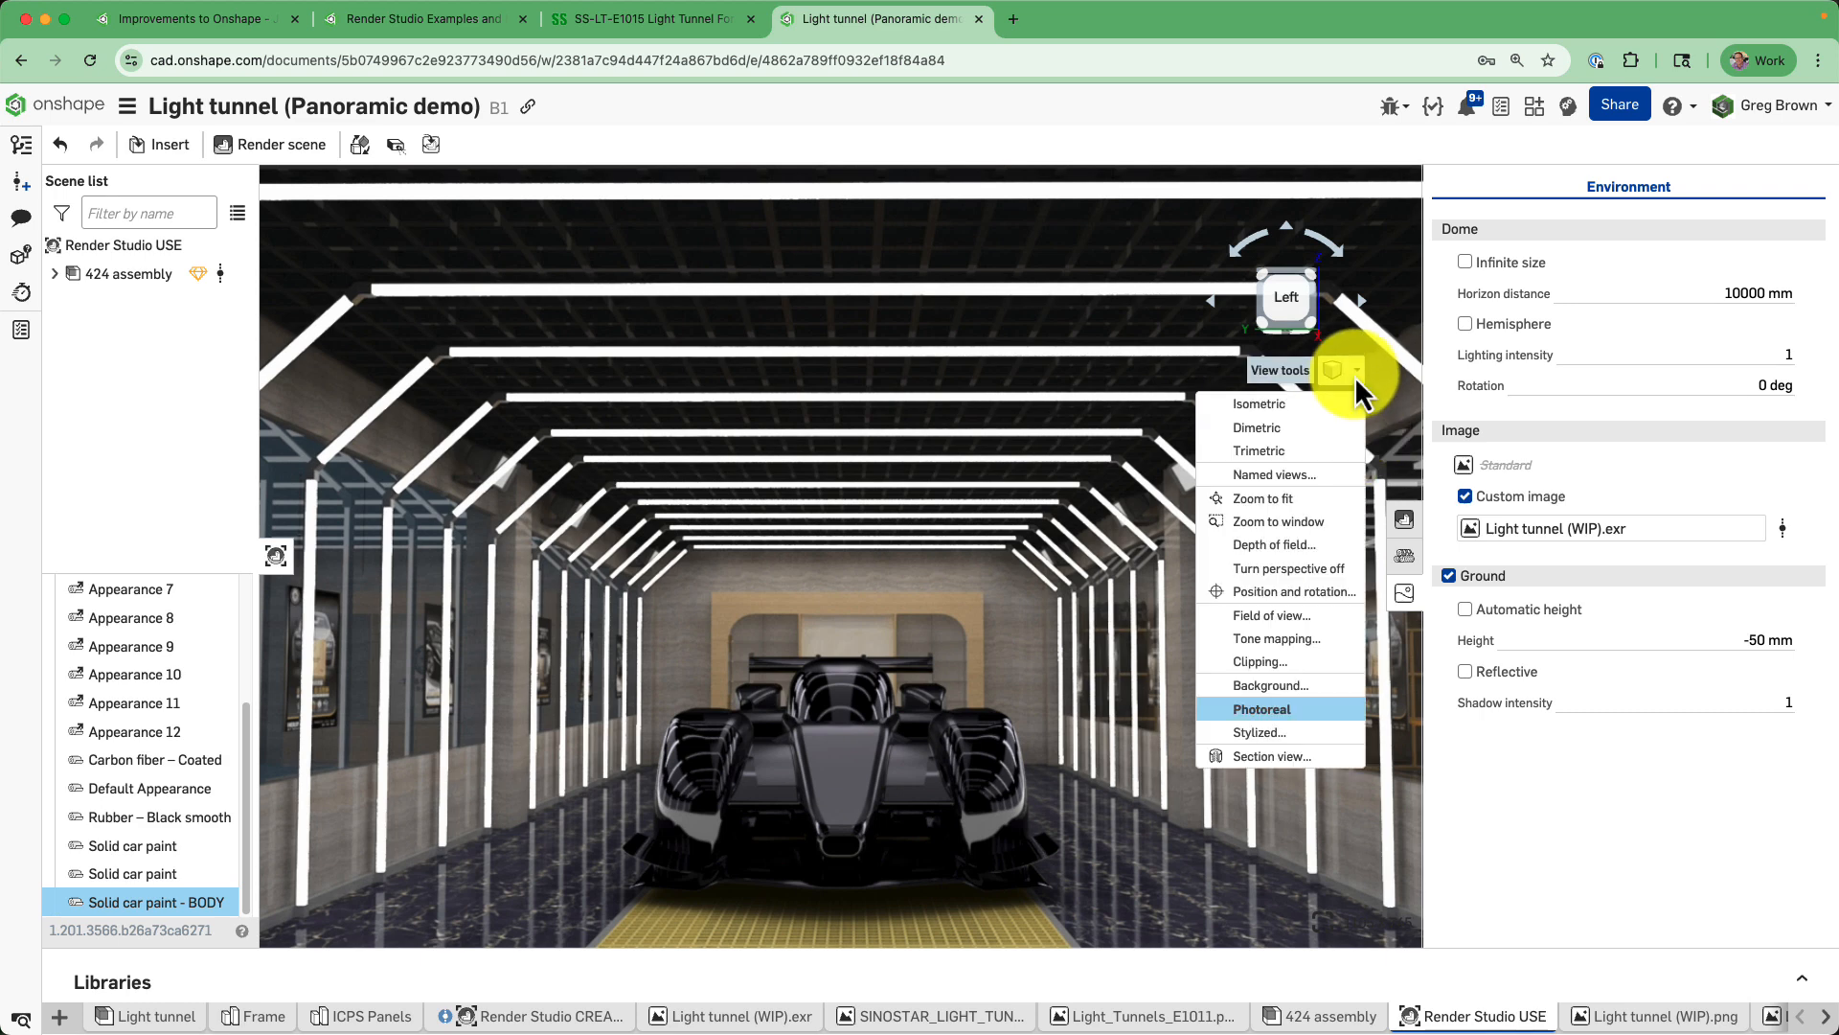
pyautogui.click(1310, 618)
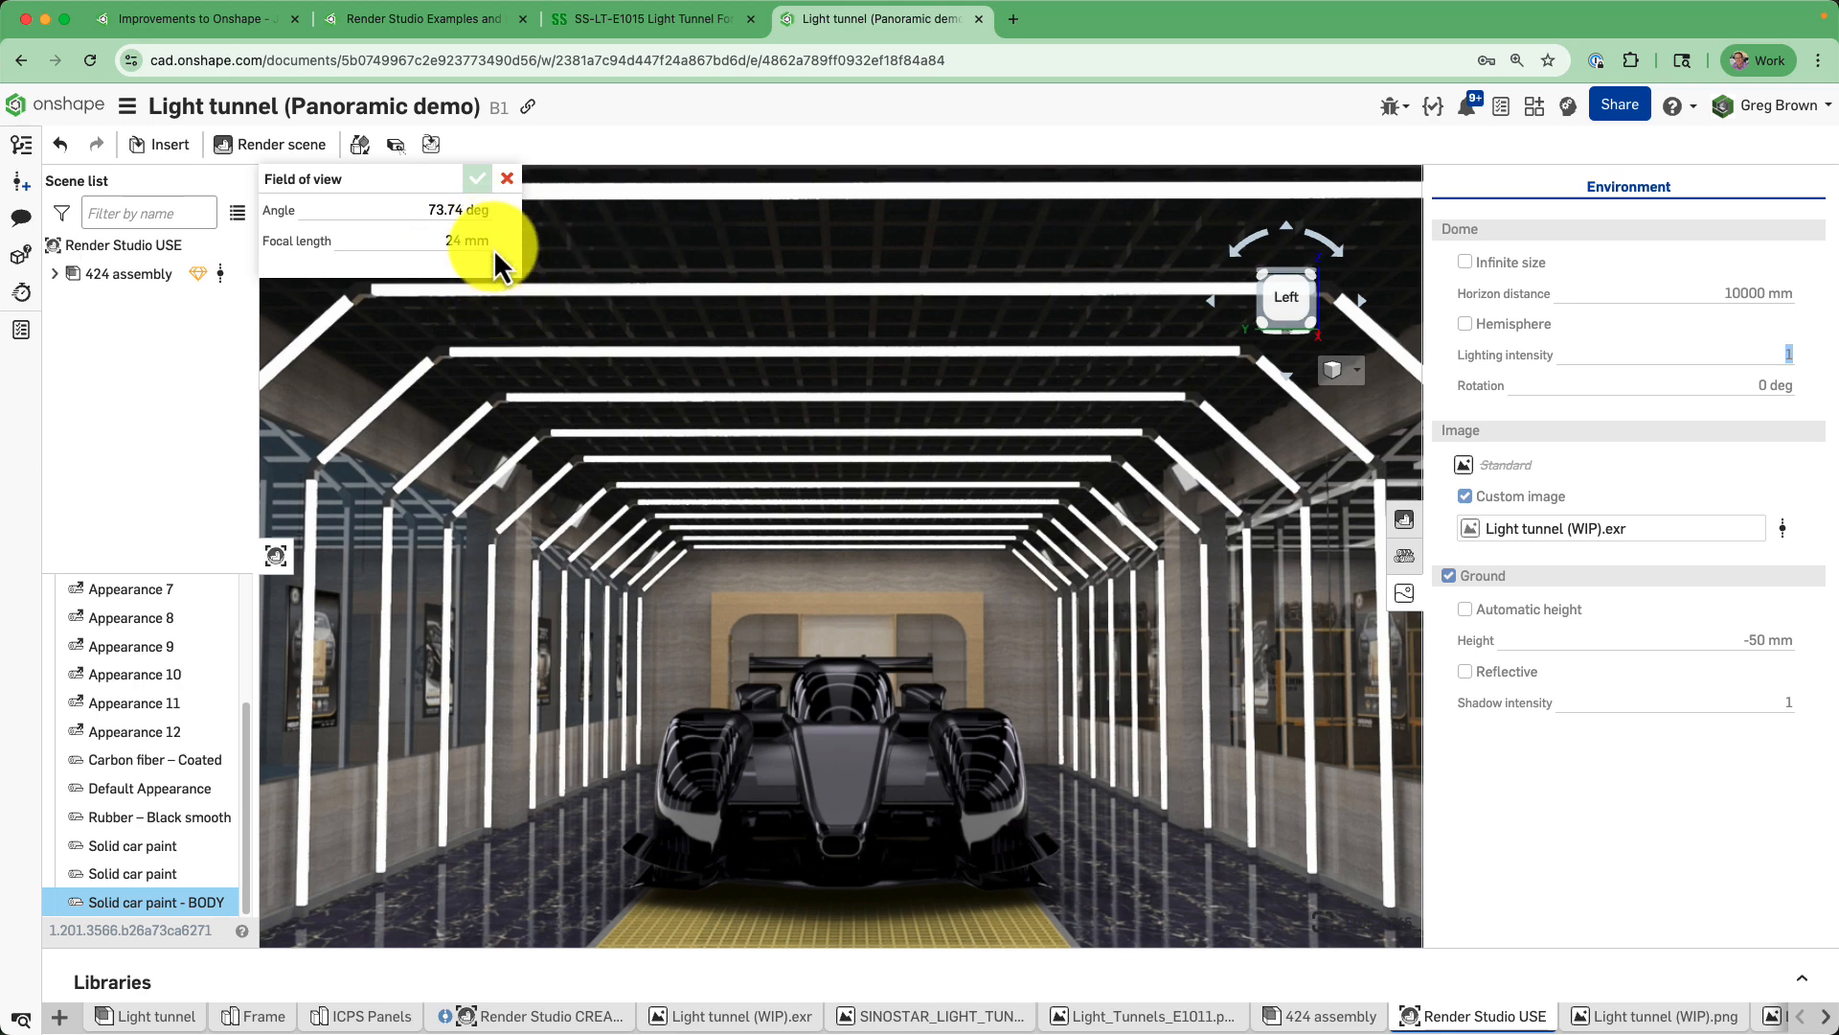
pyautogui.click(507, 180)
# Try F-stop values of 5.6, 8 and 2.8 in the camera's photographic tone mapping, settling on 5.6.
pyautogui.click(1356, 371)
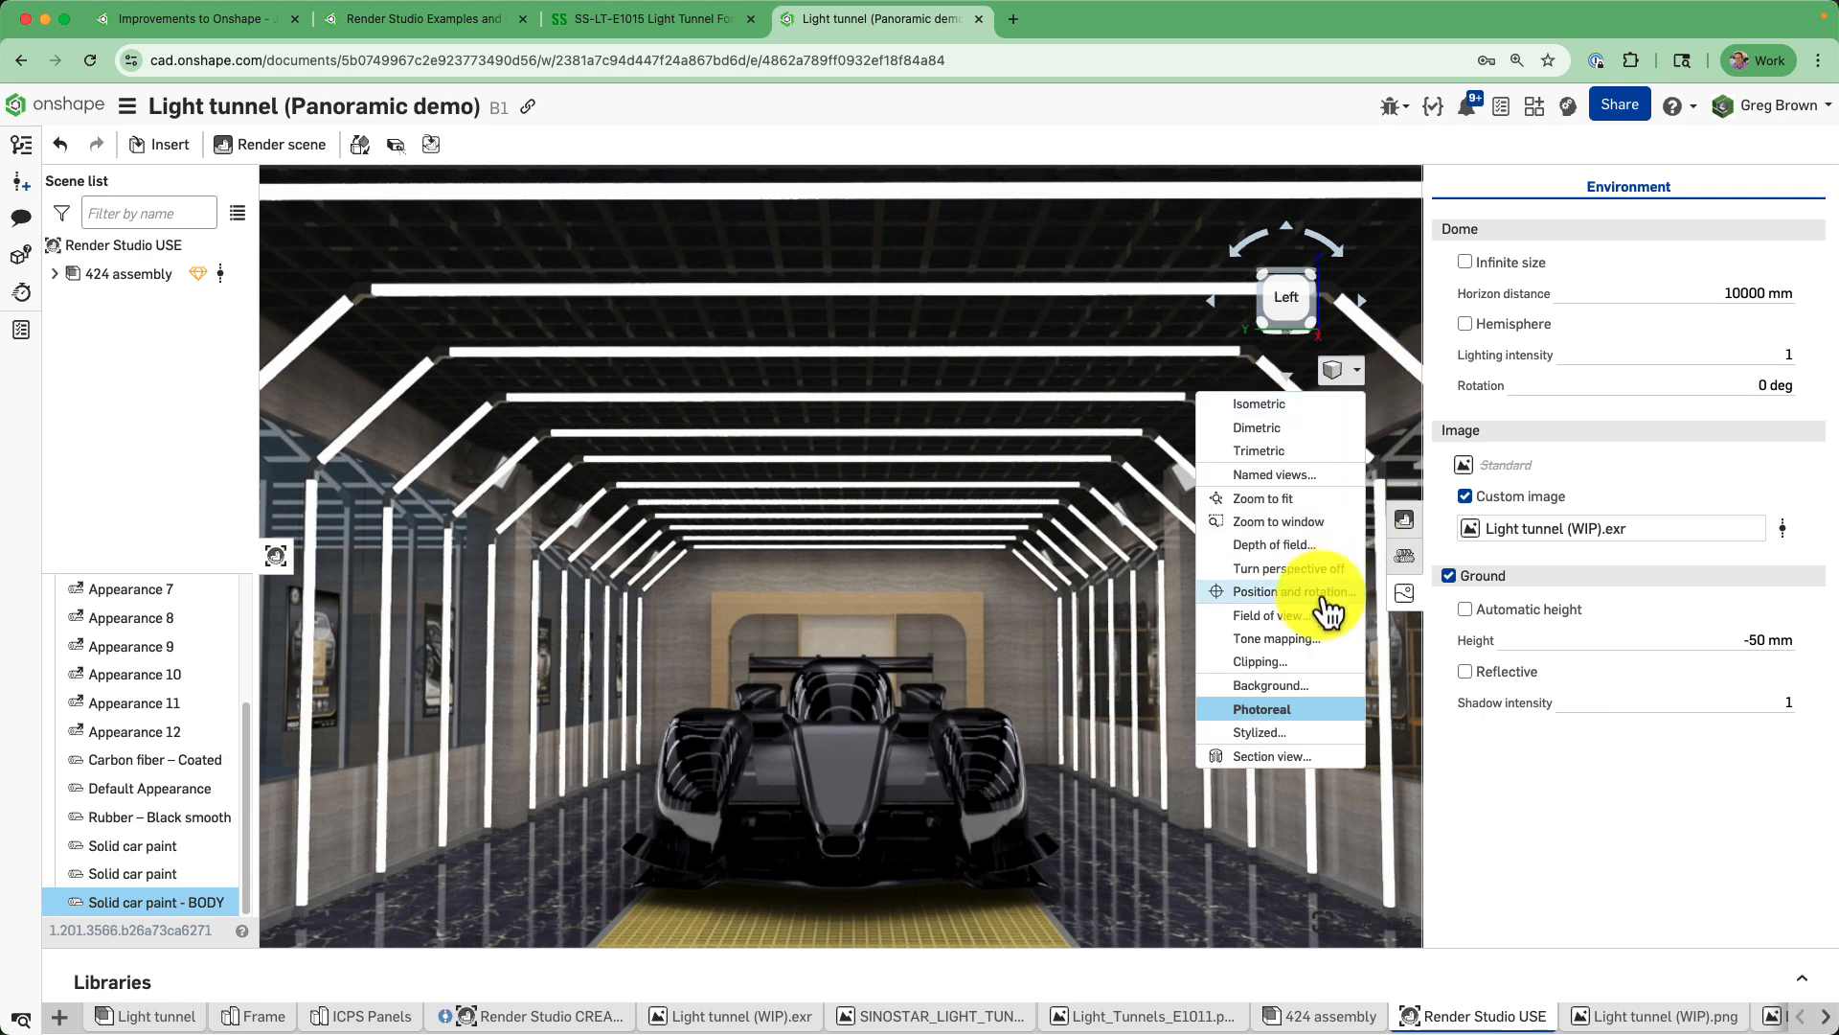
pyautogui.click(1314, 639)
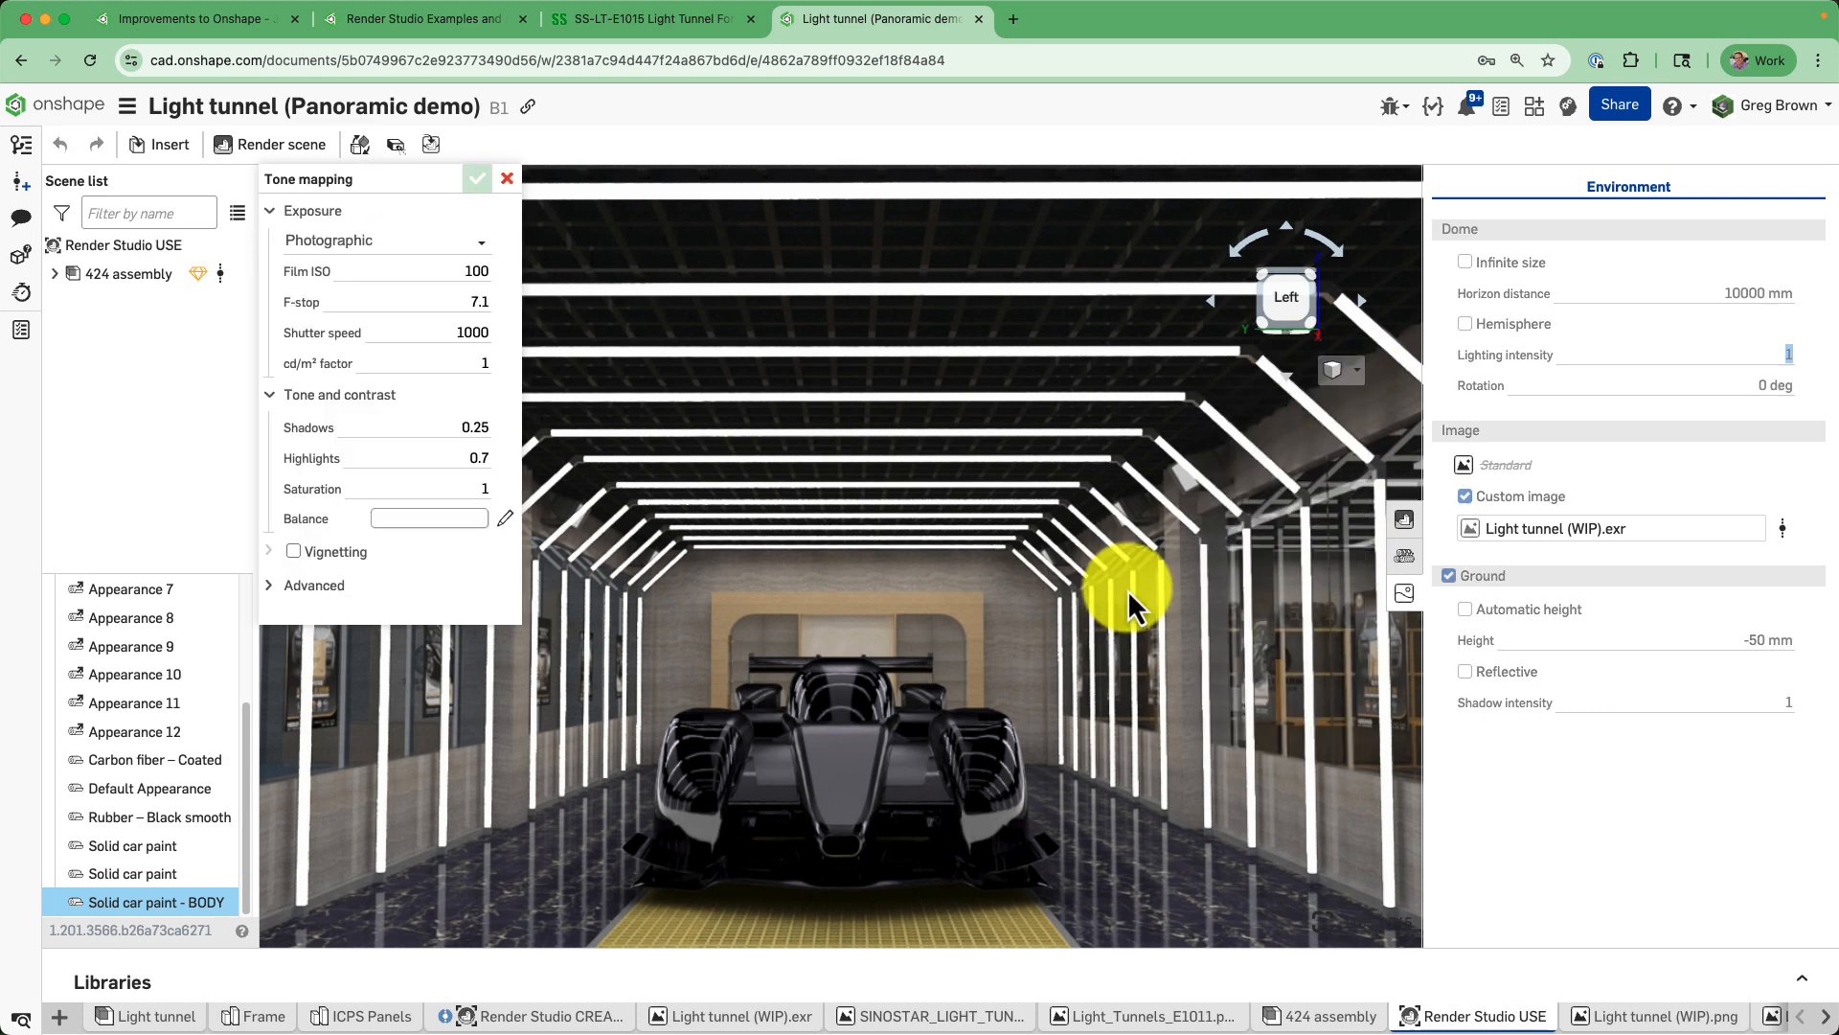
pyautogui.click(472, 245)
pyautogui.click(500, 234)
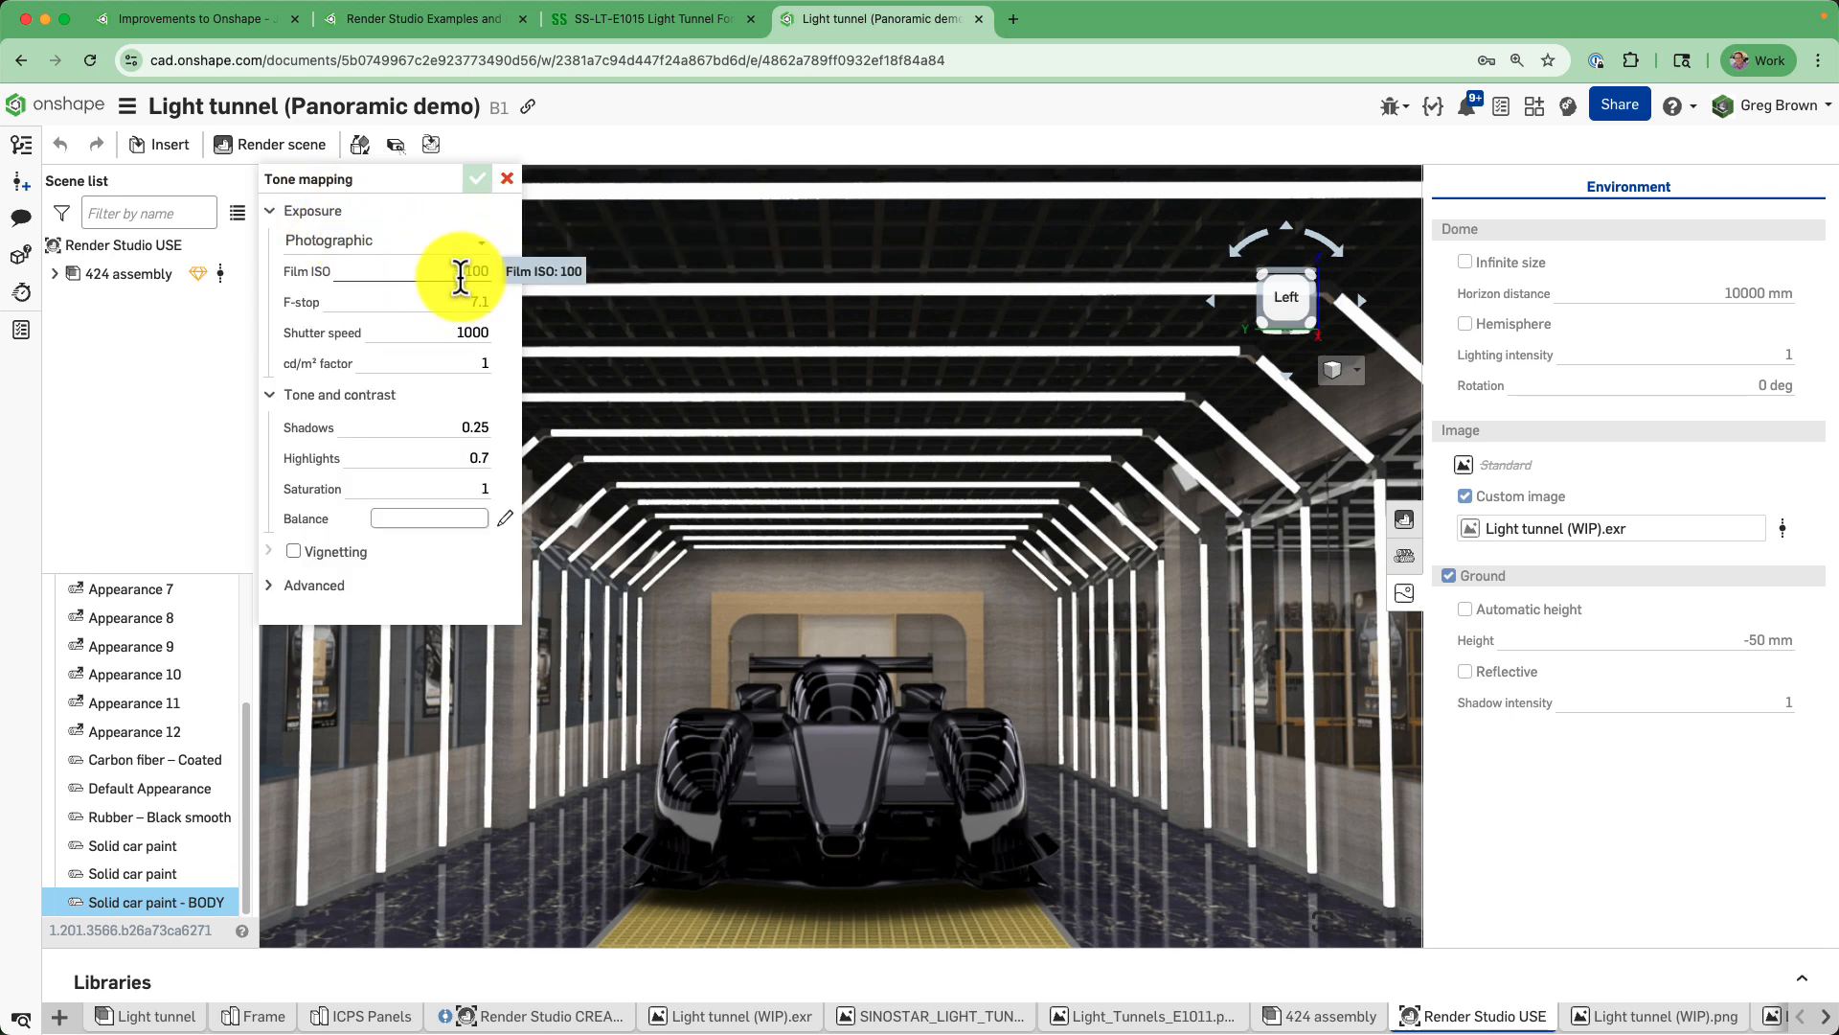
pyautogui.click(484, 299)
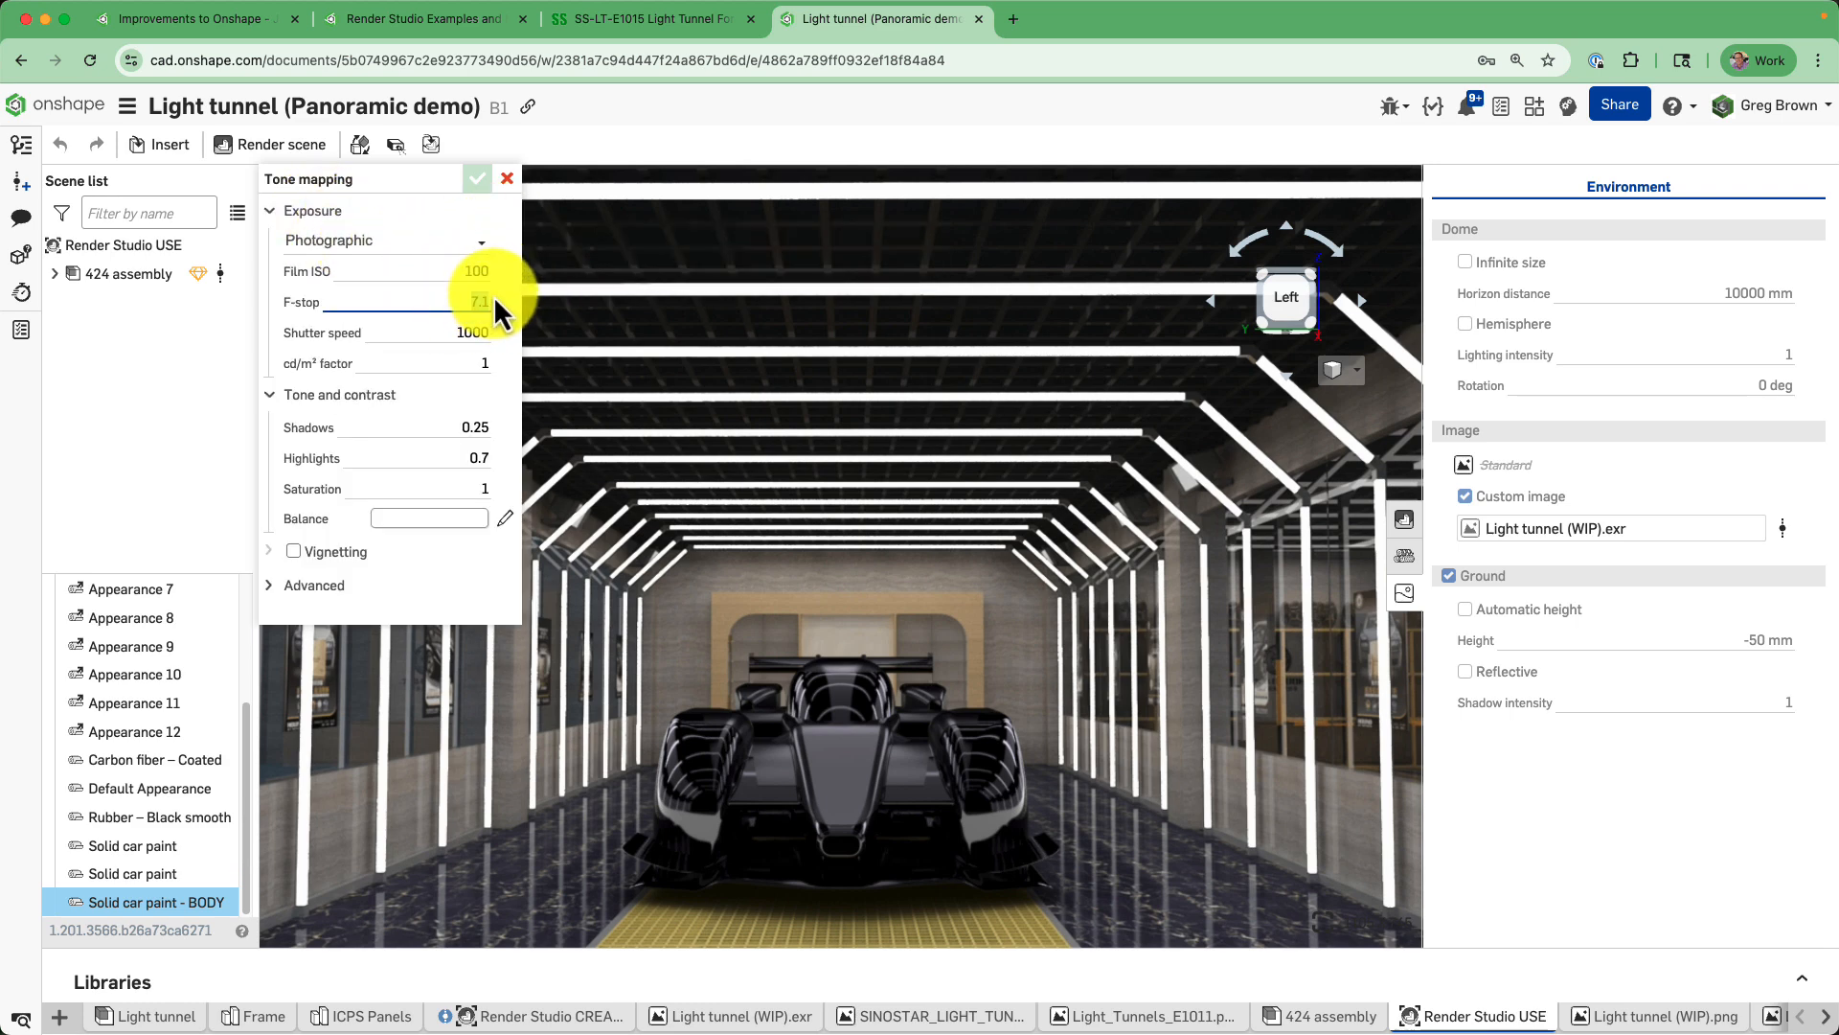
pyautogui.press('Return')
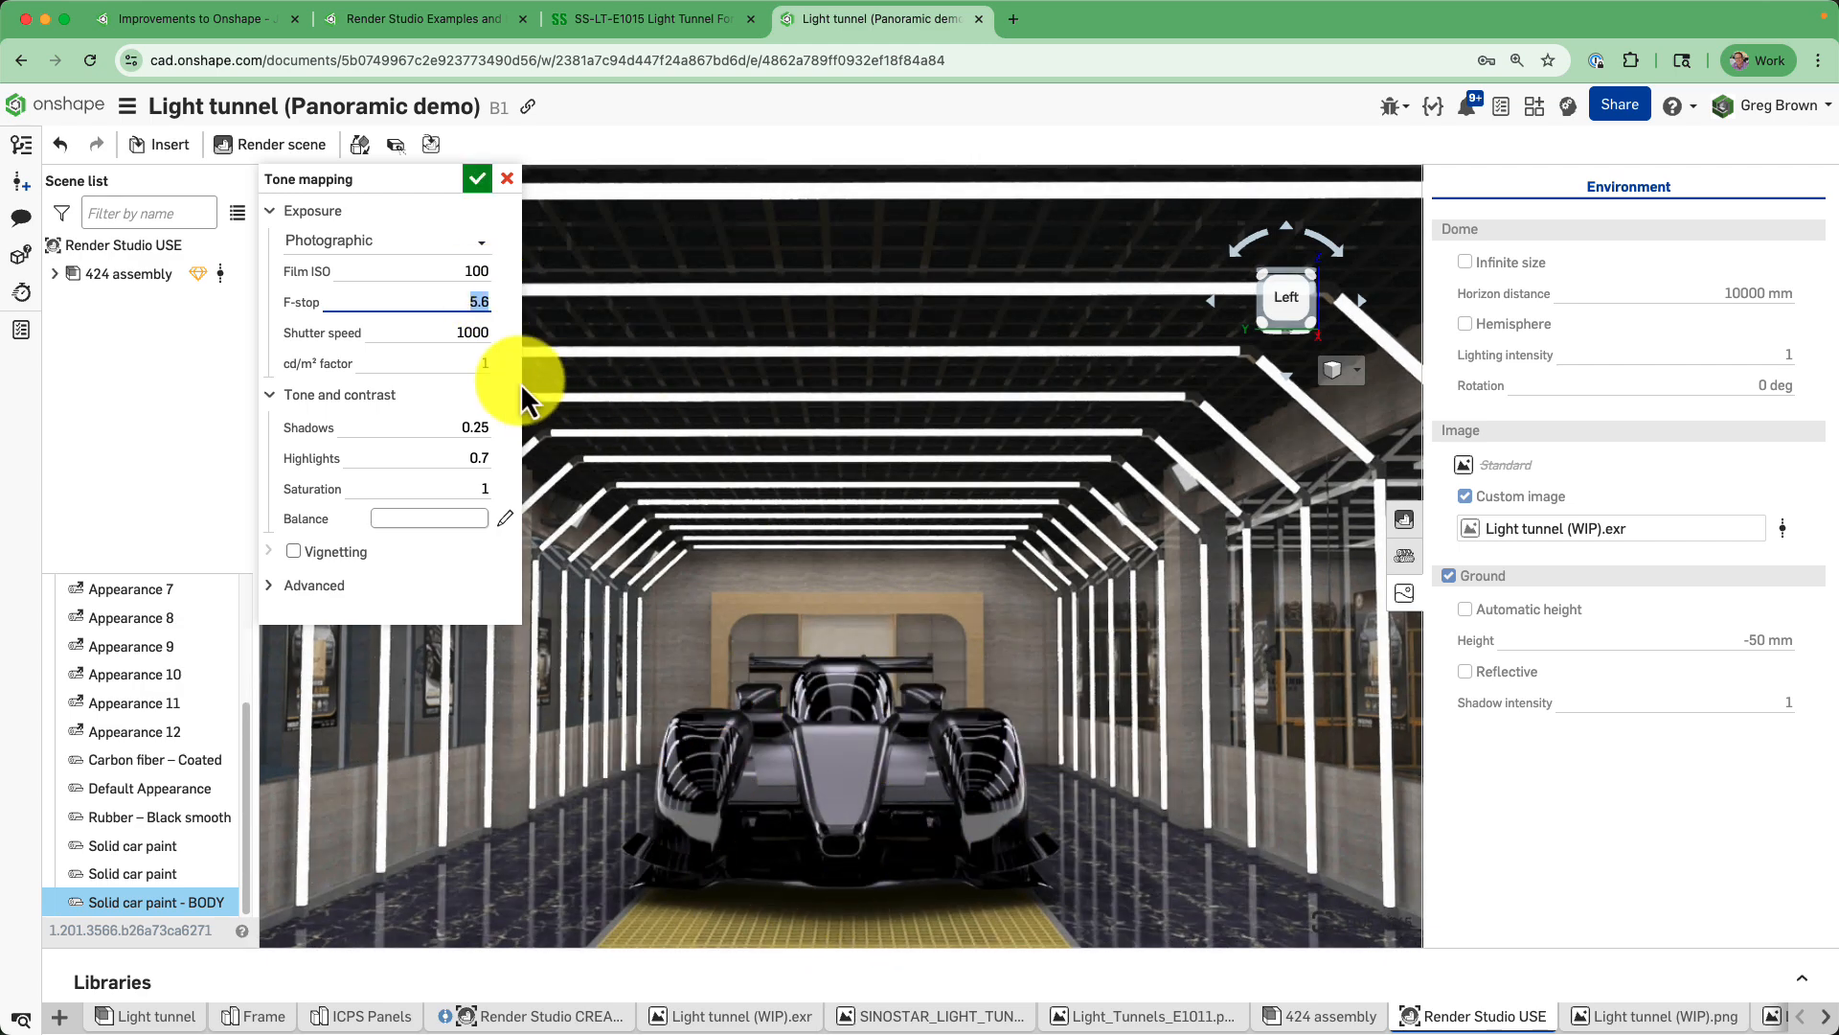
pyautogui.write('8')
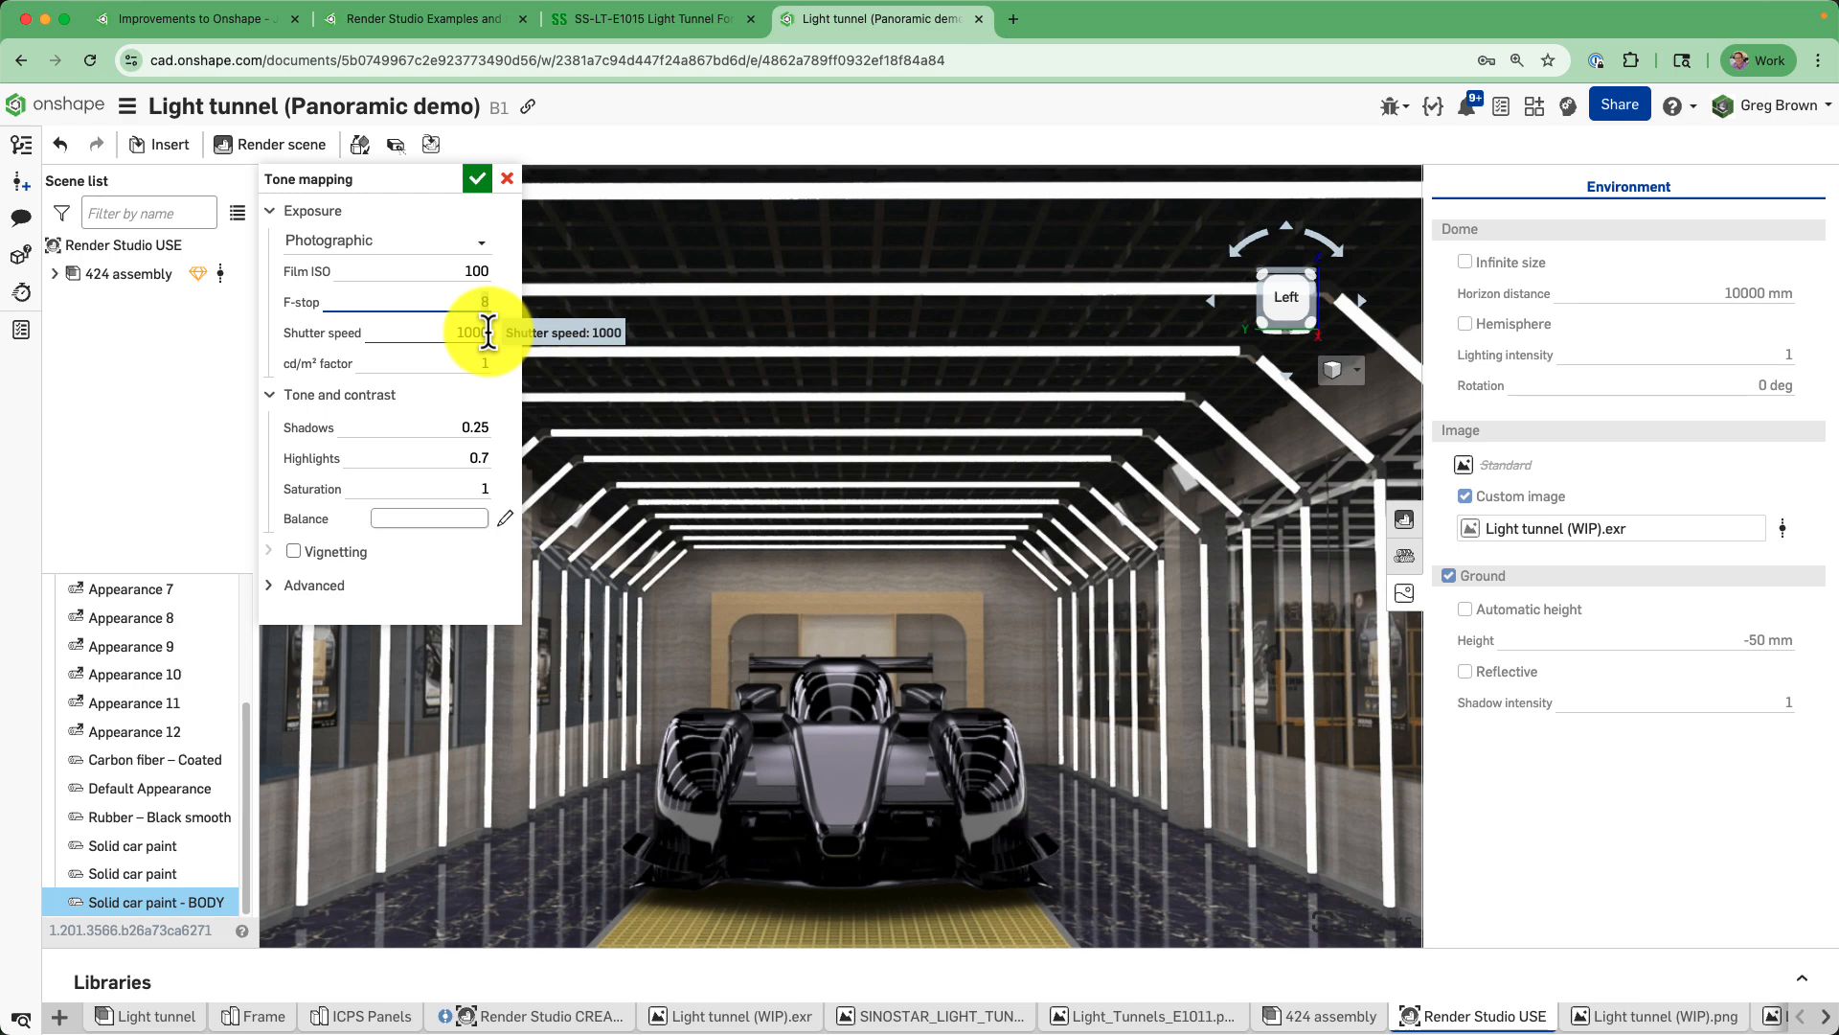
pyautogui.press('Return')
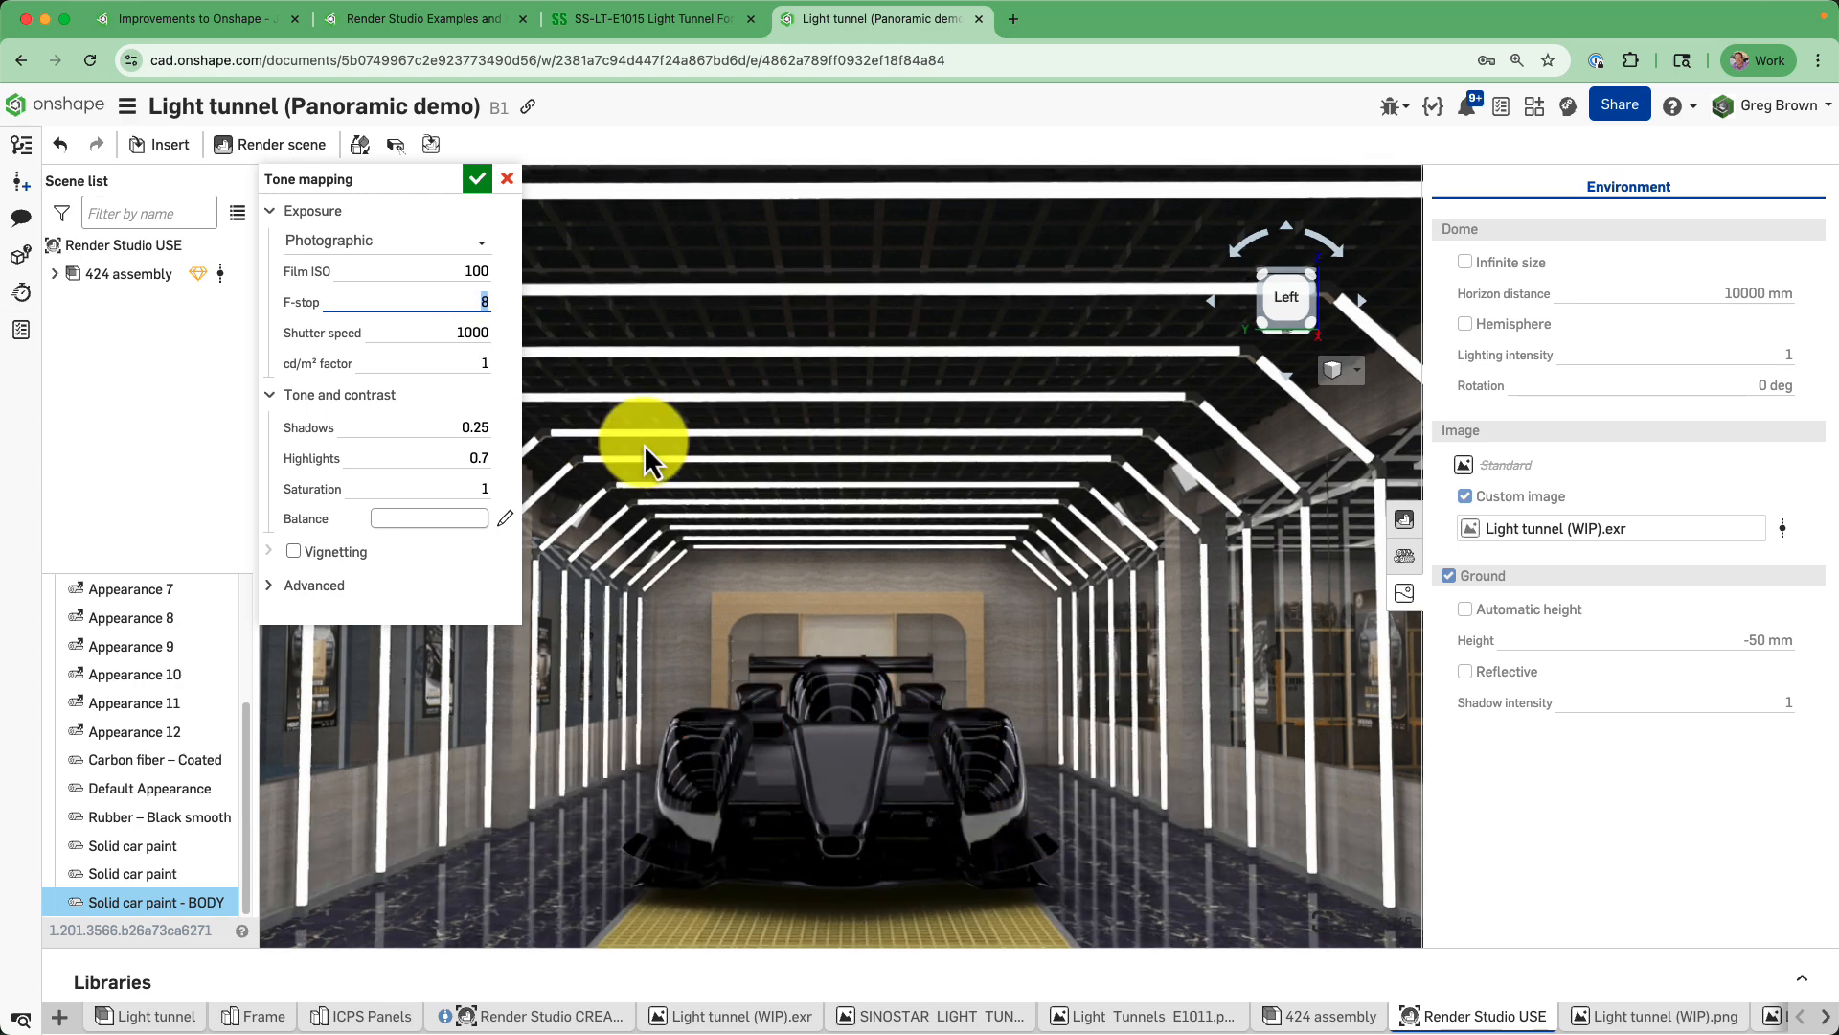
pyautogui.write('2.8')
pyautogui.press('Return')
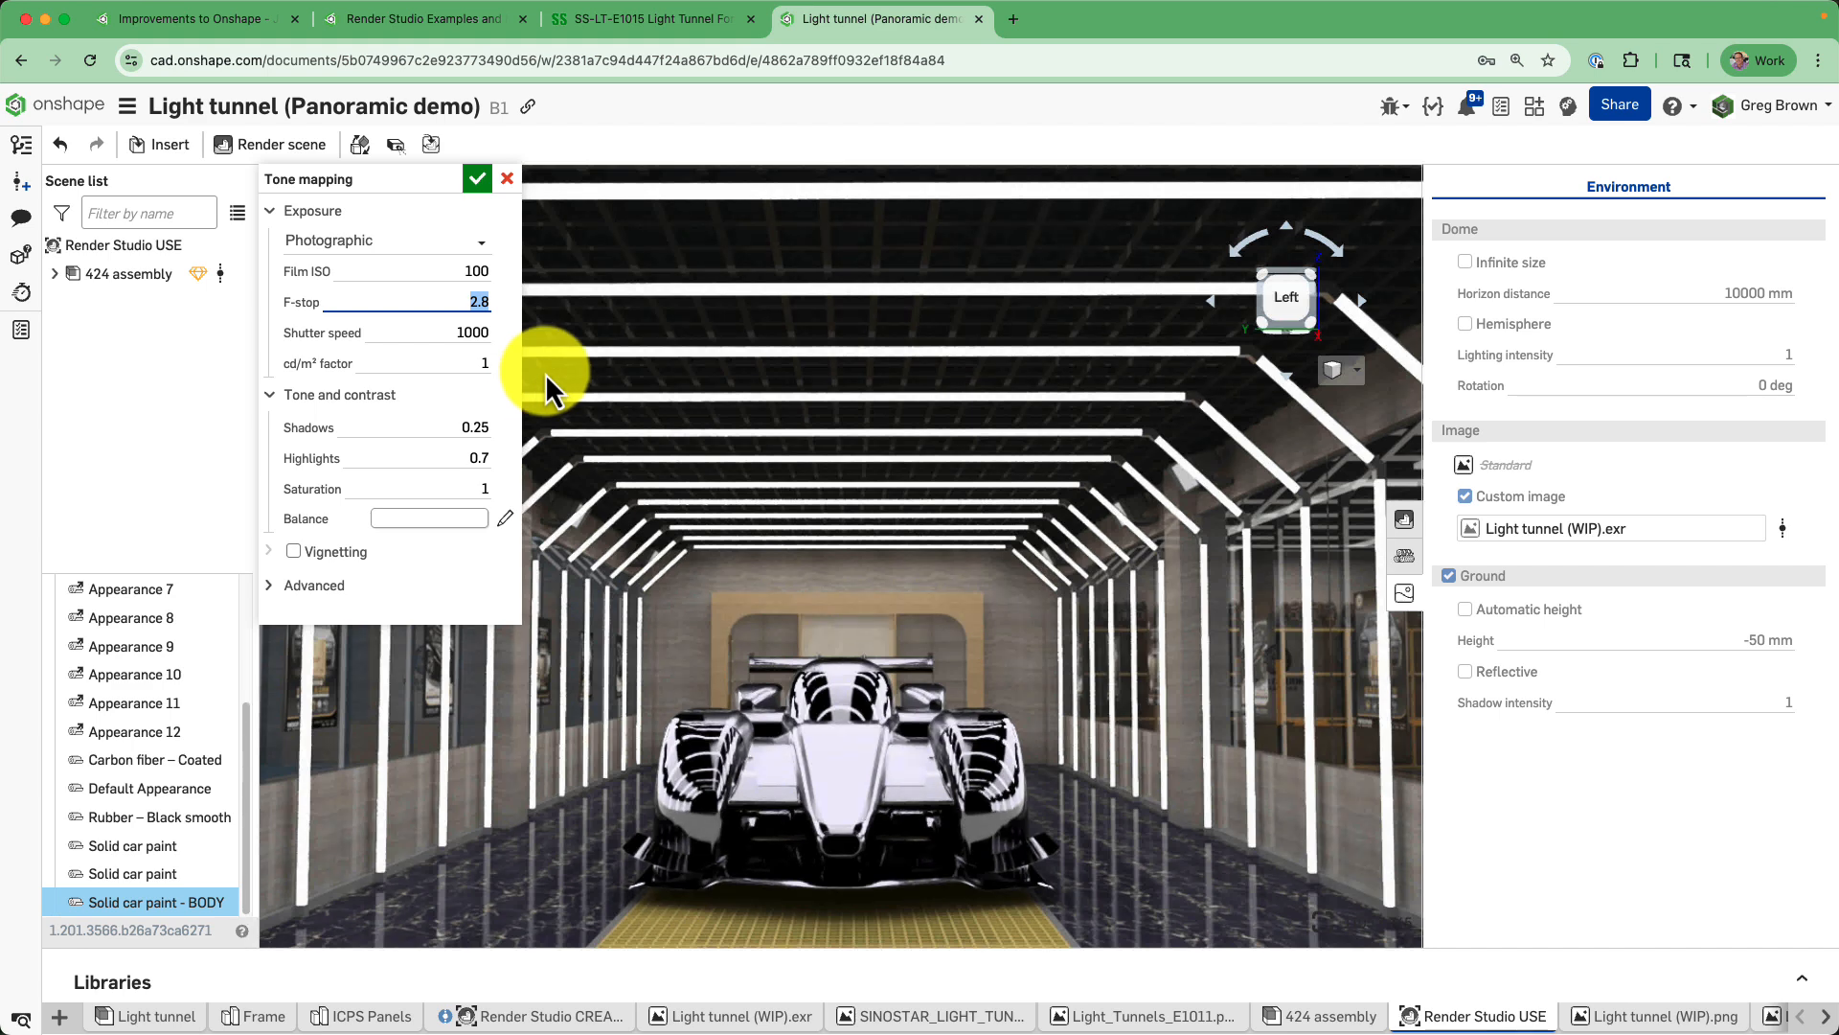
pyautogui.write('5.6')
pyautogui.press('Return')
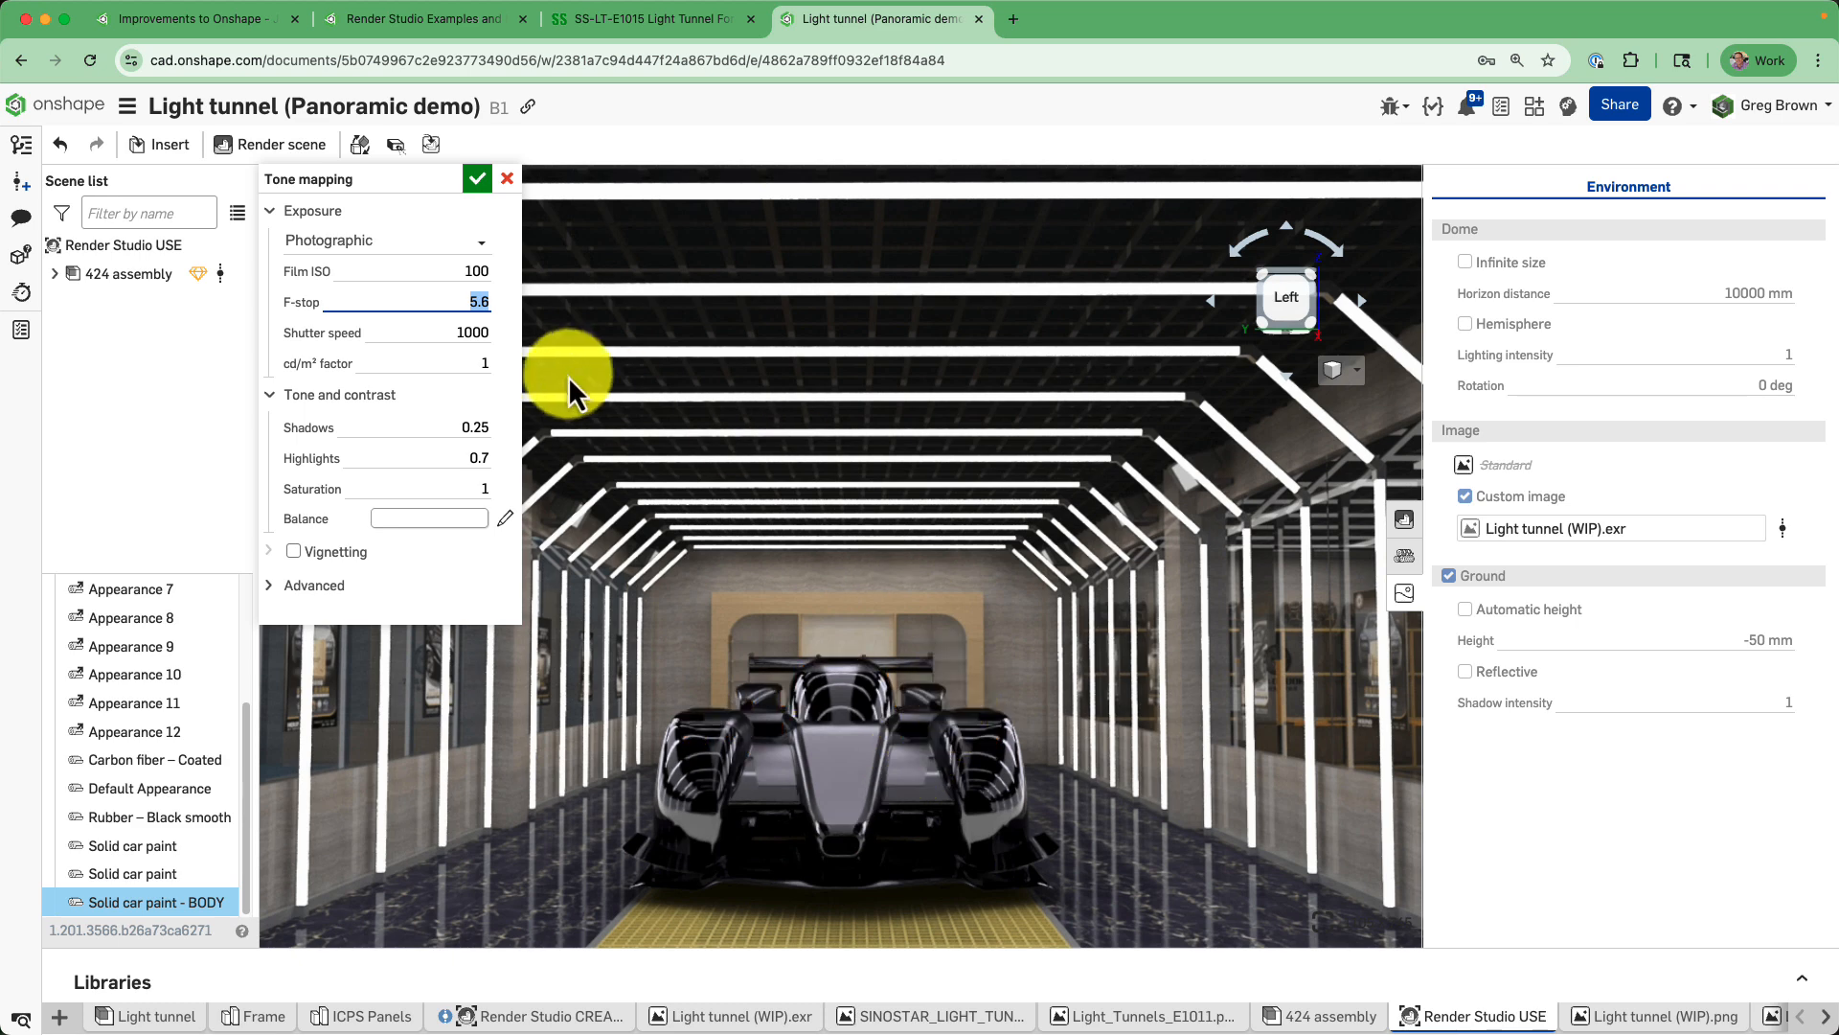
# Set the tone mapping Shadows value to 0.2.
pyautogui.click(469, 429)
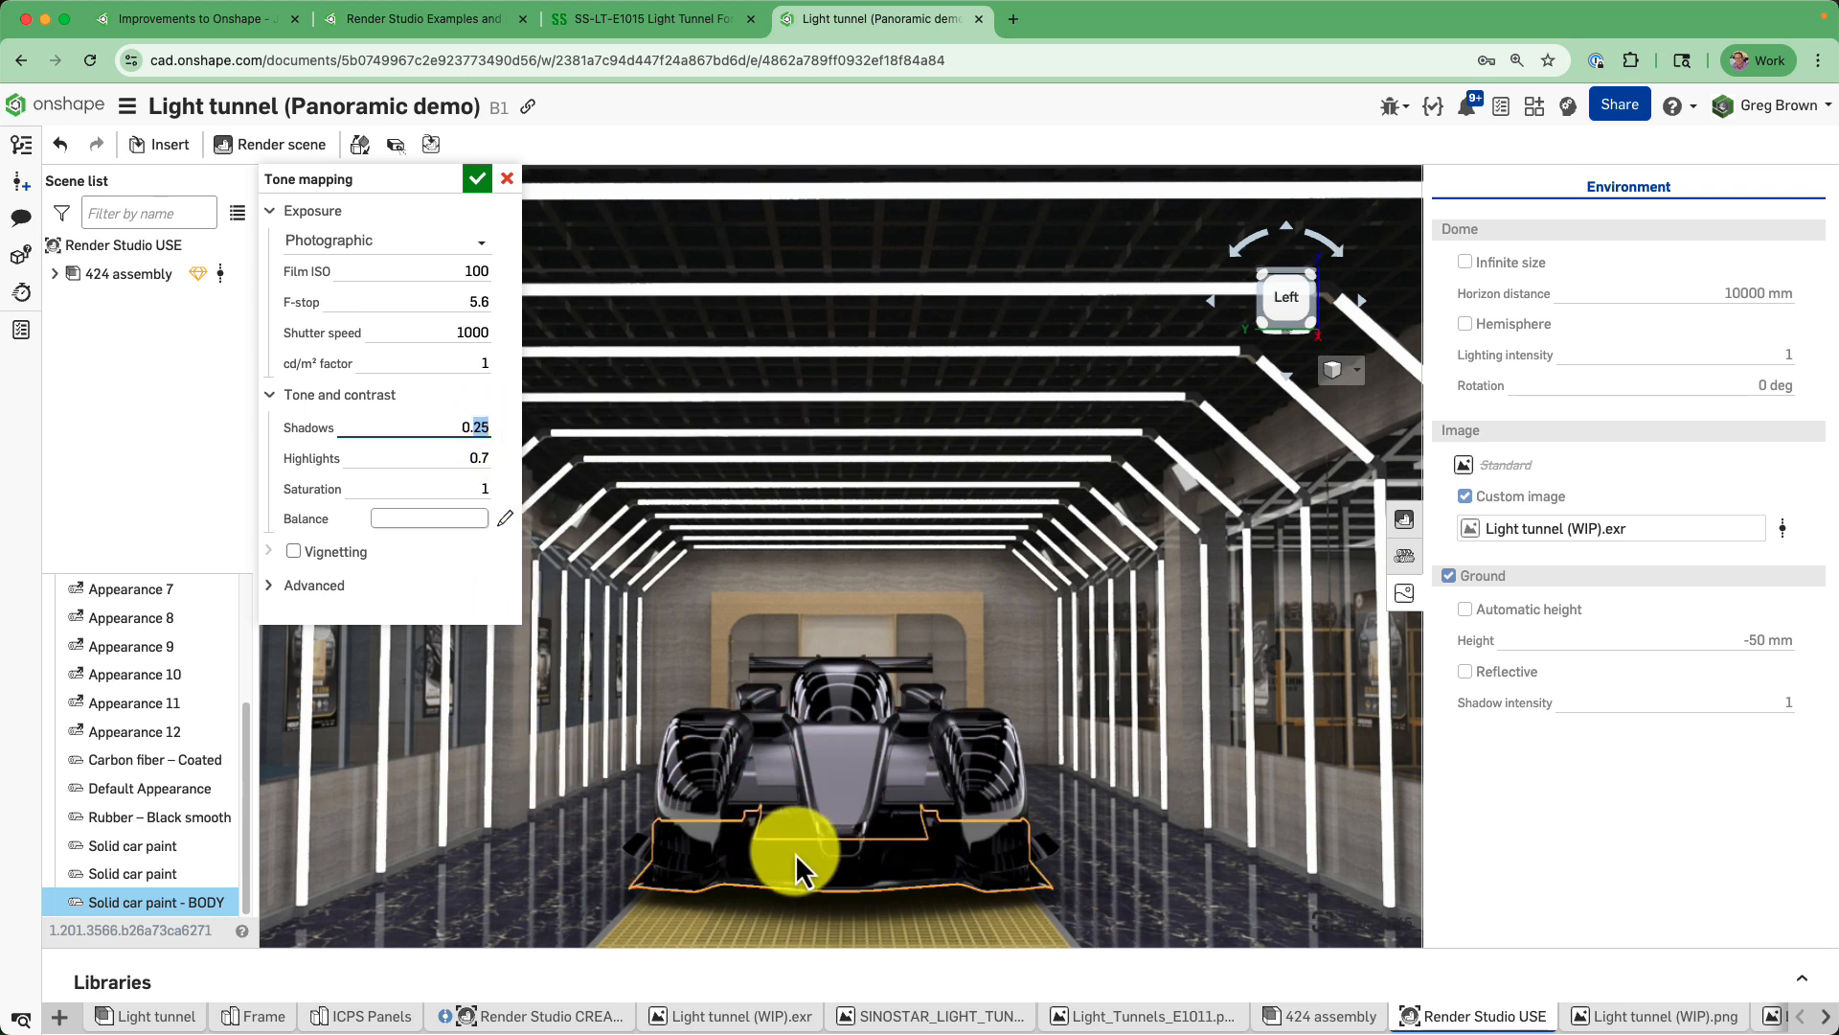
pyautogui.write('1')
pyautogui.press('Return')
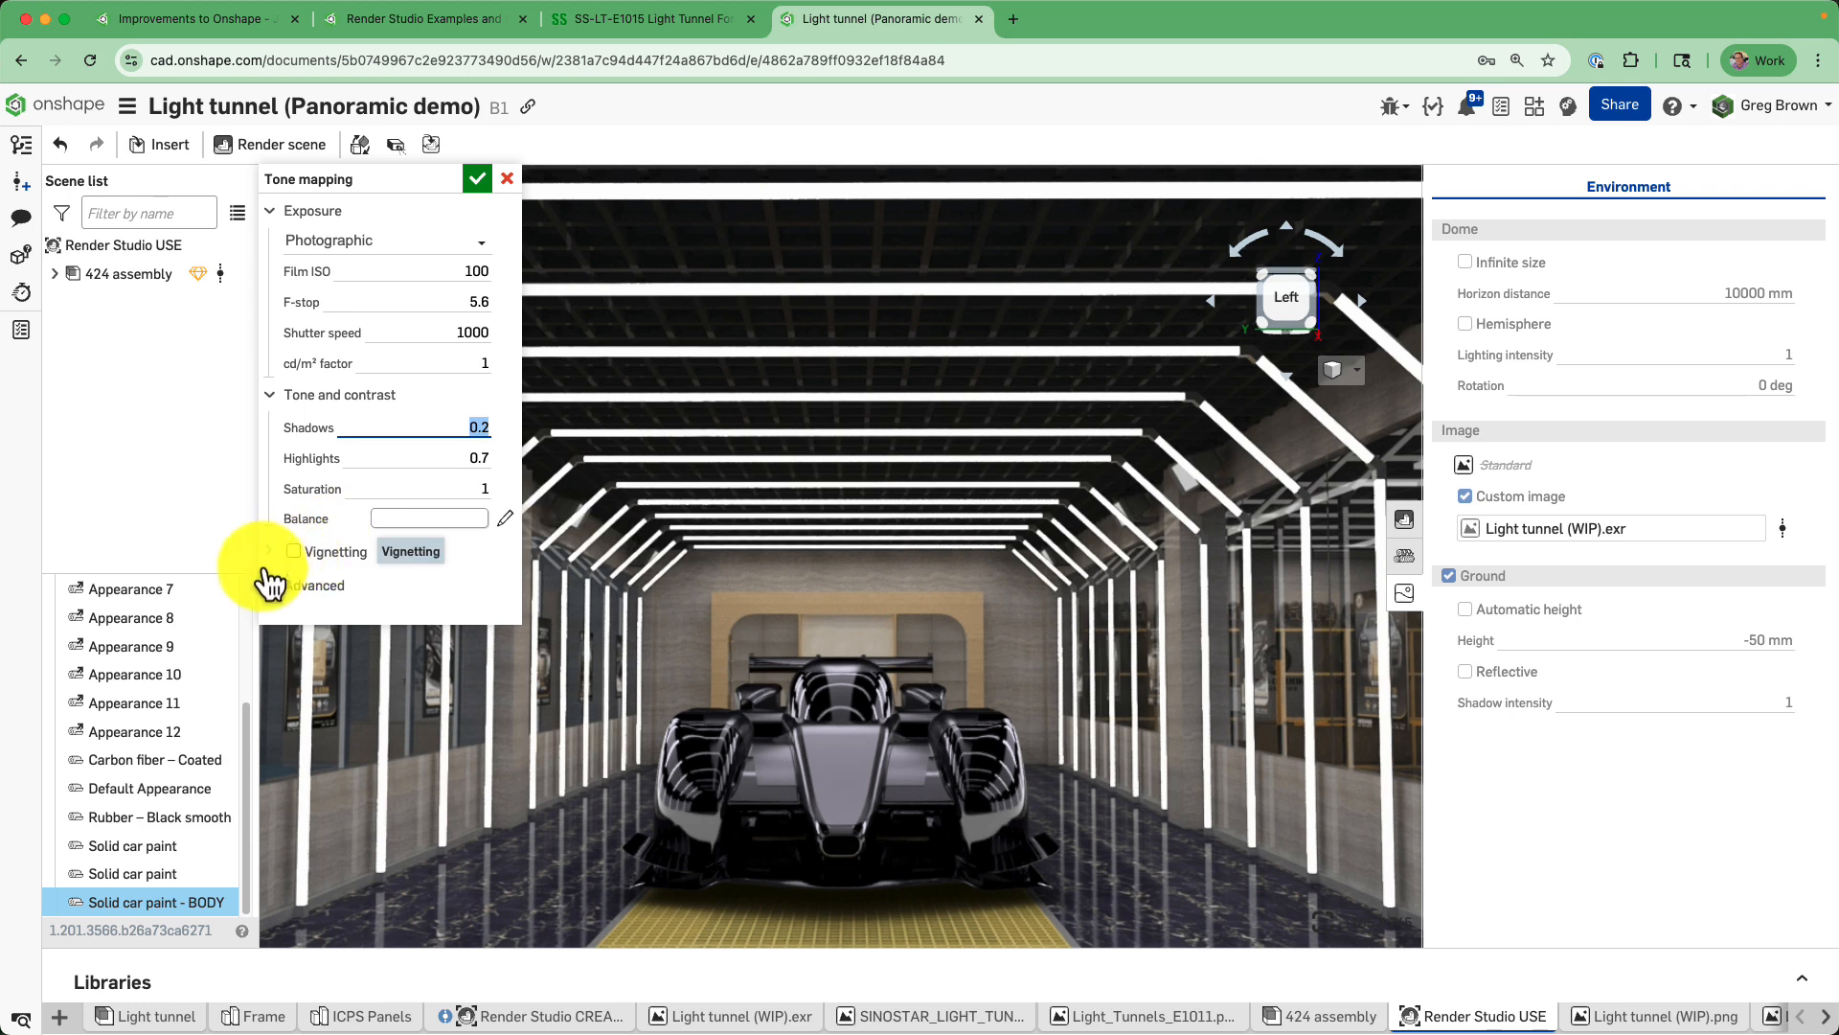
# Try the Reinhard, Uncharted 2 and ACES Unreal 4 compression variants, return to PBR neutral and accept the tone mapping.
pyautogui.click(383, 585)
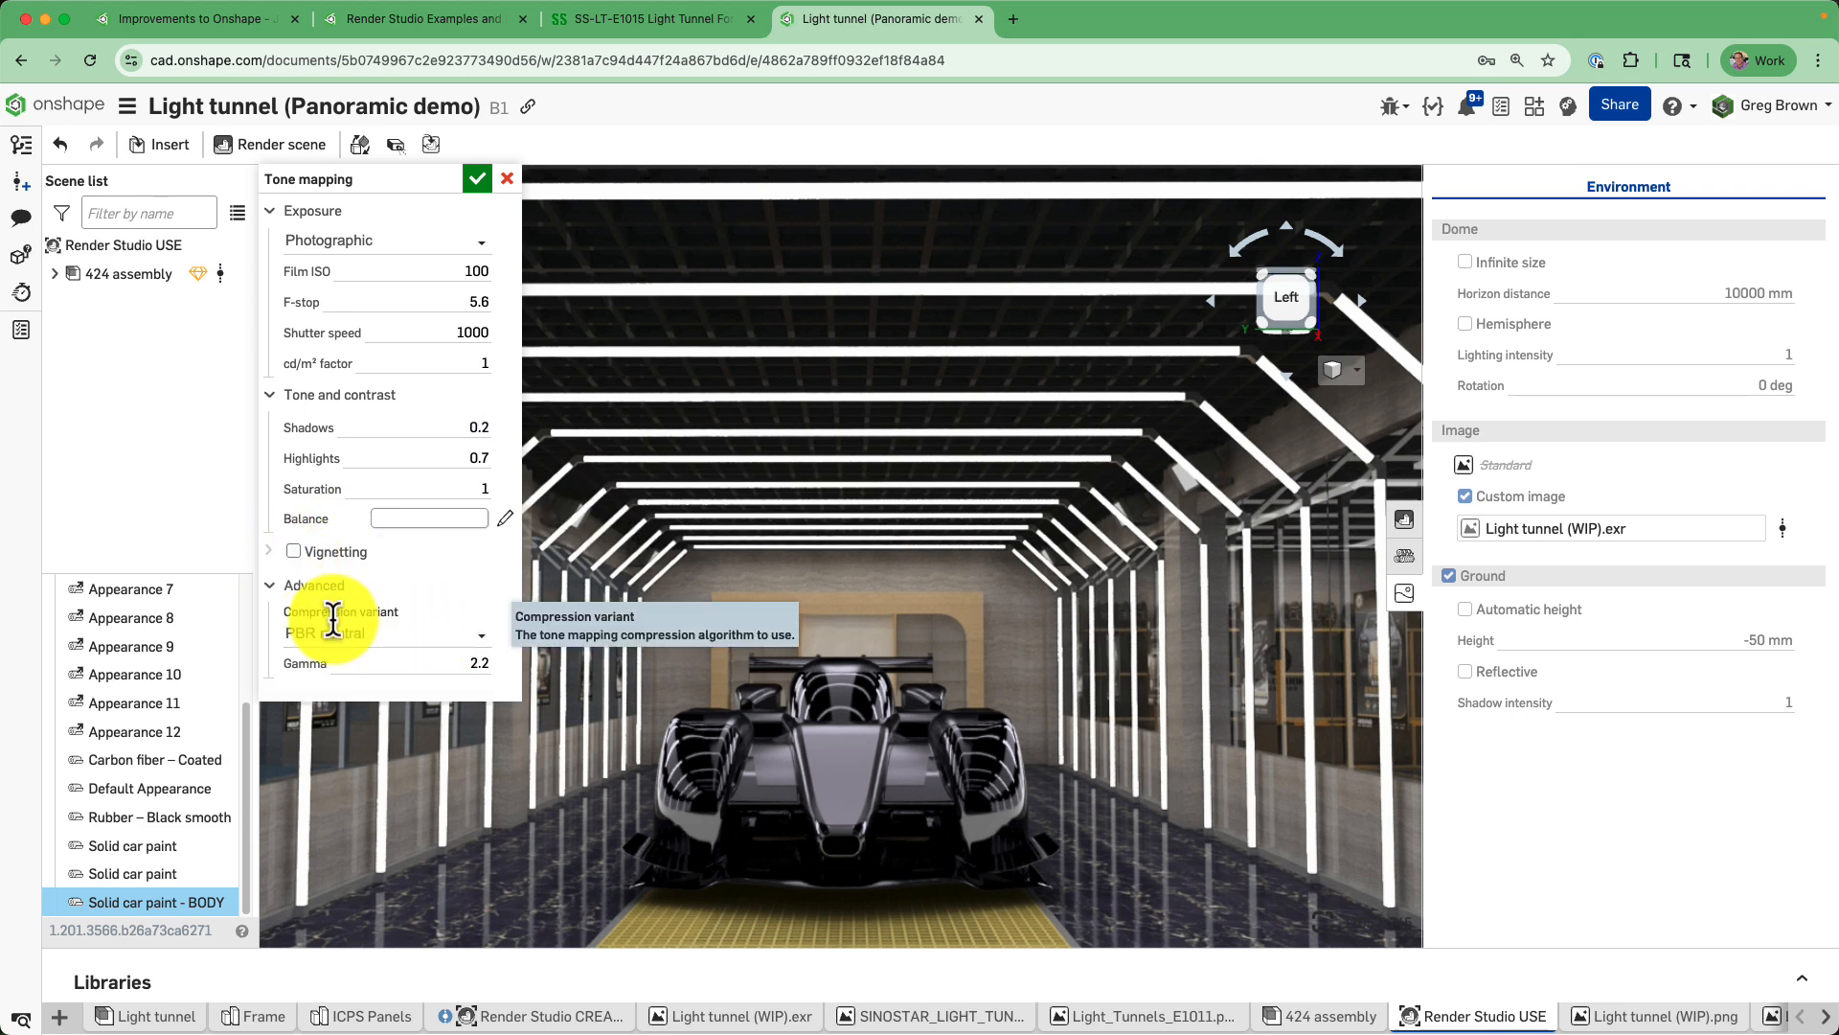
pyautogui.click(359, 636)
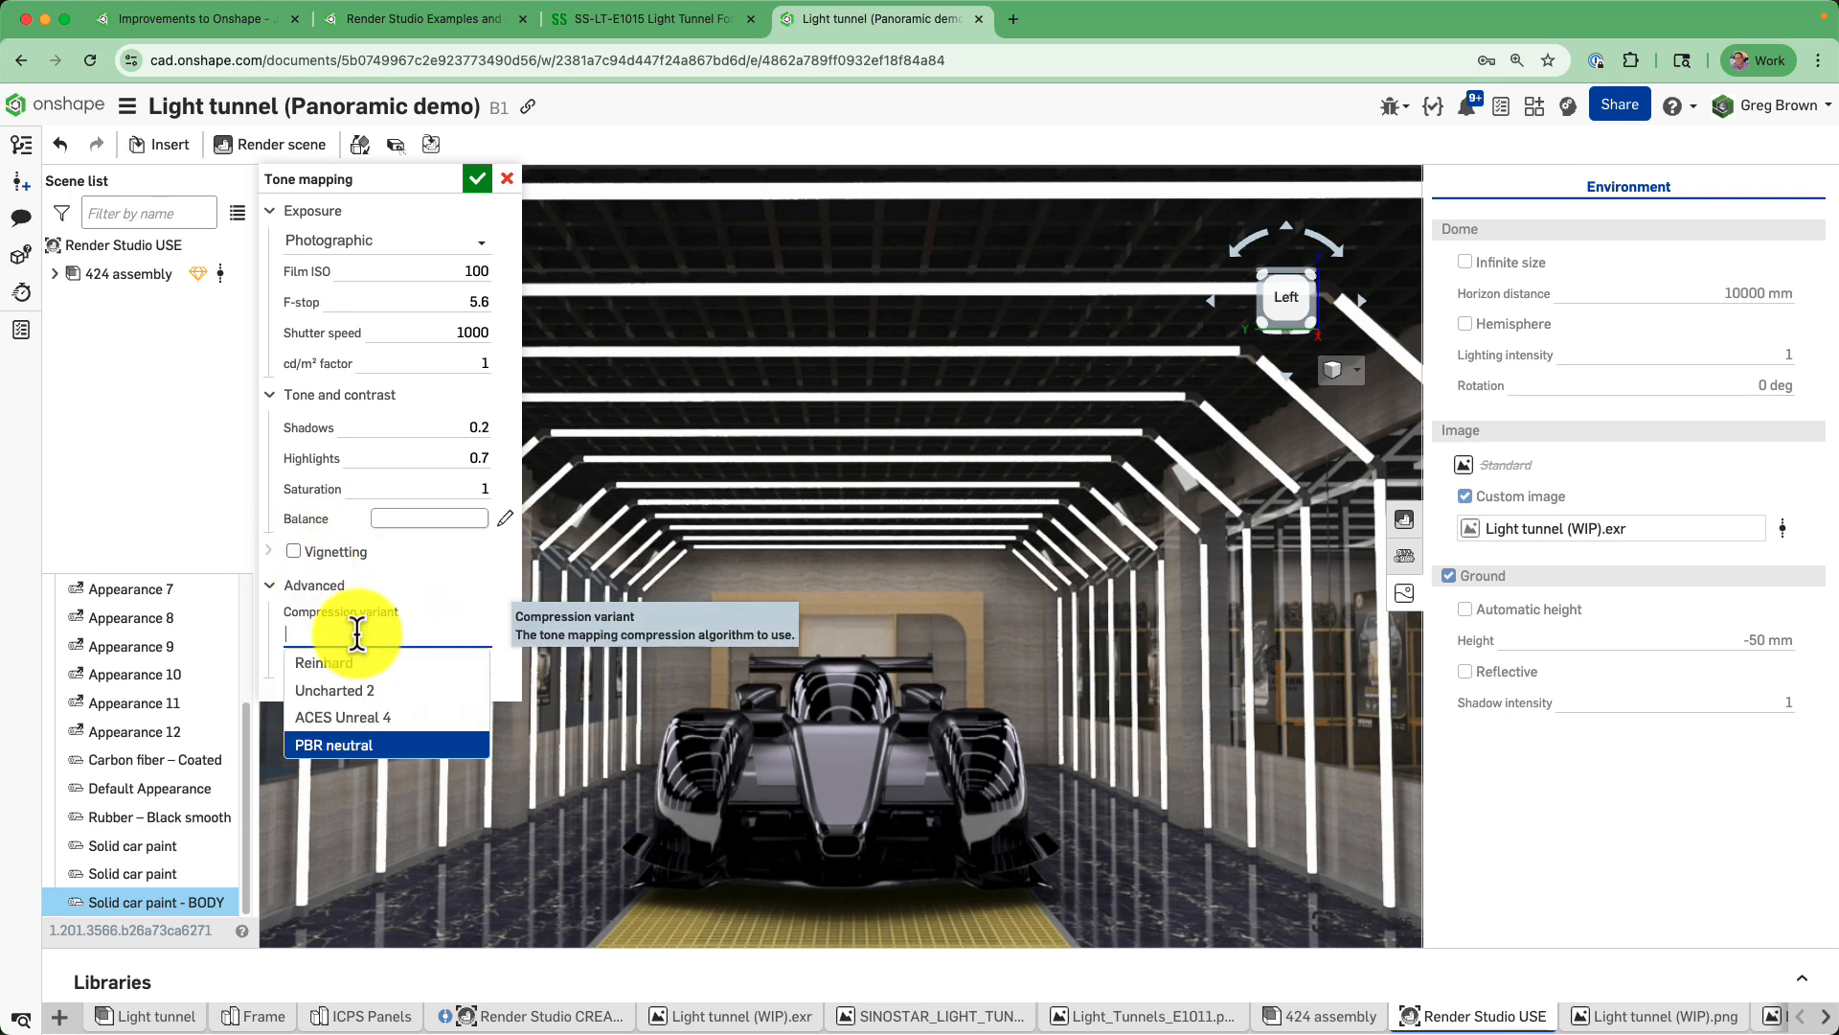
pyautogui.click(436, 671)
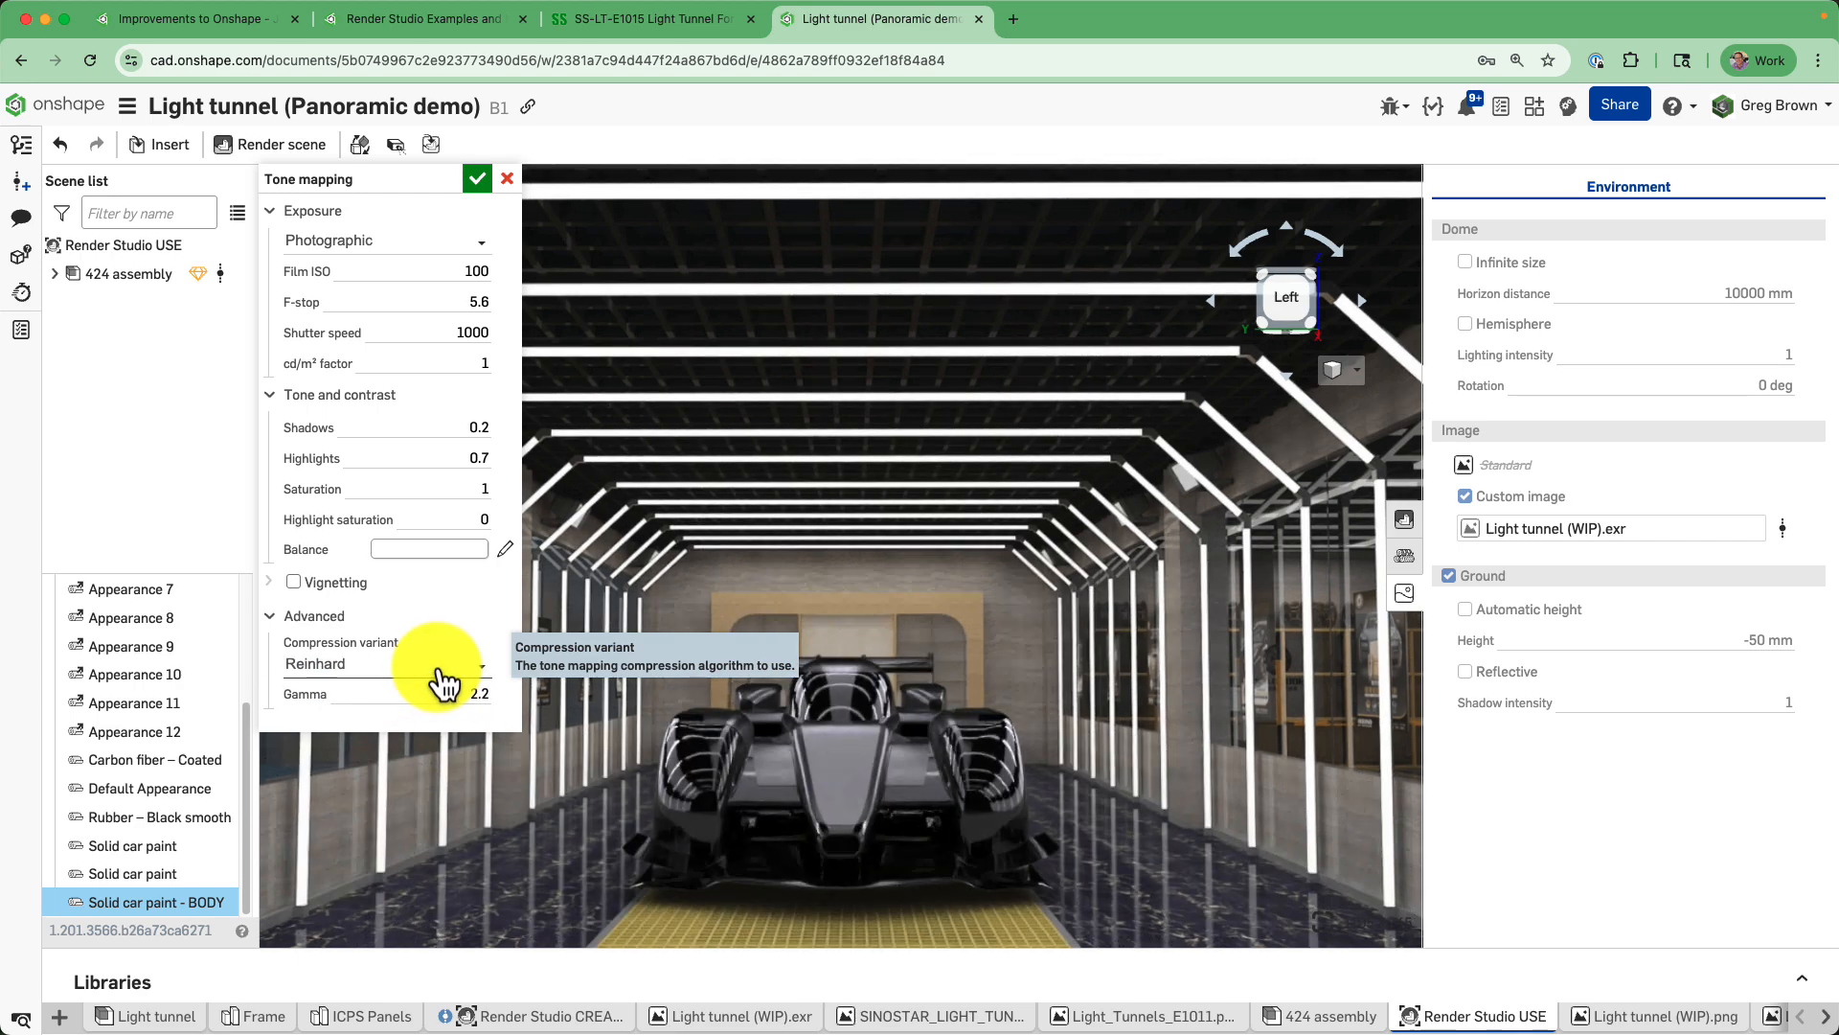
pyautogui.click(442, 671)
pyautogui.click(387, 721)
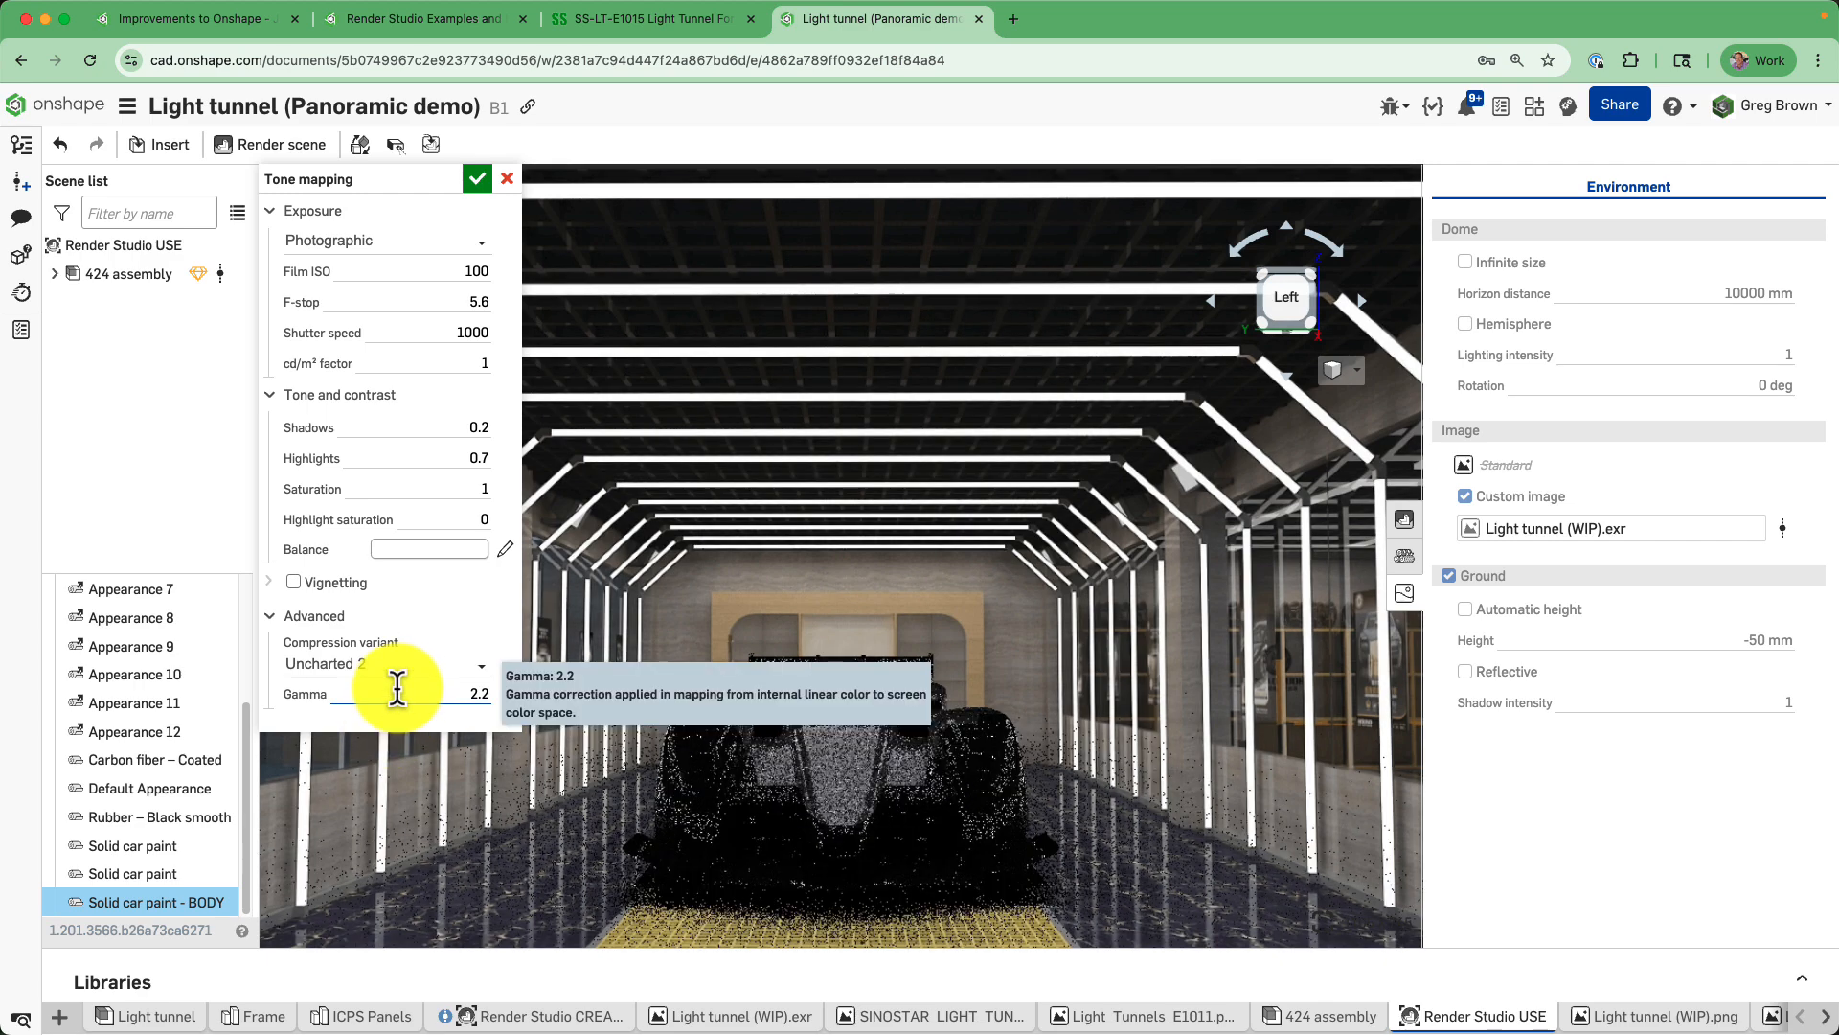
pyautogui.click(372, 667)
pyautogui.click(358, 751)
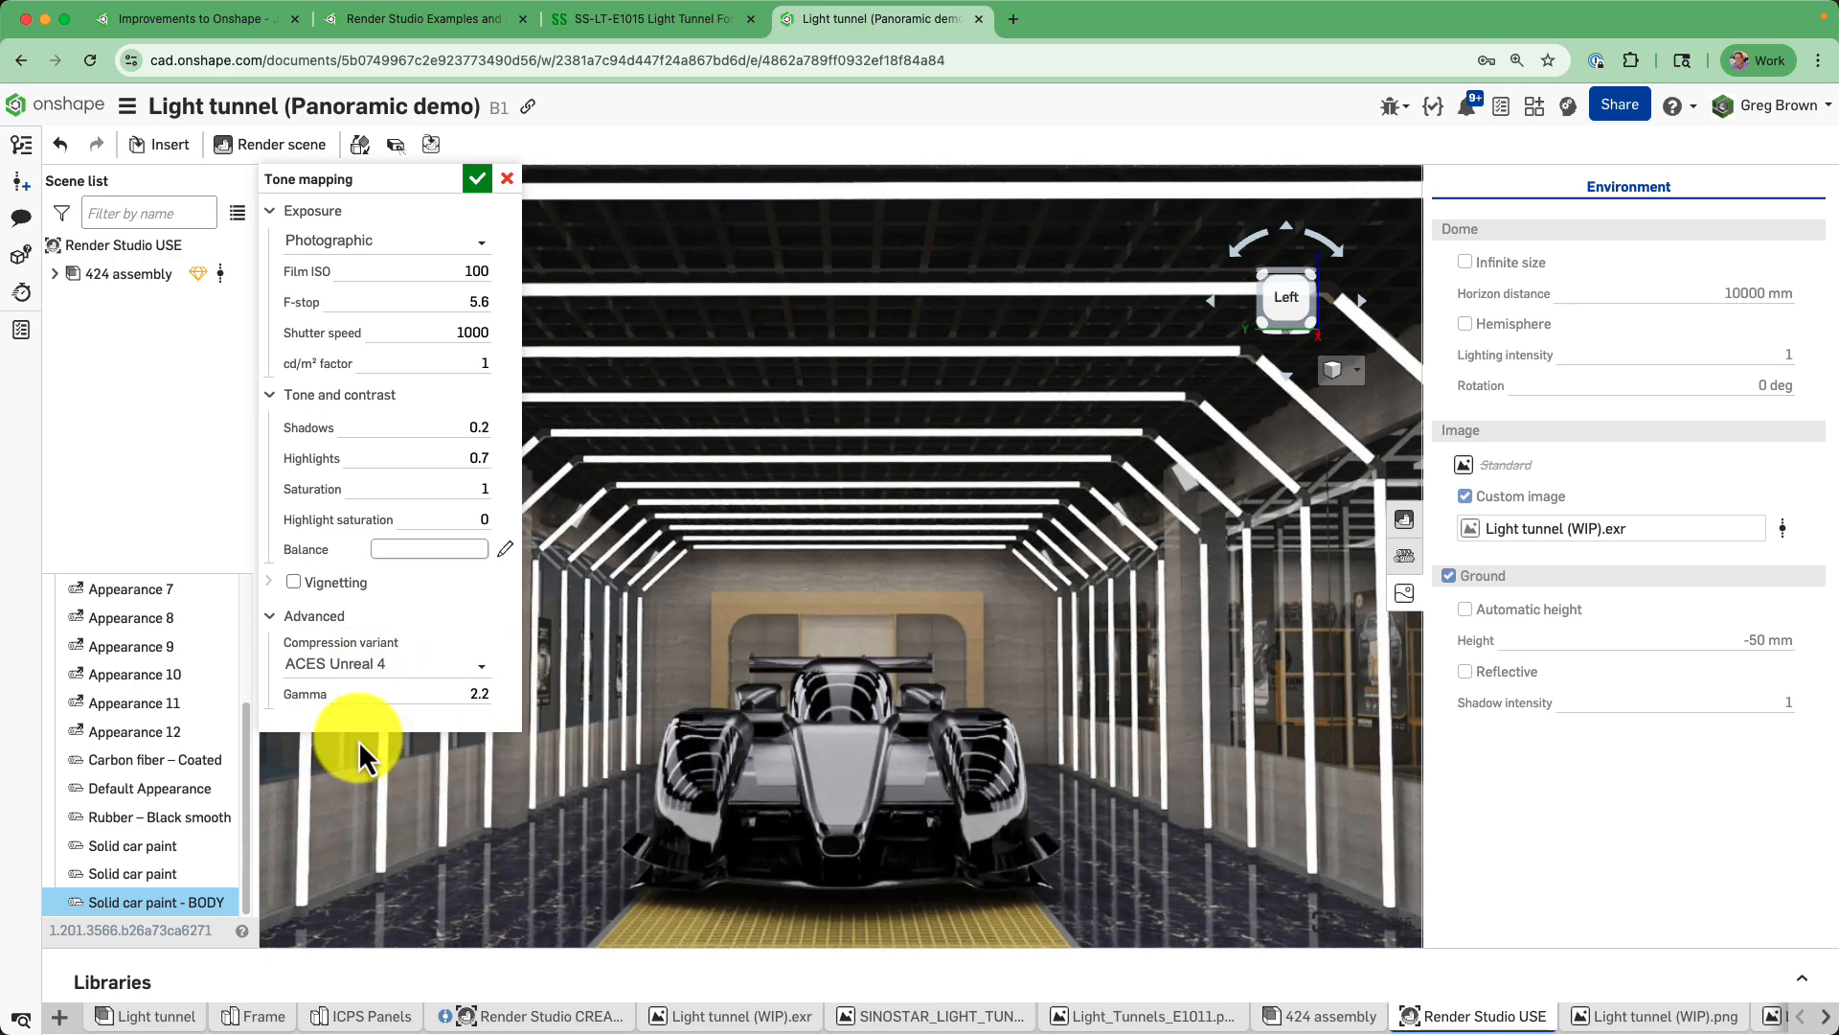
pyautogui.click(372, 664)
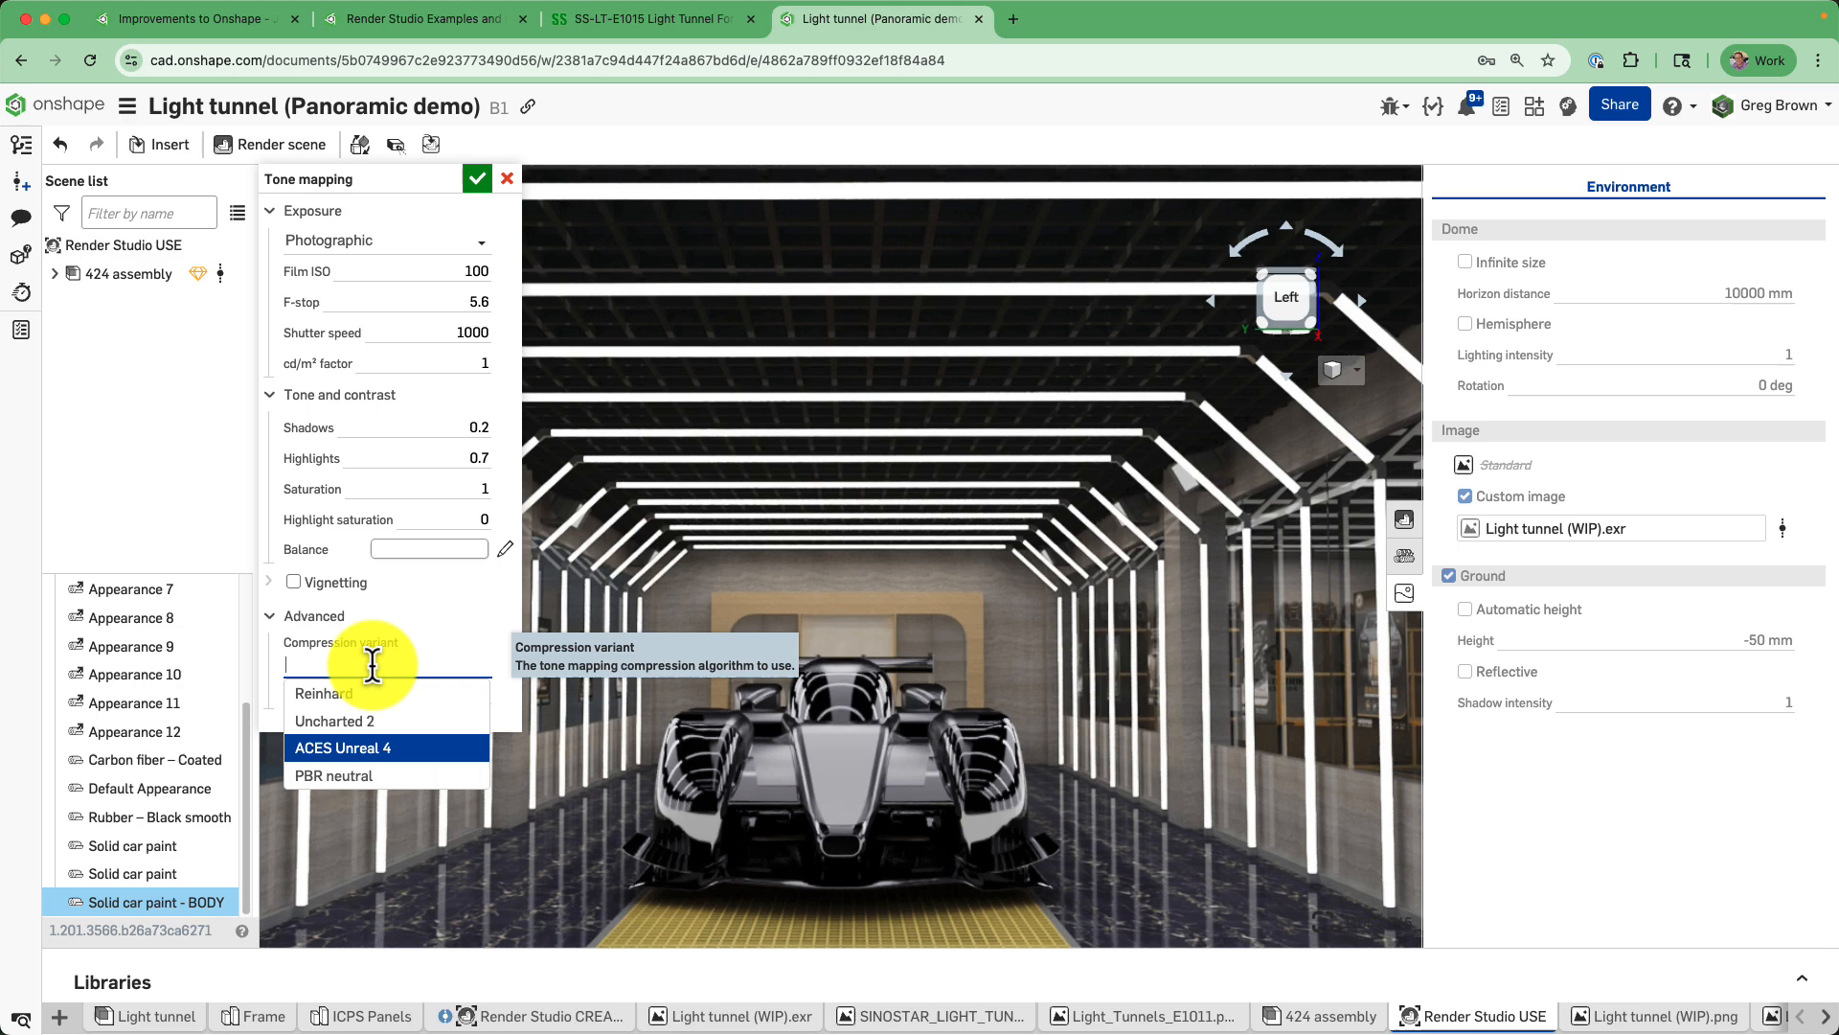
pyautogui.click(374, 776)
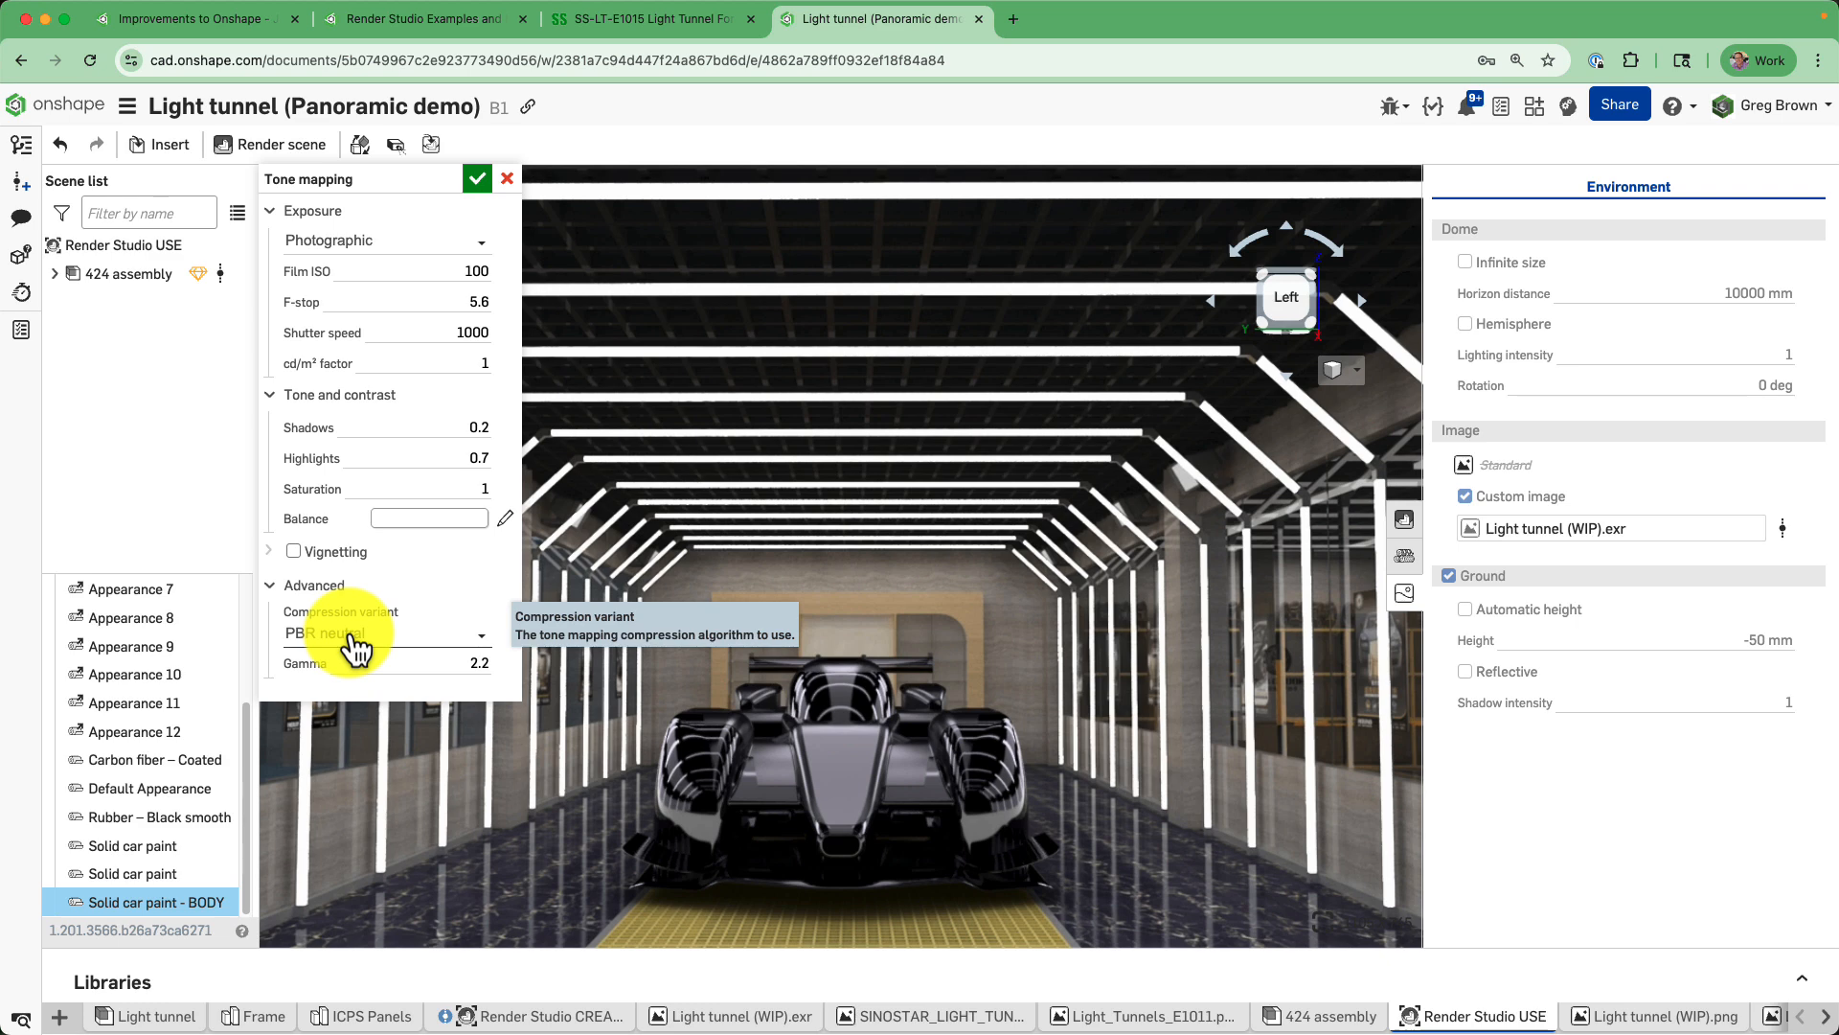
pyautogui.click(483, 179)
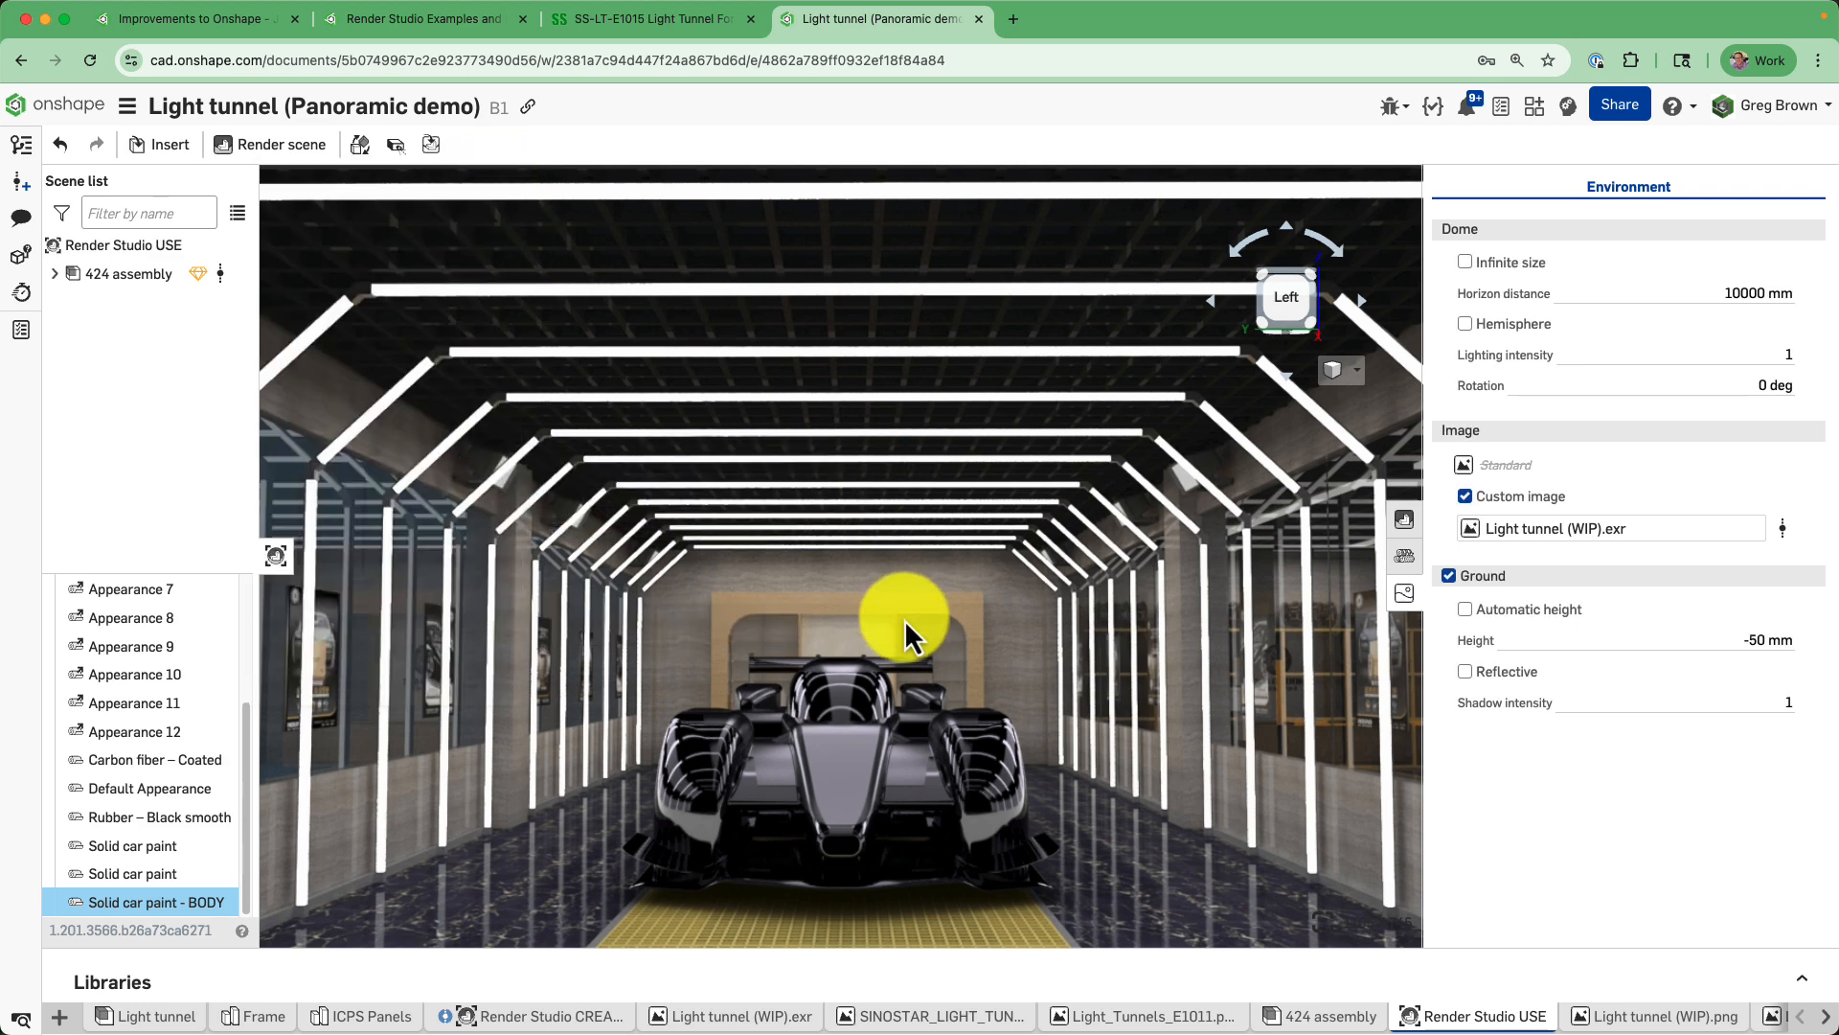
# Restore the named view "LT2" and set the environment's lighting intensity to 2.
pyautogui.click(1351, 372)
pyautogui.click(1274, 475)
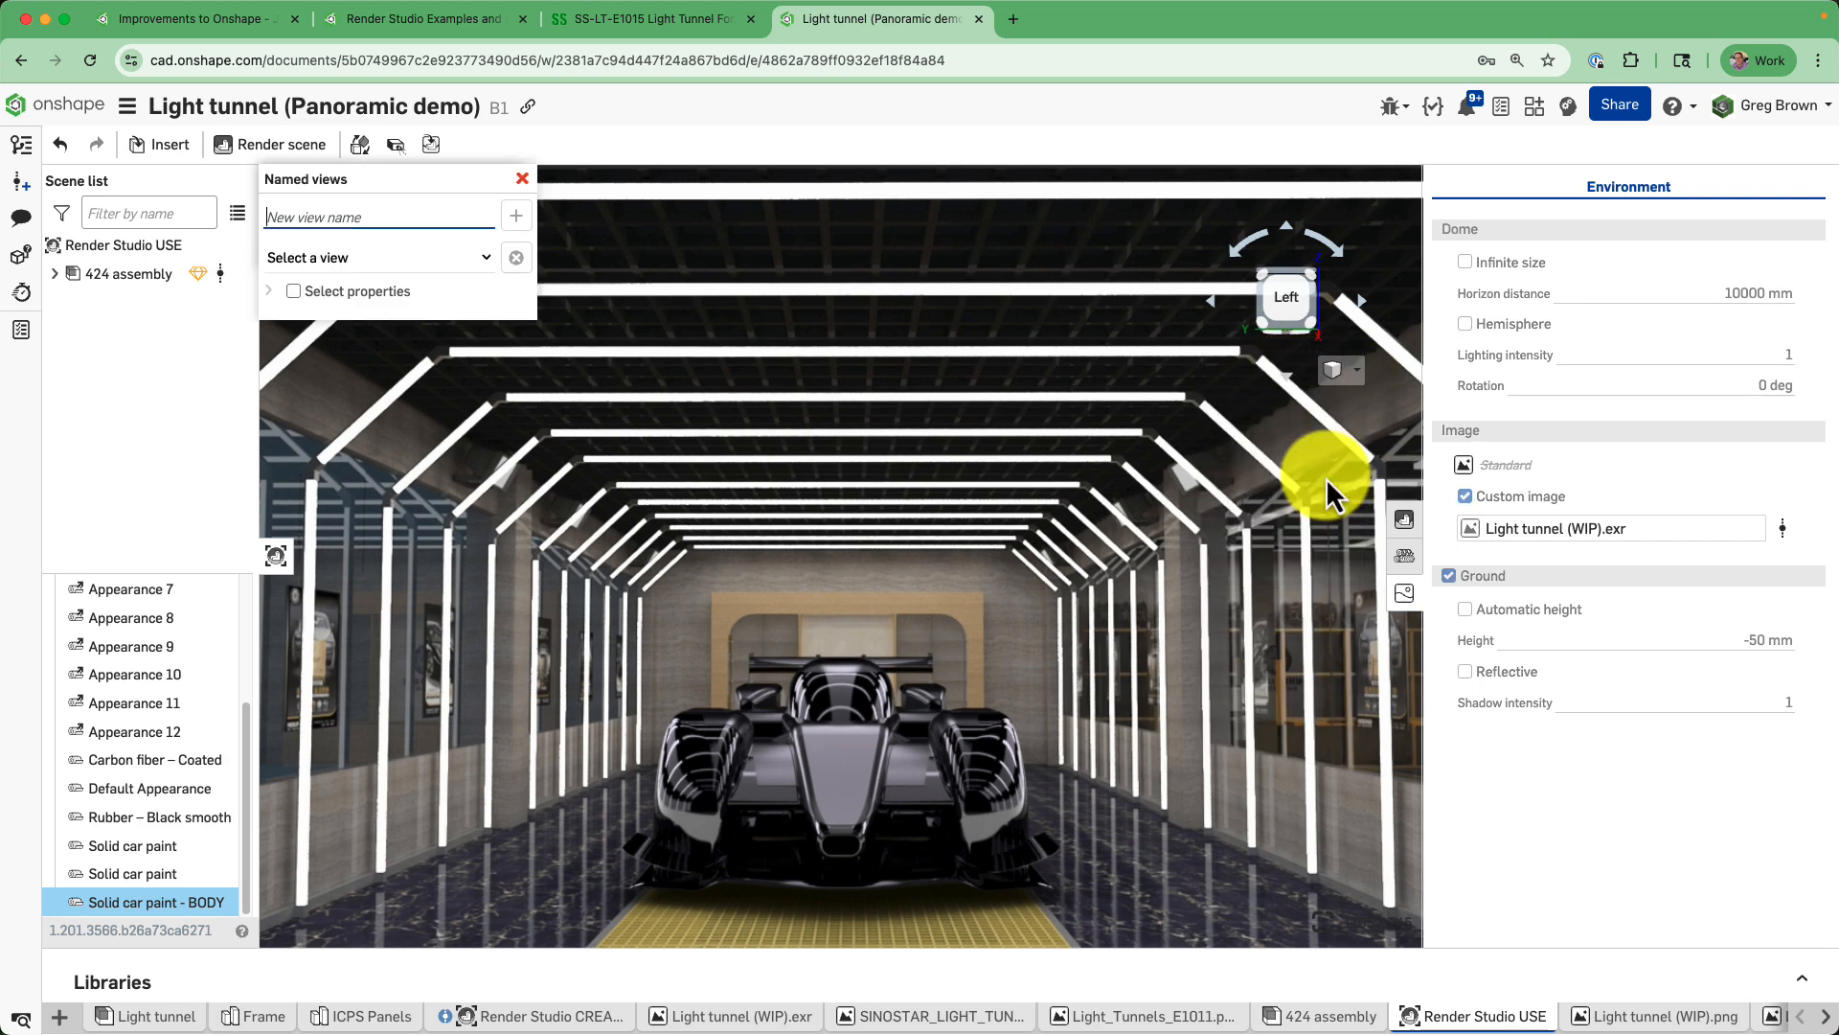
pyautogui.click(381, 259)
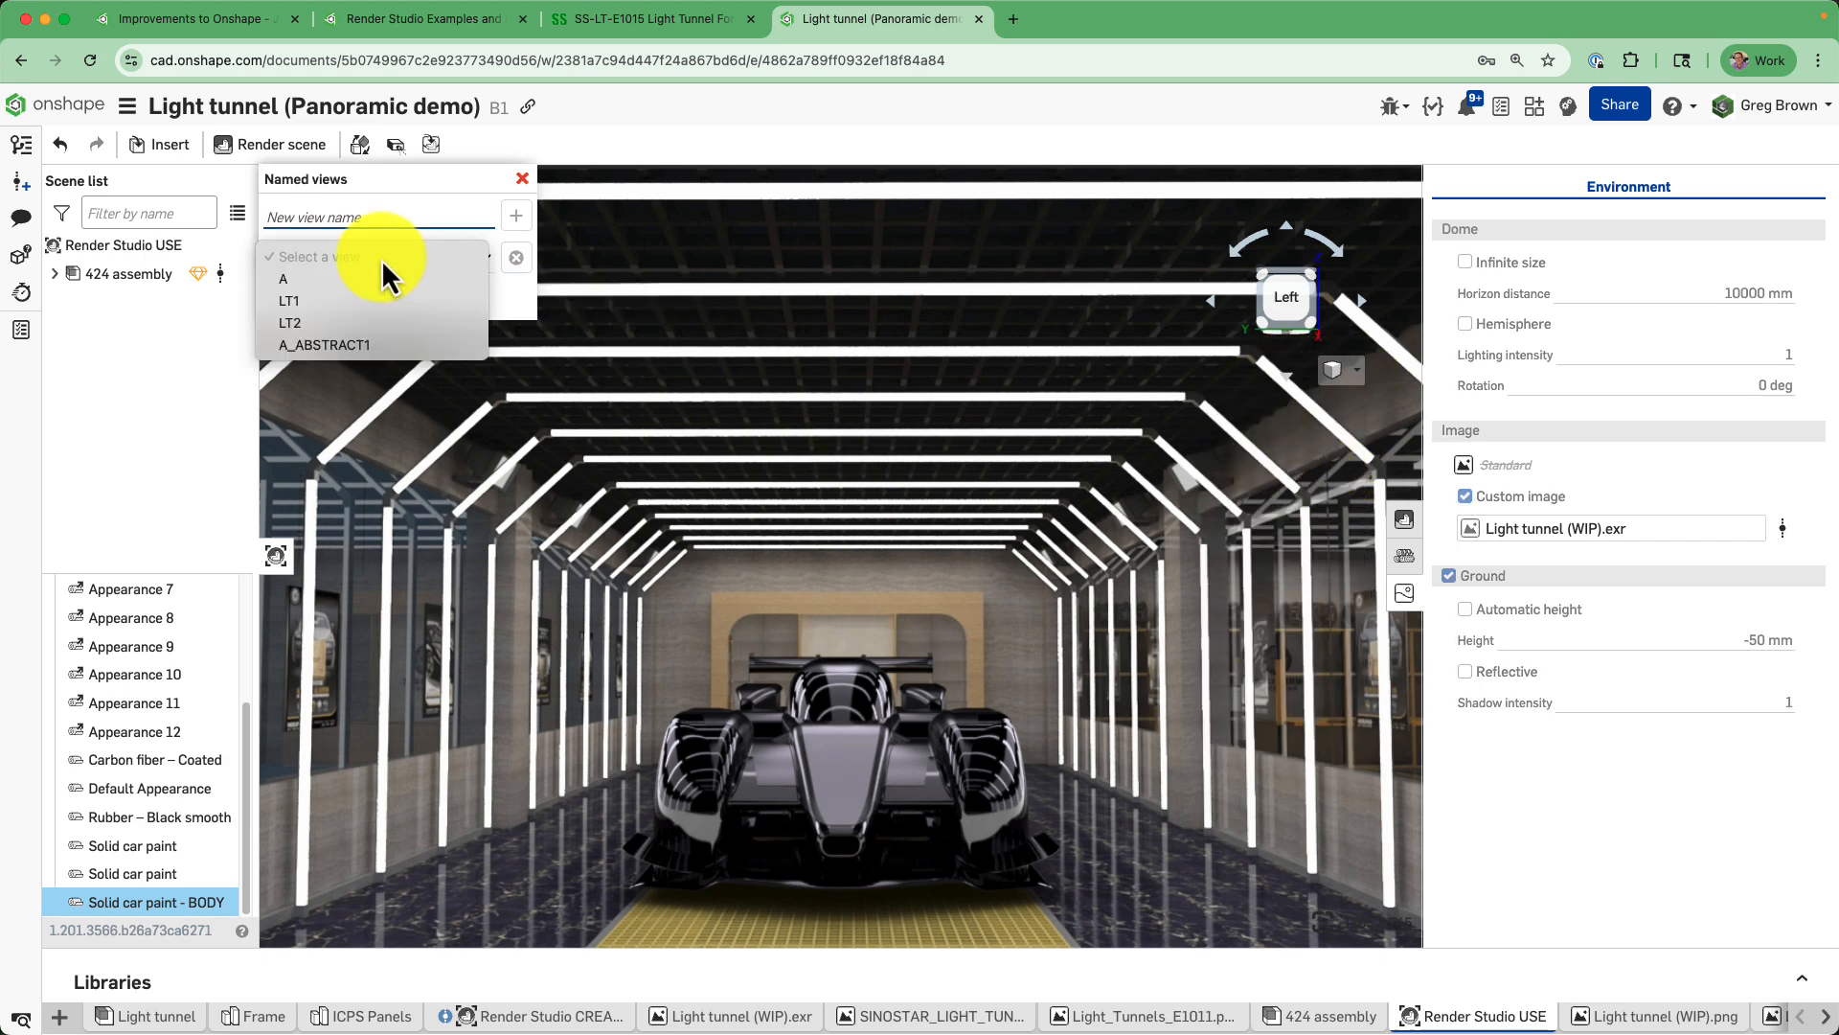
pyautogui.click(354, 324)
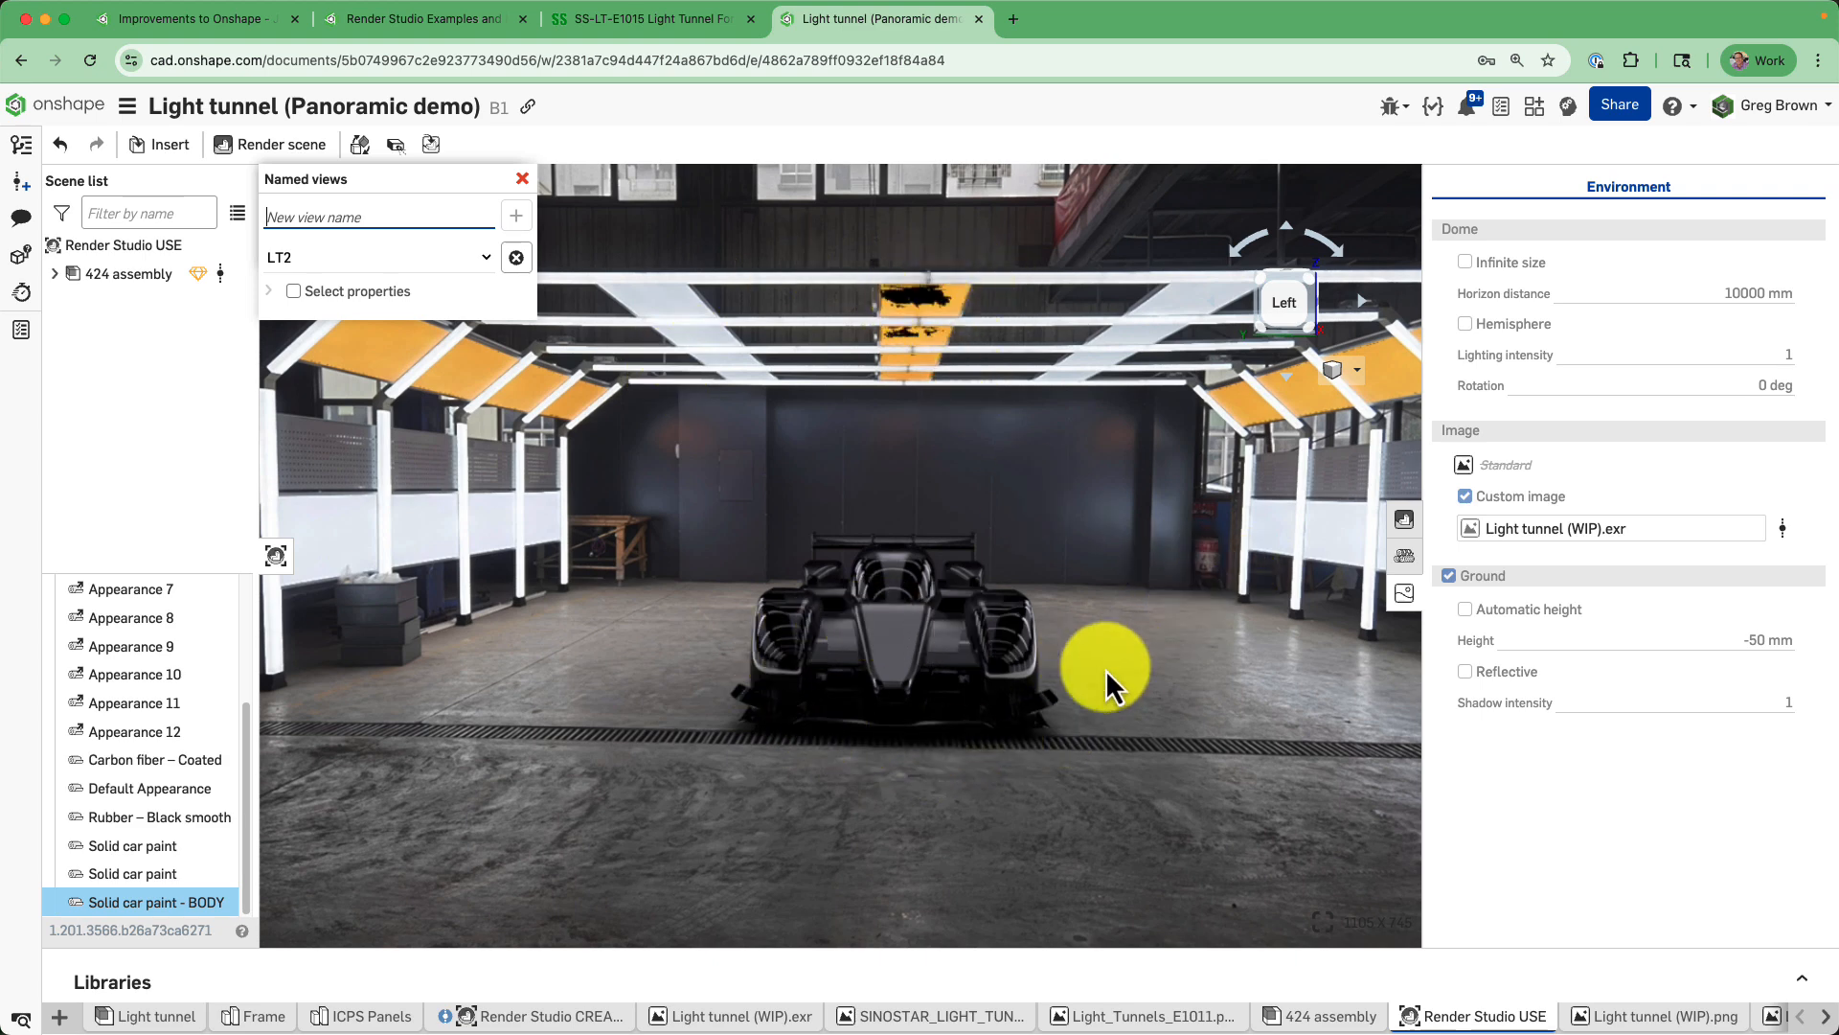
pyautogui.click(520, 179)
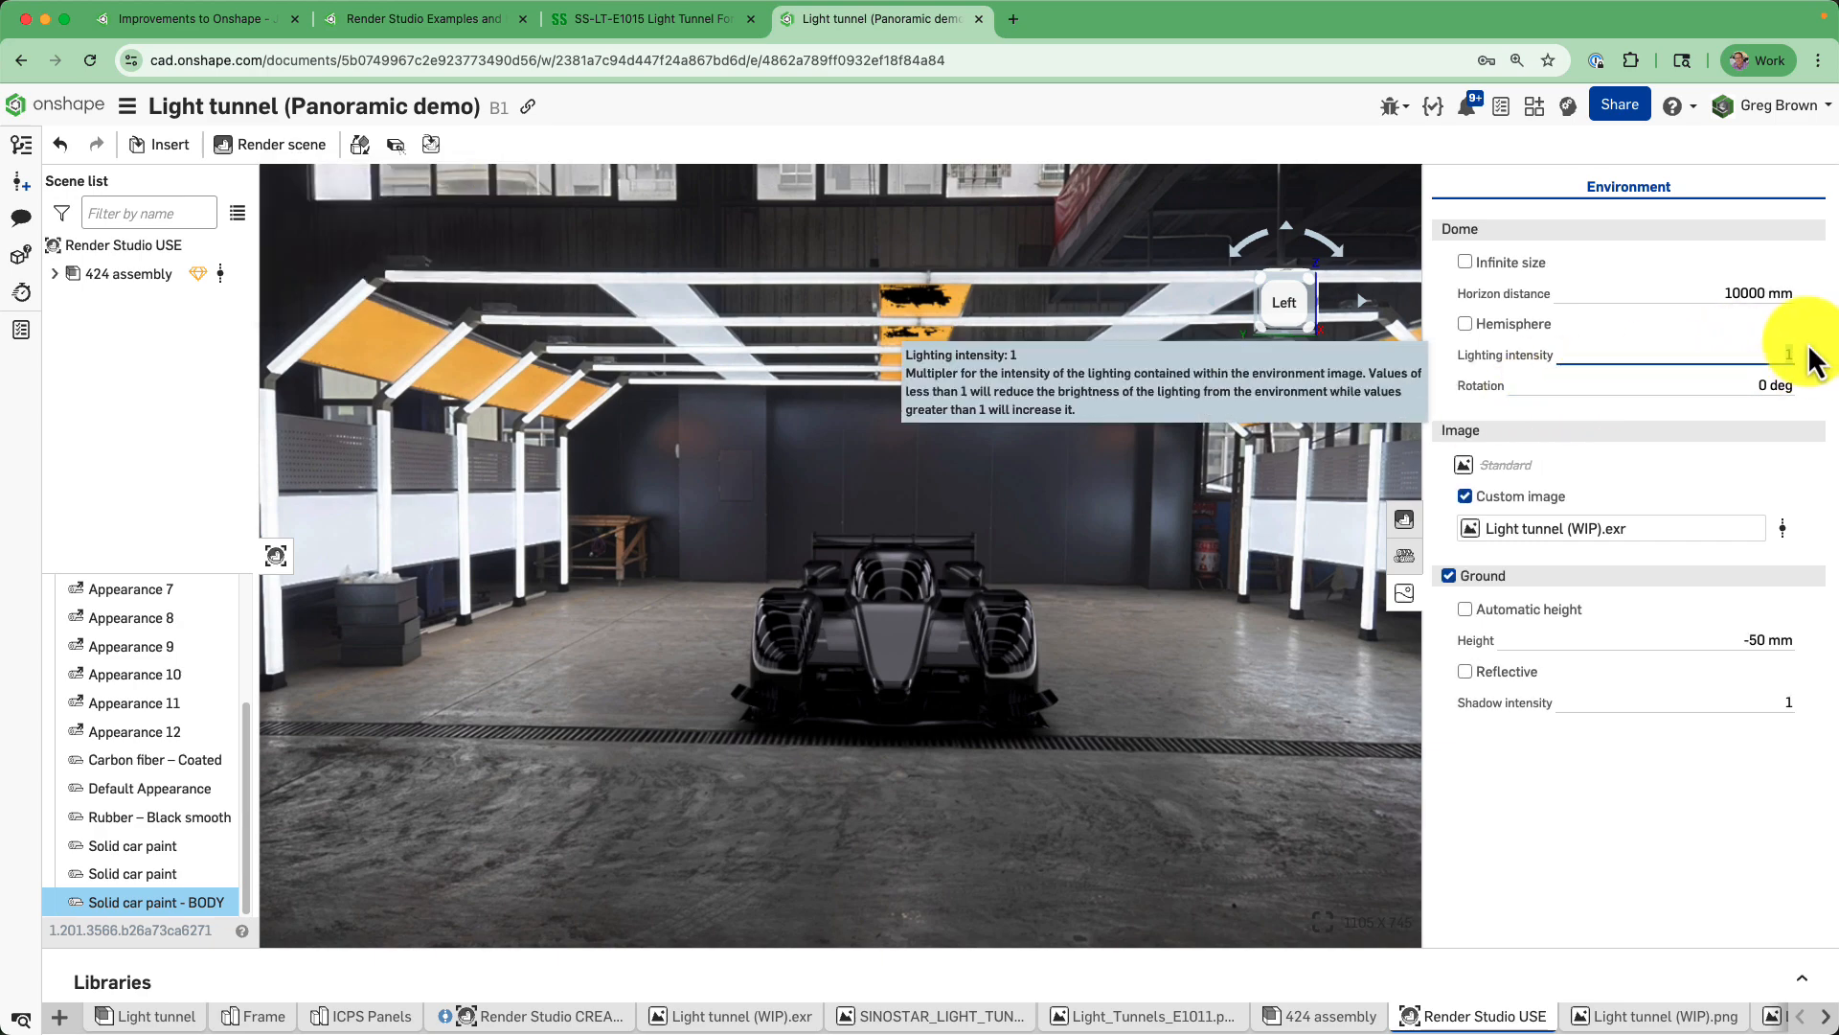
pyautogui.press('Return')
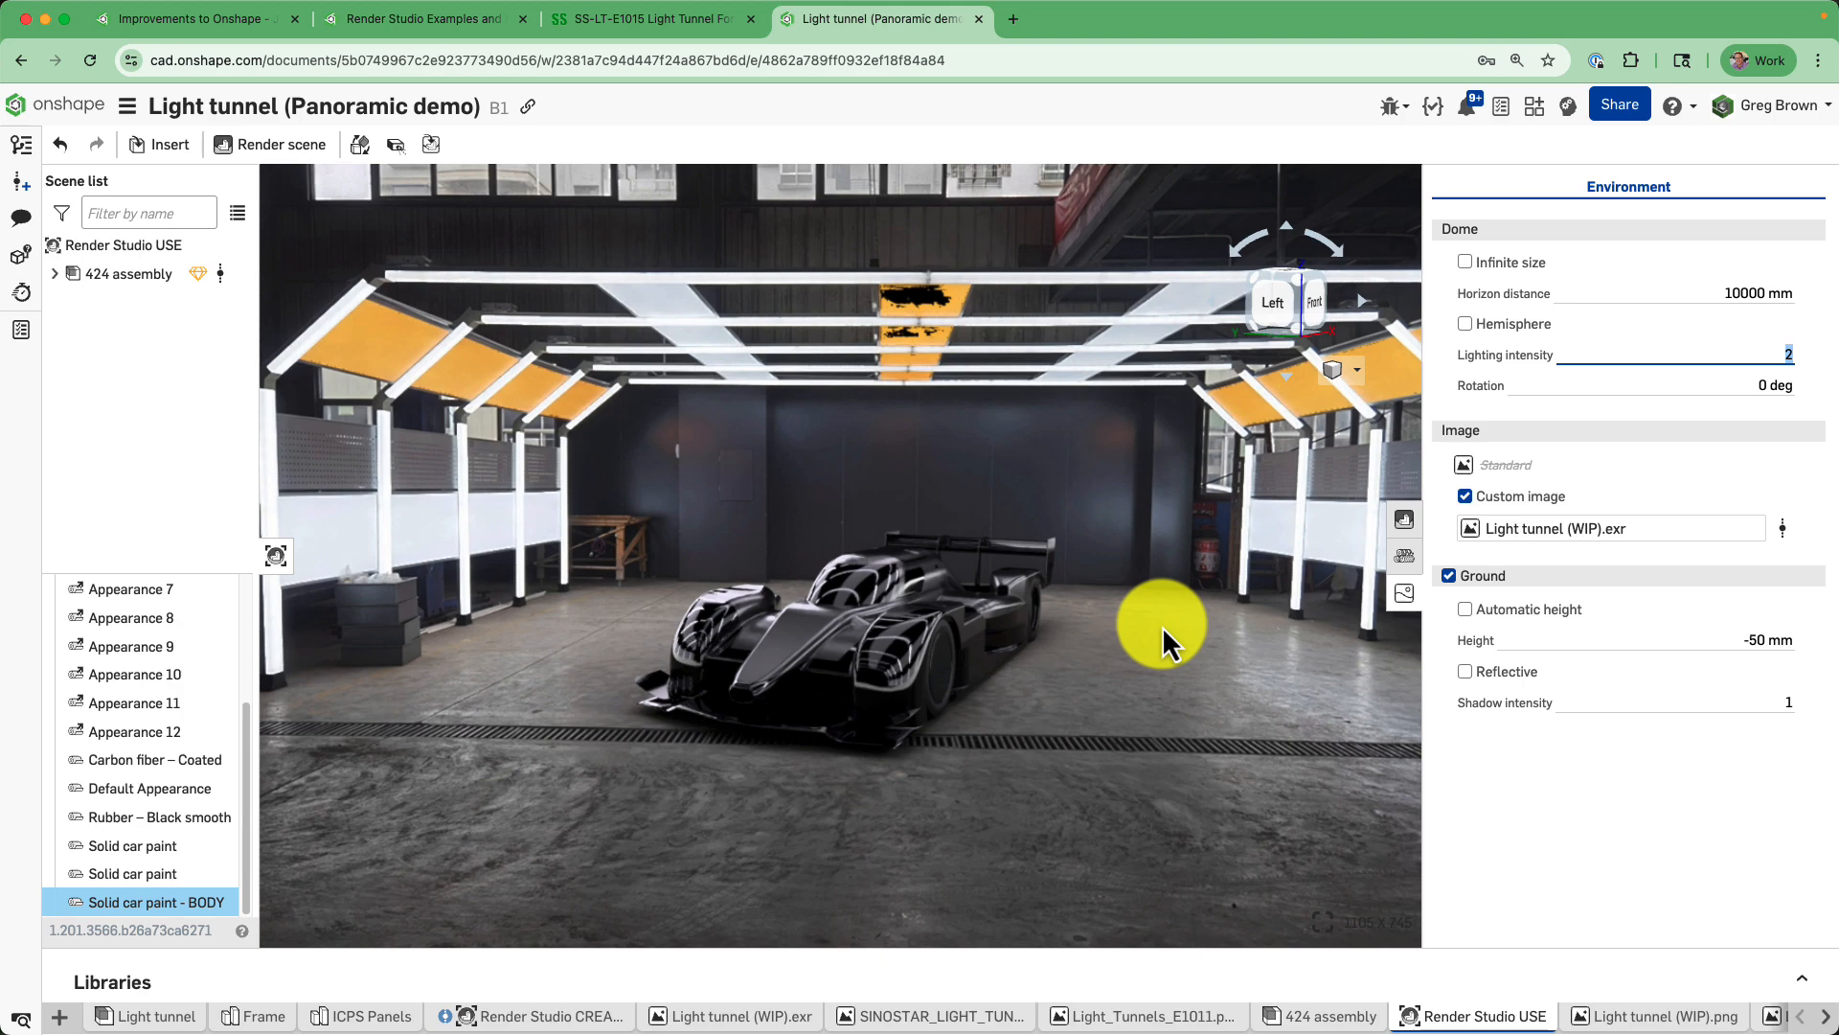
# Review the resolution, format, quality and advanced options for rendering the scene.
pyautogui.click(275, 146)
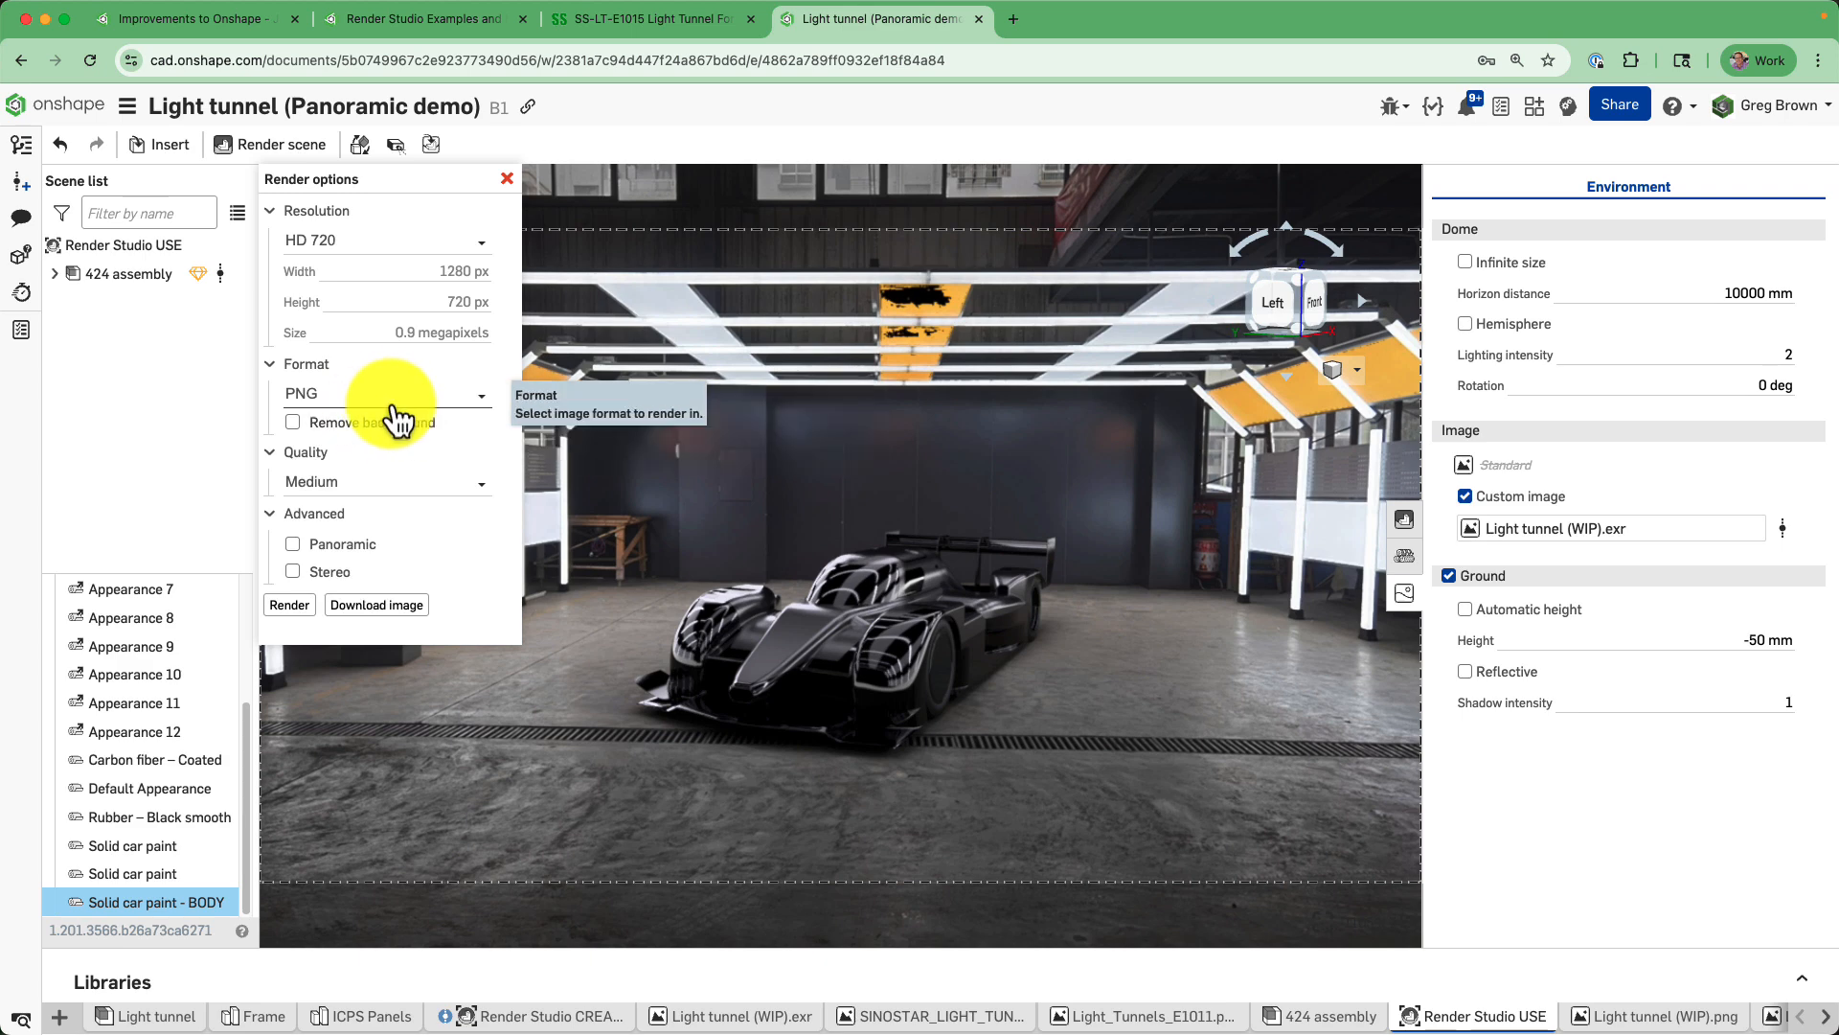
pyautogui.click(482, 396)
pyautogui.click(497, 377)
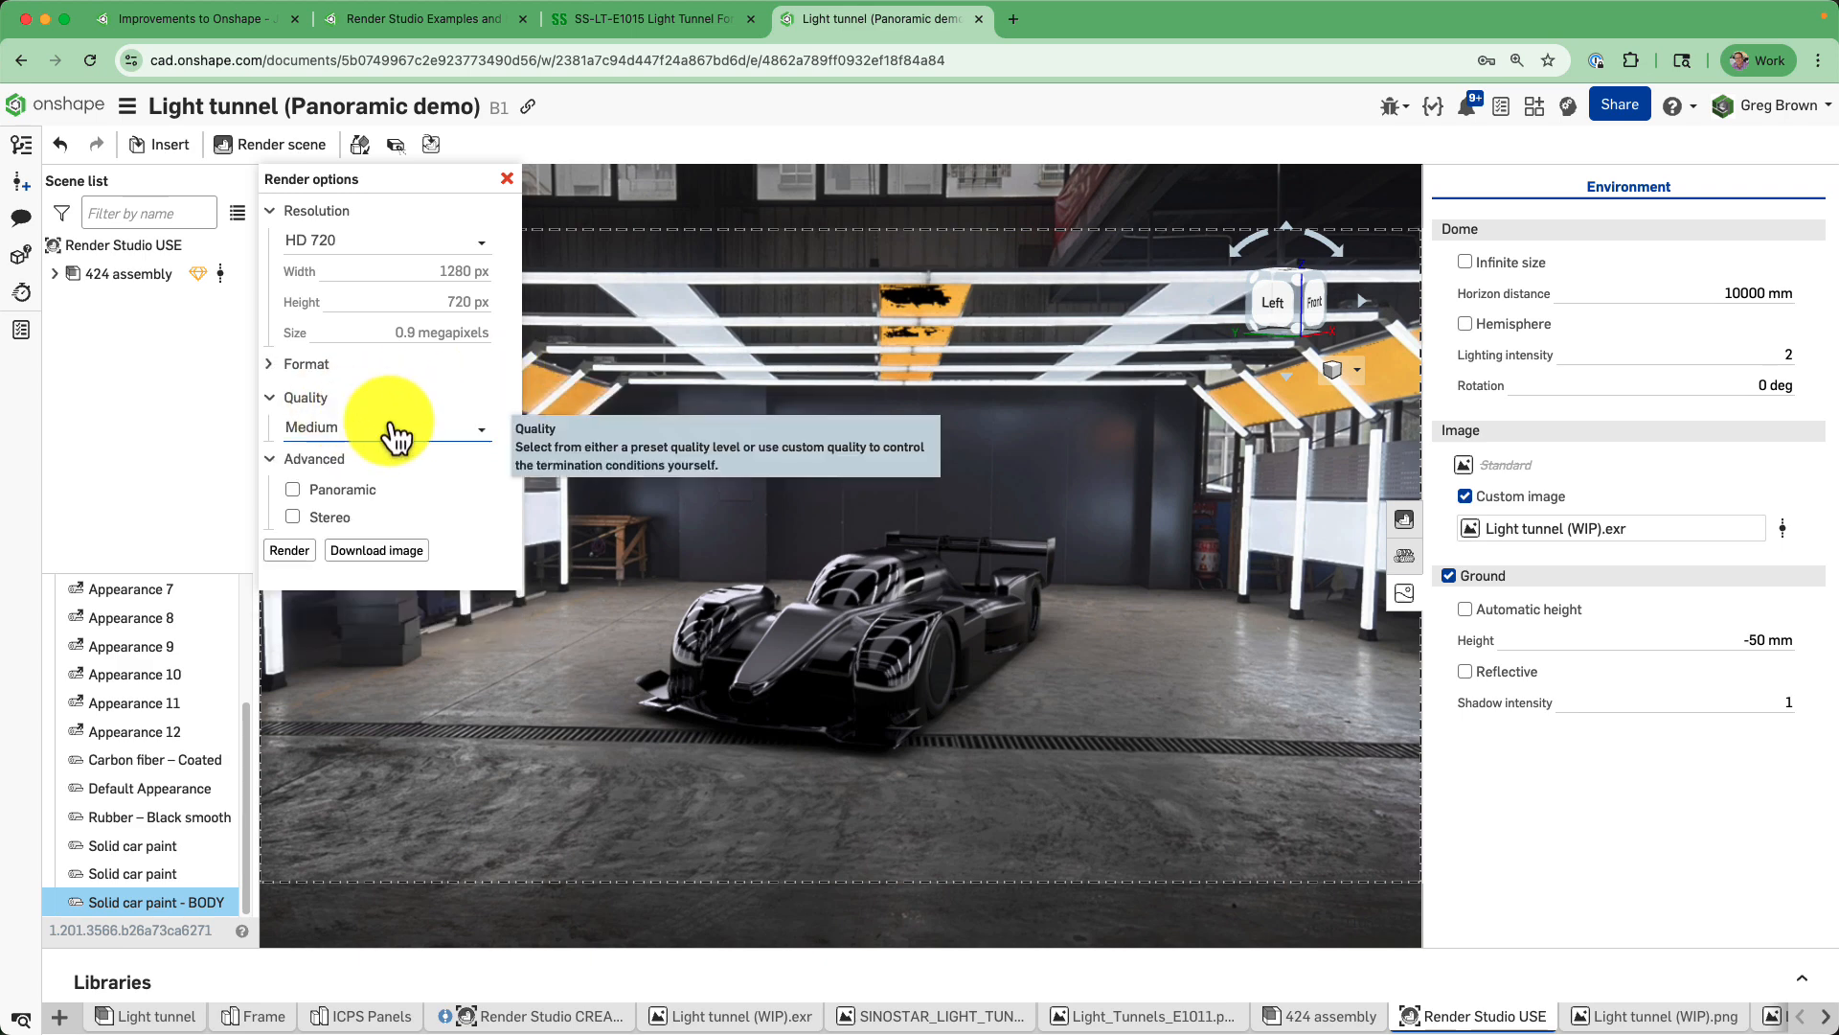
pyautogui.click(322, 366)
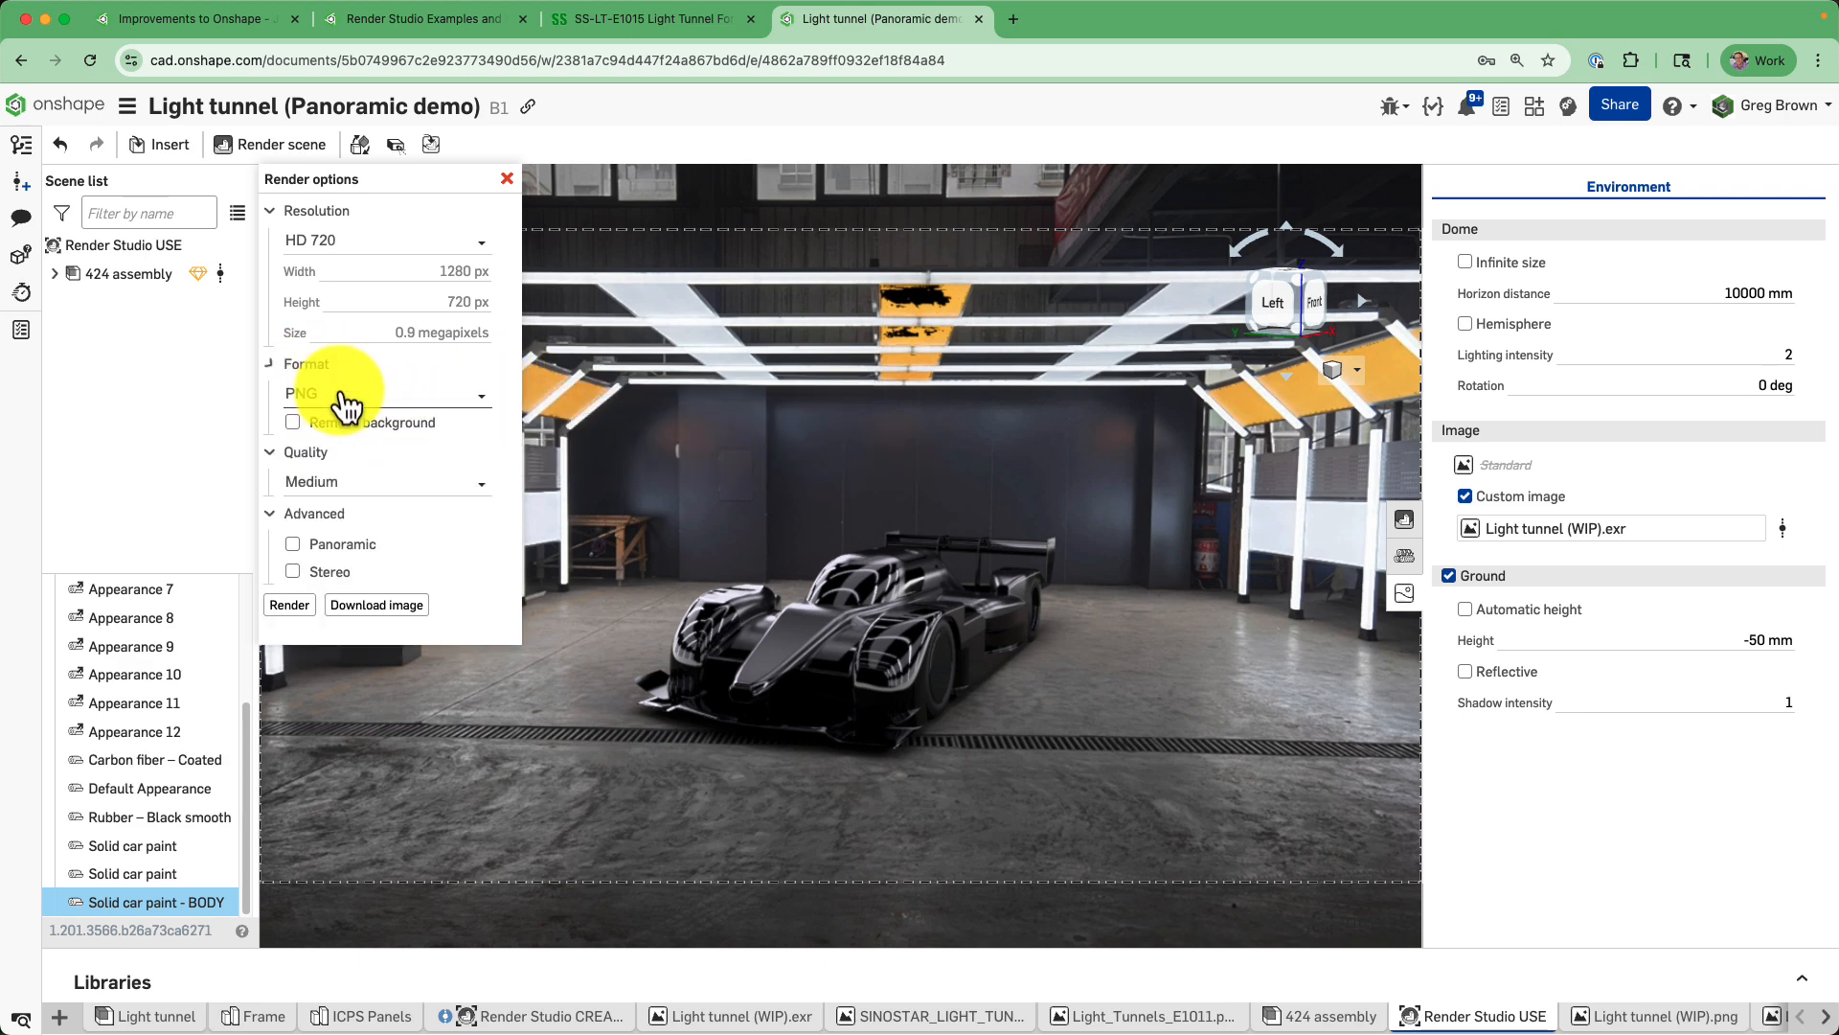
pyautogui.click(511, 360)
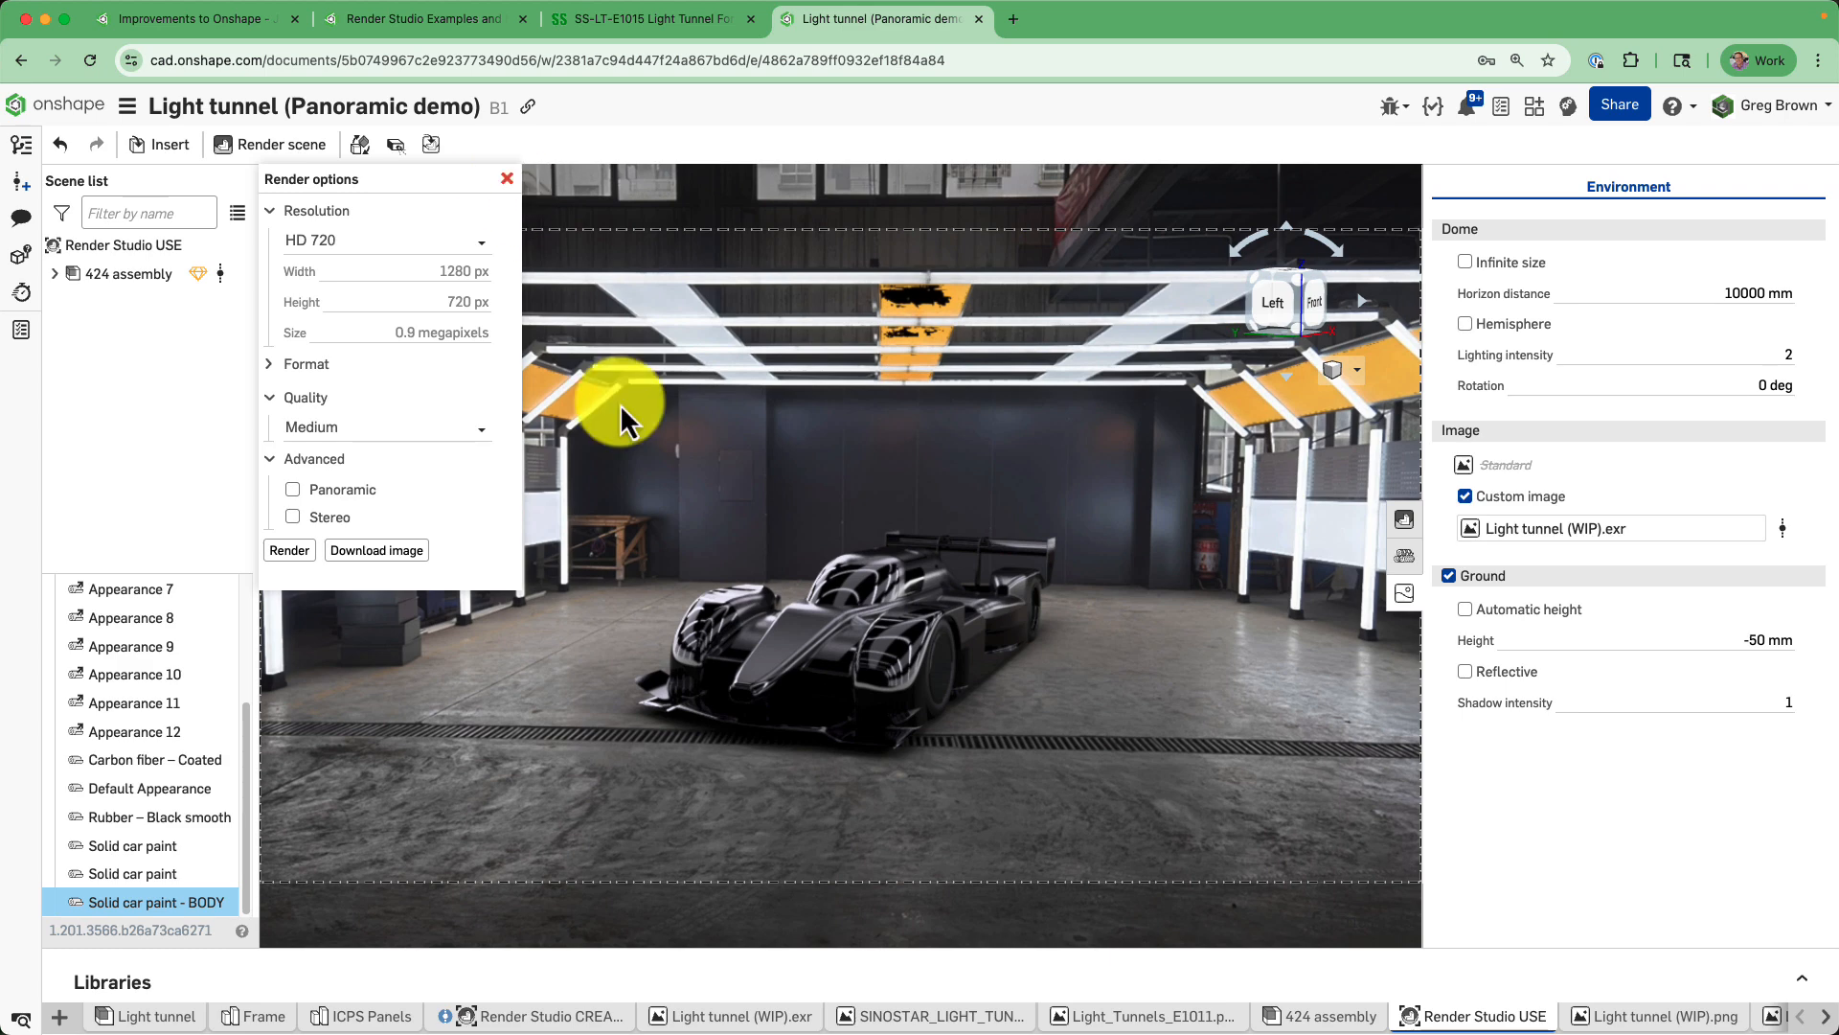
# View the saved car renders in turn: Light tunnel (WIP).png and the two Light tunnel panoramic demo images.
pyautogui.click(1825, 1017)
pyautogui.click(1092, 1017)
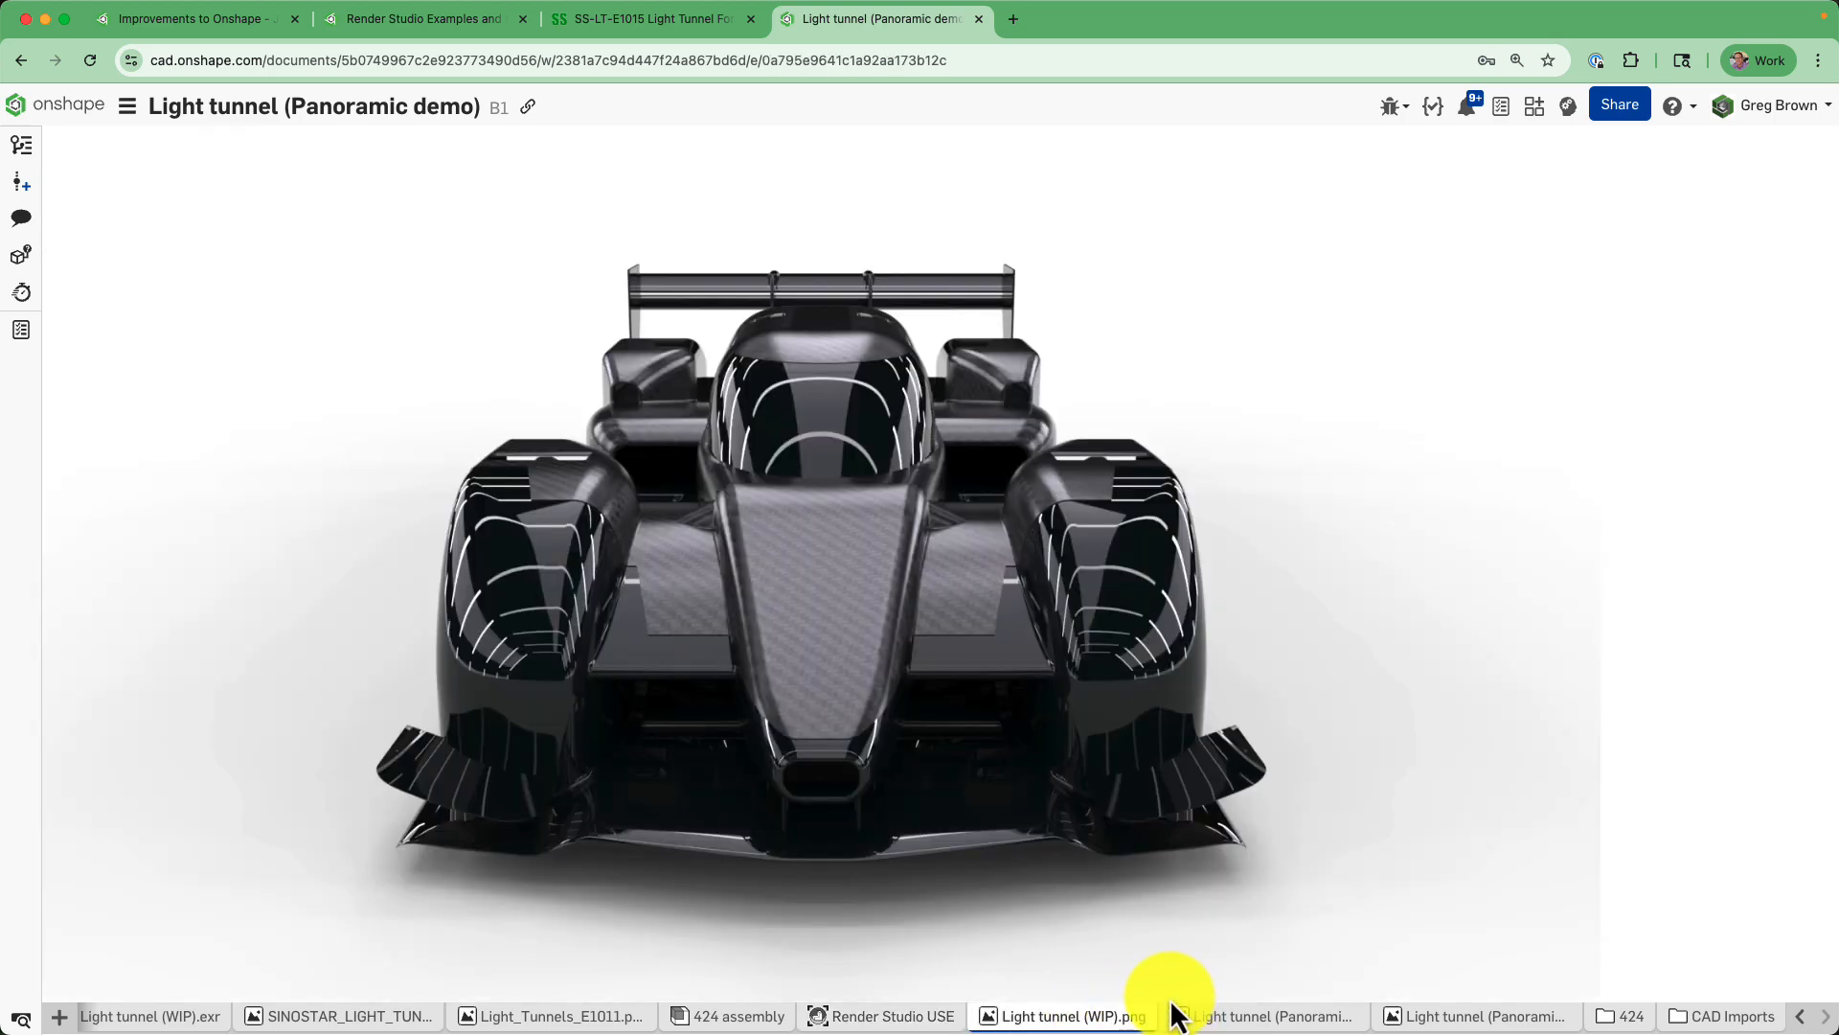
pyautogui.click(1282, 1018)
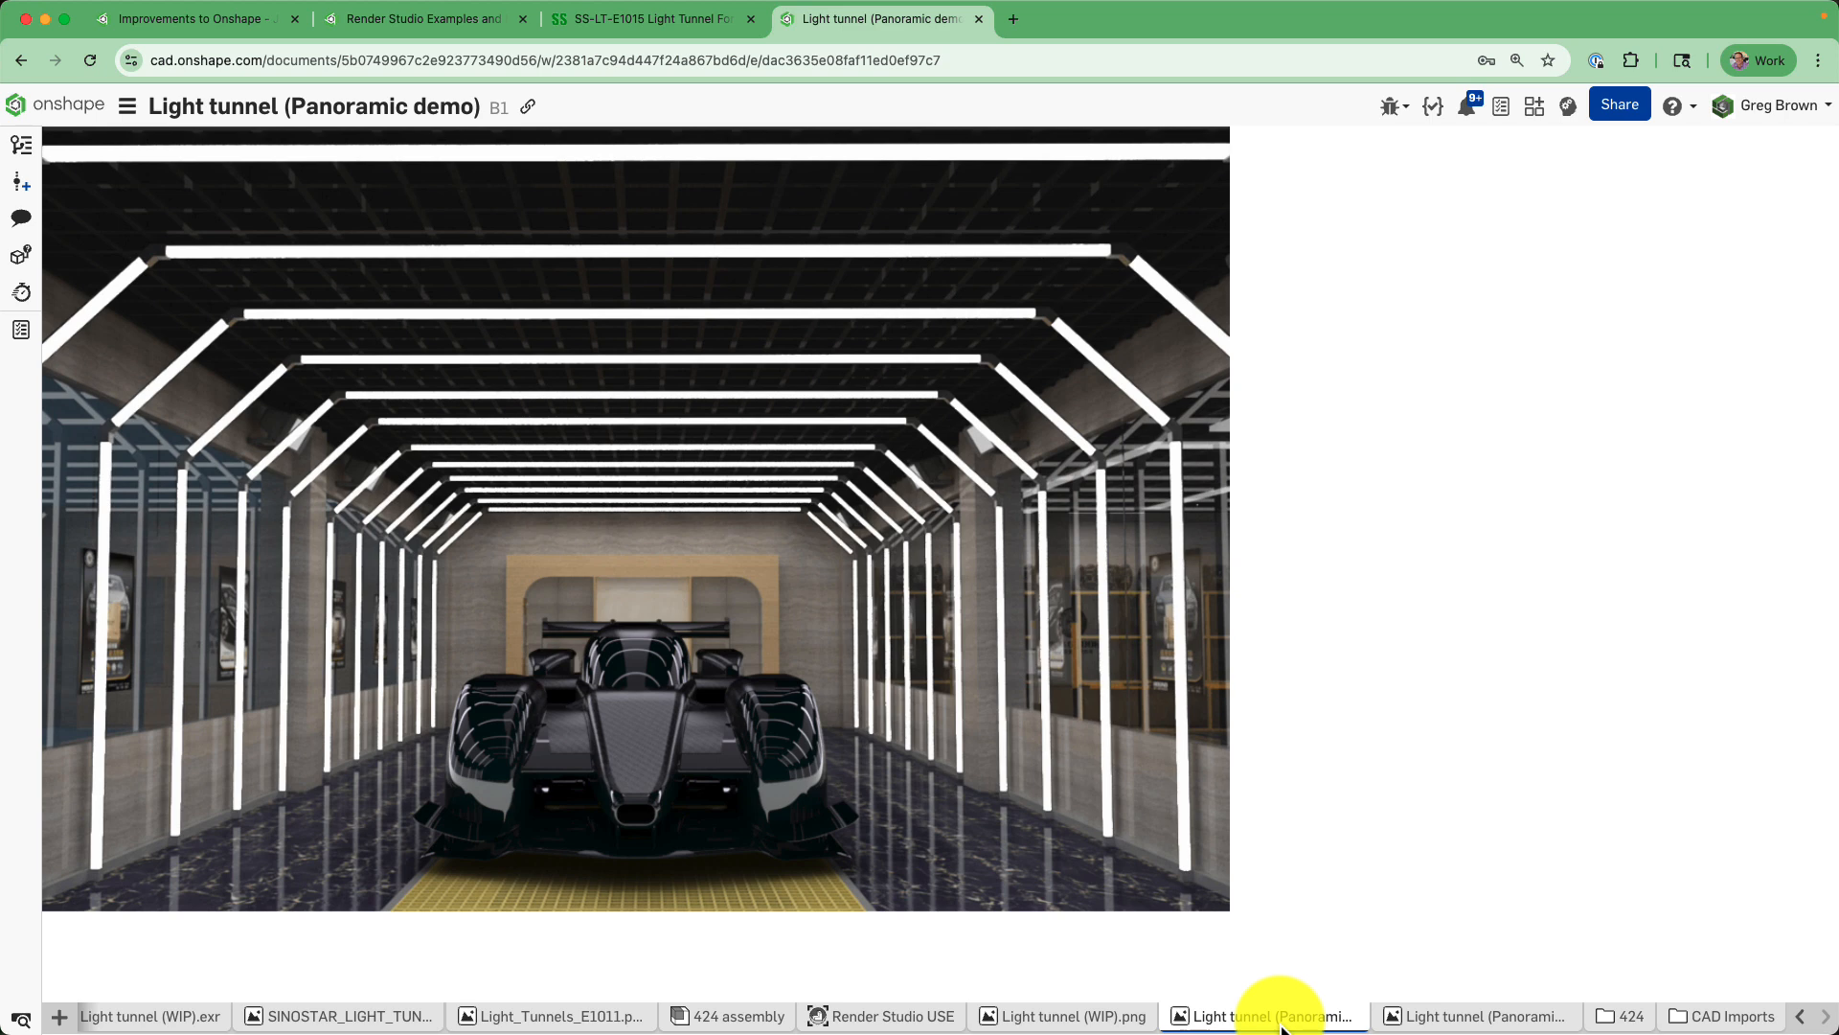
pyautogui.click(1437, 1017)
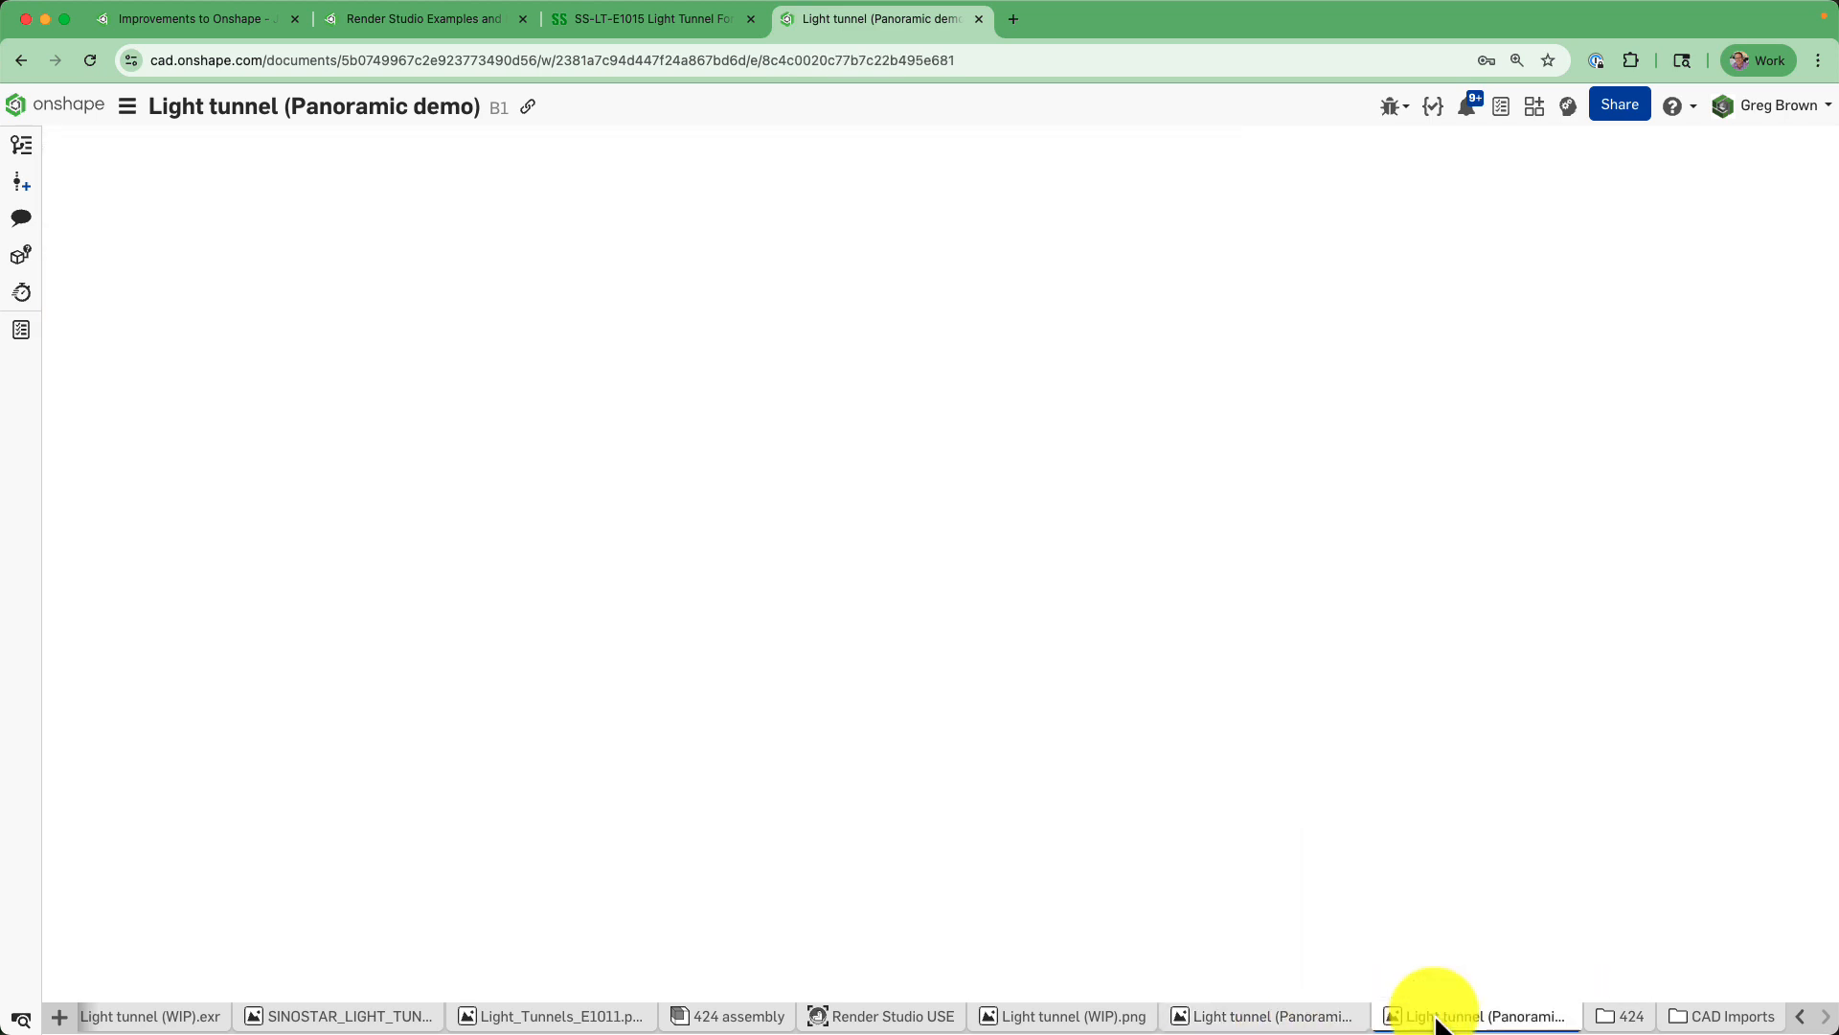